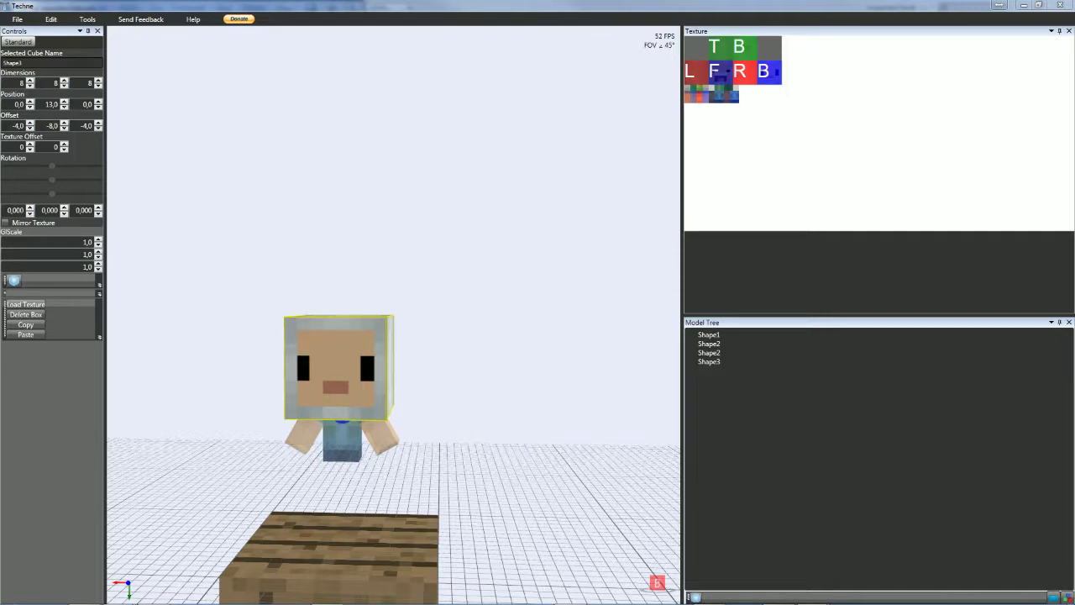
- Bring the Minecraft window into view to examine the red-and-white model on its wooden base, and move the window away
drag(1074, 54, 556, 113)
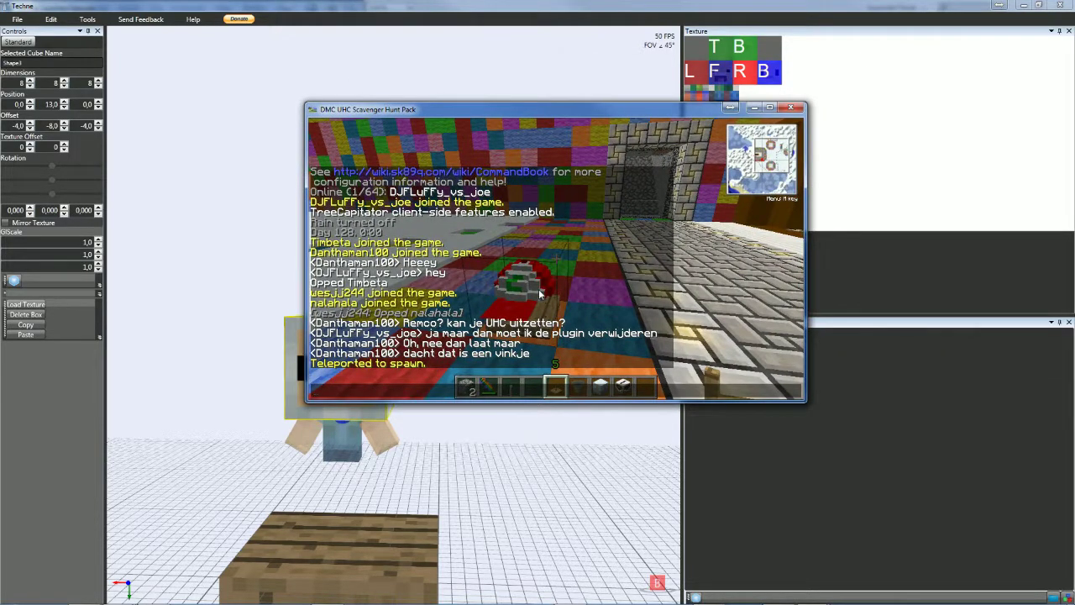
key(Escape)
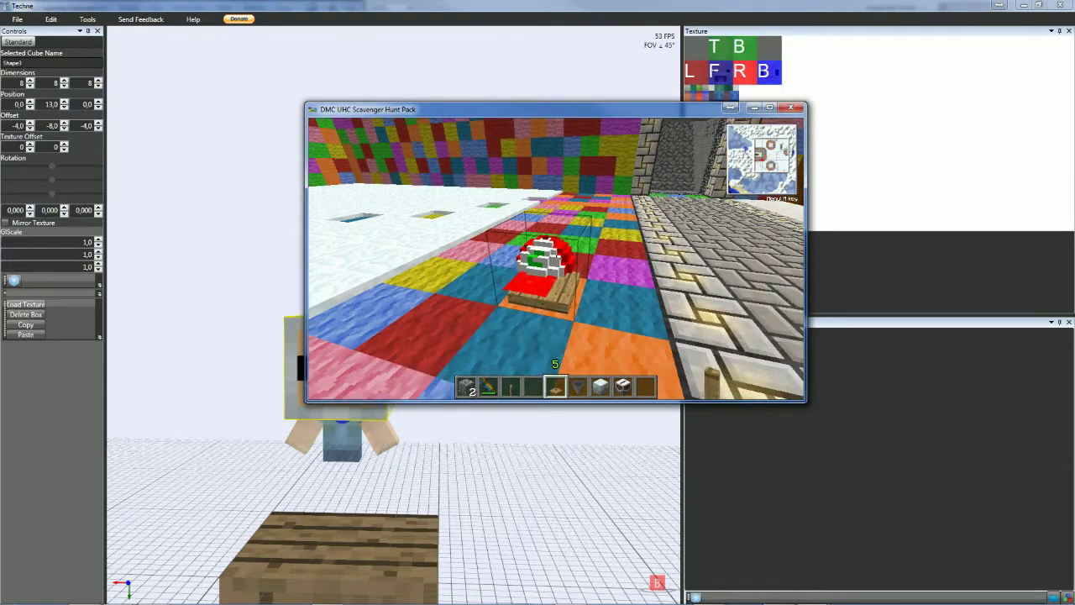
key(t)
drag(637, 109, 1074, 110)
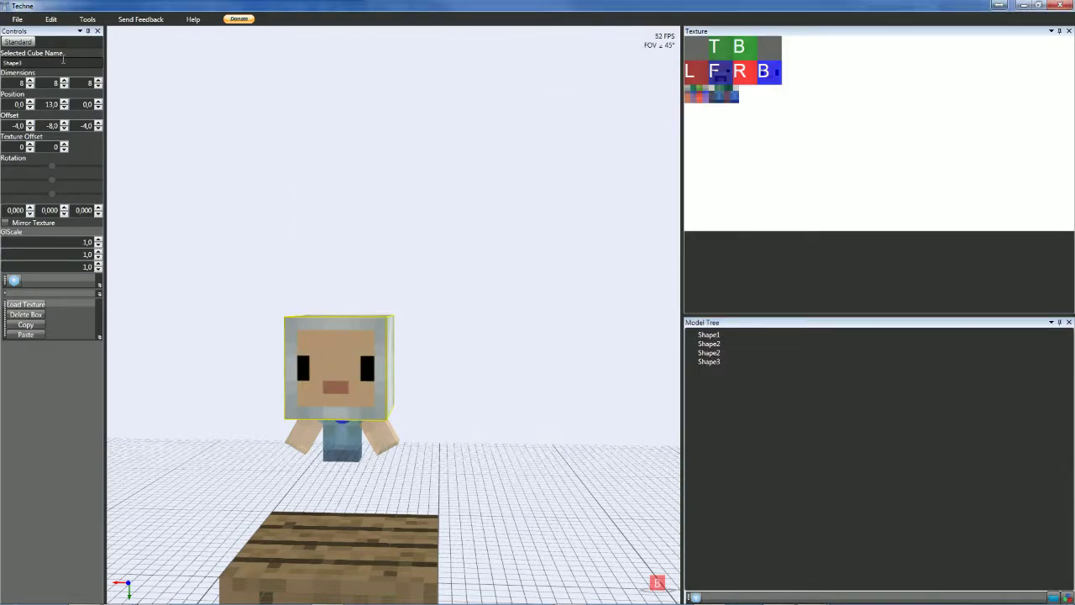
- Create a new model named "Yolo Swag Hat" with the ModelBase class and a 64 × 32 texture
click(17, 18)
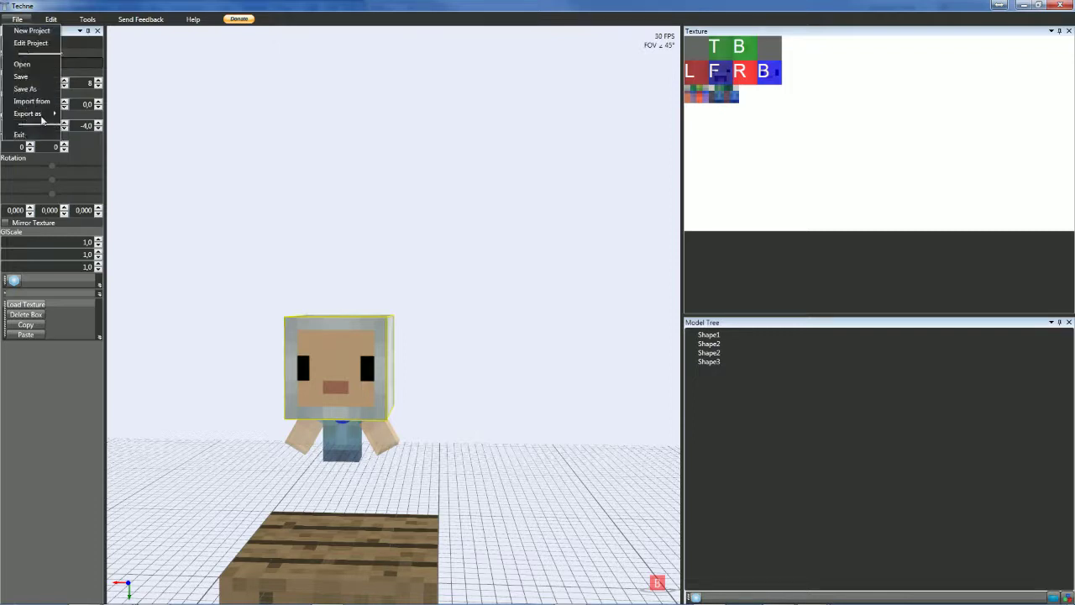
click(32, 30)
click(545, 250)
text(Yo)
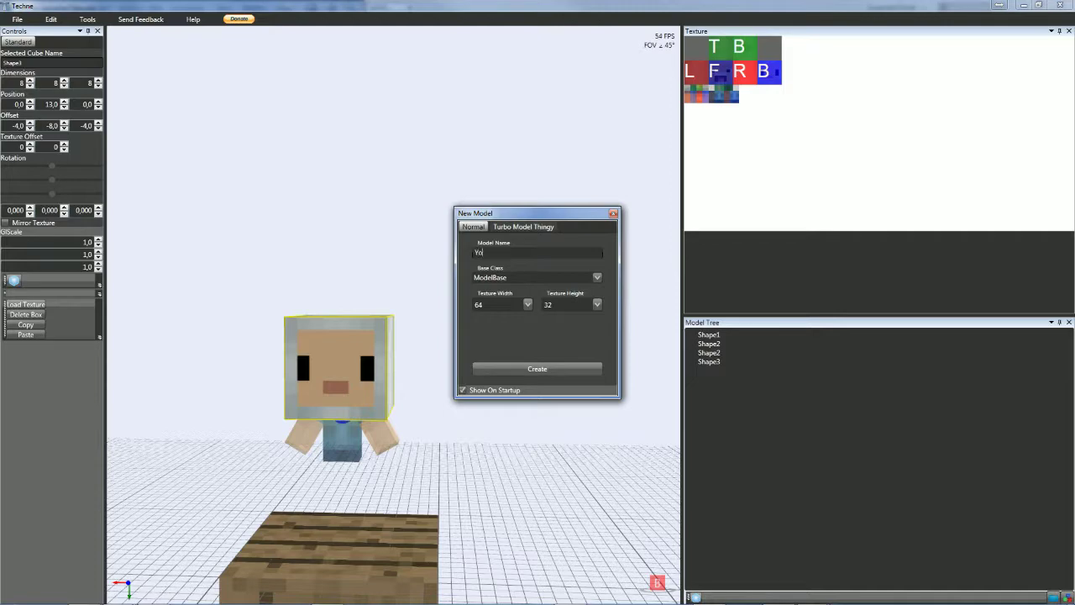
text(lo Swag Hat)
click(513, 371)
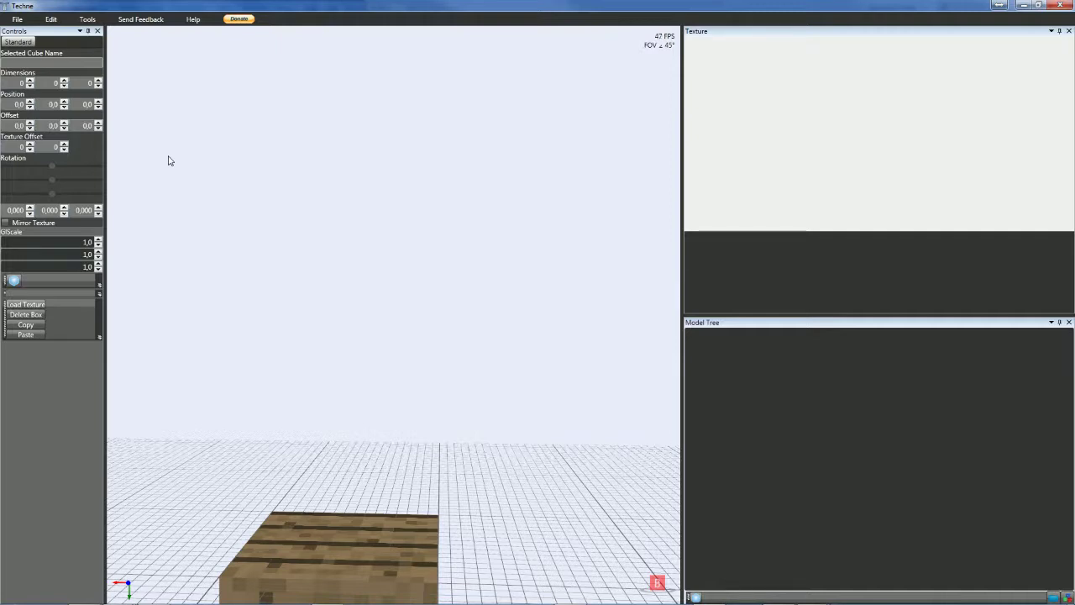
- Add a cube to the empty model and set its dimensions to 8 × 8 × 8
click(999, 5)
click(14, 283)
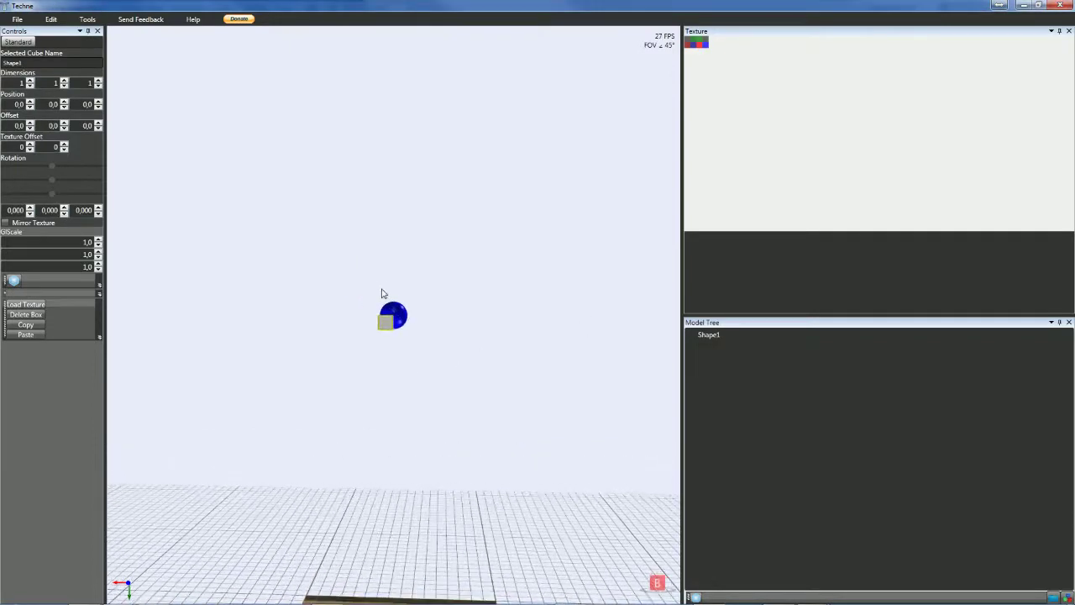
scroll(15, 84, up, 4)
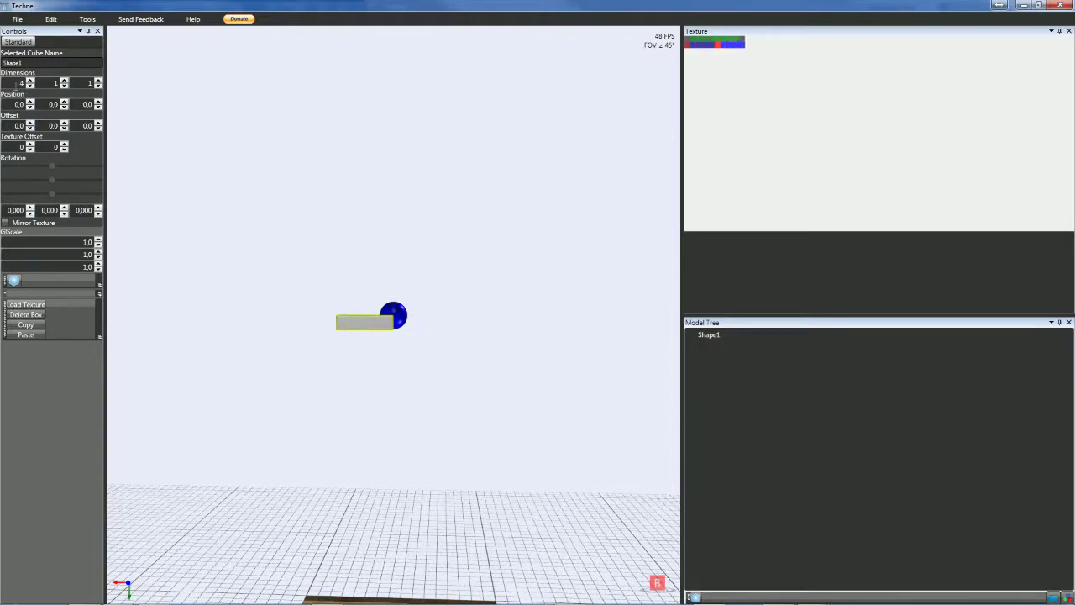
scroll(15, 84, up, 2)
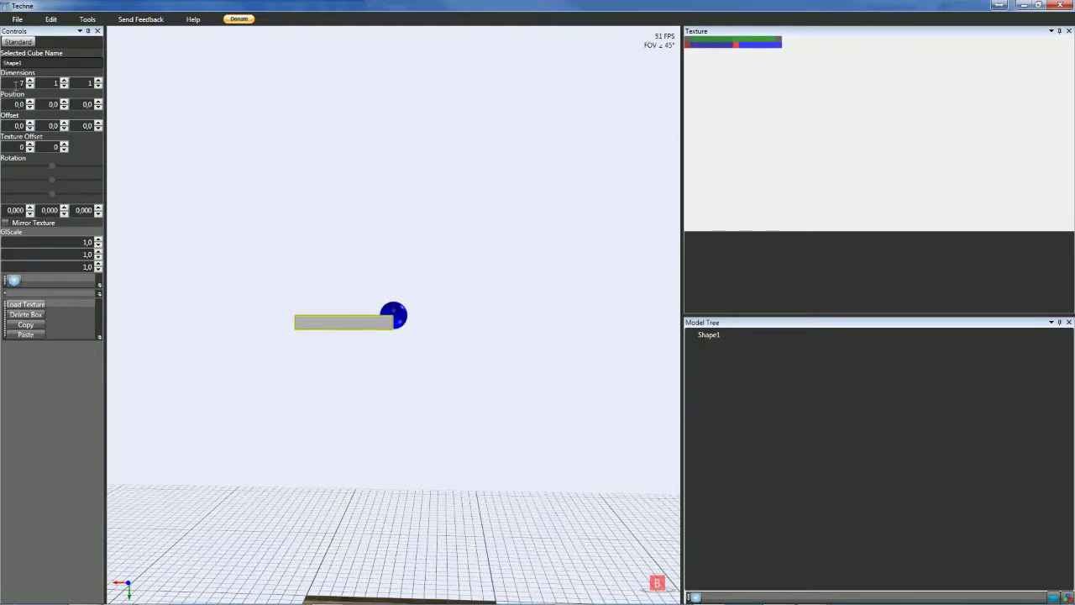
scroll(15, 84, up, 1)
scroll(51, 84, up, 8)
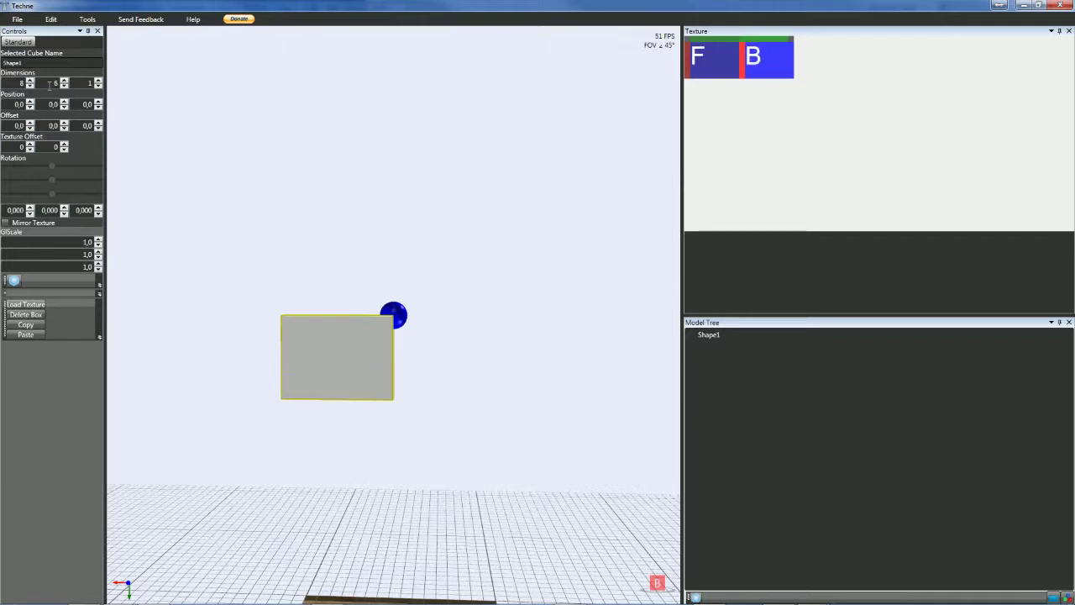
scroll(50, 84, down, 1)
scroll(78, 83, up, 6)
scroll(78, 83, up, 1)
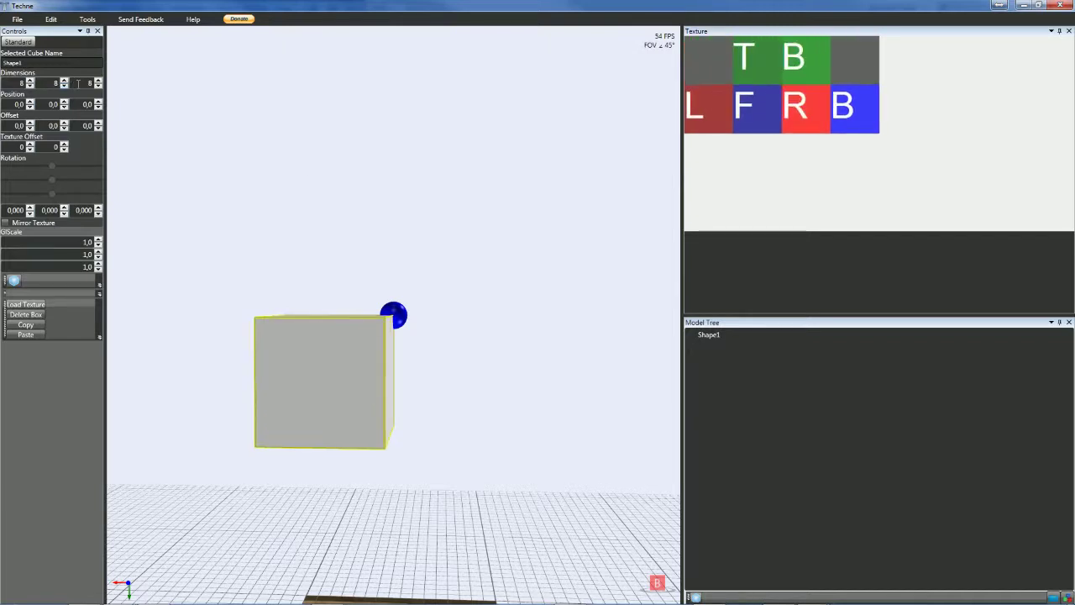
- Widen the 3D viewport and rename the cube in the model tree to BASE
drag(682, 272, 945, 310)
double_click(980, 337)
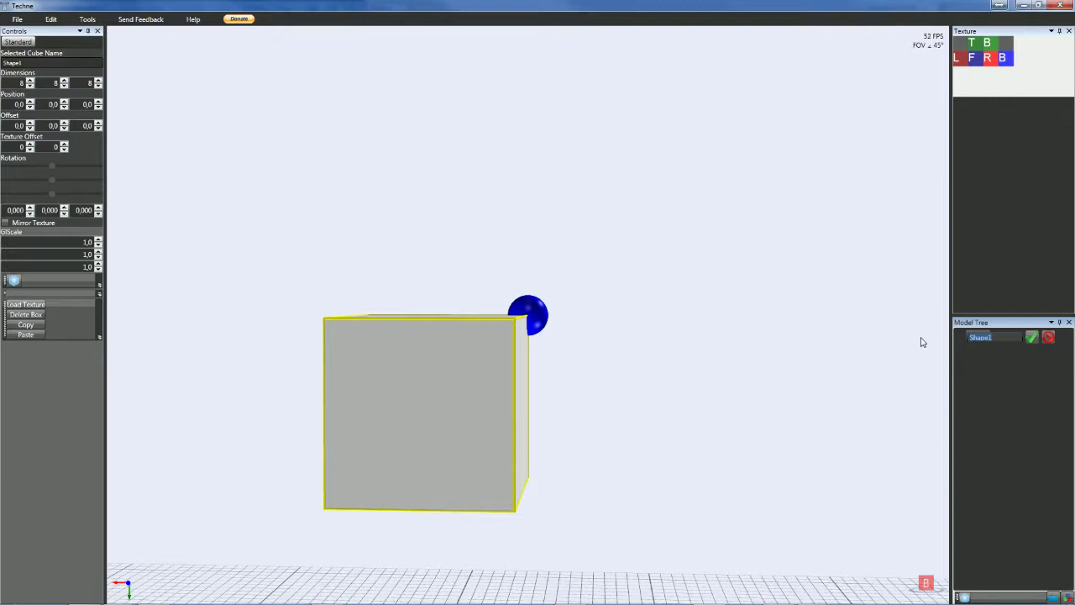
text(BASE)
click(1031, 336)
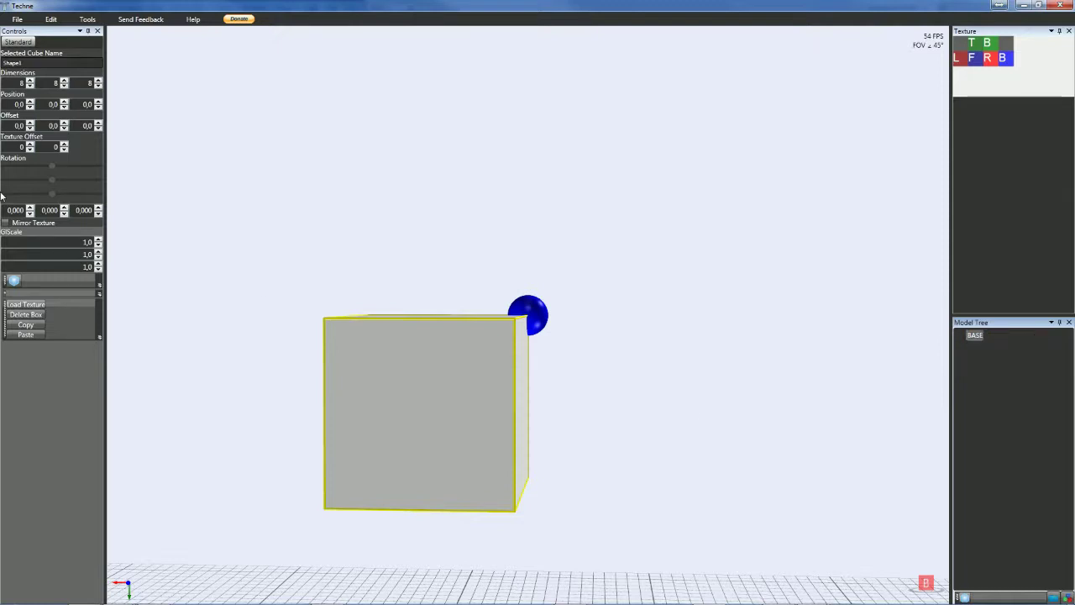
- Centre the BASE cube on its pivot by setting its offset to -4 on all three axes
right_drag(500, 349, 328, 330)
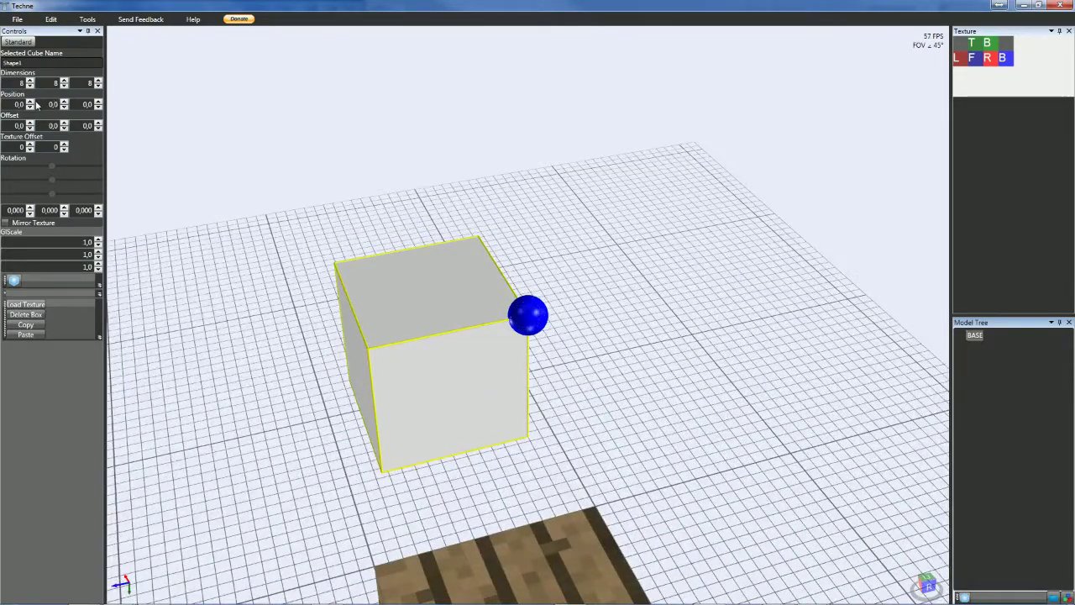
scroll(39, 103, down, 1)
scroll(40, 103, up, 1)
scroll(43, 124, down, 1)
scroll(43, 124, up, 1)
scroll(81, 125, down, 8)
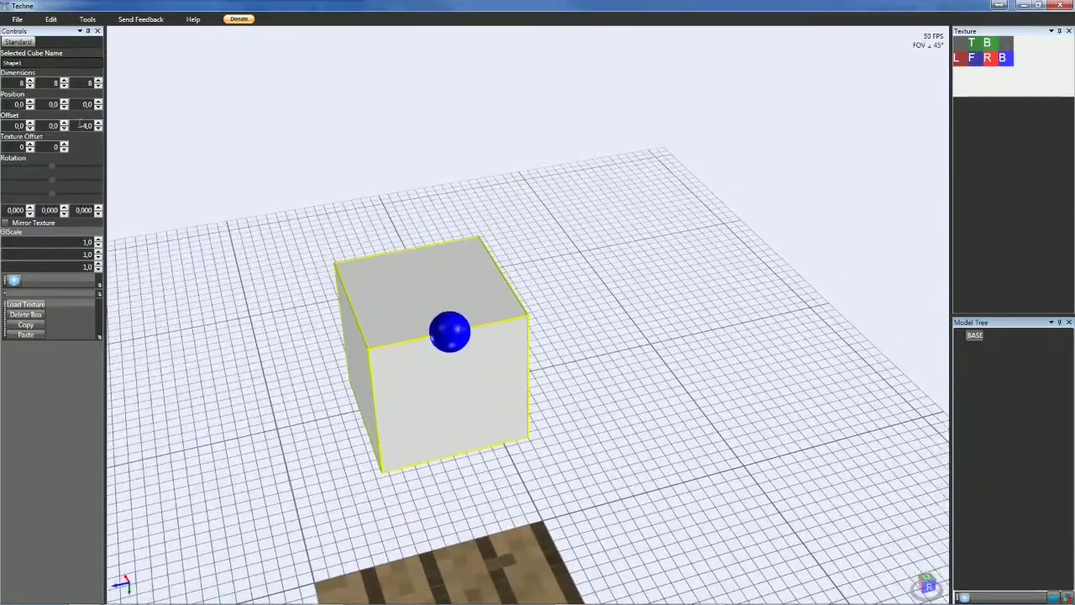
scroll(81, 123, up, 1)
scroll(81, 123, down, 1)
scroll(45, 126, down, 2)
scroll(45, 126, up, 2)
scroll(45, 125, down, 4)
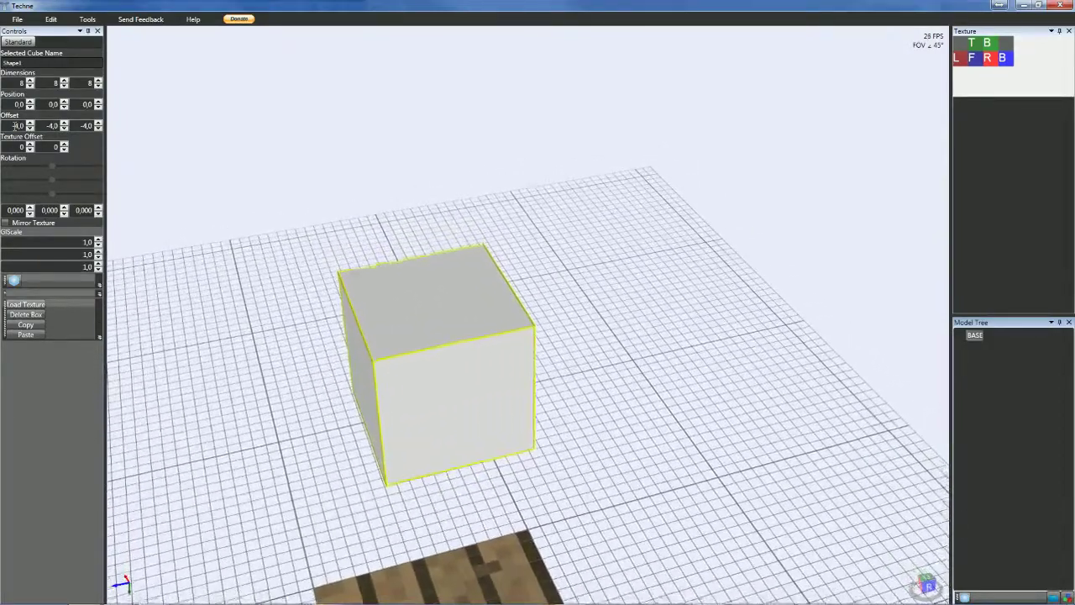
scroll(16, 125, down, 4)
- Lower the BASE cube along Y until it rests on top of the wooden block, and deselect it
scroll(52, 104, up, 18)
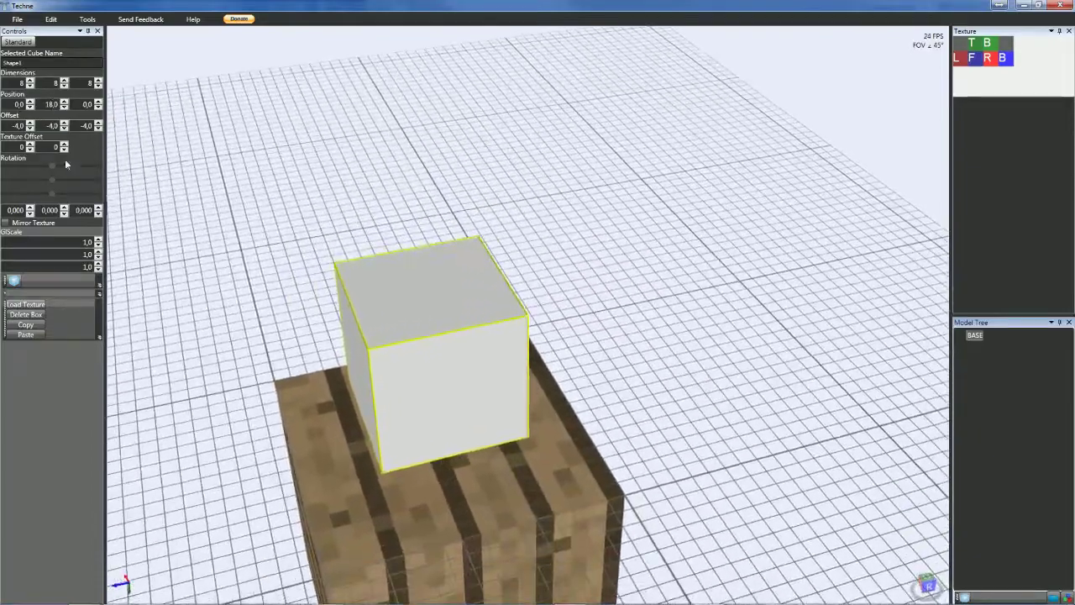
right_drag(181, 424, 313, 356)
scroll(33, 111, up, 2)
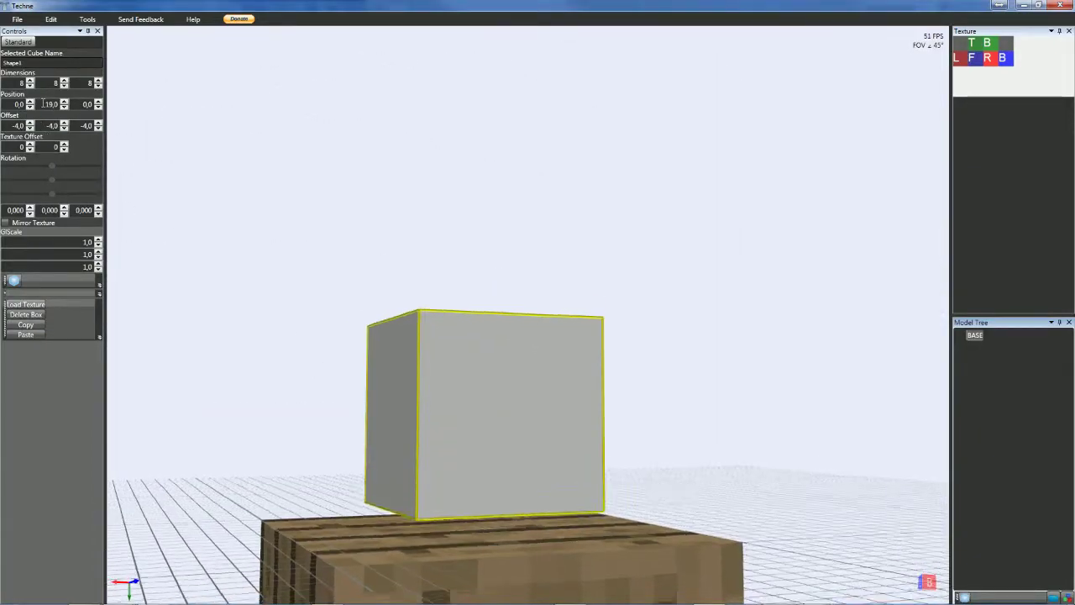
right_drag(283, 304, 265, 318)
click(263, 310)
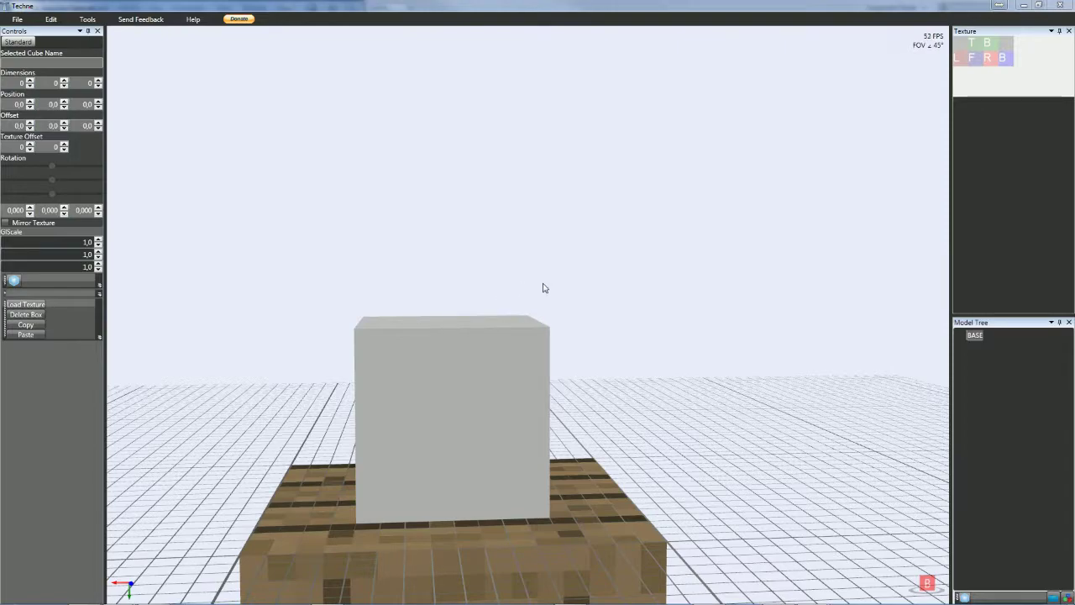
- Add a second cube to the model and select it for editing
right_drag(528, 315, 484, 301)
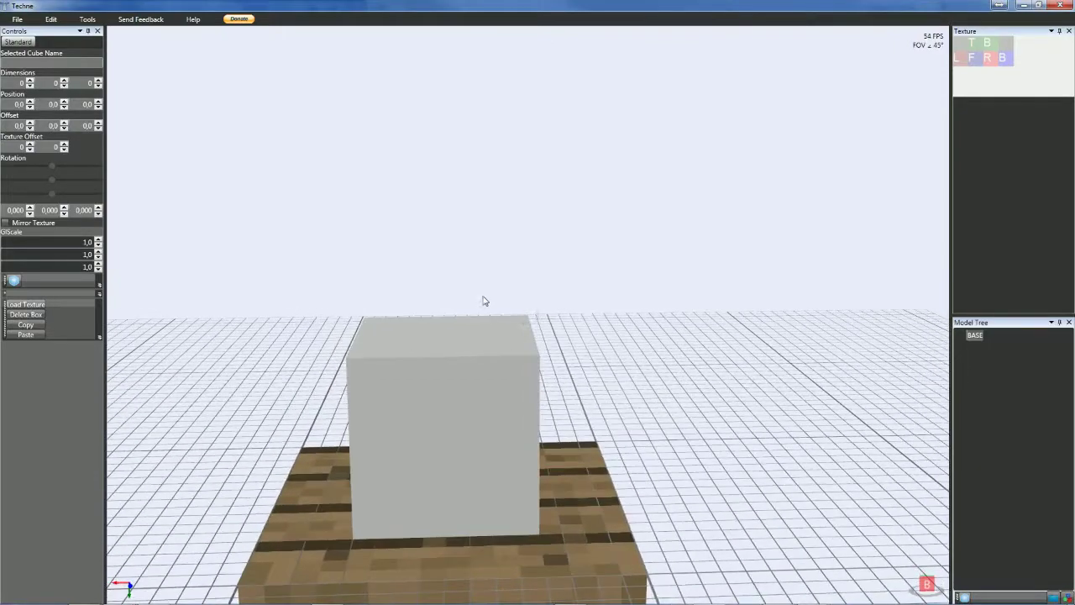
click(16, 281)
right_drag(331, 367, 355, 392)
scroll(335, 365, down, 3)
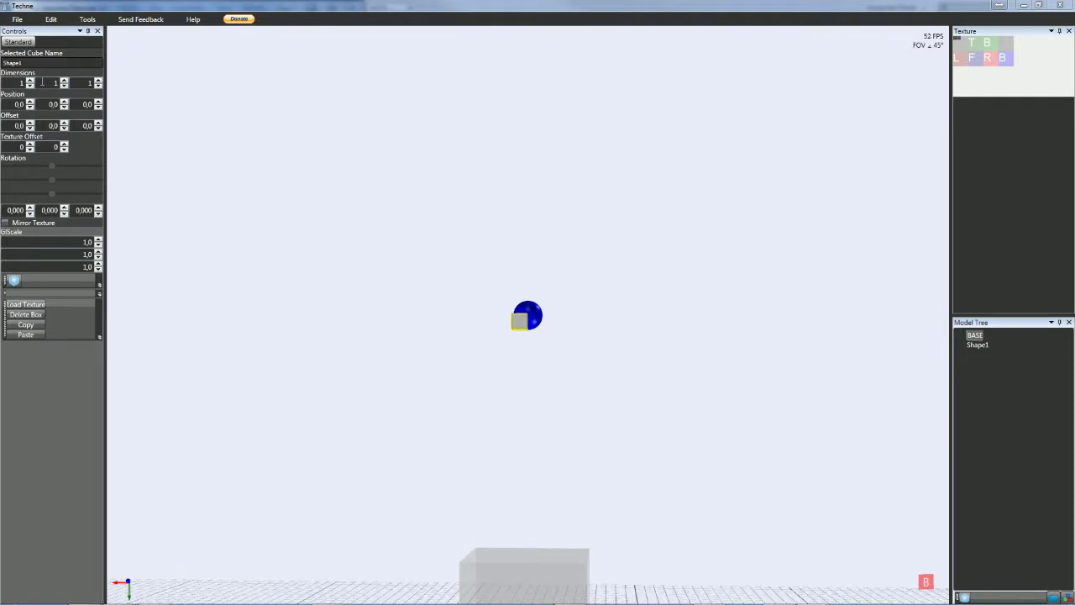
click(260, 165)
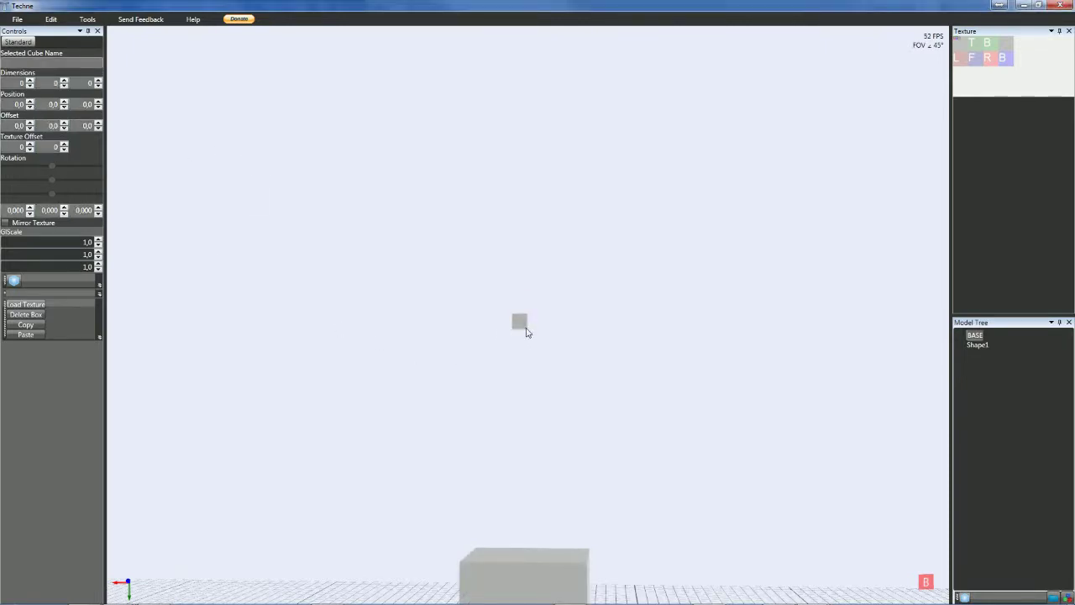
click(520, 326)
scroll(522, 328, up, 2)
scroll(521, 330, up, 1)
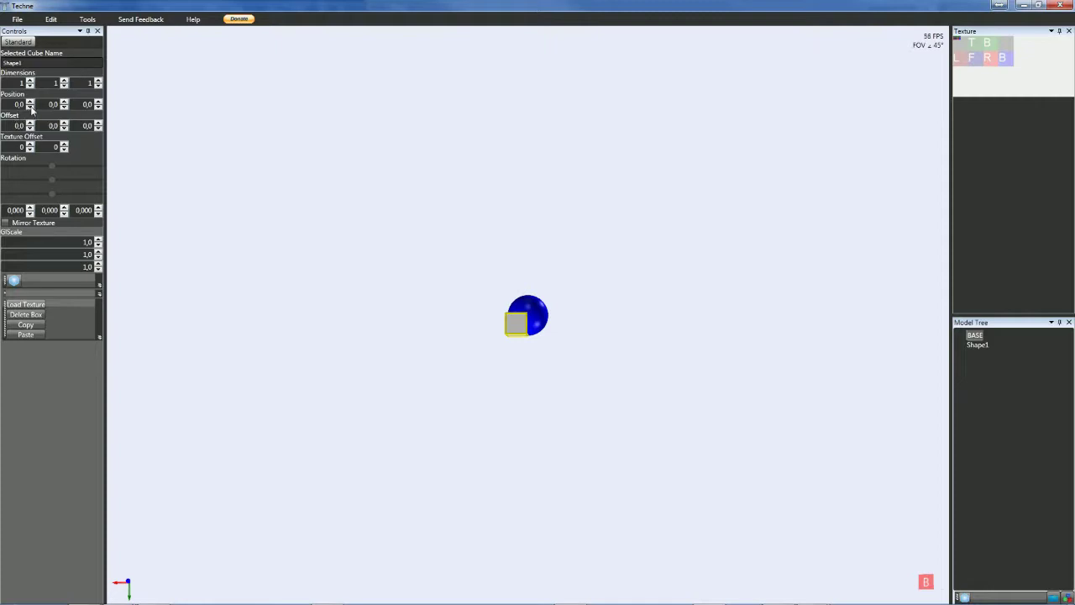
- Set the second cube's first dimension to 8 and its height to 2
scroll(50, 83, down, 1)
scroll(50, 82, up, 2)
scroll(15, 83, up, 2)
scroll(15, 83, down, 1)
scroll(14, 83, up, 1)
scroll(15, 82, up, 5)
scroll(15, 82, up, 1)
scroll(15, 82, down, 1)
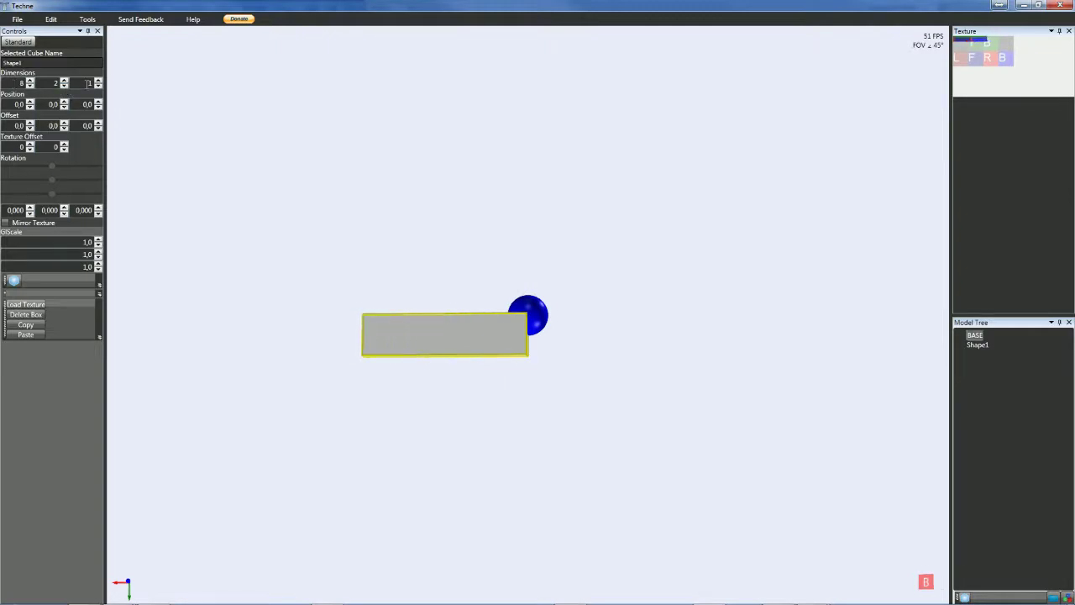
- Set the flat box's depth to 10 so that its dimensions are 8 × 2 × 10
right_drag(289, 151, 320, 213)
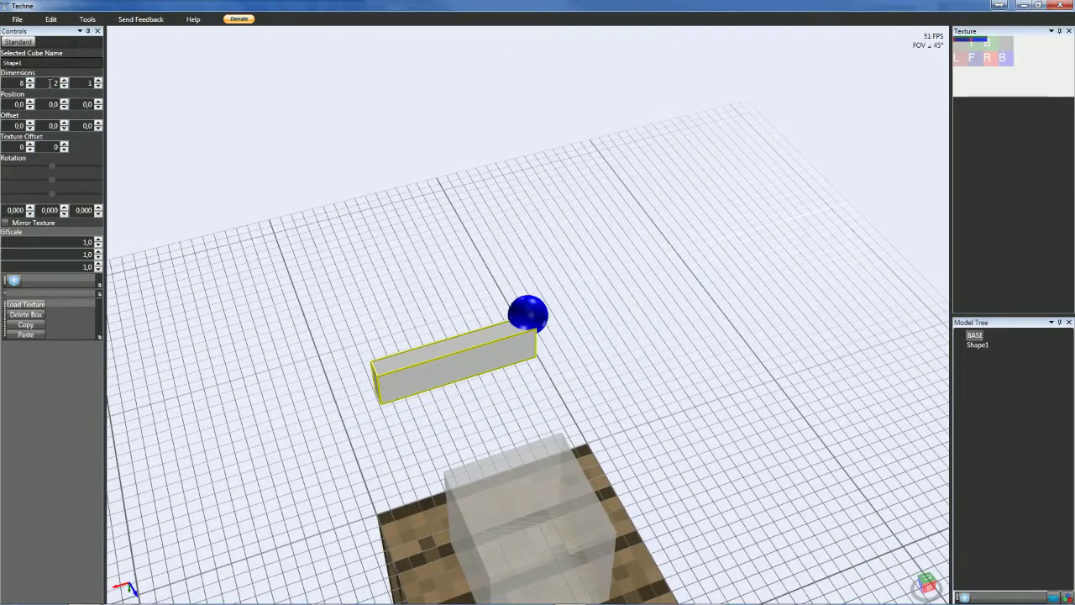
scroll(86, 83, up, 4)
scroll(86, 82, up, 4)
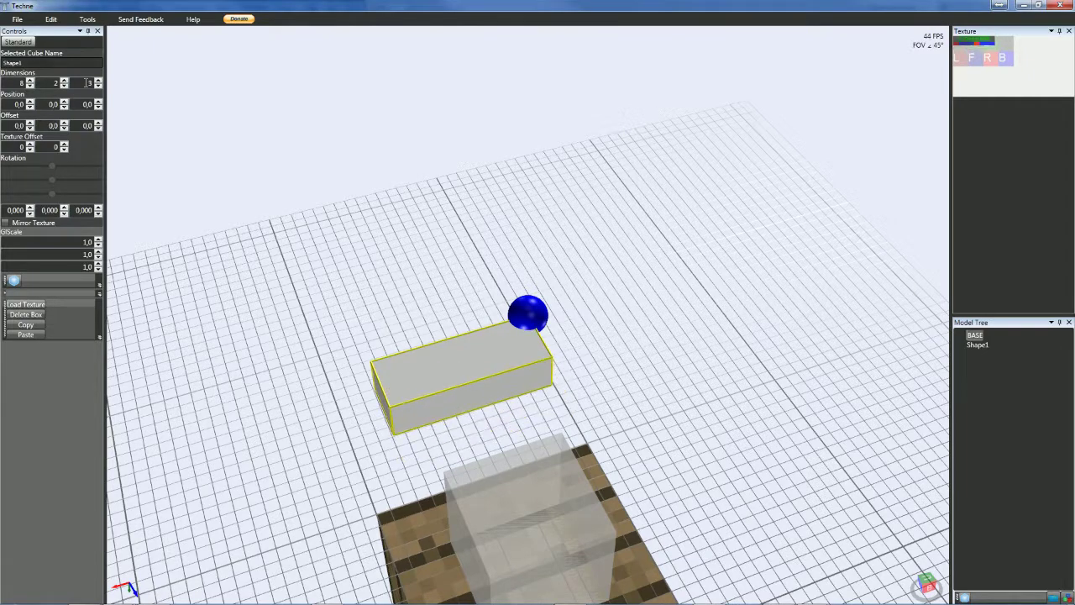
scroll(87, 83, down, 1)
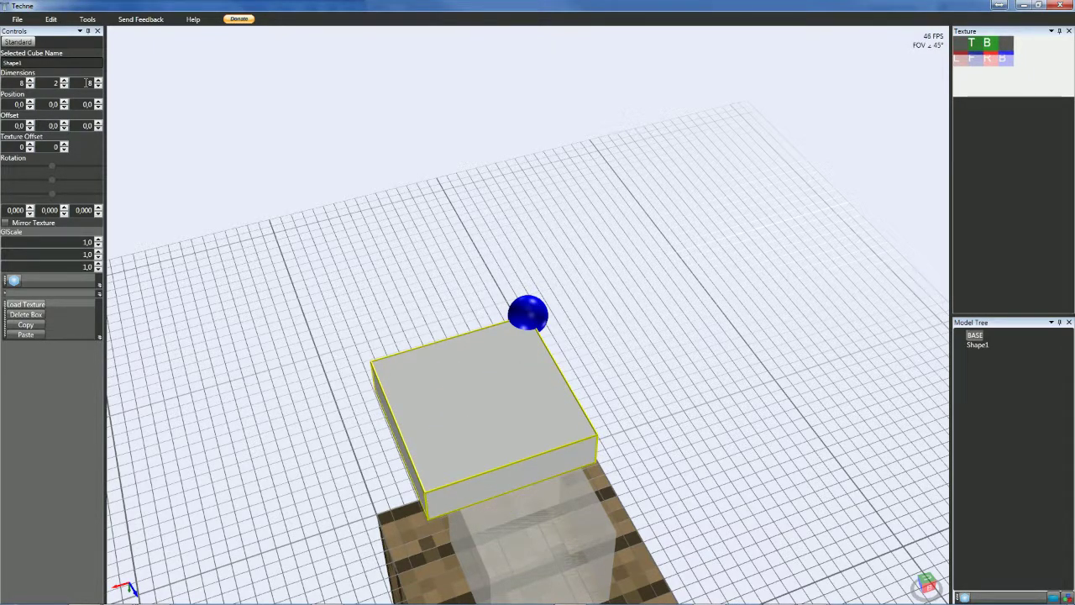
scroll(86, 83, up, 1)
scroll(86, 83, up, 1)
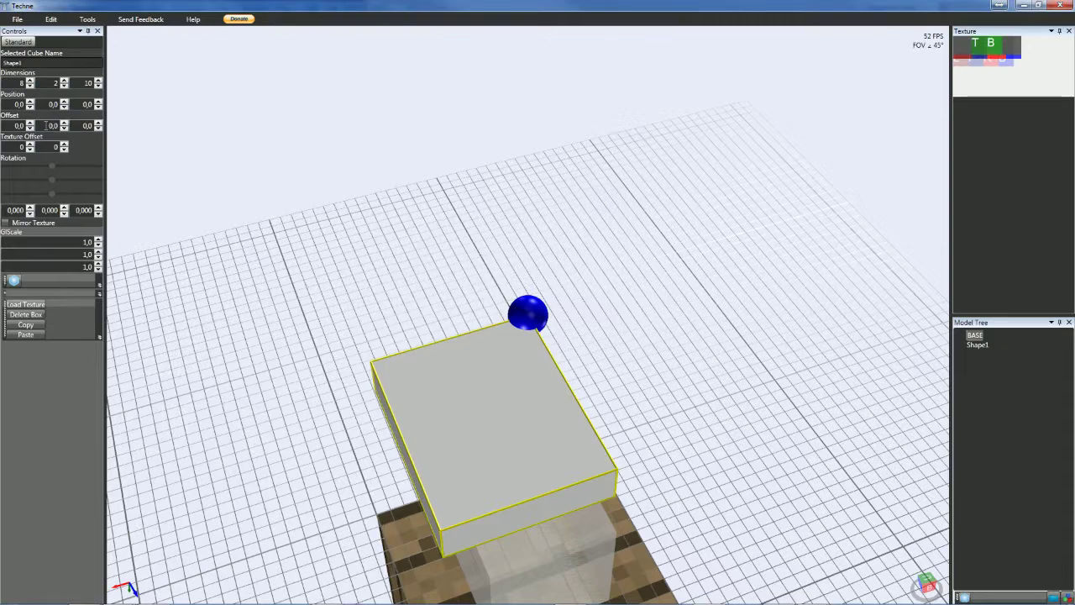
- Set the flat box's offset to -4 on X, -1 on Y and -4.5 on Z
scroll(46, 125, down, 1)
scroll(45, 125, up, 1)
click(64, 129)
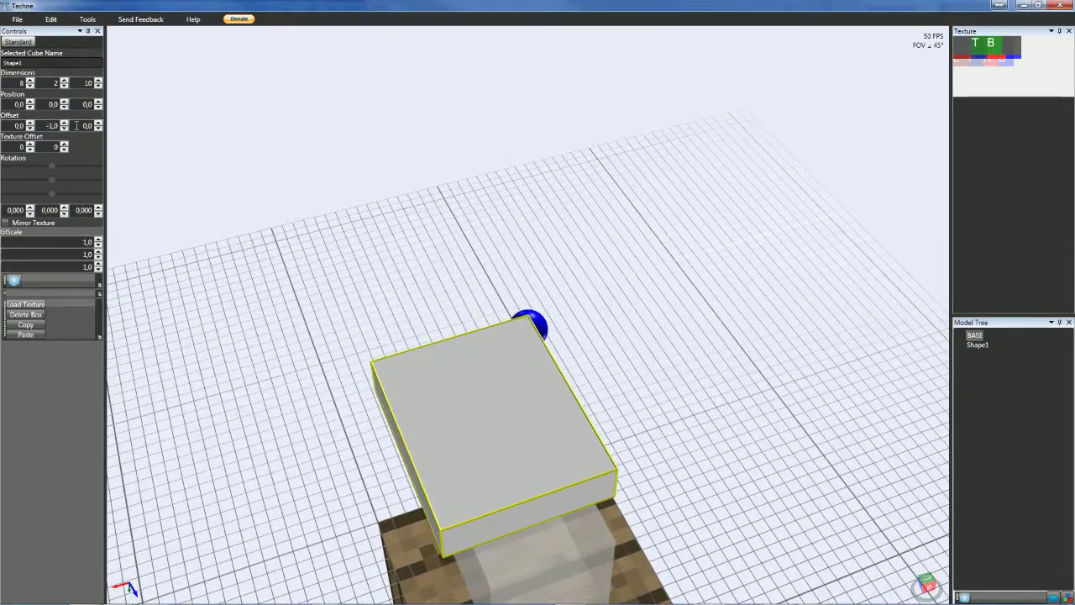
scroll(77, 125, down, 5)
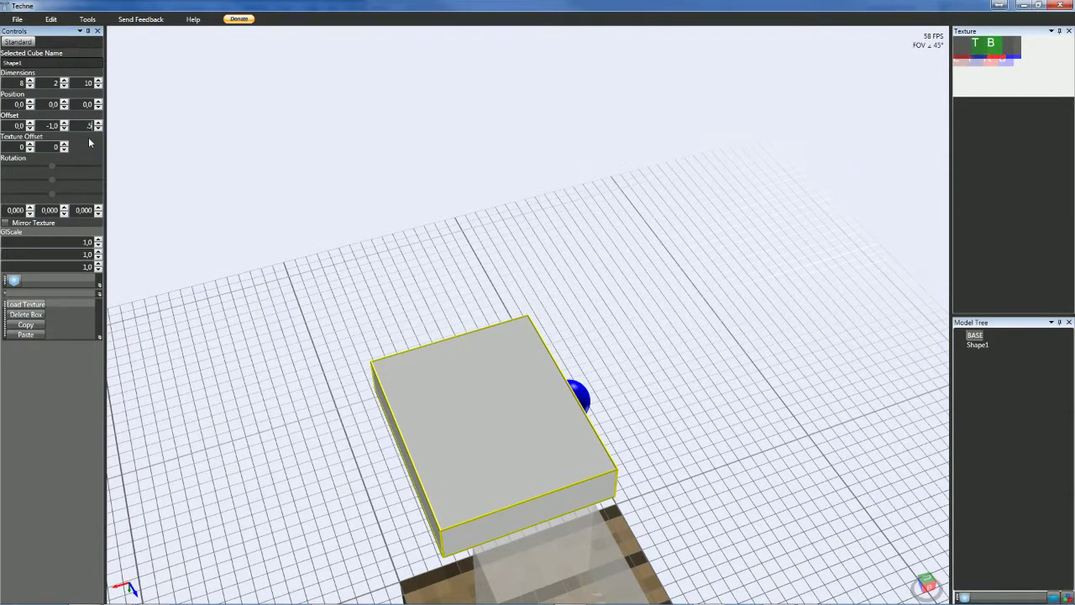
key(Tab)
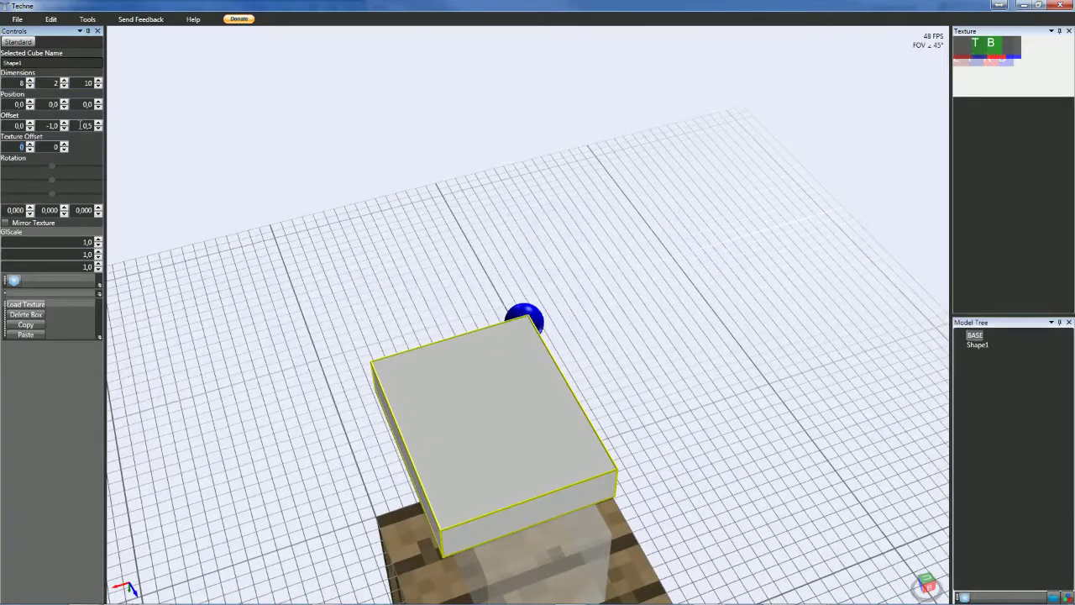
scroll(81, 125, down, 5)
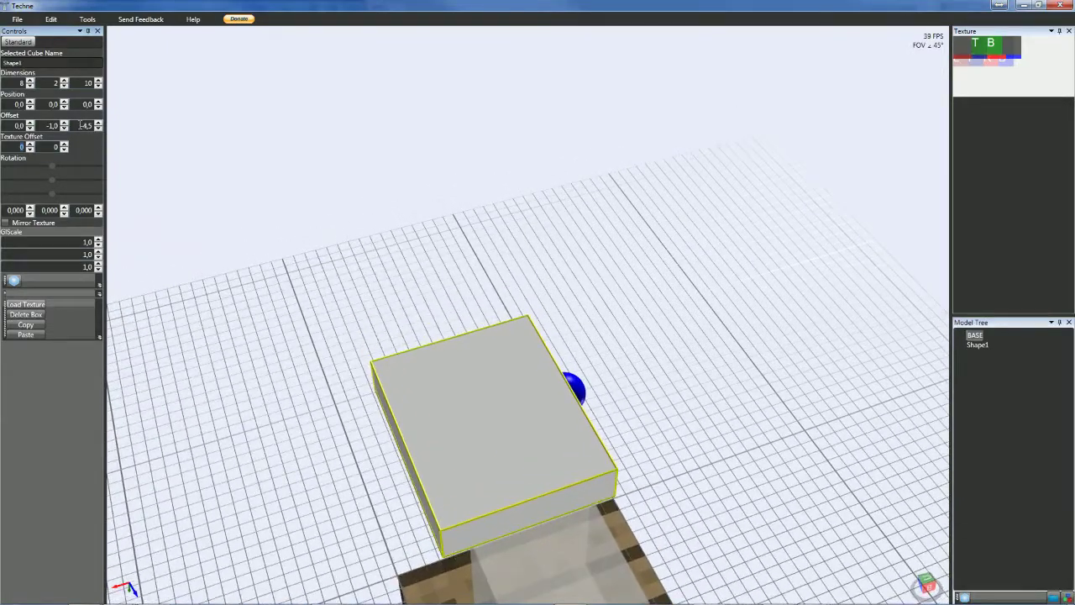
scroll(16, 125, up, 3)
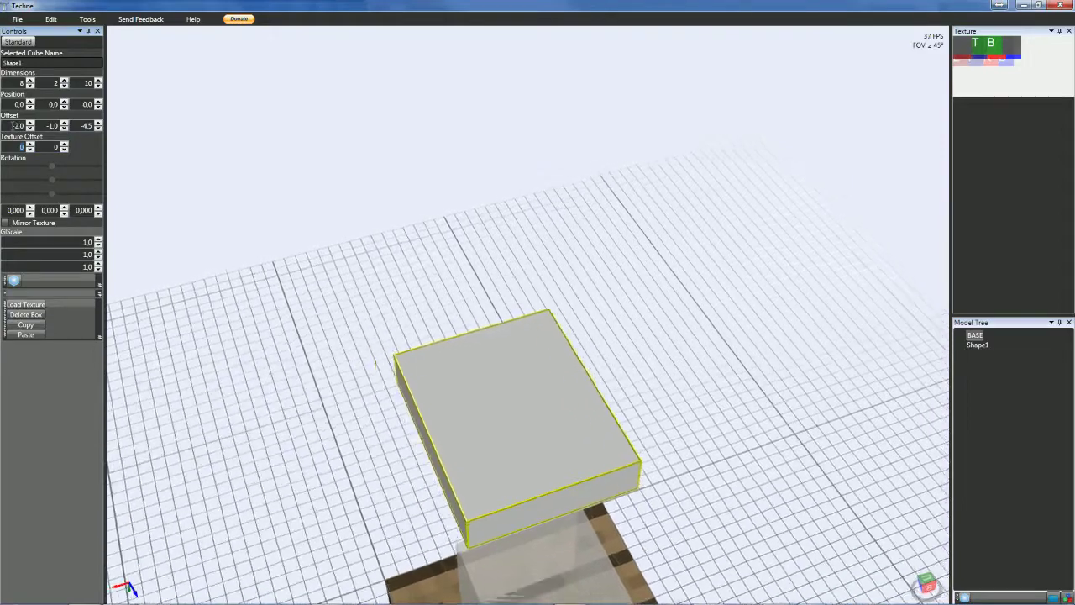
scroll(11, 126, down, 1)
- Lower the flat box to Y position 15 so that it sits on top of the BASE cube
key(ctrl+b)
mouse_move(276, 340)
right_down()
mouse_move(349, 487)
mouse_move(345, 439)
mouse_move(269, 355)
right_up()
scroll(48, 105, up, 11)
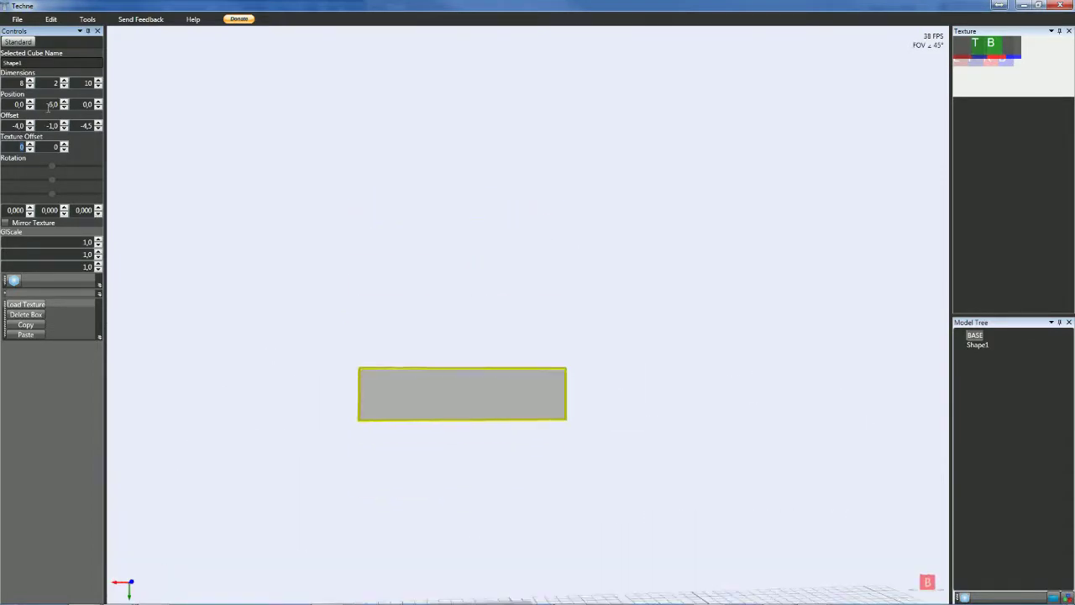
scroll(48, 106, up, 5)
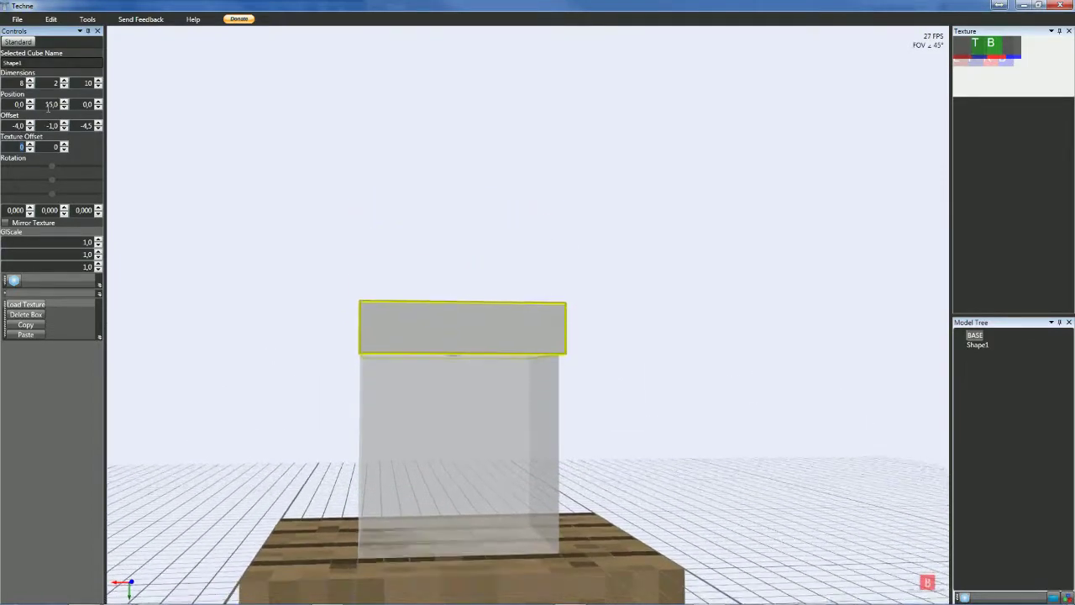
- Set the flat box's Y position to 16 and its Z offset to -5, centring it over the BASE cube
right_drag(110, 197, 234, 251)
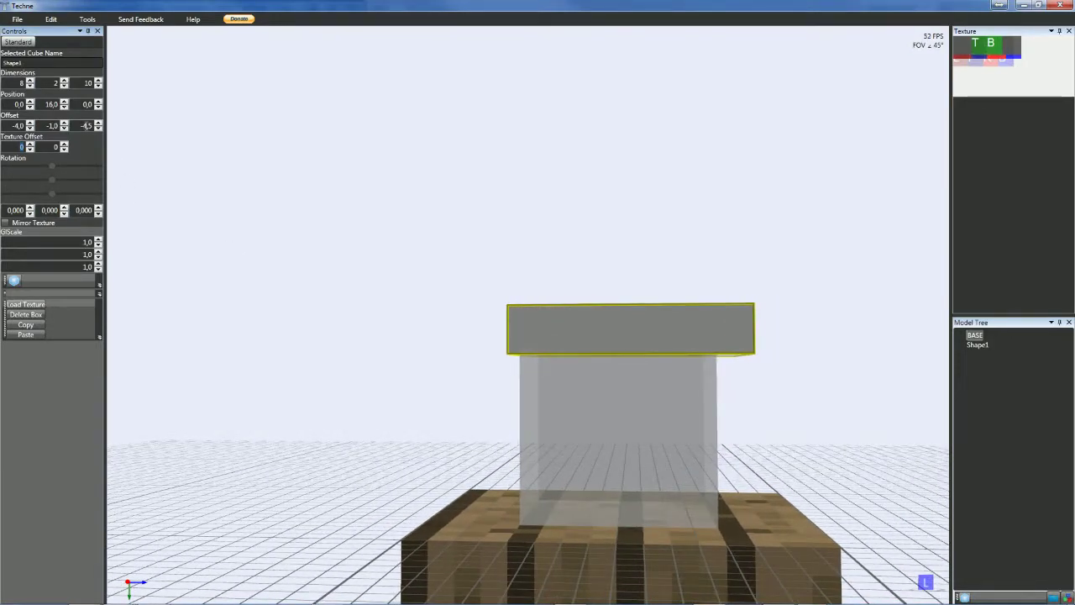
click(86, 125)
text(5)
key(Tab)
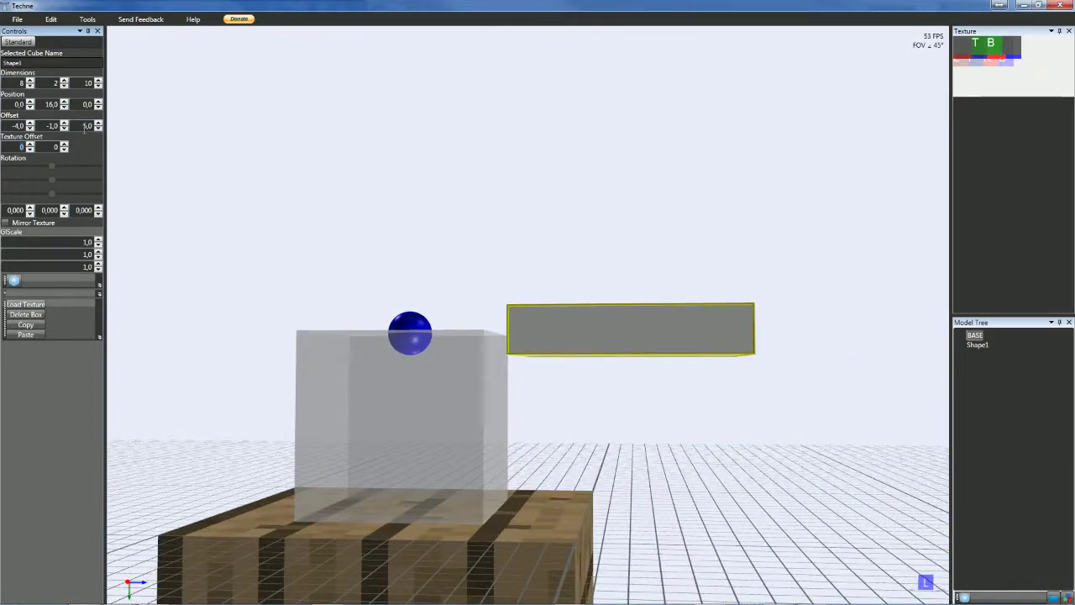
scroll(85, 126, down, 9)
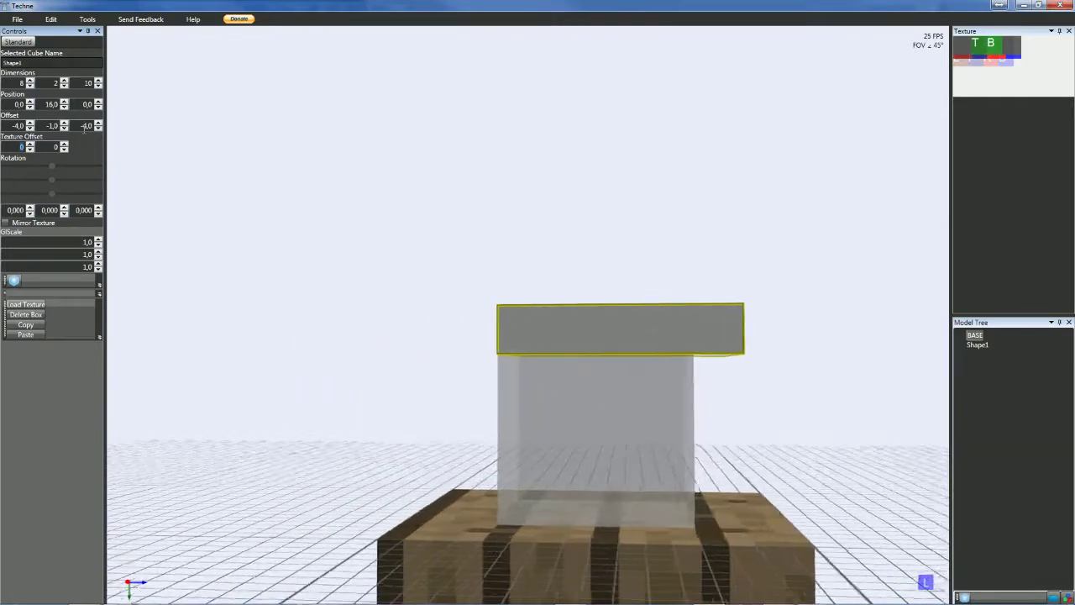
scroll(84, 130, down, 1)
click(289, 248)
right_drag(339, 258, 277, 251)
drag(280, 255, 249, 281)
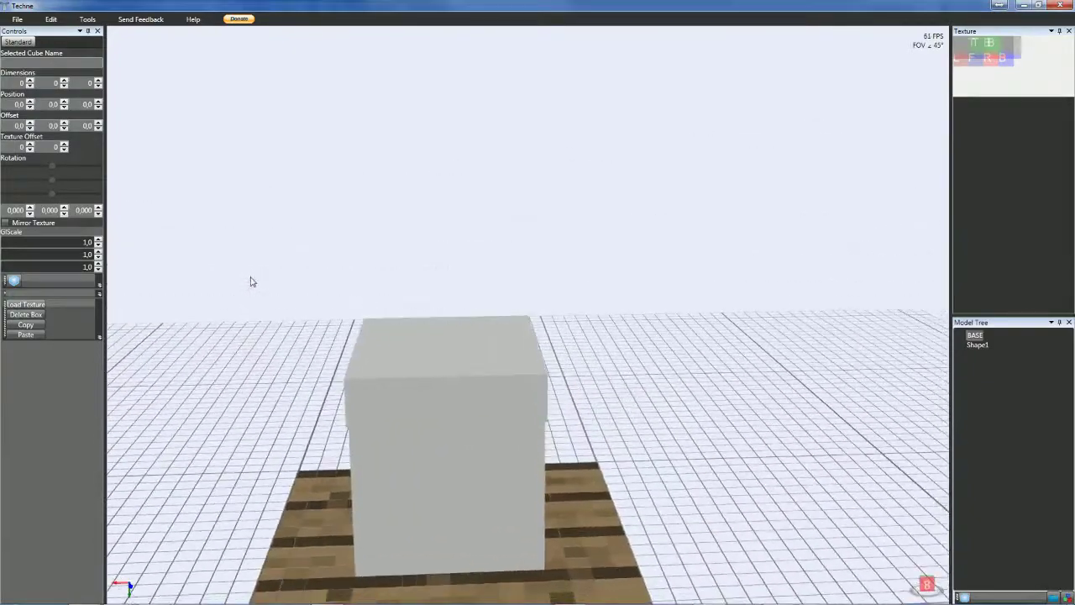
- Duplicate the flat box and set the copy's dimensions to 10 × 2 × 8
click(430, 391)
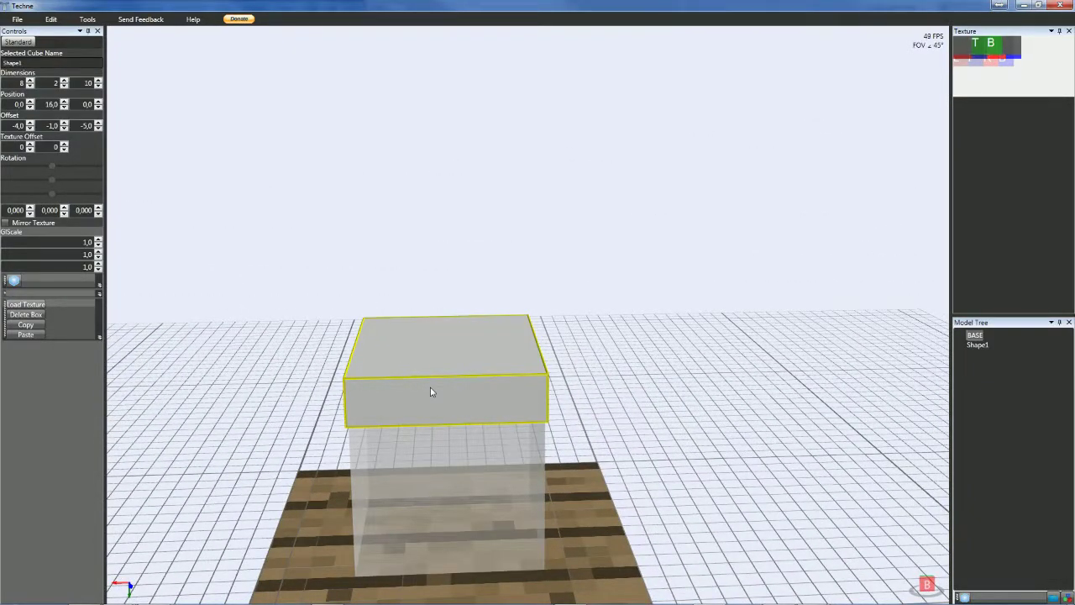
key(ctrl+v)
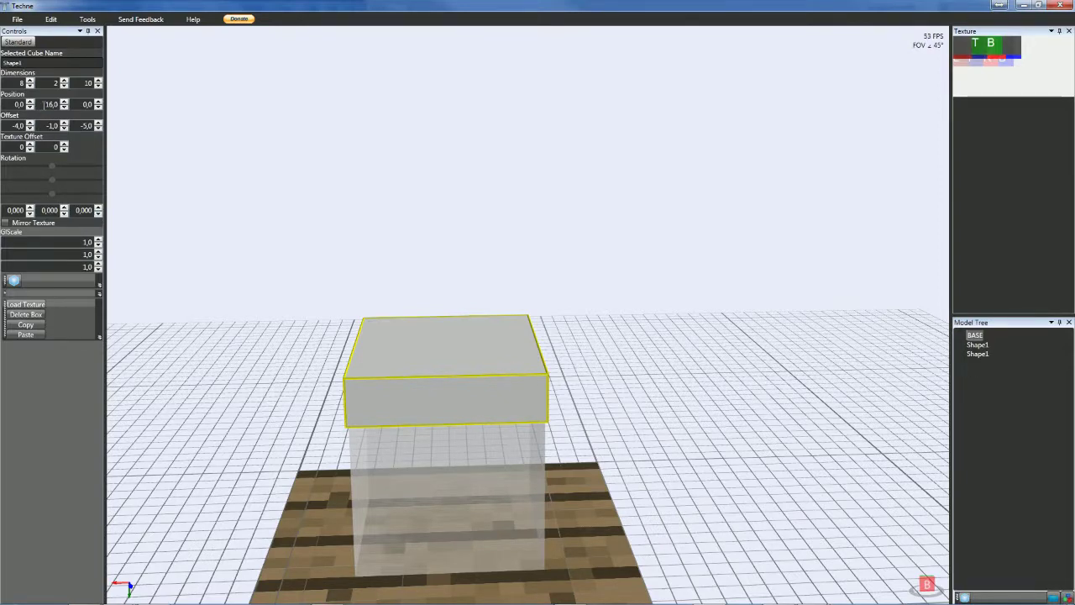
right_drag(297, 192, 349, 193)
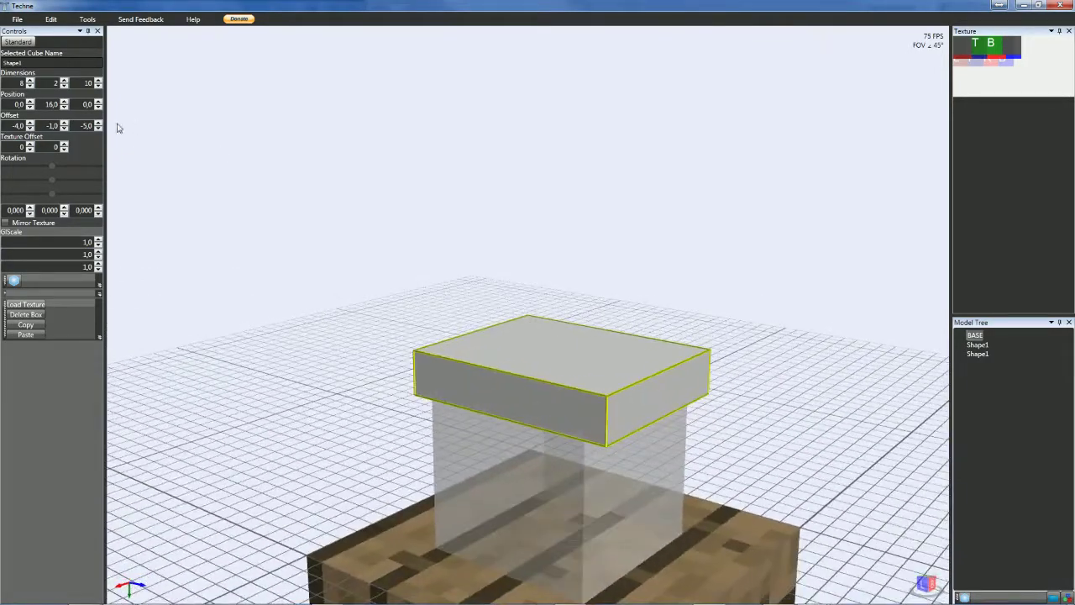
right_drag(143, 126, 137, 125)
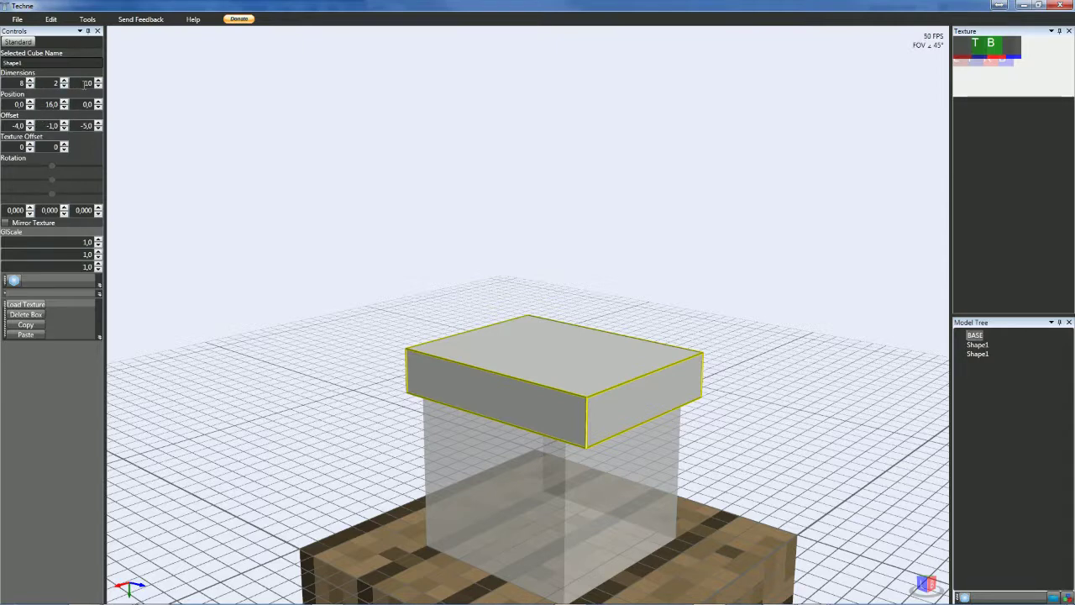
scroll(84, 85, down, 1)
scroll(84, 83, down, 1)
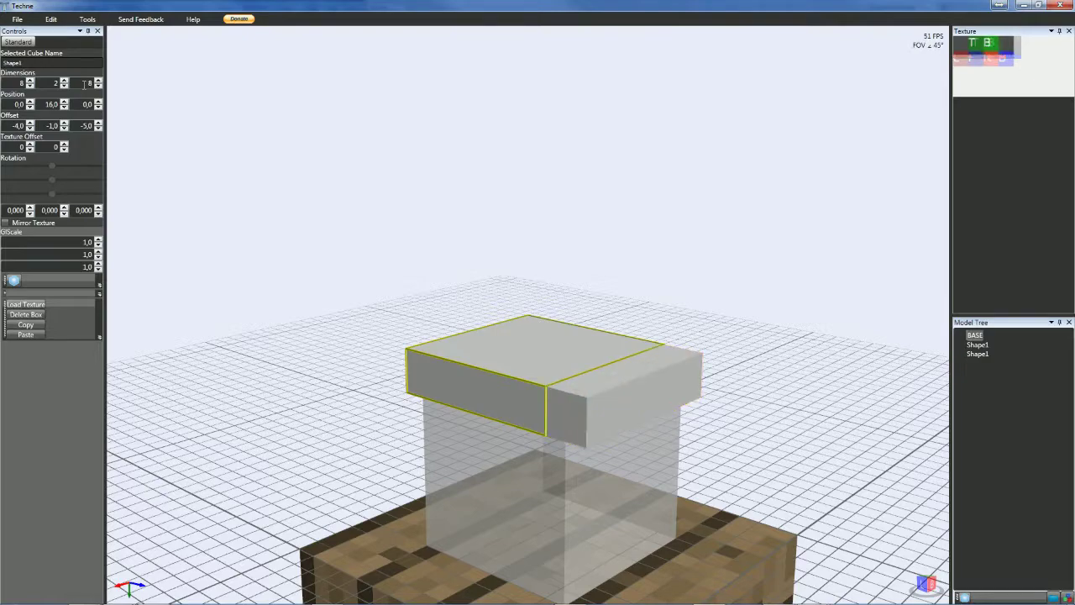
scroll(21, 83, up, 2)
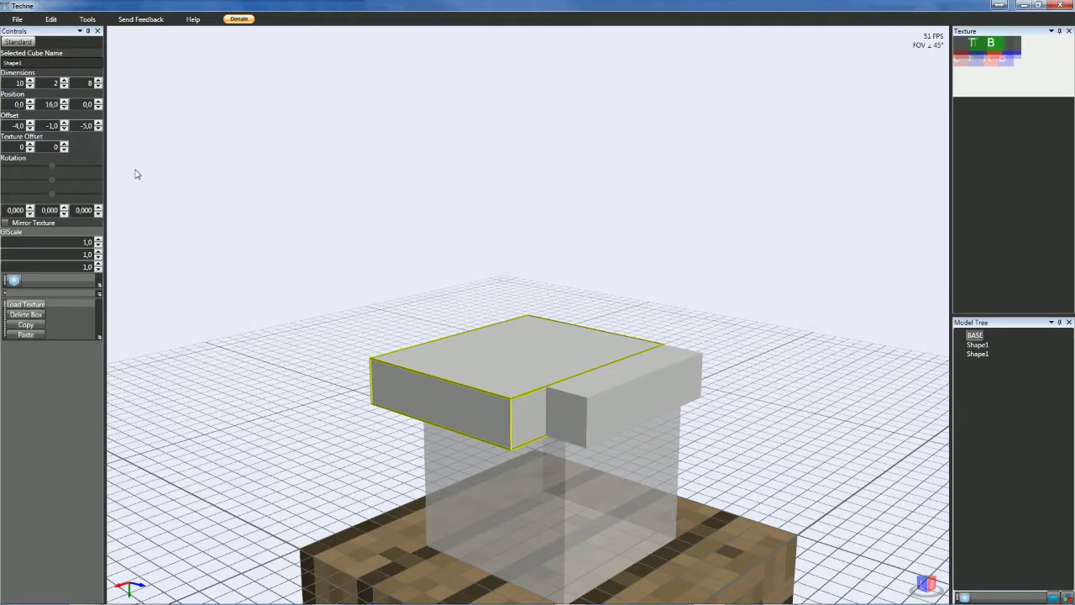
- Set the 10 × 2 × 8 box's offset to -5 on X and -4 on Z so it crosses the first flat box centrally
right_drag(127, 193, 39, 182)
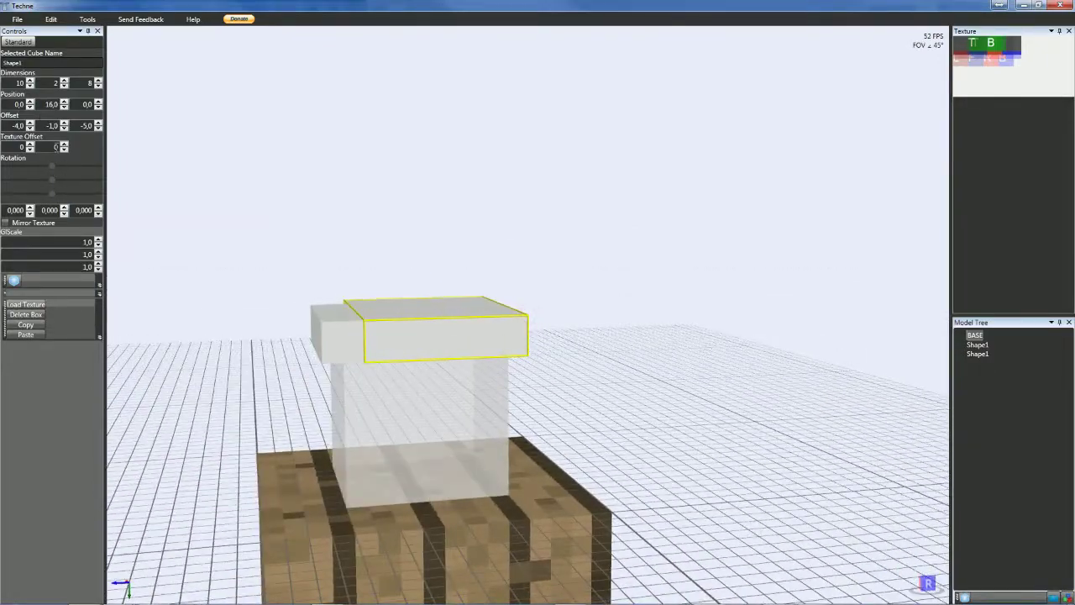
right_drag(194, 182, 291, 182)
middle_drag(292, 185, 222, 176)
click(30, 122)
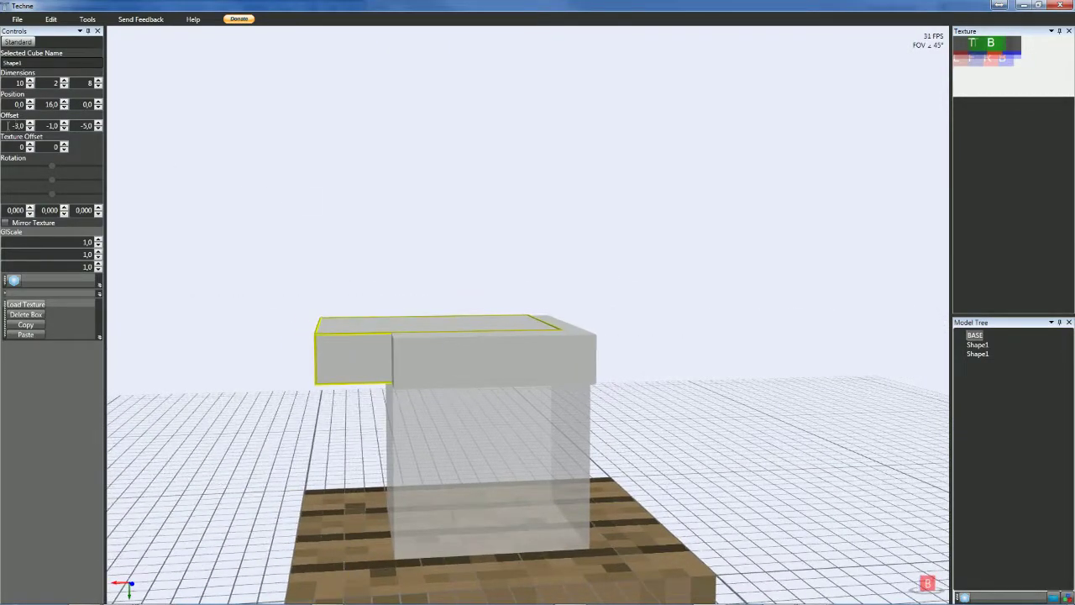
scroll(7, 125, down, 2)
scroll(82, 127, up, 1)
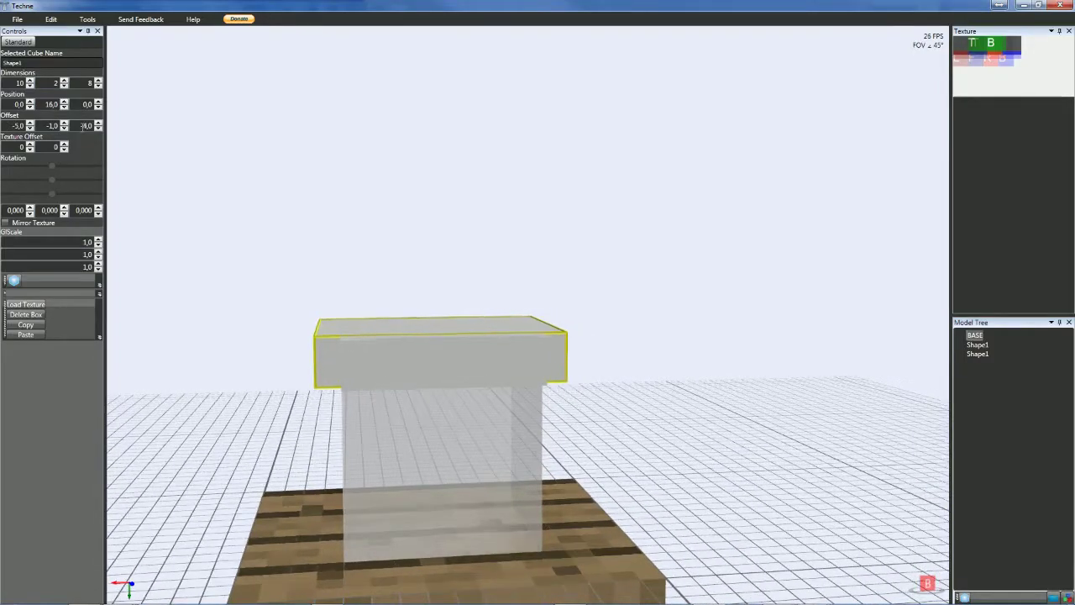
middle_drag(324, 238, 144, 248)
right_drag(147, 248, 329, 249)
click(348, 250)
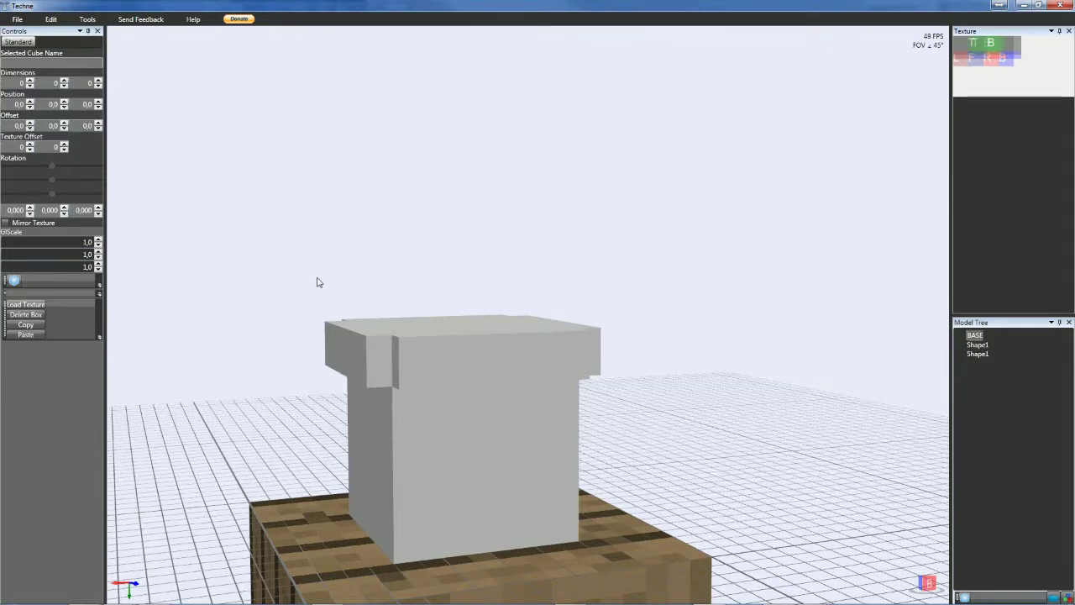
- Duplicate the 8 × 2 × 10 box and set the copy's first dimension to 6
click(420, 357)
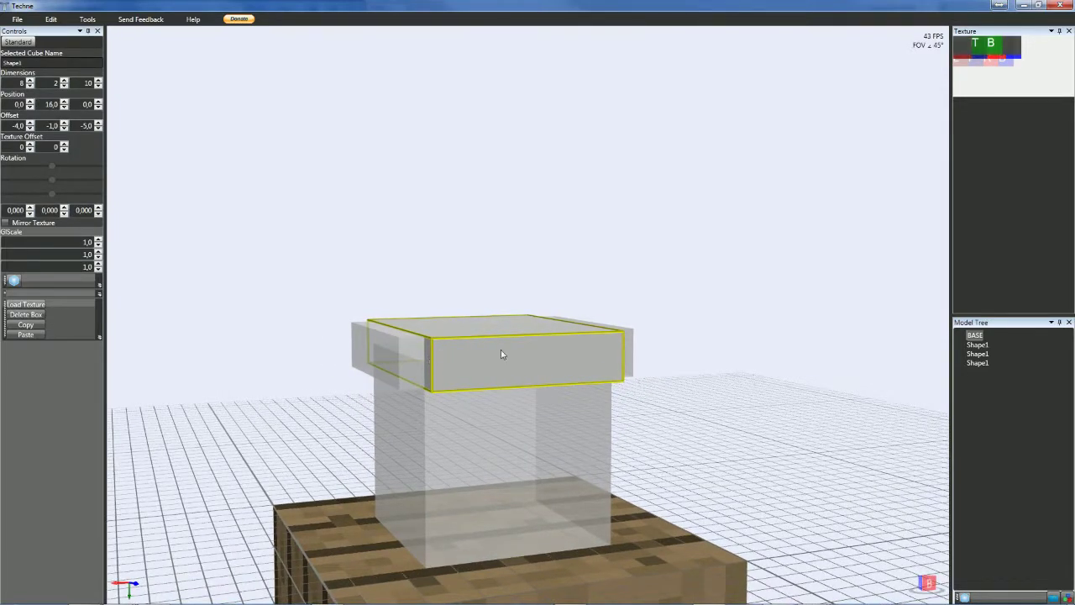
click(978, 362)
right_drag(837, 380, 823, 388)
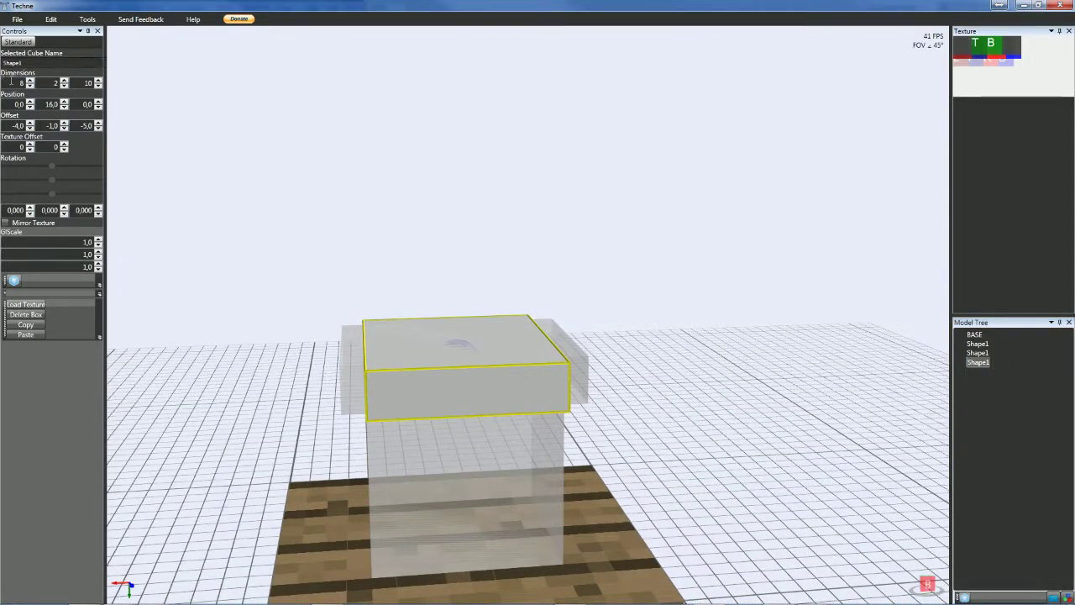
scroll(11, 82, down, 1)
scroll(12, 83, down, 1)
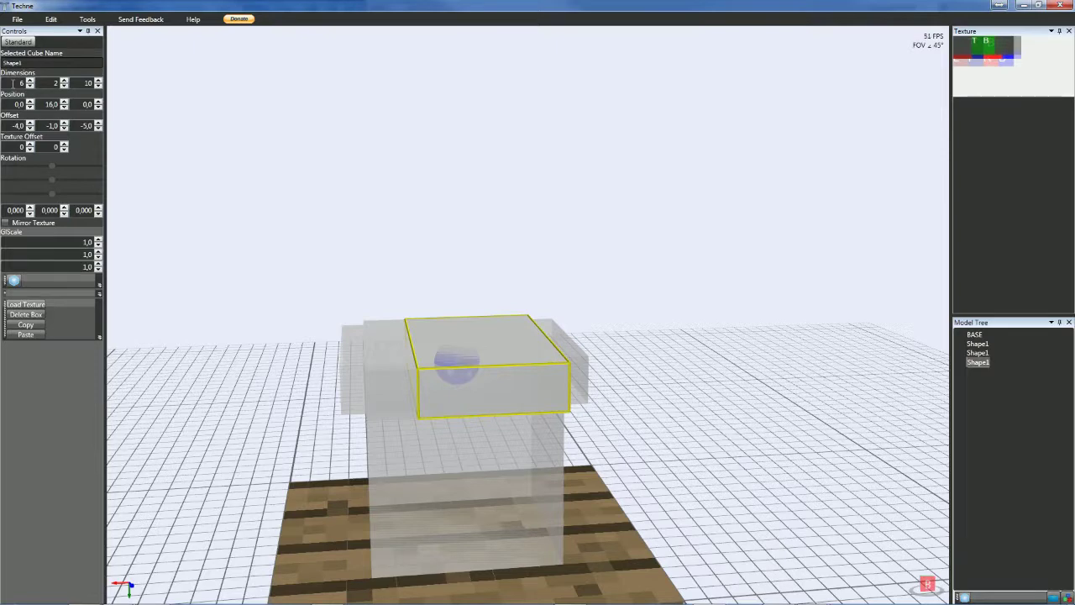
scroll(12, 82, up, 1)
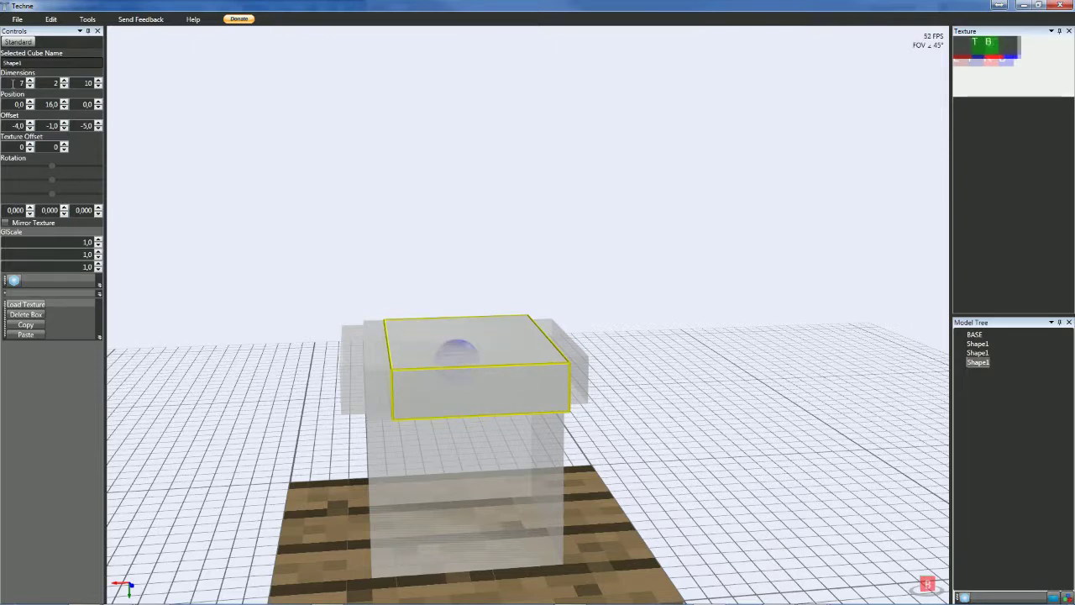
scroll(12, 82, down, 1)
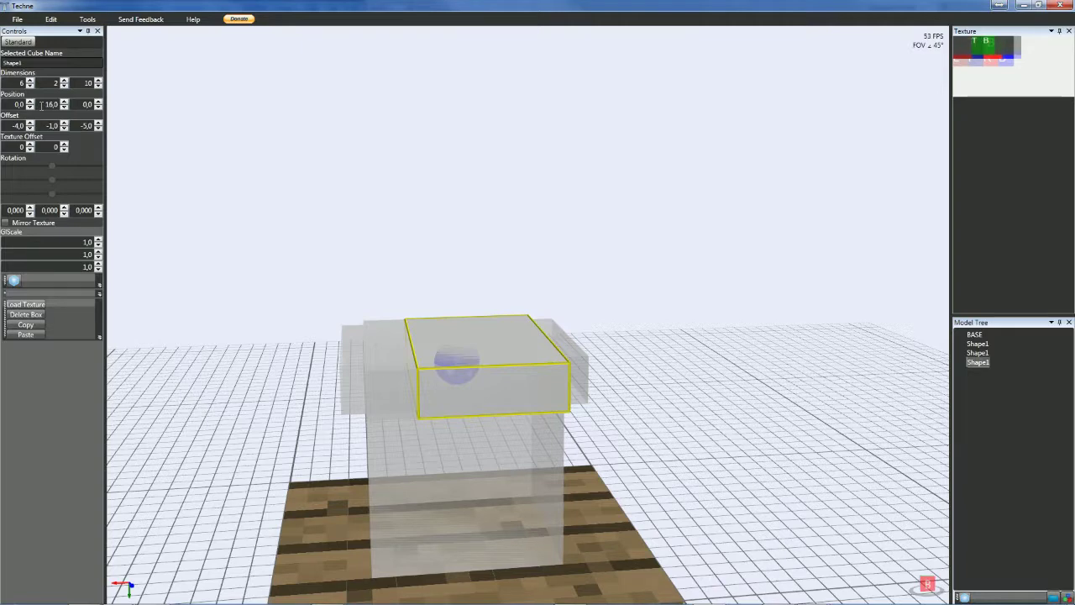
- Centre the 6-unit-wide copy by setting its X offset to -3, keeping its position at 0, 16, 0
click(64, 101)
click(64, 106)
click(98, 101)
click(98, 106)
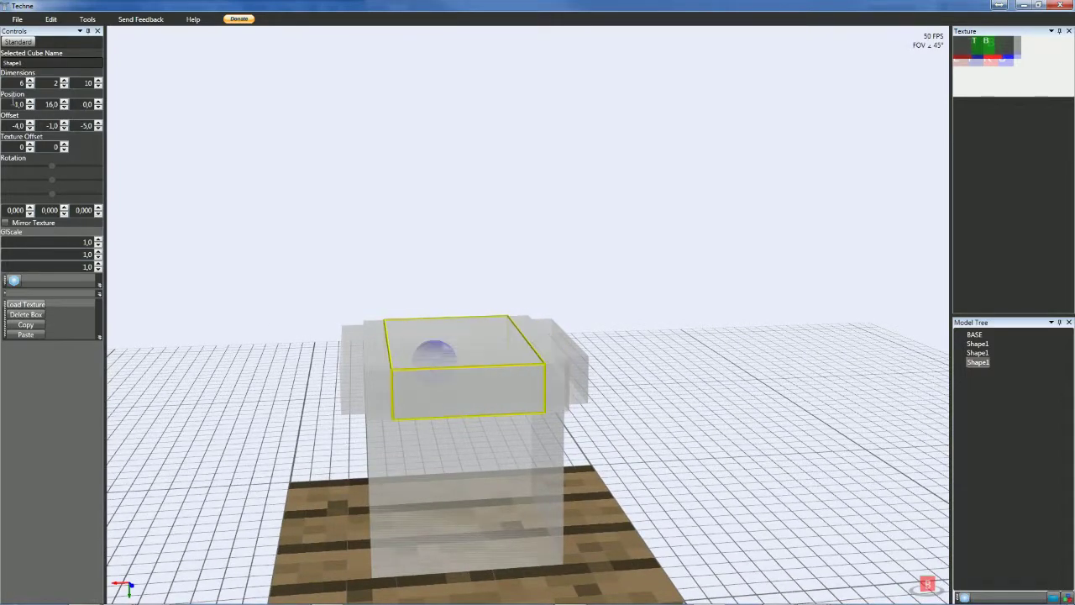
click(29, 102)
click(29, 106)
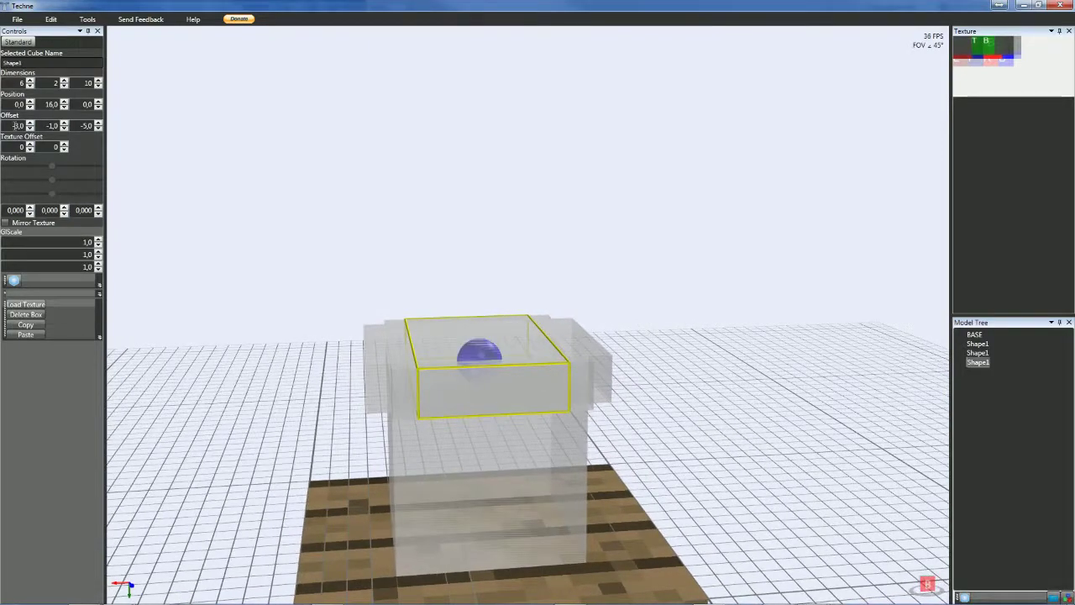
click(160, 249)
right_drag(160, 249, 230, 278)
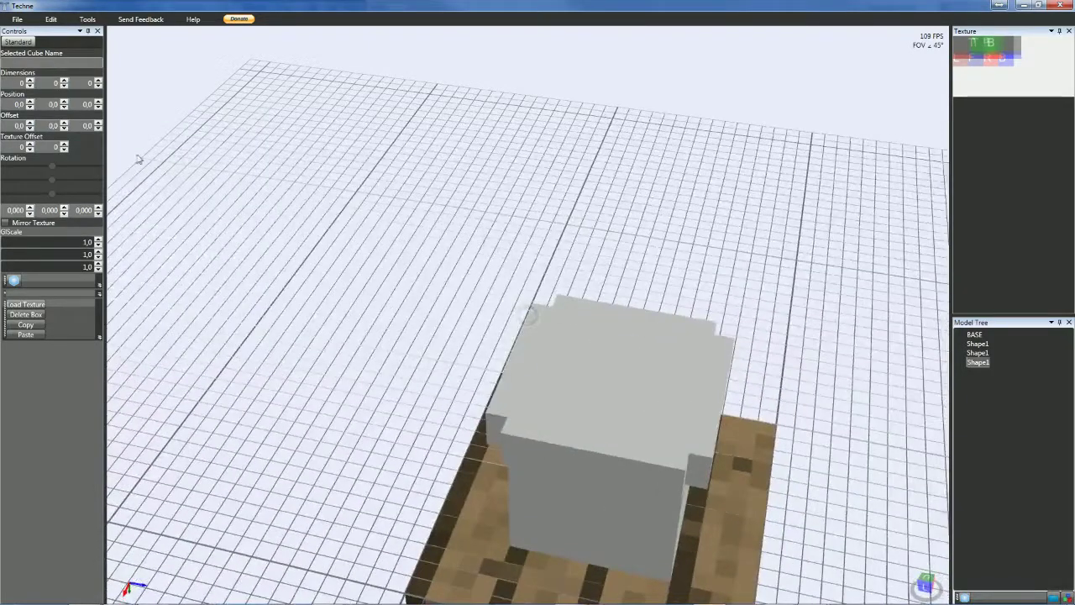
- Set the 6-unit-wide box's depth to 12 and its Z offset to -6
click(977, 362)
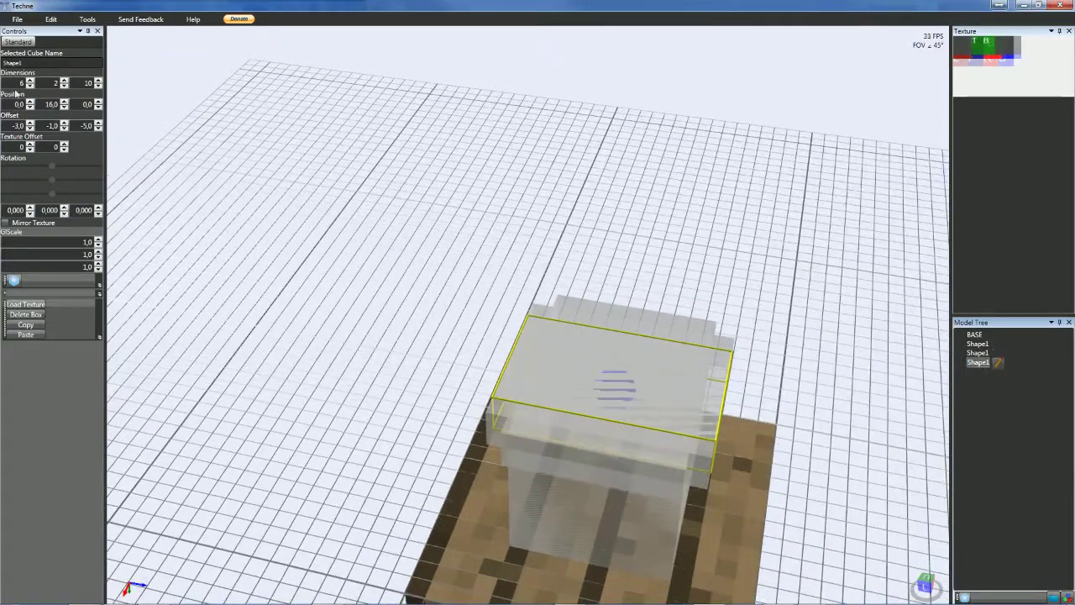
scroll(81, 82, up, 1)
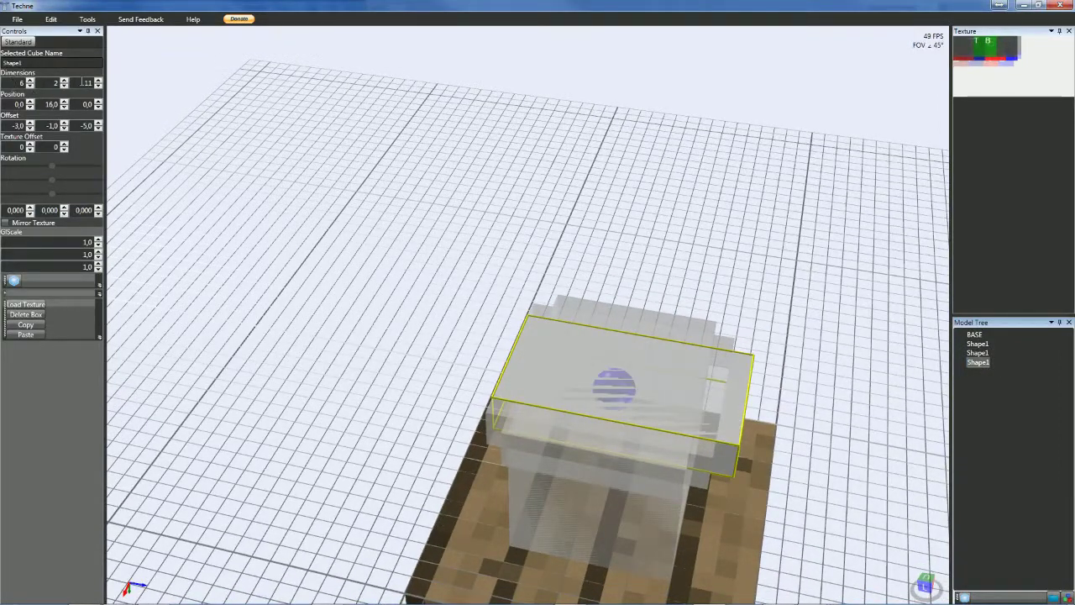
scroll(83, 82, up, 1)
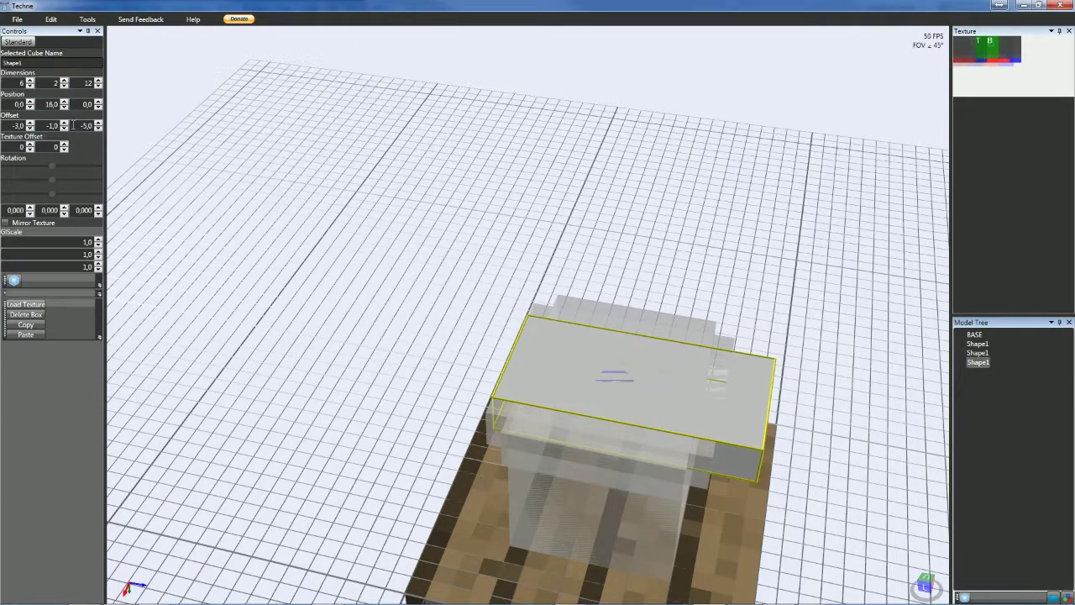
scroll(73, 124, down, 1)
click(310, 237)
right_drag(353, 291, 247, 258)
mouse_move(247, 264)
mouse_down()
mouse_move(291, 271)
mouse_move(260, 257)
mouse_up()
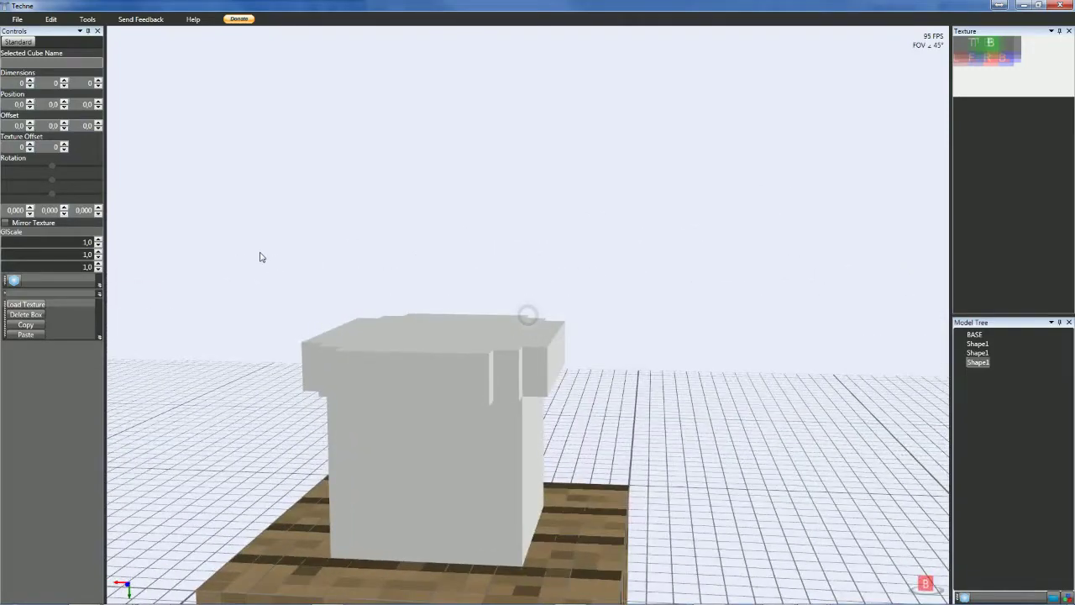
- Narrow the 12-unit-deep box by setting its first dimension to 4
click(435, 354)
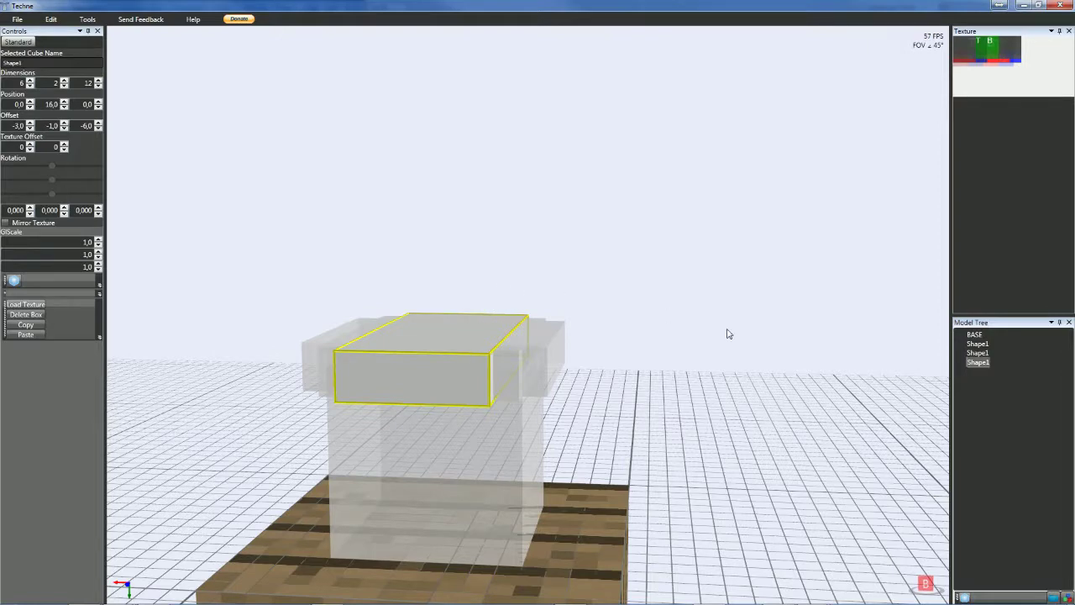
right_drag(727, 333, 694, 334)
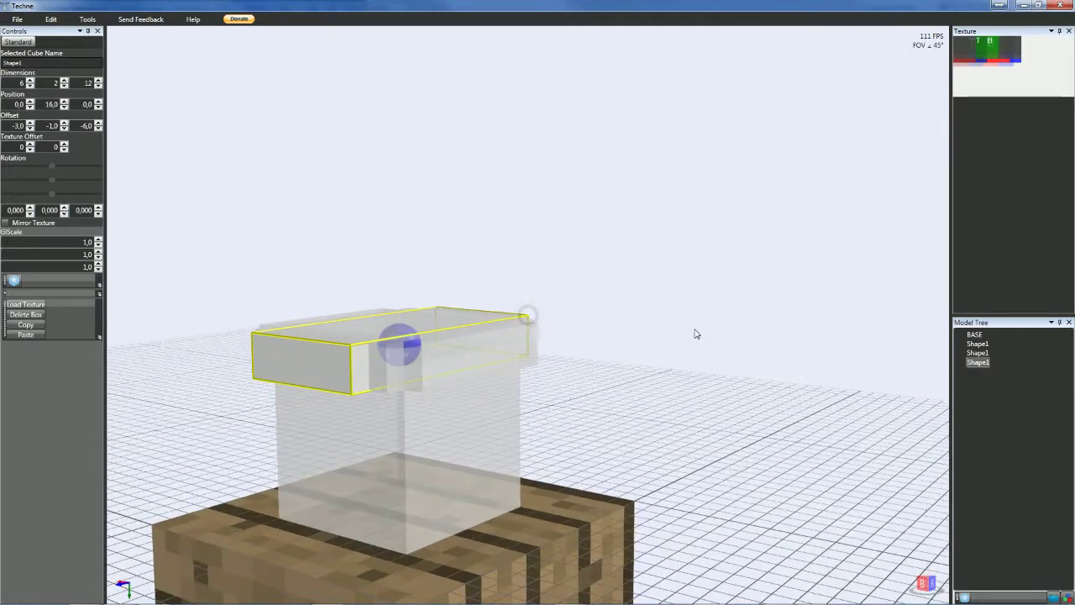
middle_drag(695, 334, 729, 326)
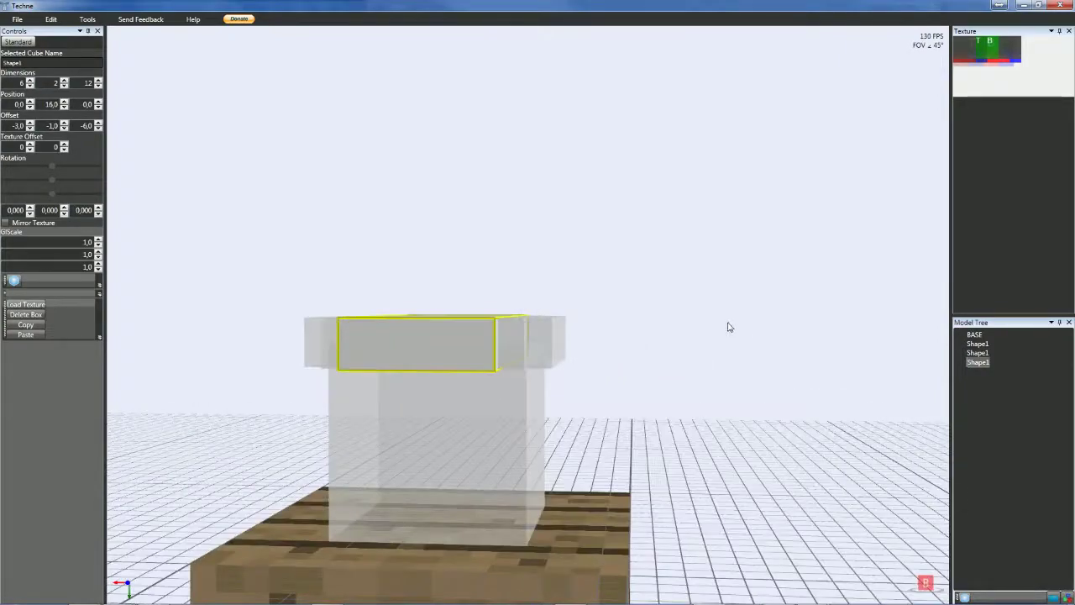
middle_drag(449, 353, 271, 319)
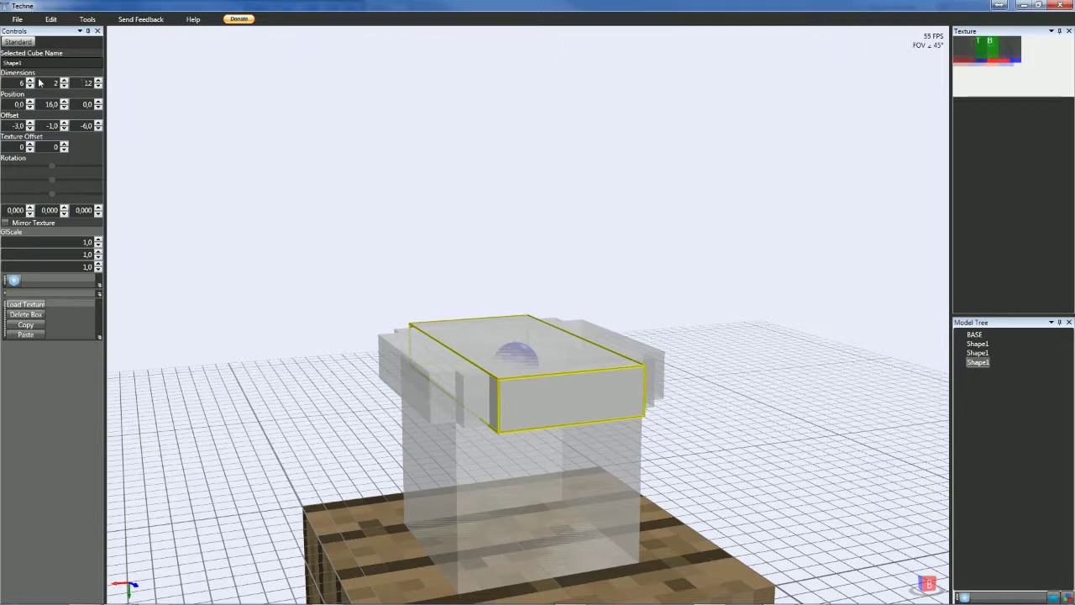
scroll(15, 81, down, 1)
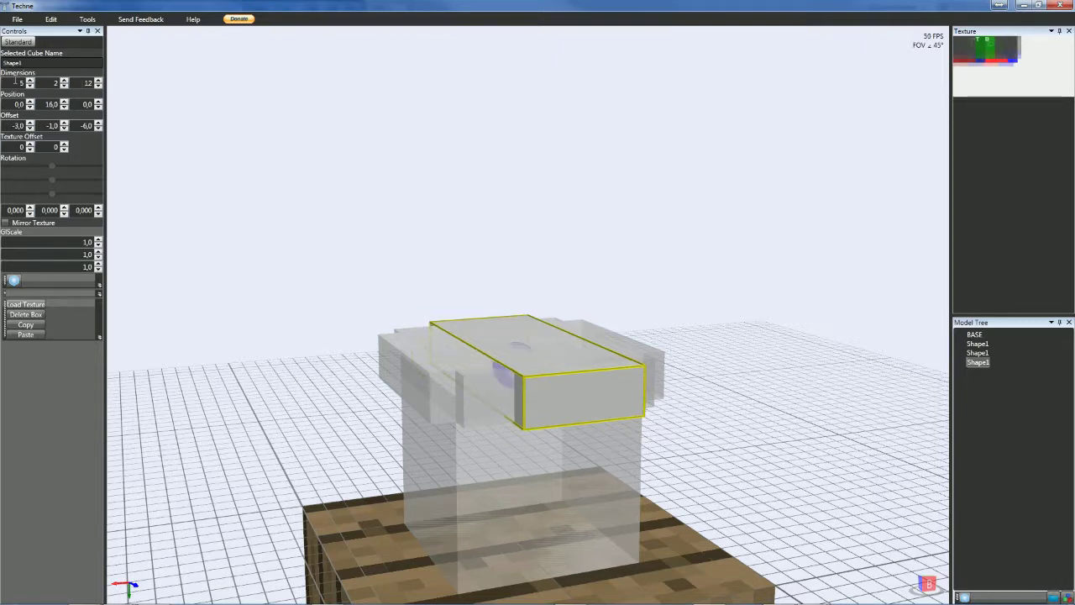
scroll(15, 81, down, 1)
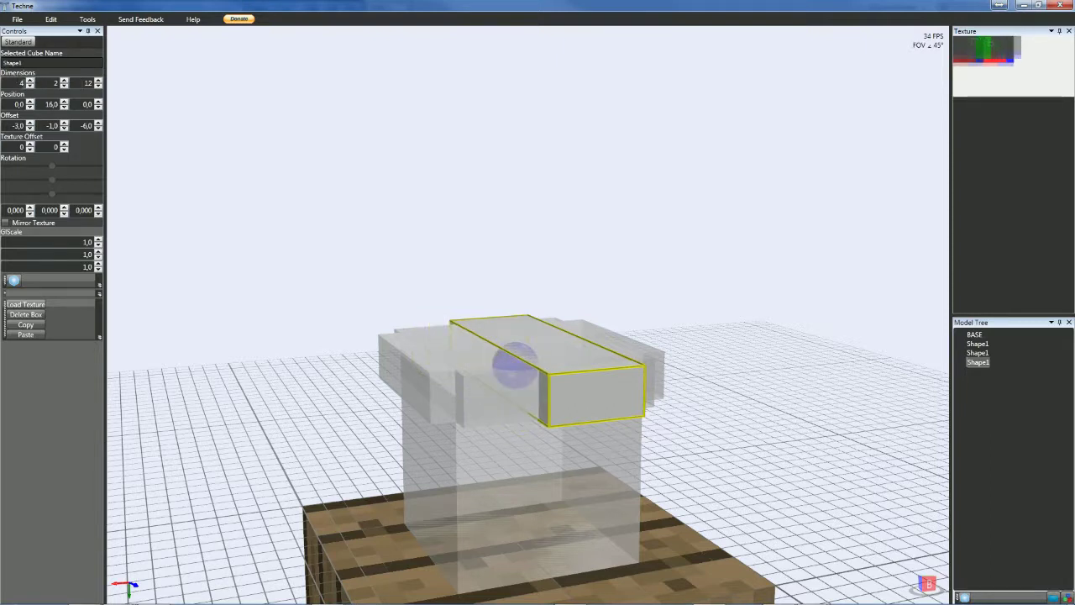
drag(247, 260, 227, 263)
right_drag(226, 260, 226, 254)
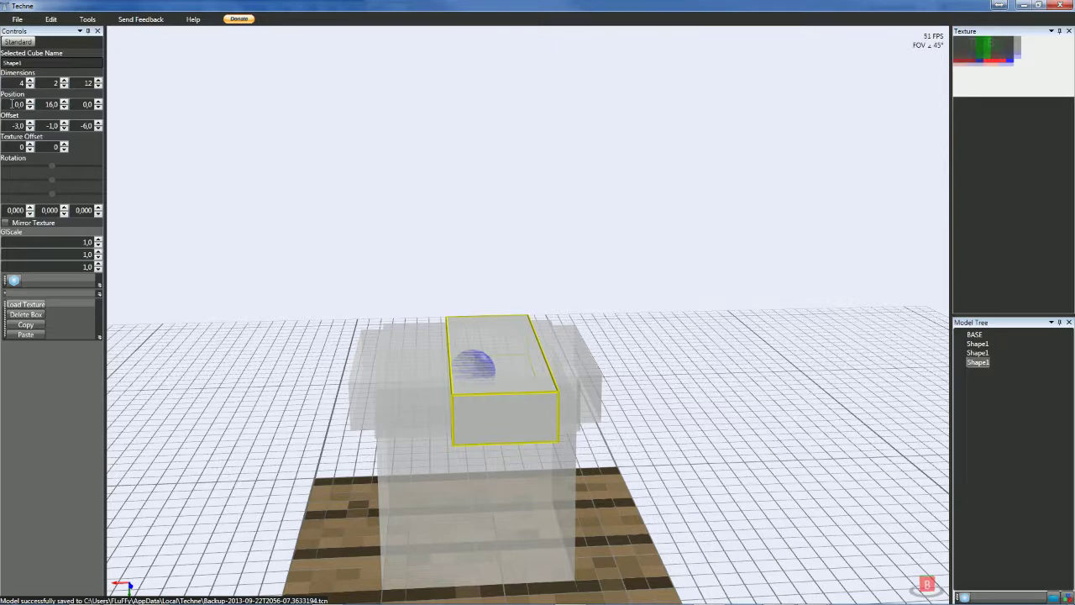
- Try shifting the 4 × 2 × 12 box to X position 1
scroll(11, 104, up, 1)
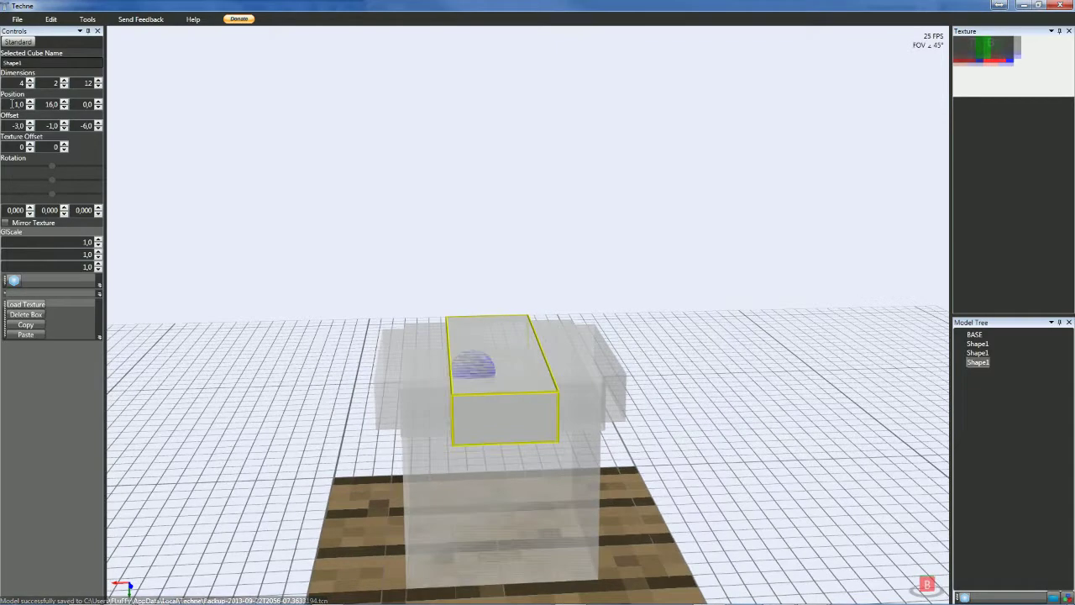
scroll(12, 104, down, 1)
scroll(77, 104, up, 1)
scroll(77, 107, down, 1)
scroll(44, 106, up, 1)
scroll(44, 107, down, 1)
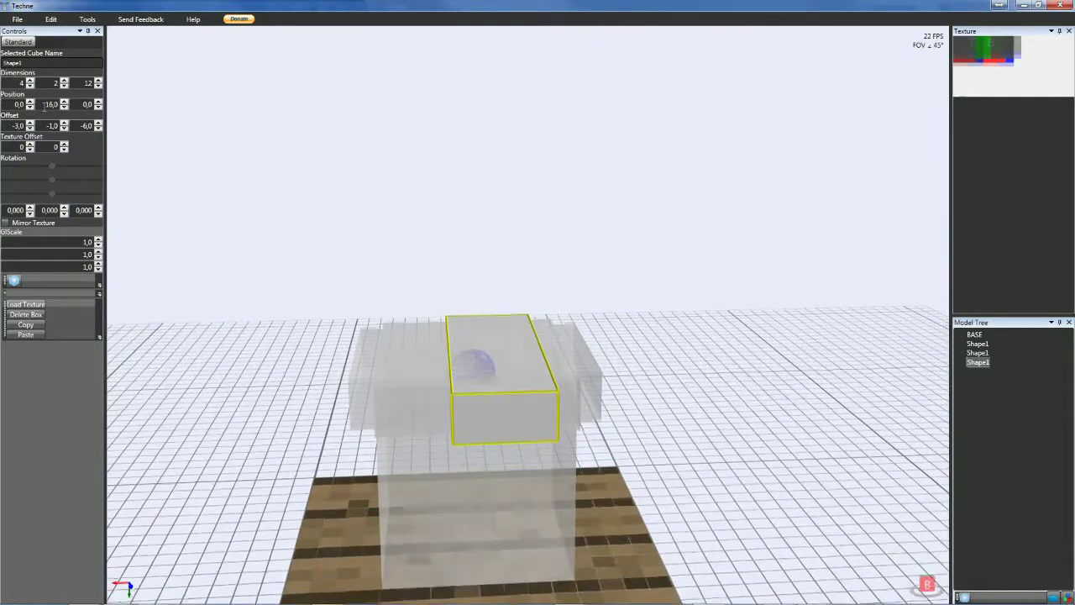
- Centre the 4 × 2 × 12 box by setting its X offset to -2, keeping its position at 0, 16, 0
scroll(79, 126, up, 1)
scroll(78, 125, down, 1)
scroll(49, 125, down, 1)
scroll(49, 125, up, 1)
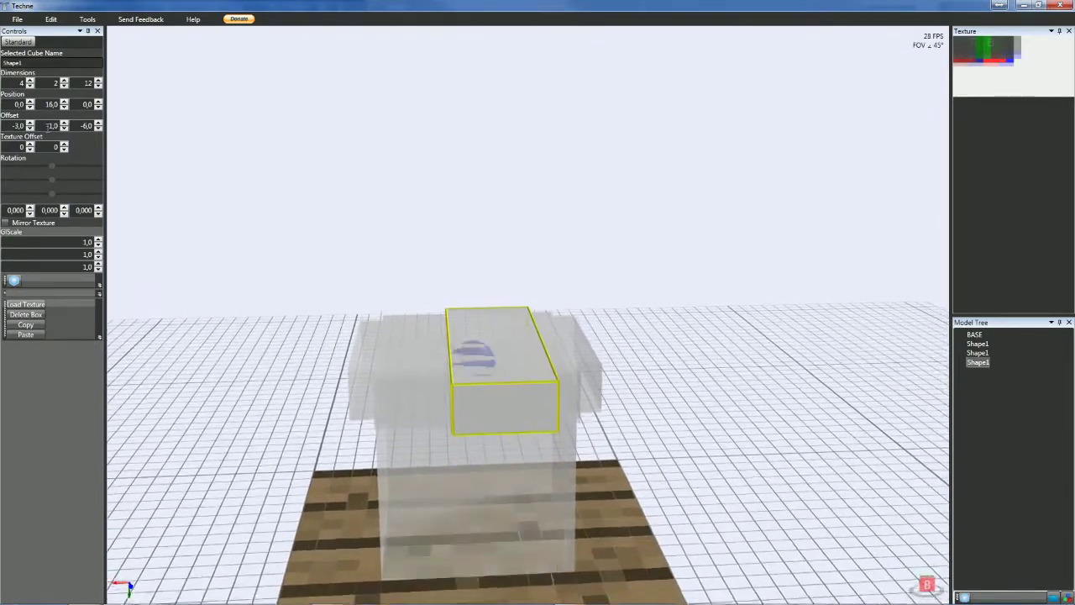
scroll(15, 124, up, 1)
- Examine the layered brim from several sides to check the centring of the 4 × 2 × 12 box
click(168, 304)
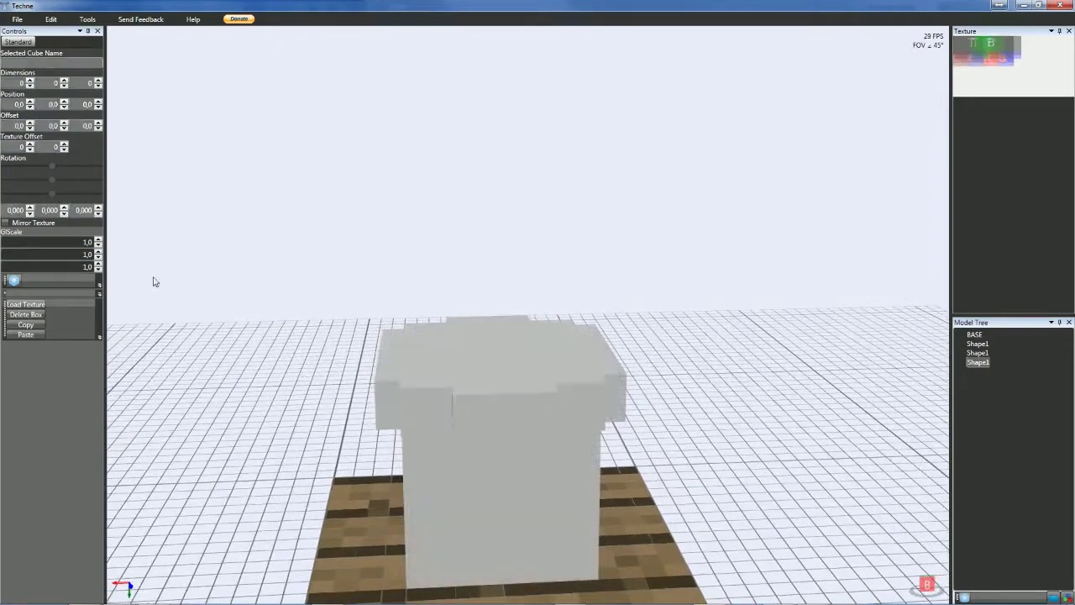
right_drag(169, 304, 238, 290)
drag(238, 289, 160, 300)
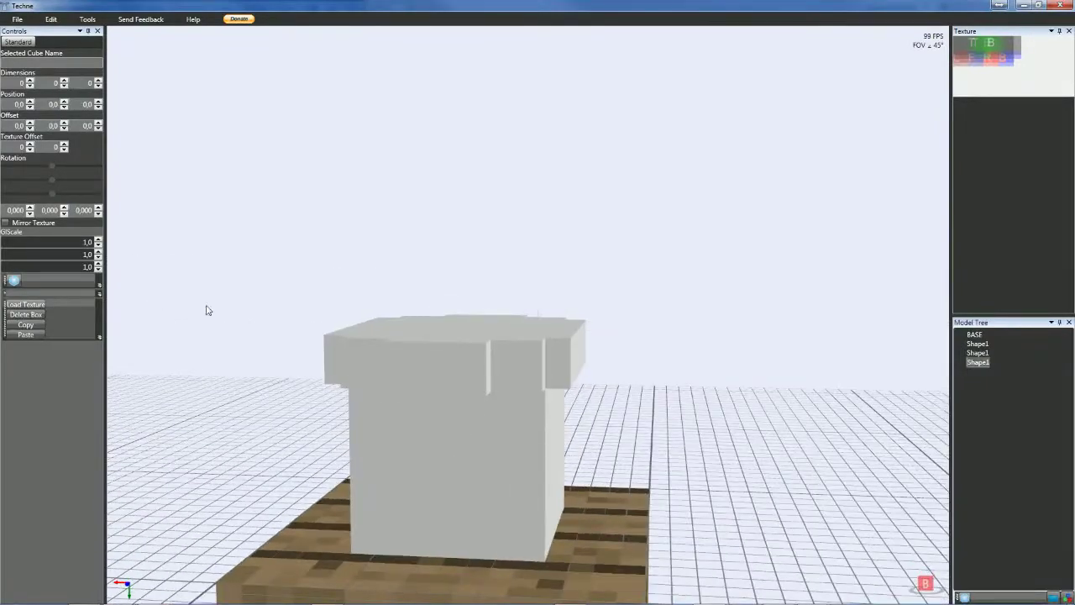
click(411, 367)
drag(411, 367, 298, 420)
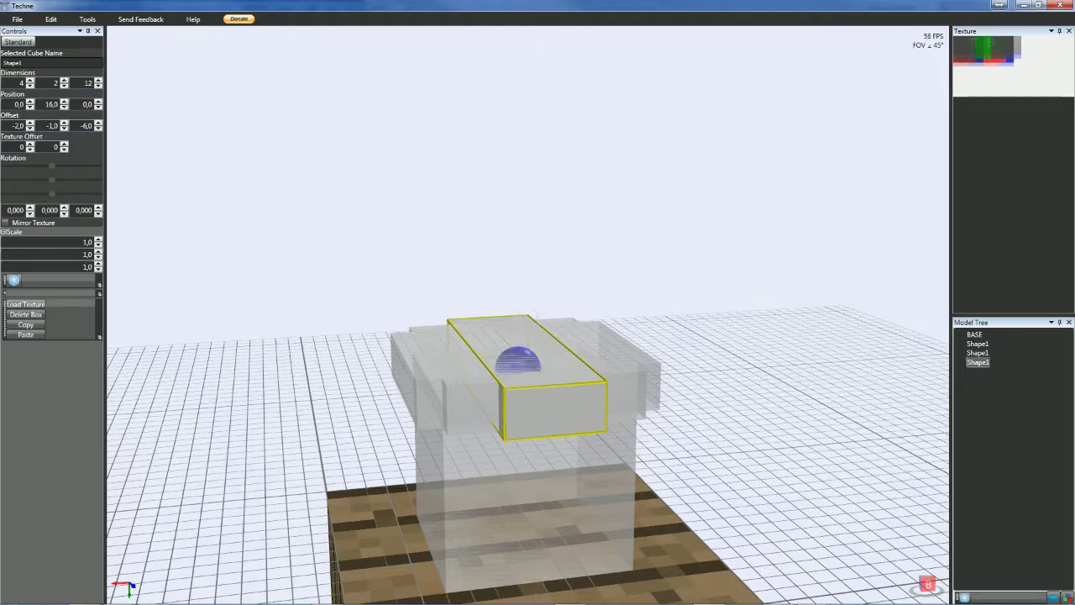
drag(781, 451, 672, 442)
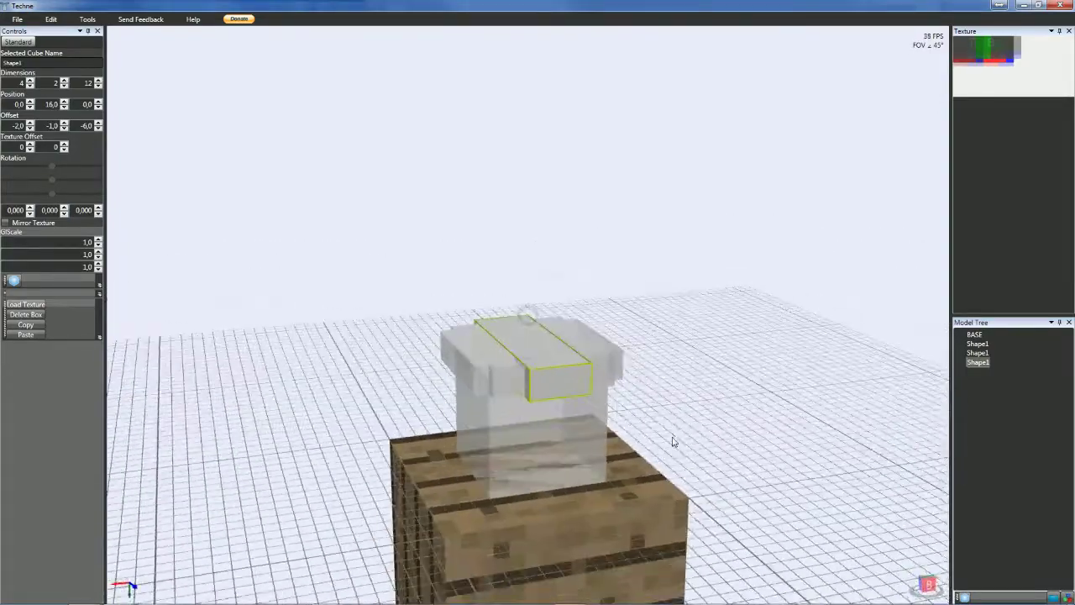
right_drag(672, 437, 673, 432)
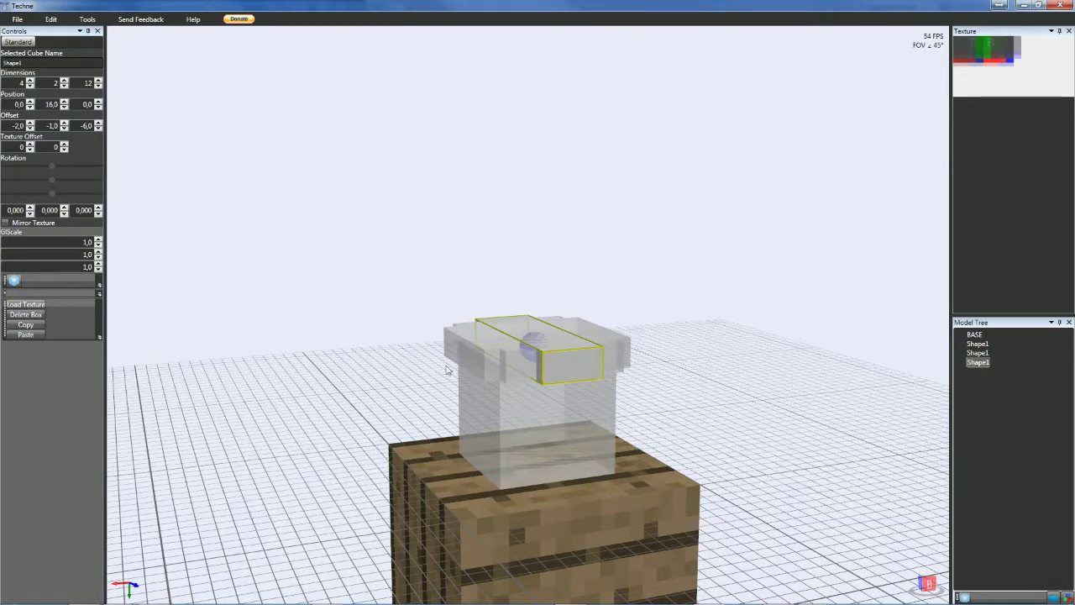
drag(450, 371, 516, 387)
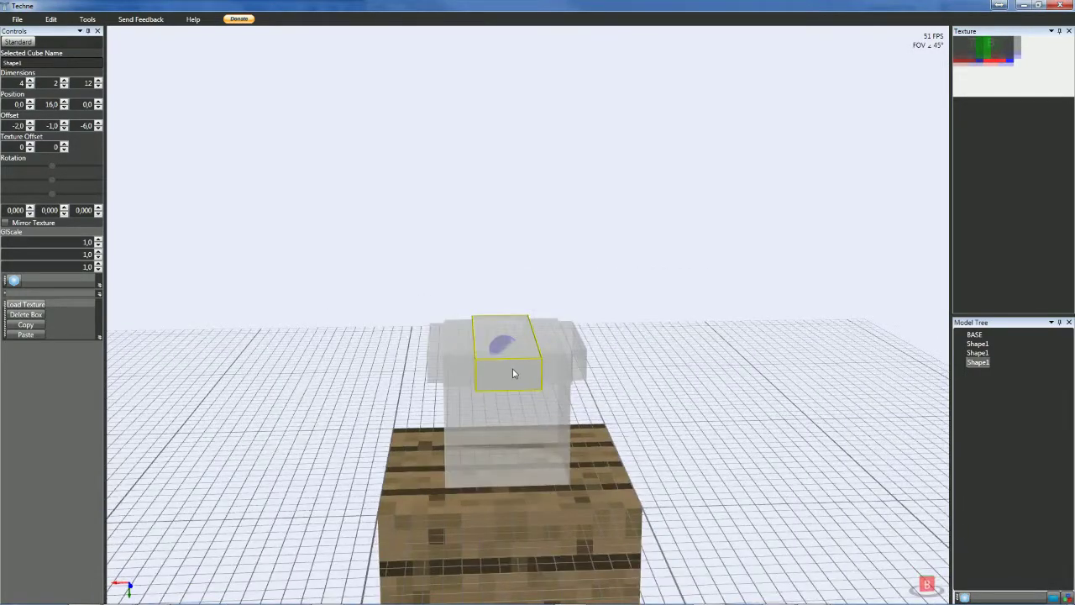
- Duplicate the 4 × 2 × 12 box and resize the copy to 12 × 2 × 4
scroll(514, 373, up, 3)
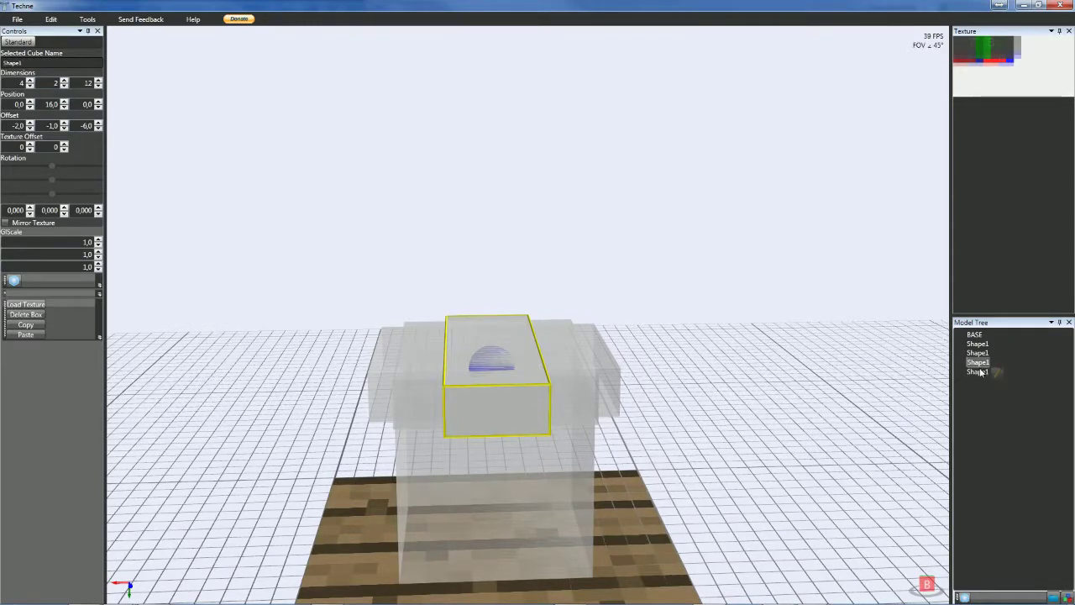
click(977, 371)
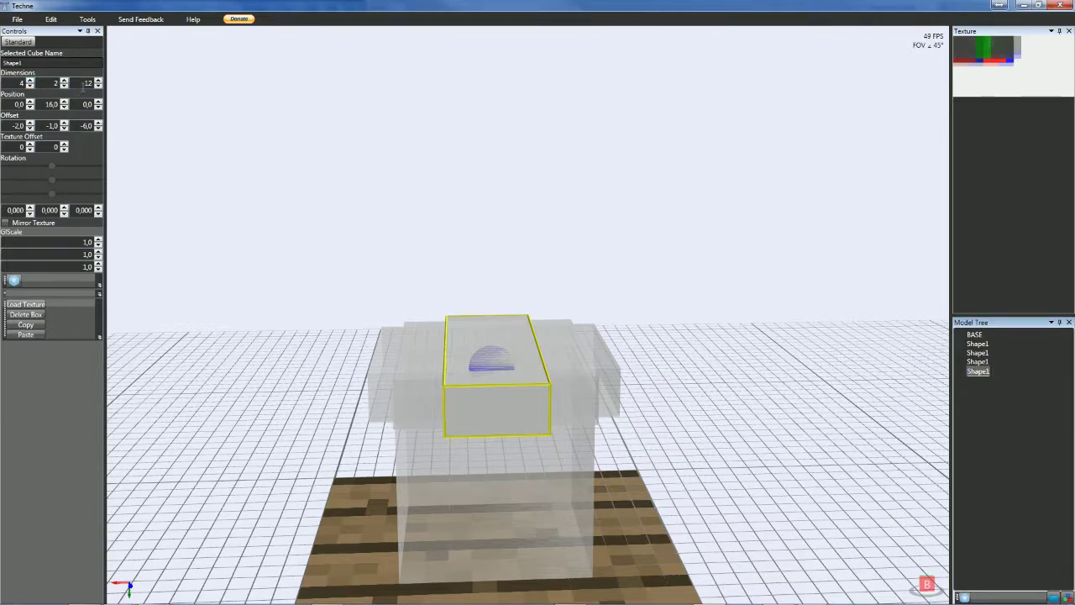
scroll(78, 82, down, 7)
scroll(78, 83, down, 1)
scroll(9, 82, up, 7)
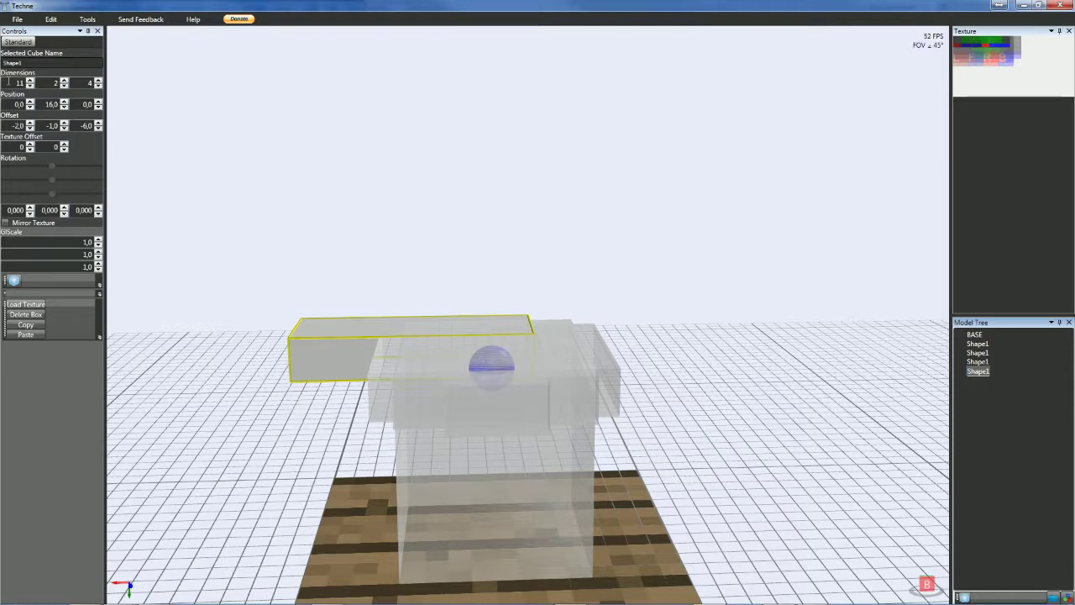
scroll(9, 82, up, 1)
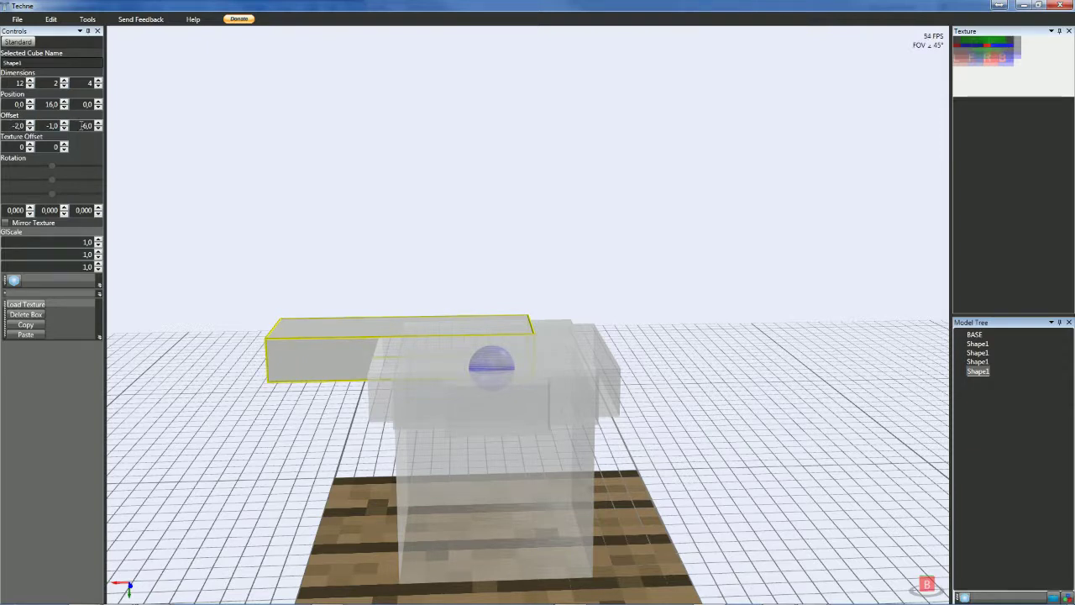
- Centre the 12 × 2 × 4 box on the brim by setting its Z offset to -2 and X offset to -6
scroll(81, 125, up, 5)
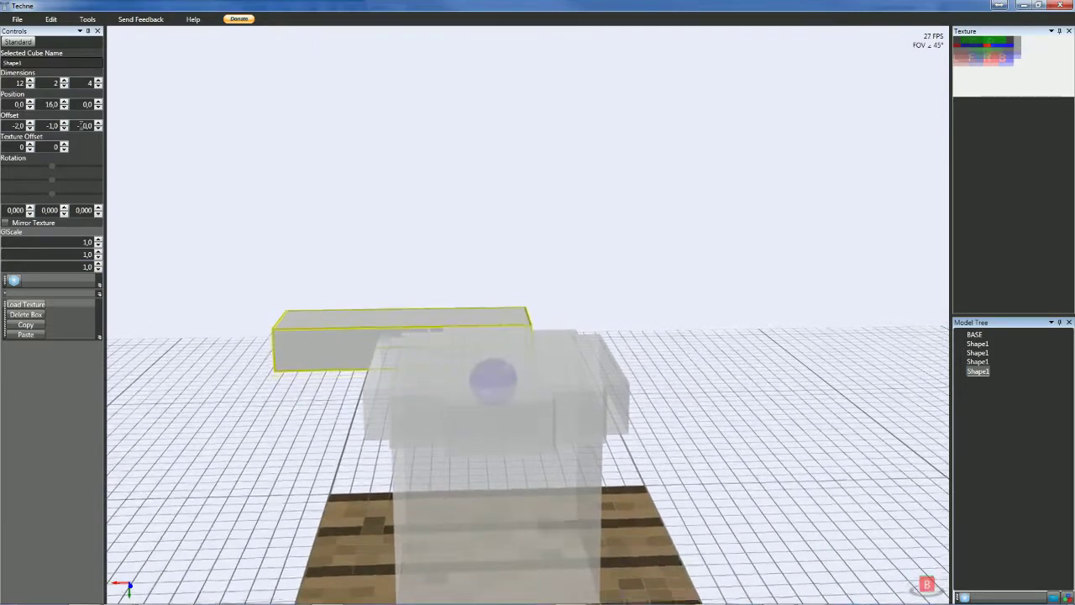
scroll(81, 125, up, 4)
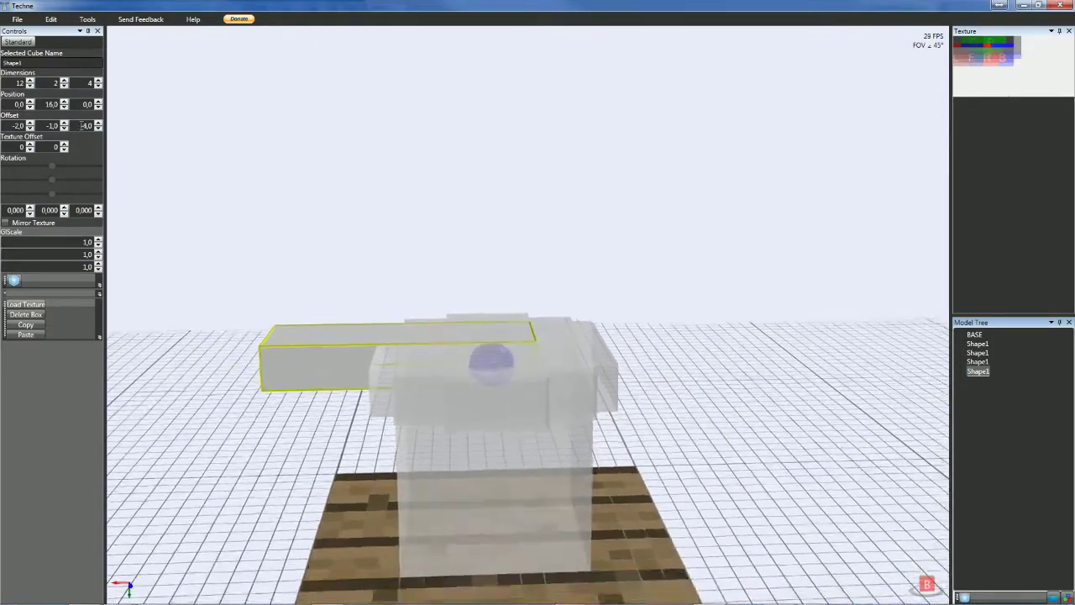
scroll(81, 125, down, 5)
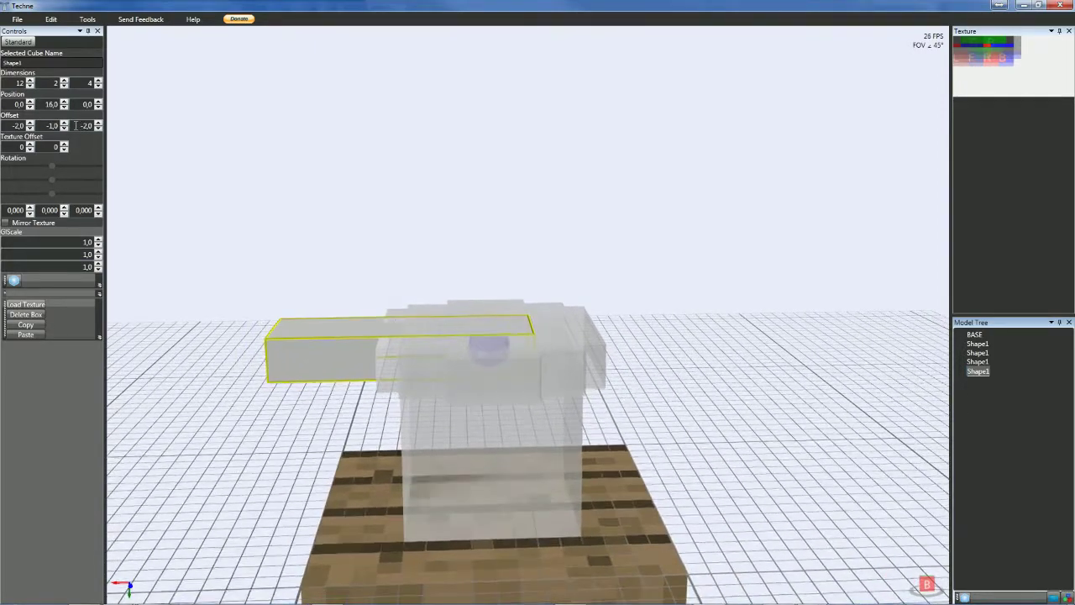
scroll(14, 125, down, 4)
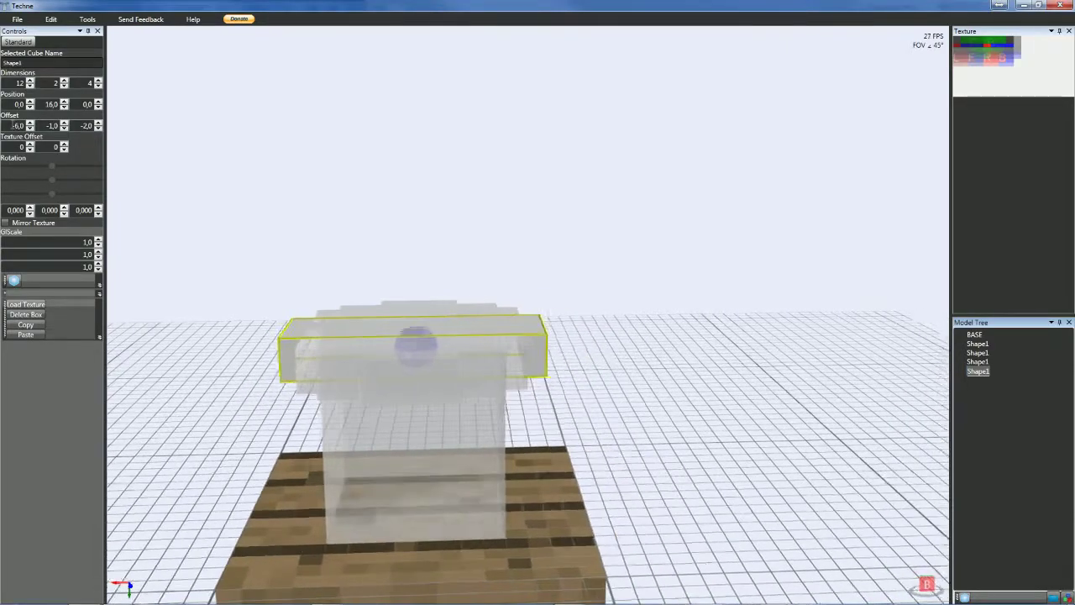
click(483, 252)
right_drag(614, 274, 419, 343)
drag(420, 346, 624, 283)
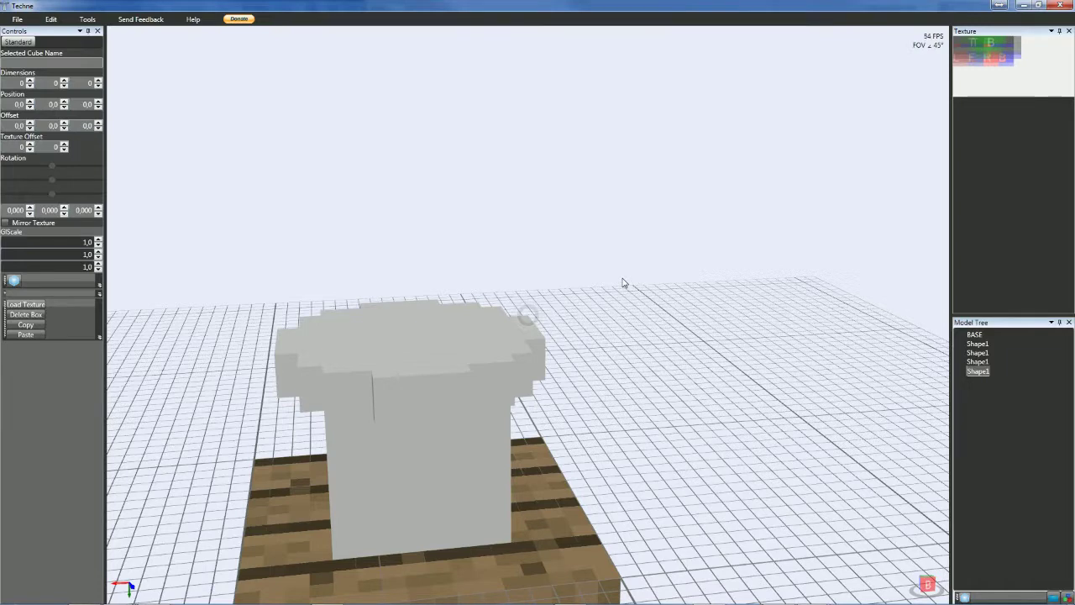
mouse_move(622, 283)
mouse_down()
mouse_move(630, 292)
mouse_move(619, 283)
mouse_up()
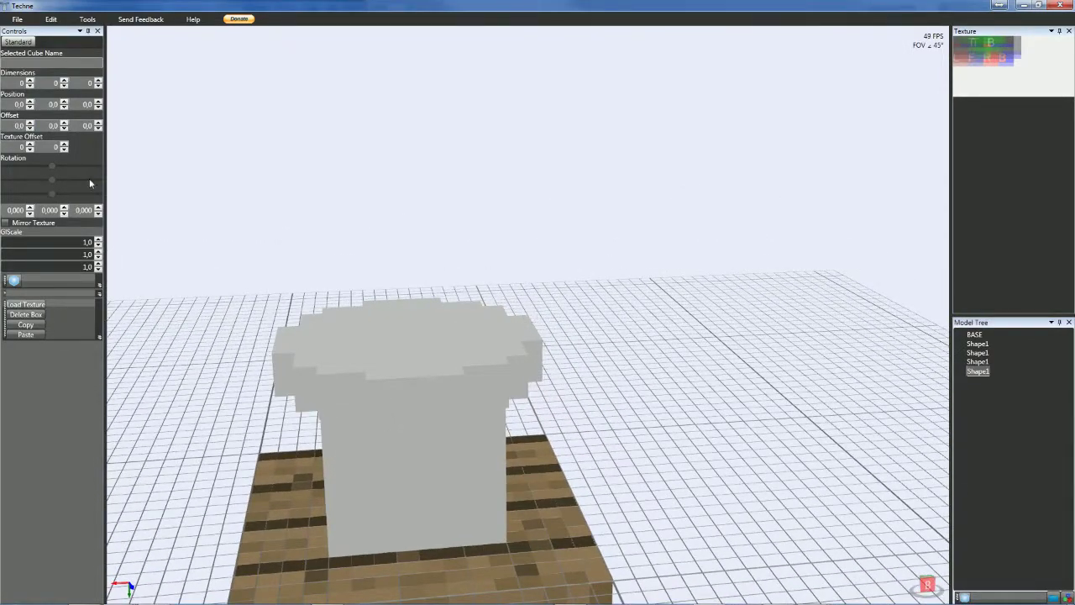
- Add a new box to the model with a height of 2 and a Y offset of -1
click(16, 279)
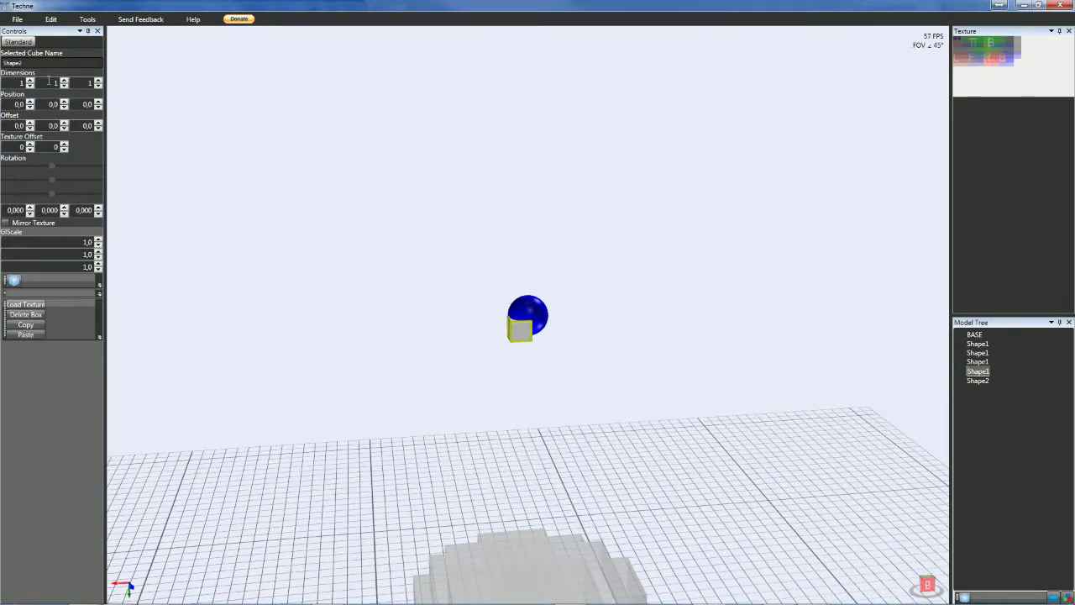
scroll(49, 81, up, 1)
scroll(50, 124, down, 1)
right_drag(285, 266, 285, 326)
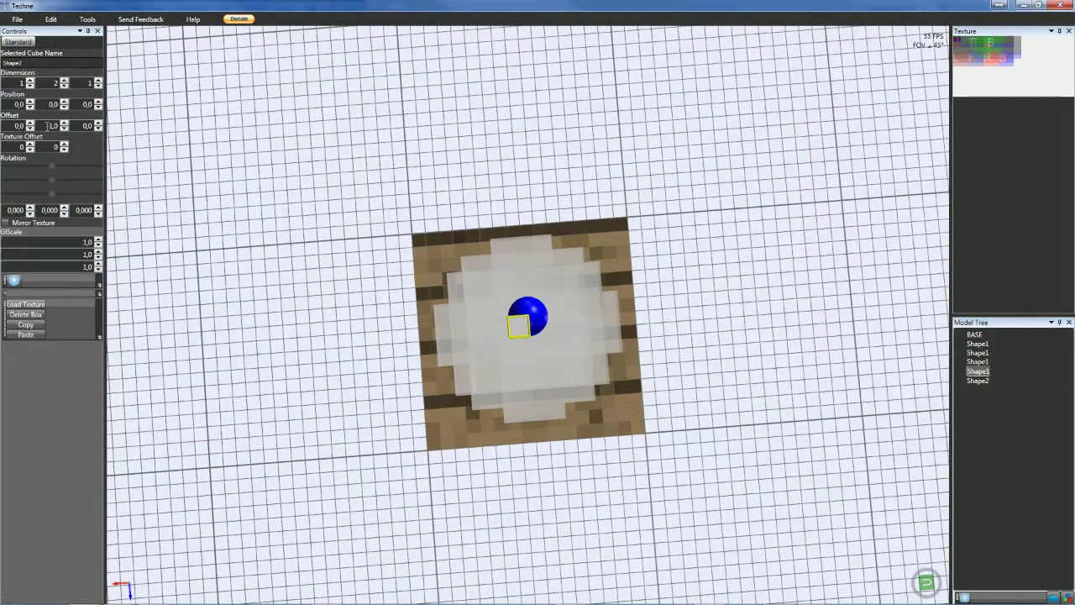
- Place the new box on top of the brim by setting its Y position to 14
scroll(46, 109, up, 8)
right_drag(142, 256, 166, 112)
scroll(53, 109, up, 5)
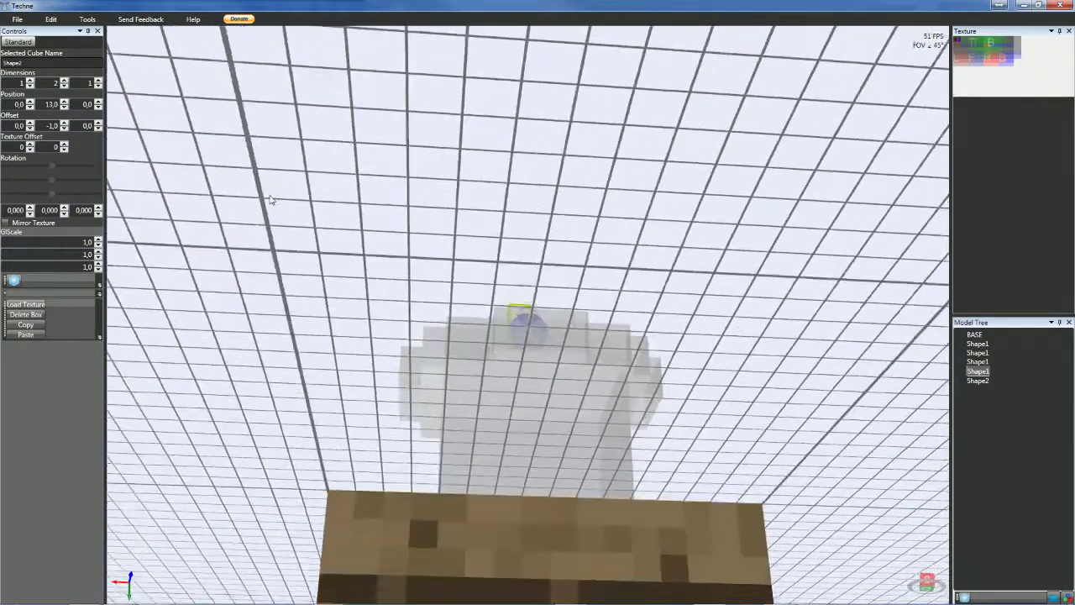
drag(270, 199, 265, 256)
scroll(53, 106, up, 1)
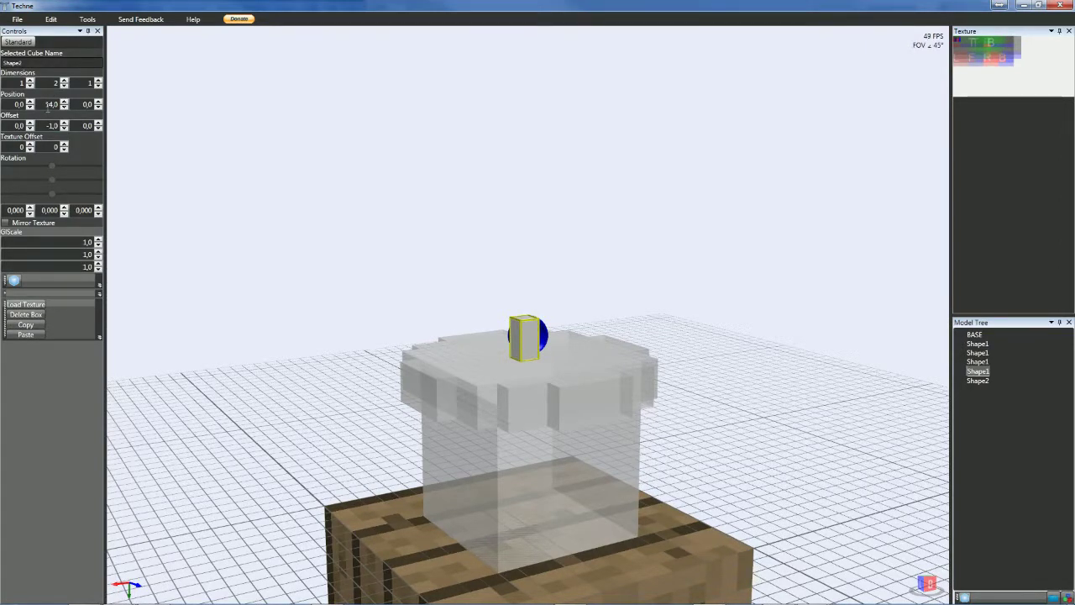
scroll(48, 107, up, 1)
scroll(47, 104, down, 2)
scroll(45, 102, up, 1)
scroll(16, 104, up, 1)
scroll(15, 104, down, 2)
scroll(16, 104, up, 1)
scroll(48, 82, up, 1)
scroll(48, 82, down, 1)
- Set the new box's depth to 10
scroll(82, 85, up, 2)
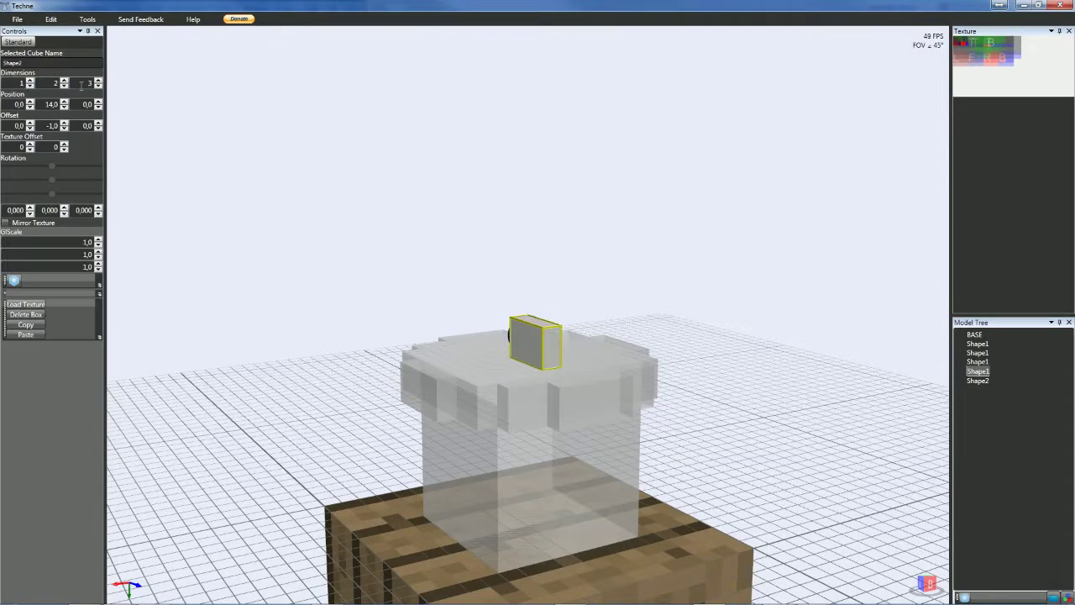
scroll(81, 85, up, 1)
right_drag(164, 188, 228, 225)
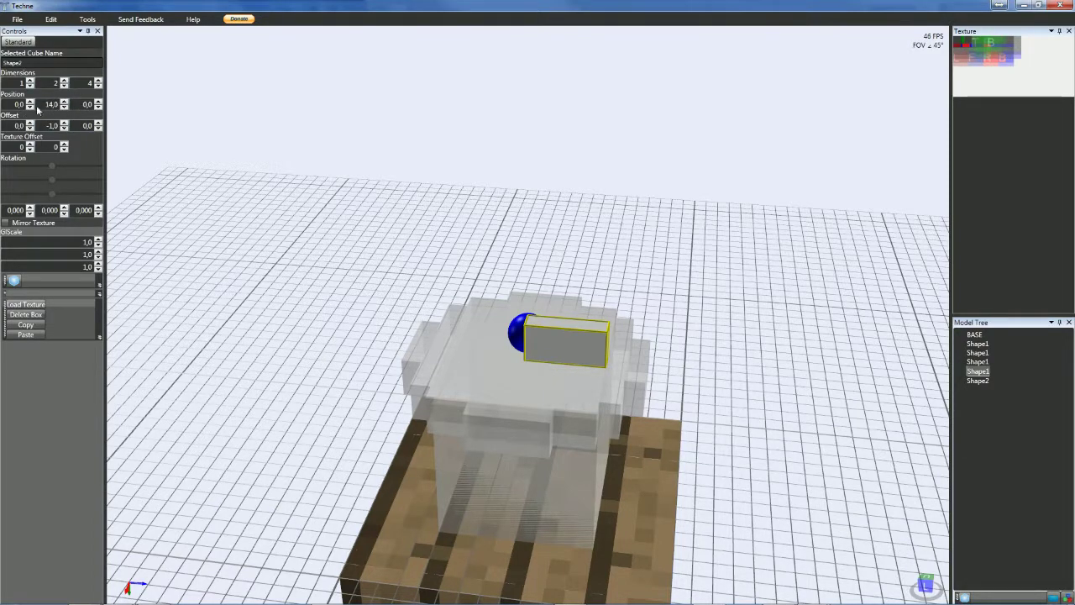
scroll(83, 86, up, 1)
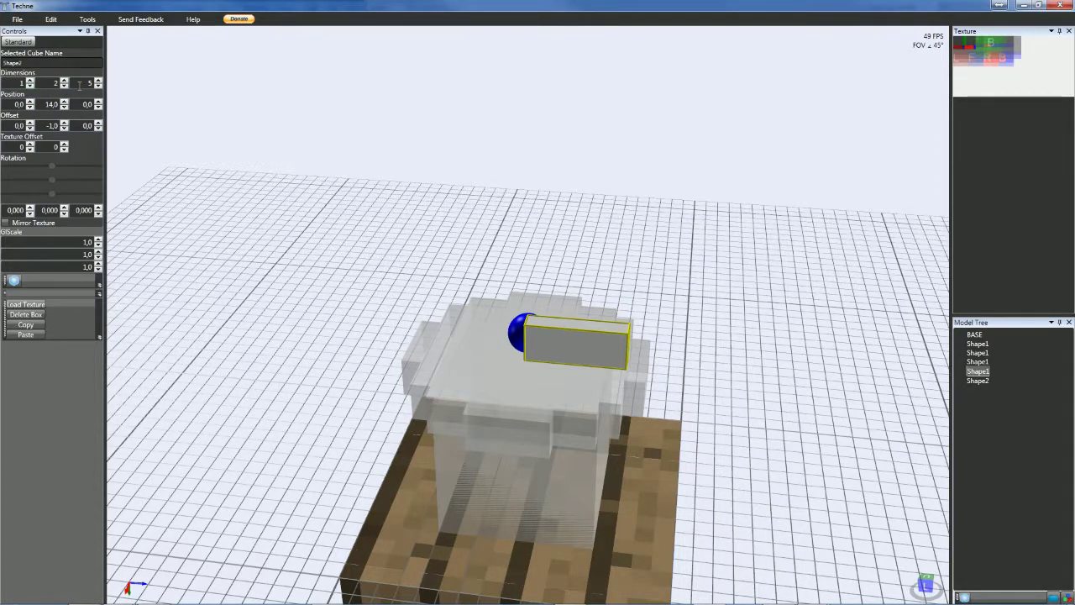
scroll(80, 86, up, 5)
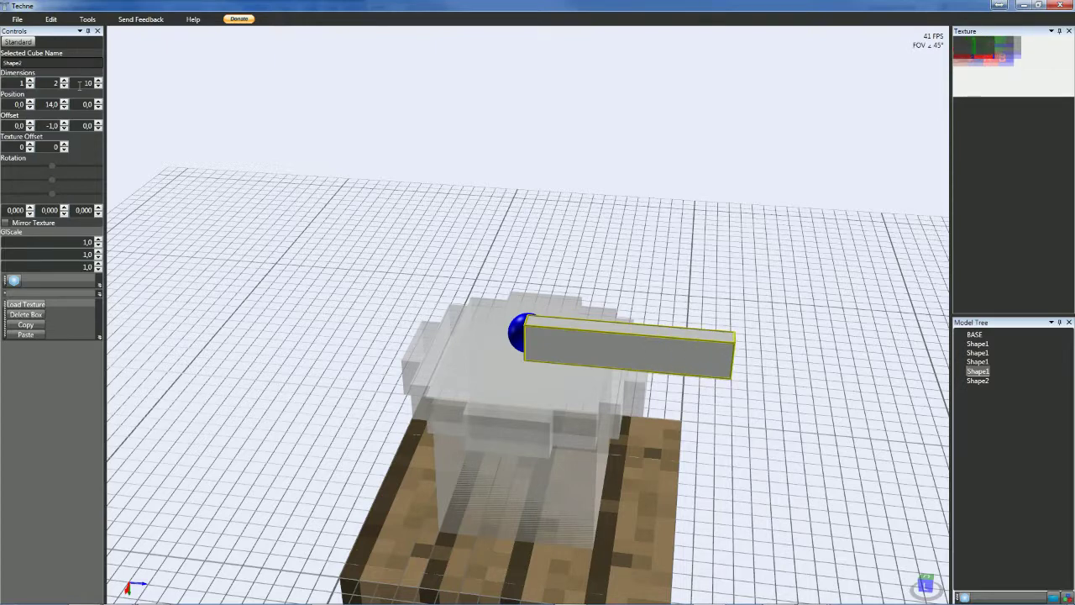
- Centre the 10-unit-deep box front to back by setting its Z offset to -5
scroll(48, 82, down, 2)
scroll(48, 83, up, 2)
scroll(84, 104, down, 5)
scroll(84, 104, up, 5)
scroll(75, 124, down, 6)
scroll(75, 124, up, 1)
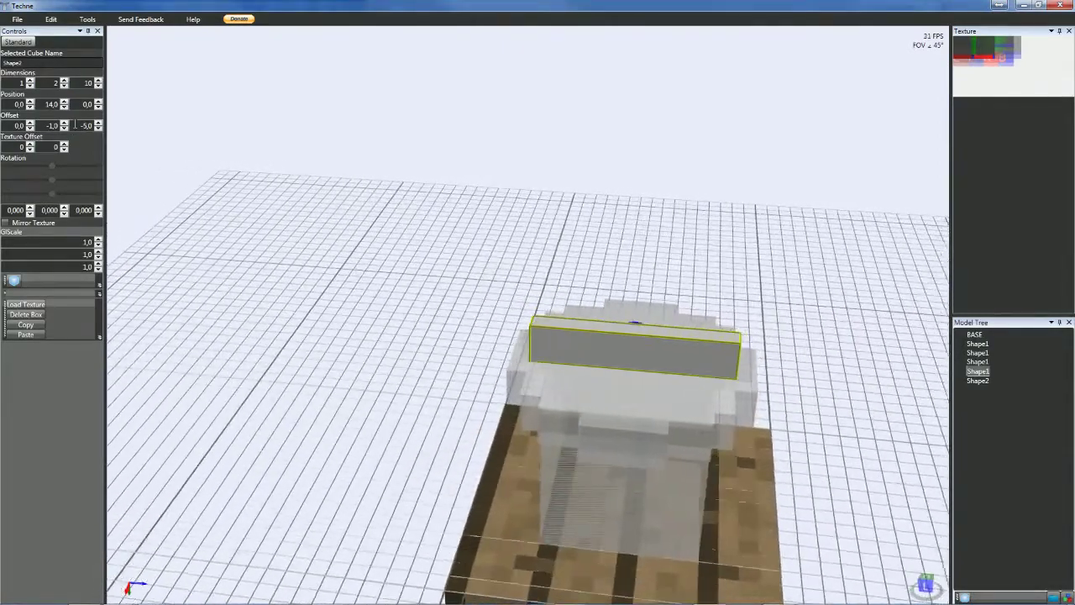
right_drag(160, 209, 76, 183)
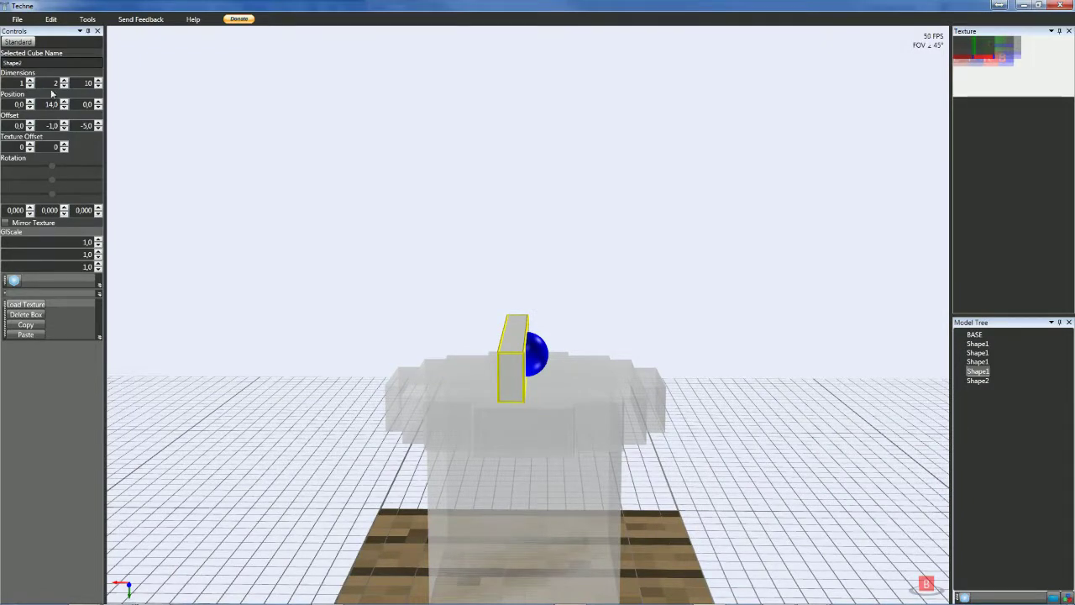
click(187, 598)
key(super)
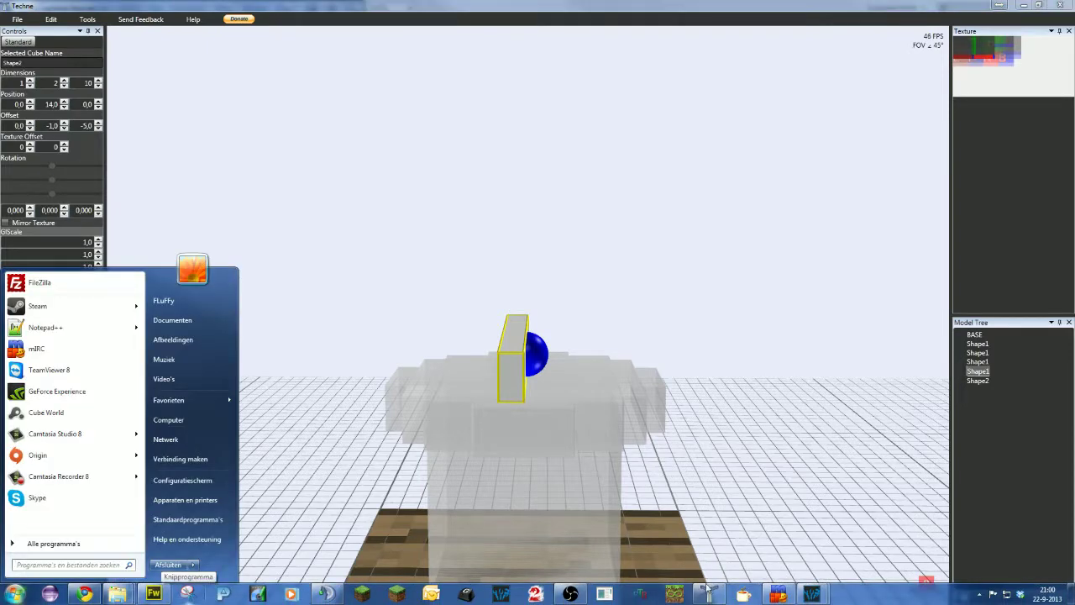
click(578, 598)
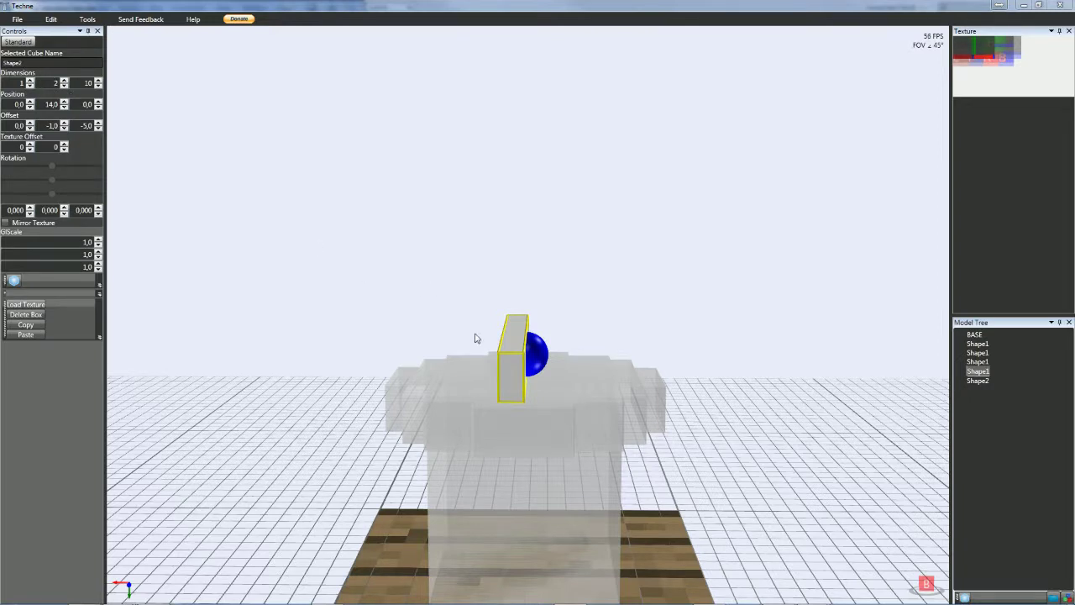
- Widen the 10-unit-deep box by setting its first dimension to 4, keeping its height at 2
click(509, 361)
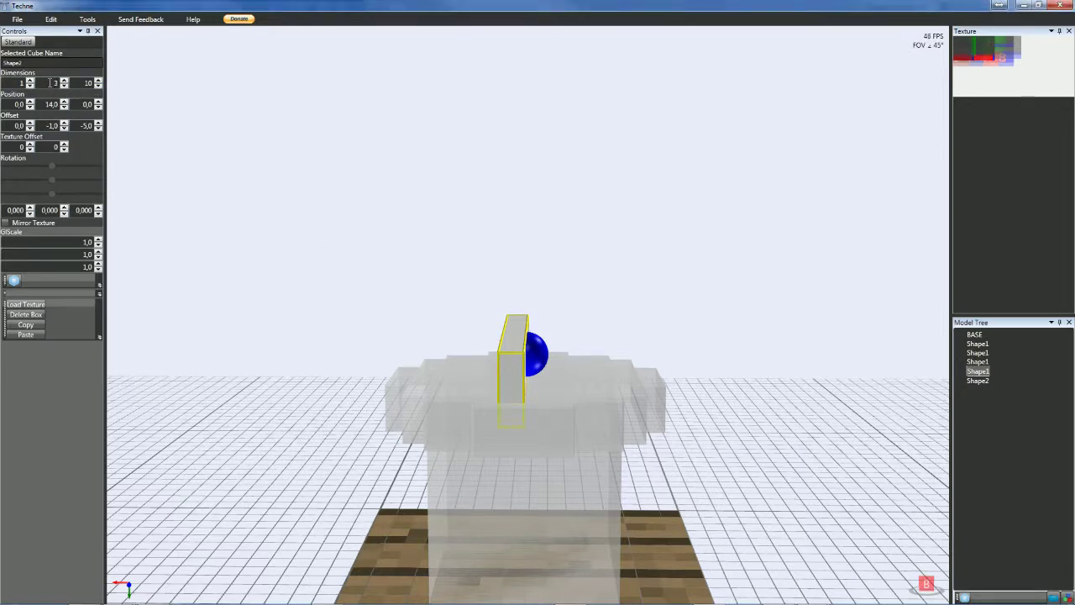
scroll(11, 82, up, 1)
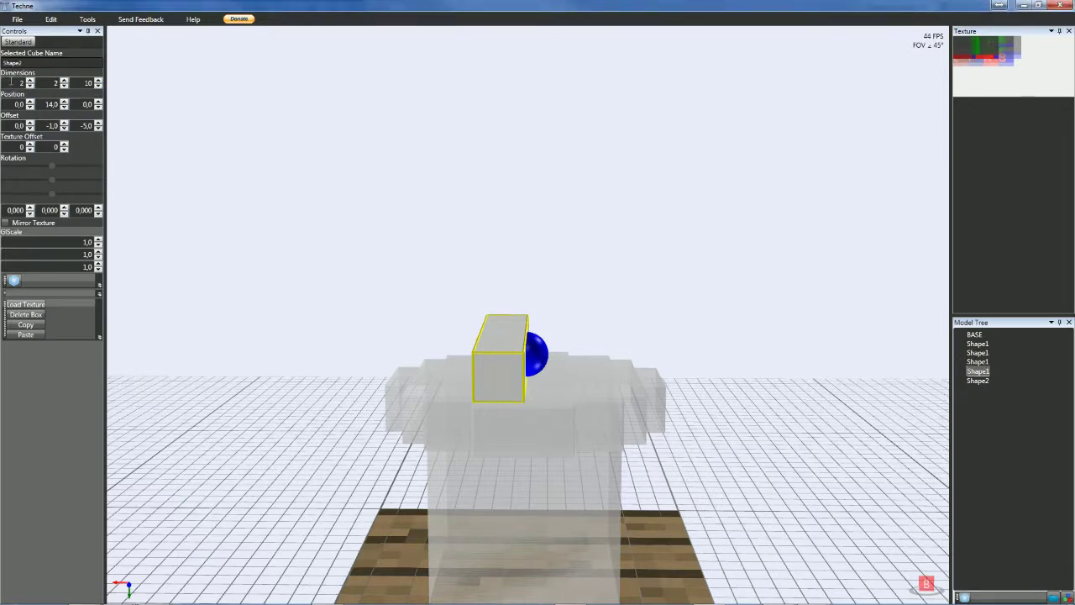
scroll(10, 82, up, 1)
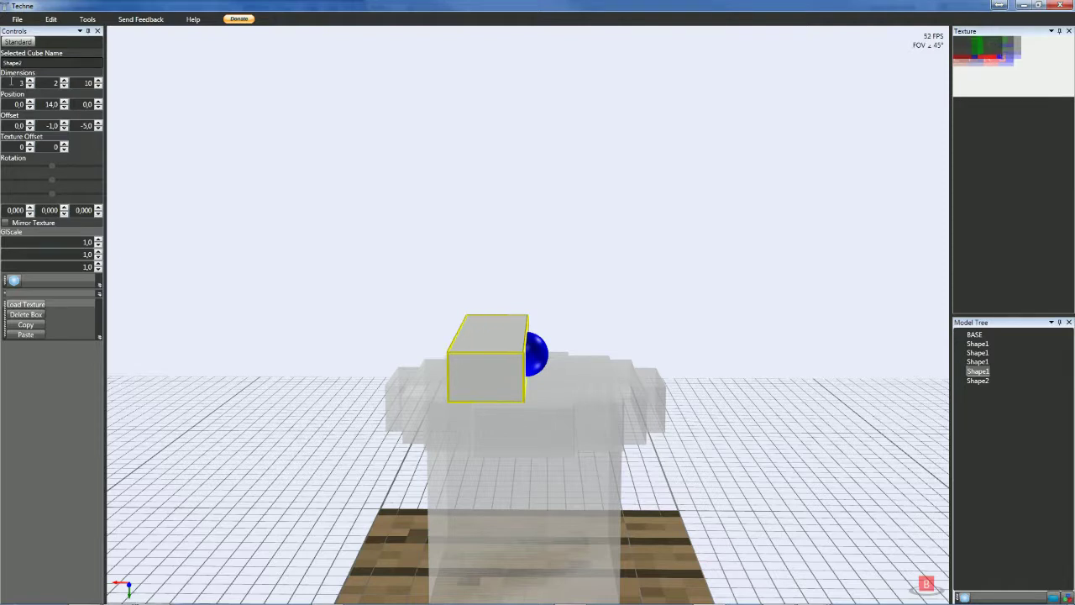
scroll(10, 82, up, 1)
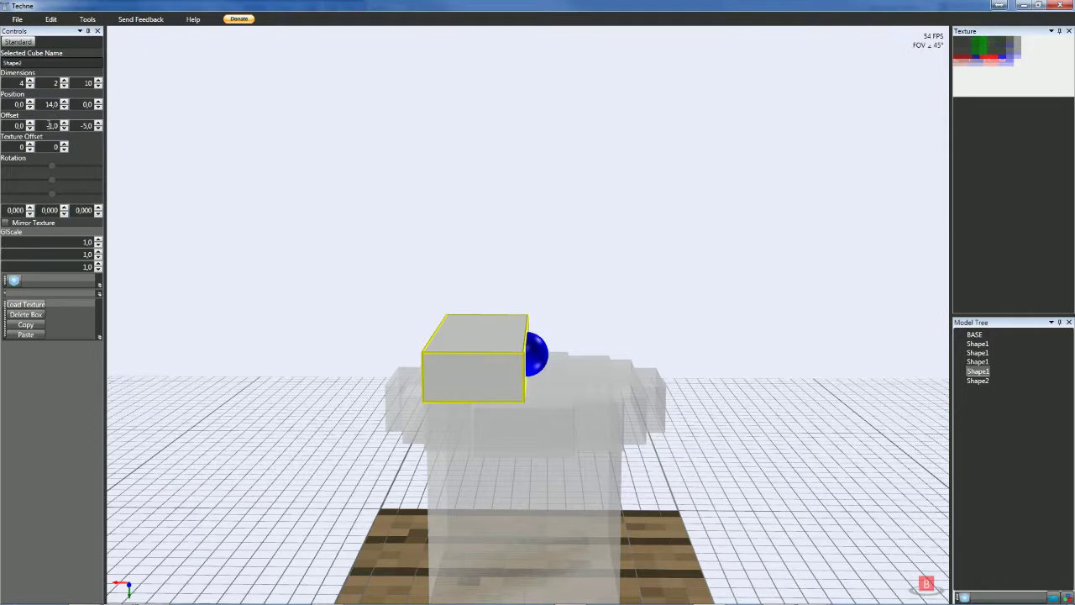
- Centre the 4 × 2 × 10 box sideways by setting its X offset to -2
scroll(48, 125, down, 1)
scroll(48, 124, up, 1)
scroll(13, 126, down, 3)
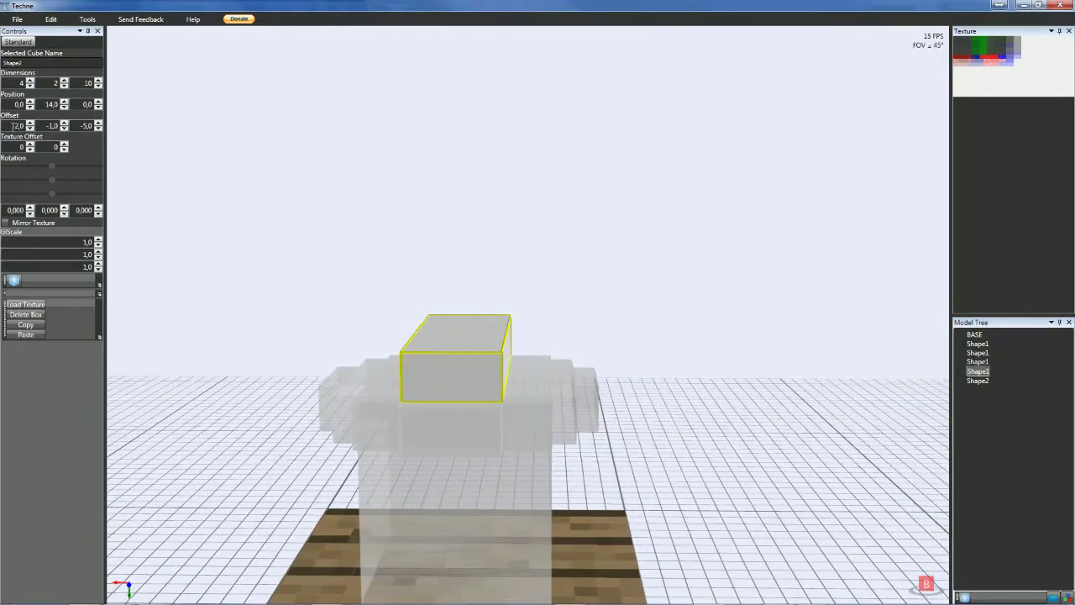
scroll(13, 126, up, 1)
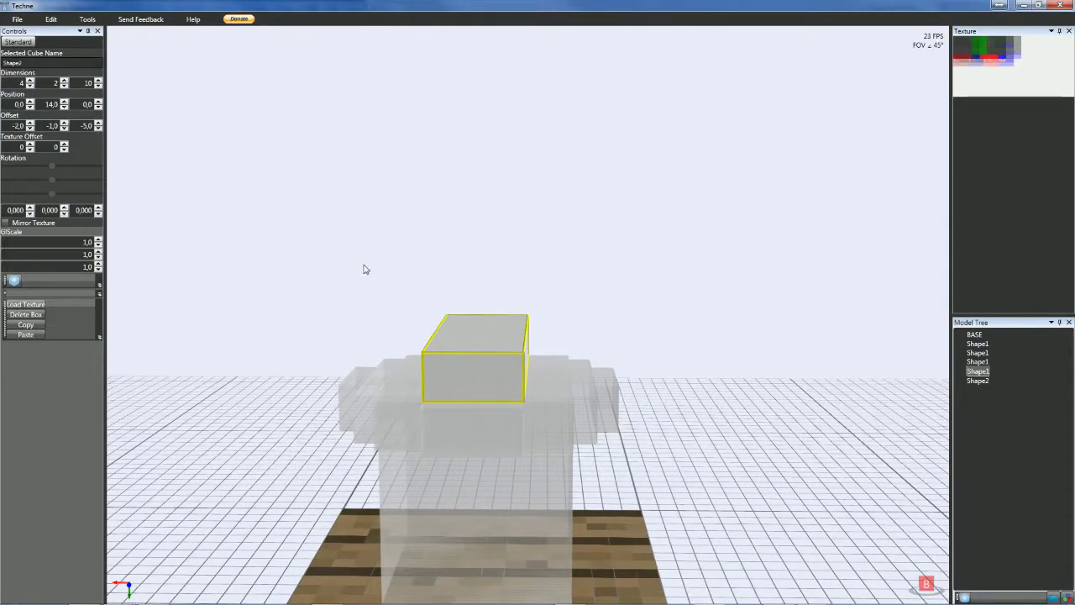
- Duplicate the 4 × 2 × 10 box on top of the brim and reduce the copy's depth to 7
mouse_move(333, 273)
right_down()
mouse_move(373, 281)
mouse_move(449, 264)
mouse_move(411, 273)
mouse_move(421, 269)
mouse_move(415, 283)
mouse_move(326, 283)
right_up()
click(633, 366)
right_drag(633, 398, 686, 389)
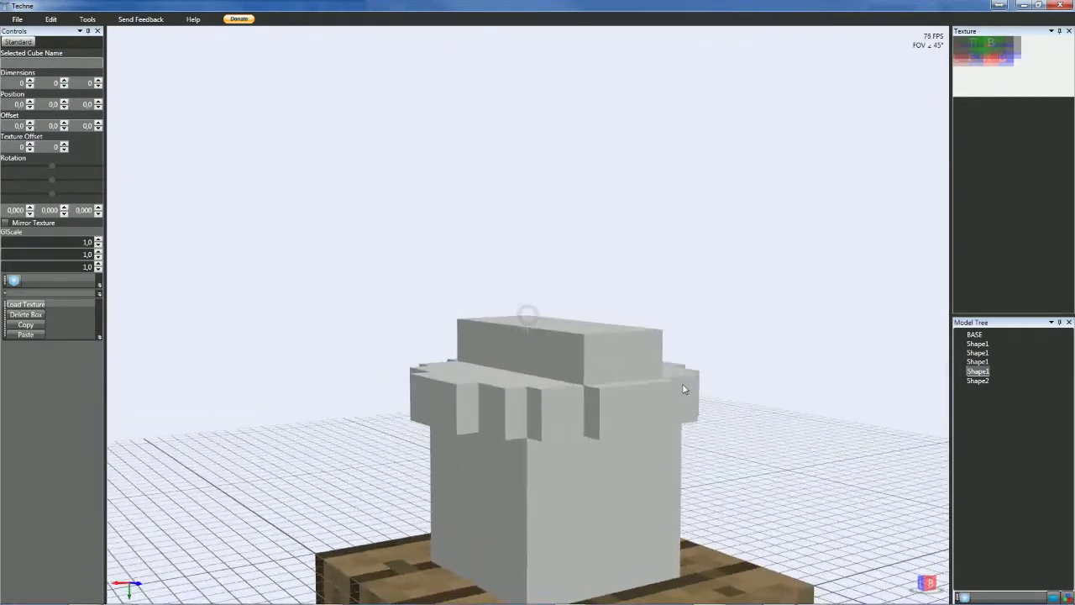
click(630, 356)
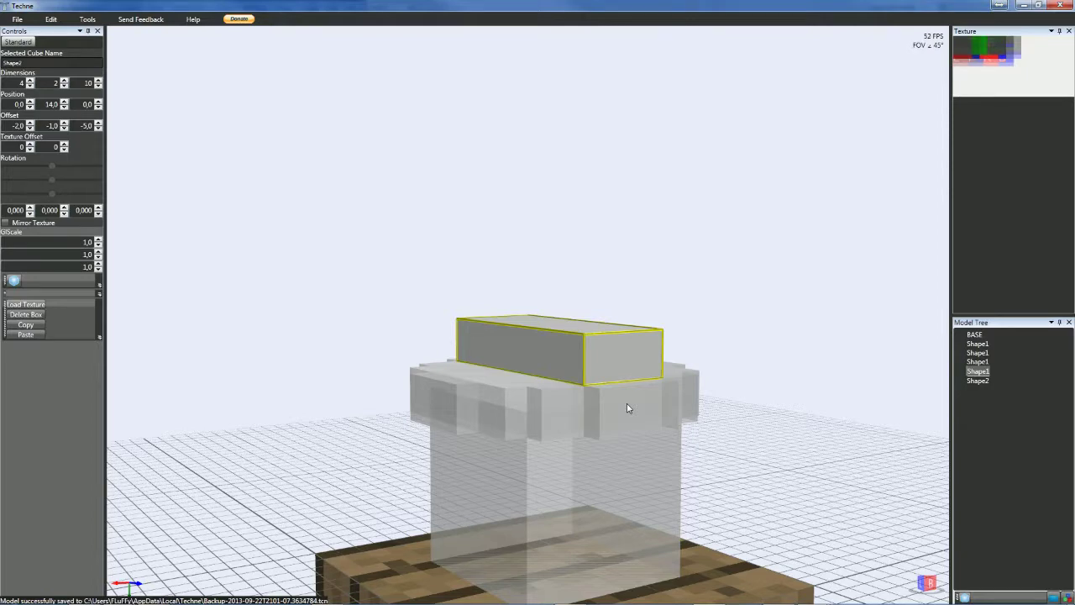
right_drag(796, 360, 773, 376)
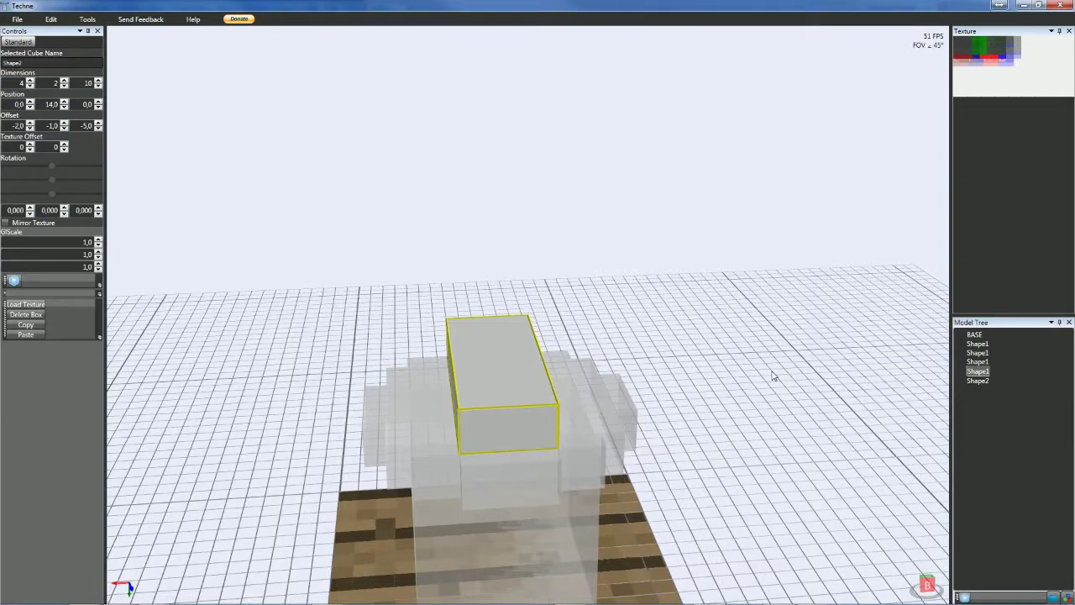
key(ctrl+v)
scroll(76, 83, down, 2)
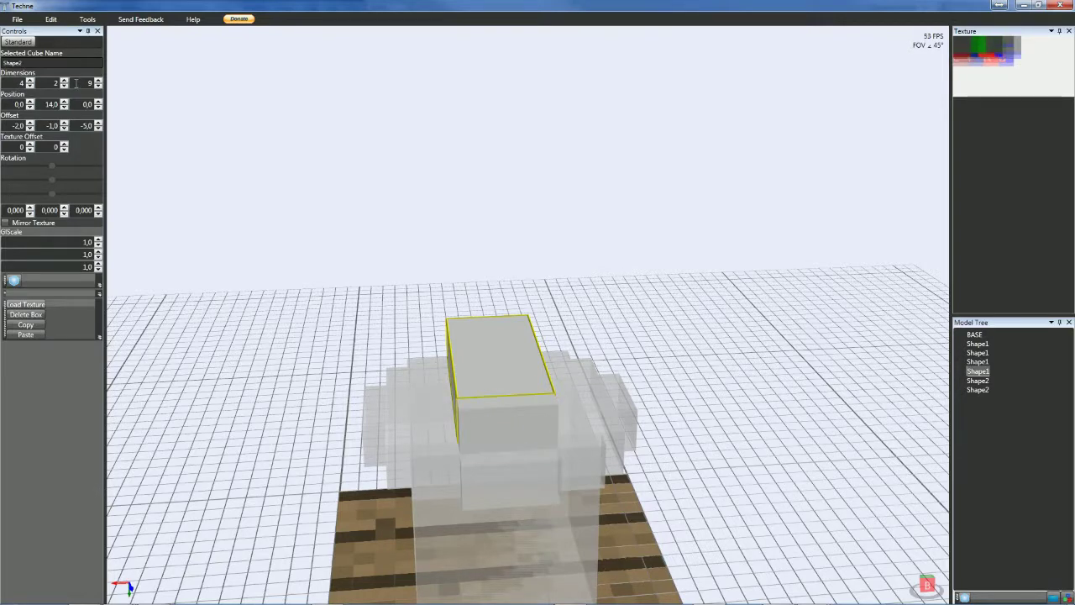
scroll(76, 83, down, 1)
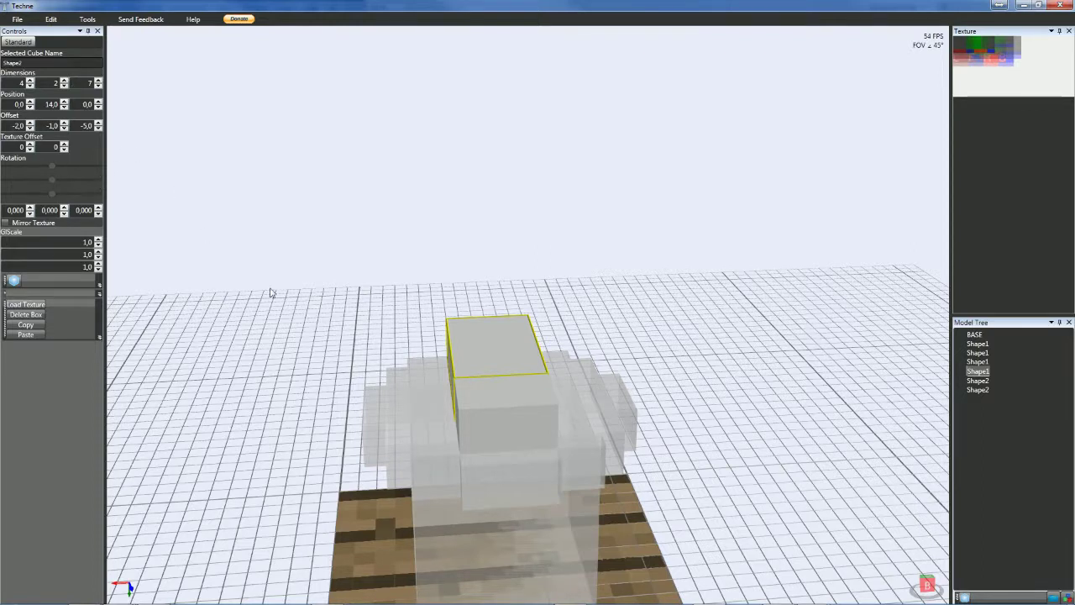
- Compare the boxes in the model tree to tell the shortened copy from the original 10-unit-deep box
click(504, 411)
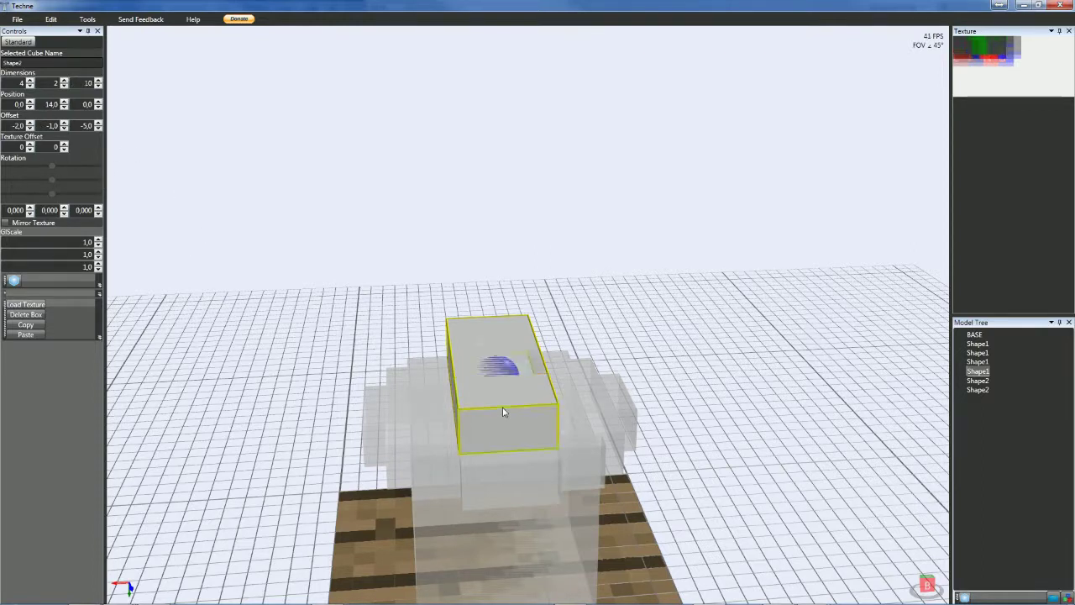
click(977, 379)
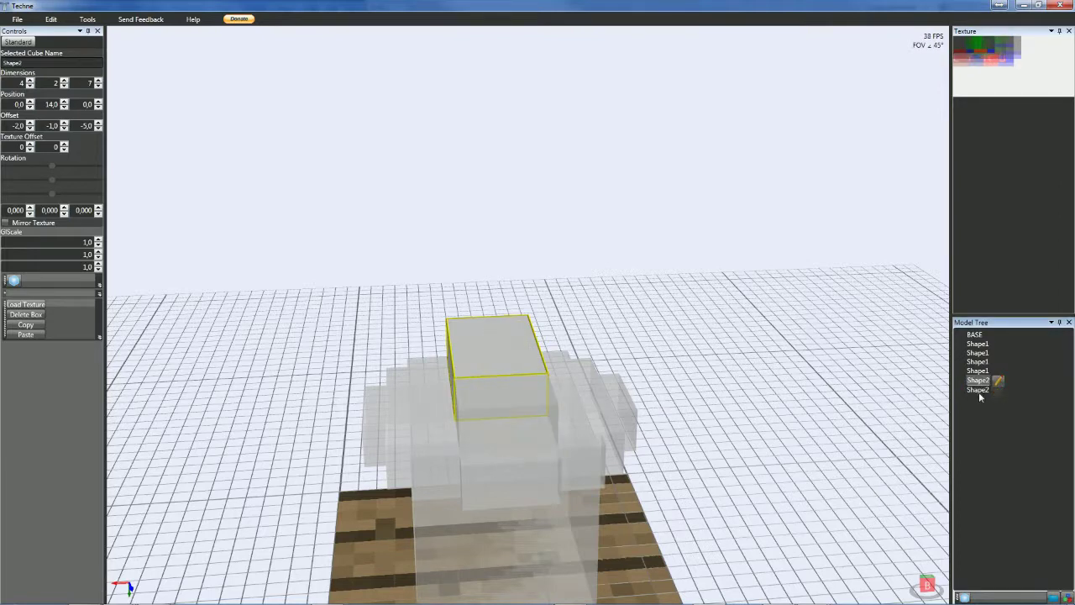
click(979, 389)
right_drag(879, 455, 824, 428)
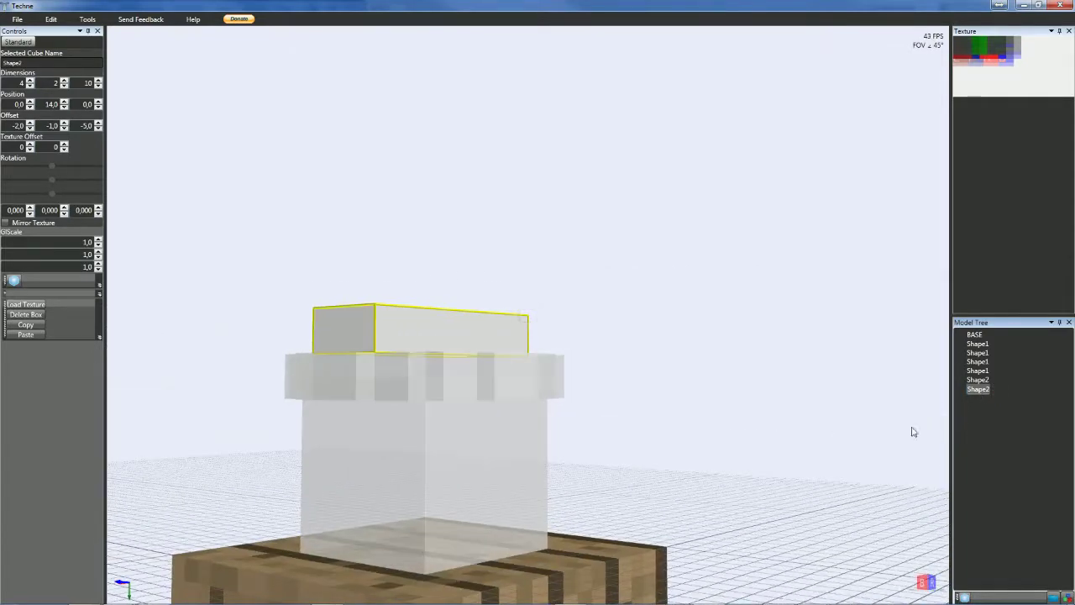
click(979, 370)
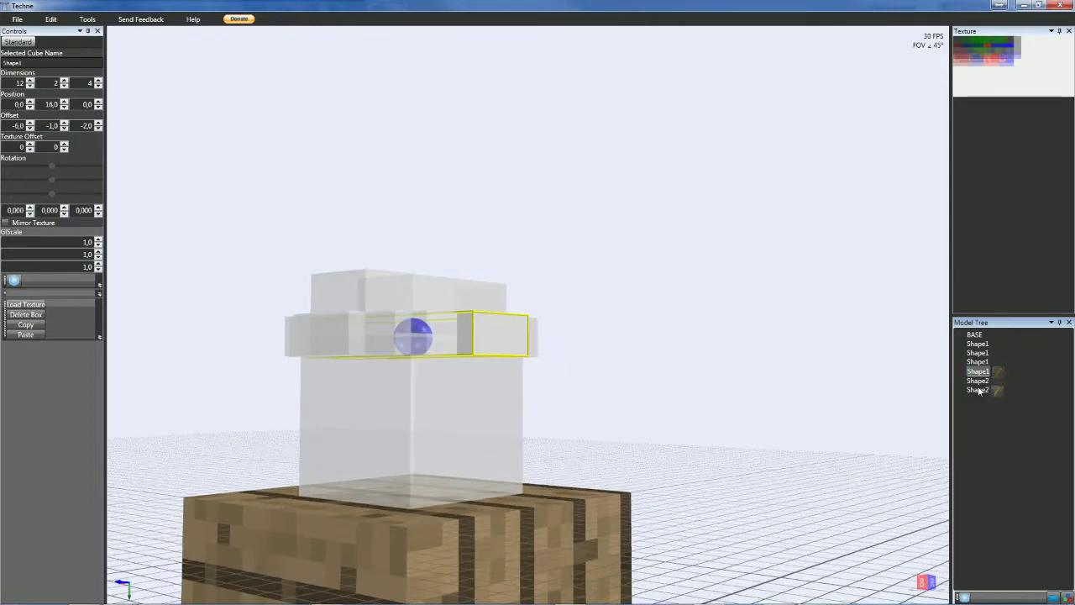
click(978, 389)
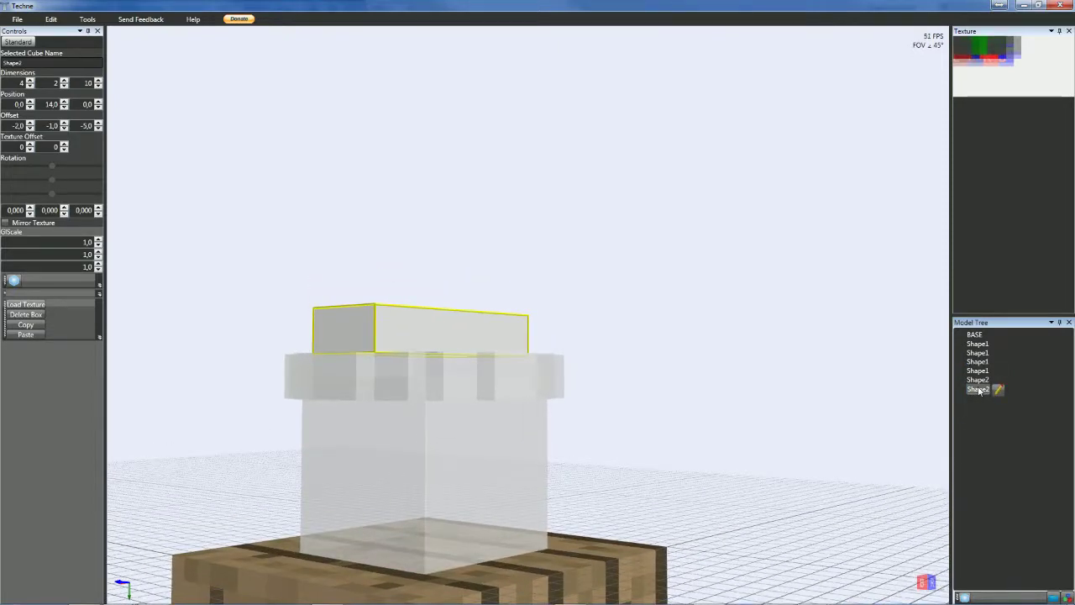
click(979, 370)
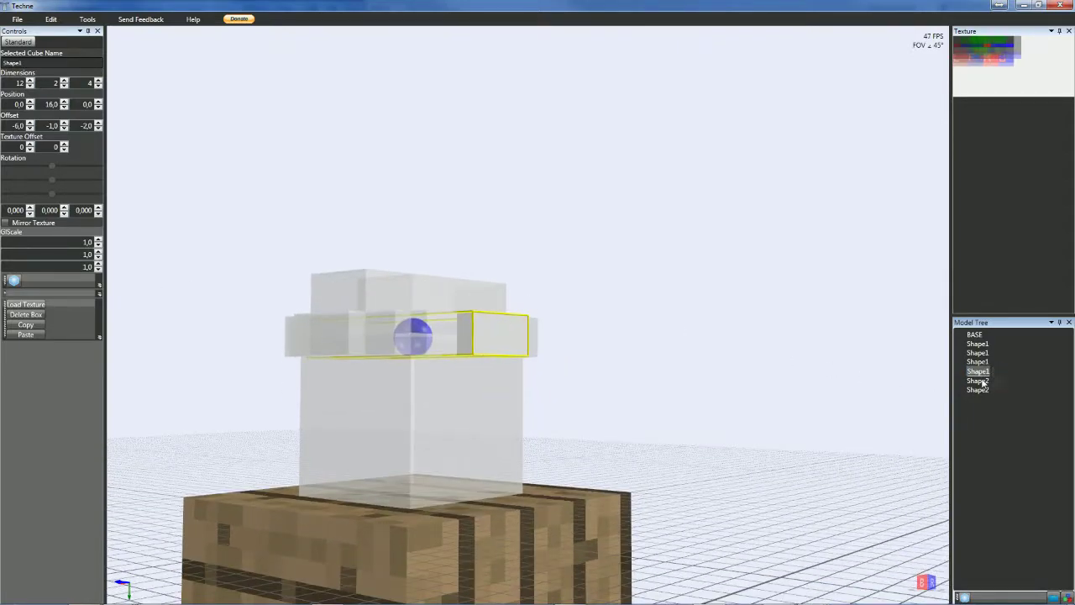
- Resize the 4 × 2 × 7 copy to 10 × 2 × 4 so it crosses the original box
click(979, 380)
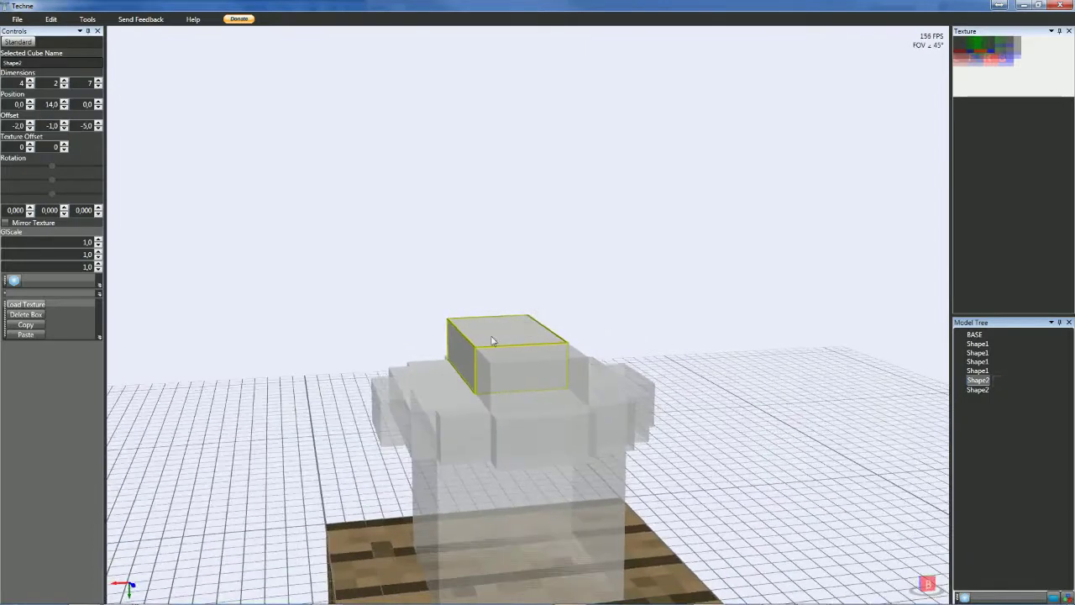
scroll(81, 84, down, 2)
scroll(82, 83, down, 1)
scroll(21, 82, up, 4)
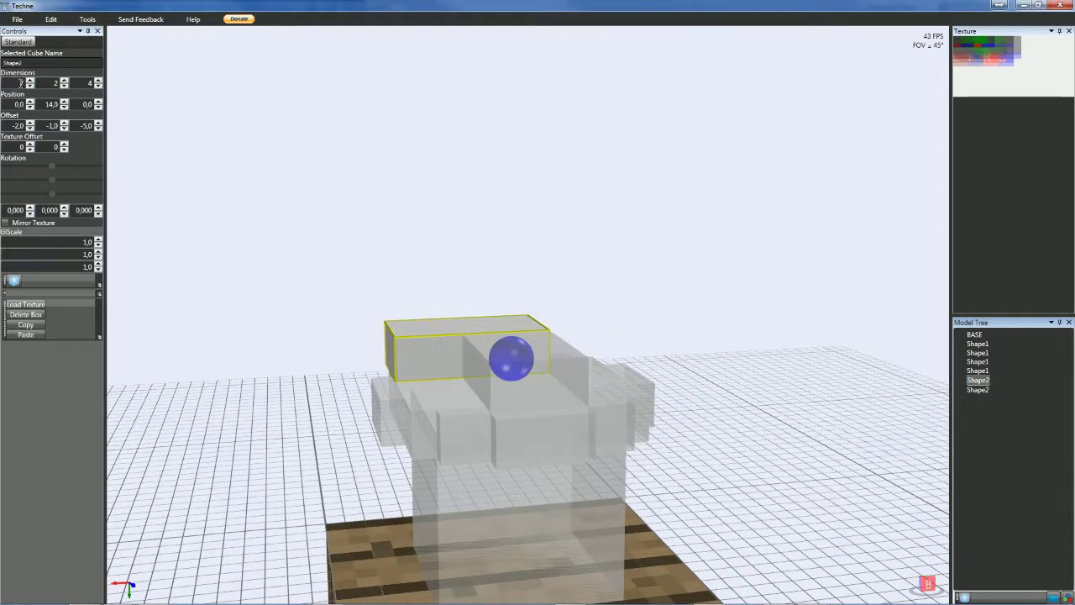
scroll(21, 82, up, 1)
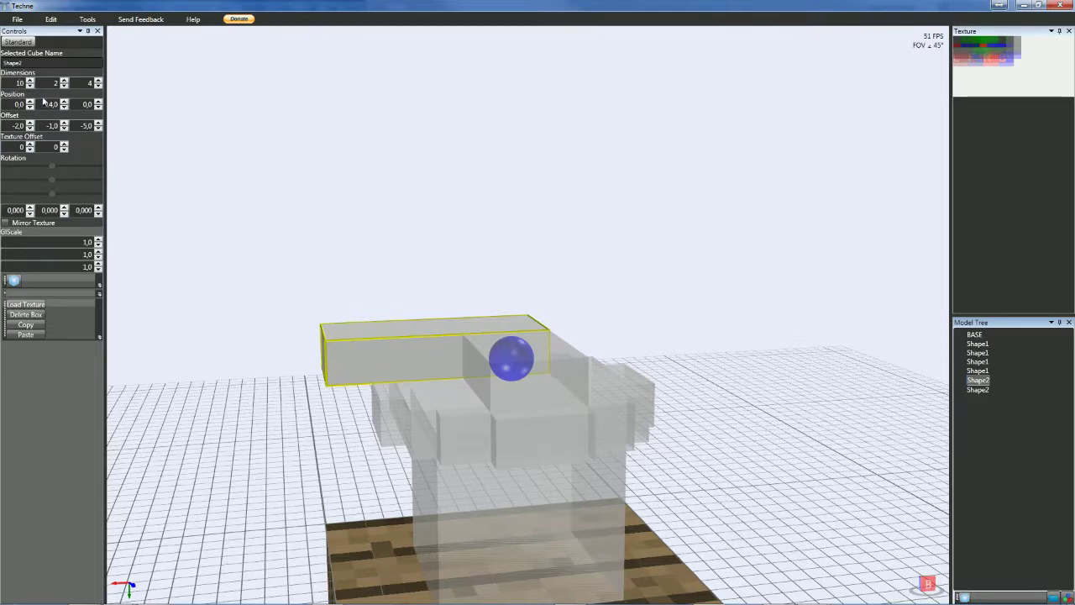
- Centre the 10 × 2 × 4 box on the hat by setting its Z offset to -2 and shifting its X offset sideways
right_drag(289, 171, 299, 231)
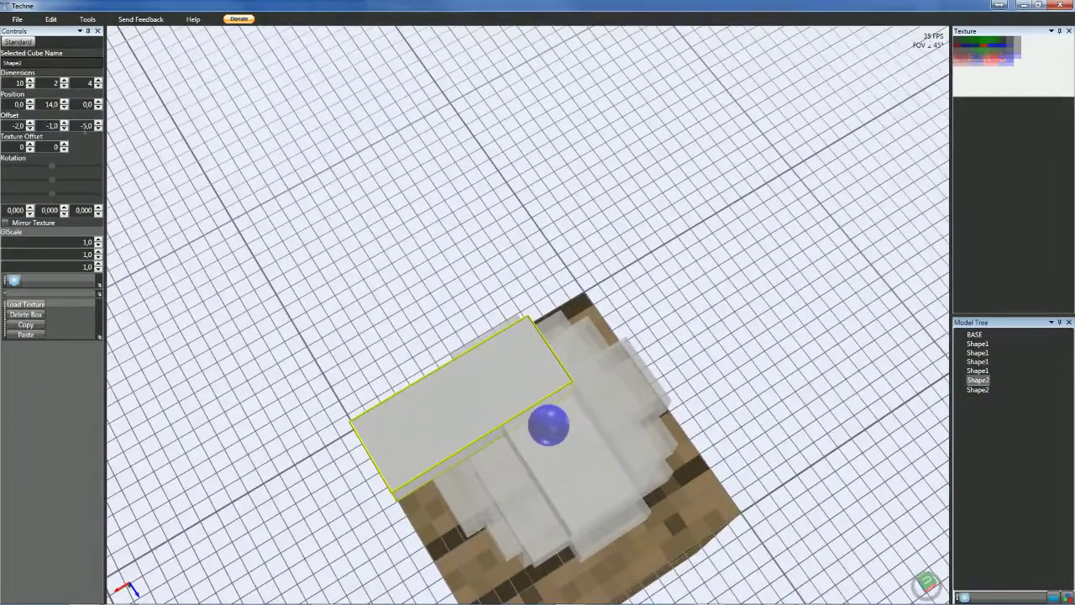
scroll(85, 128, up, 3)
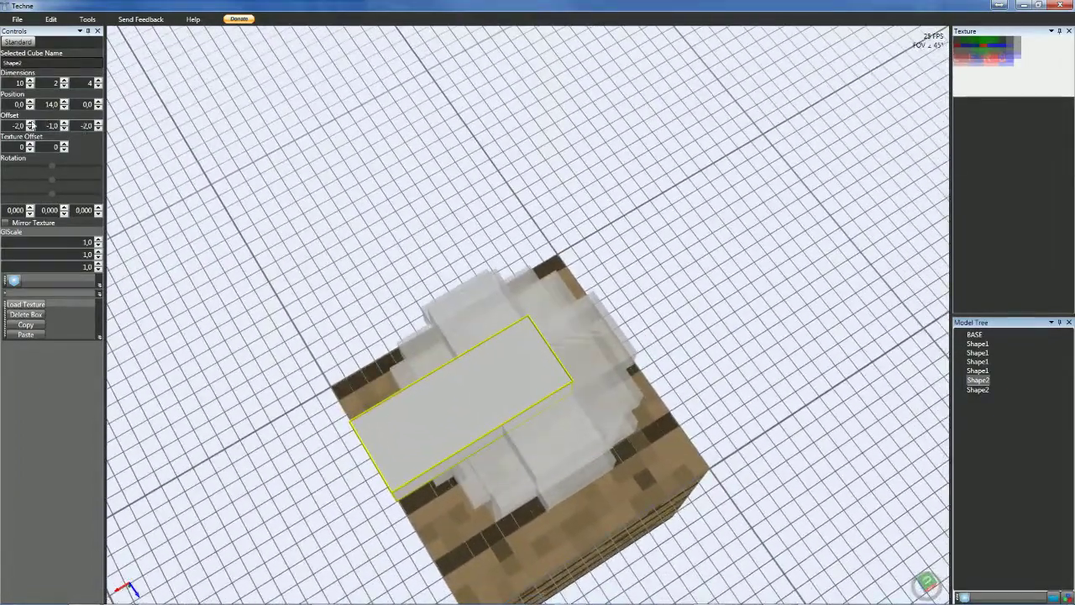
scroll(17, 125, down, 2)
right_drag(156, 245, 134, 184)
click(660, 248)
right_drag(660, 252, 641, 293)
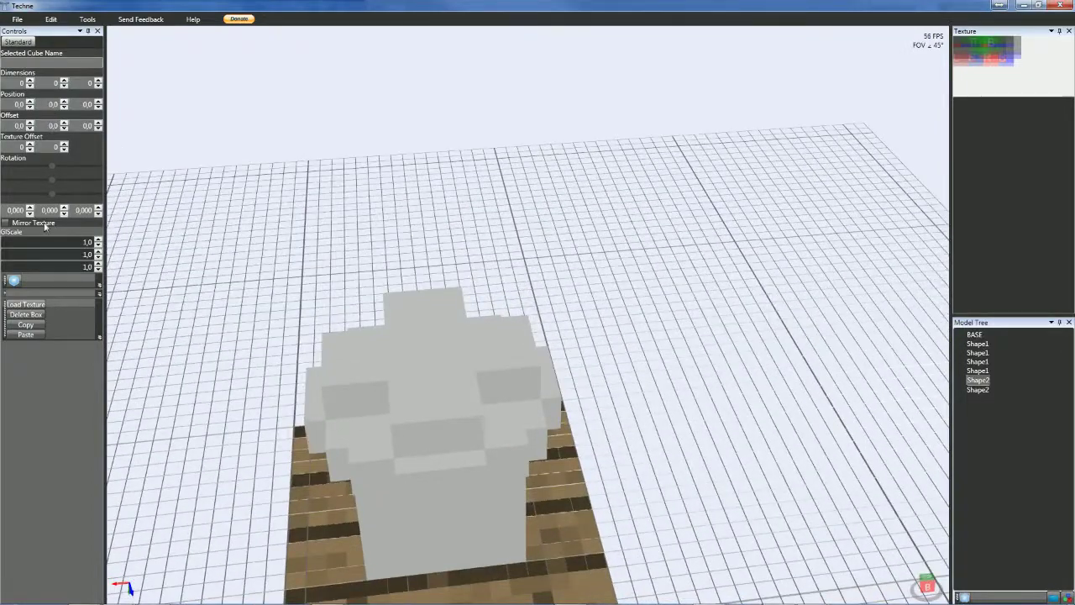
- Add a new box sized 8 × 2 × 8 with a Y offset of -1
click(14, 280)
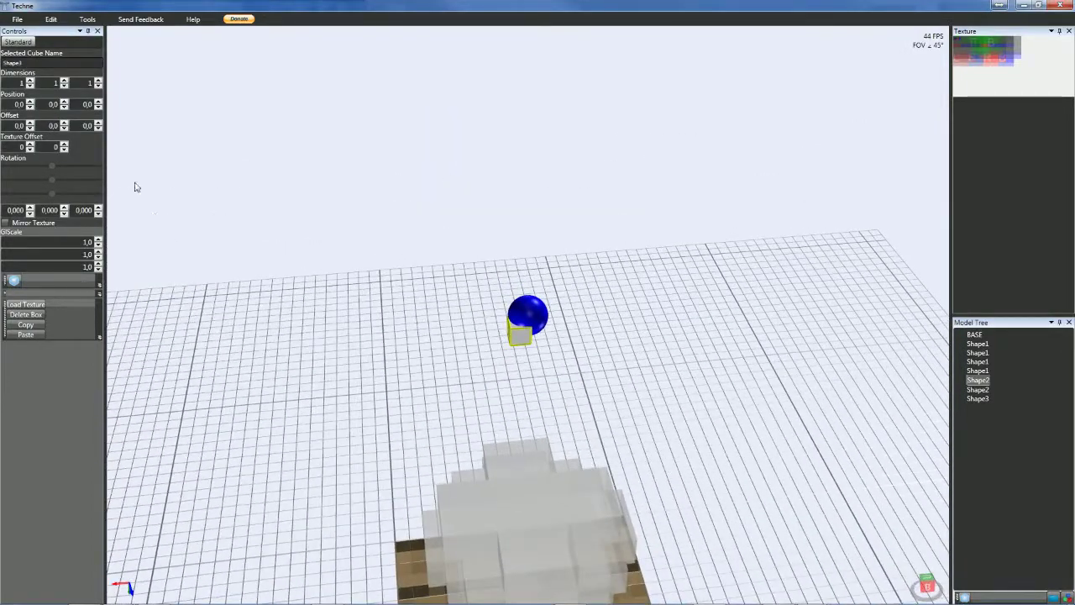
scroll(51, 82, up, 1)
scroll(46, 123, down, 1)
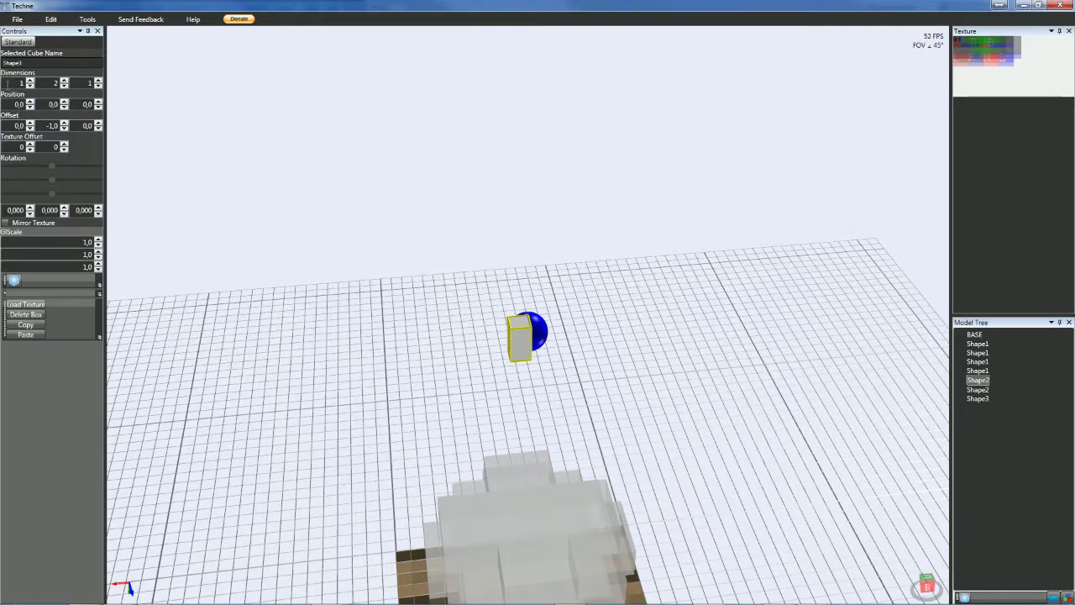
scroll(8, 83, up, 4)
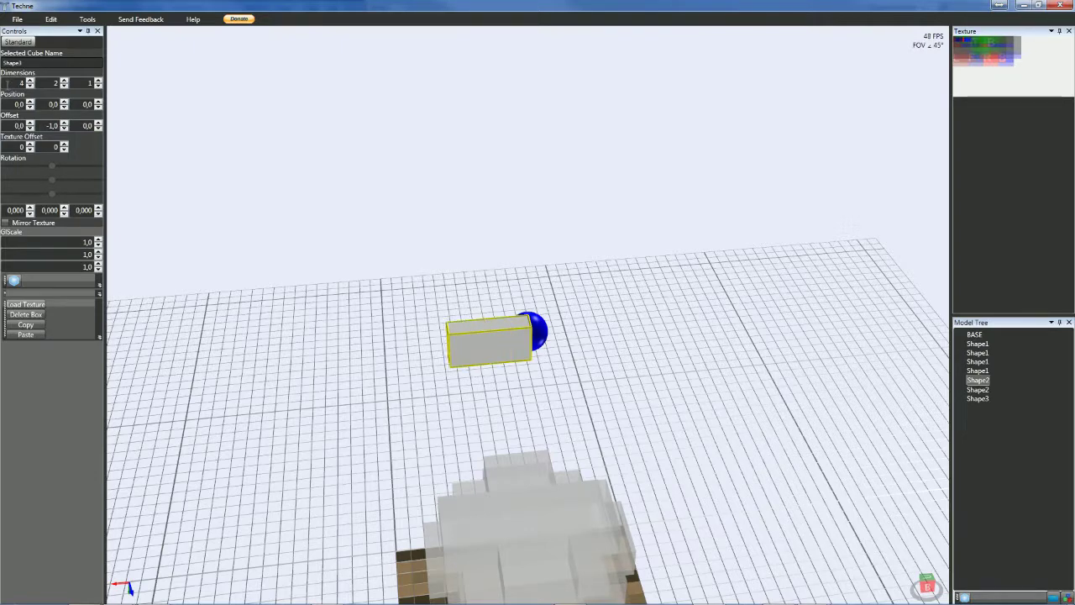
scroll(8, 83, up, 3)
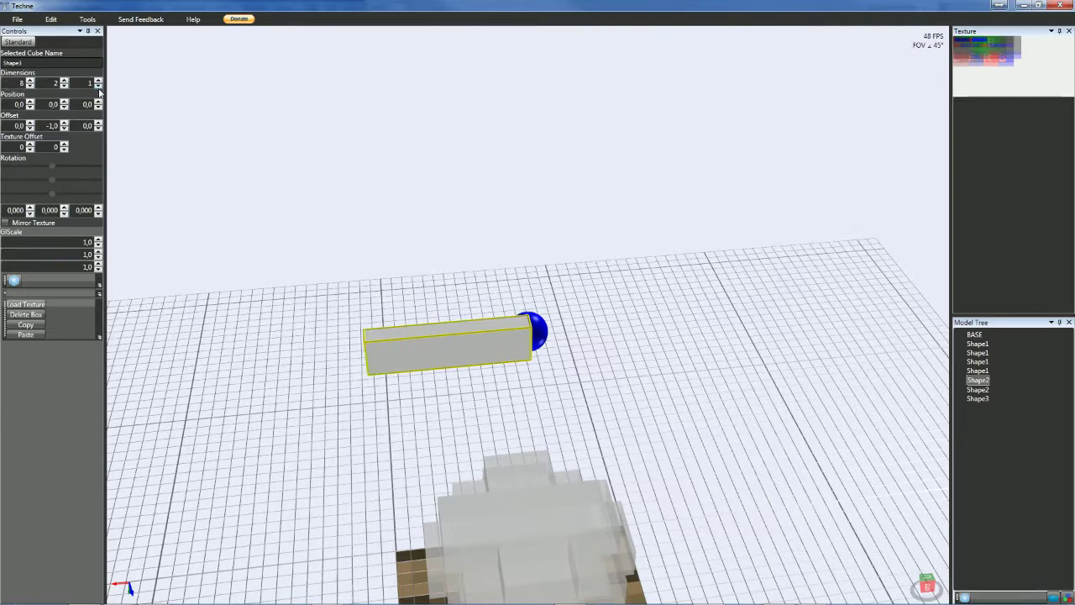
scroll(74, 83, up, 7)
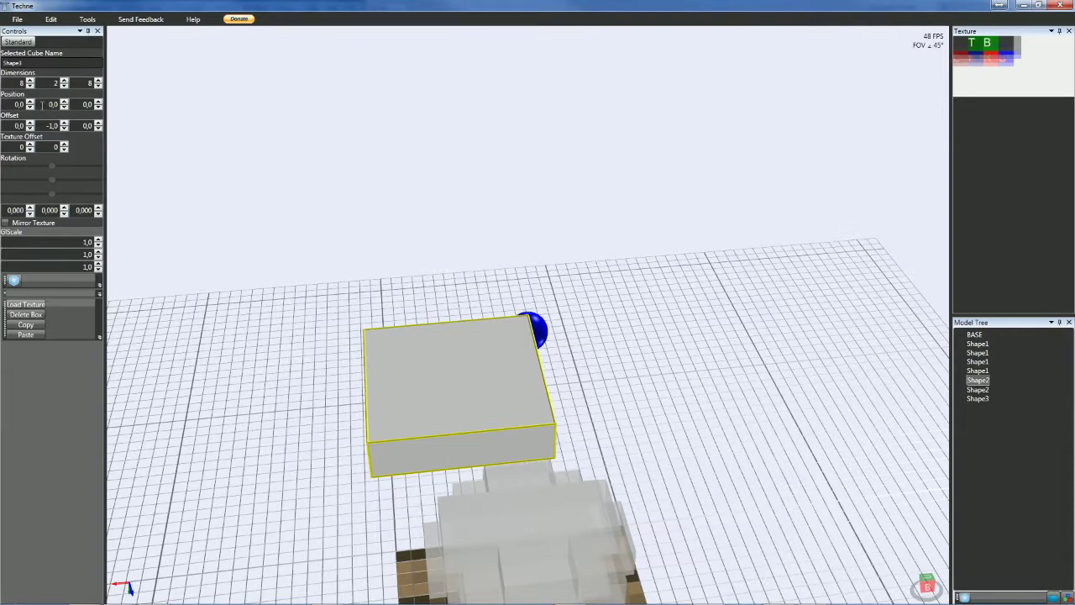
- Centre the 8 × 2 × 8 box by setting its X and Z offsets to -4, keeping the Y offset at -1
scroll(45, 125, down, 2)
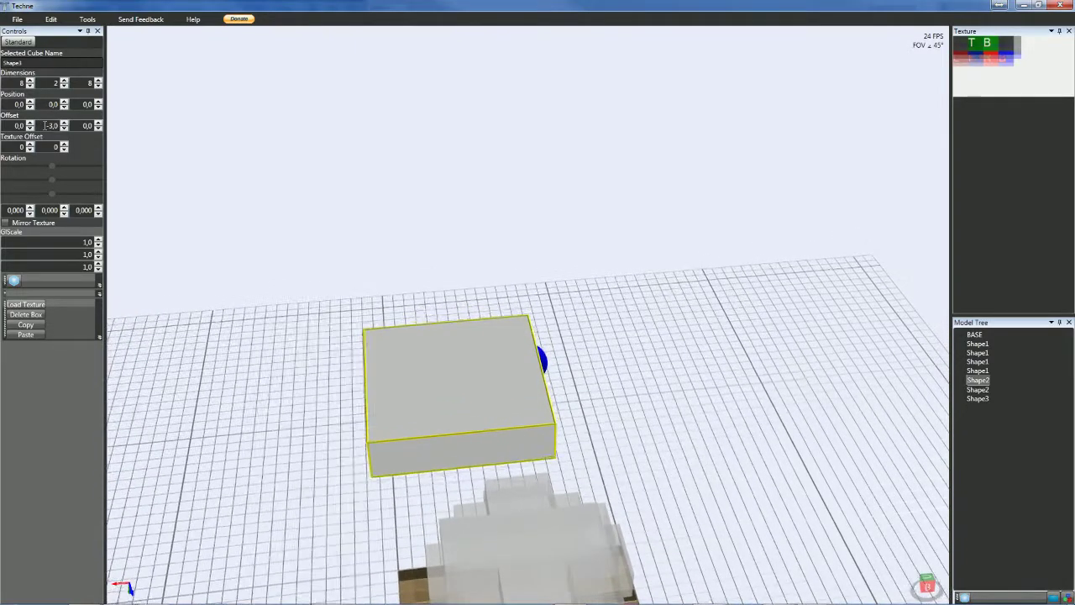
scroll(45, 125, up, 2)
scroll(88, 125, down, 3)
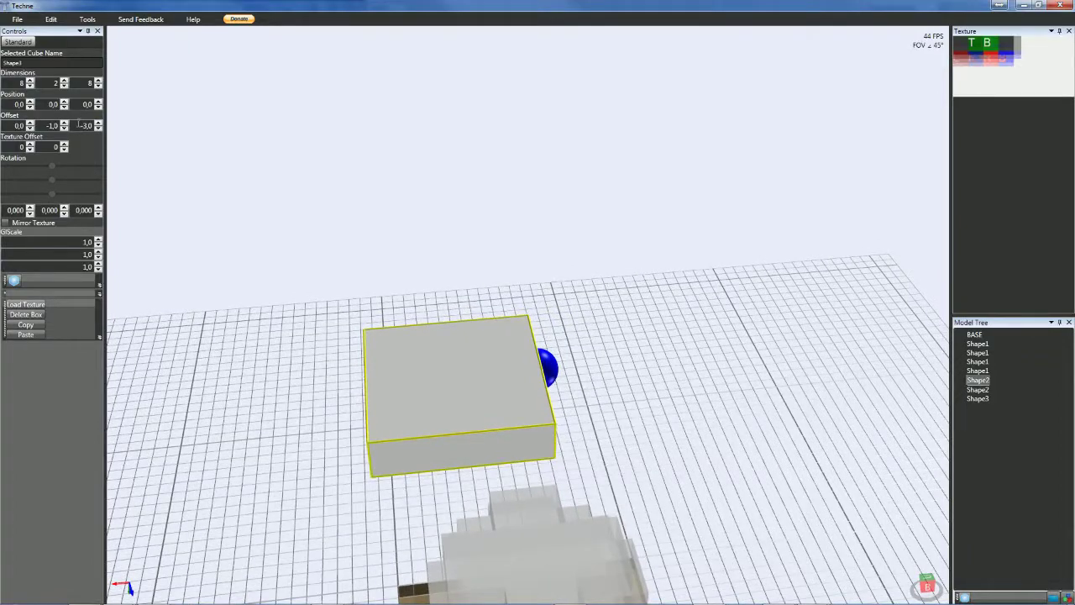
scroll(87, 125, down, 1)
scroll(17, 125, down, 3)
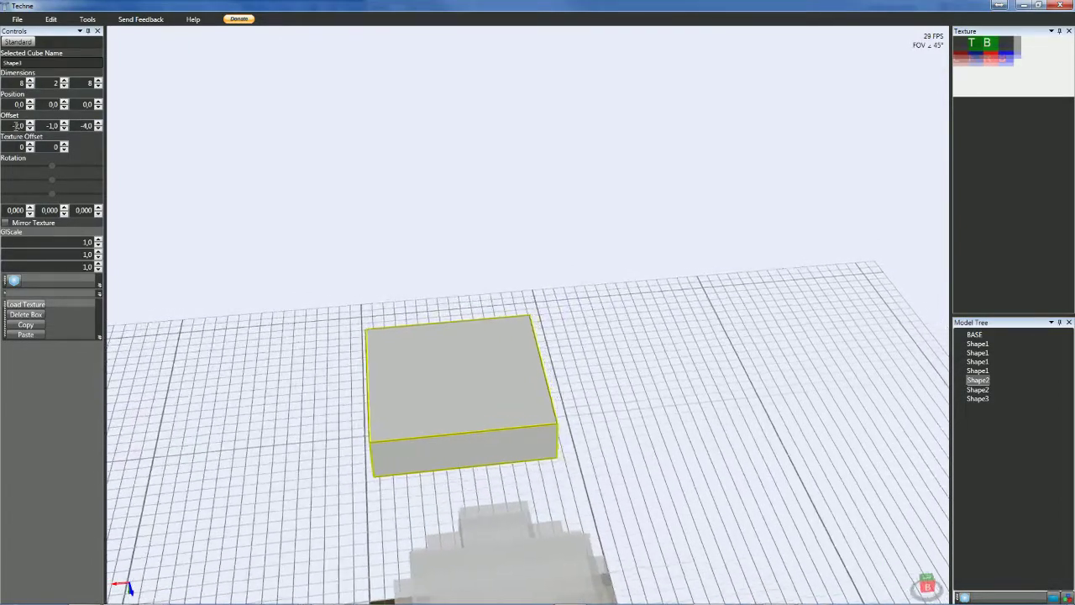
scroll(17, 126, down, 1)
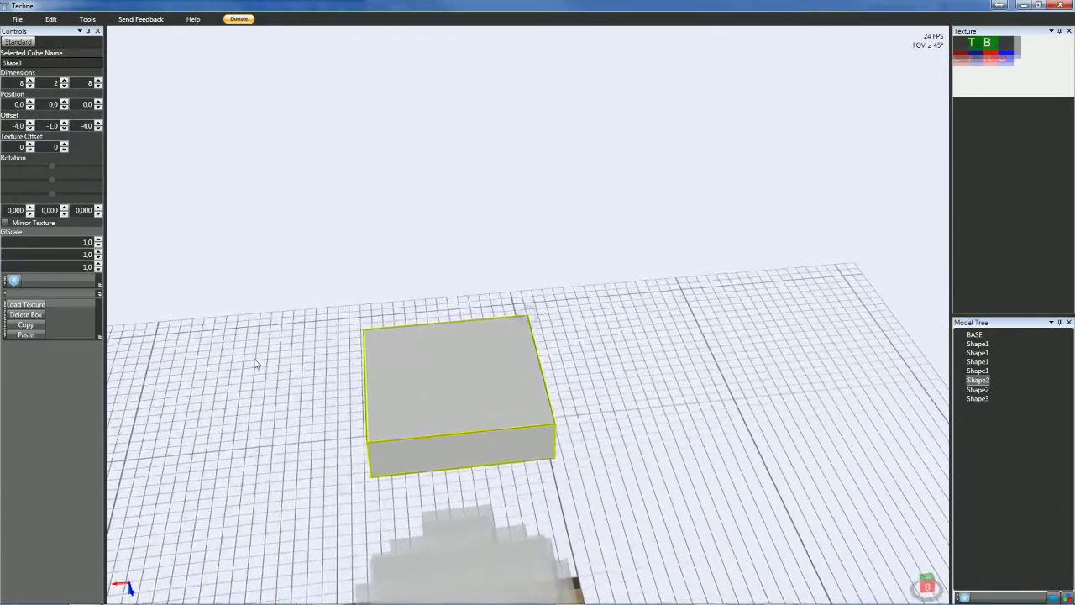
- Lower the 8 × 2 × 8 box through its Y position until it is flush with the second tier, and inspect the hat
right_drag(257, 365, 249, 342)
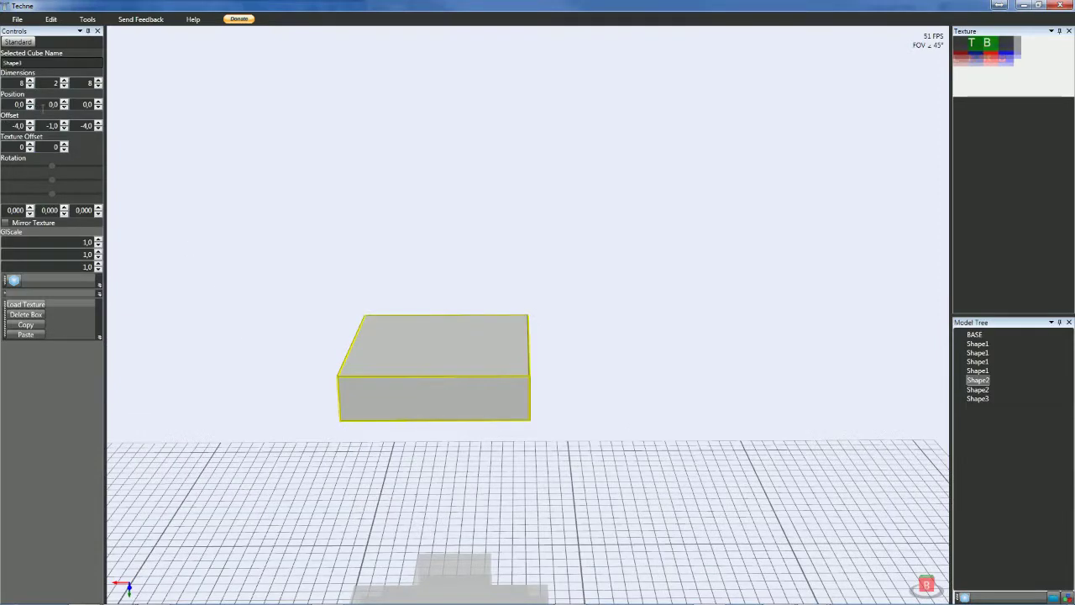
scroll(46, 103, up, 4)
scroll(45, 103, up, 7)
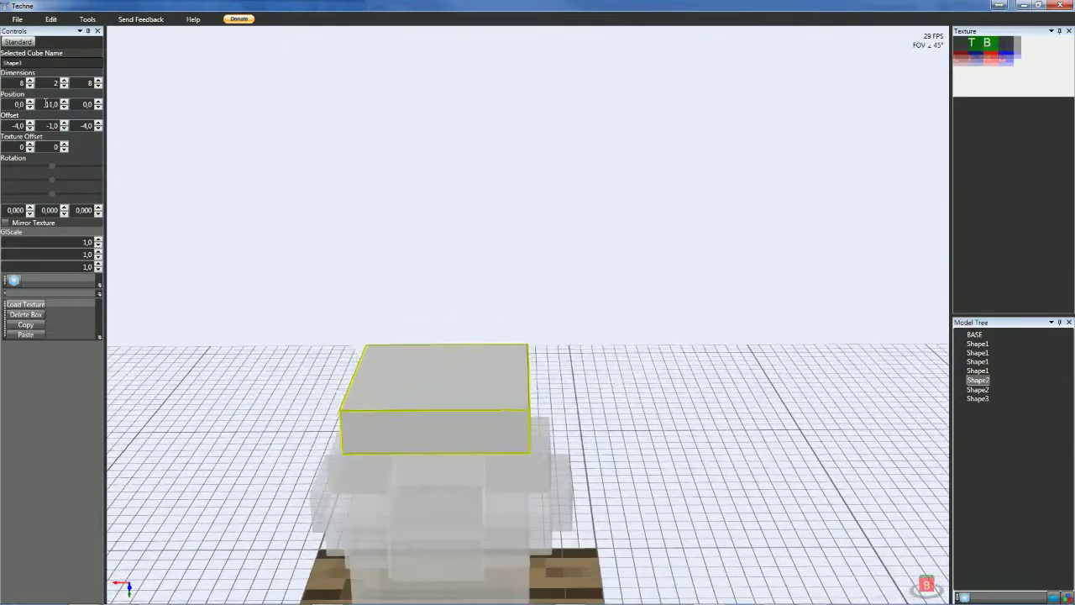
click(297, 218)
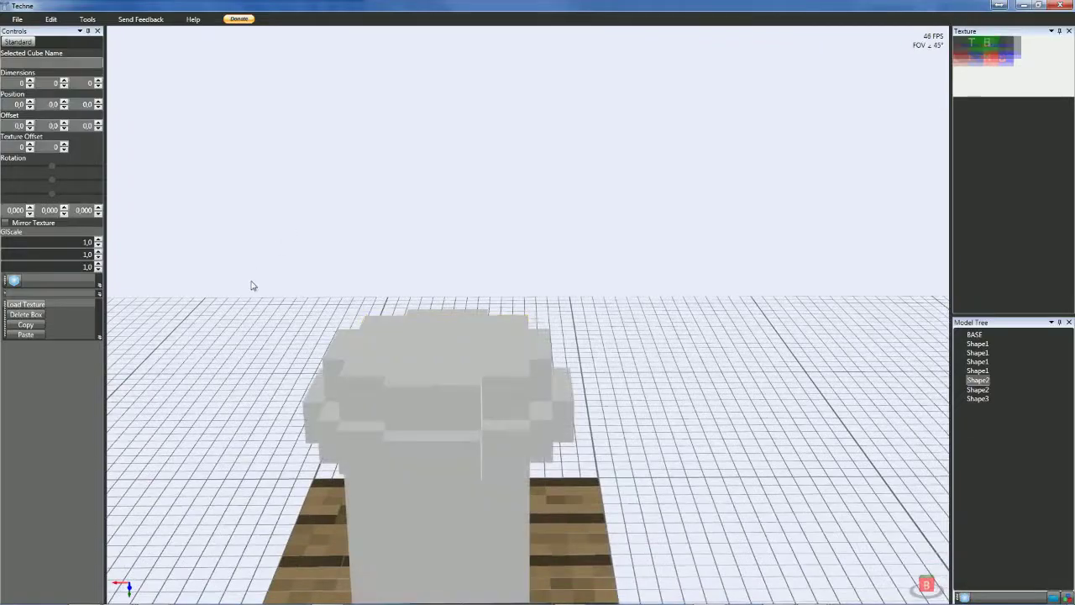
mouse_move(295, 266)
right_down()
mouse_move(254, 266)
mouse_move(259, 280)
mouse_move(350, 290)
mouse_move(185, 274)
mouse_move(320, 287)
mouse_move(297, 290)
mouse_move(258, 273)
mouse_move(306, 271)
mouse_move(259, 270)
mouse_move(296, 275)
mouse_move(283, 268)
right_up()
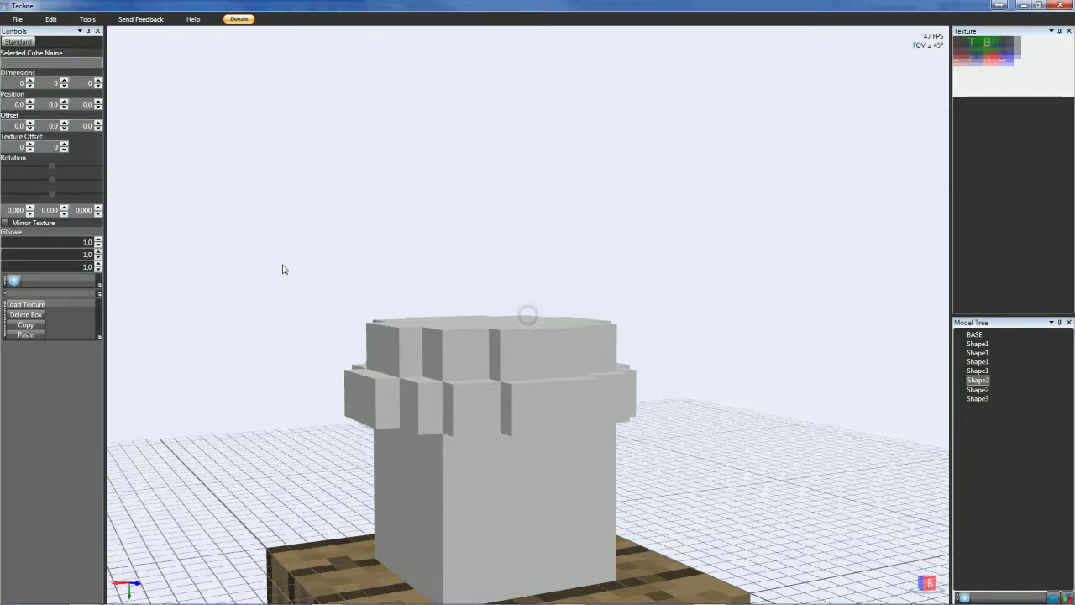
mouse_move(282, 269)
right_down()
mouse_move(290, 272)
mouse_move(275, 278)
right_up()
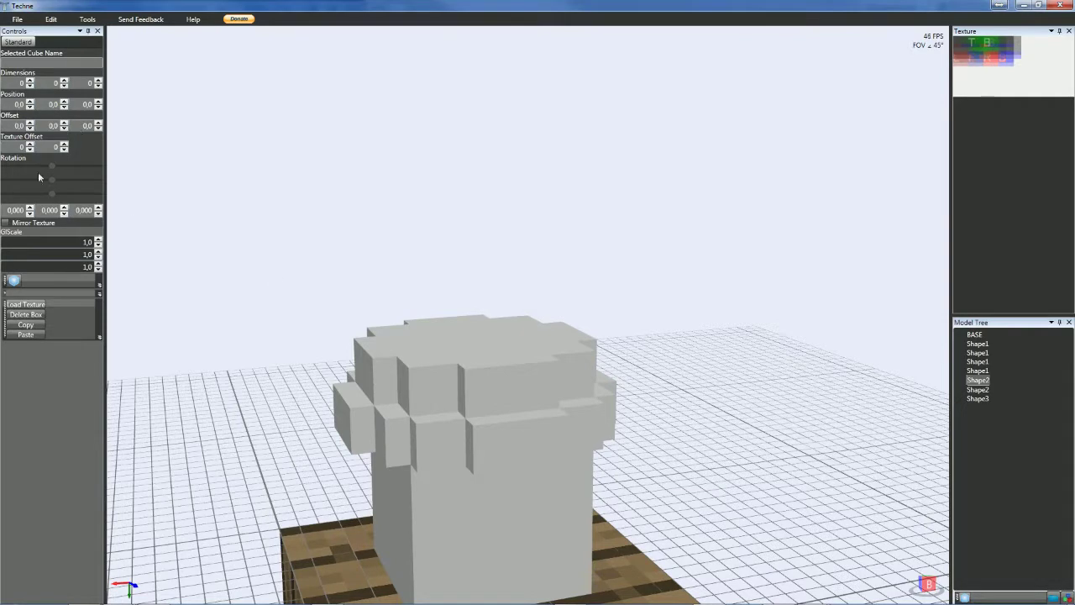
- Add a new box and size it 5 × 1 × 8
click(13, 280)
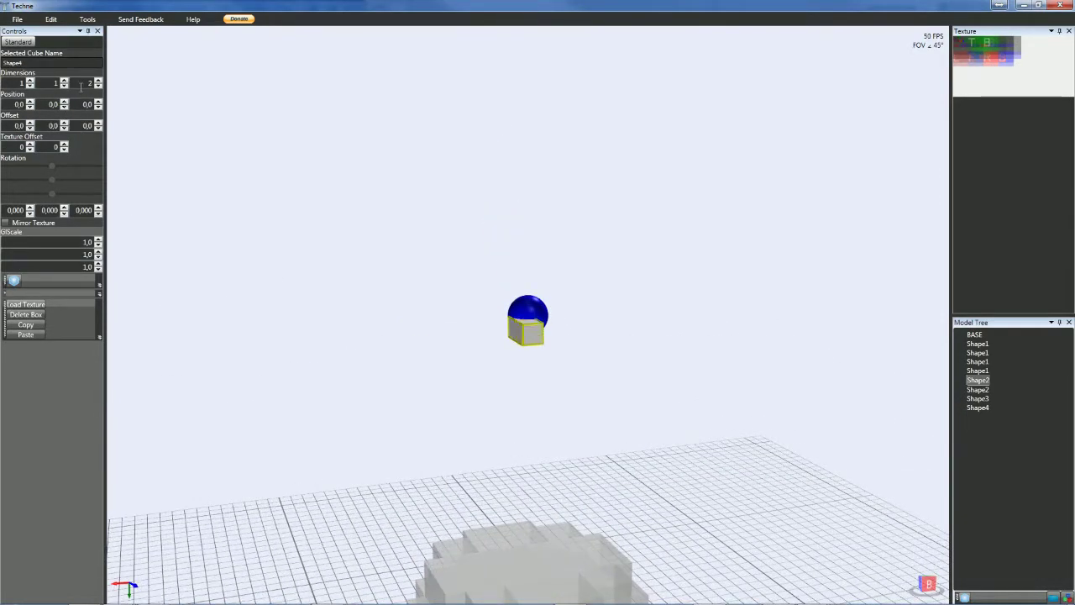
scroll(80, 85, up, 6)
scroll(81, 85, up, 1)
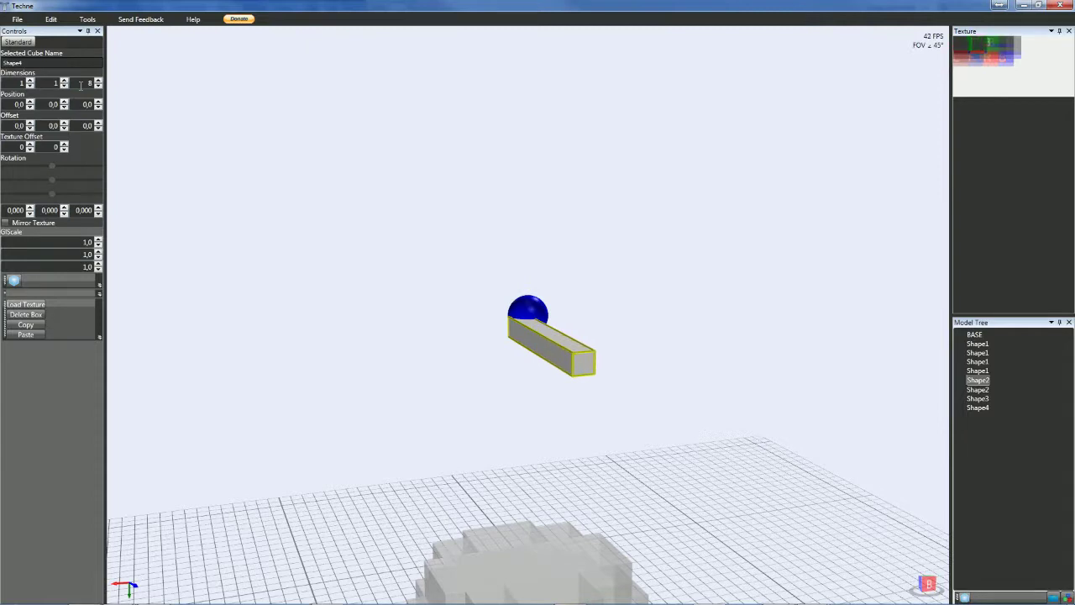
scroll(16, 82, up, 4)
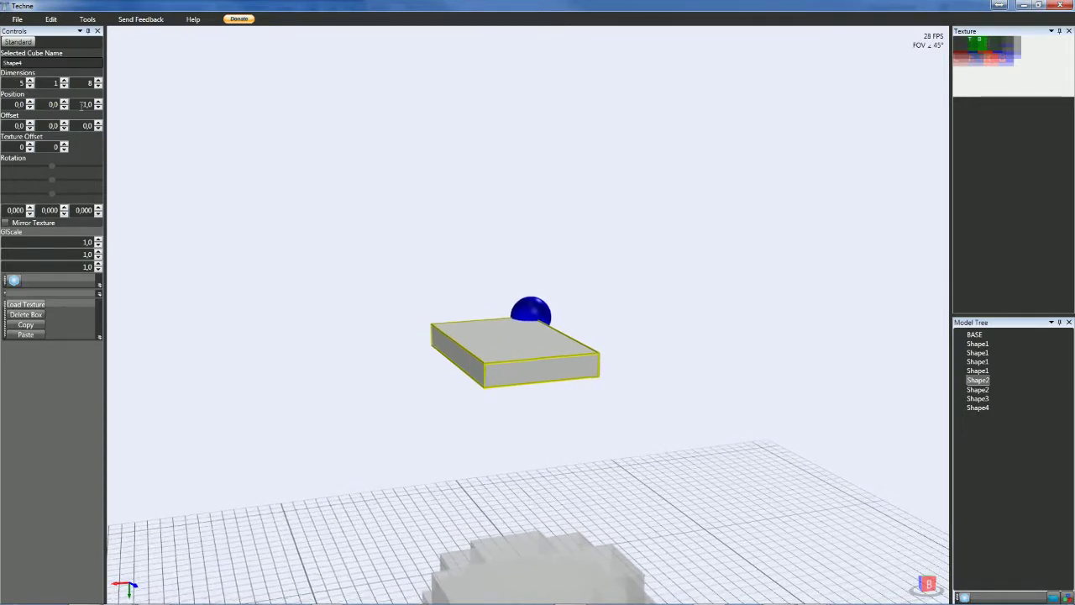
- Centre the new box with a Z offset of -4 and an X offset of -2, and reduce its X dimension to 4
scroll(72, 126, down, 4)
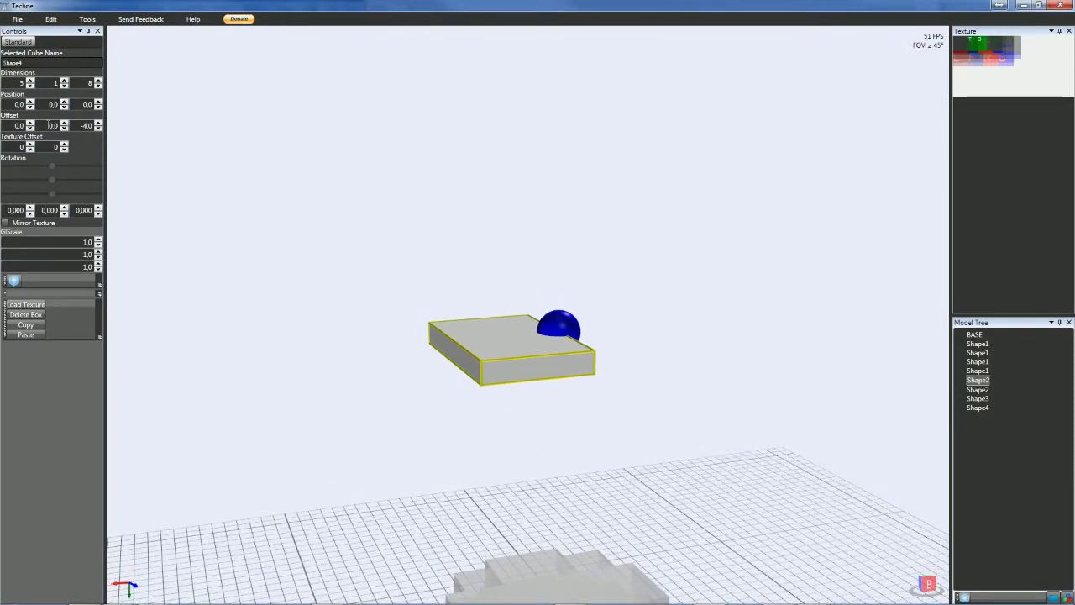
scroll(19, 126, down, 3)
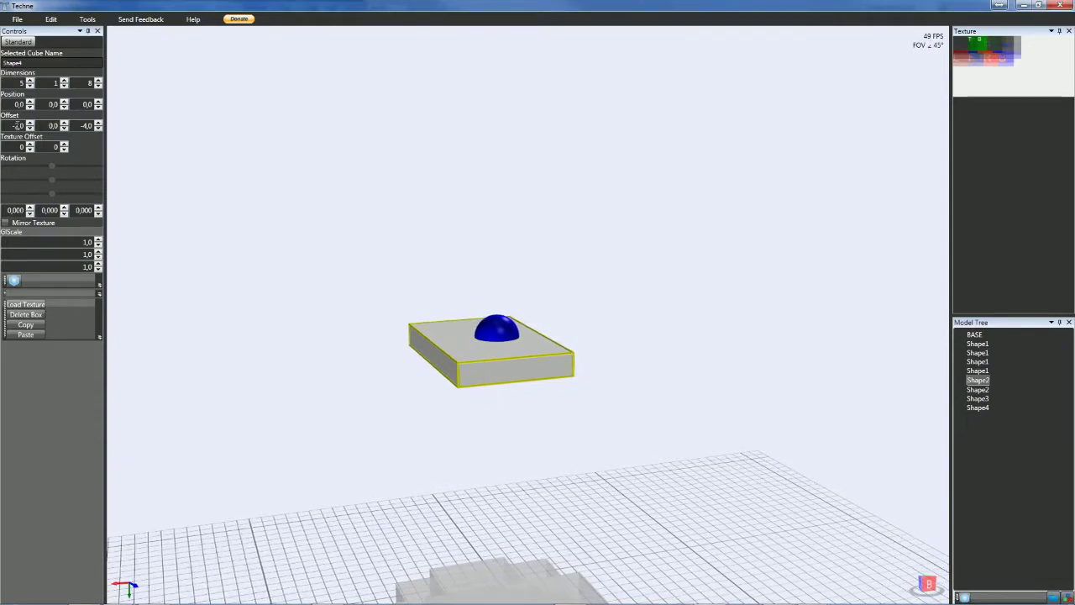
scroll(18, 125, up, 1)
scroll(15, 82, down, 1)
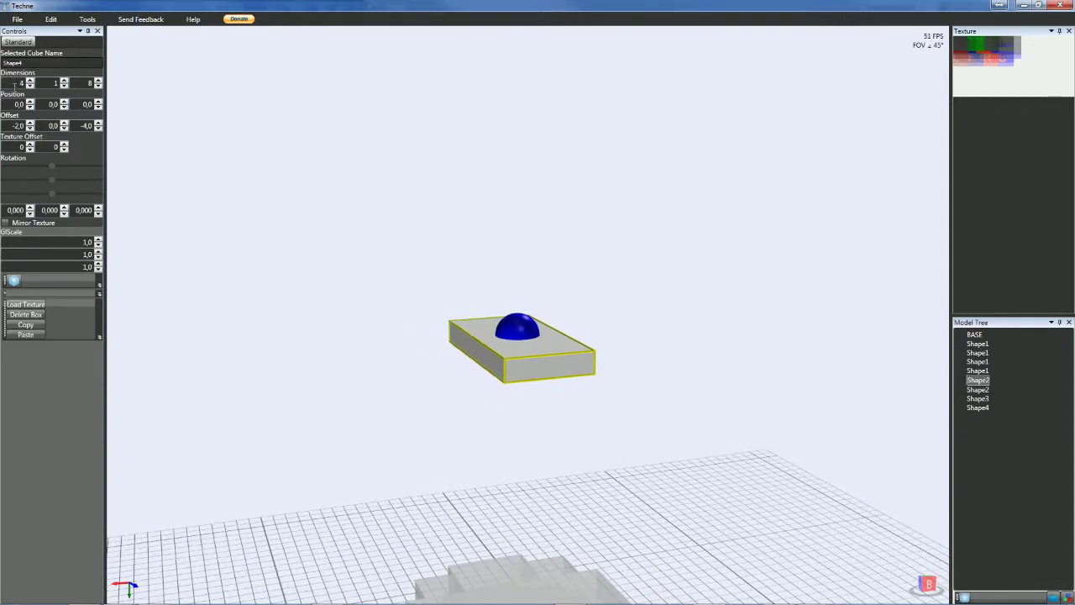
scroll(15, 105, up, 1)
scroll(15, 104, down, 2)
scroll(16, 105, up, 1)
- Lower the 4 × 1 × 8 box onto the hat by setting its Y position to 12, and inspect the fit
scroll(42, 103, up, 10)
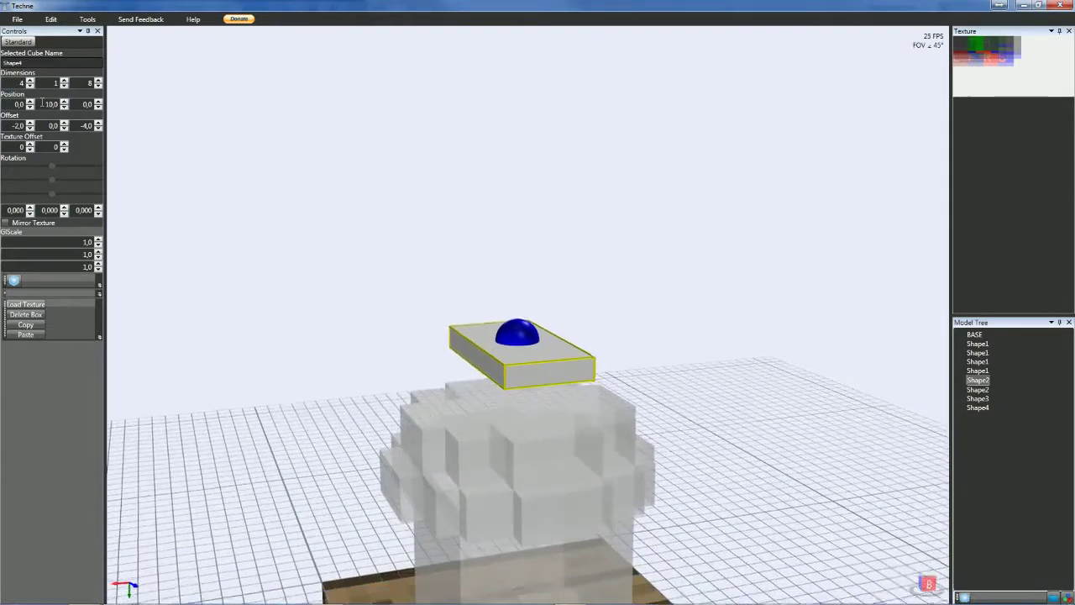
scroll(42, 103, up, 2)
right_drag(263, 308, 334, 297)
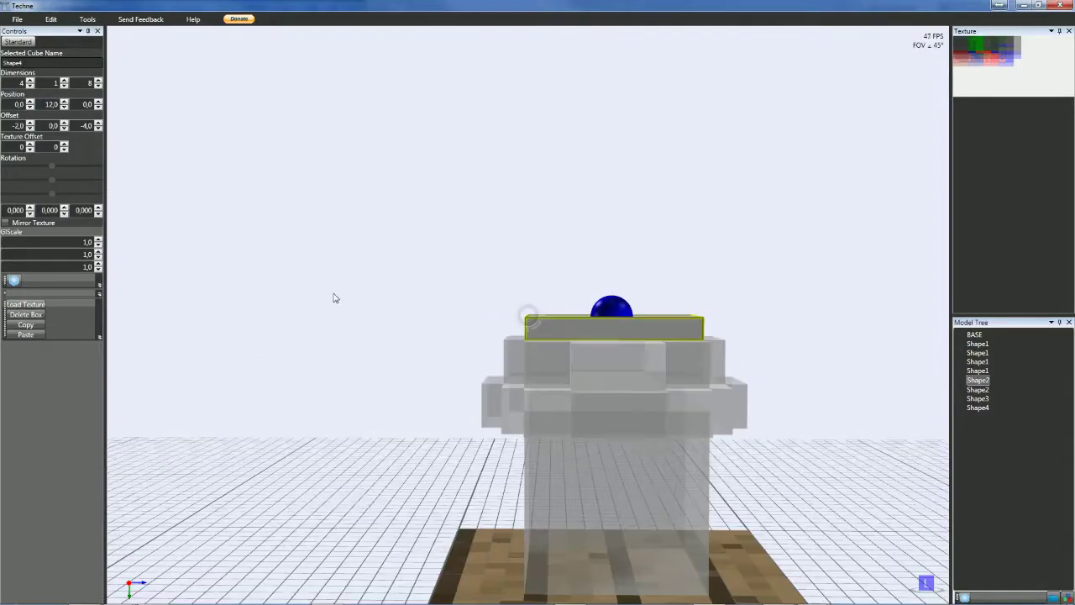
click(434, 297)
right_drag(434, 297, 704, 300)
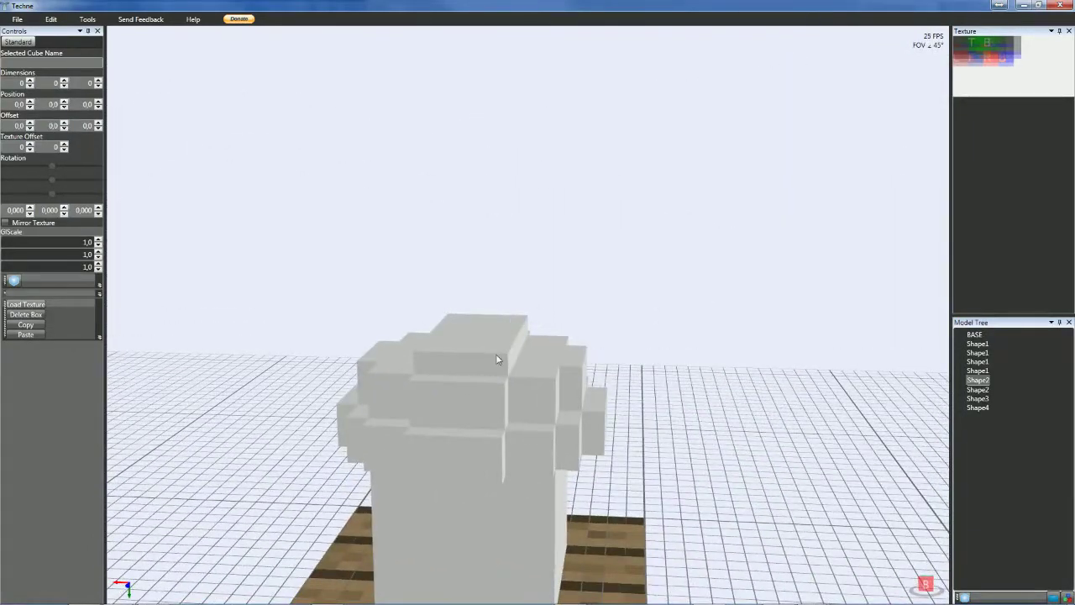
click(496, 354)
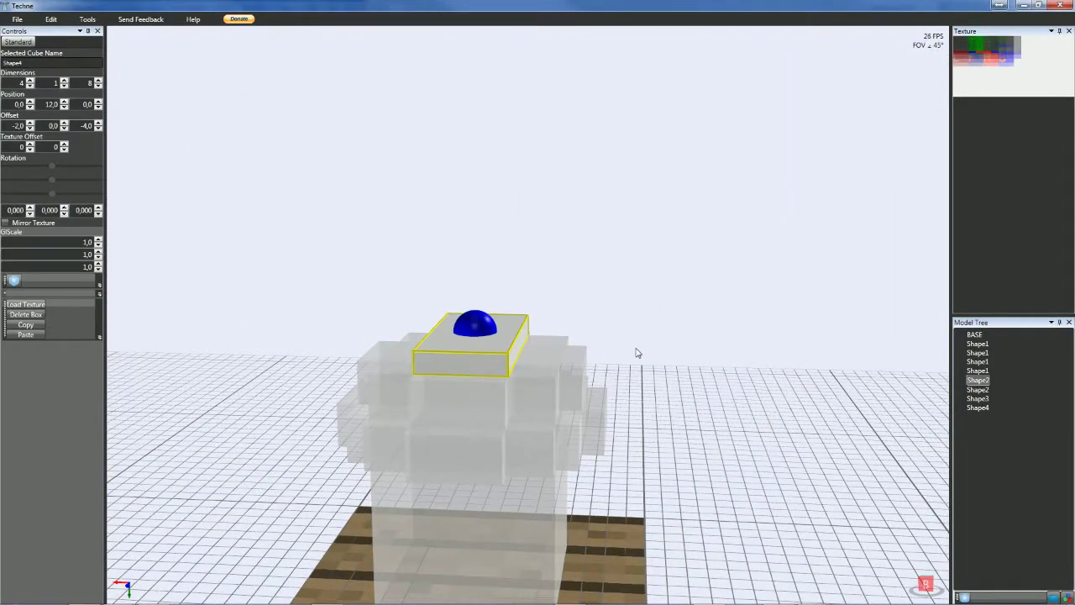
key(ctrl+v)
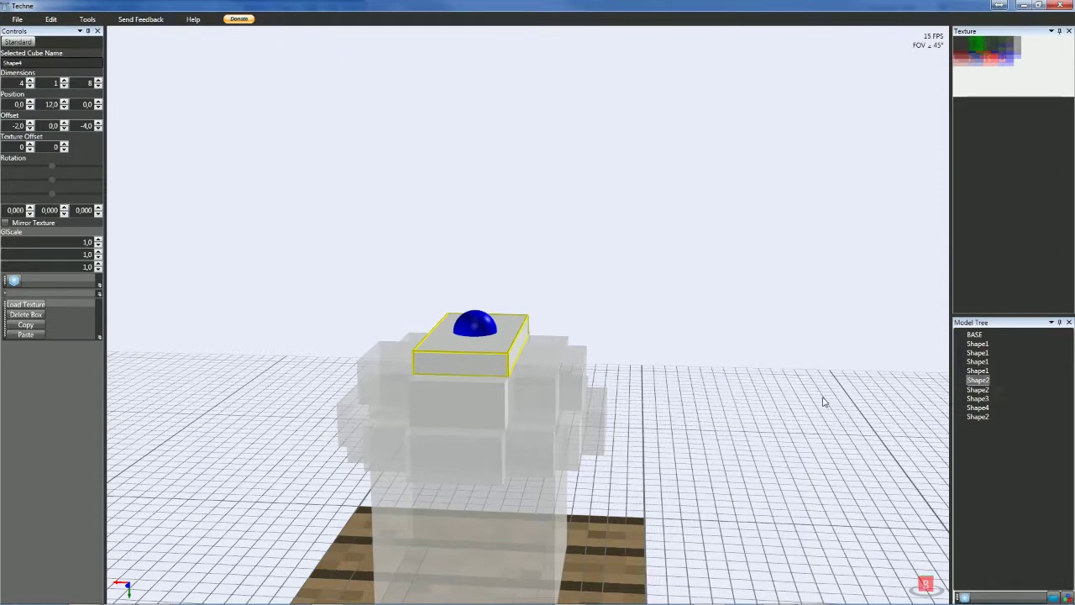
click(970, 419)
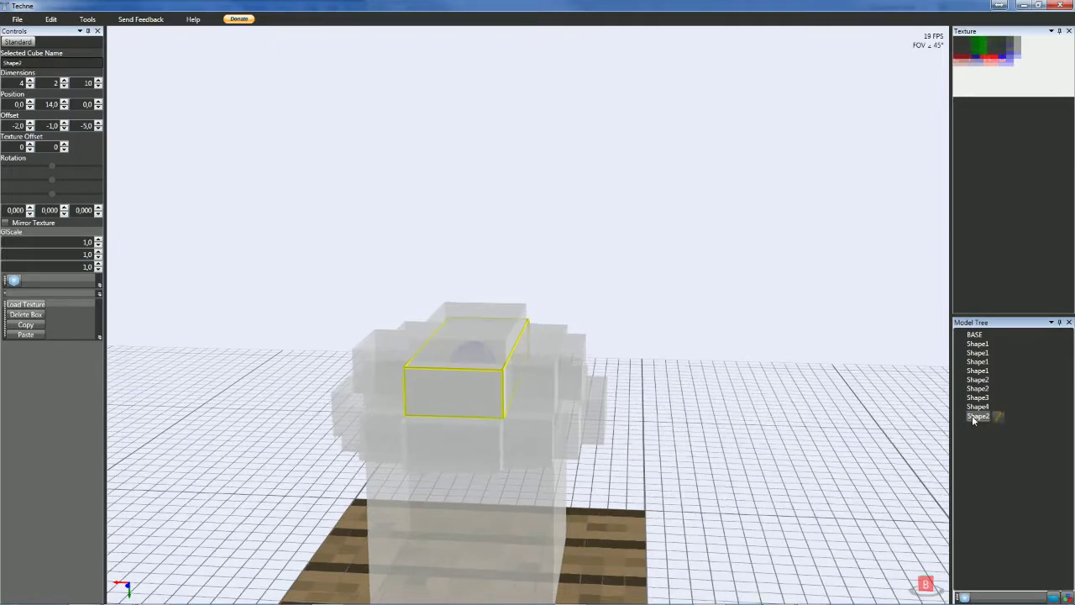
click(979, 410)
drag(982, 404, 982, 402)
click(979, 417)
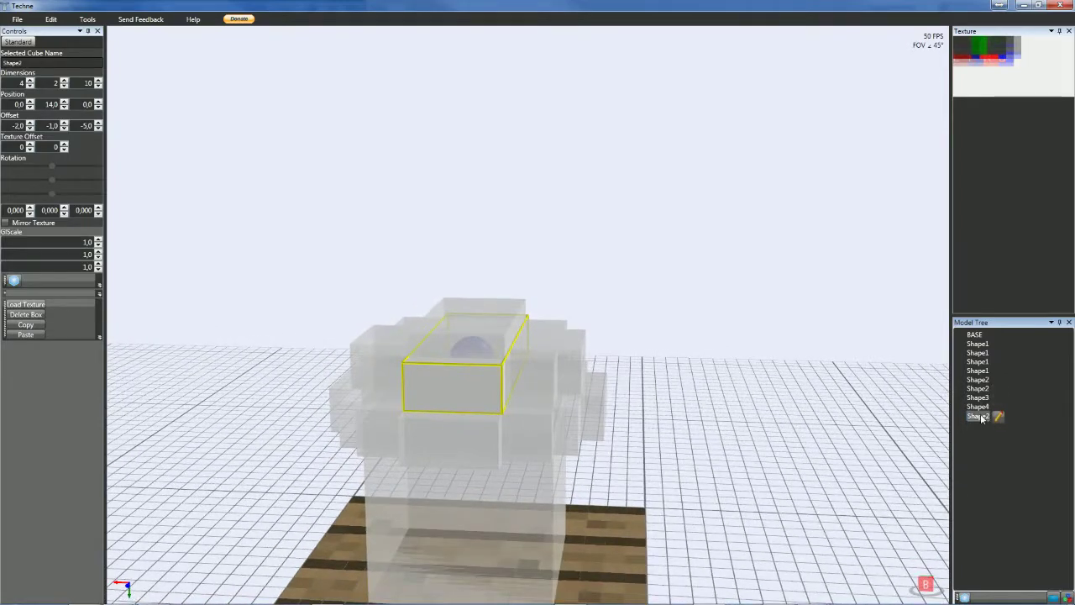
key(Delete)
- Duplicate the 4 × 1 × 8 box on top of the hat and resize the copy to 8 × 1 × 4
click(486, 338)
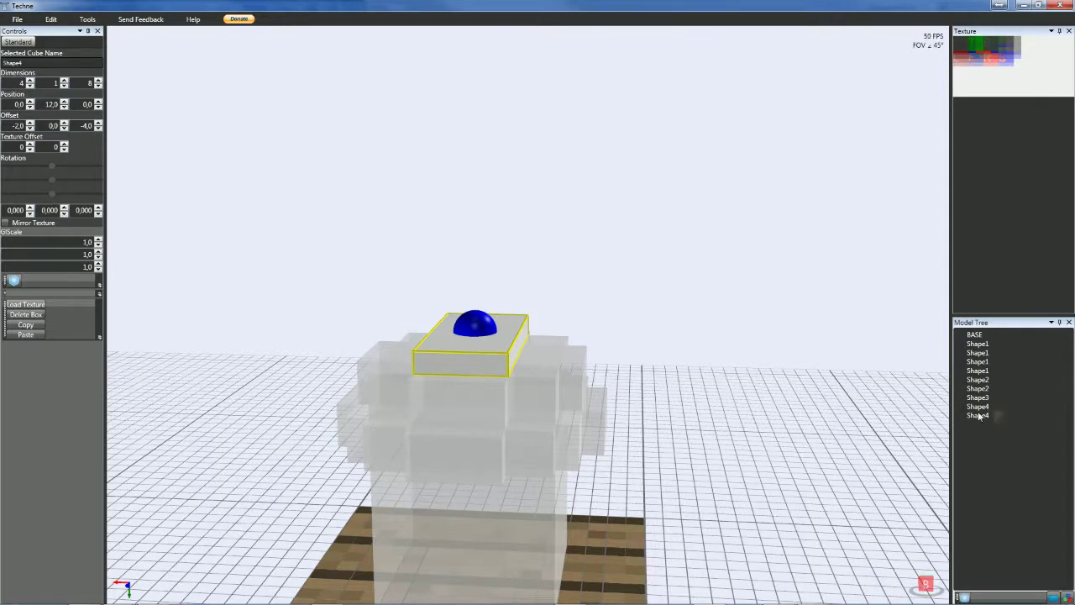
click(980, 417)
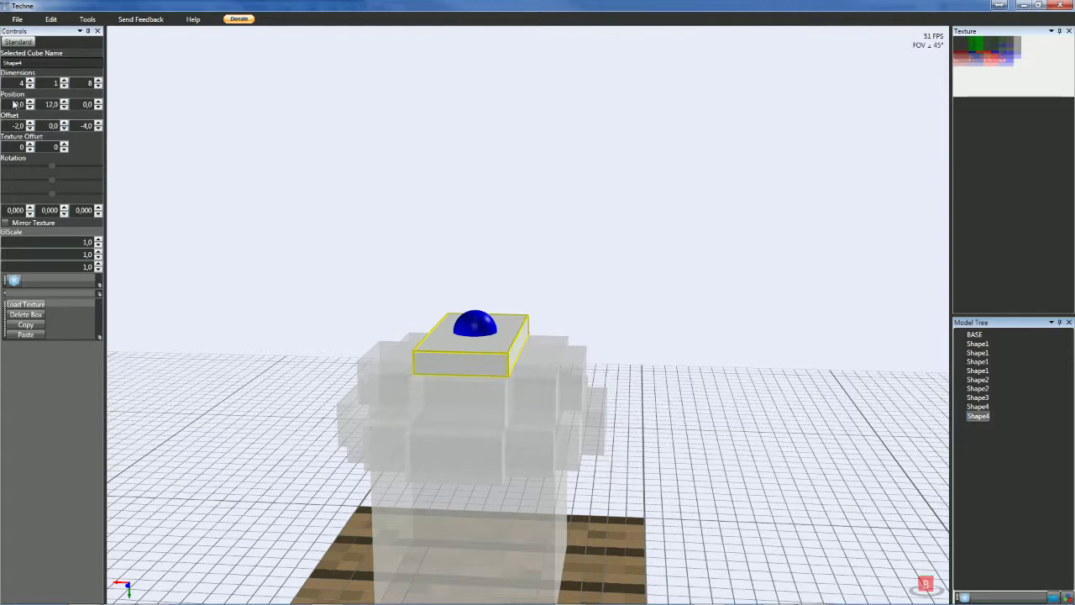
scroll(8, 83, up, 1)
scroll(8, 83, up, 5)
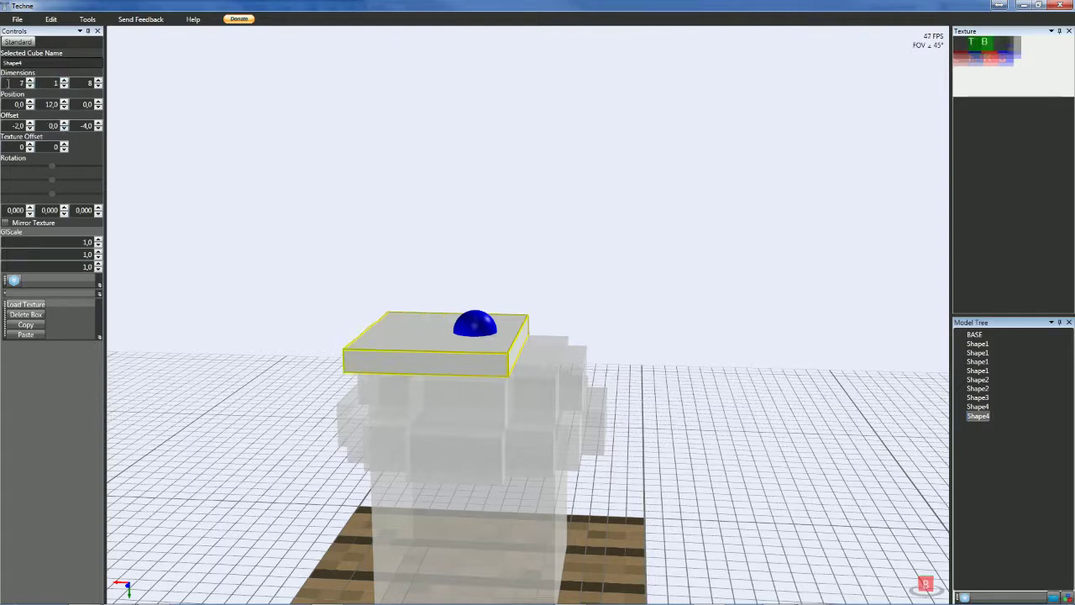
scroll(8, 83, down, 2)
scroll(77, 83, down, 3)
scroll(76, 83, down, 1)
- Centre the 8 × 1 × 4 copy by setting its X offset to -4 and adjusting its Z offset, and inspect the hat
right_drag(319, 224, 261, 262)
scroll(10, 126, down, 2)
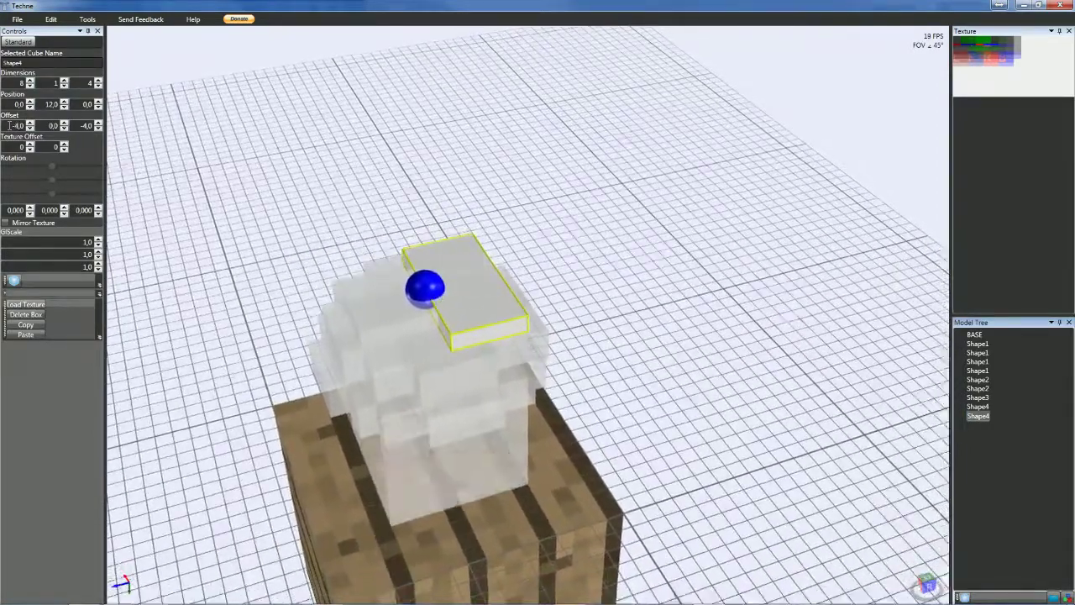
scroll(80, 124, up, 1)
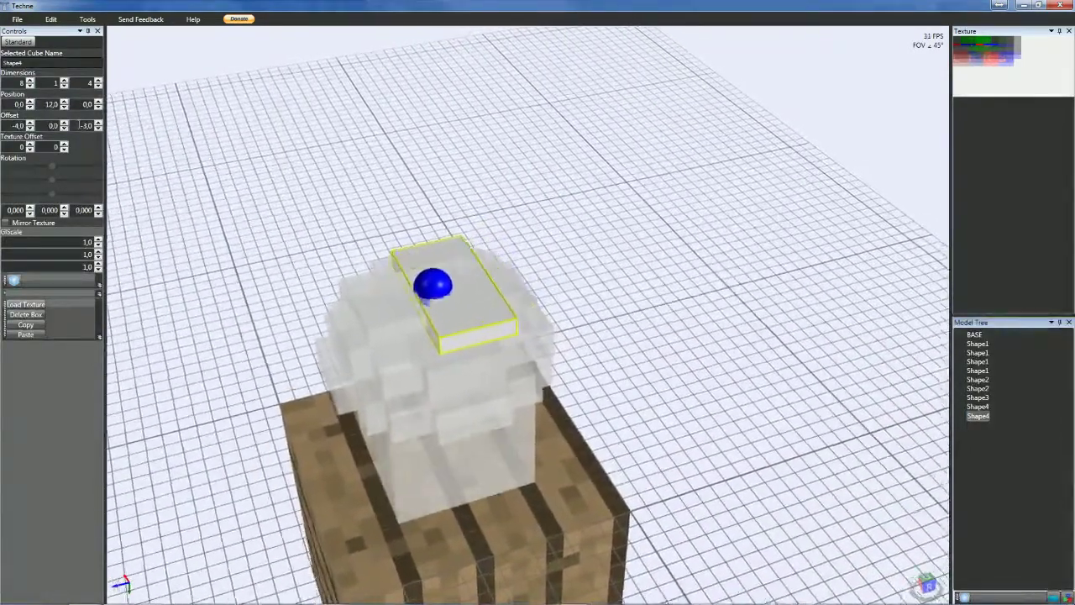
scroll(80, 124, up, 2)
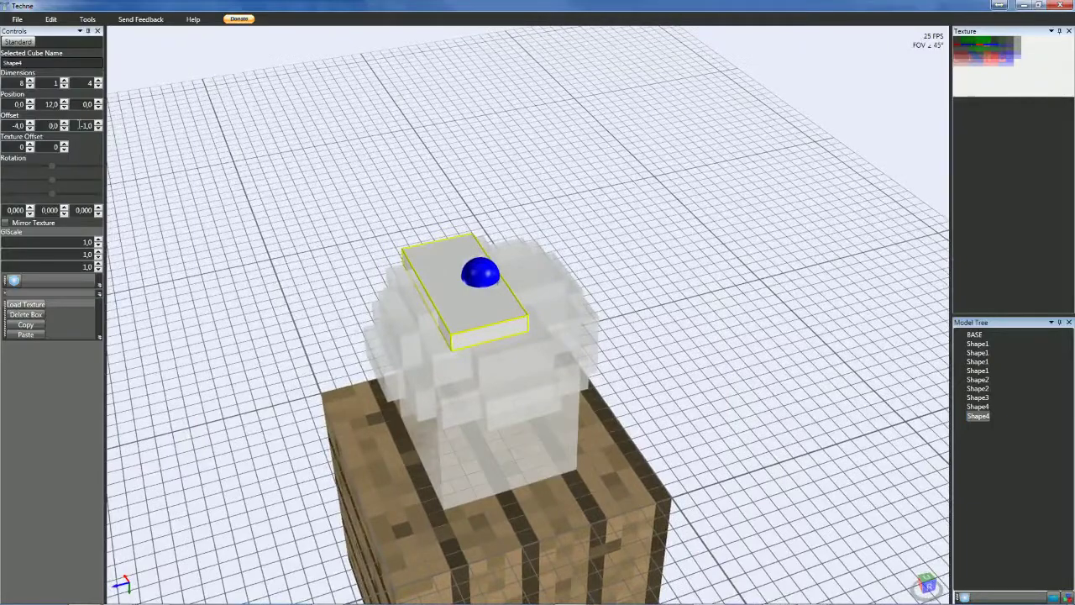
click(262, 227)
right_drag(266, 297, 364, 283)
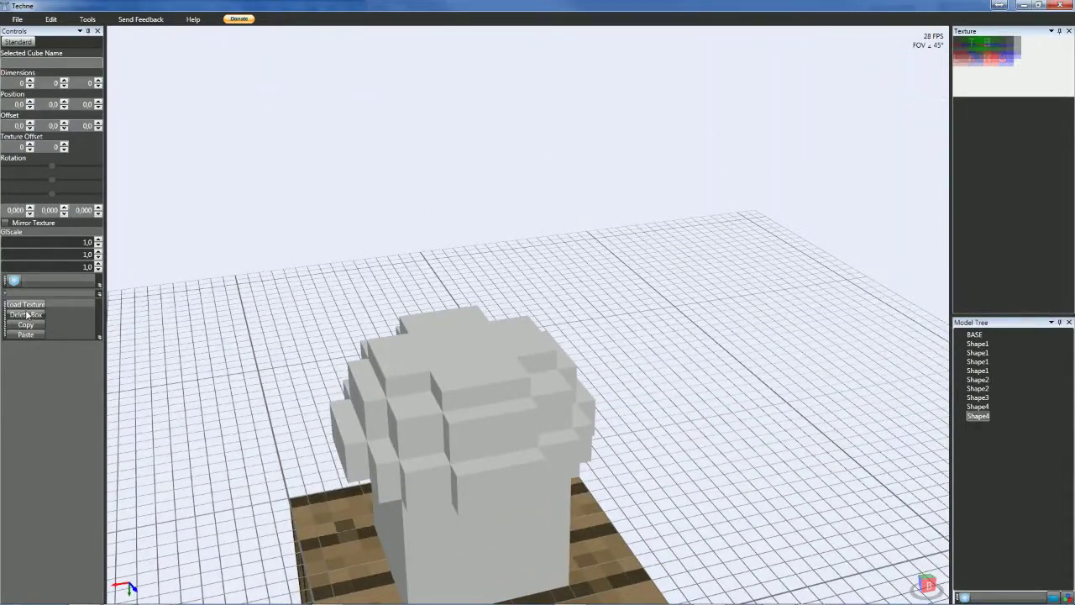
- Add a new box and size it 4 × 1 × 4
click(15, 280)
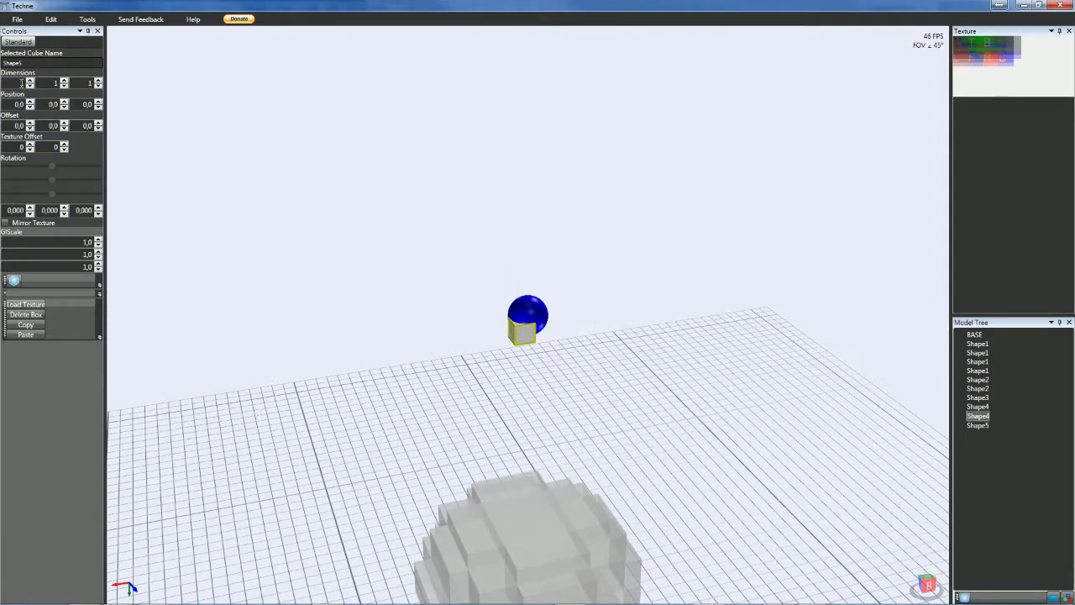
scroll(21, 82, up, 4)
scroll(22, 82, down, 2)
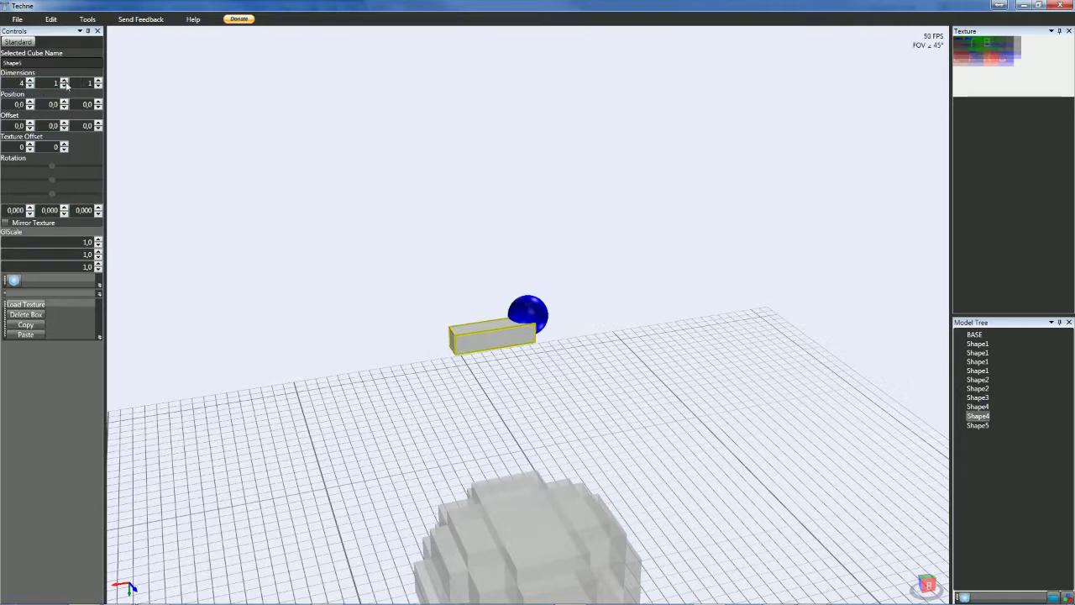
scroll(87, 82, up, 5)
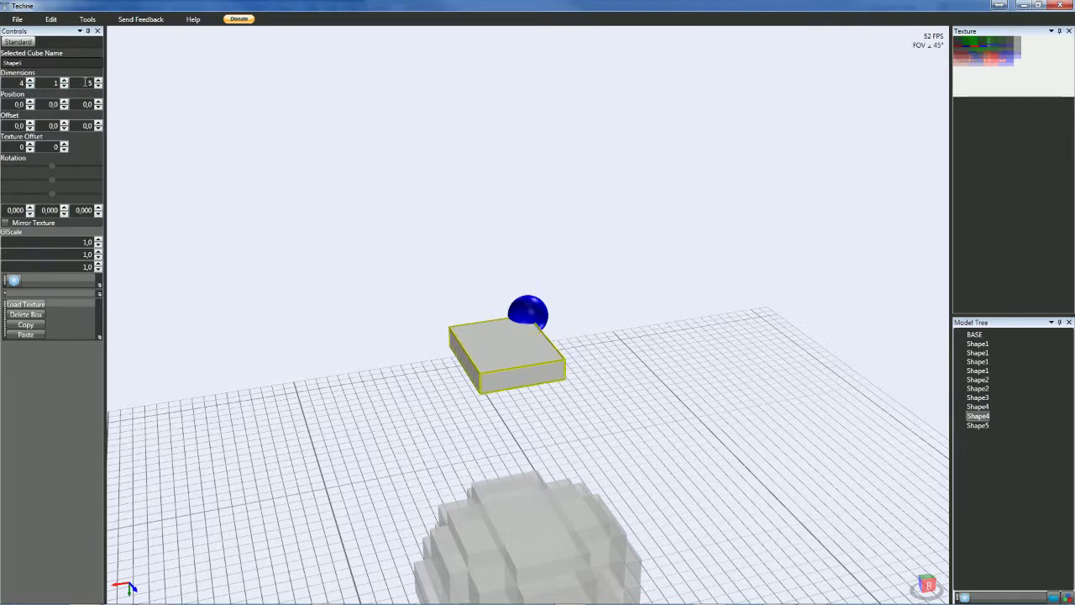
scroll(86, 82, up, 1)
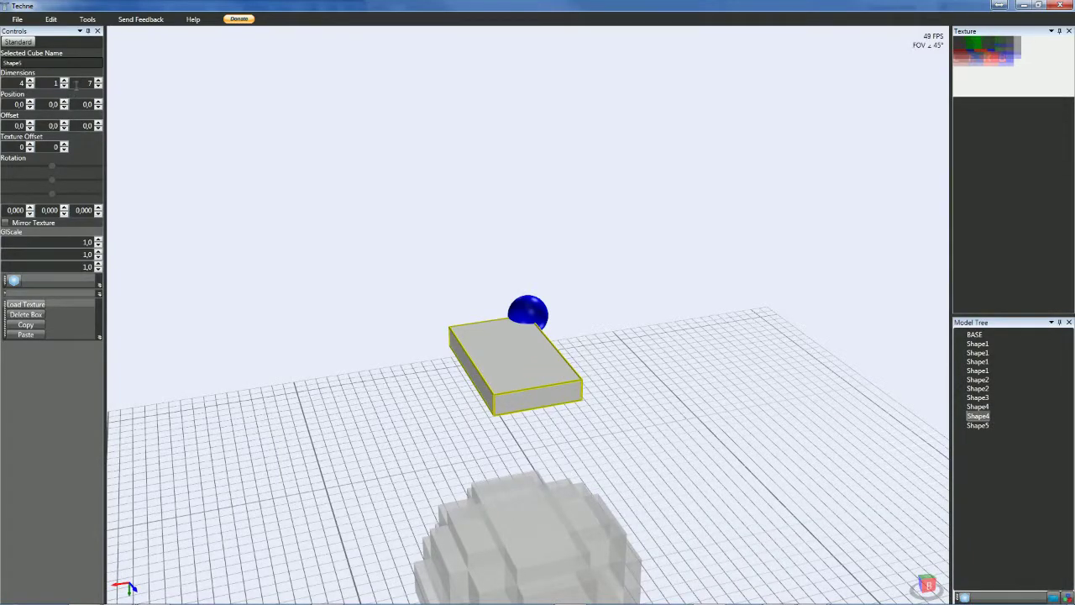
scroll(77, 83, down, 2)
scroll(77, 84, down, 1)
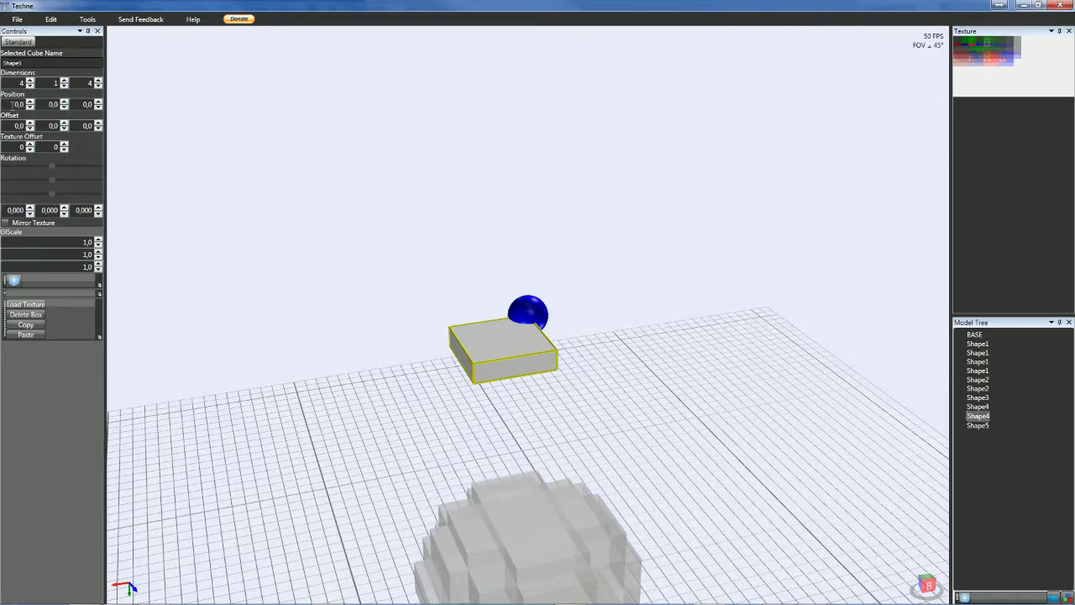
- Set the 4 × 1 × 4 box's X and Z offsets to -2 and lower it to a Y position of 12
scroll(12, 125, down, 2)
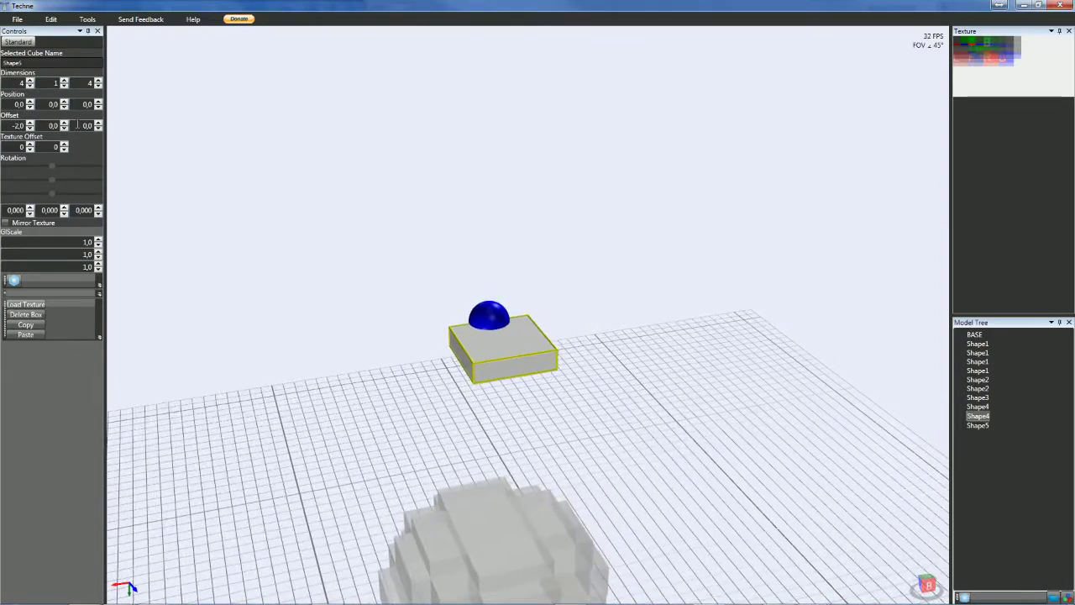
scroll(76, 124, down, 2)
scroll(53, 104, up, 13)
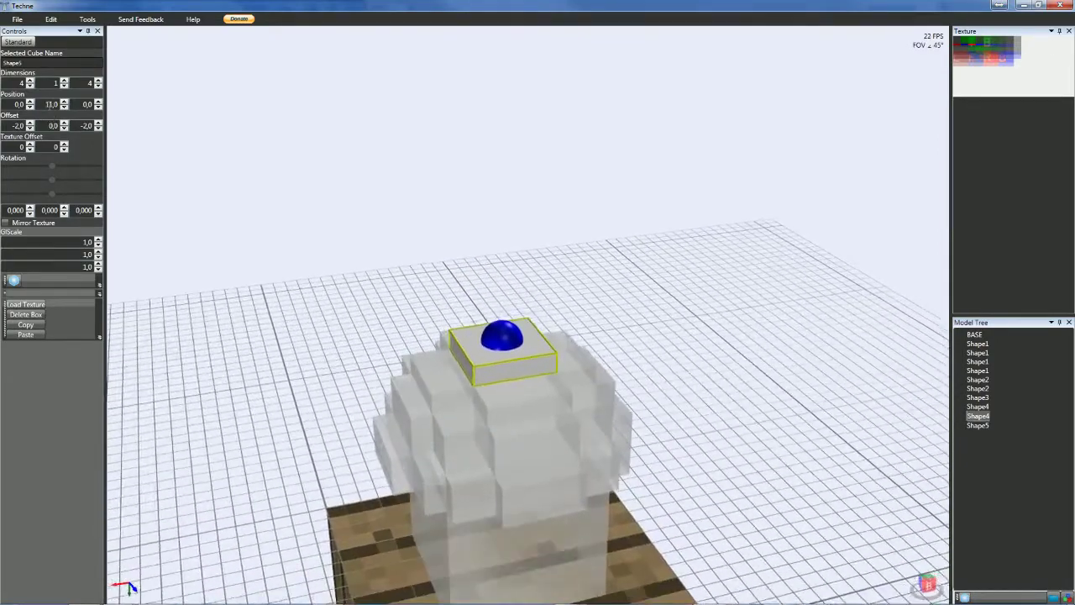
scroll(53, 104, down, 1)
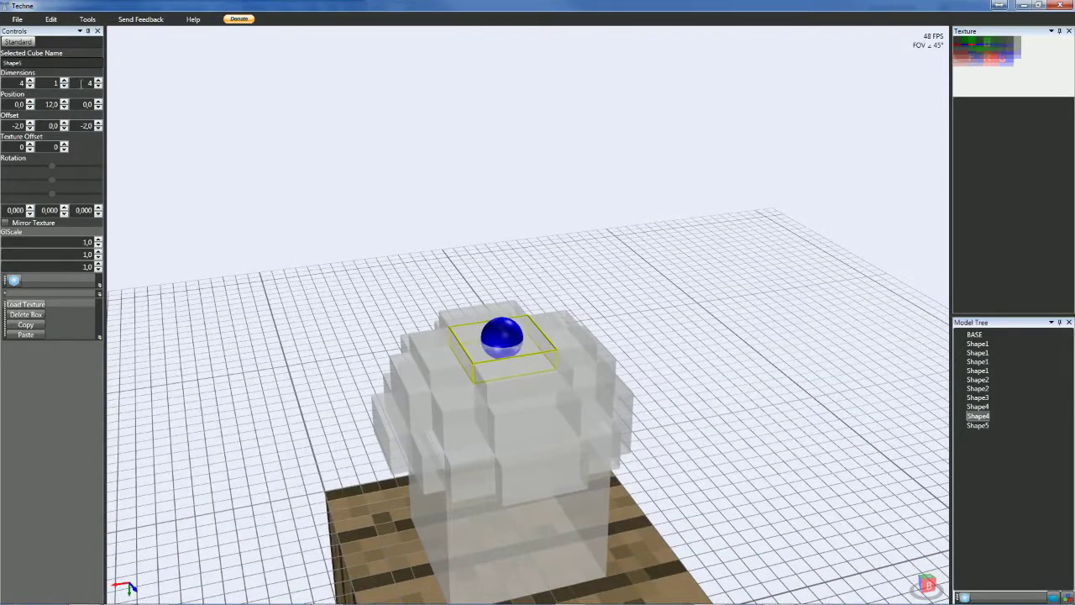
- Enlarge the 4 × 1 × 4 box to 6 × 1 × 6 to fill the corners of the top tier
scroll(81, 82, up, 1)
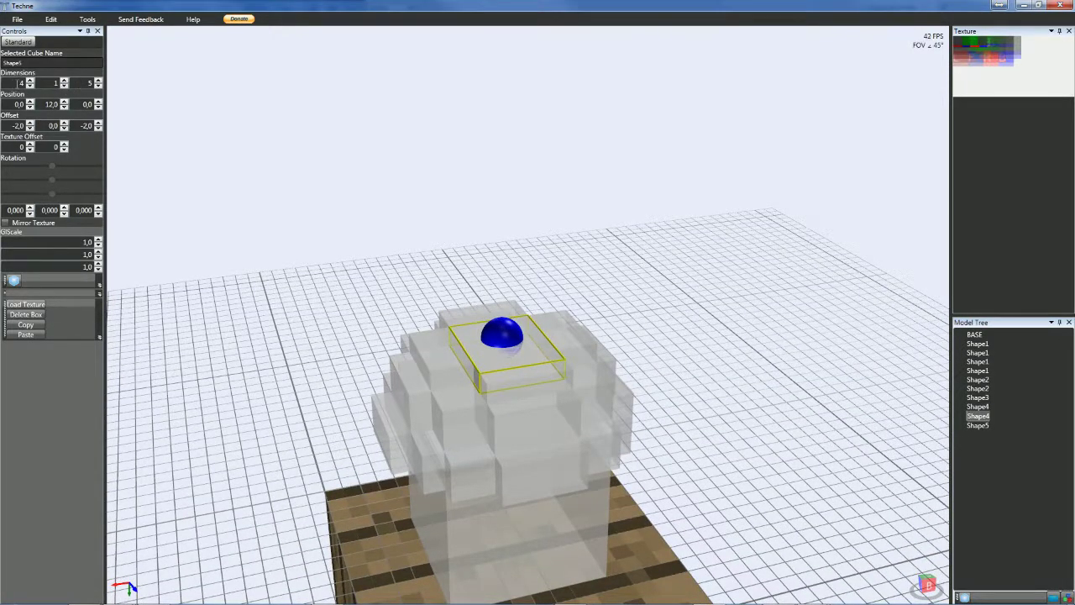
scroll(21, 83, up, 1)
right_drag(196, 189, 231, 218)
middle_drag(233, 223, 243, 226)
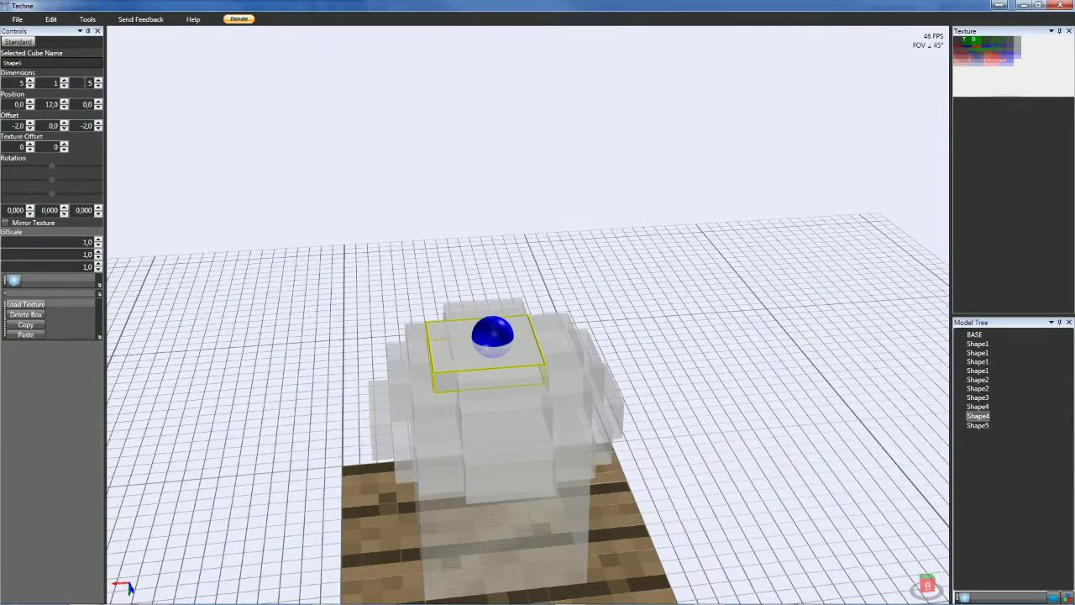
scroll(85, 83, up, 1)
click(11, 82)
key(Up)
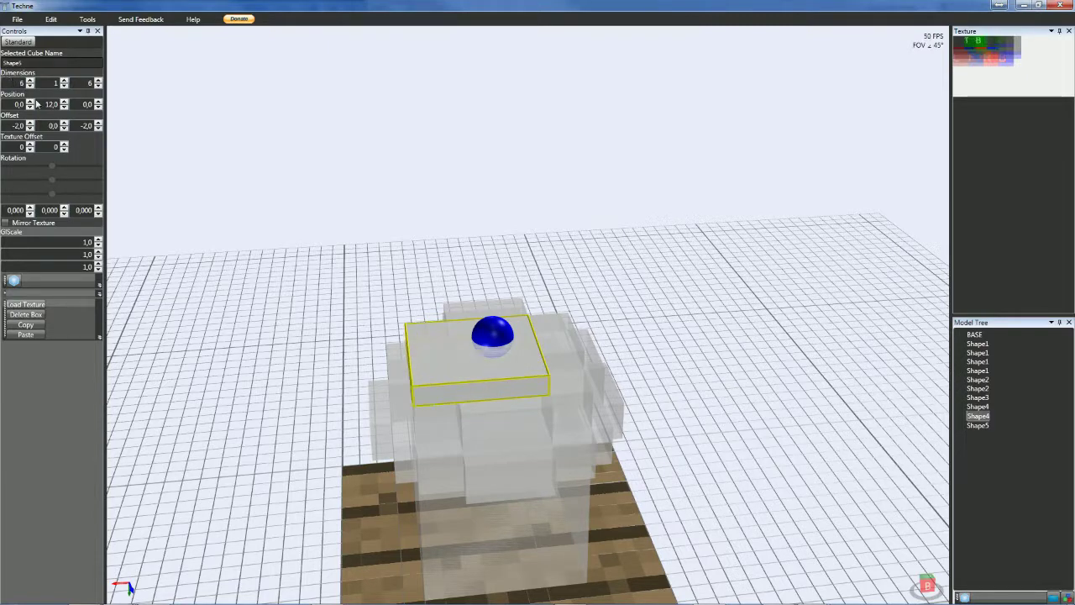
- Centre the 6 × 1 × 6 box by setting its Z and X offsets to -3, and inspect the hat
right_drag(201, 232, 156, 175)
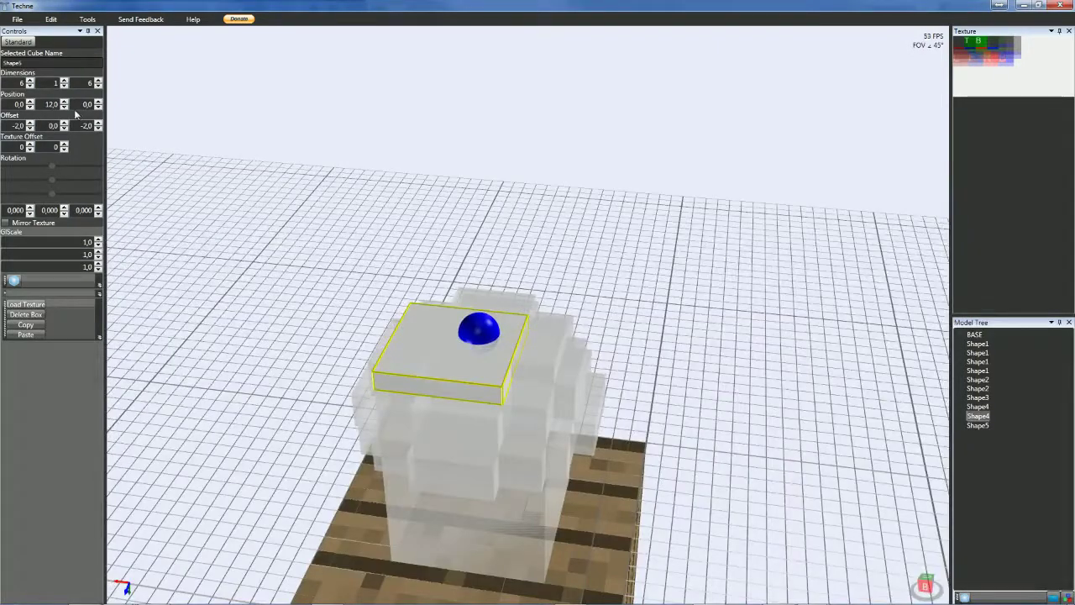
scroll(77, 125, down, 1)
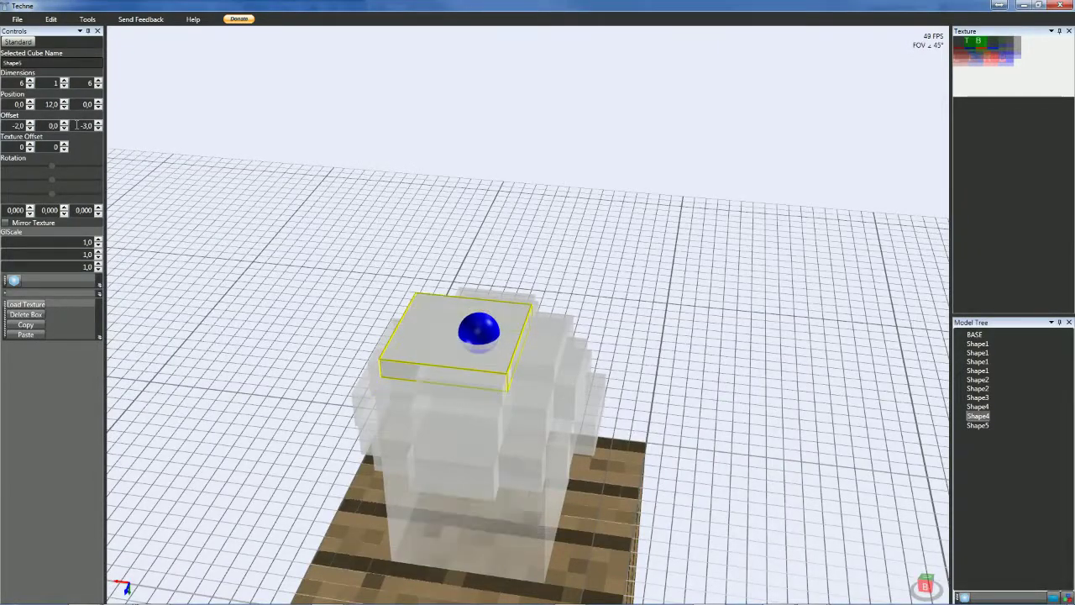
scroll(18, 126, down, 1)
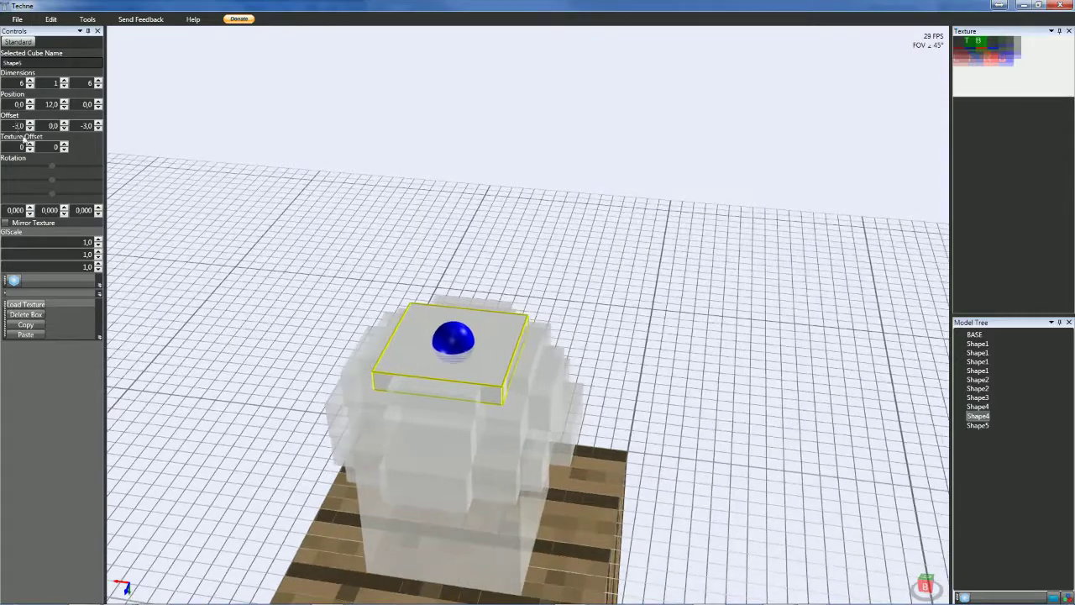
click(240, 318)
mouse_move(239, 322)
right_down()
mouse_move(271, 295)
mouse_move(258, 360)
mouse_move(281, 332)
mouse_move(257, 343)
mouse_move(254, 360)
mouse_move(267, 334)
mouse_move(252, 314)
right_up()
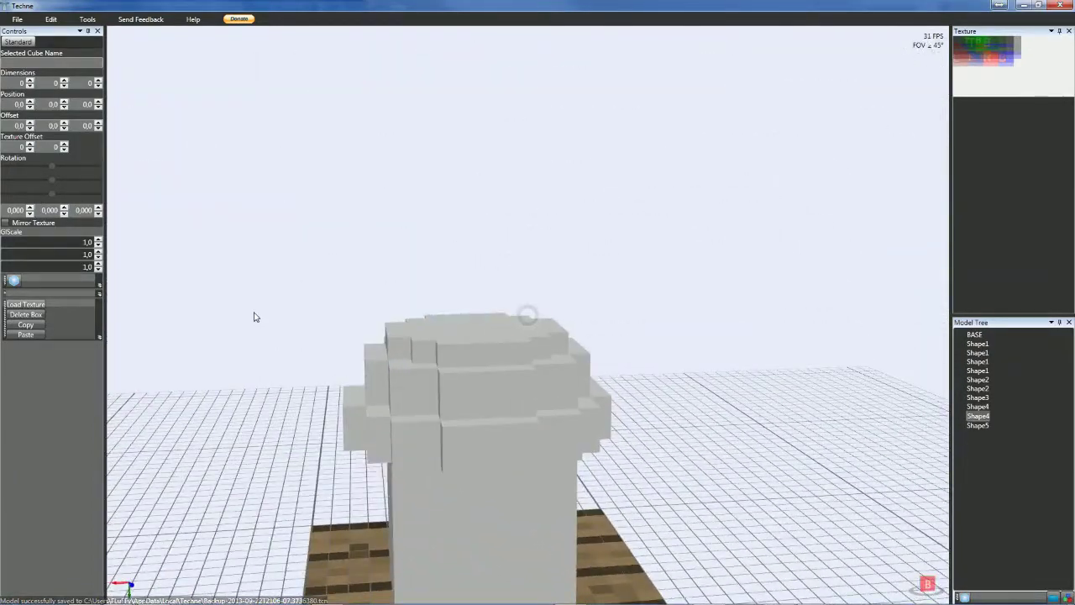
- Add a new box and size it 4 × 1 × 4 for the top of the hat
right_drag(251, 314, 2, 245)
click(12, 282)
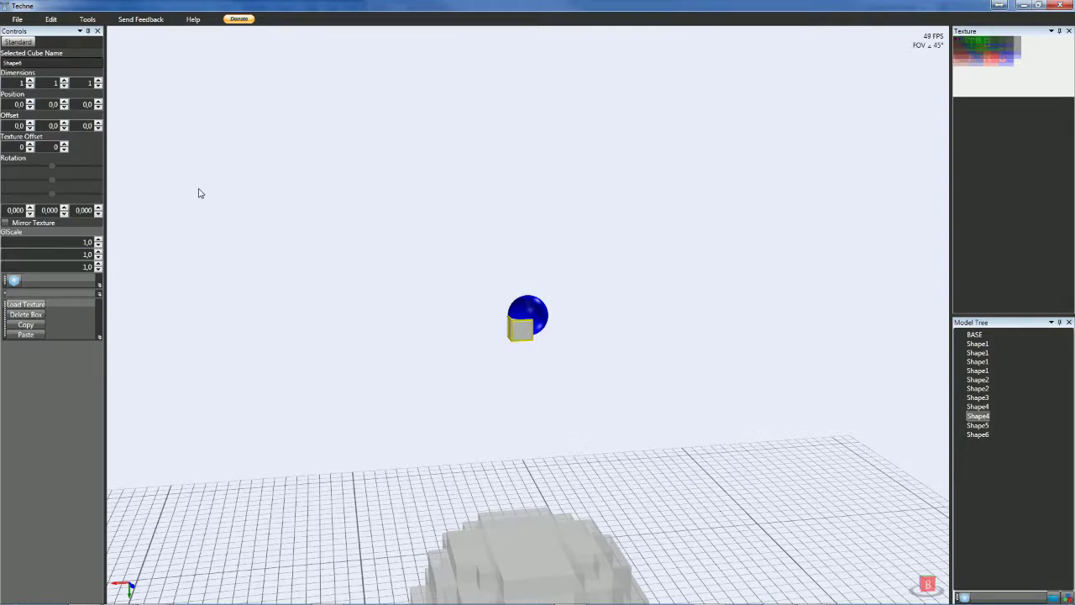
right_drag(489, 436, 411, 353)
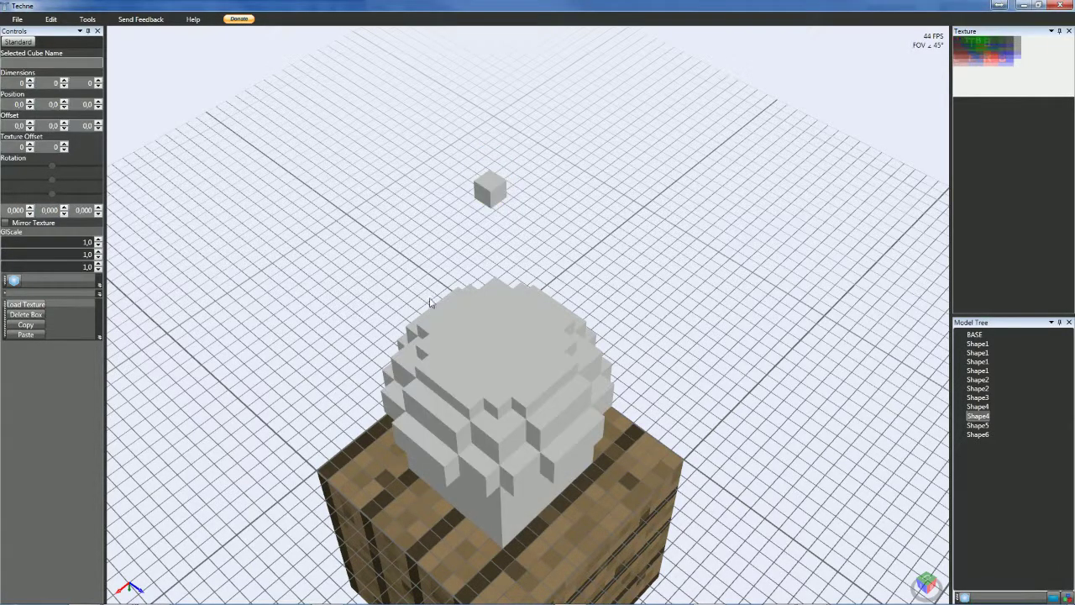
click(485, 192)
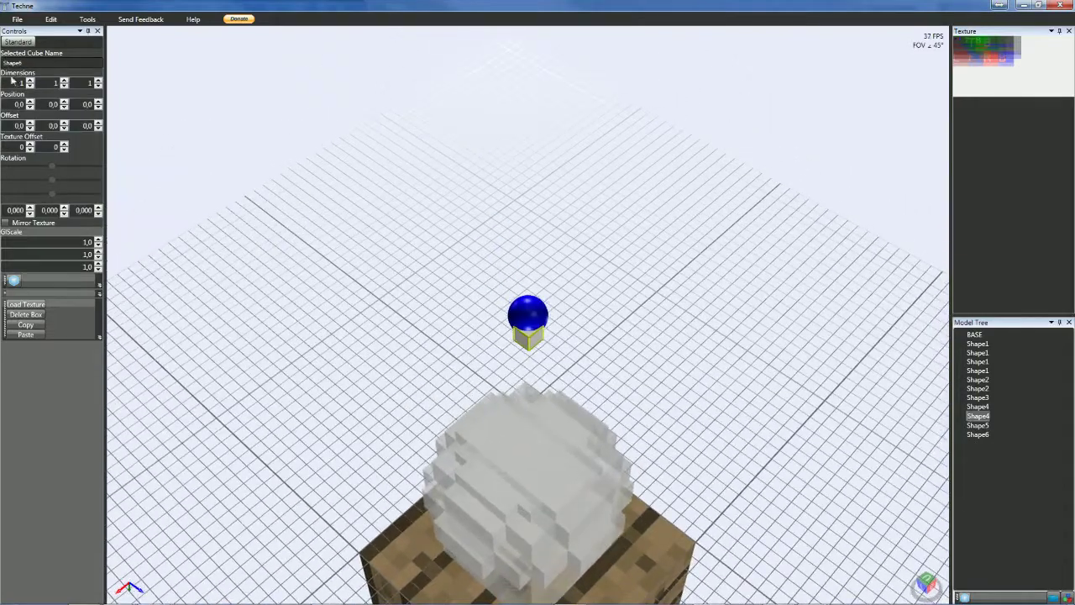
scroll(15, 82, up, 4)
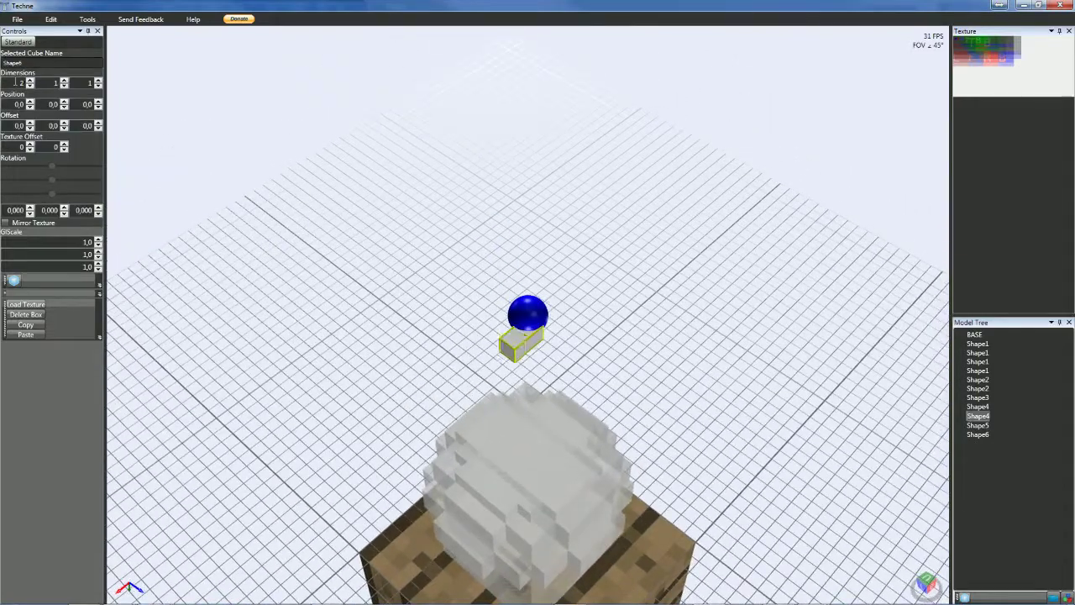
scroll(15, 83, down, 1)
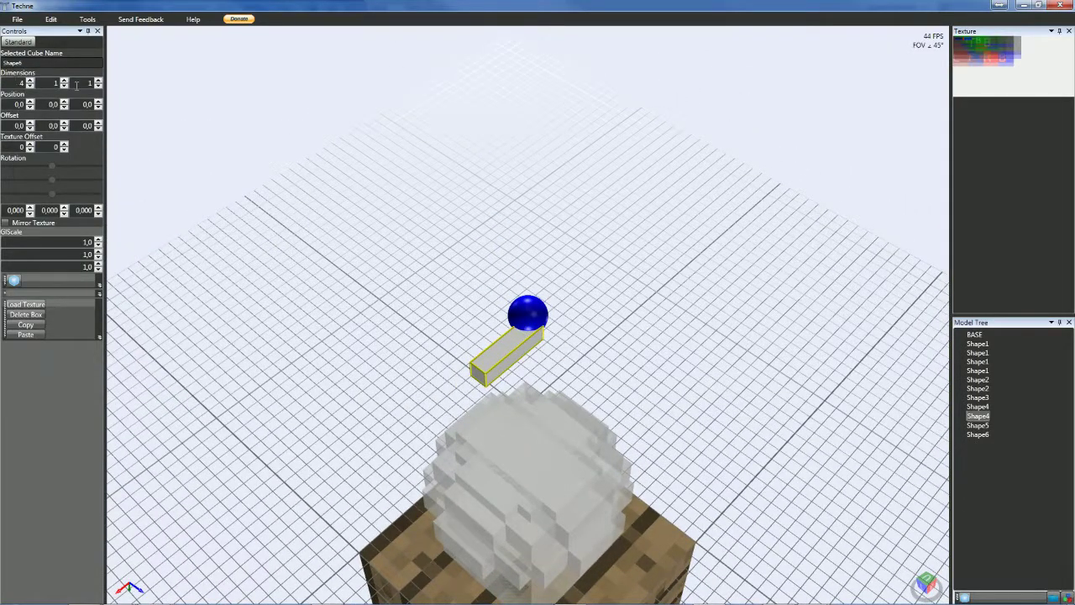
scroll(73, 84, up, 4)
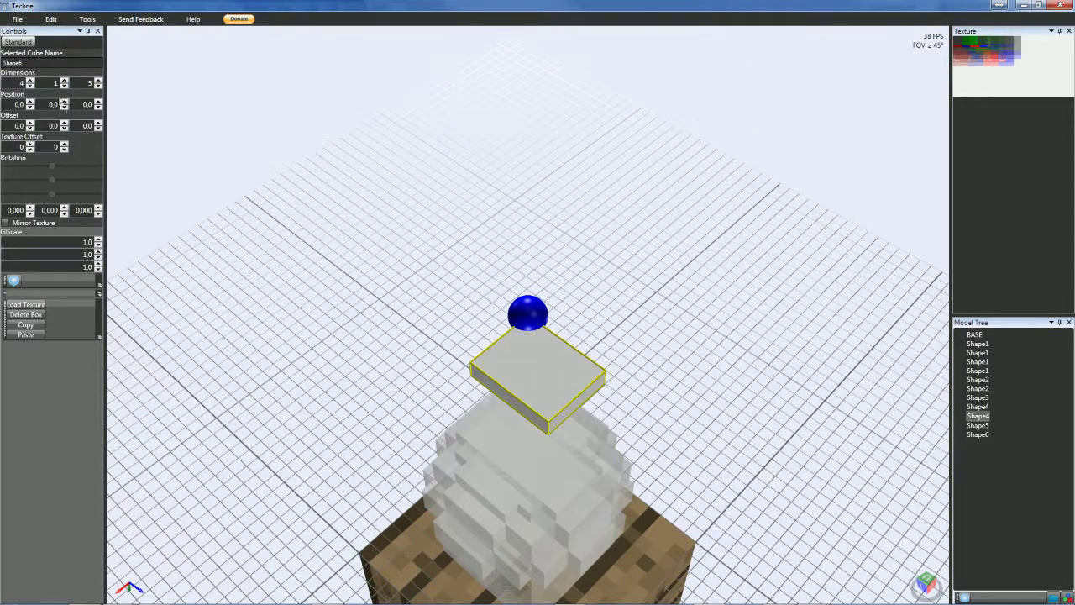
scroll(81, 99, down, 1)
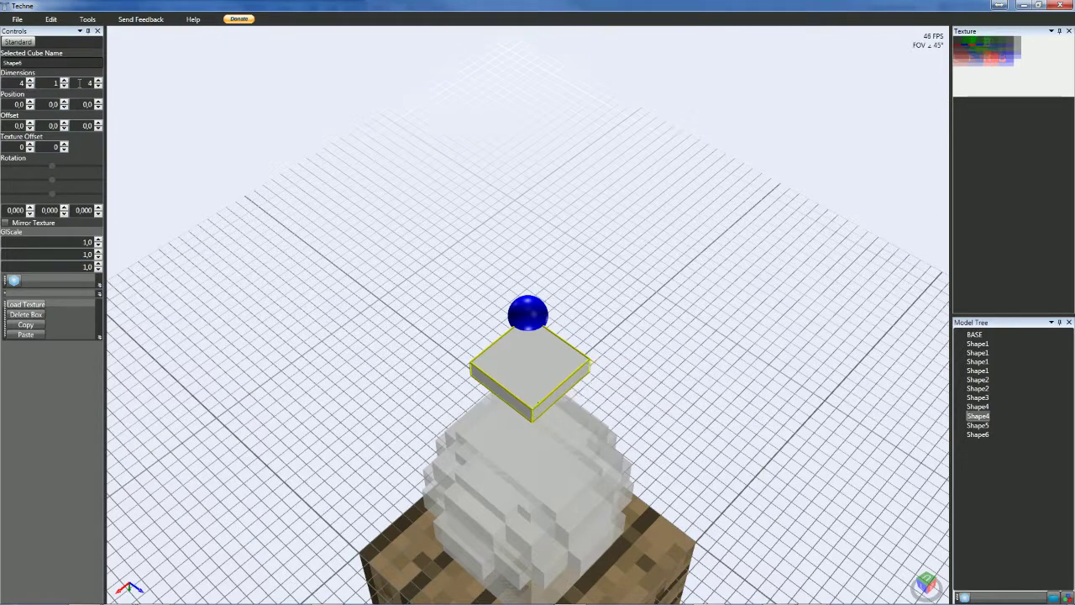
- Centre the new 4 × 1 × 4 box by setting its Z and X offsets to -2, keeping the Y offset at 0
click(87, 125)
scroll(87, 125, down, 2)
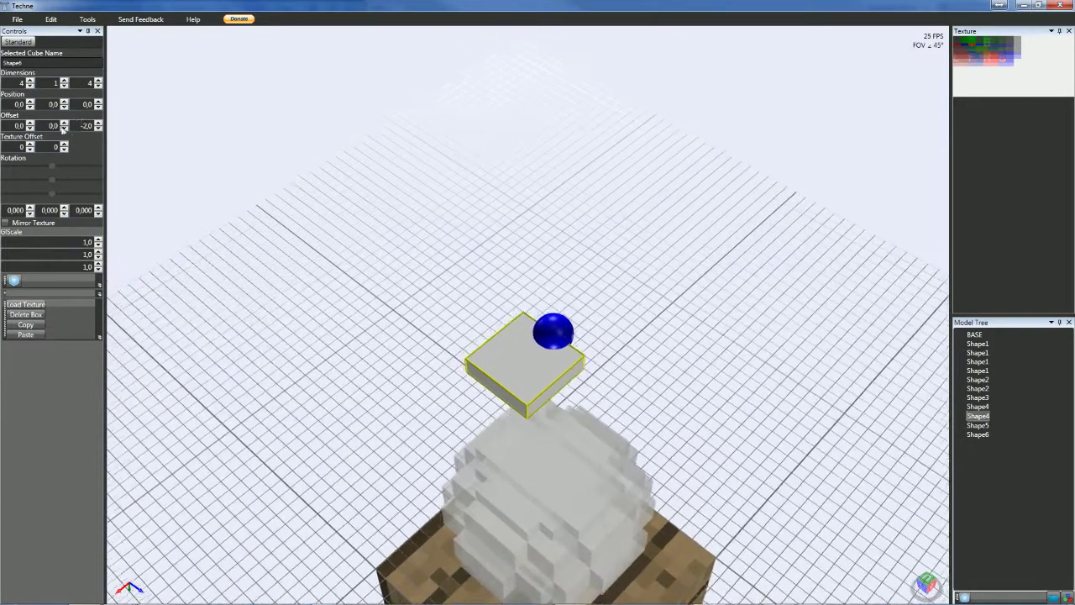
click(44, 125)
scroll(44, 125, down, 2)
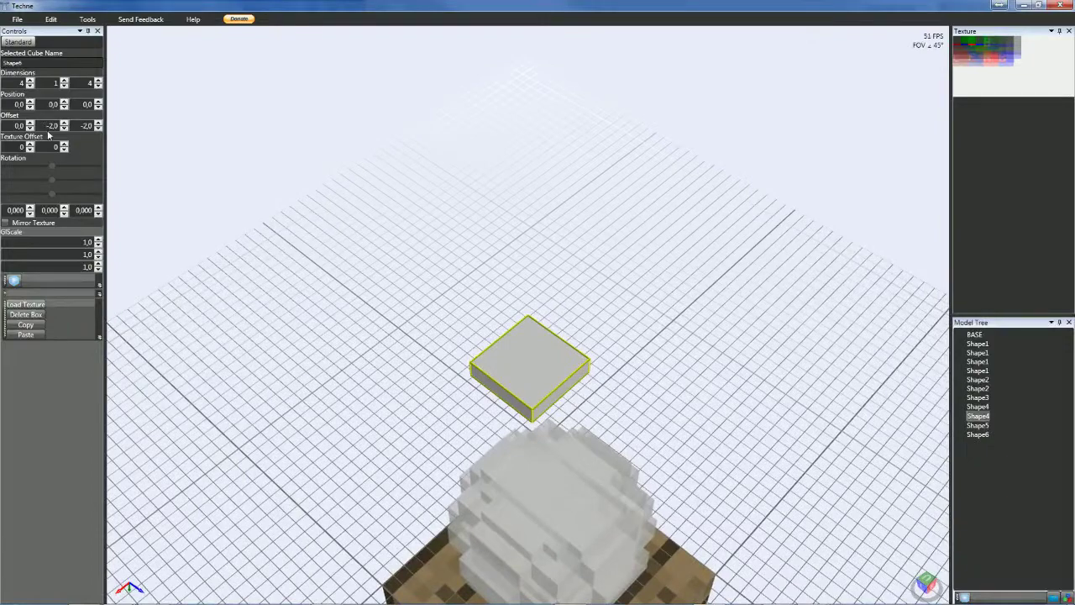
scroll(46, 125, up, 2)
click(18, 125)
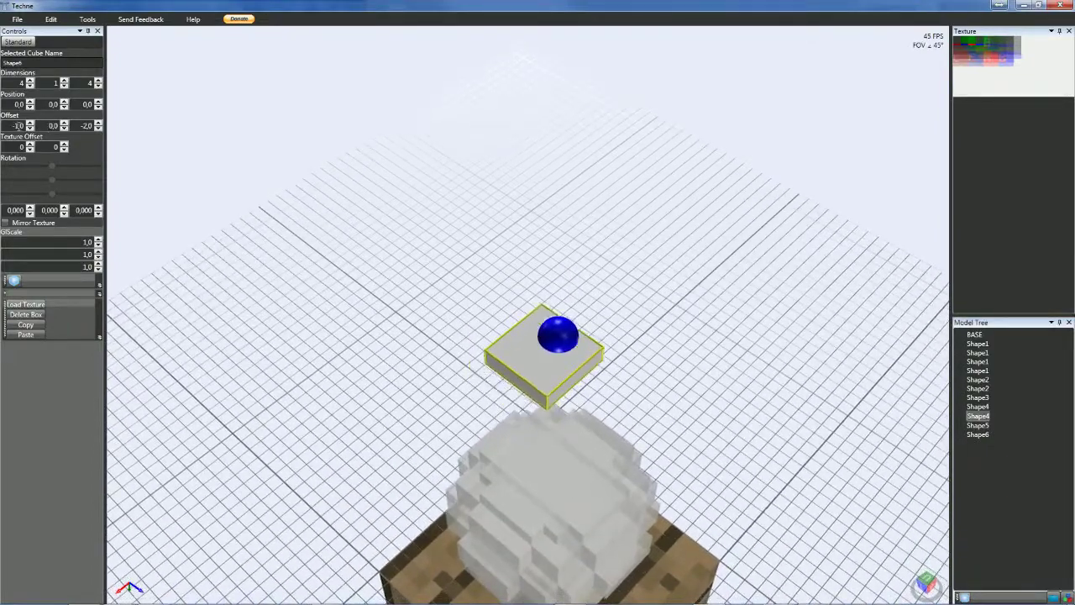
scroll(18, 125, down, 1)
scroll(18, 125, down, 1)
- Lower the 4 × 1 × 4 box to a Y position of 11 and inspect the hat from several sides
click(42, 104)
scroll(41, 104, up, 10)
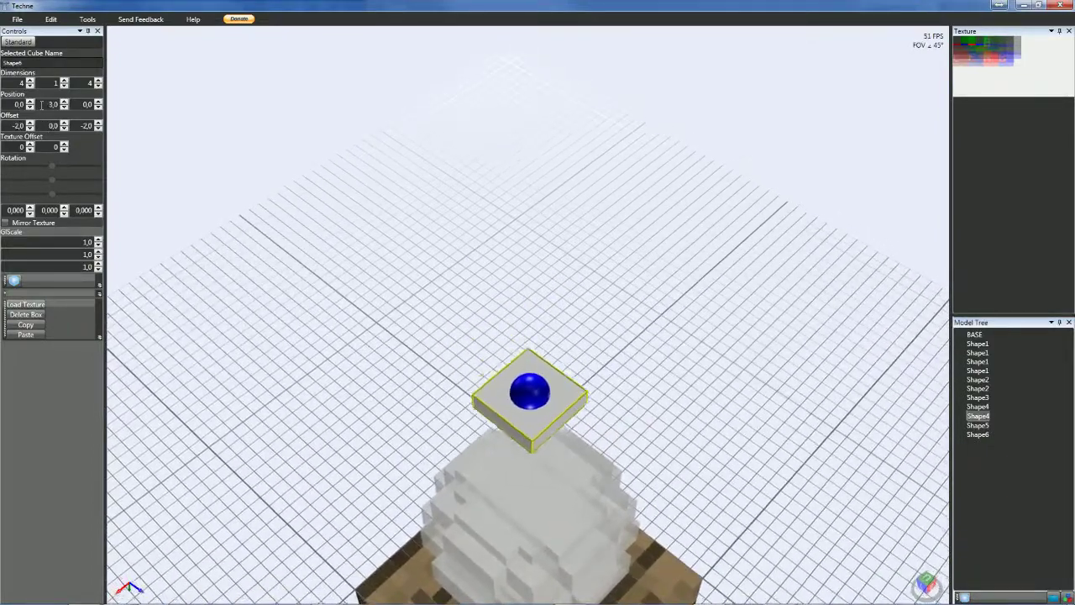
scroll(41, 105, up, 1)
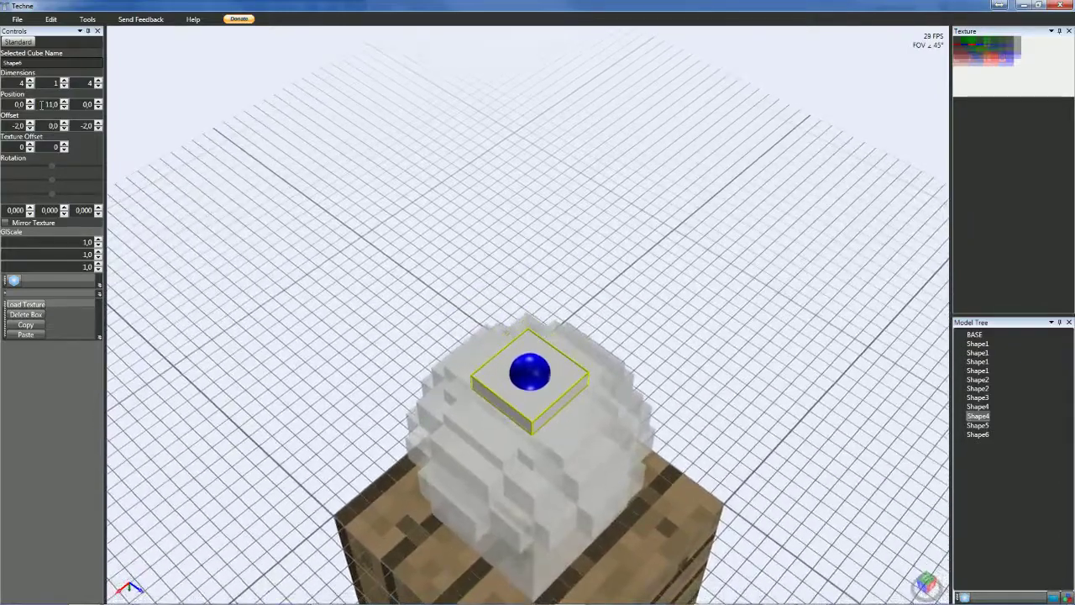
right_drag(235, 331, 118, 277)
click(173, 278)
middle_drag(117, 277, 383, 302)
click(606, 312)
- Add a new 1 × 1 × 1 box and set its X and Z offsets to 0.5, with a Y offset of 0
click(15, 280)
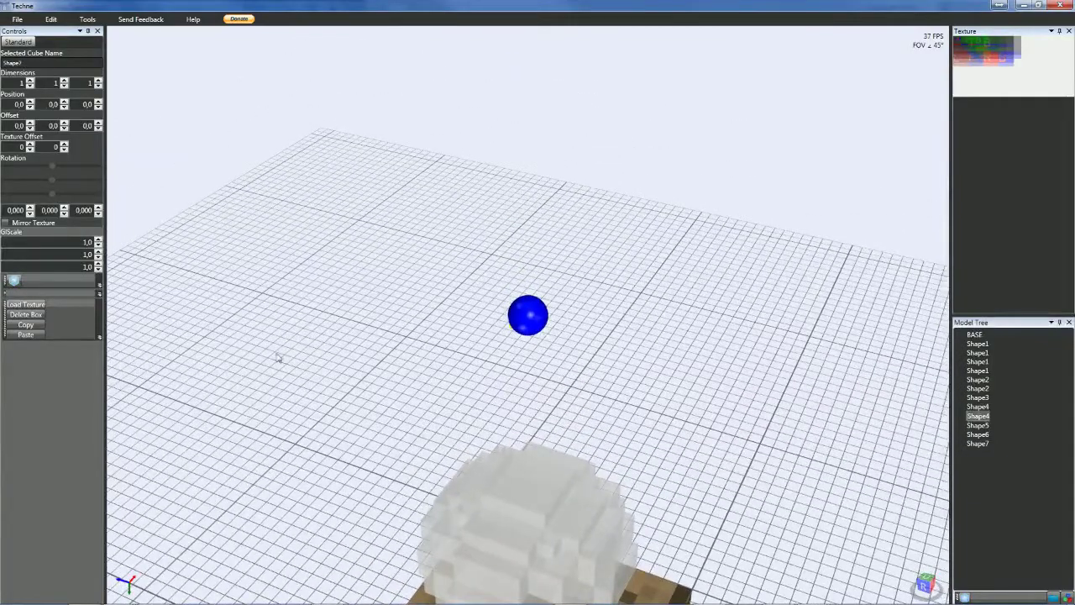
mouse_move(312, 267)
middle_down()
mouse_move(242, 257)
mouse_move(206, 225)
middle_up()
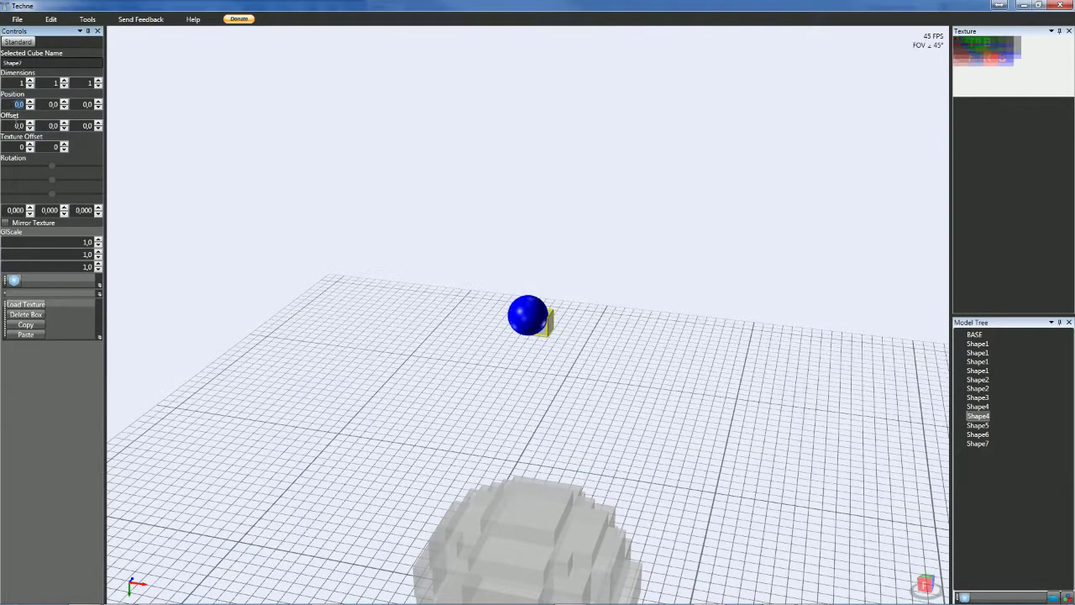
click(17, 125)
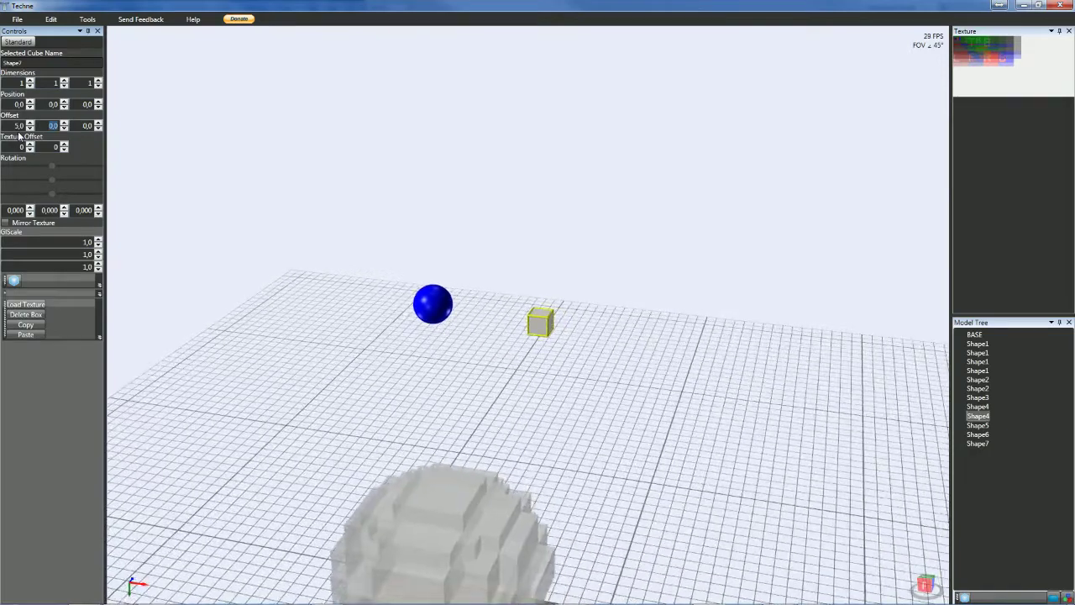
key(Tab)
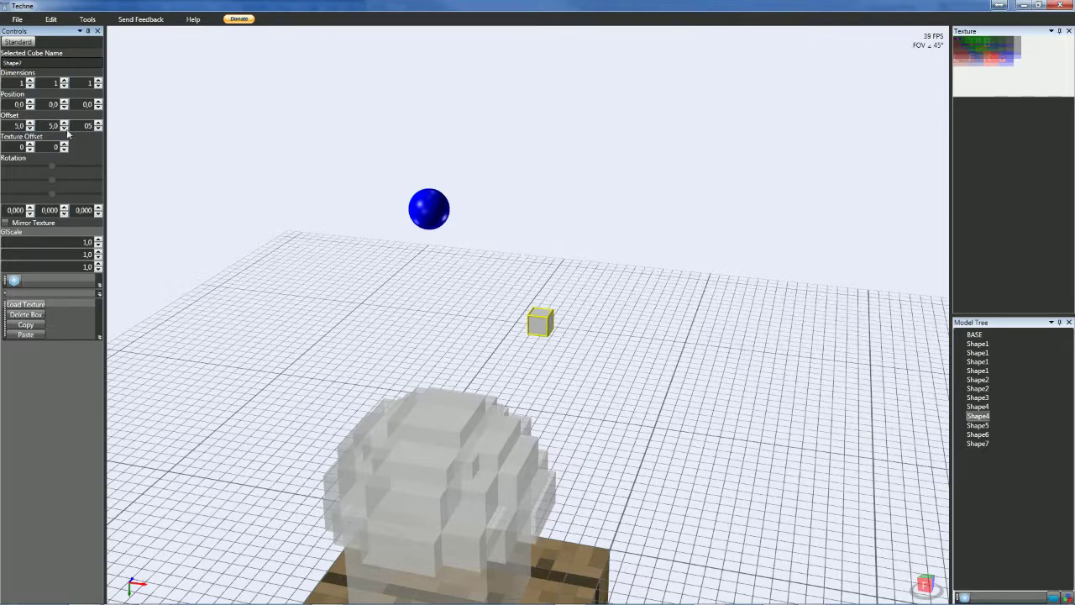
key(BackSpace)
text(0,5)
key(Tab)
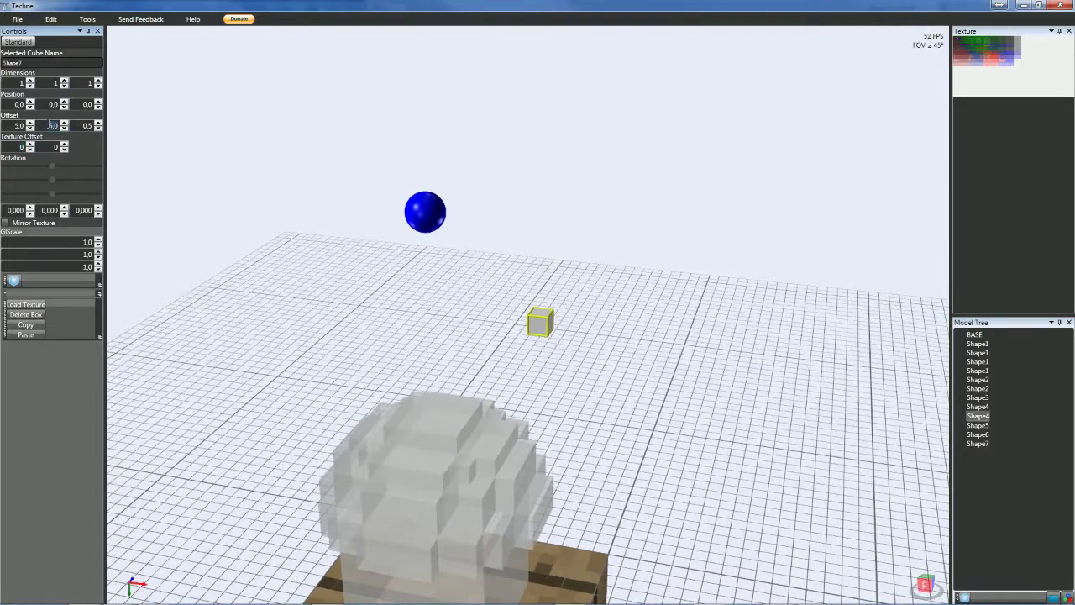
text(0)
key(Tab)
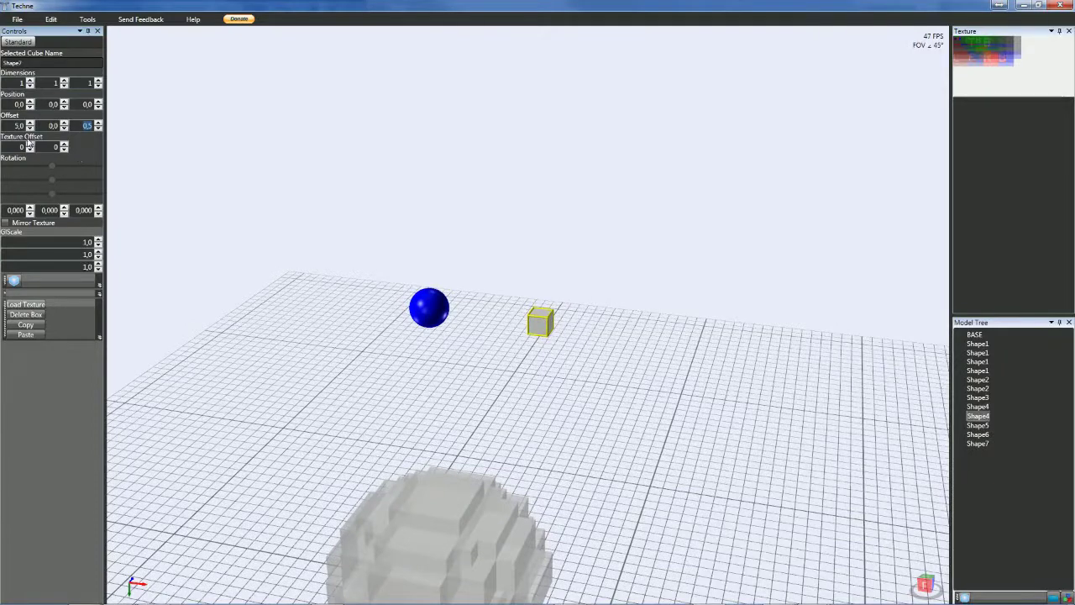
text(0,5)
key(Tab)
key(Tab)
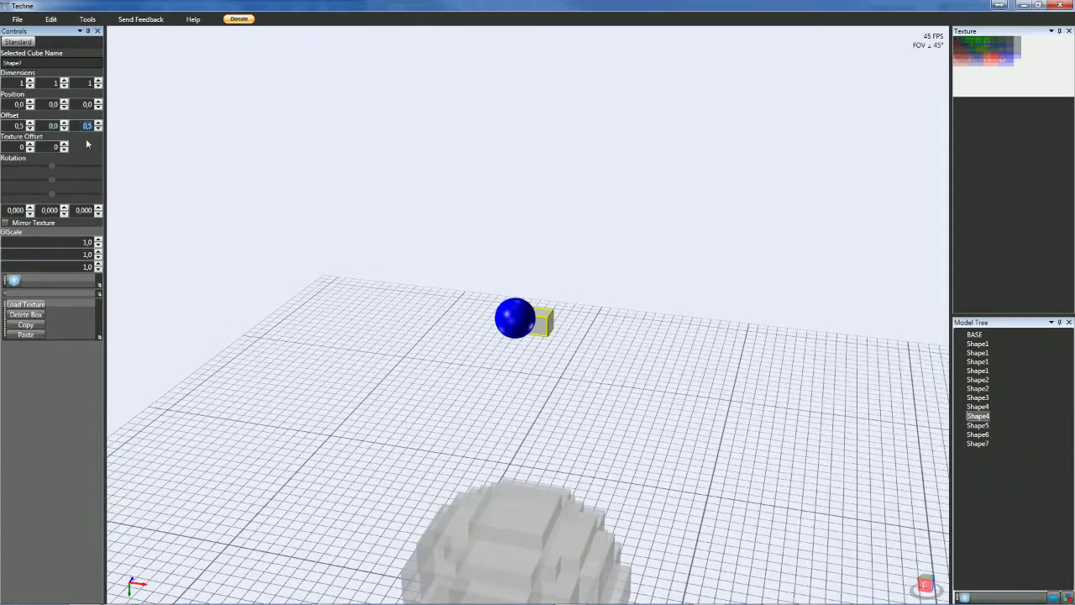
- Change the 1 × 1 × 1 box's X and Z offsets to -0.5 and lower it onto the top of the hat
right_drag(404, 255, 326, 268)
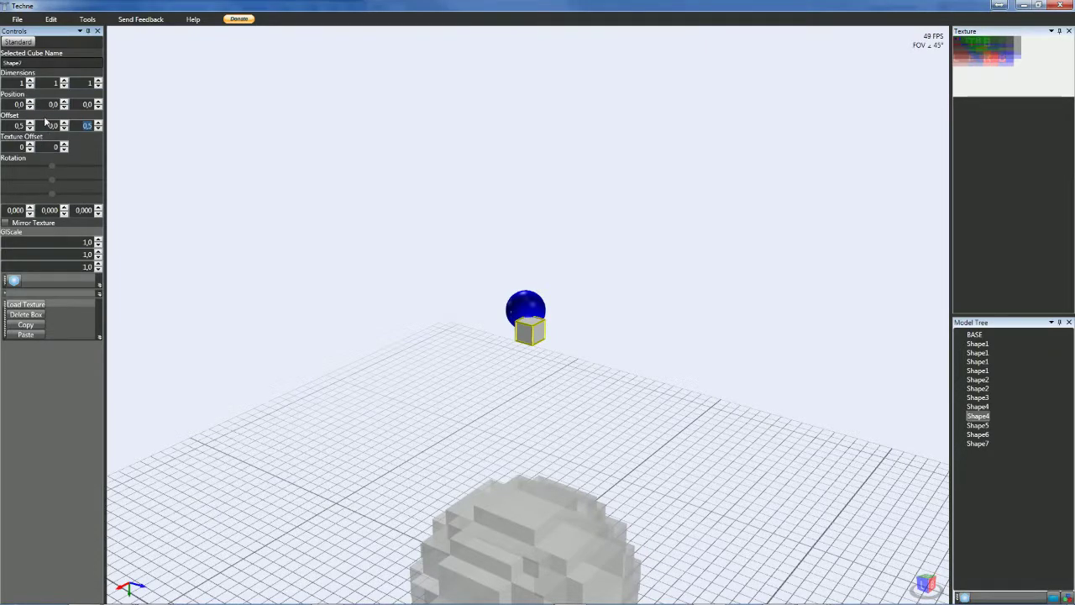
text(-0,5)
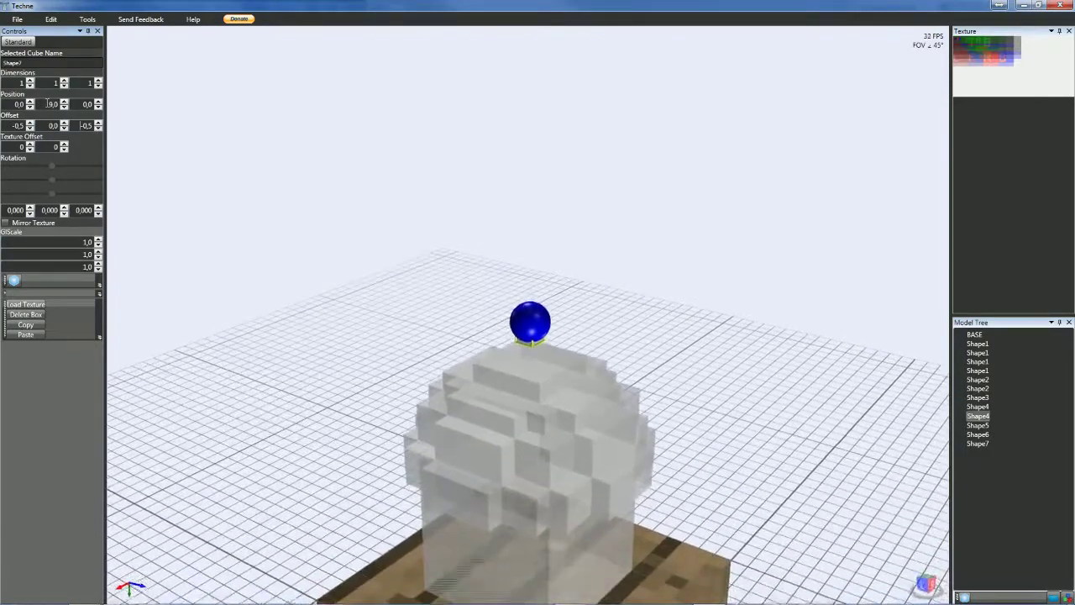
click(198, 238)
right_drag(199, 241, 657, 482)
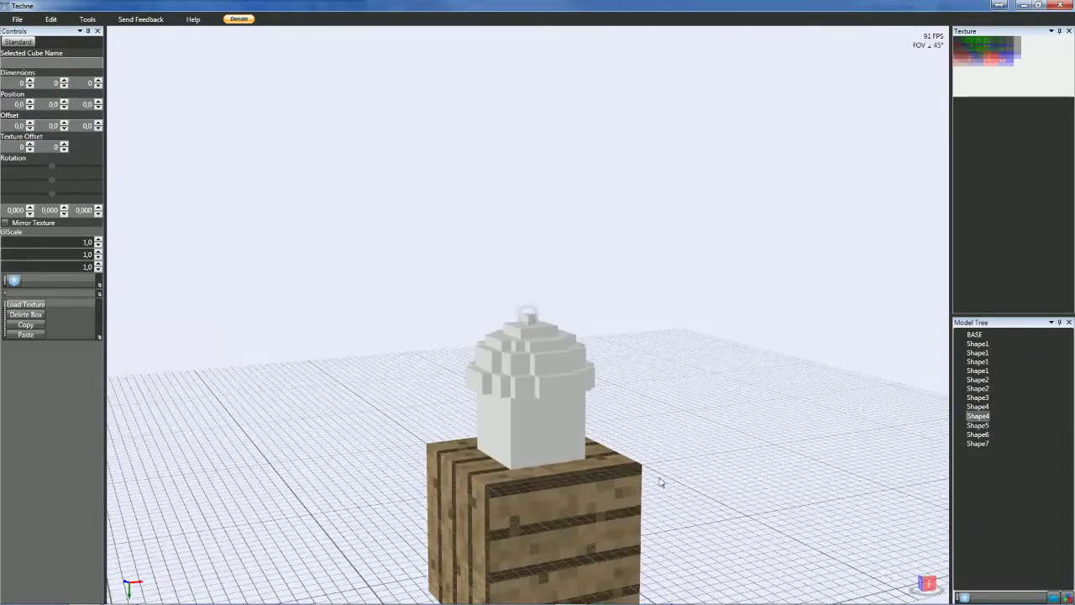
- Add a new flat box and size it 5 × 0 × 9
click(927, 583)
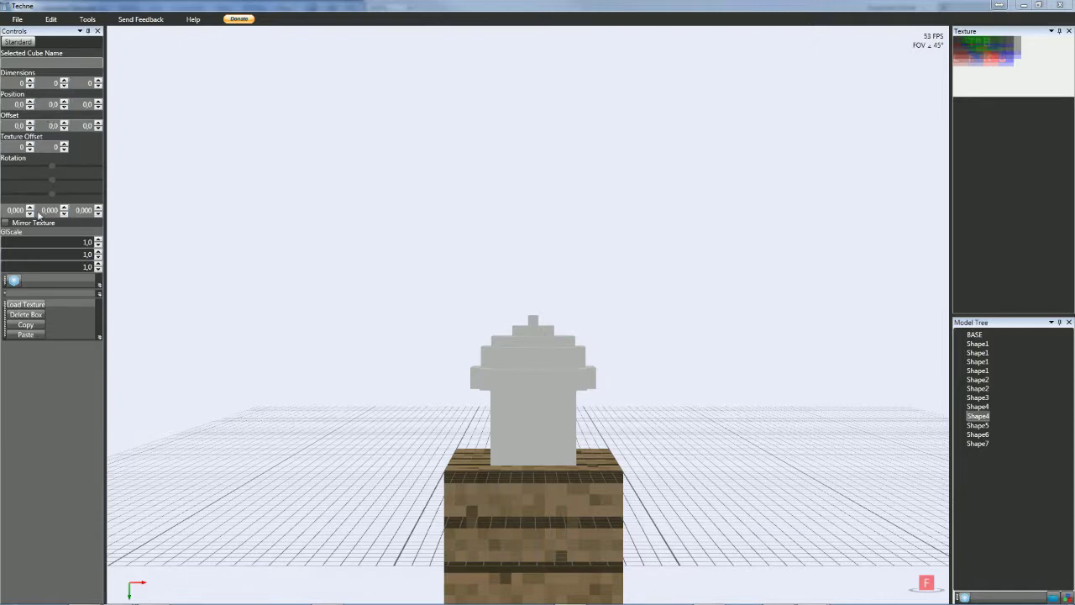
click(14, 281)
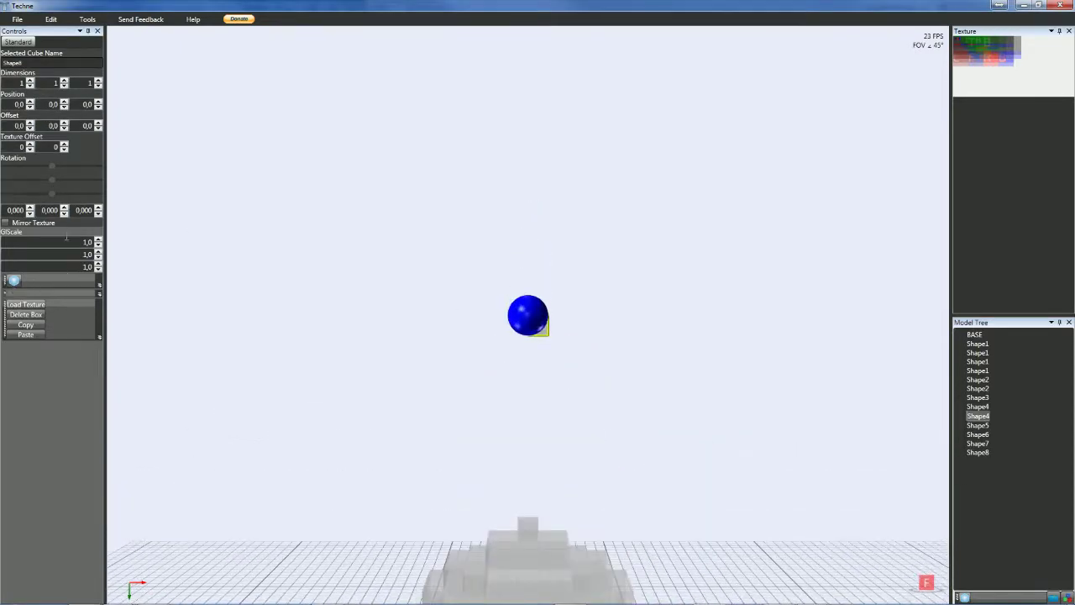
scroll(42, 82, down, 1)
scroll(6, 82, up, 3)
right_drag(307, 163, 298, 210)
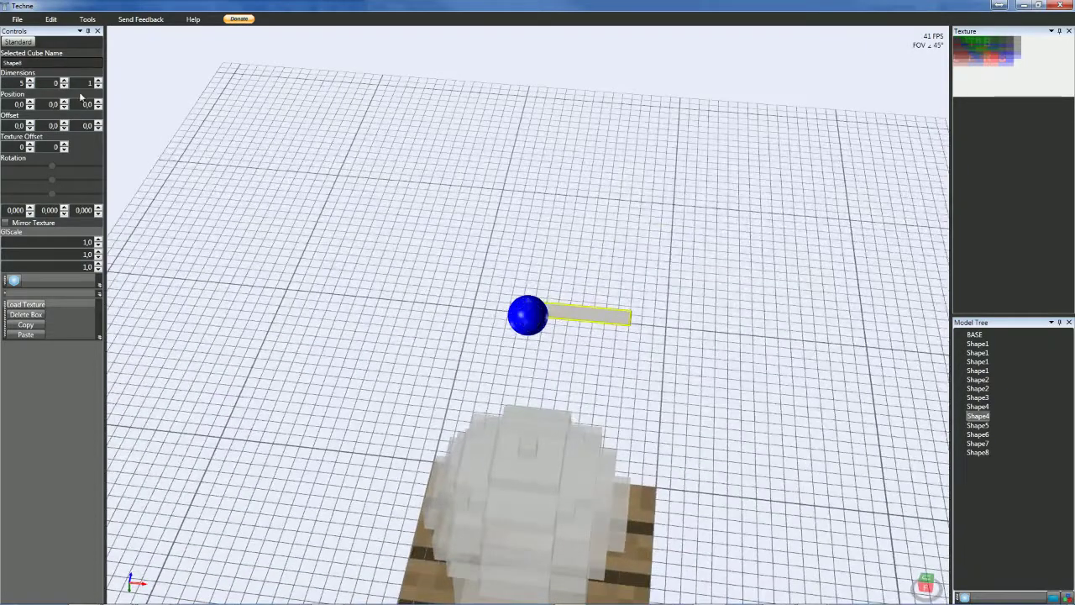
double_click(75, 82)
text(6)
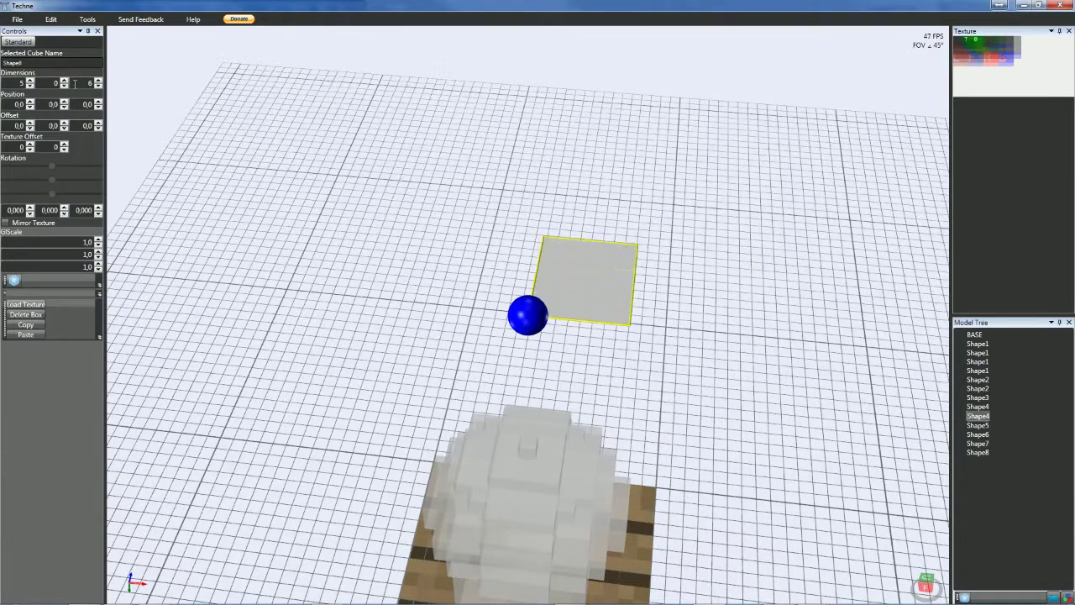
scroll(75, 84, up, 3)
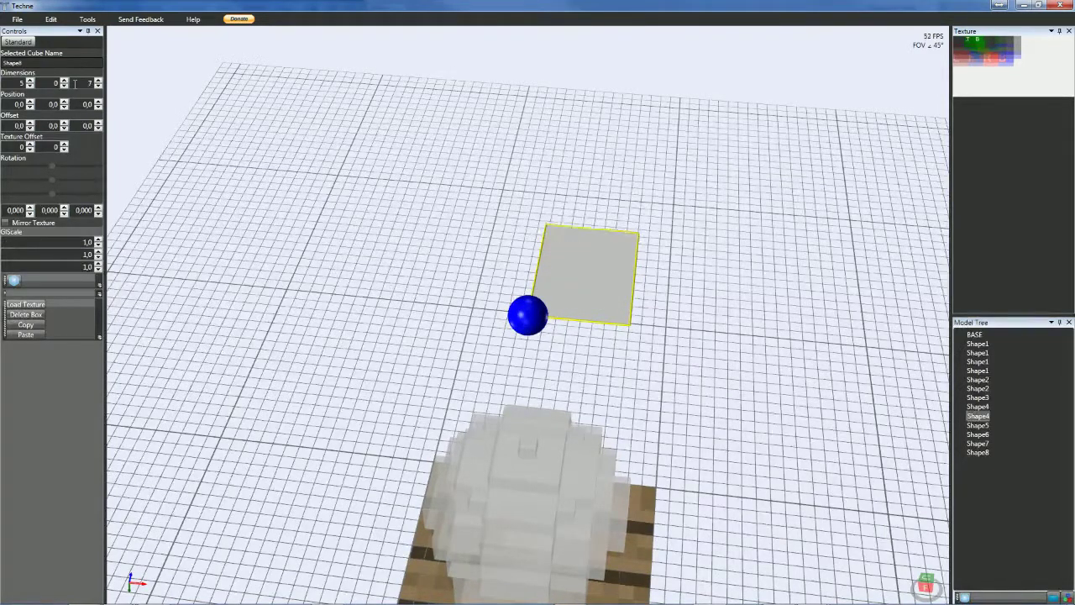
scroll(75, 84, down, 1)
scroll(75, 83, up, 1)
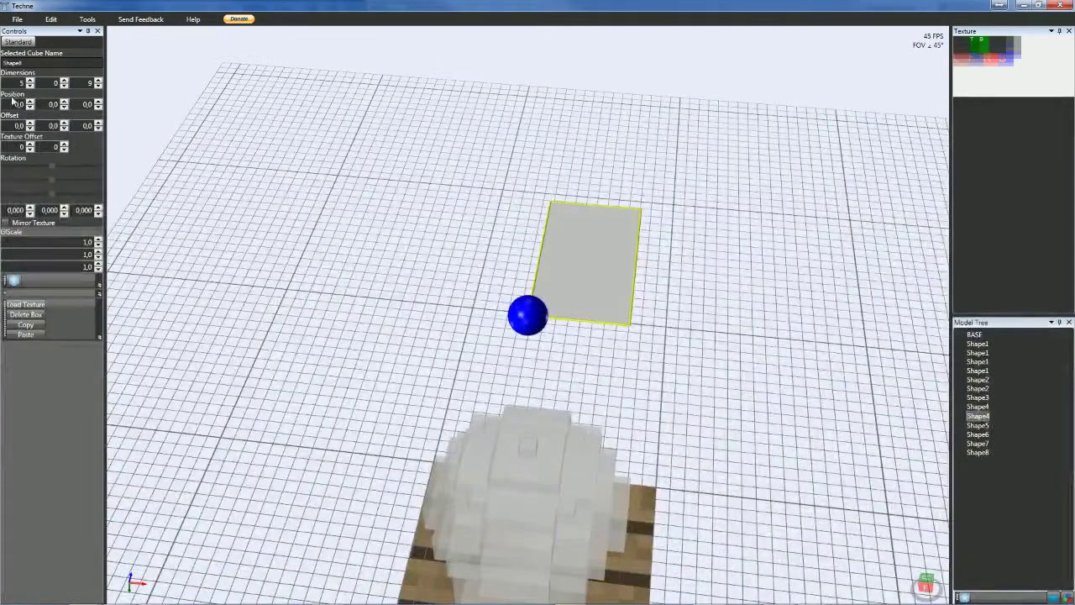
- Try shifting the flat box along the X axis, and return its X position to 0
scroll(11, 105, up, 3)
scroll(11, 104, down, 2)
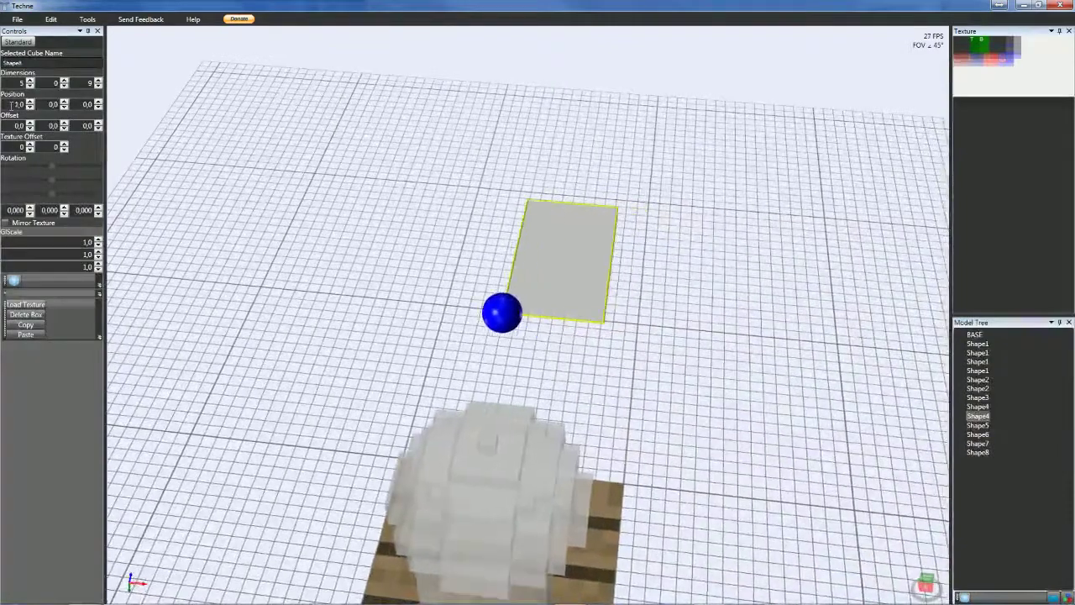
scroll(10, 105, down, 1)
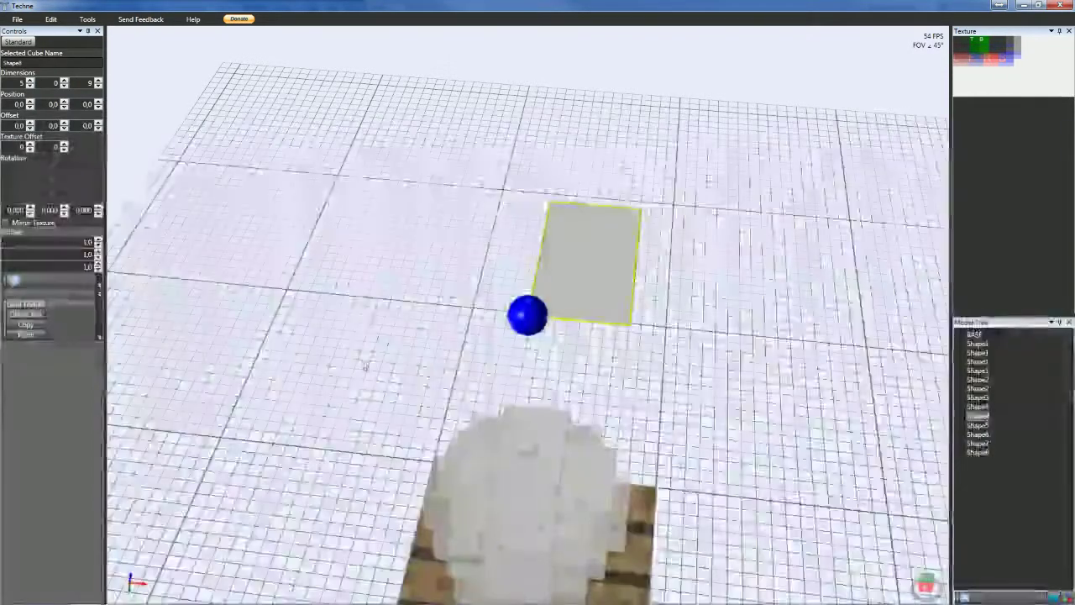
- Check the dimensions of the brim box at the front of the hat
right_drag(360, 403, 384, 320)
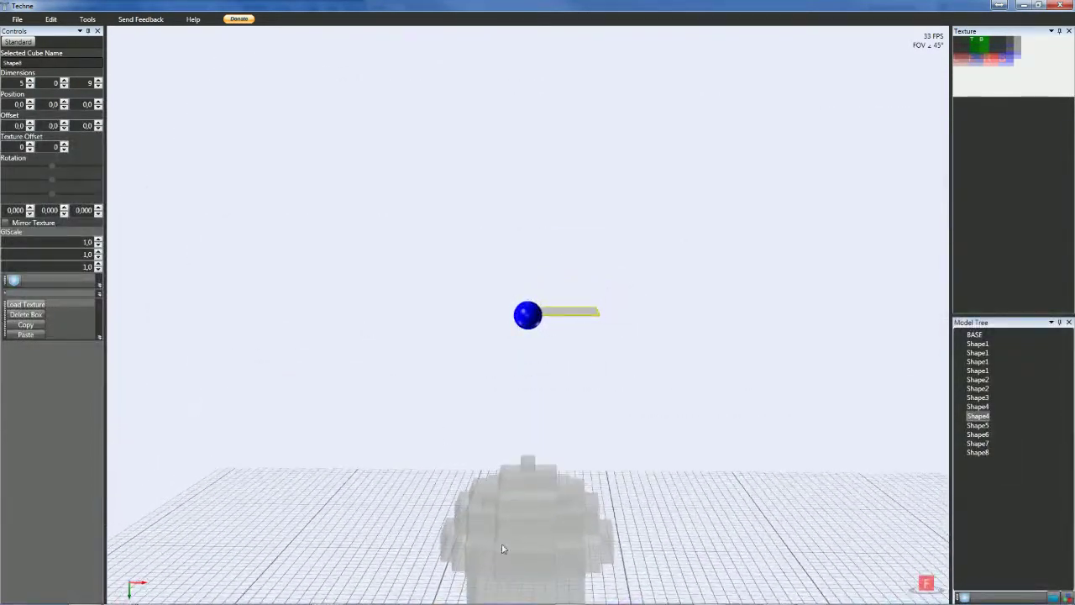
click(525, 563)
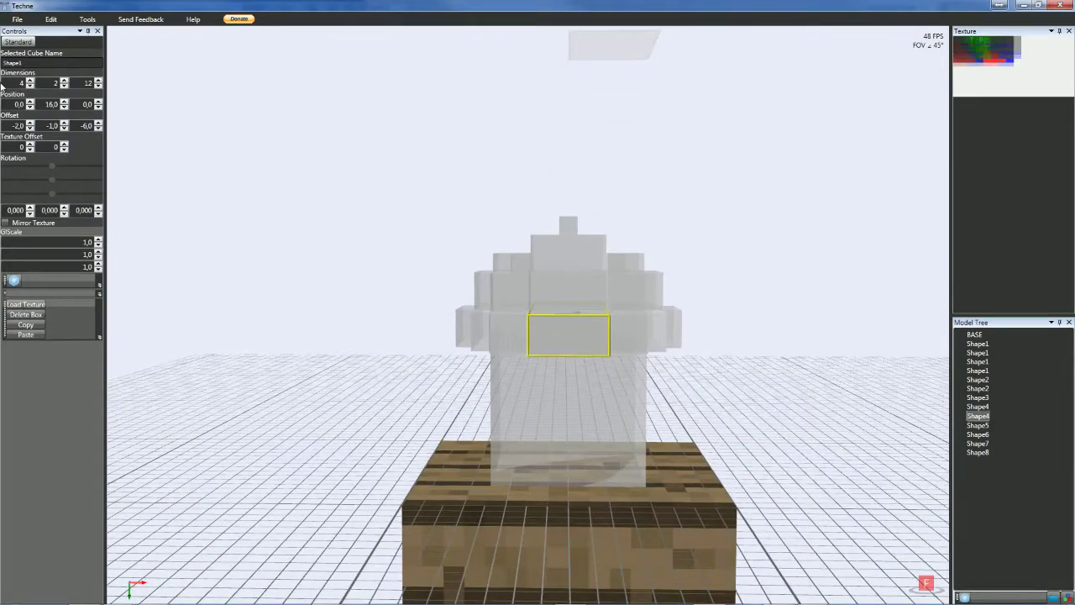
right_drag(378, 94, 380, 139)
scroll(433, 88, down, 3)
- Narrow the flat visor box to a width of 4, with X offset -2 and Z offset -9
click(587, 63)
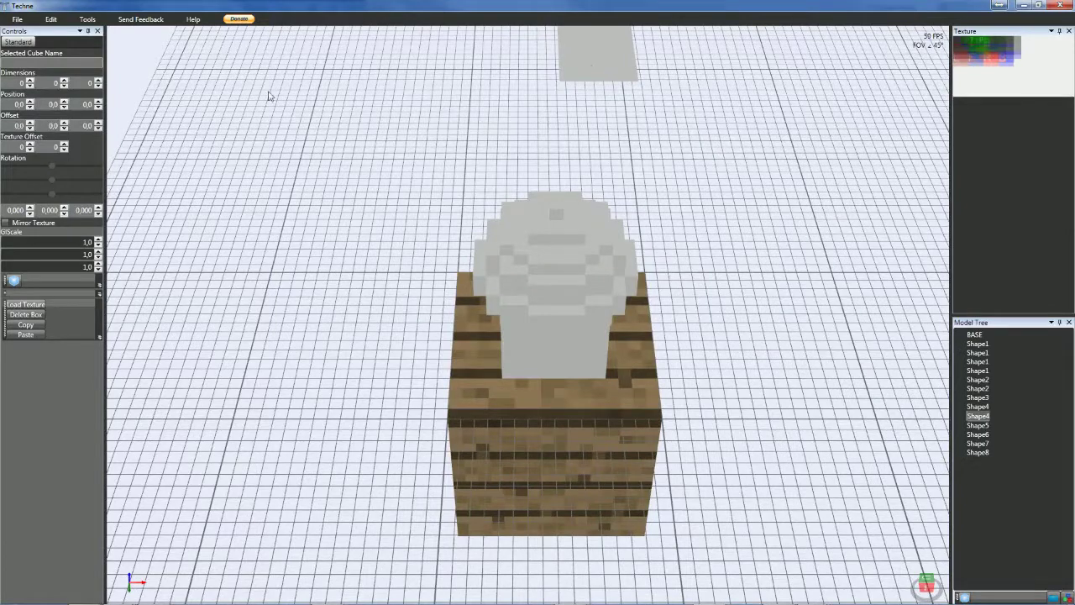
click(623, 79)
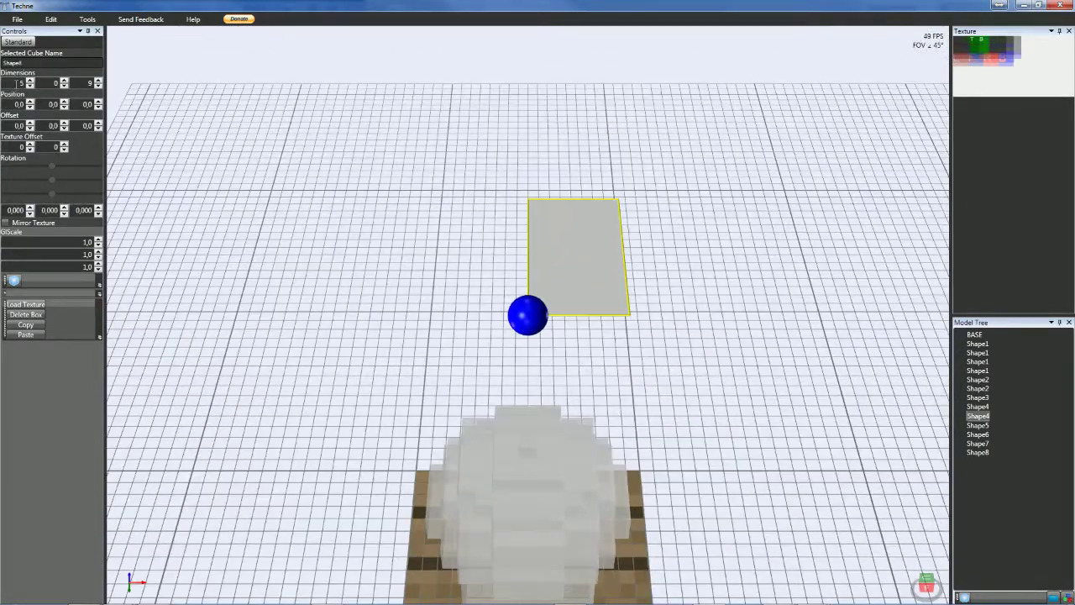
scroll(16, 84, down, 1)
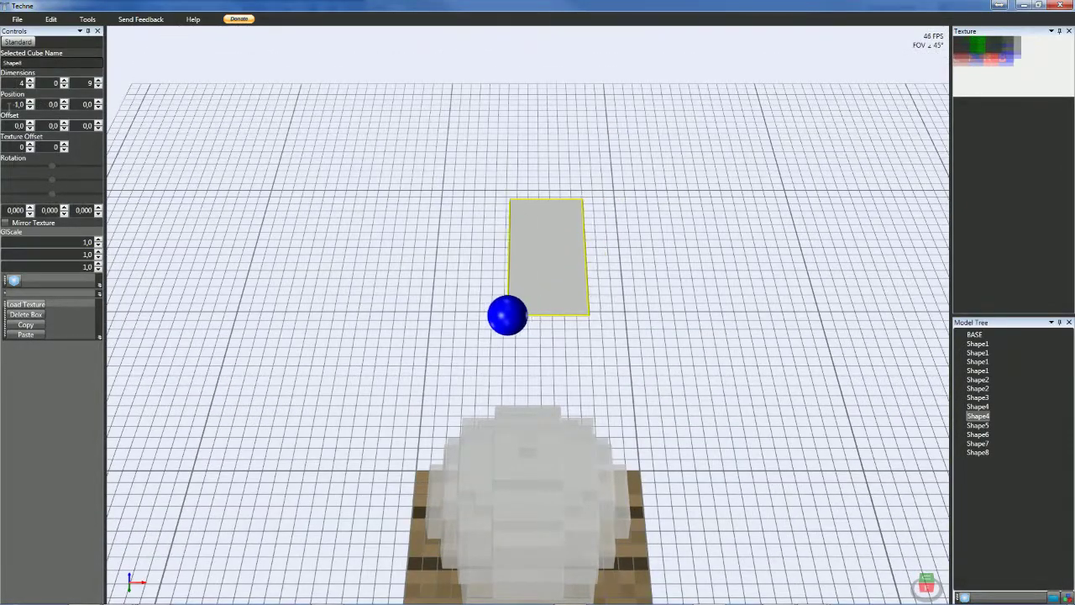
scroll(8, 107, down, 1)
scroll(10, 106, up, 1)
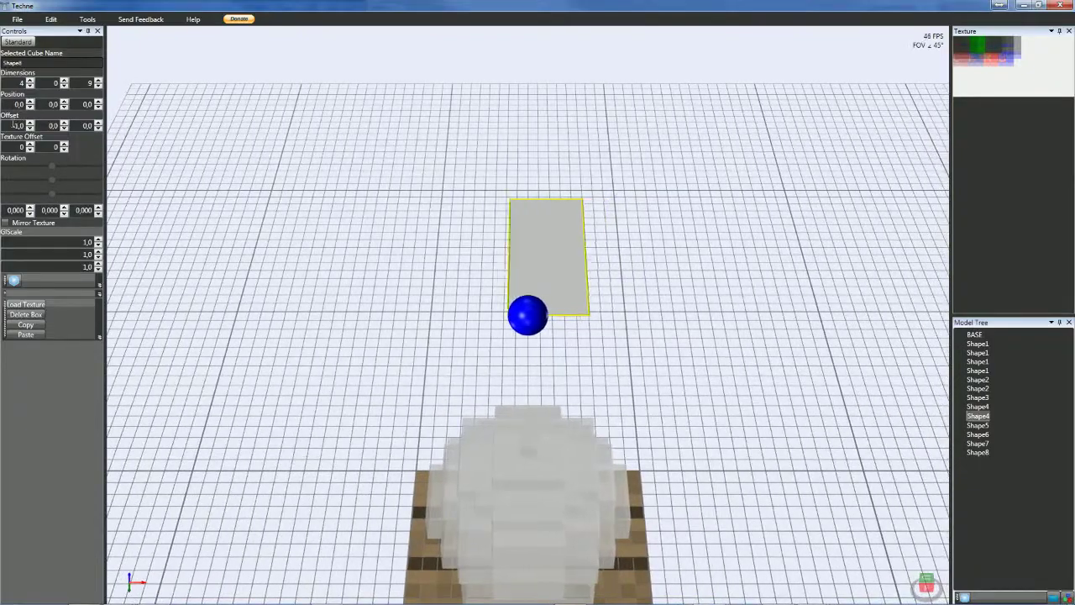
scroll(13, 124, down, 2)
scroll(73, 126, up, 2)
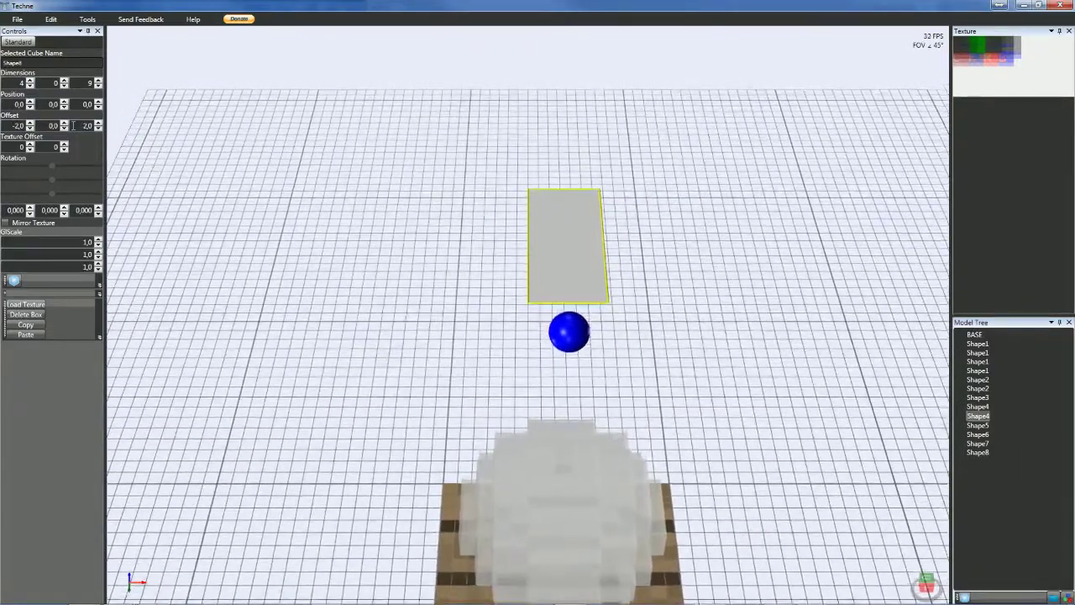
scroll(73, 126, down, 12)
scroll(73, 125, up, 2)
- Move the flat visor to Y position 16 and Z position -6, at the front of the hat's brim
scroll(73, 125, down, 1)
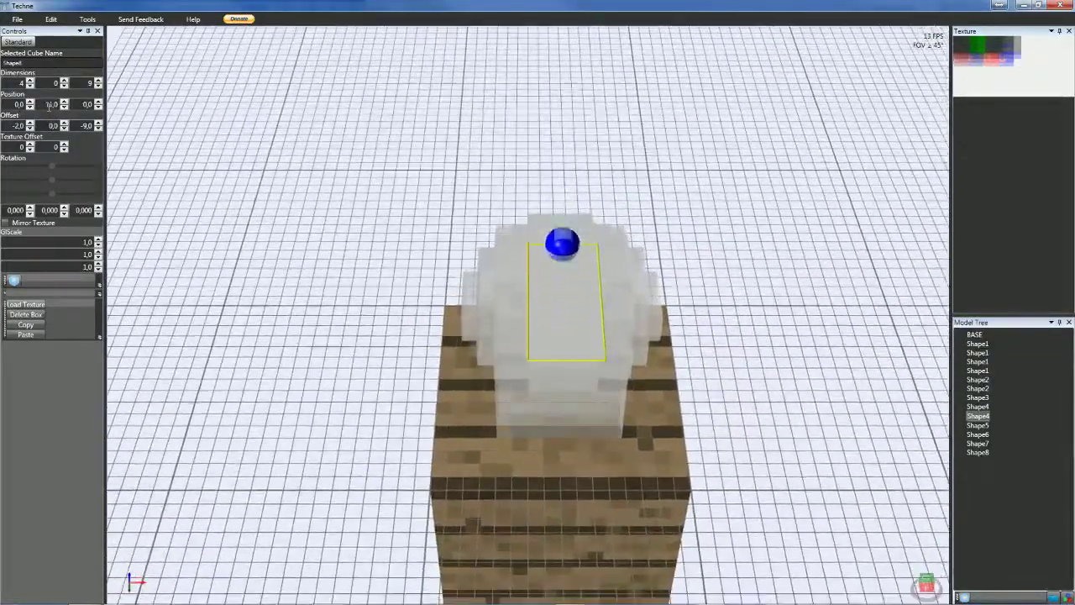
scroll(49, 107, up, 1)
right_drag(249, 240, 258, 189)
scroll(50, 105, up, 3)
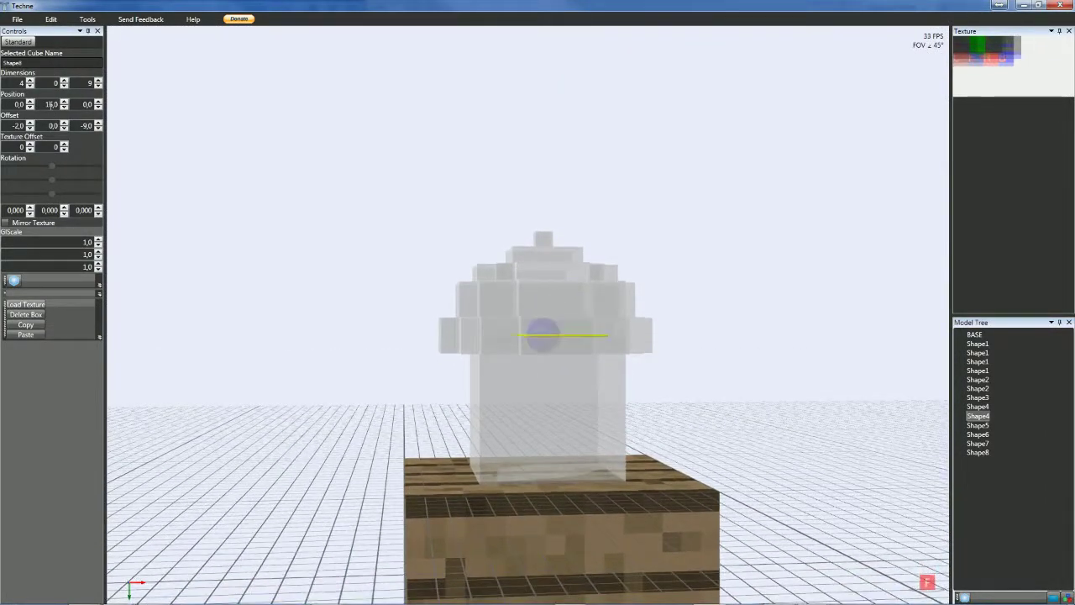
scroll(50, 104, up, 1)
right_drag(198, 282, 323, 297)
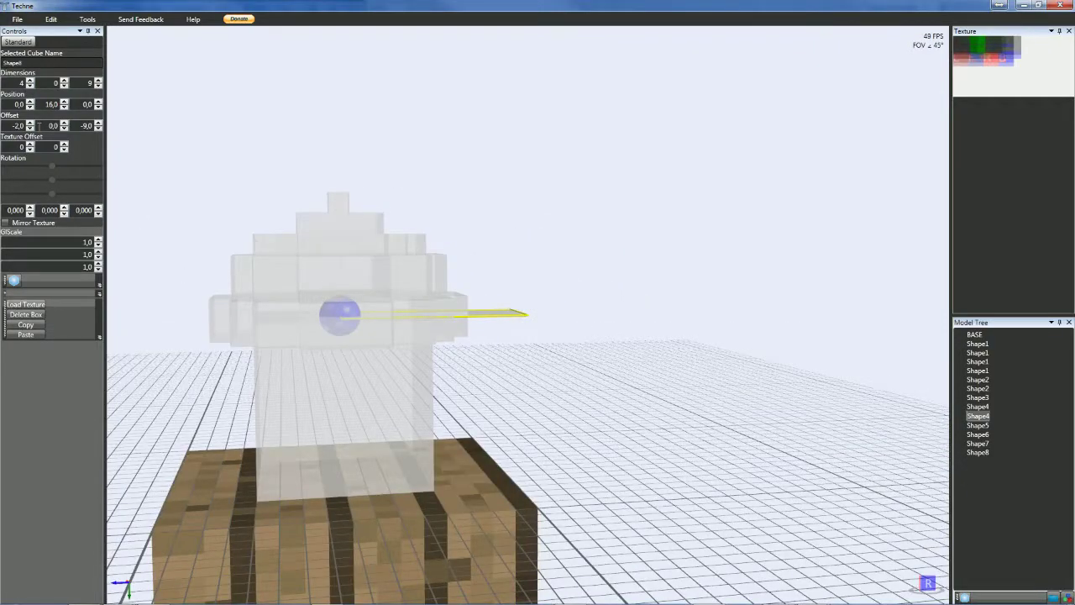
scroll(78, 104, down, 6)
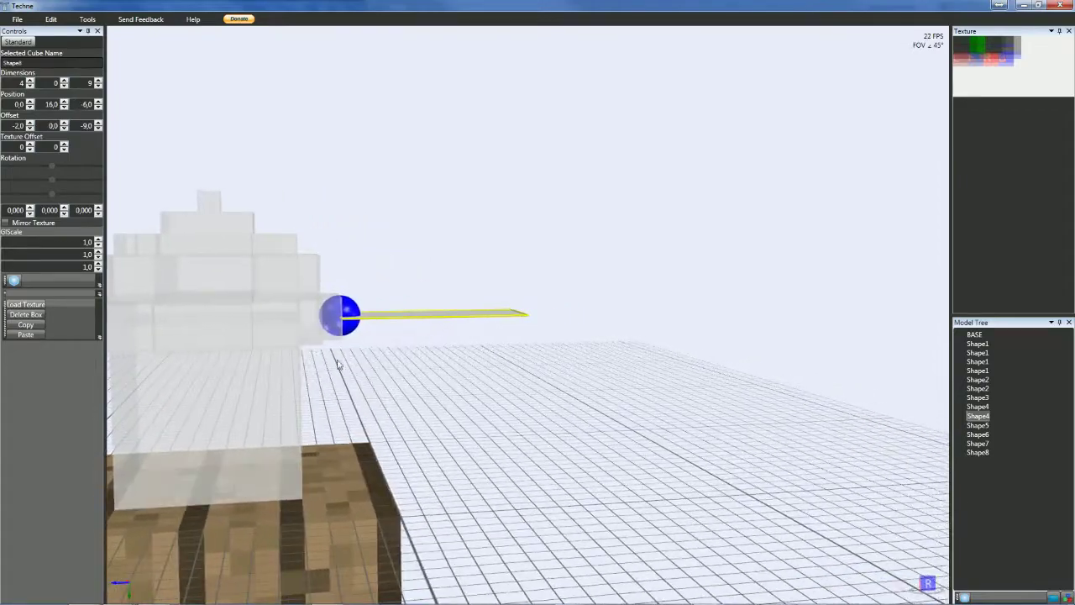
- Examine the visor's length and its fit against the front of the hat from several angles
click(400, 365)
right_drag(400, 364, 376, 399)
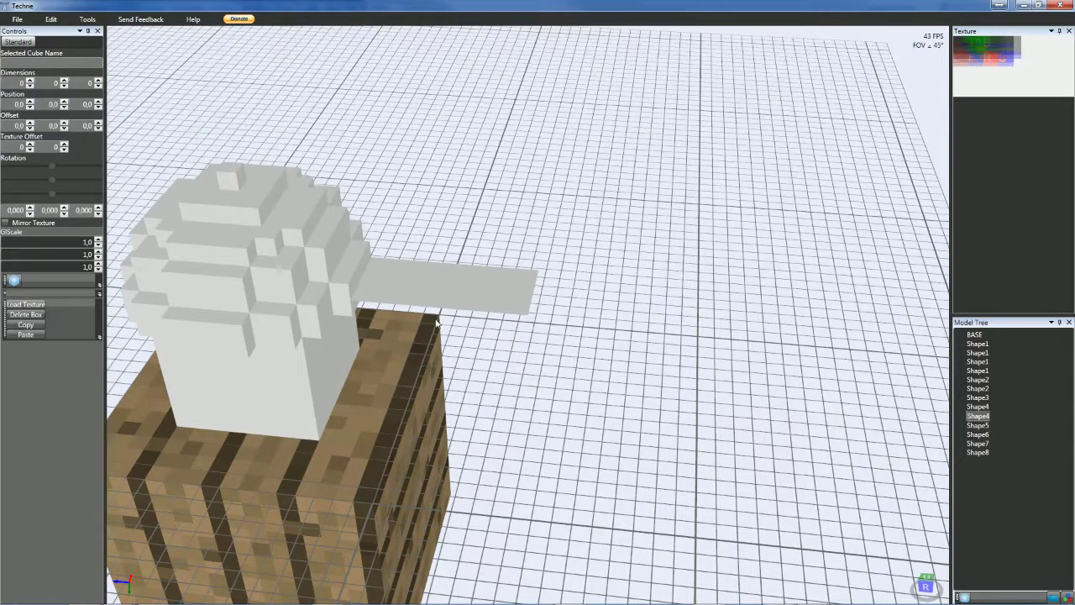
mouse_move(454, 379)
right_down()
mouse_move(438, 354)
mouse_move(451, 363)
mouse_move(427, 385)
mouse_move(440, 382)
right_up()
click(487, 306)
click(454, 364)
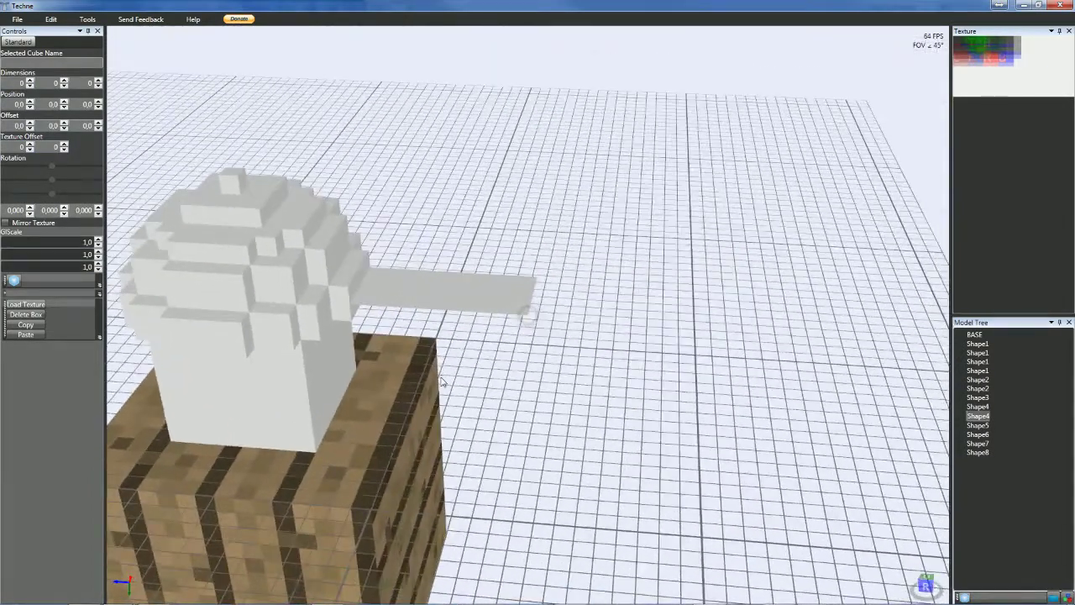
click(279, 377)
click(674, 393)
mouse_move(675, 393)
right_down()
mouse_move(648, 393)
mouse_move(658, 395)
right_up()
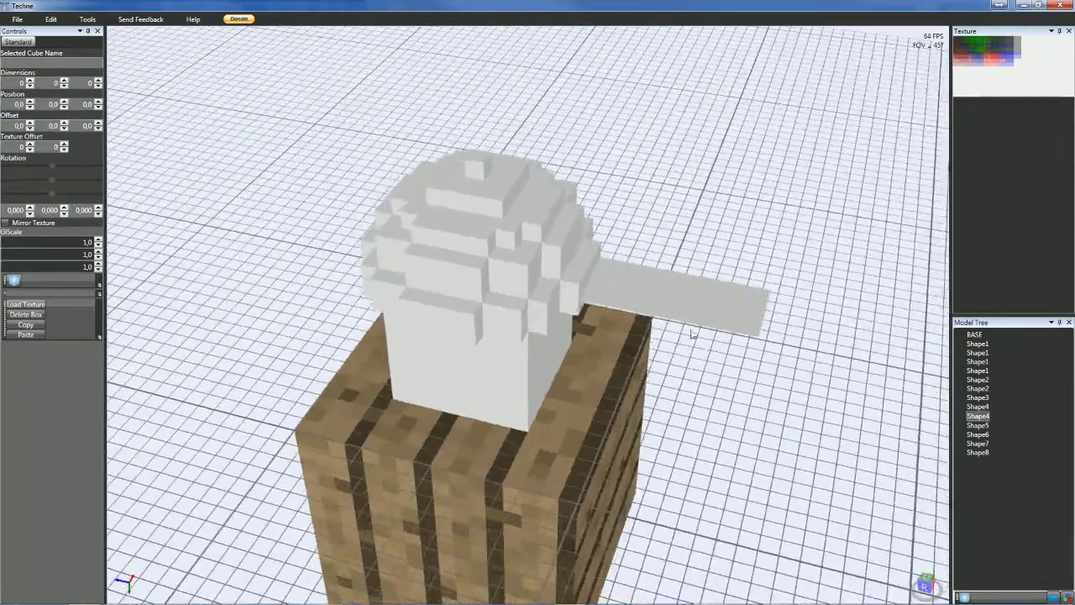
- Shorten the visor to a Z dimension of 7 and set its Z offset to -7 so it meets the brim
click(696, 316)
middle_drag(597, 323, 383, 304)
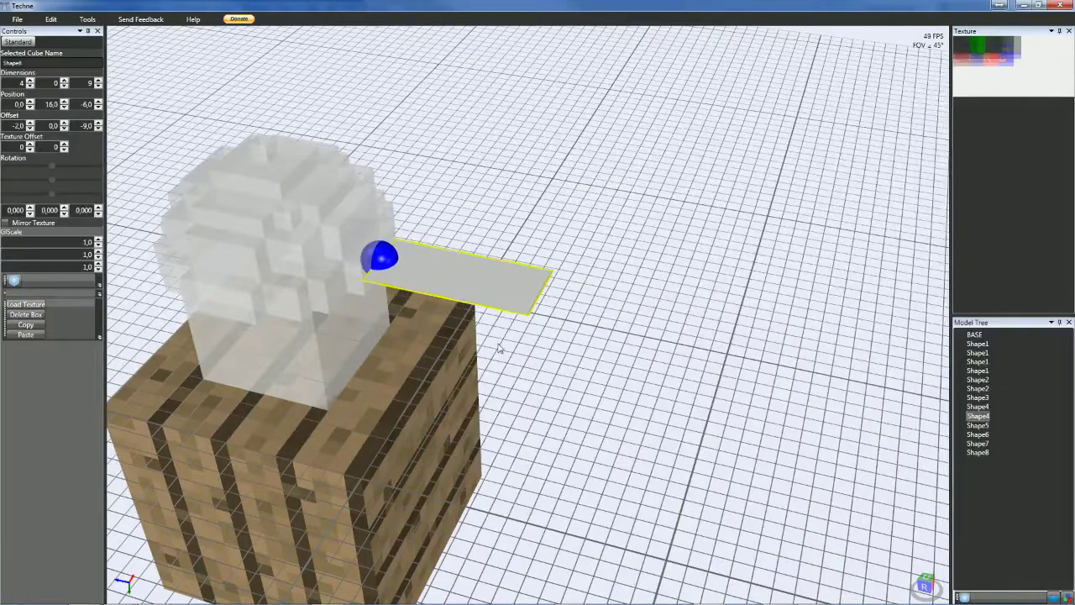
right_drag(494, 325, 425, 367)
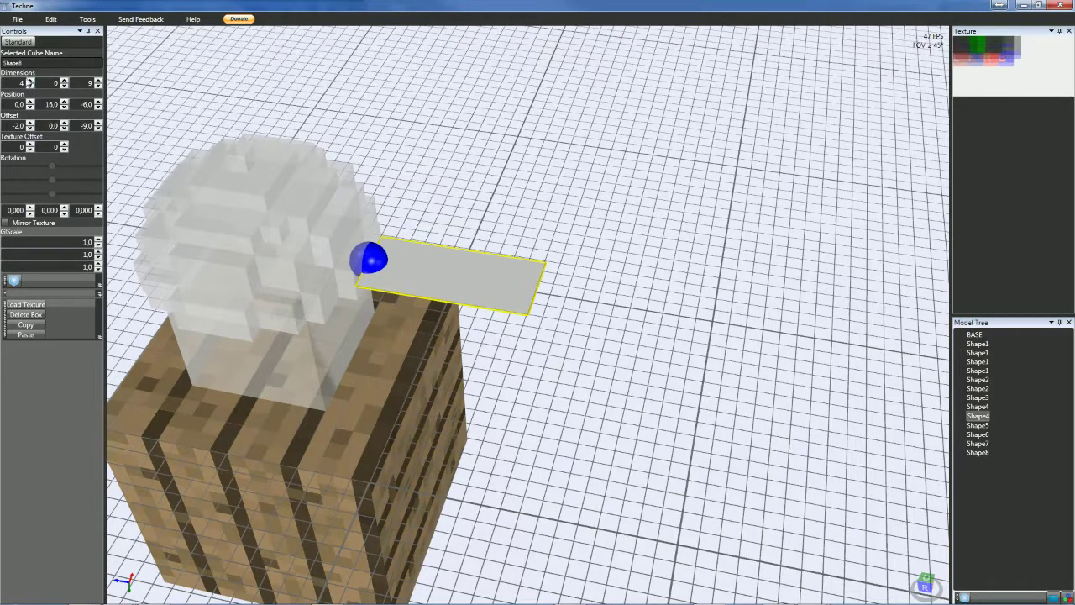
scroll(85, 84, down, 1)
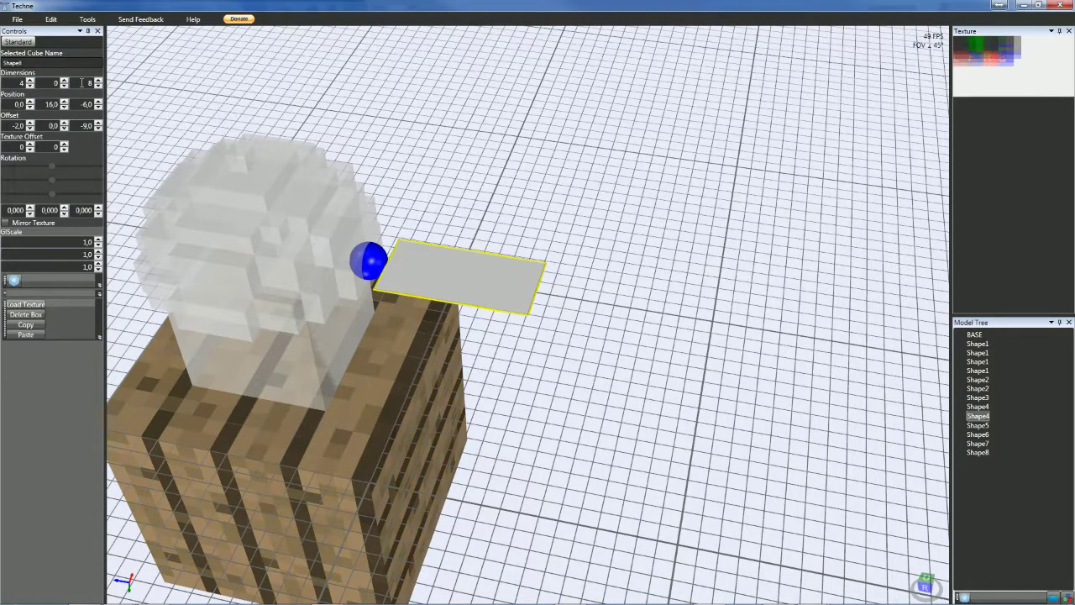
key(BackSpace)
text(7)
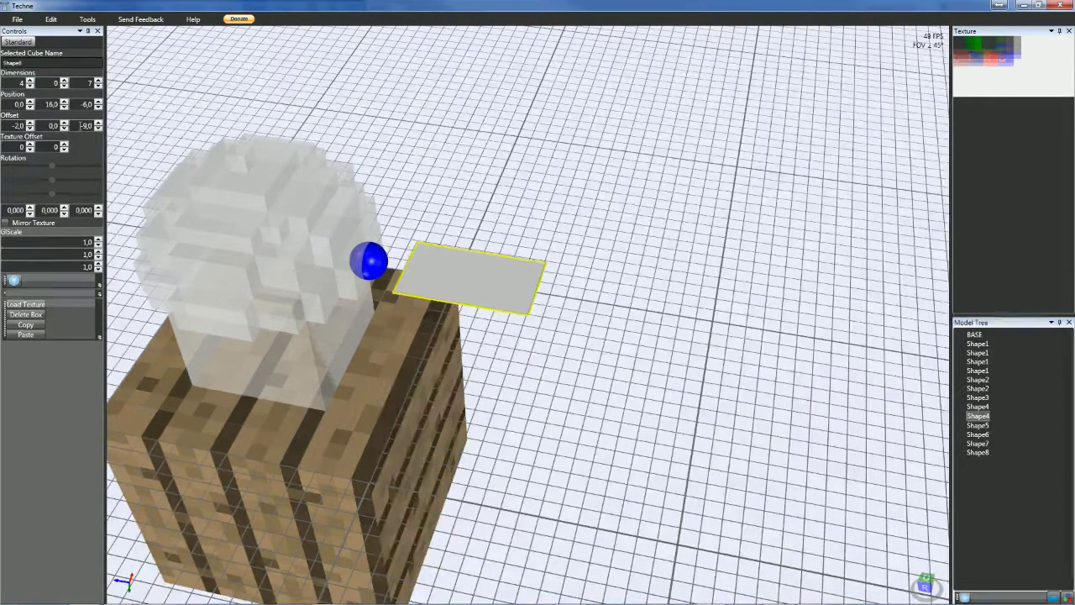
scroll(80, 126, down, 1)
scroll(81, 126, up, 3)
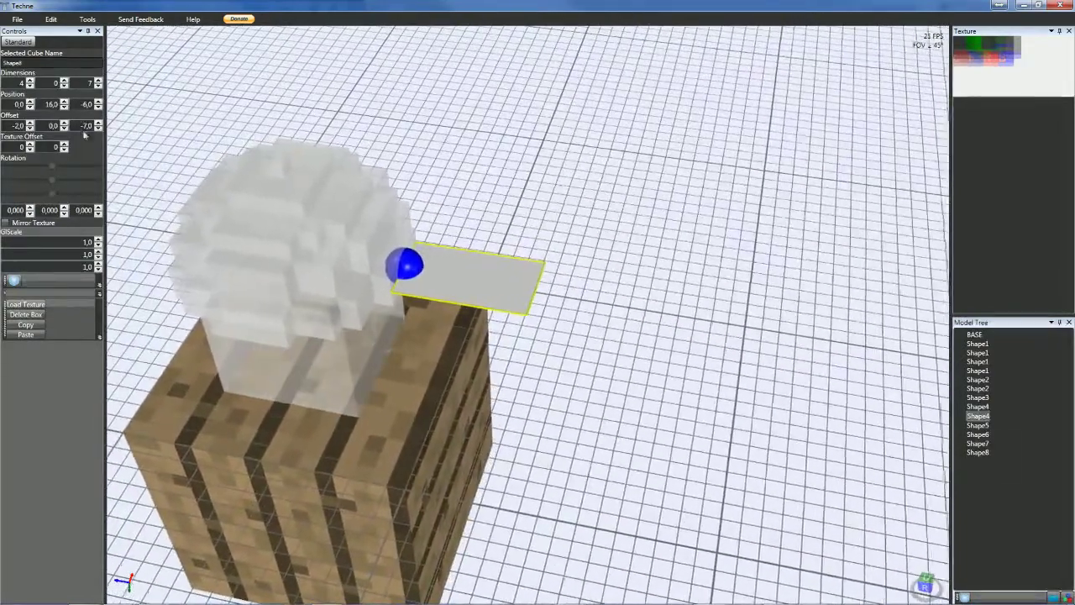
click(589, 338)
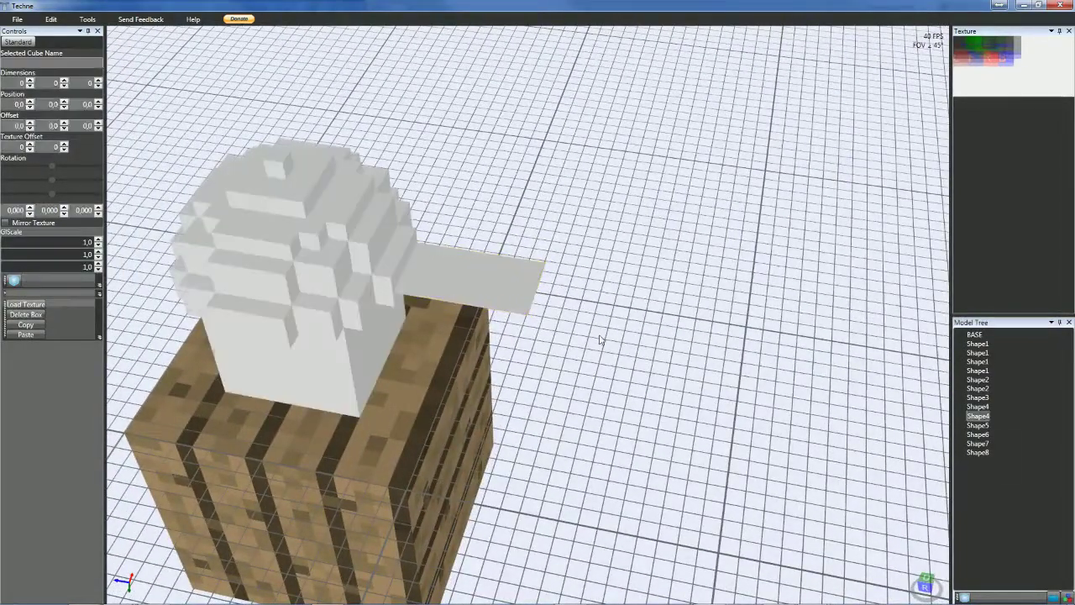
right_drag(586, 345, 530, 335)
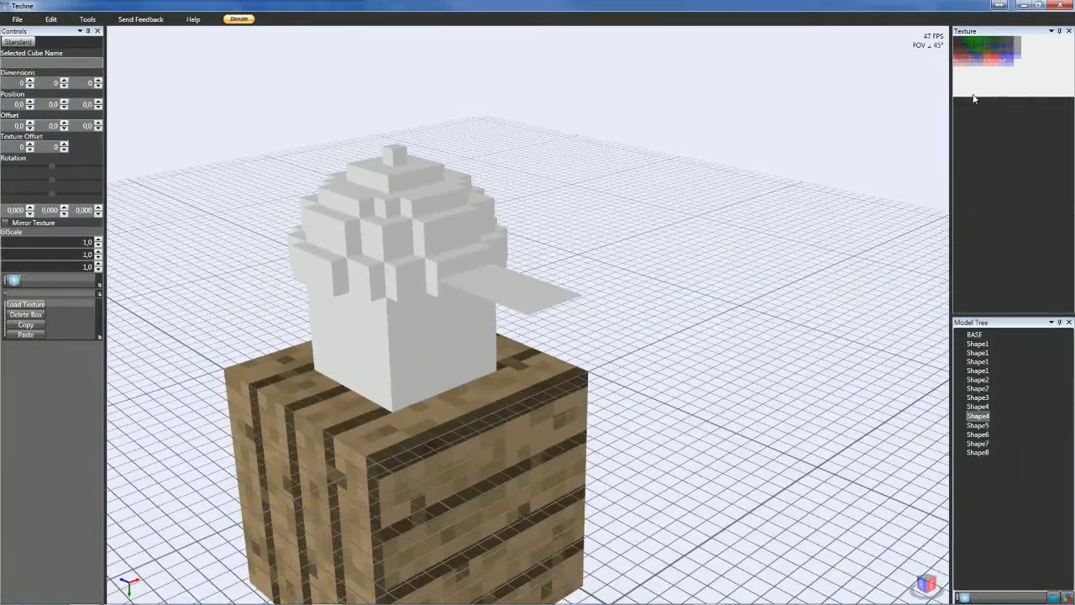
- Set the project's texture size to 128 wide by 64 high, and enlarge the texture preview
click(50, 19)
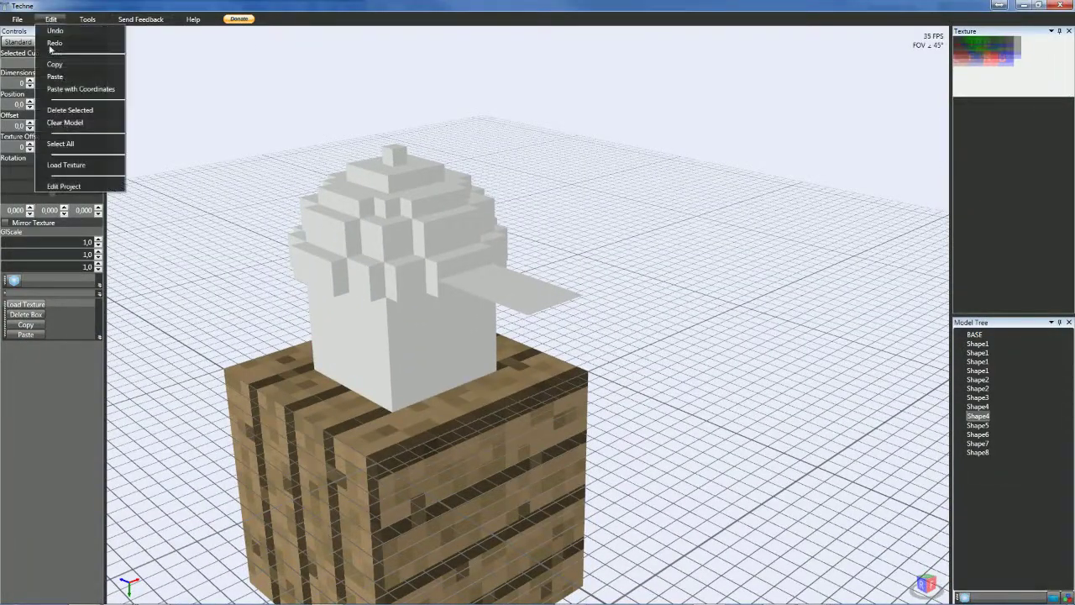
click(71, 188)
click(527, 317)
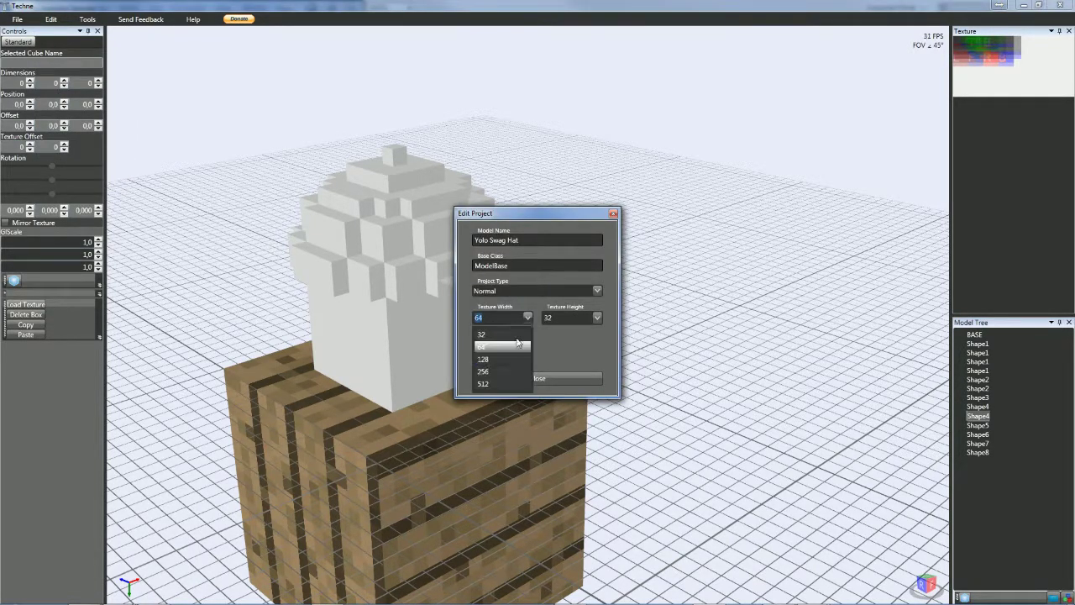
click(504, 356)
click(597, 317)
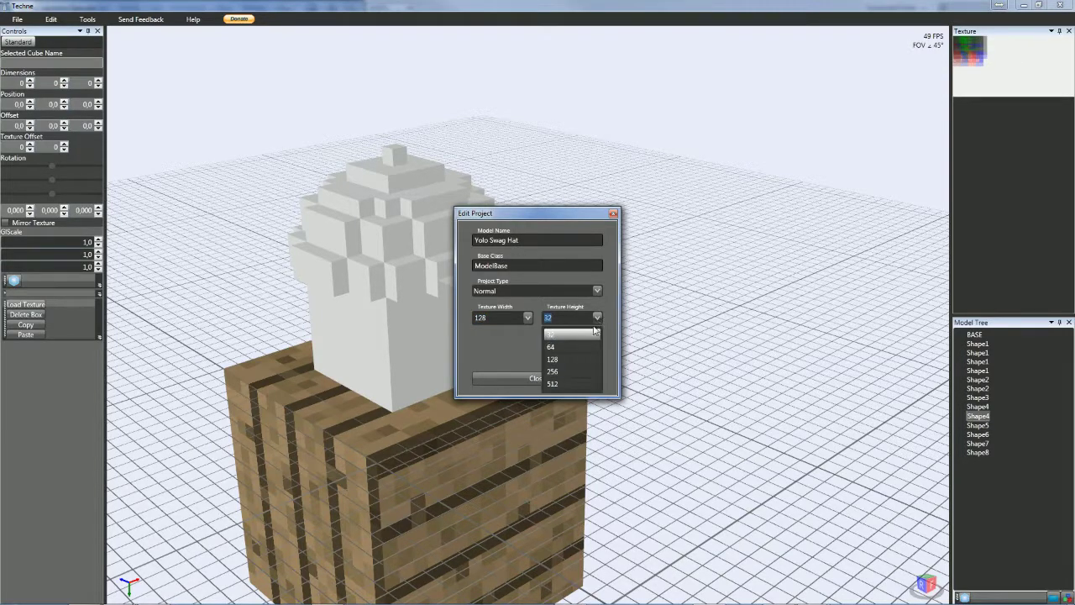
click(576, 348)
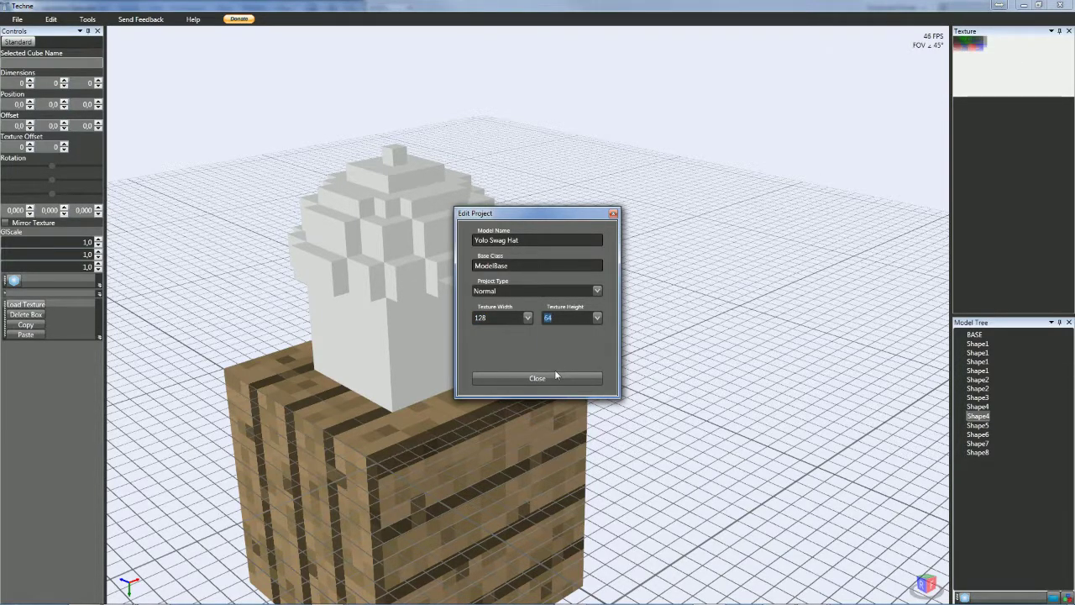
click(554, 378)
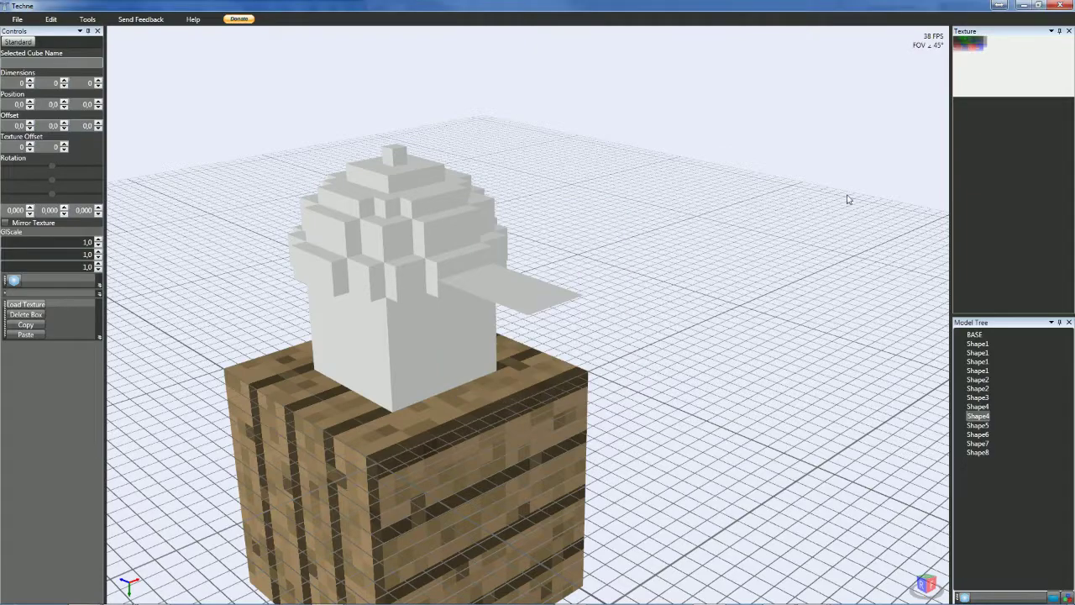
drag(949, 83, 753, 83)
drag(754, 122, 849, 122)
- Shorten the visor further to a Z dimension of 5 and set its Z offset to -5, keeping Z position -6
mouse_move(595, 274)
right_down()
mouse_move(554, 319)
mouse_move(538, 290)
mouse_move(554, 263)
right_up()
click(511, 303)
middle_drag(511, 303, 483, 354)
right_drag(479, 351, 467, 371)
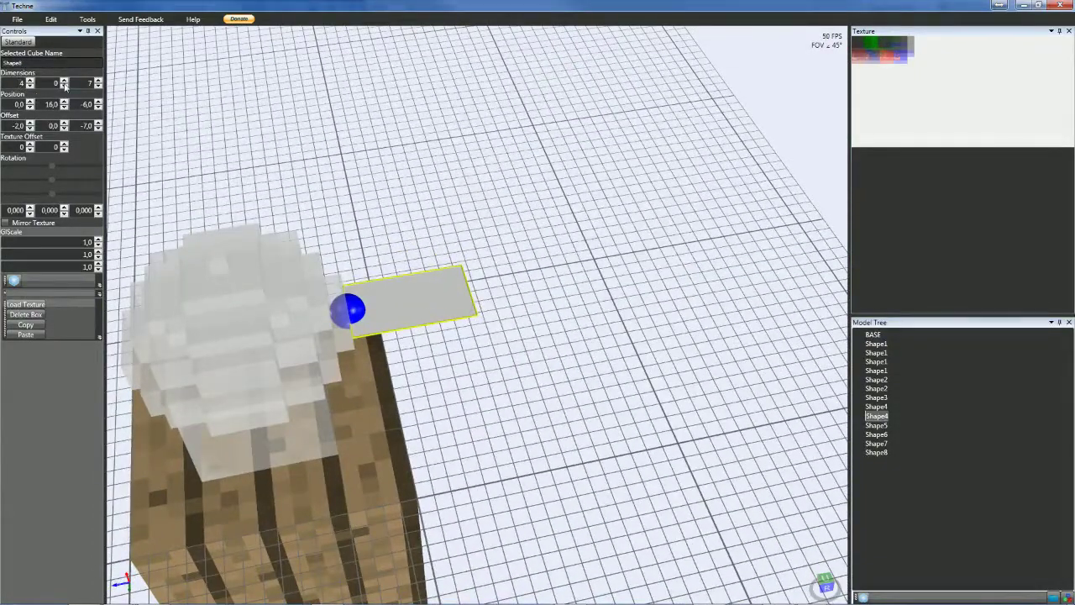
scroll(81, 83, down, 1)
scroll(81, 83, down, 1)
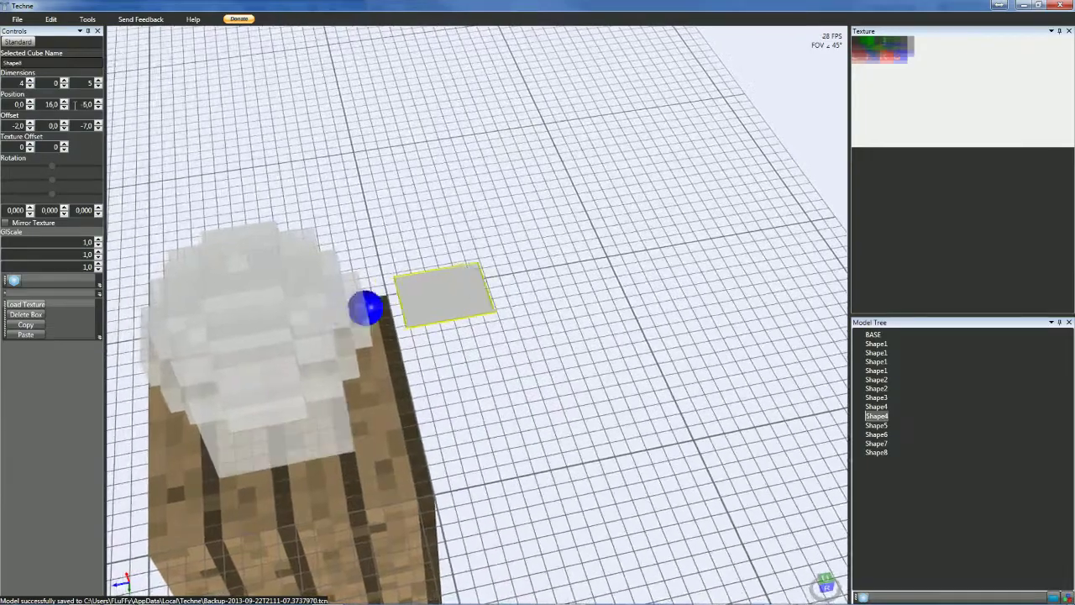
scroll(77, 125, up, 2)
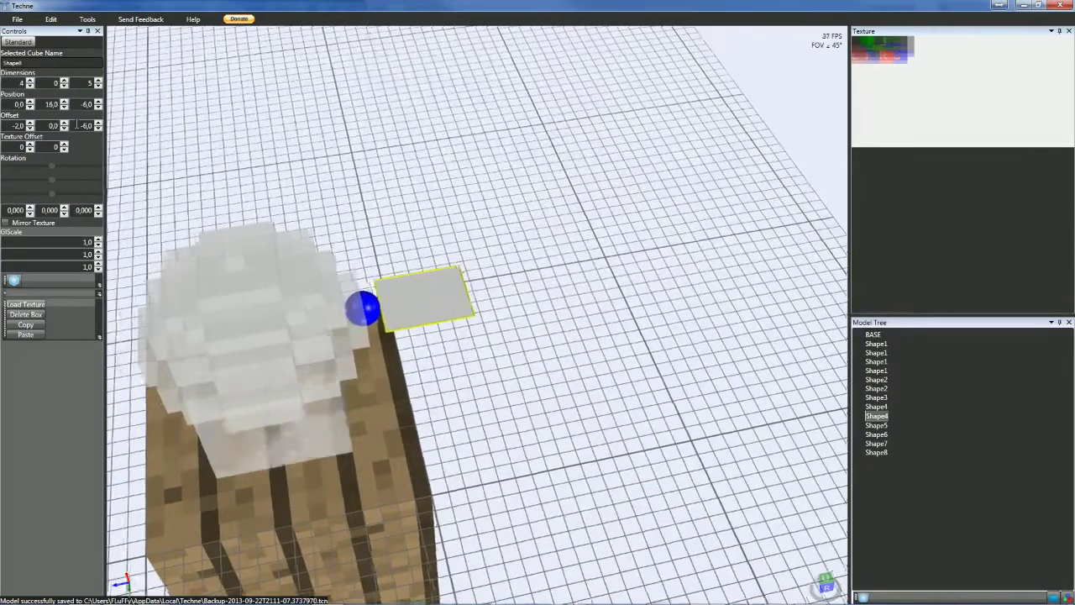
click(543, 290)
mouse_move(547, 318)
right_down()
mouse_move(481, 301)
mouse_move(454, 269)
mouse_move(446, 311)
mouse_move(552, 311)
right_up()
- Duplicate the visor box in place and select the copy
click(529, 308)
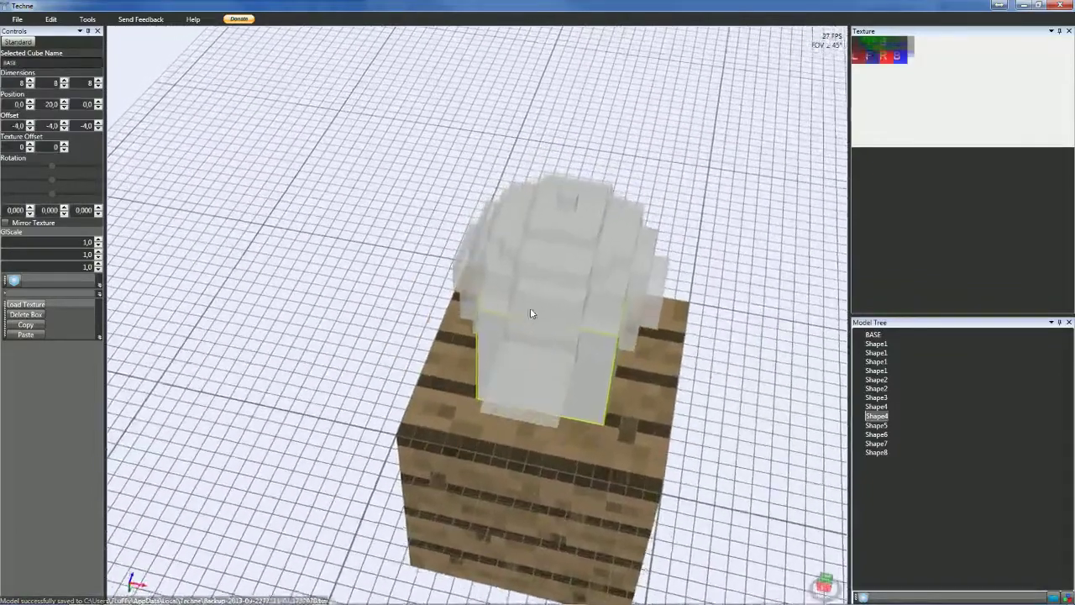
click(529, 400)
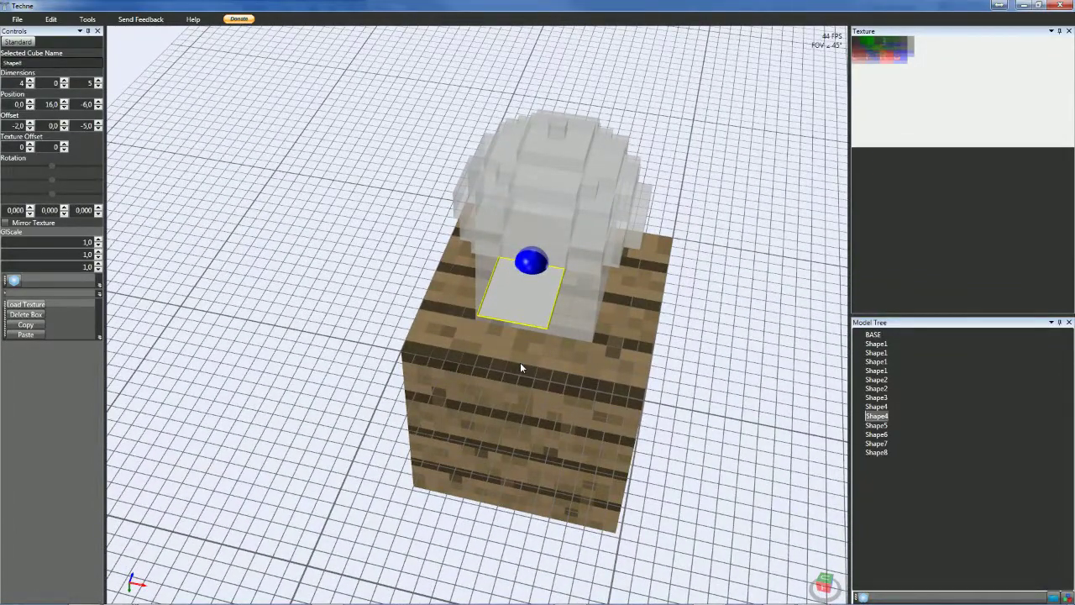
key(ctrl+v)
click(881, 461)
right_drag(598, 464, 618, 418)
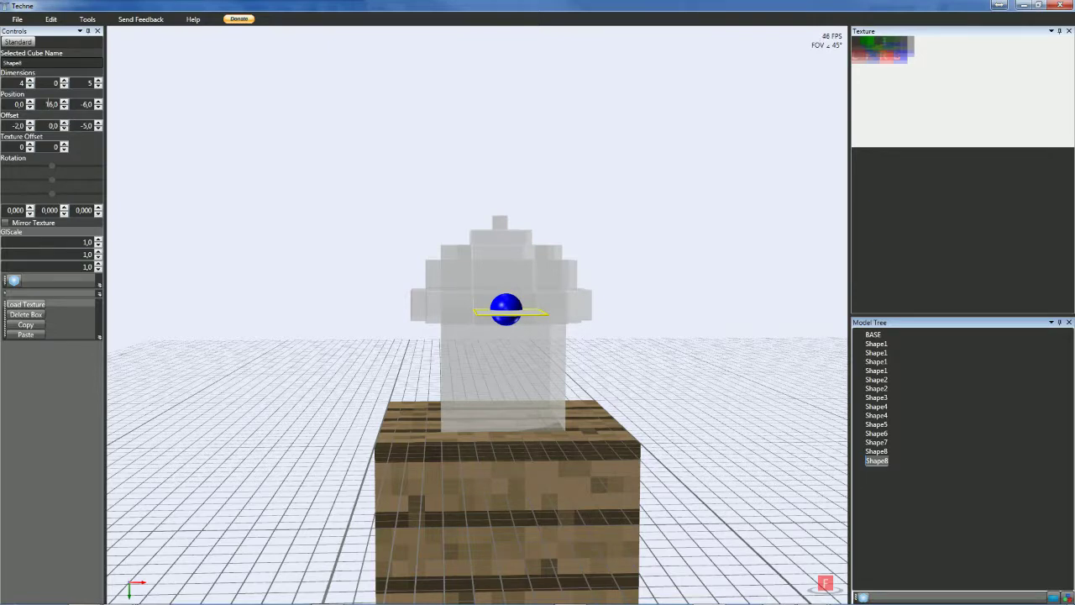
- Shift the copied visor box sideways to X position -2
drag(53, 125, 27, 126)
text(-1)
scroll(44, 124, up, 1)
scroll(18, 103, down, 3)
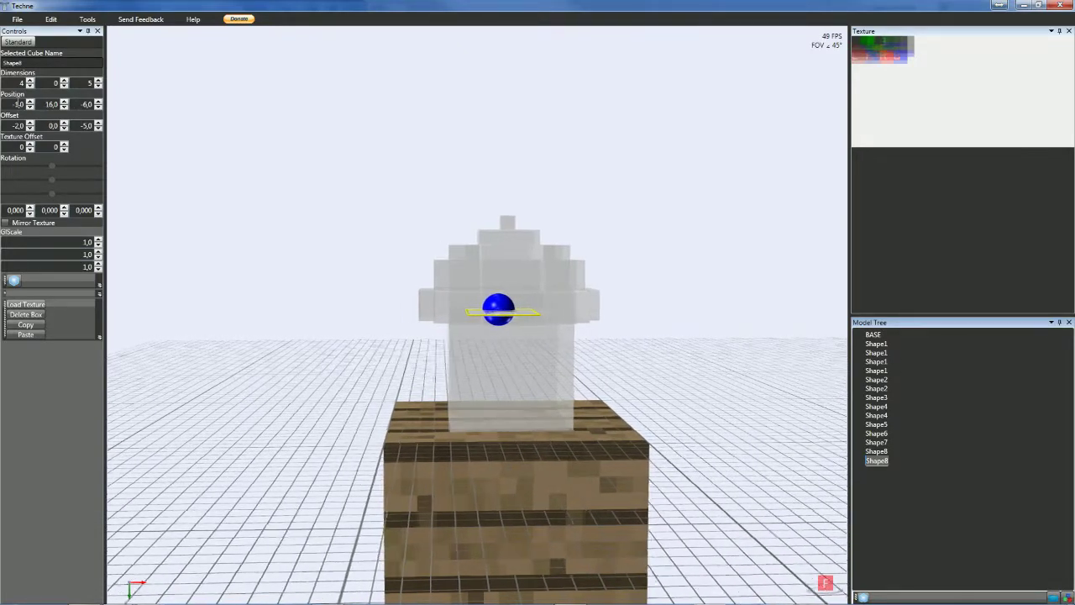
scroll(19, 103, up, 1)
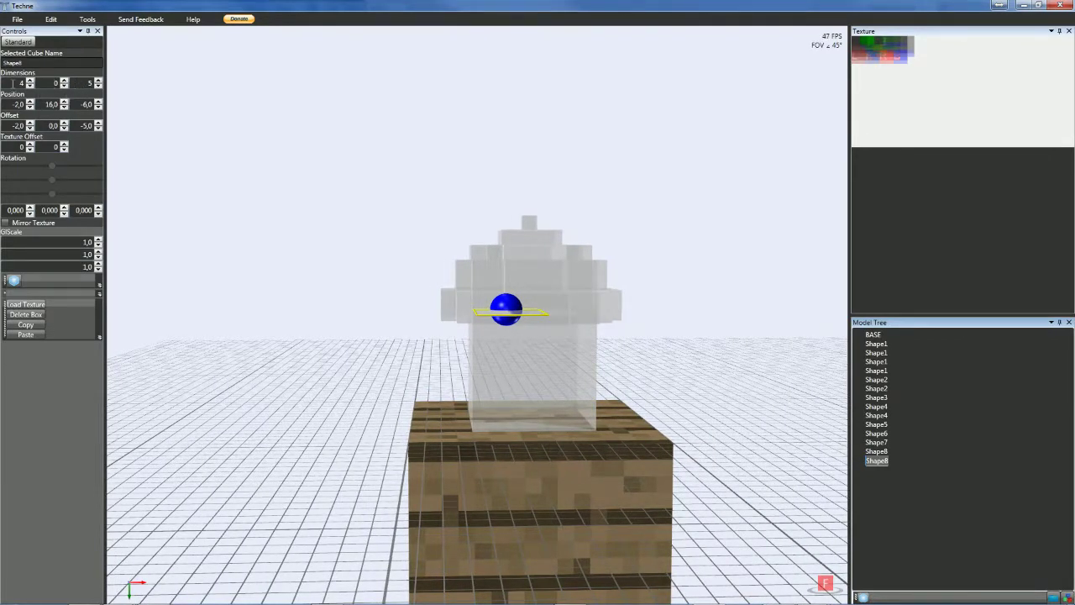
- Narrow the copied visor piece to a width of 2 and rotate it -18 degrees about Z as a sloping side flap
scroll(13, 82, down, 1)
scroll(44, 210, up, 1)
scroll(45, 210, down, 1)
scroll(86, 210, down, 3)
scroll(86, 211, down, 15)
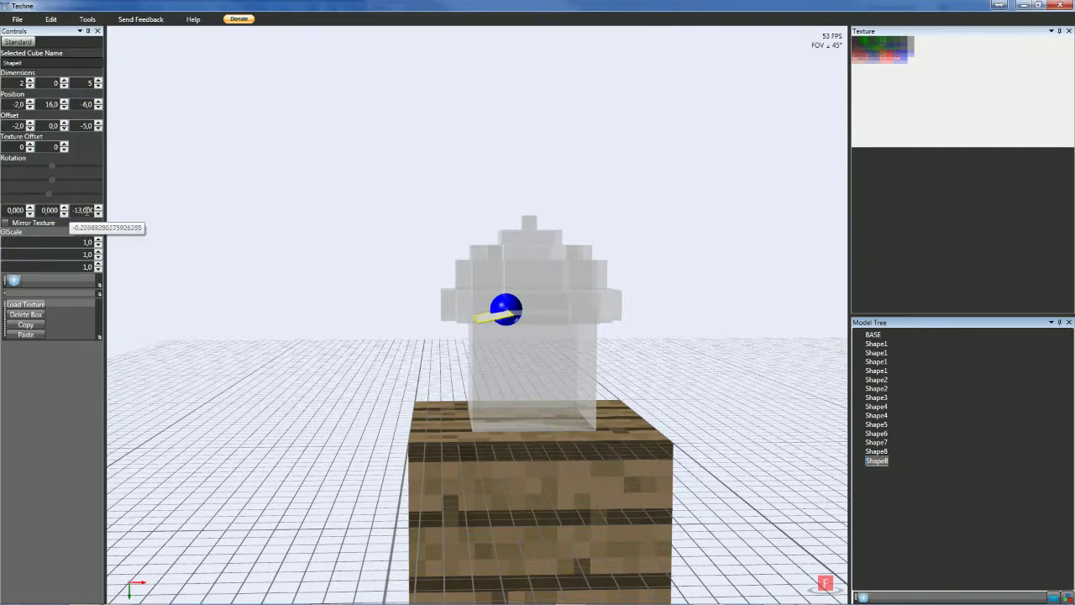
click(369, 331)
right_drag(407, 362, 533, 412)
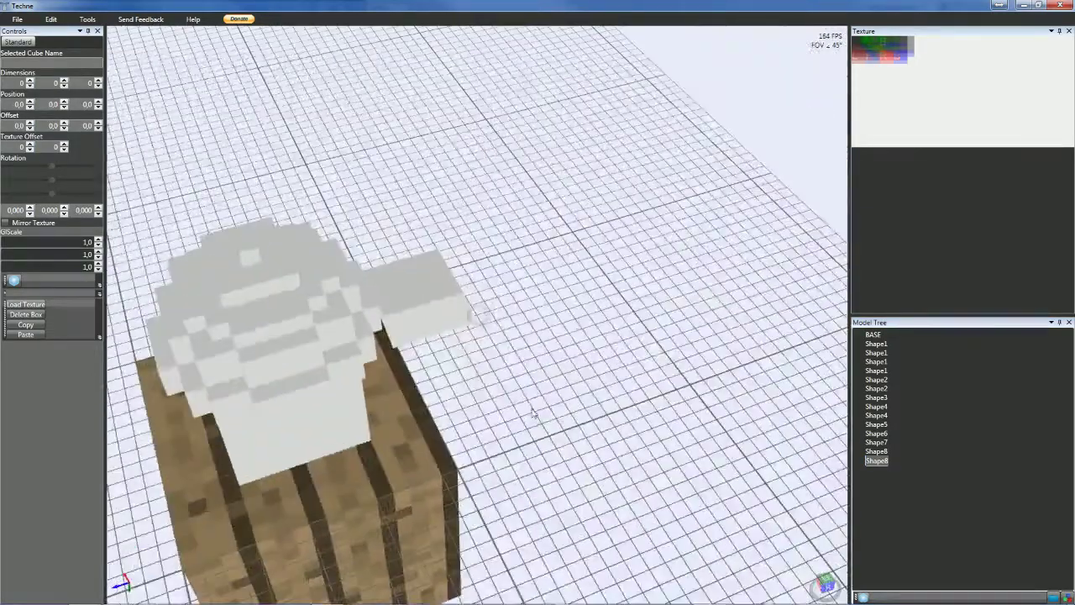
click(430, 328)
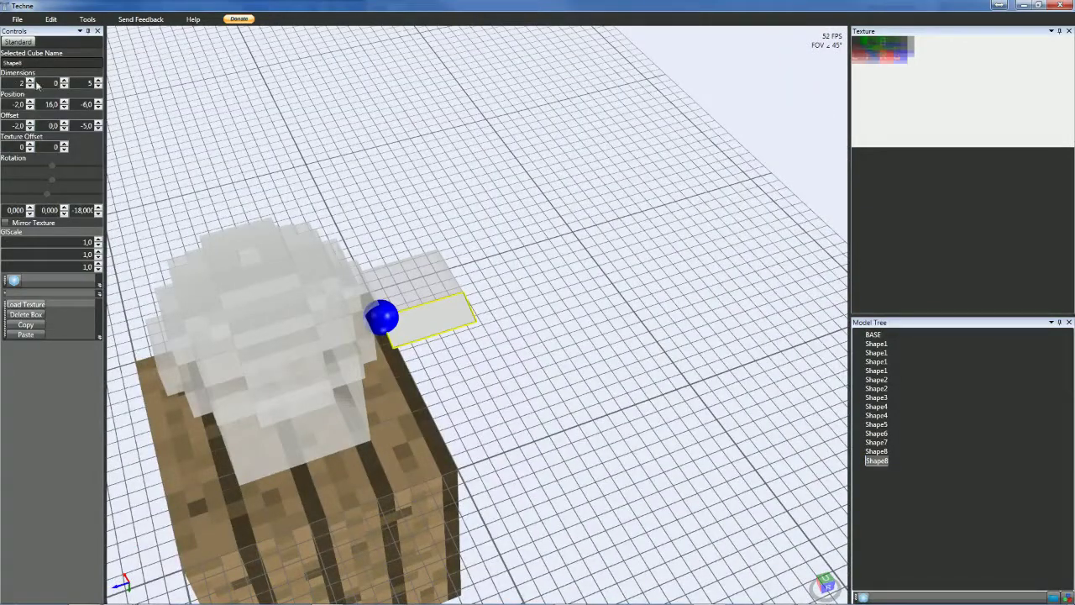
- Lengthen the sloping side flap of the visor to a Z dimension of 6
scroll(86, 83, up, 1)
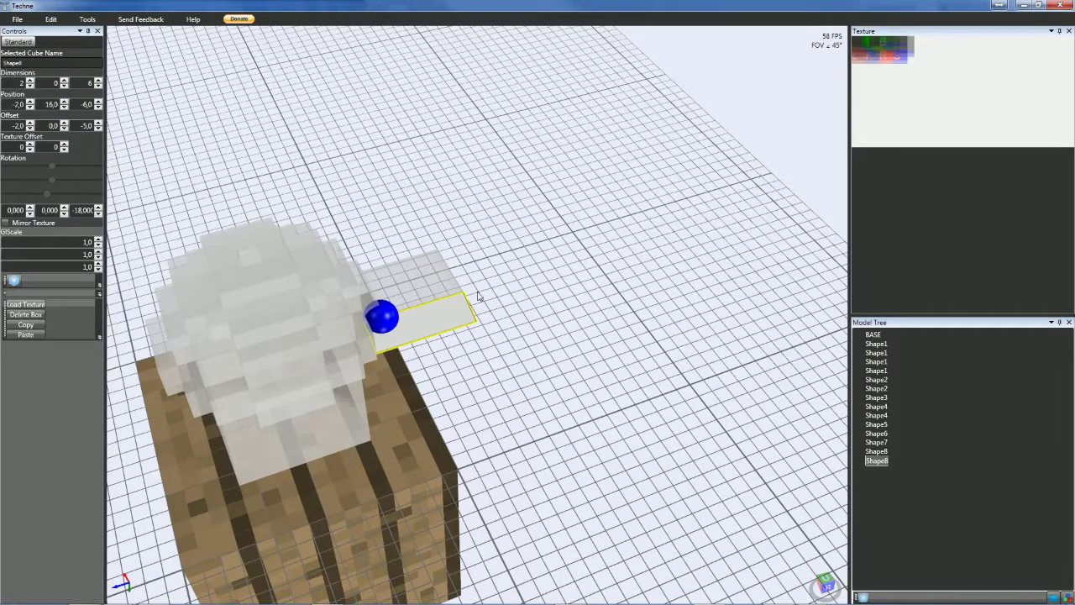
click(532, 356)
right_drag(533, 356, 480, 293)
click(482, 304)
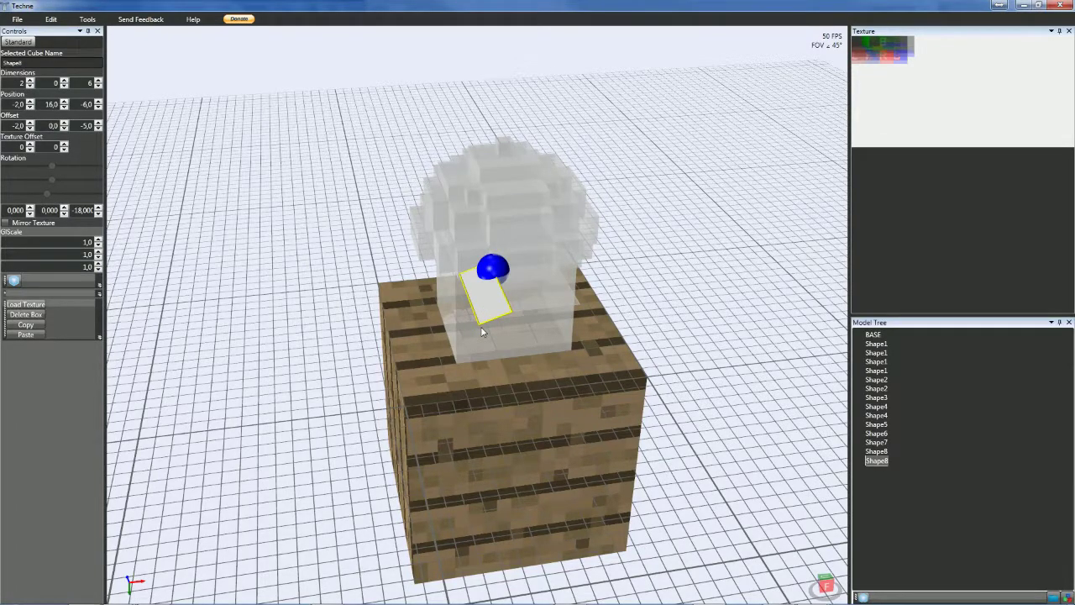
key(ctrl+v)
click(875, 470)
right_drag(771, 477, 702, 423)
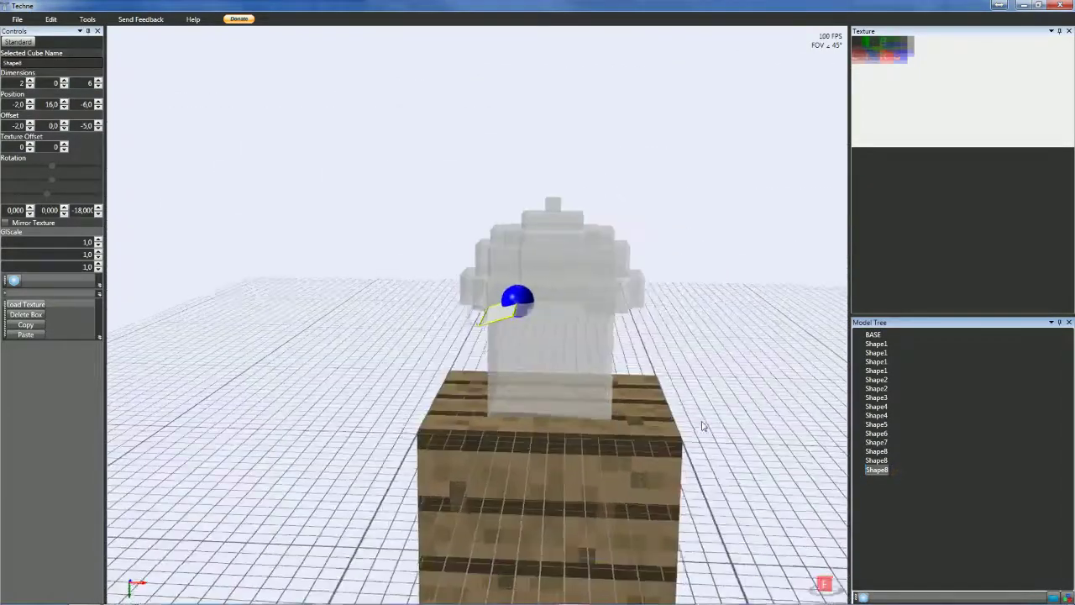
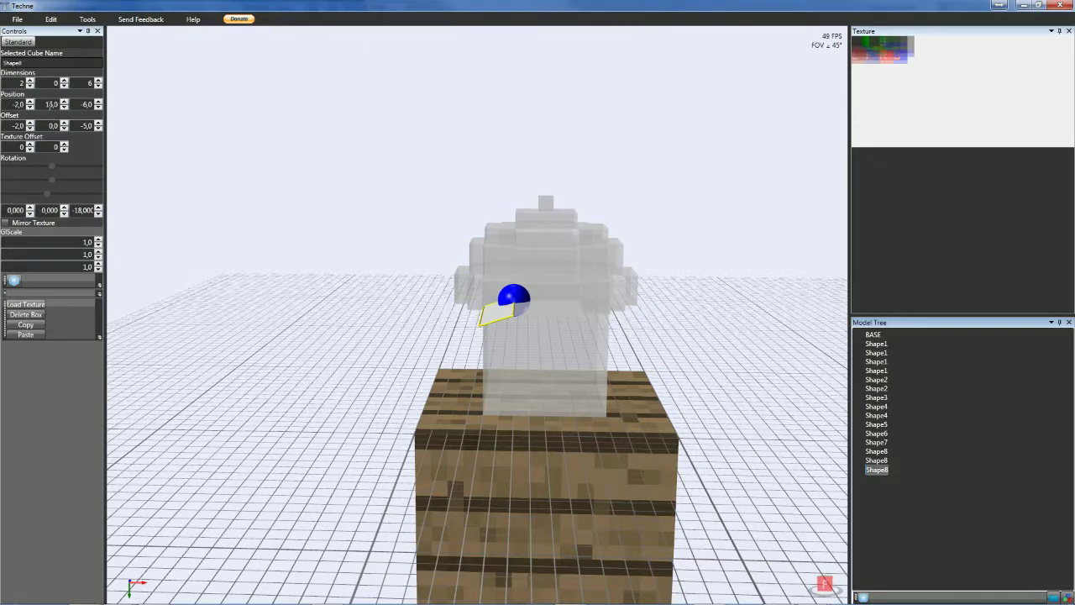
scroll(18, 105, up, 4)
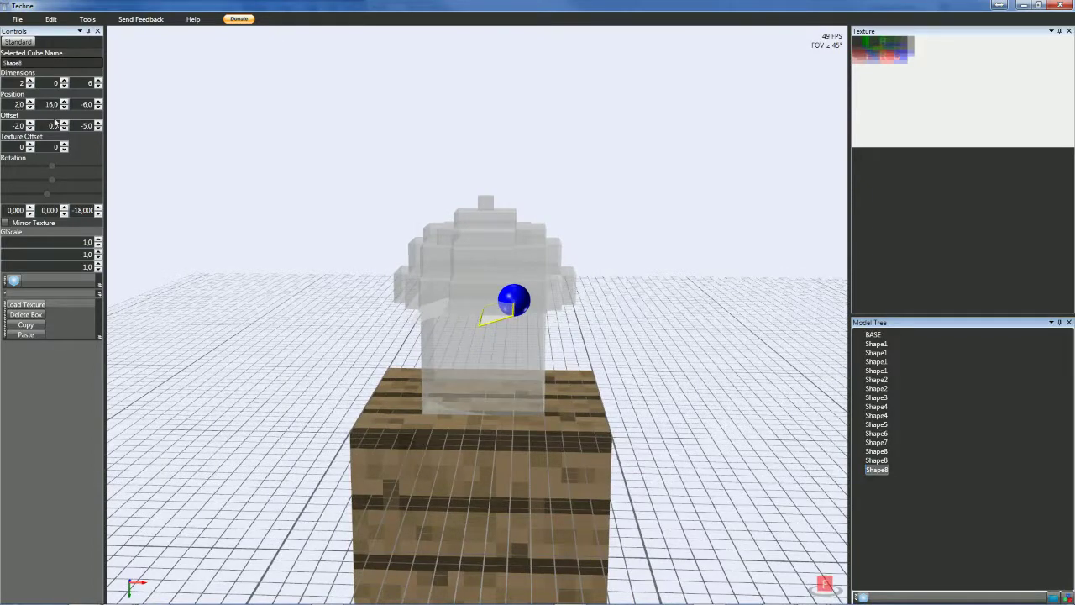
scroll(18, 104, down, 1)
scroll(17, 104, up, 1)
scroll(17, 126, down, 1)
scroll(17, 126, up, 3)
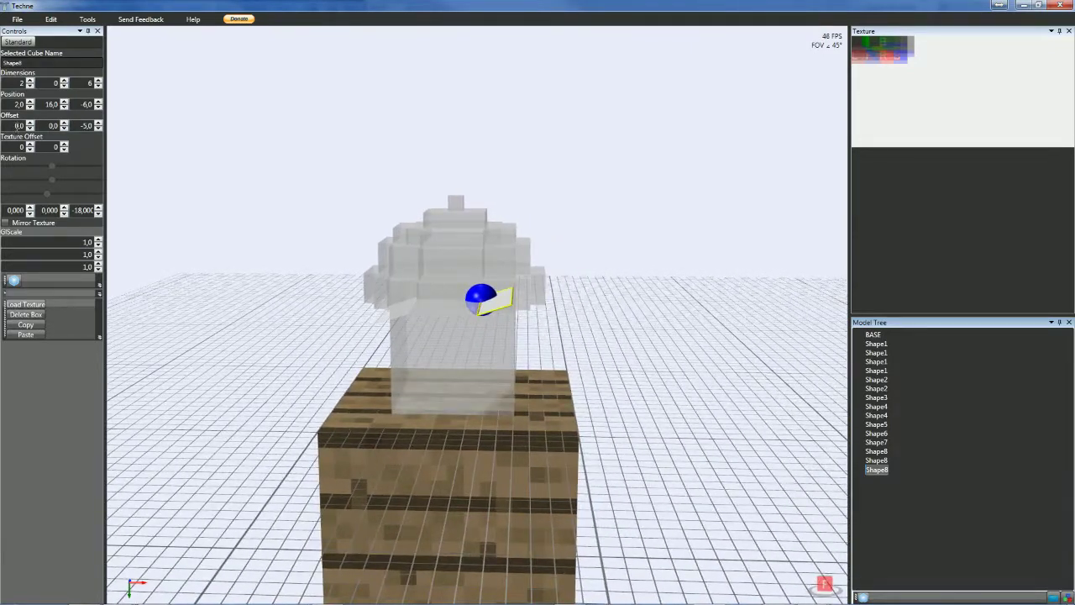
double_click(73, 211)
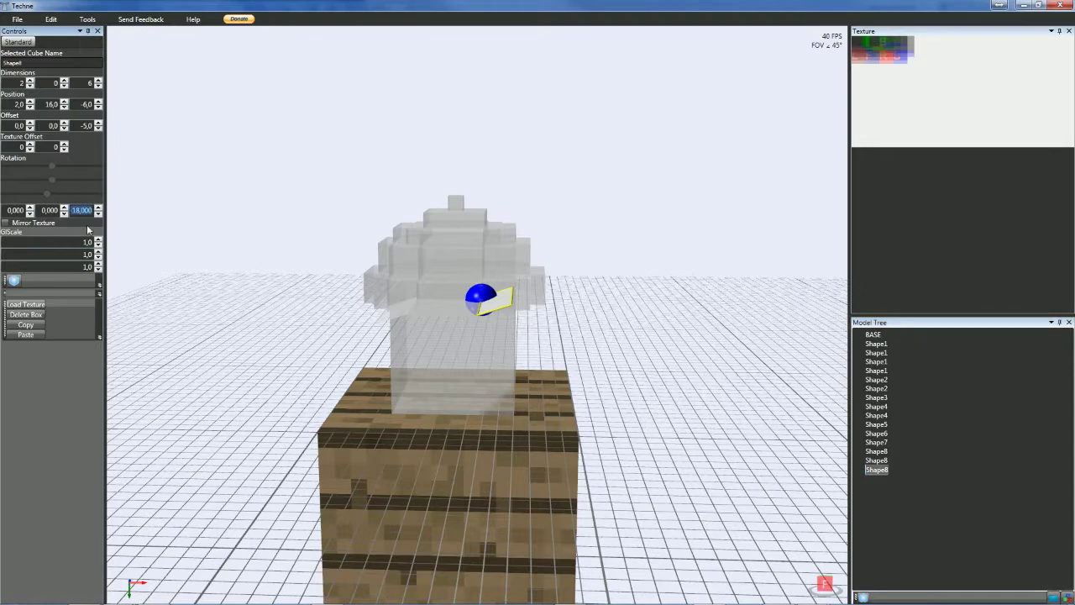
key(Delete)
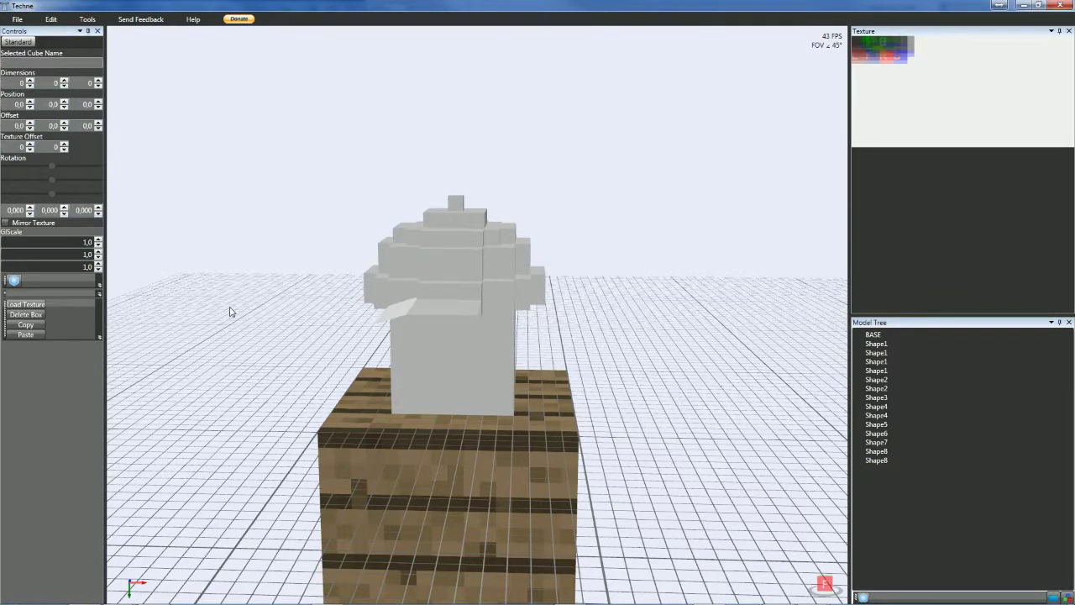
- Duplicate the sloping visor flap and shift the copy to X position 2 with an X offset of 0
click(396, 317)
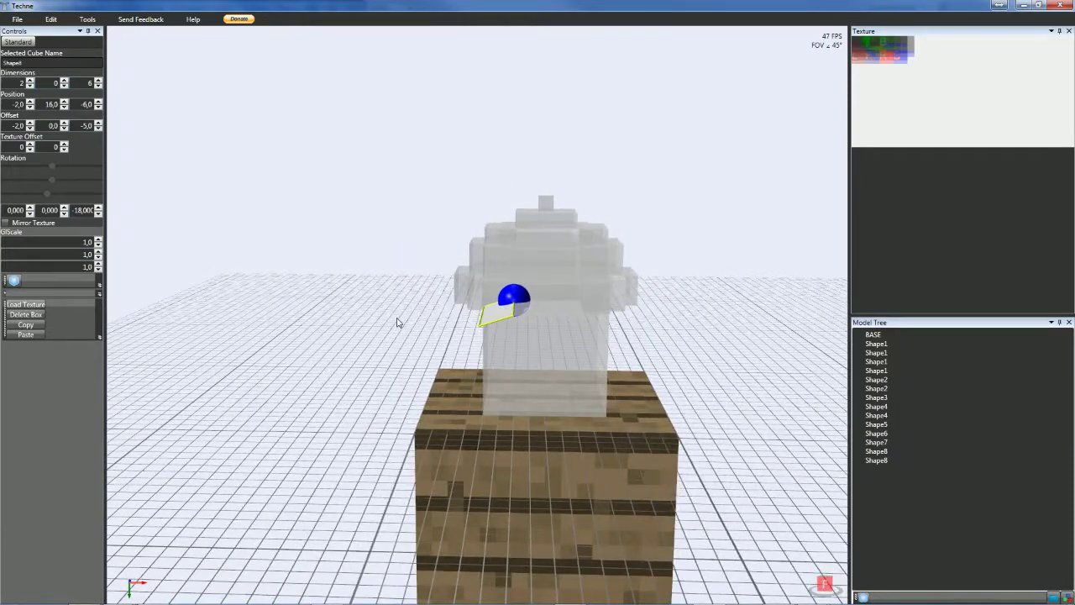
key(ctrl+v)
click(877, 469)
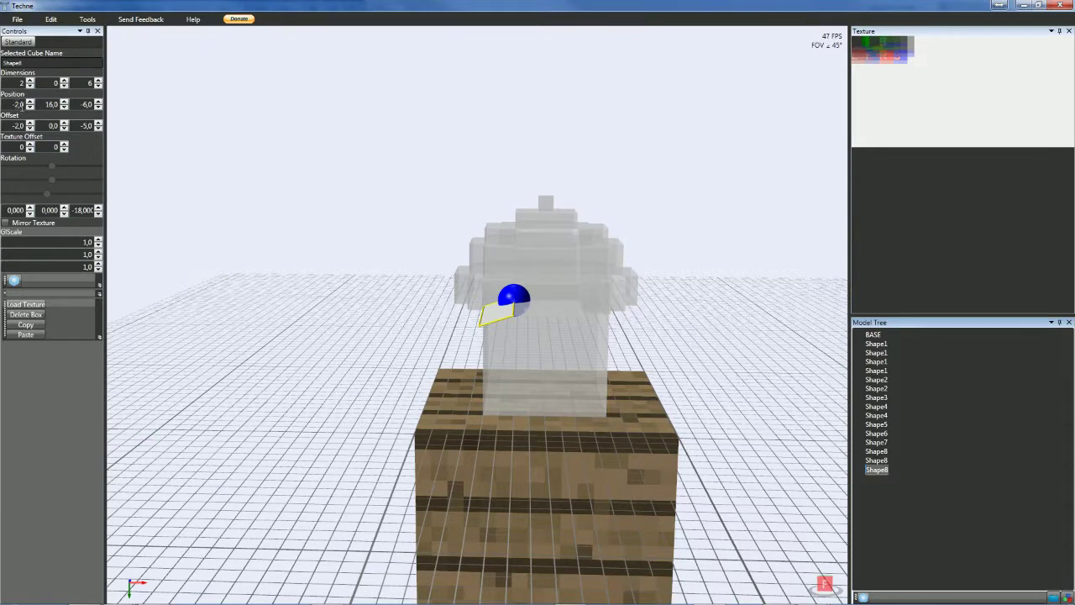
scroll(17, 105, down, 1)
scroll(18, 105, up, 5)
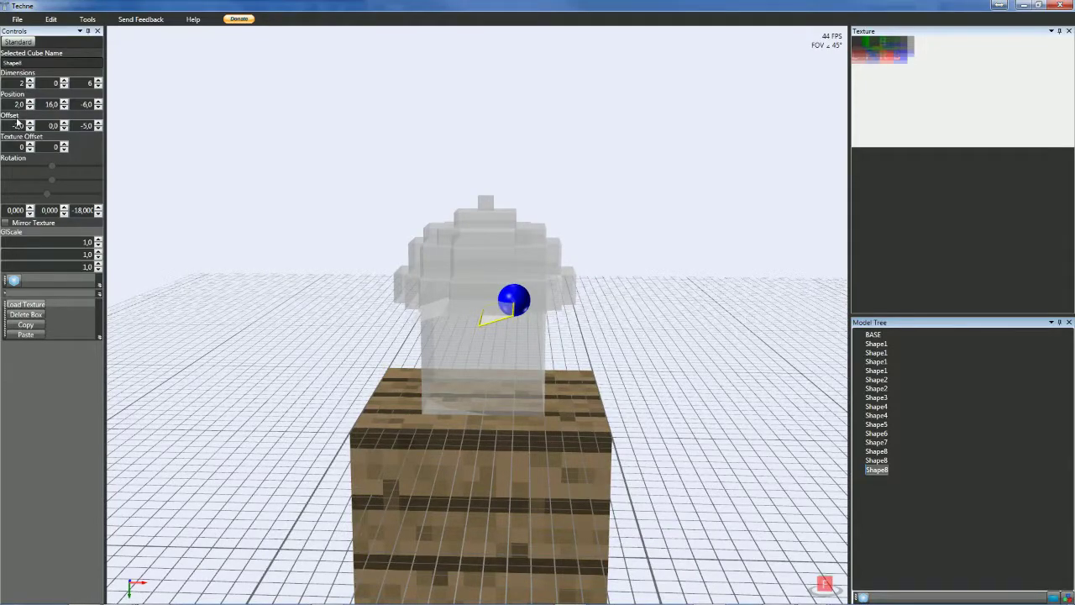
scroll(16, 124, down, 1)
scroll(16, 124, up, 3)
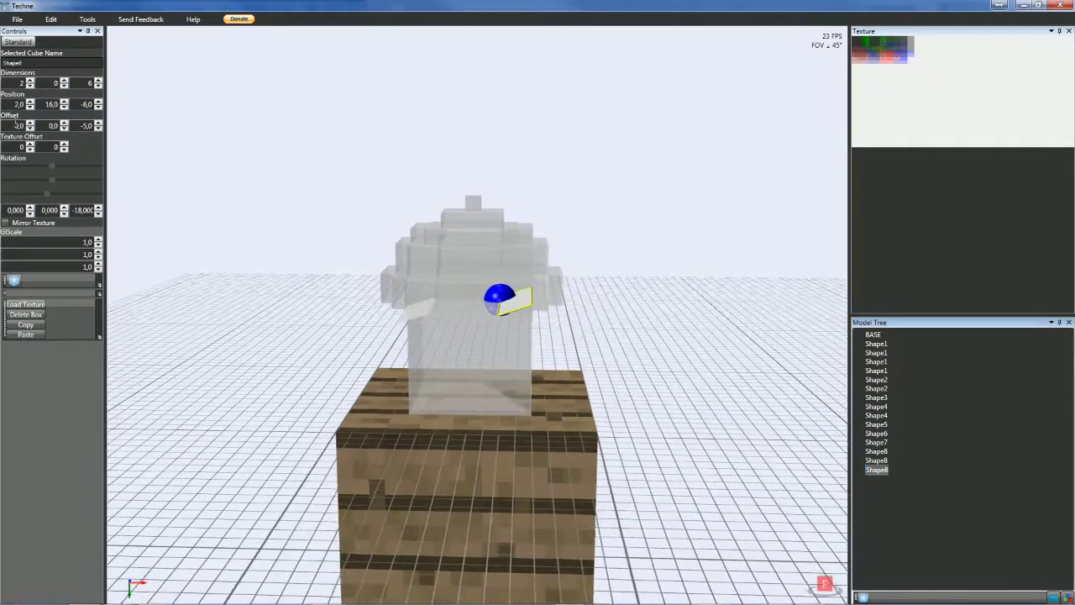
- Reverse the copied flap's slope by setting its Z rotation to 18 degrees
click(76, 210)
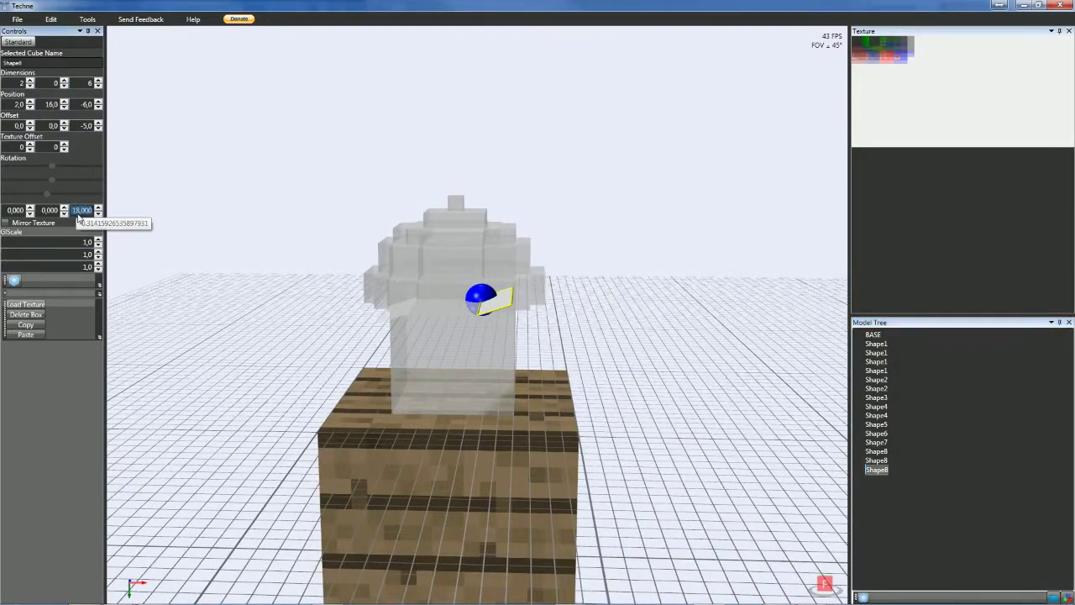
click(77, 212)
key(Left)
key(BackSpace)
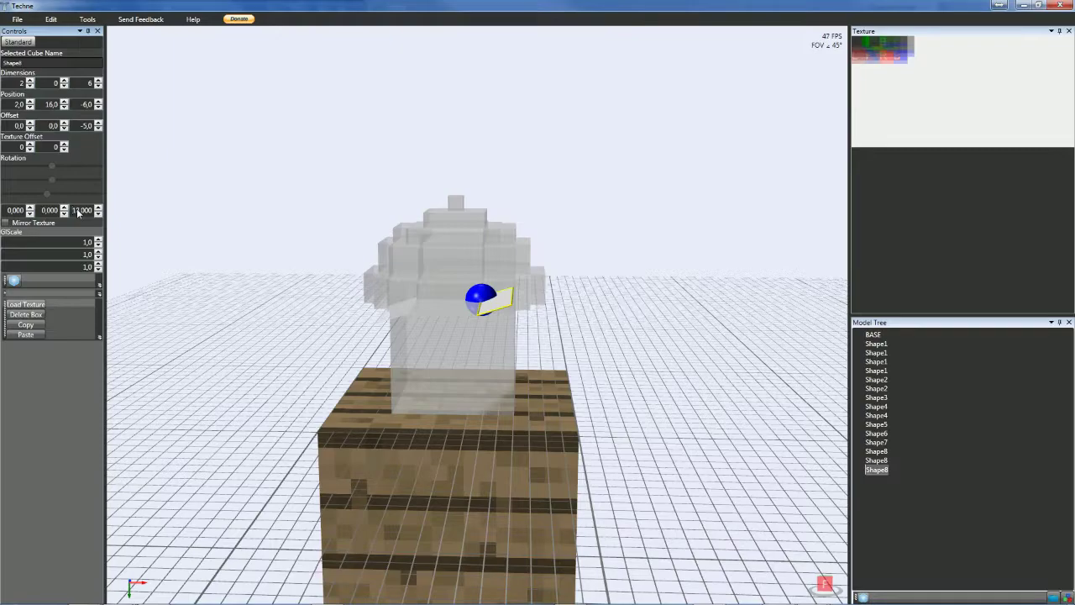
key(Return)
click(272, 267)
right_drag(250, 284, 343, 319)
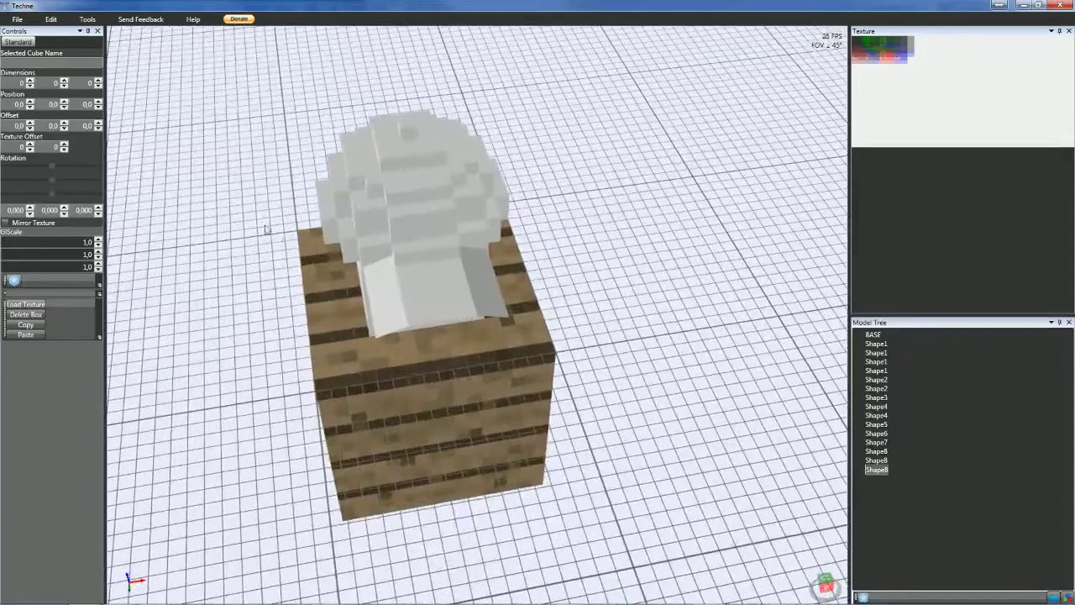
- Add a new box above the hat with a Y dimension of 6 and a Y position of 2
click(15, 281)
mouse_move(203, 374)
right_down()
mouse_move(185, 351)
mouse_move(194, 334)
right_up()
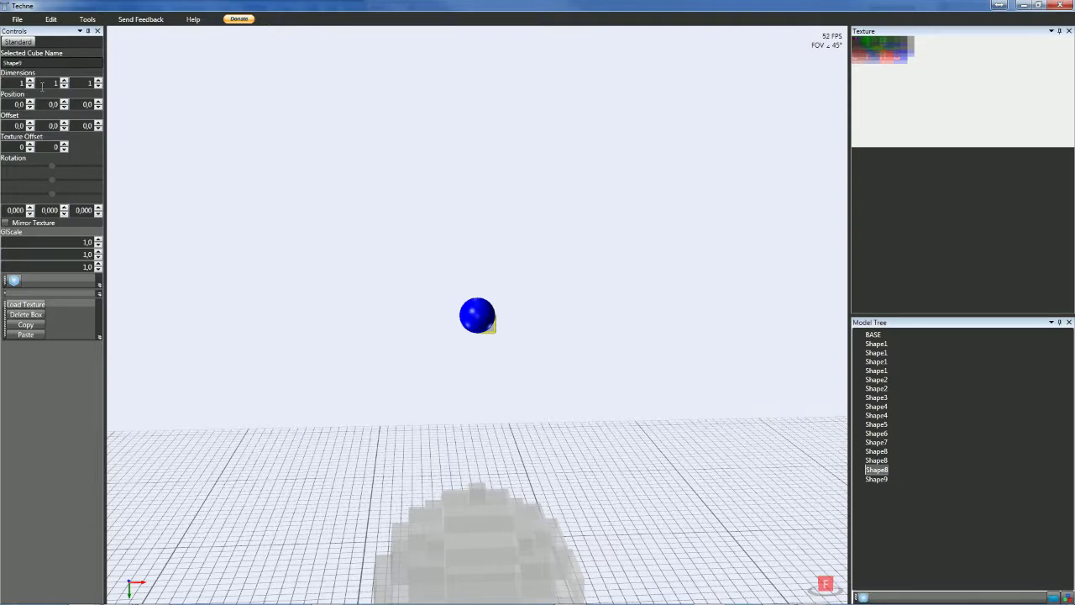
scroll(41, 85, up, 4)
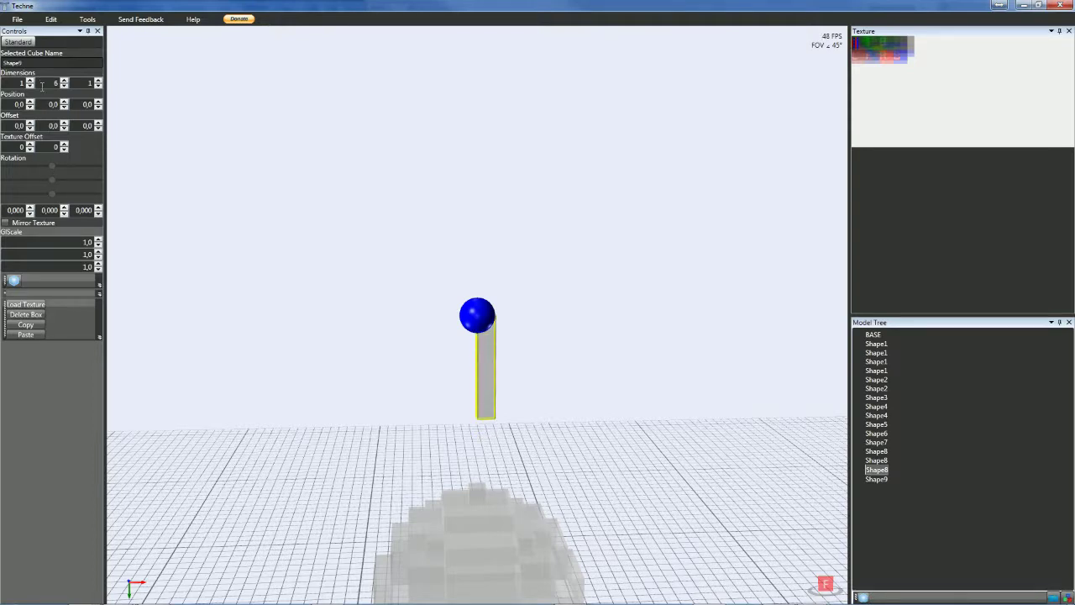
scroll(44, 103, up, 2)
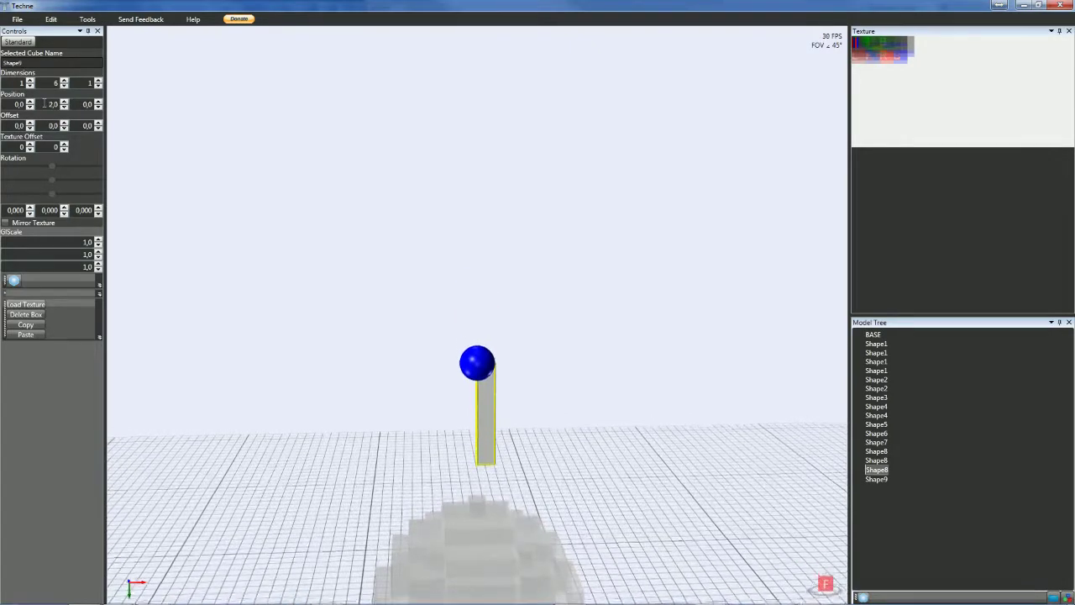
- Set the new bar's offsets to -0.5 in X, -6 in Y and -0.5 in Z
scroll(47, 124, down, 1)
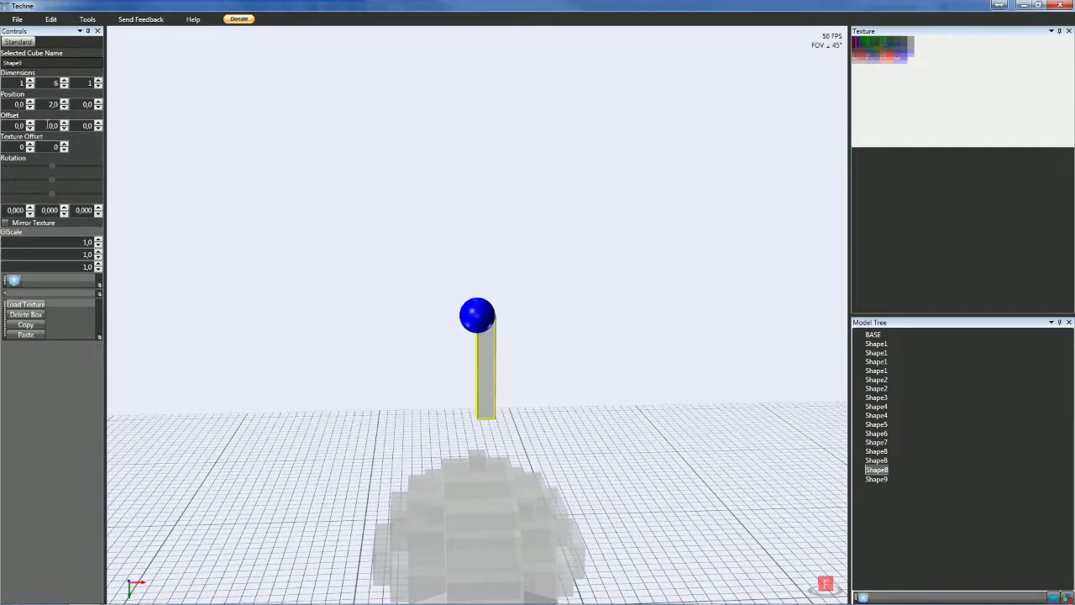
scroll(48, 125, down, 7)
scroll(48, 125, up, 1)
click(19, 125)
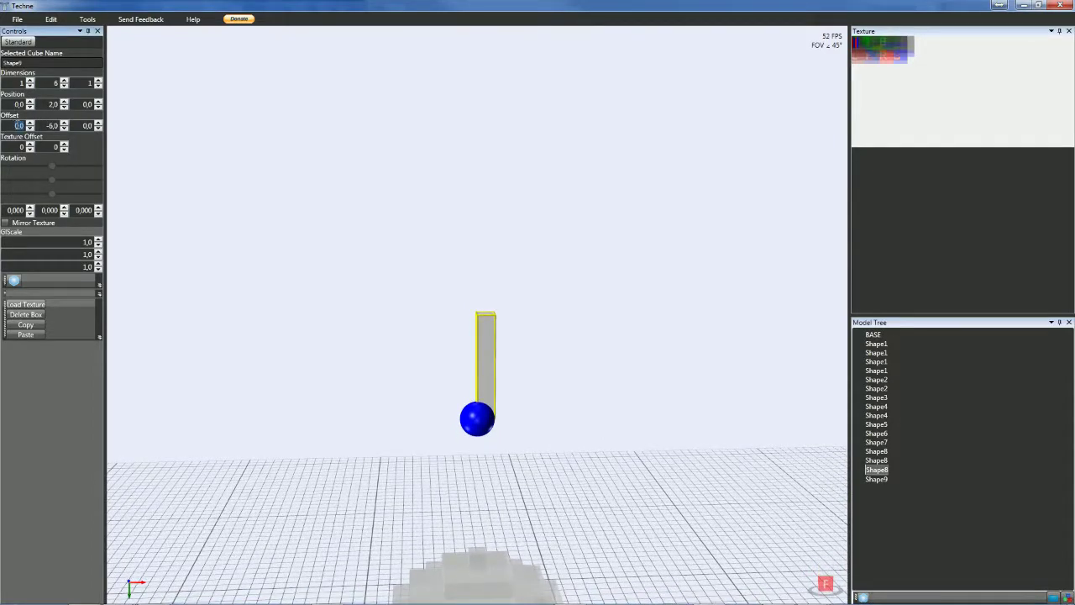
text(0)
key(Tab)
click(87, 126)
key(BackSpace)
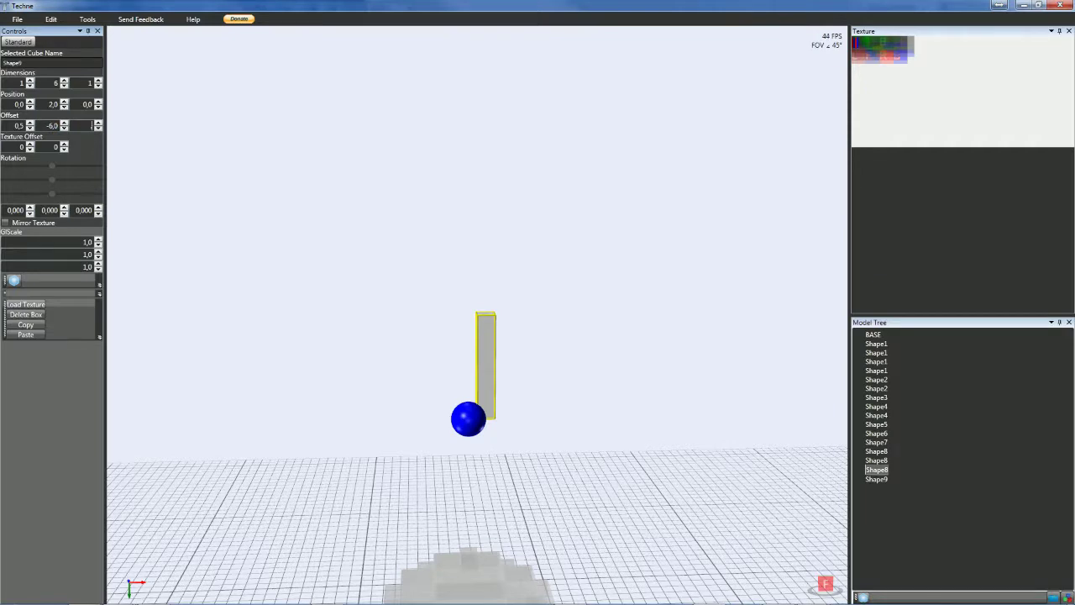
text(5)
key(Tab)
scroll(84, 125, down, 2)
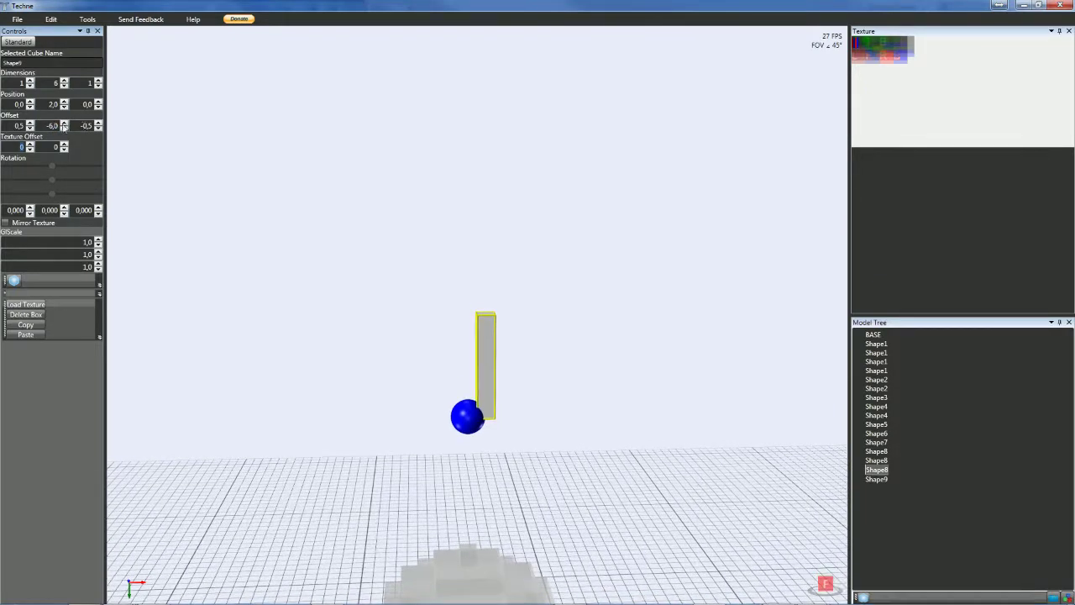
scroll(22, 124, down, 1)
click(283, 300)
right_drag(283, 300, 288, 359)
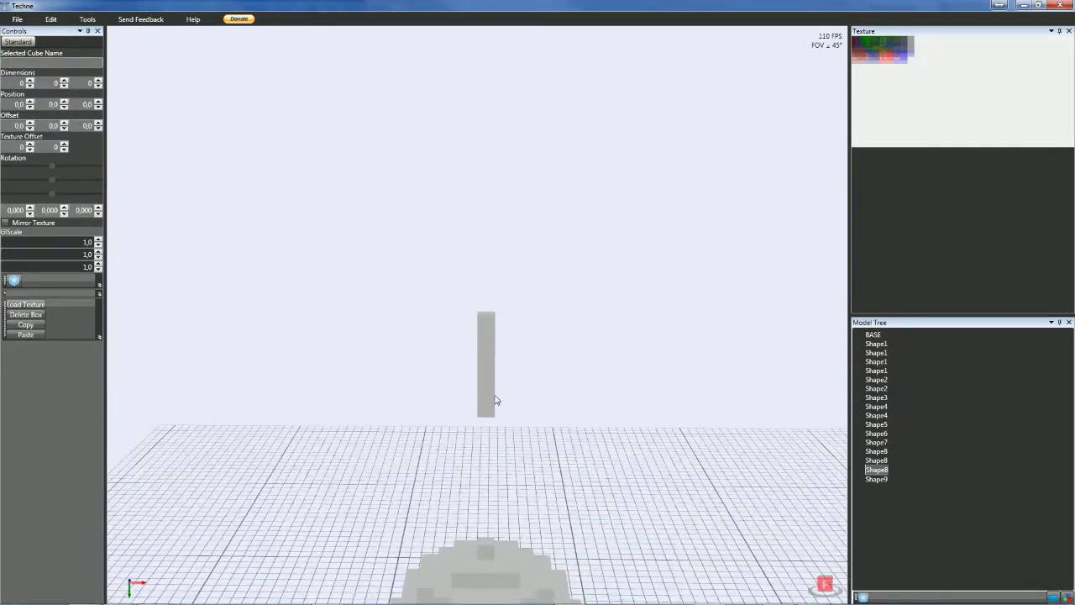
- Lengthen the upright bar to a Y dimension of 9 and set its Y offset to -9
click(494, 400)
scroll(50, 83, down, 1)
scroll(49, 83, up, 4)
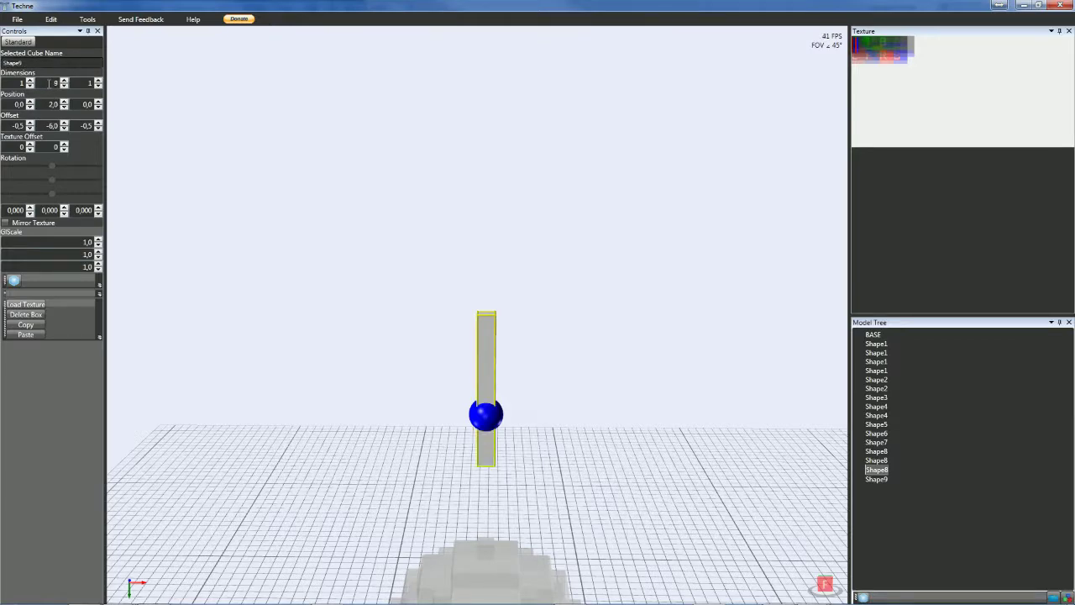
scroll(45, 125, down, 3)
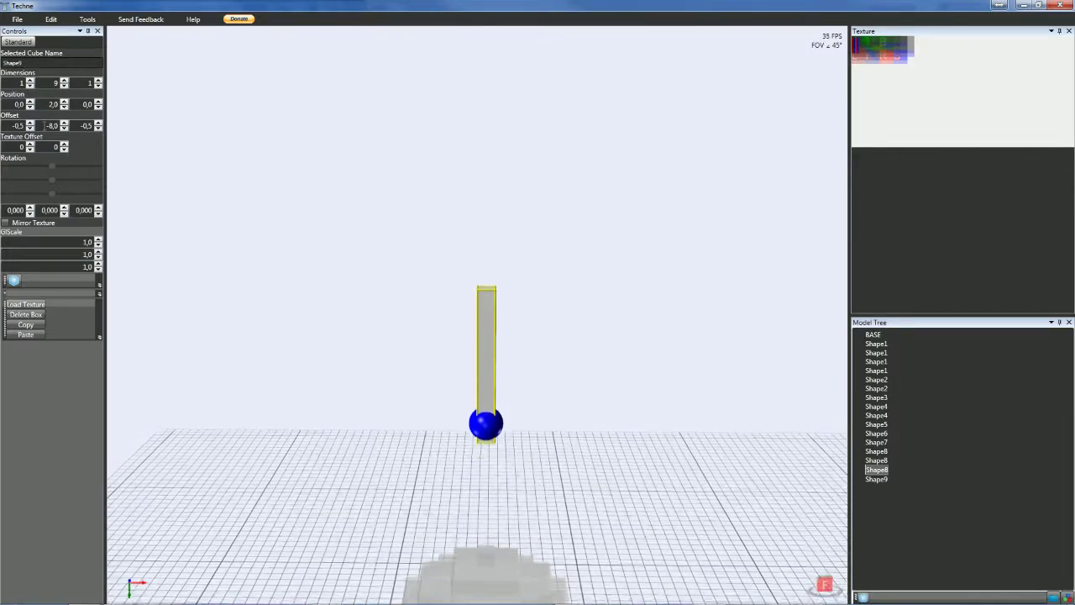
right_drag(204, 278, 234, 287)
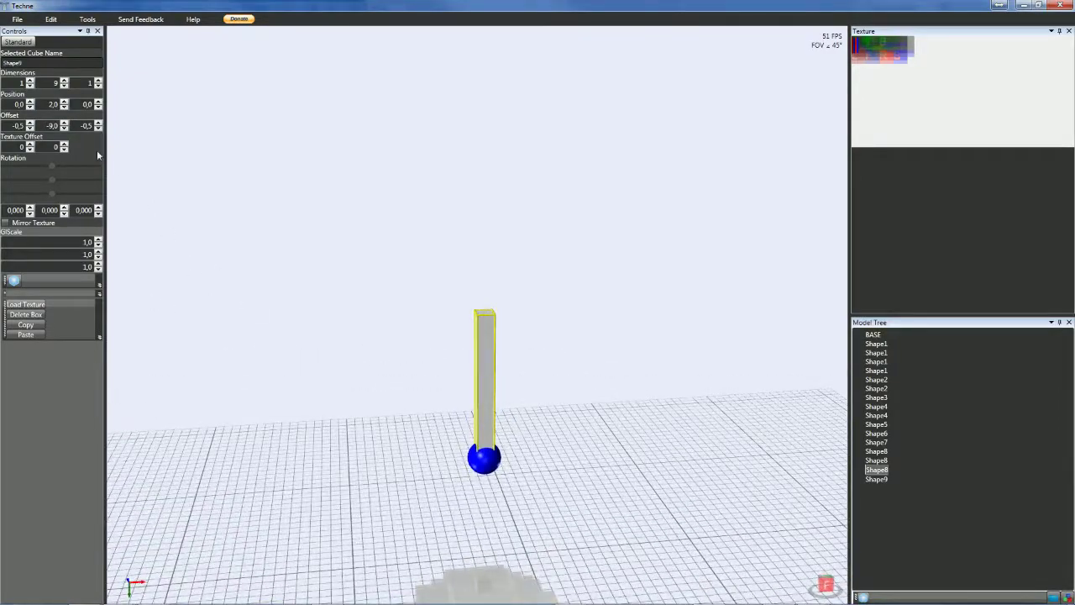
- Lower the upright bar into the top of the hat at Y position 15
scroll(41, 103, up, 13)
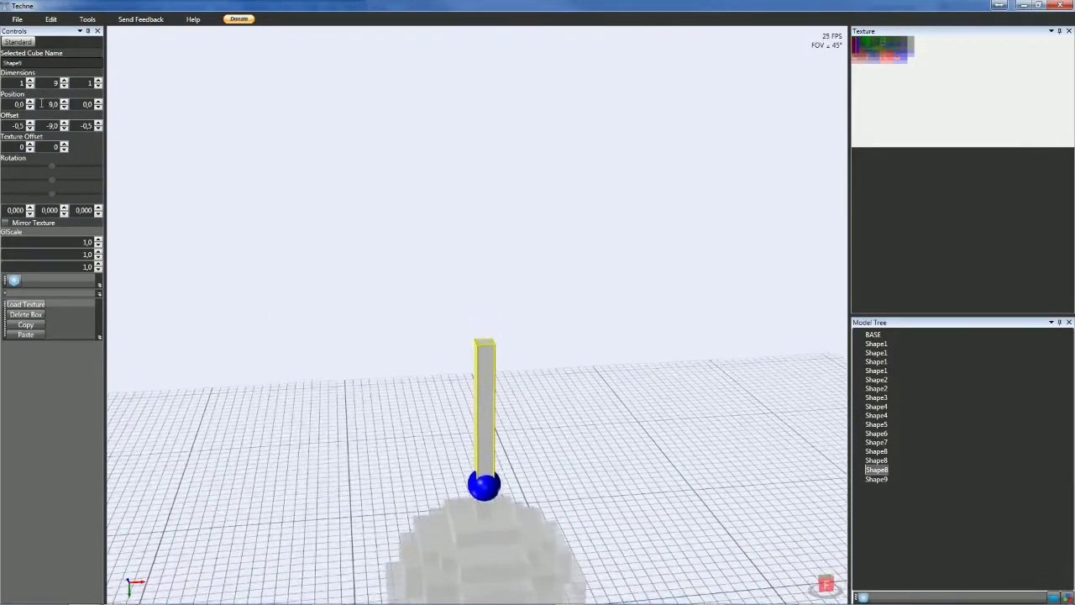
scroll(40, 102, up, 1)
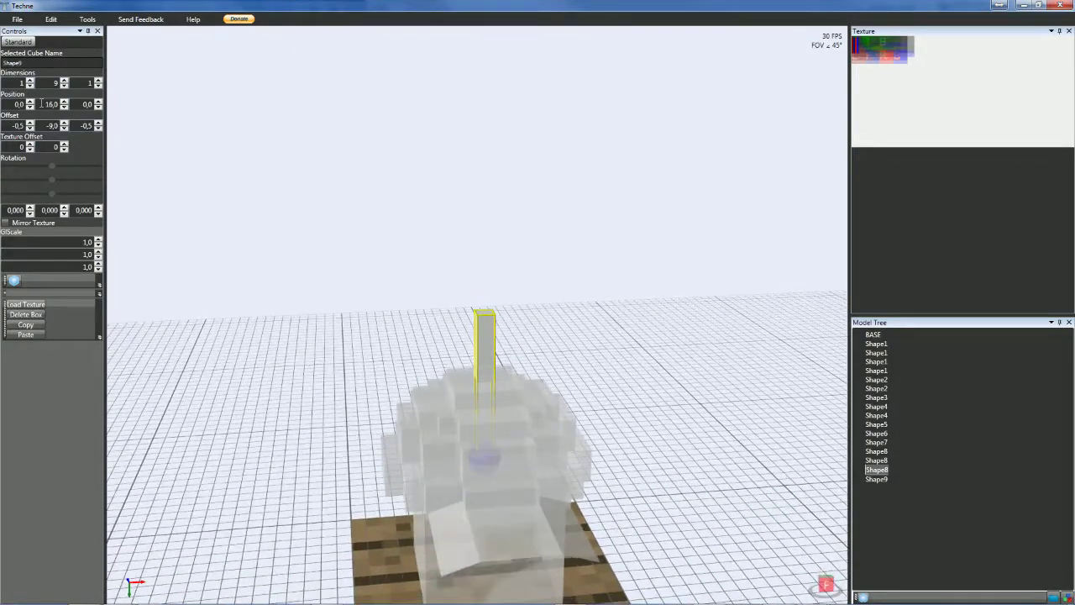
scroll(40, 102, down, 1)
mouse_move(195, 248)
right_down()
mouse_move(185, 216)
mouse_move(185, 238)
right_up()
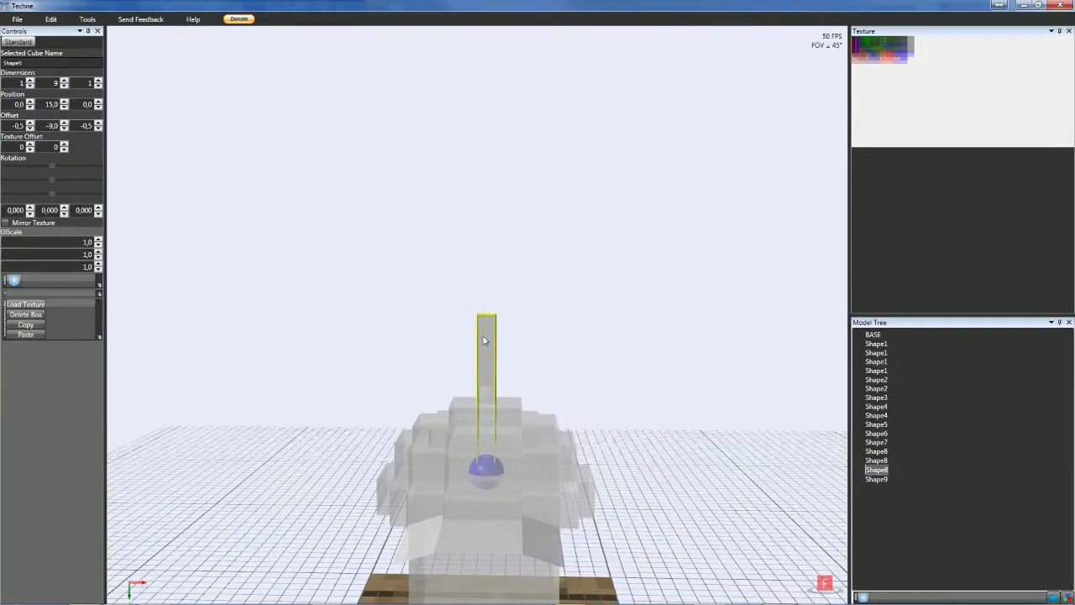
- Select the upright bar and duplicate it in place
click(551, 353)
click(485, 354)
click(873, 479)
click(875, 470)
click(876, 478)
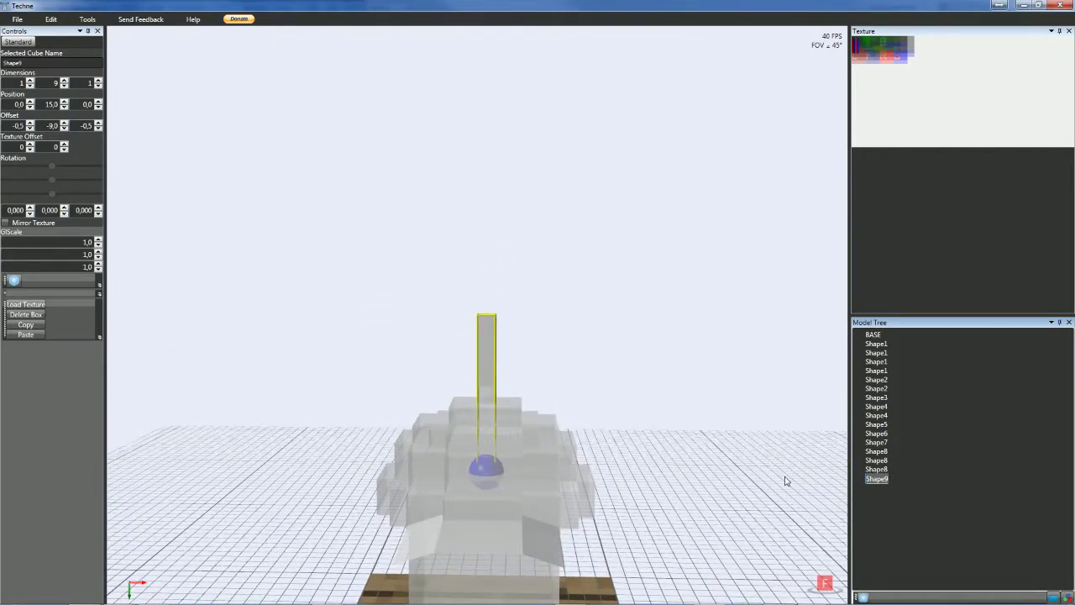
key(ctrl+v)
- Tilt one of the two overlapping bars to a Z rotation of 31 degrees
scroll(88, 210, up, 8)
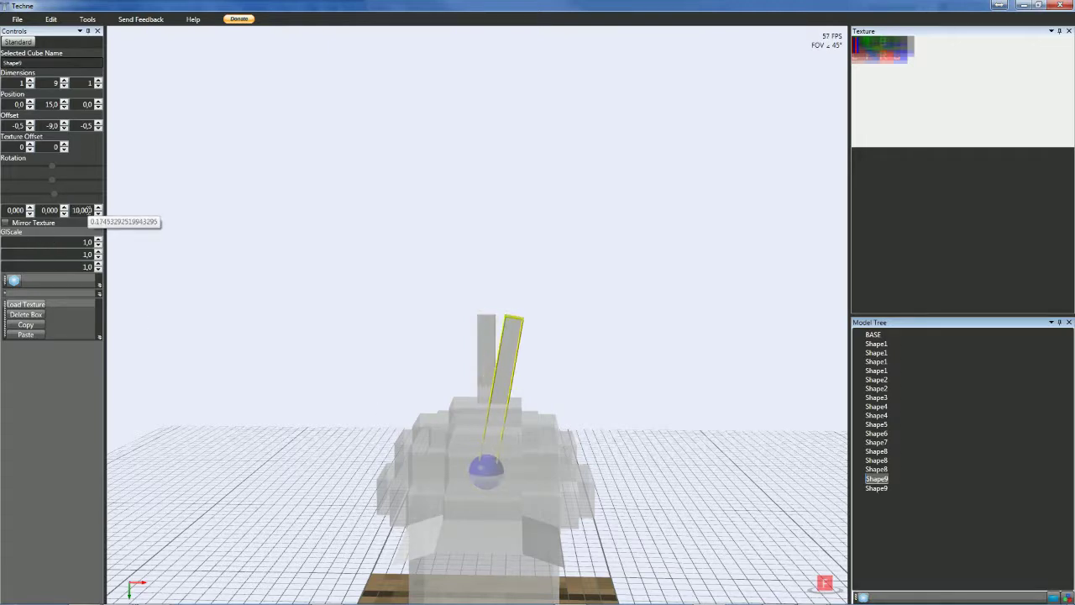
scroll(87, 210, up, 4)
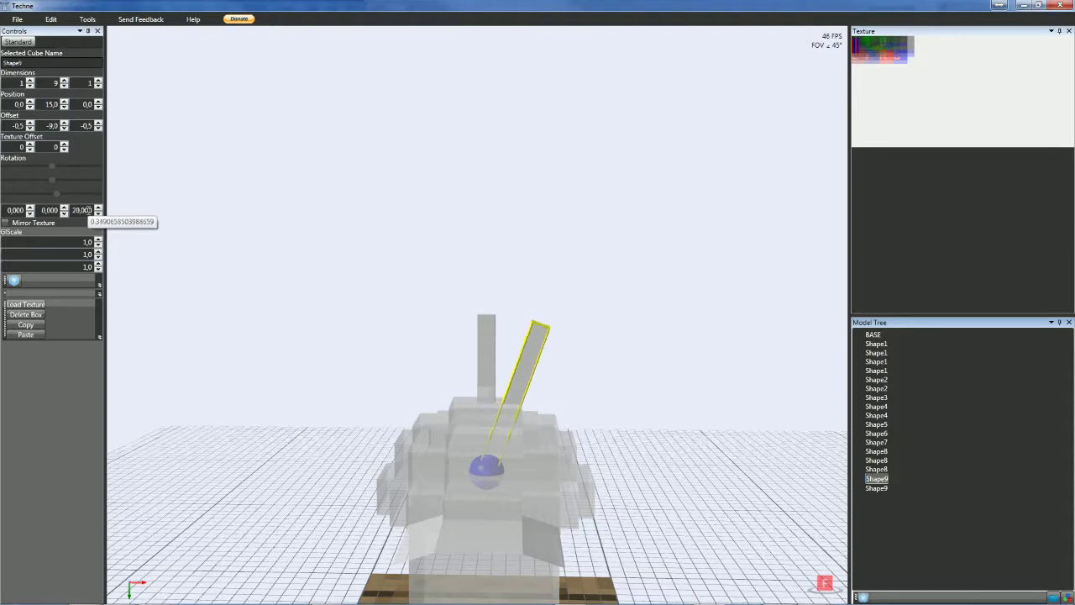
scroll(88, 210, up, 5)
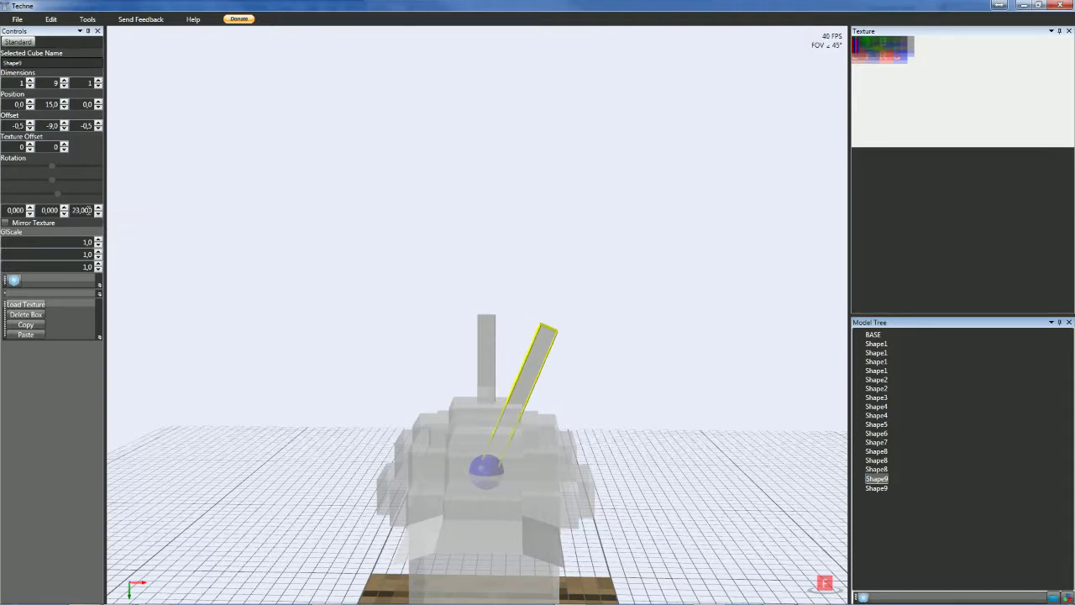
scroll(87, 210, up, 3)
scroll(87, 210, up, 3)
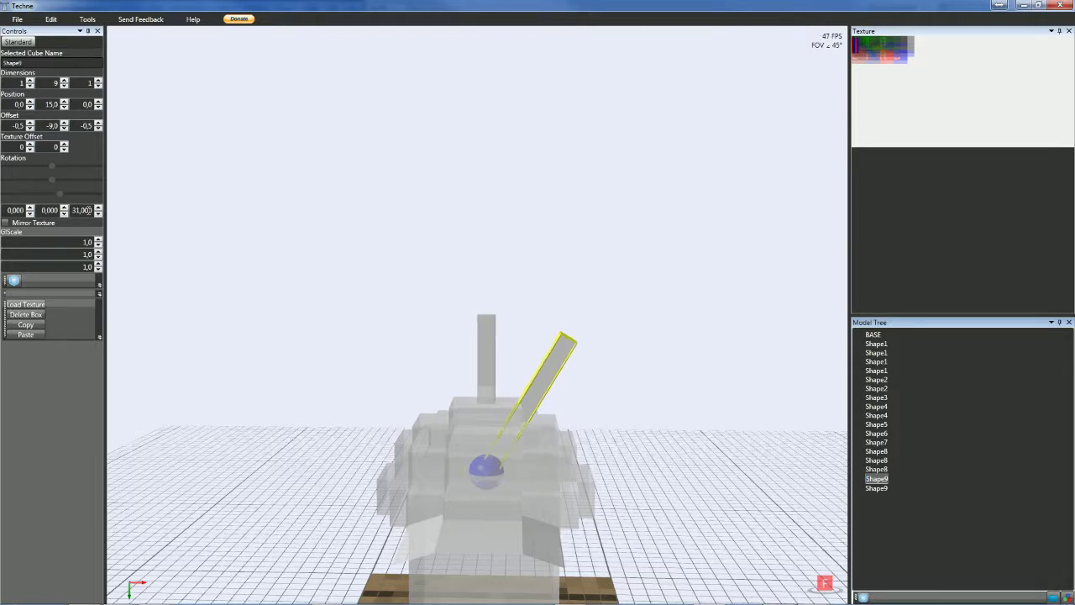
- Tilt the remaining upright bar the opposite way to a Z rotation of -31 degrees
click(486, 365)
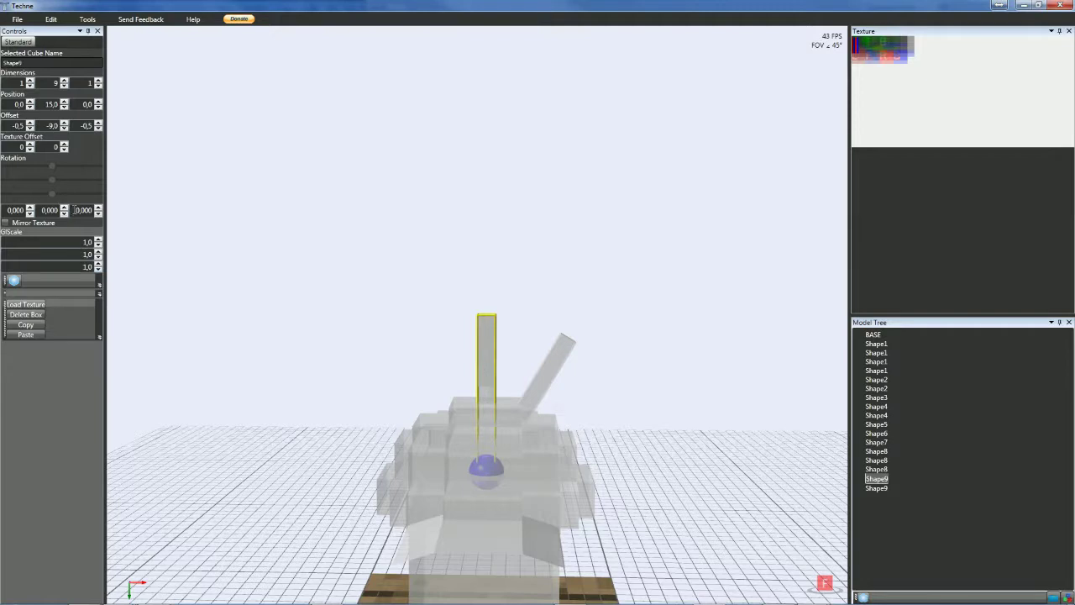
scroll(84, 212, down, 20)
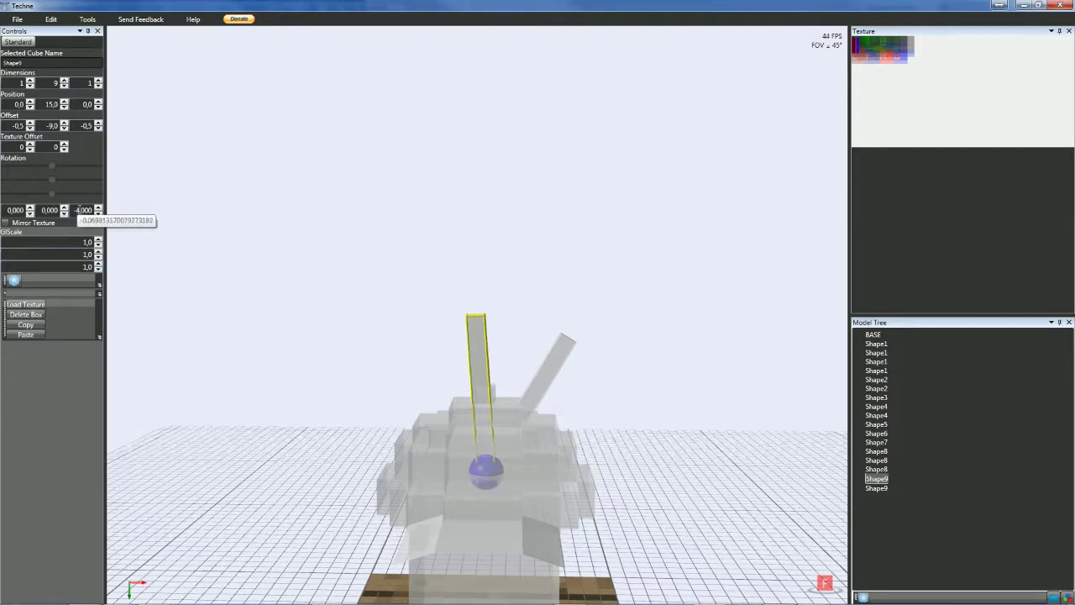
scroll(88, 211, down, 5)
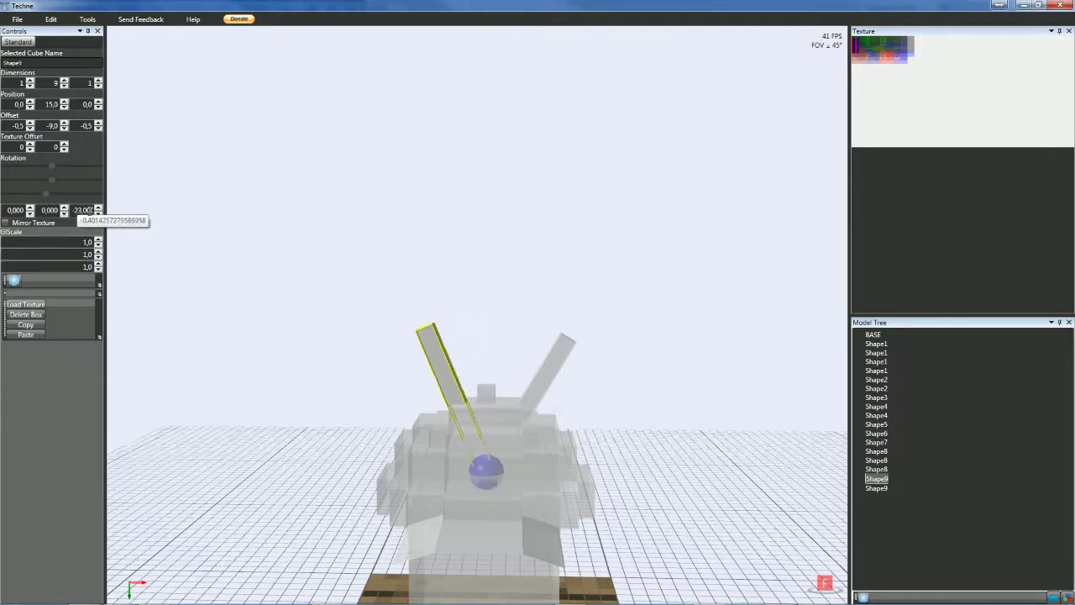
scroll(87, 210, down, 3)
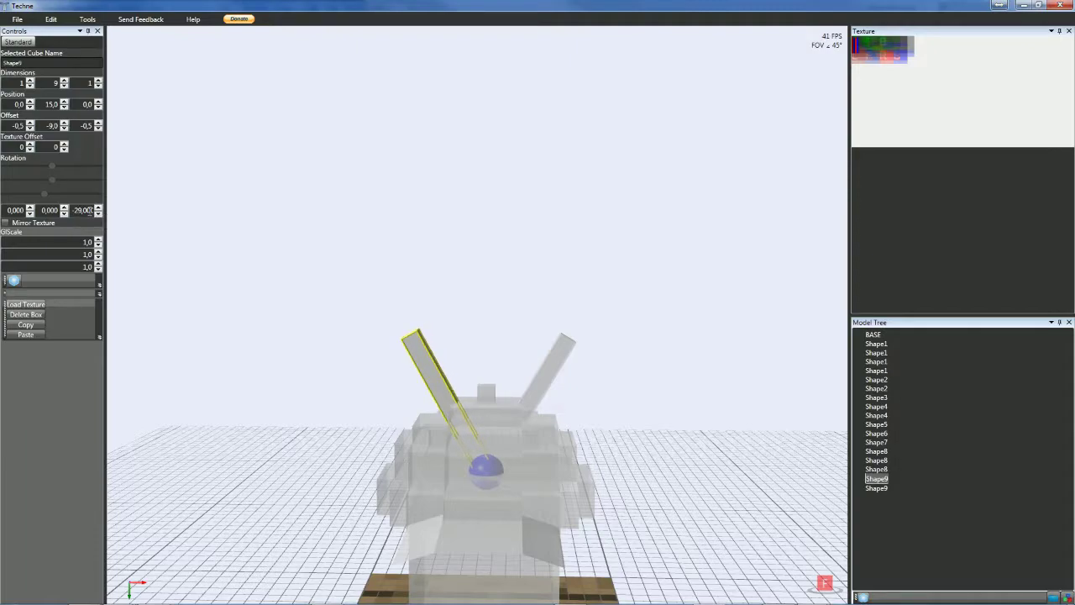
scroll(89, 211, down, 1)
click(246, 327)
mouse_move(238, 384)
right_down()
mouse_move(371, 384)
mouse_move(369, 420)
mouse_move(199, 377)
mouse_move(244, 387)
mouse_move(243, 403)
mouse_move(243, 375)
mouse_move(250, 383)
mouse_move(235, 384)
mouse_move(227, 400)
mouse_move(254, 398)
right_up()
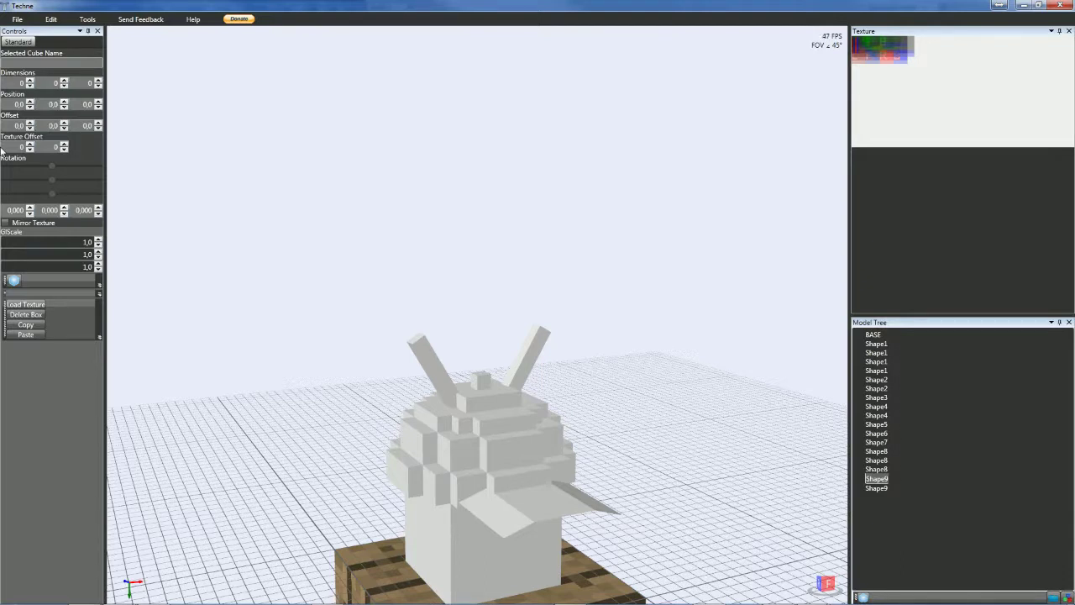
- Try angling the visor's side flap with a Y rotation of 11 and a Z rotation of -24 degrees
click(490, 524)
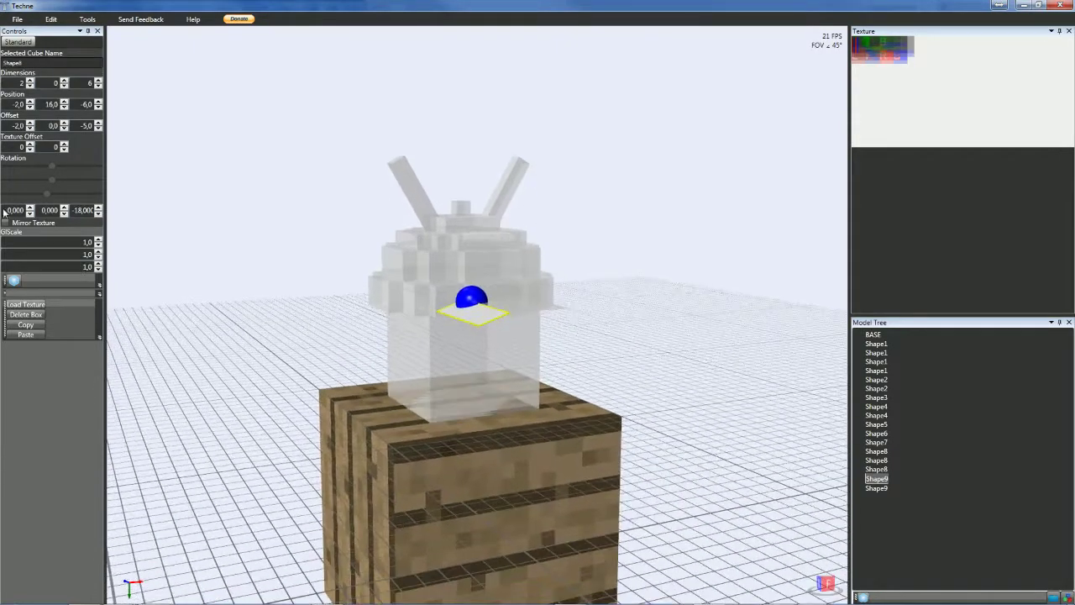
scroll(75, 214, down, 5)
scroll(75, 212, up, 10)
scroll(69, 210, up, 3)
scroll(75, 211, down, 7)
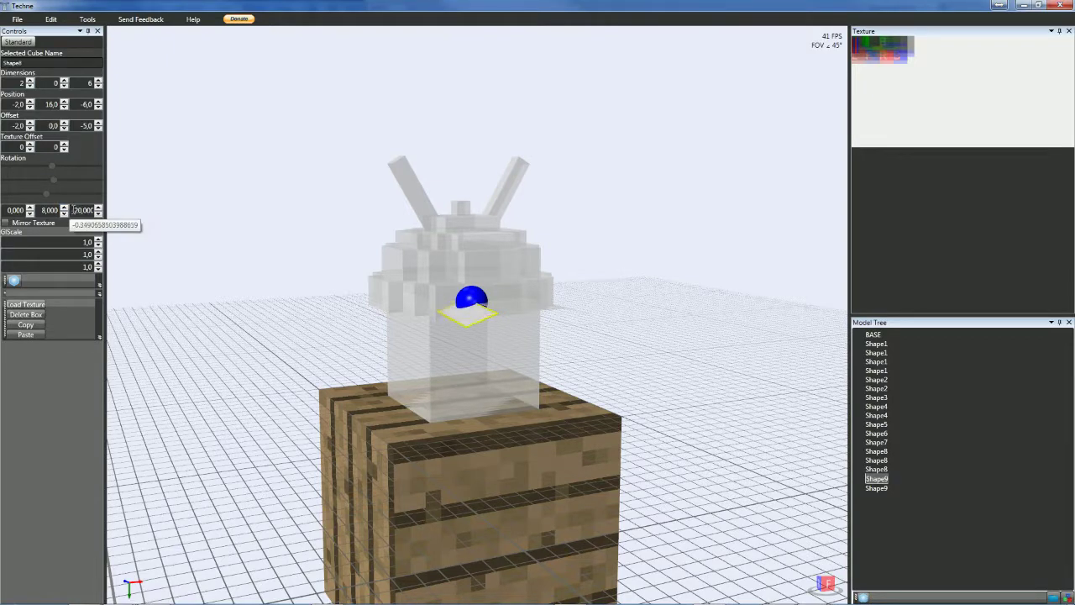
scroll(49, 210, down, 2)
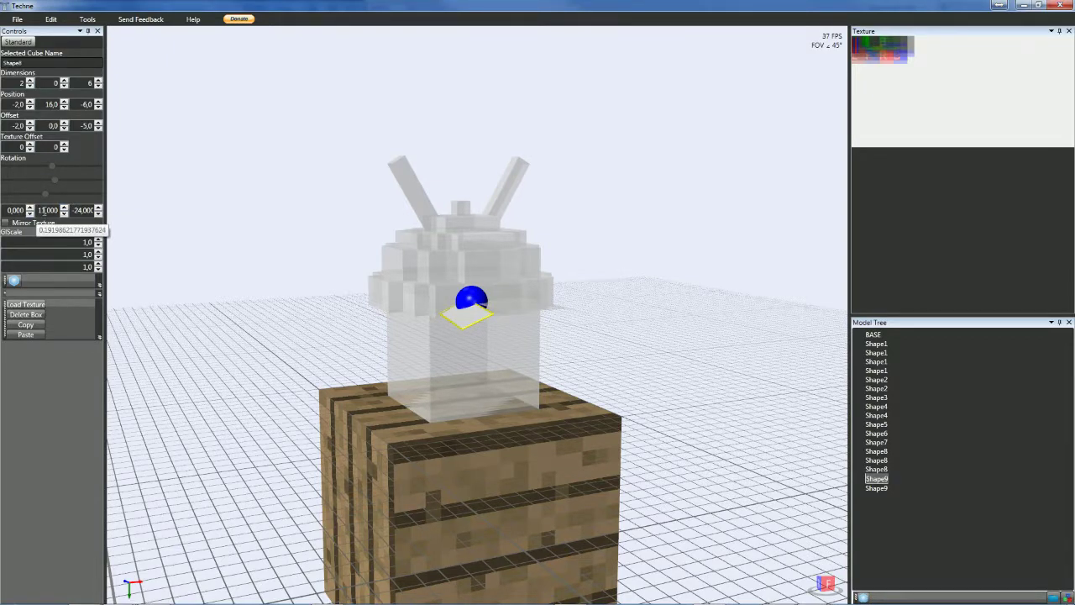
scroll(49, 212, down, 6)
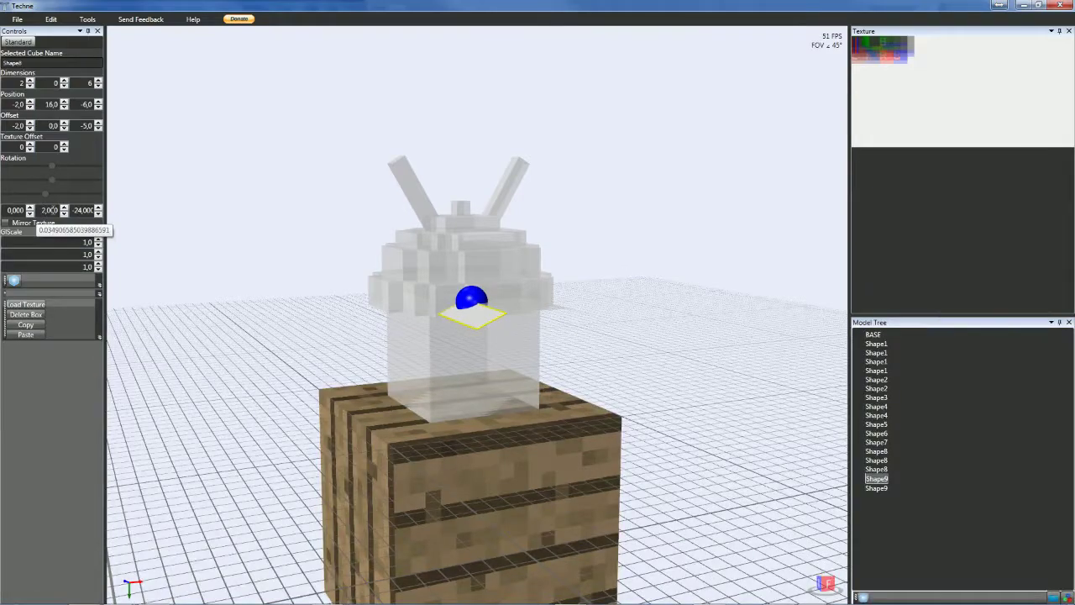
click(221, 216)
right_drag(220, 216, 234, 248)
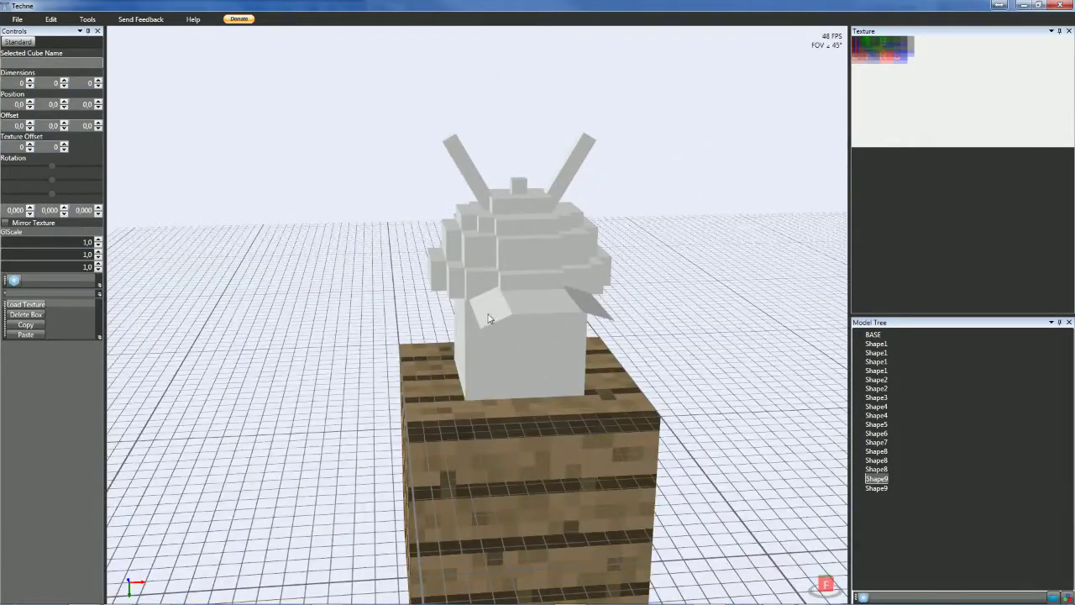
- Compare the visor's two side flaps and ease the first flap's Z rotation back toward the opposite flap's slope
click(485, 317)
click(602, 315)
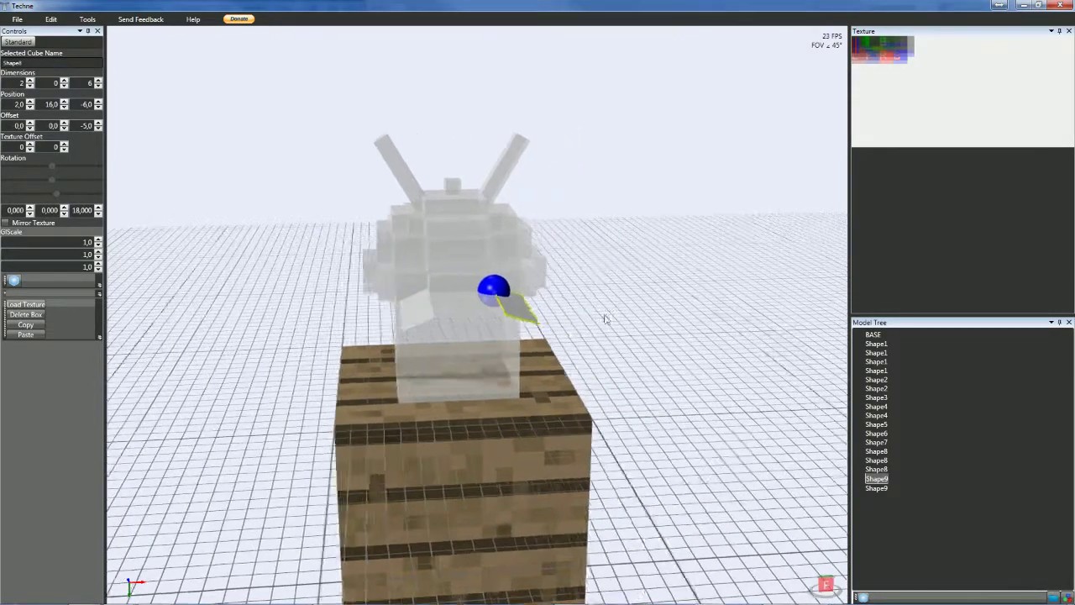
click(383, 320)
scroll(81, 210, up, 1)
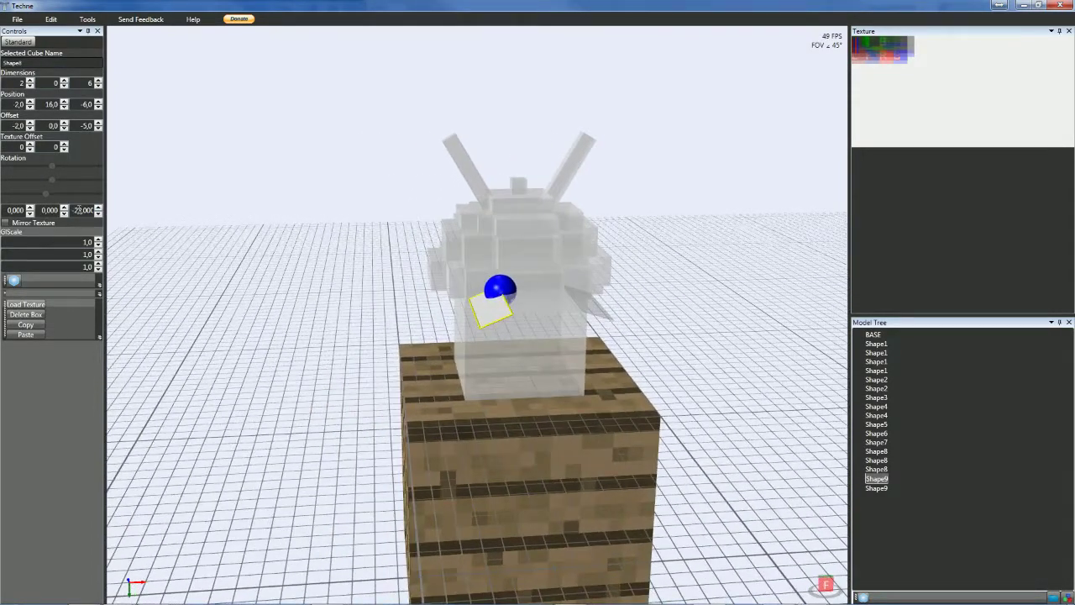
click(288, 252)
- Delete the BASE head cube beneath the hat
right_drag(288, 252, 308, 299)
drag(307, 299, 532, 350)
click(873, 336)
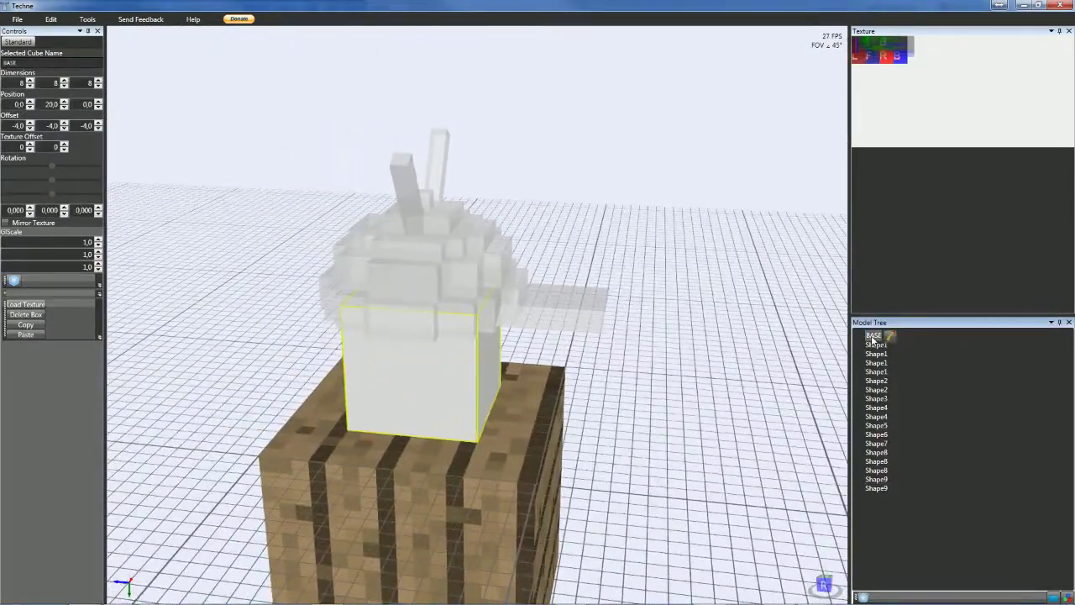
key(Delete)
drag(727, 380, 625, 347)
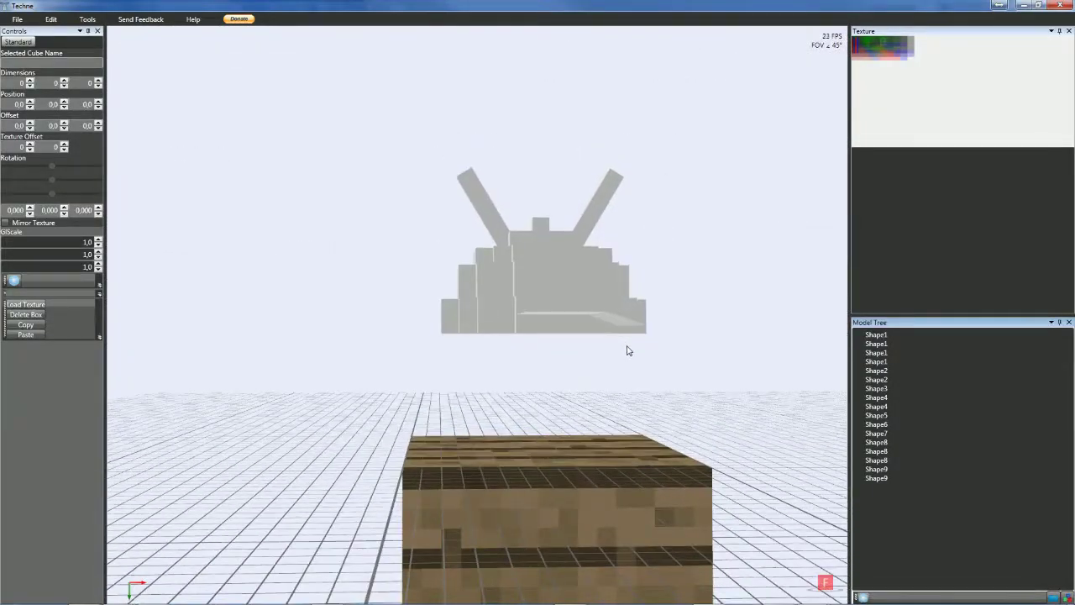
scroll(629, 350, down, 3)
drag(518, 216, 523, 312)
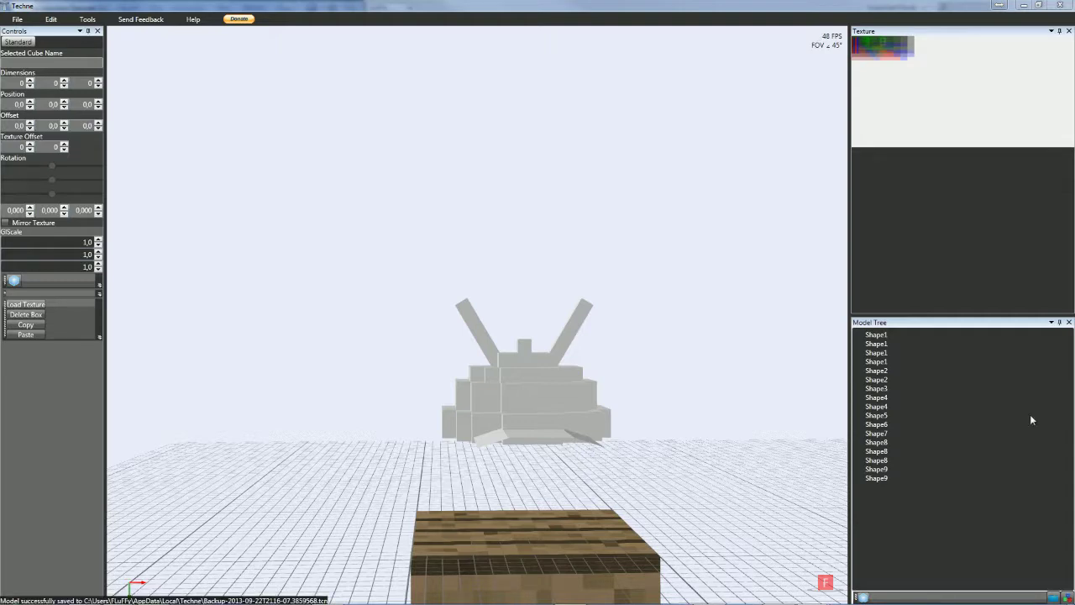
right_drag(801, 423, 772, 423)
middle_drag(773, 428, 806, 435)
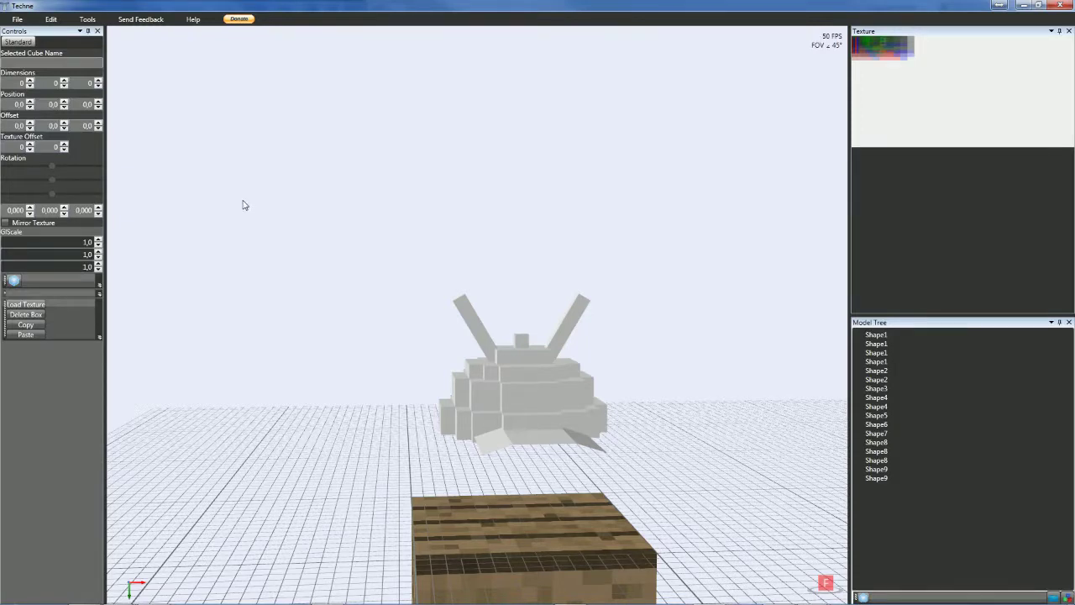
click(27, 307)
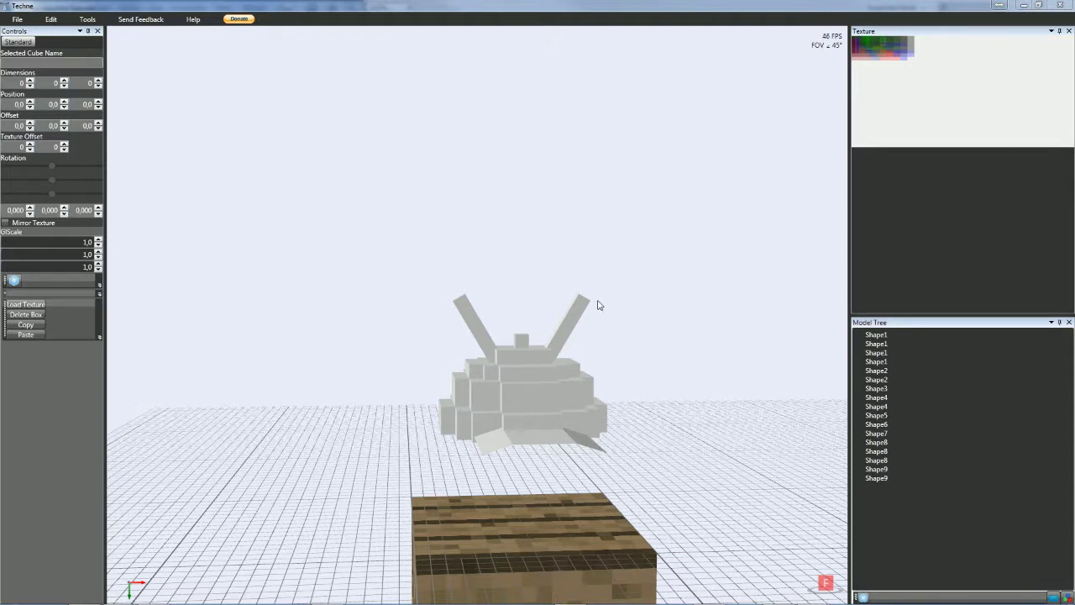
- Add a new box above the hat and set its X dimension to 5 and Z dimension to 2
click(466, 310)
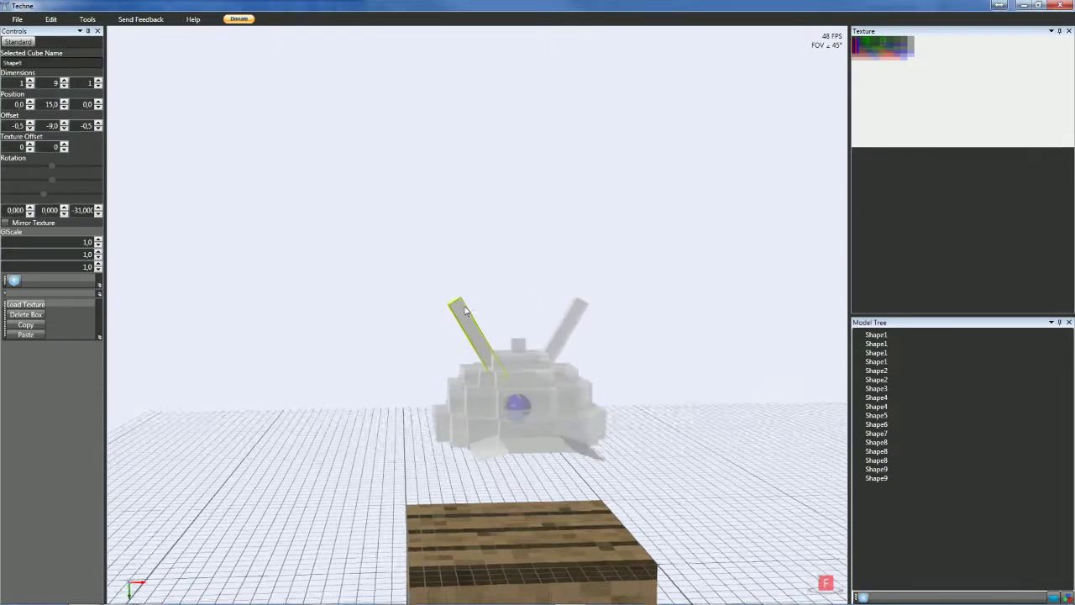
scroll(459, 312, up, 2)
click(13, 281)
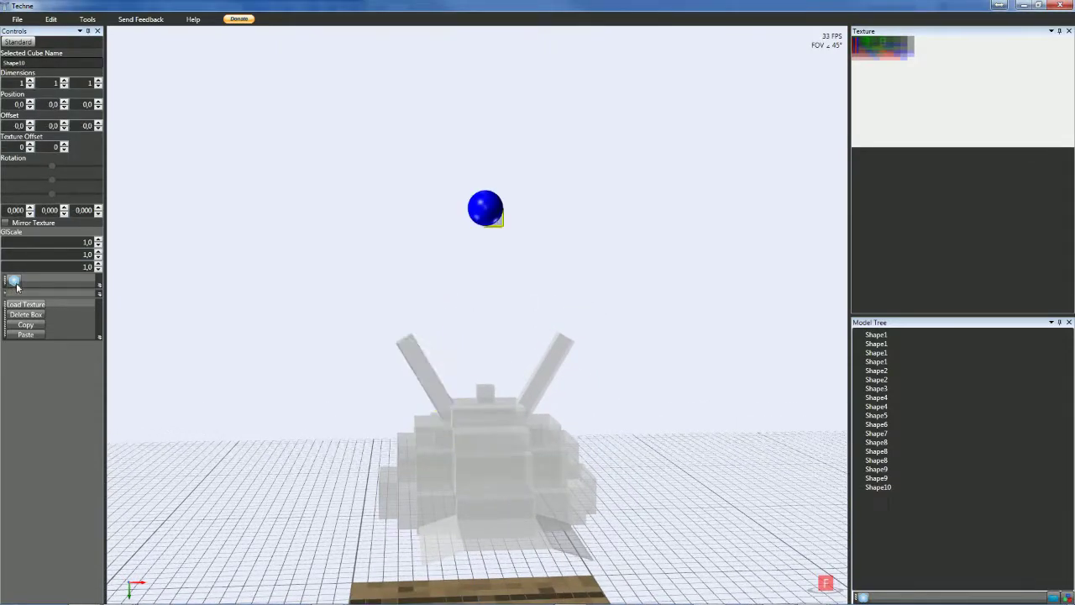
mouse_move(427, 306)
right_down()
mouse_move(405, 305)
mouse_move(433, 320)
right_up()
scroll(48, 83, up, 1)
scroll(48, 83, down, 1)
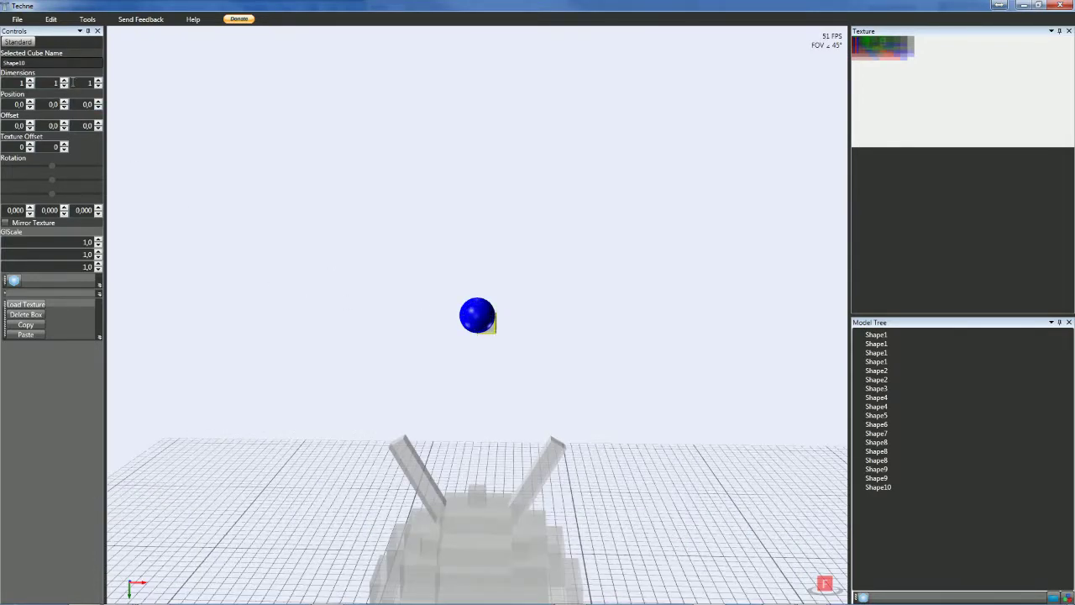
middle_drag(255, 178, 190, 198)
scroll(12, 83, up, 4)
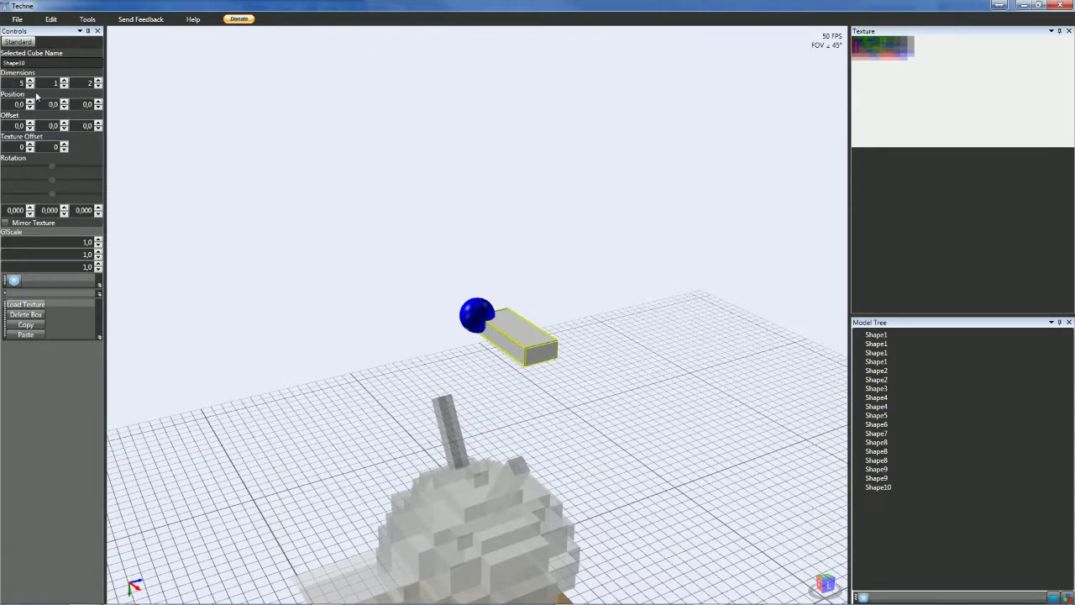
- Resize the new box to an X dimension of 3 and a Y dimension of 3
middle_drag(204, 256, 281, 237)
scroll(17, 82, down, 2)
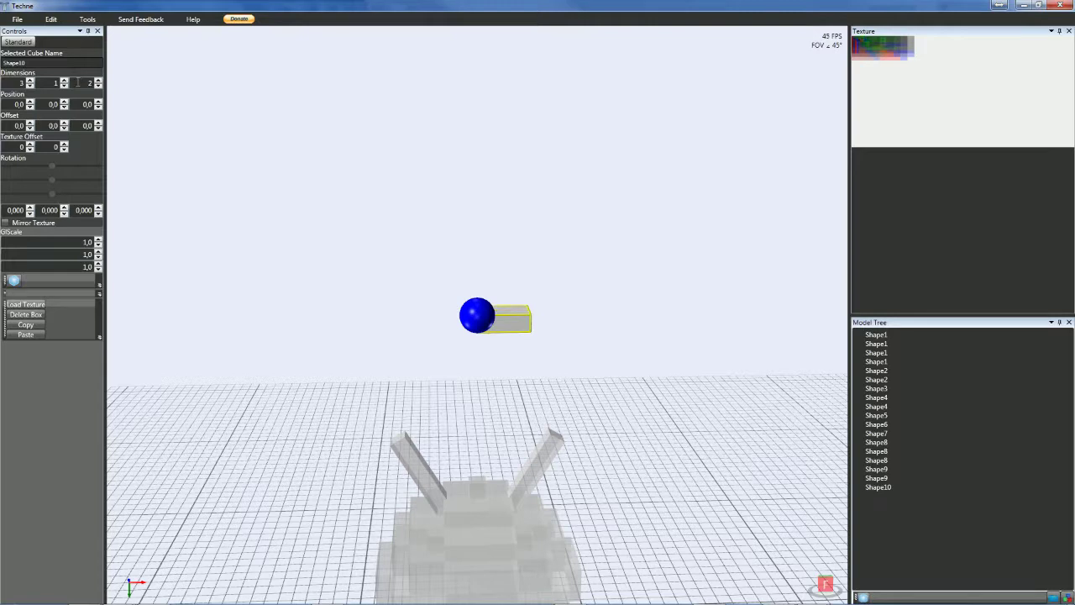
scroll(41, 81, down, 1)
scroll(40, 82, up, 4)
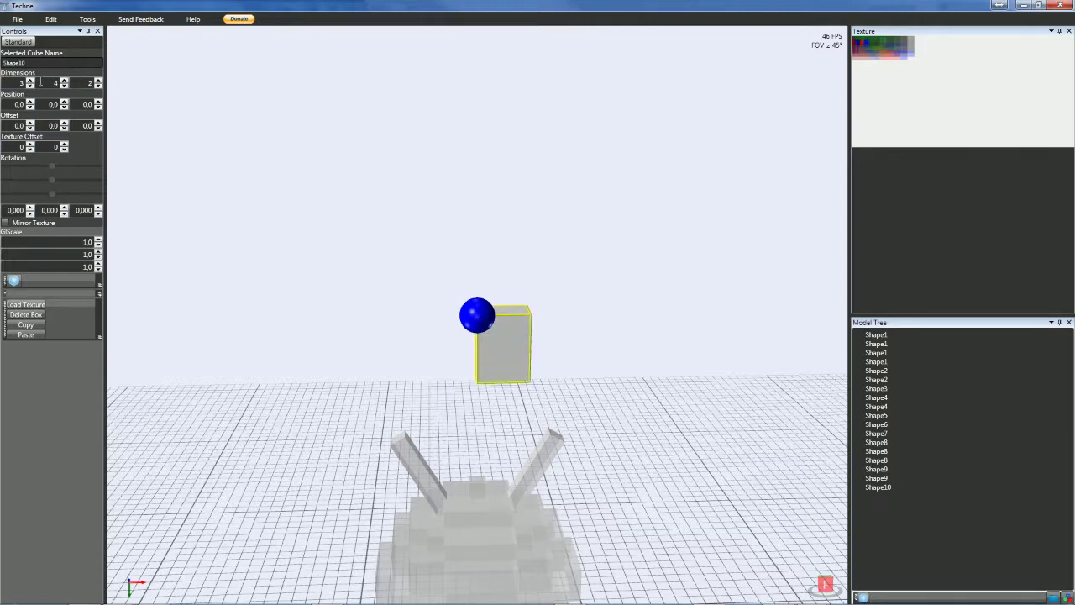
scroll(40, 81, up, 1)
scroll(40, 81, down, 2)
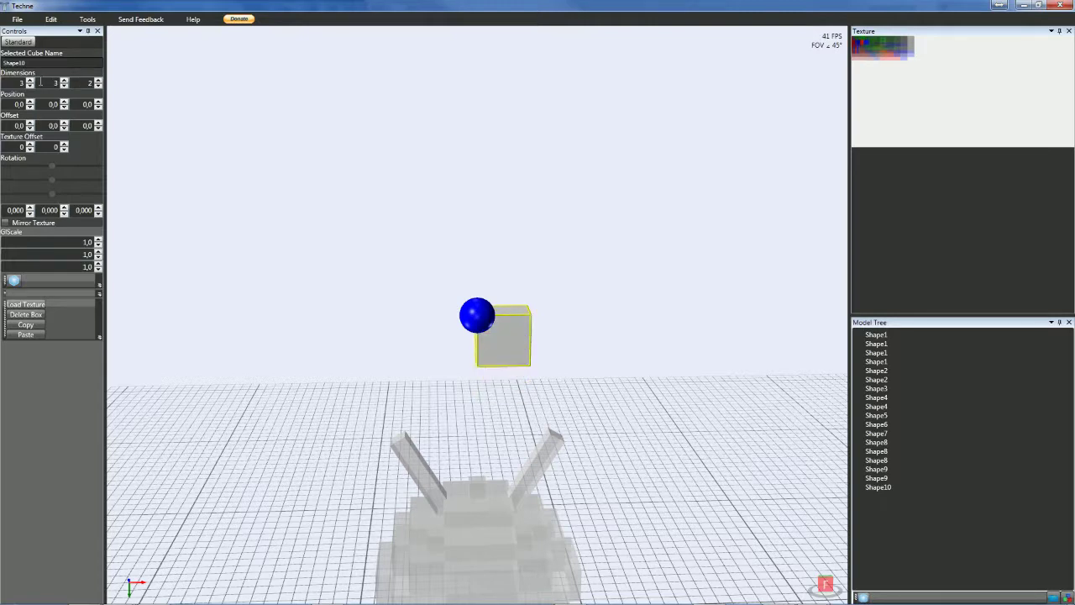
- Center the new box above its pivot with offsets of -1.5 in X, -3 in Y and -1 in Z
mouse_move(297, 231)
right_down()
mouse_move(250, 233)
mouse_move(282, 217)
right_up()
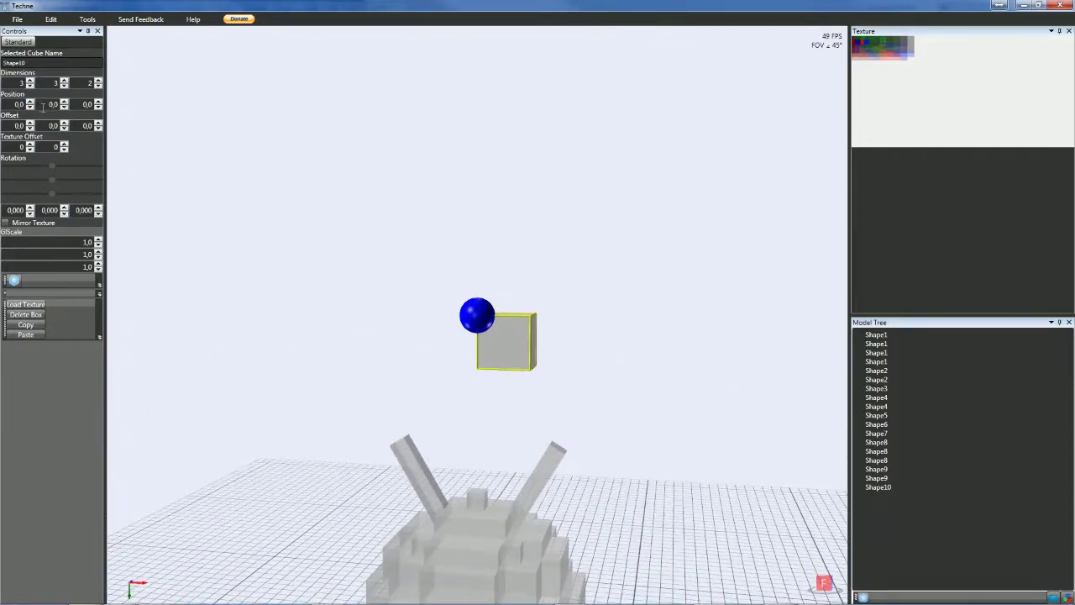
scroll(39, 125, down, 3)
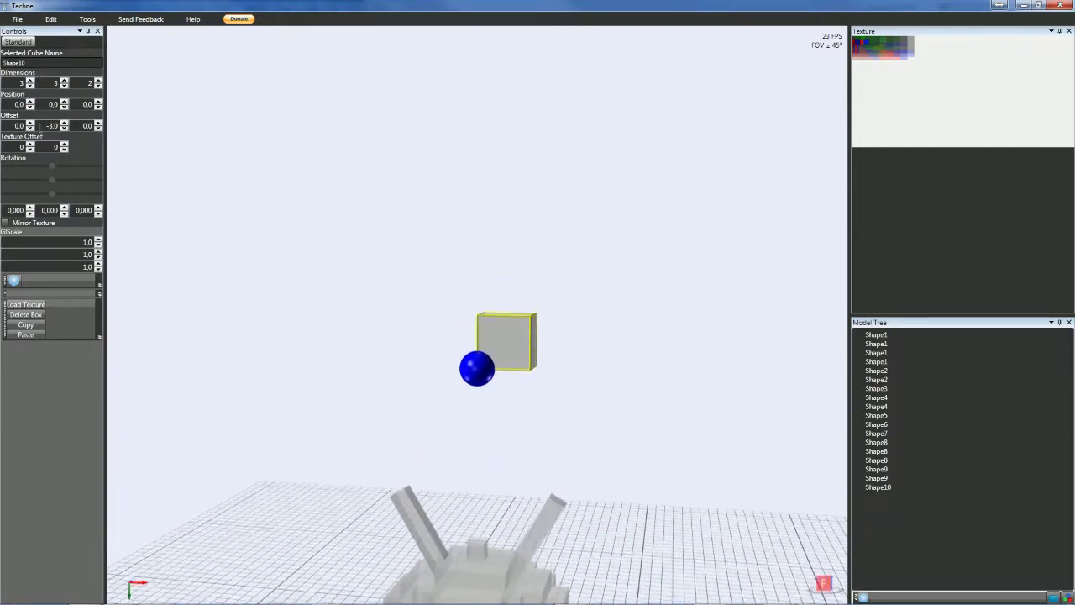
click(8, 125)
text(5)
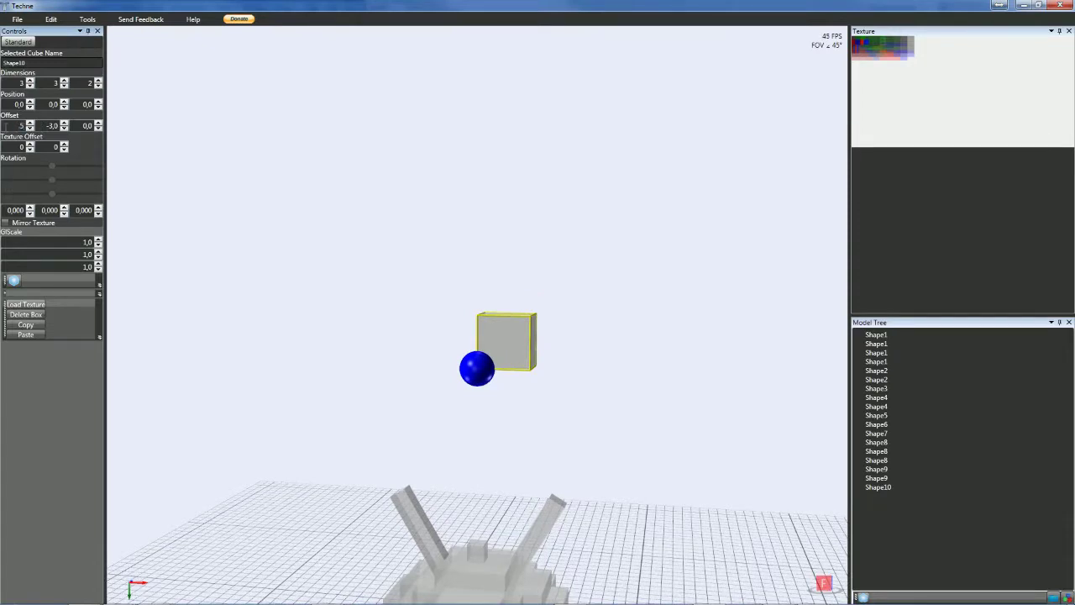
key(Tab)
click(29, 128)
click(29, 129)
click(30, 128)
click(30, 123)
scroll(51, 105, down, 1)
scroll(51, 105, up, 1)
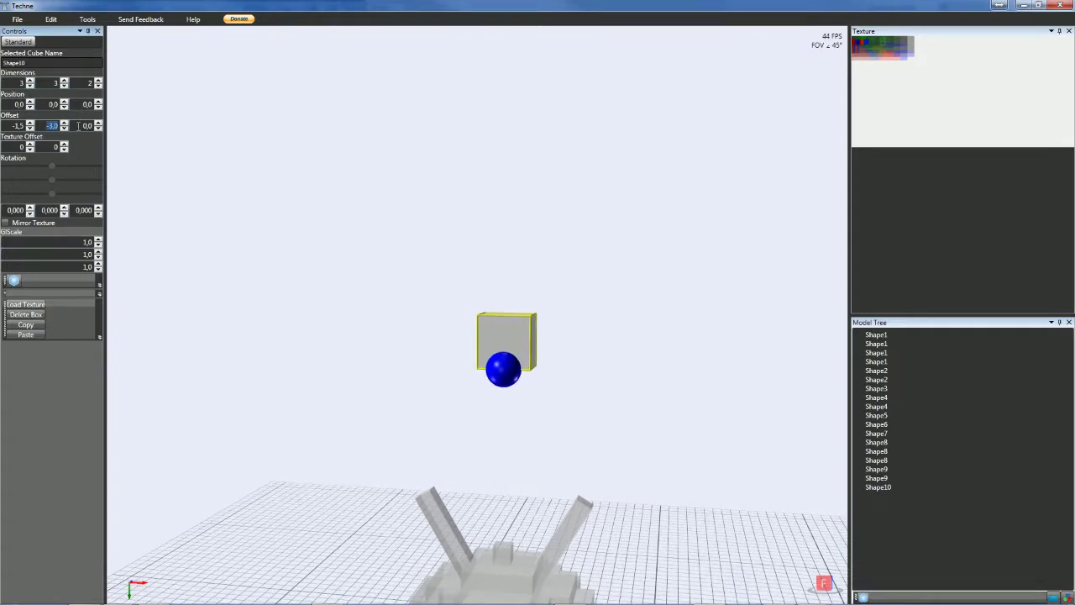
scroll(78, 125, down, 1)
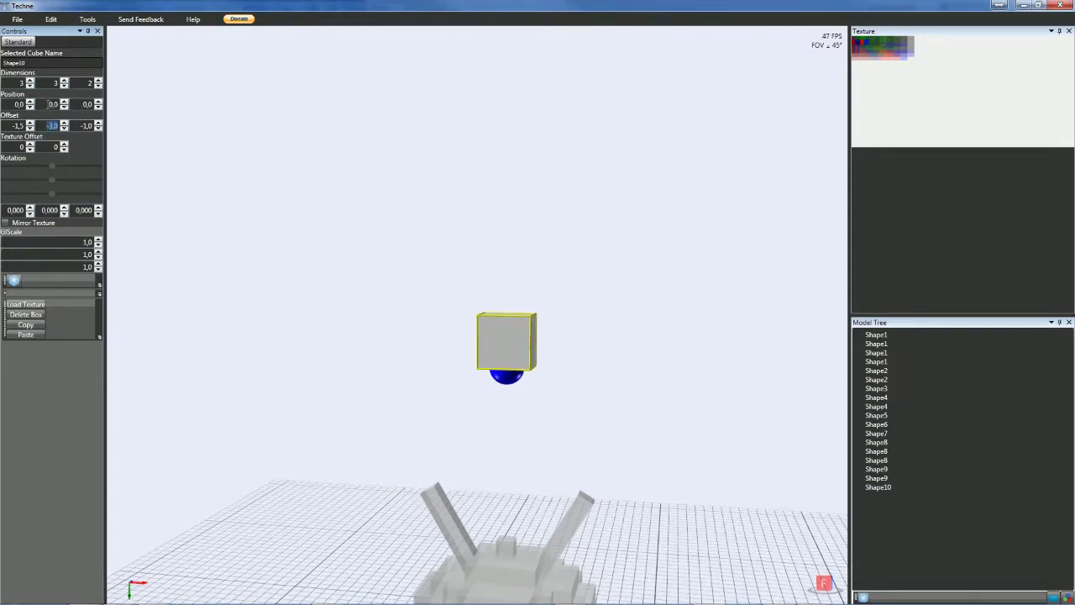
- Set the Y position of the box above the hat to 7
scroll(48, 104, up, 6)
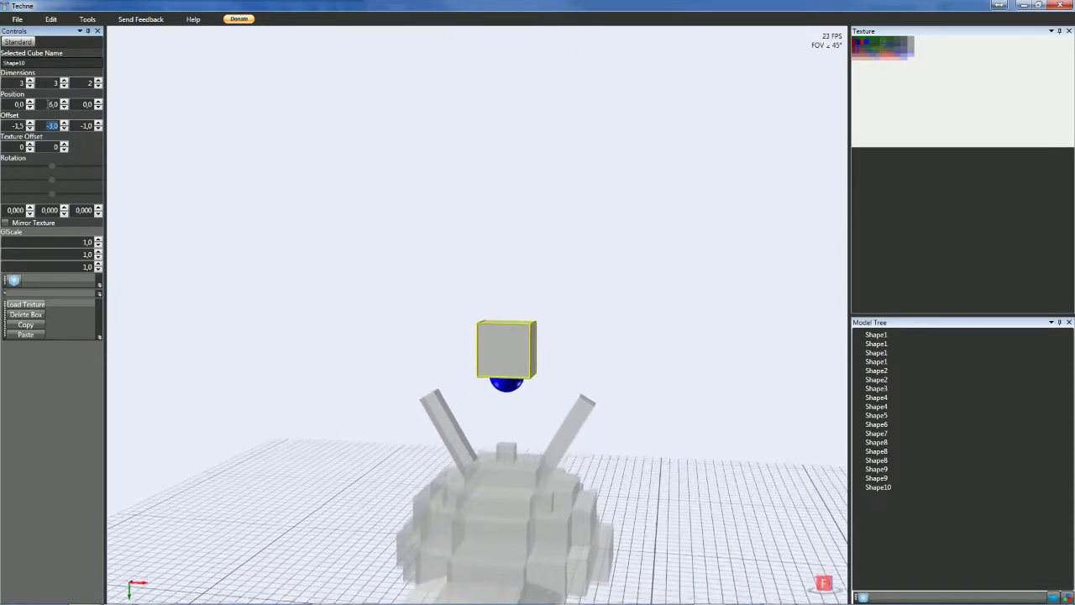
scroll(47, 104, up, 1)
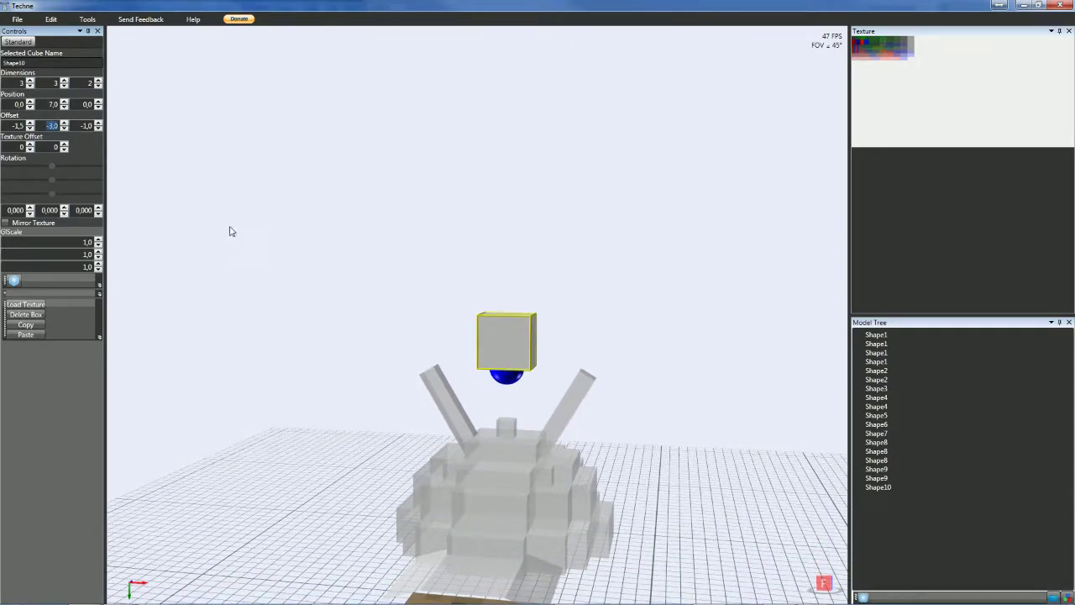
mouse_move(291, 254)
right_down()
mouse_move(310, 242)
mouse_move(312, 257)
right_up()
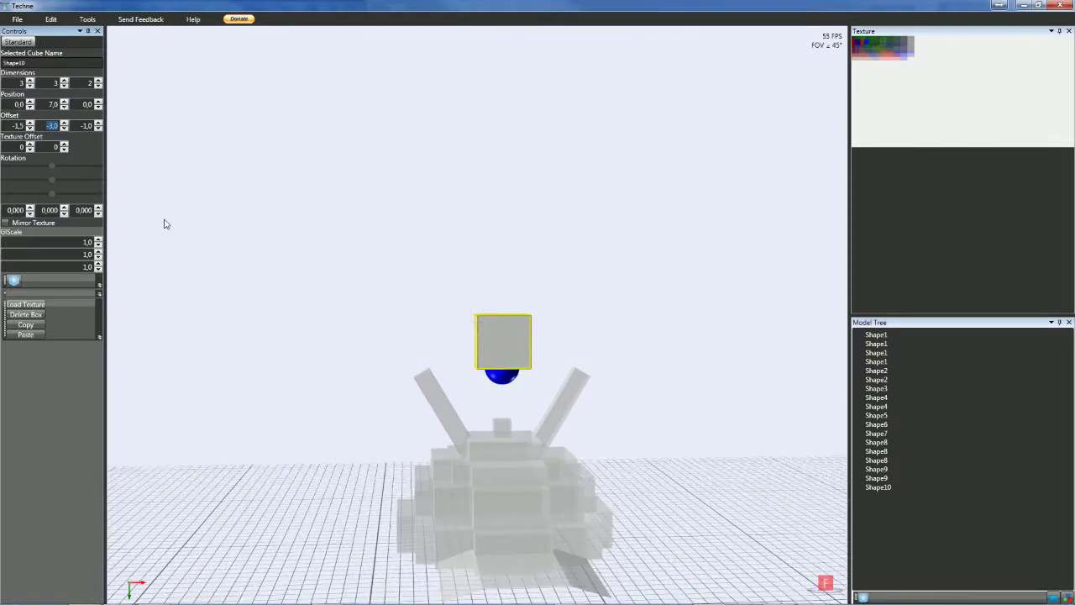
scroll(73, 104, up, 1)
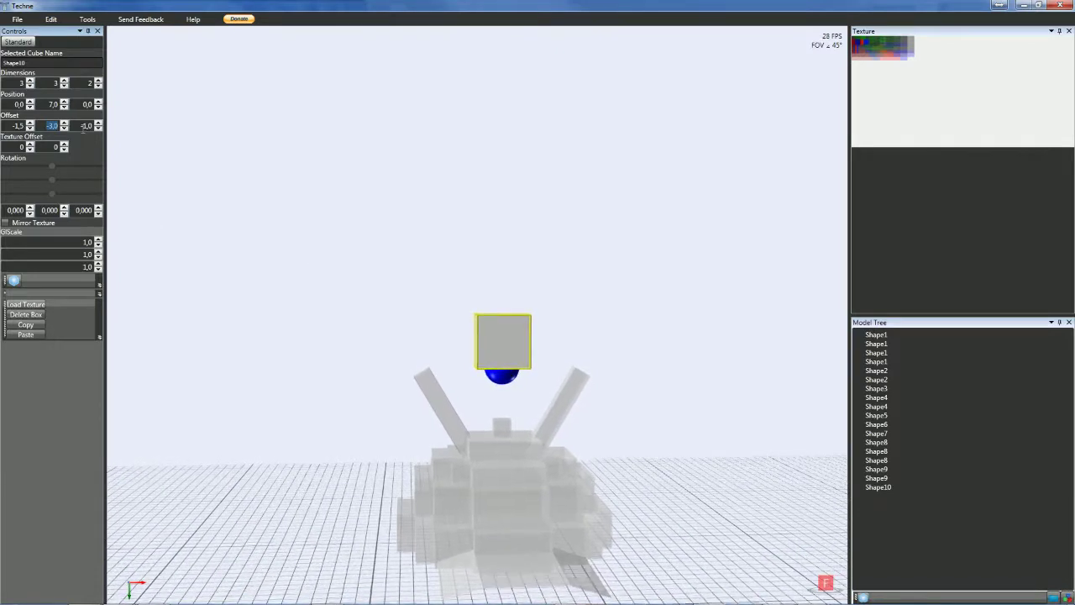
scroll(73, 104, down, 1)
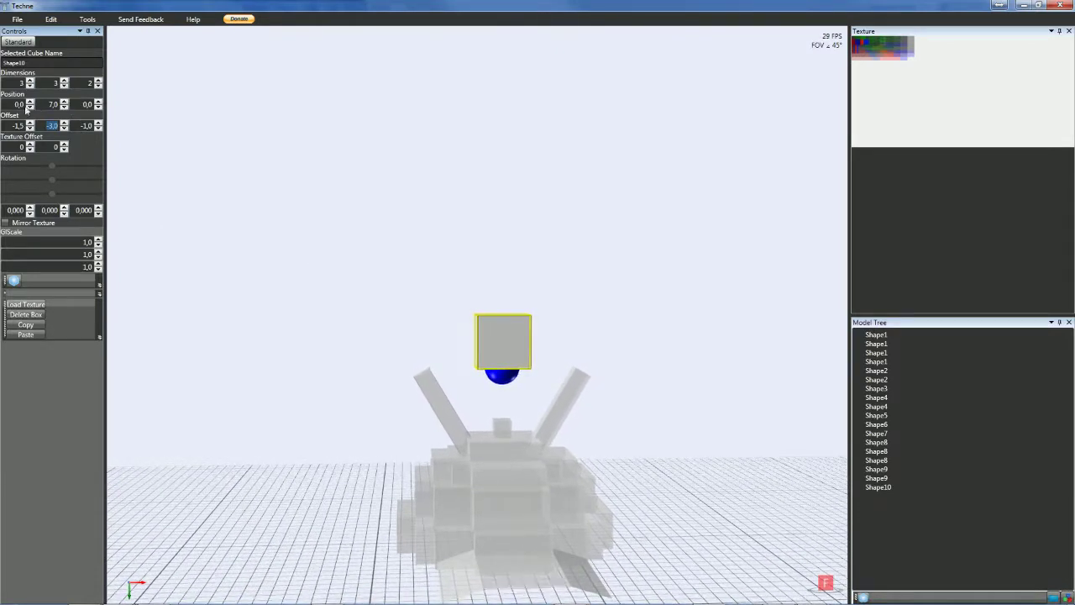
- Set the box's X position to -5 so that it sits over the end of the nearest tilted bar
scroll(10, 104, up, 4)
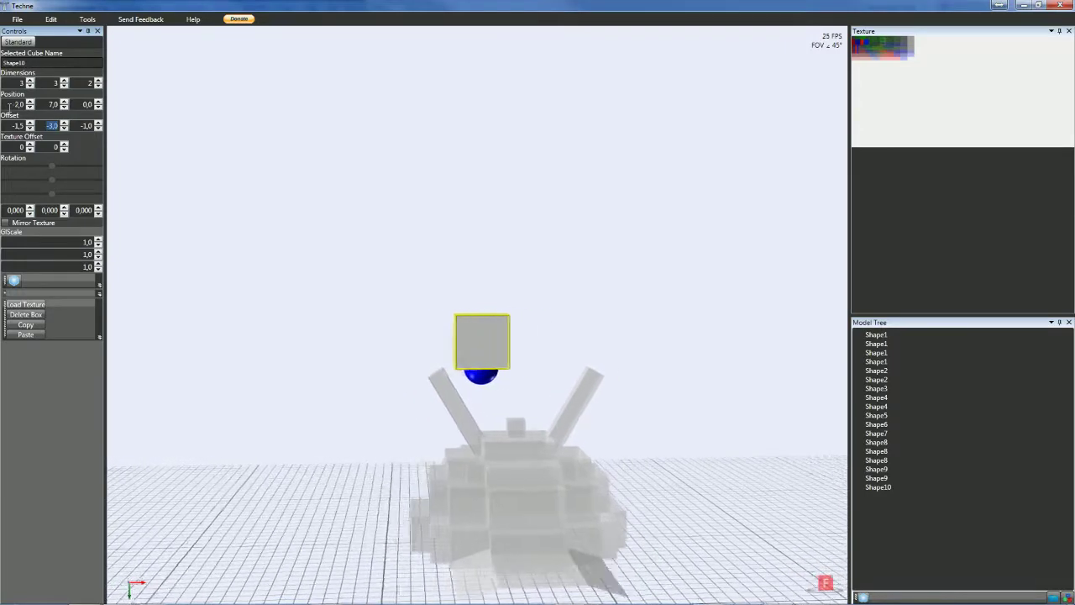
scroll(11, 104, up, 1)
right_drag(155, 243, 234, 259)
click(234, 259)
drag(233, 260, 281, 314)
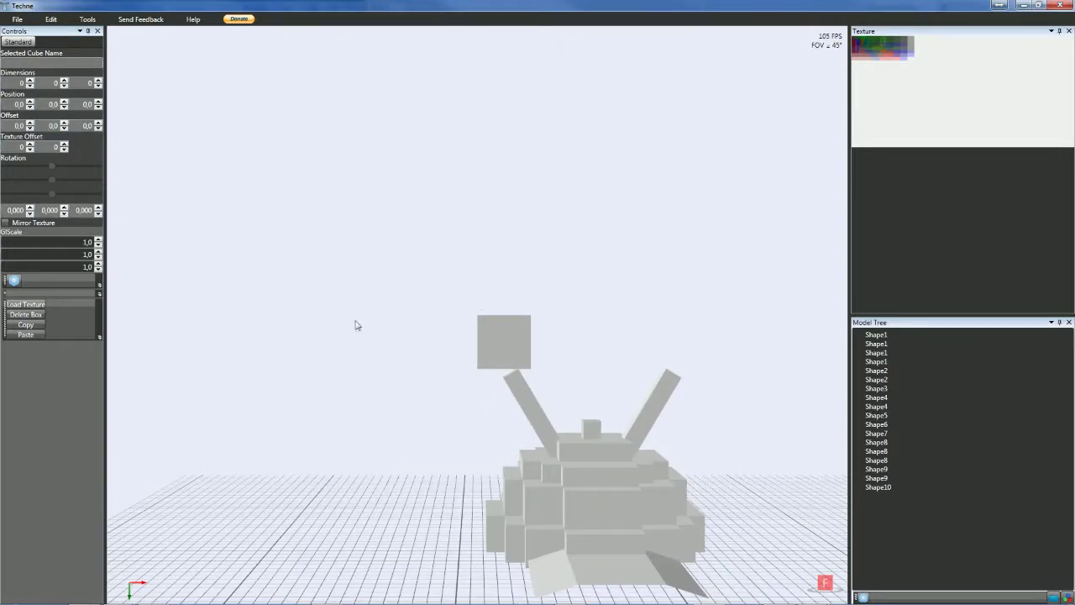
click(493, 353)
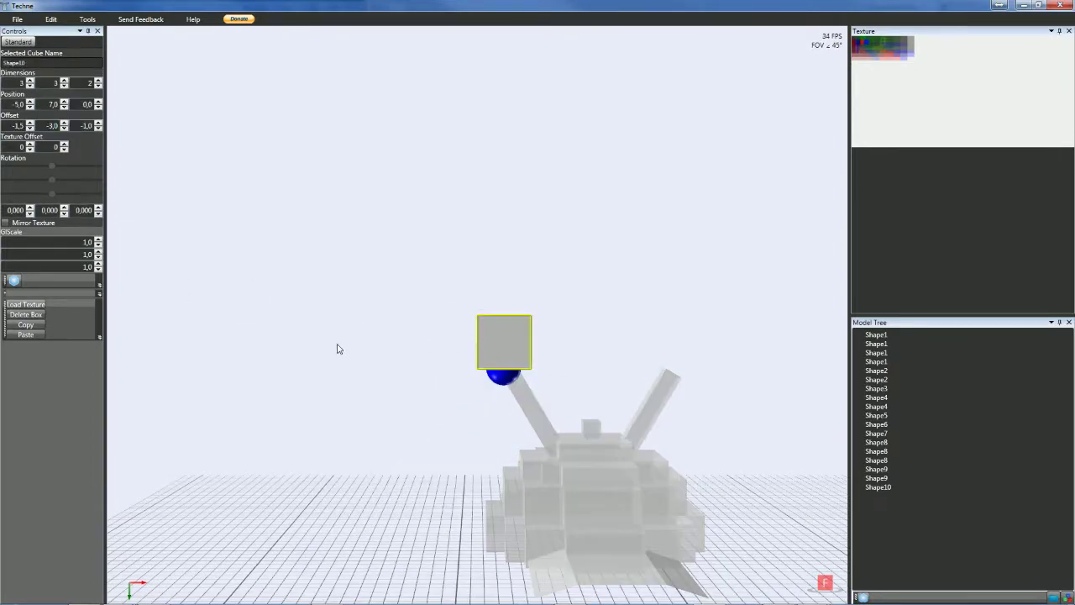
- Check the tilted bar's rotation and rotate the box to the same -31 degrees about Z
click(529, 406)
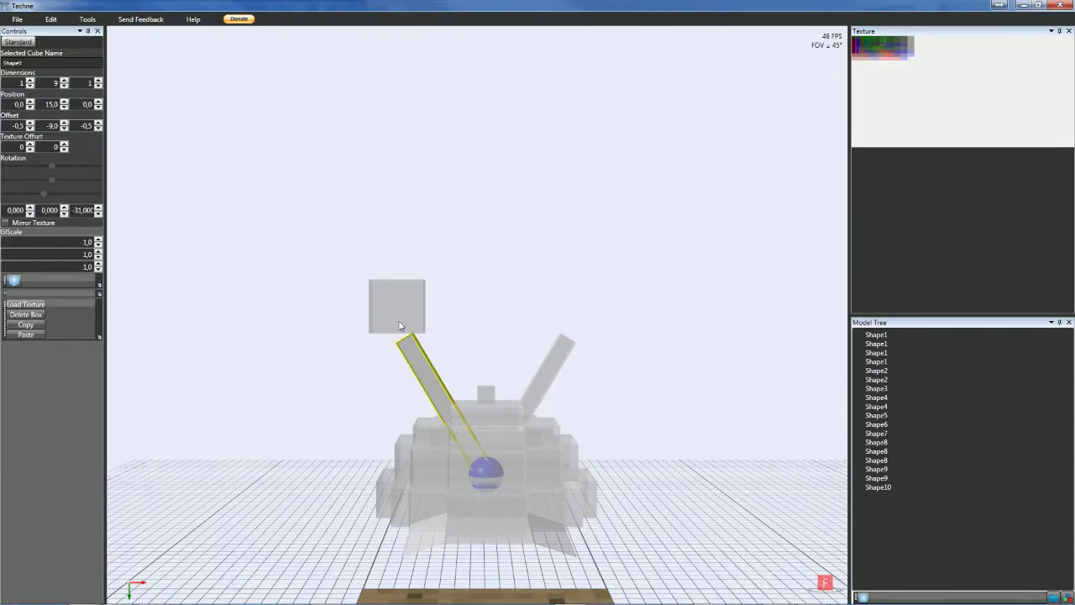
click(400, 326)
scroll(84, 217, down, 5)
scroll(84, 215, down, 19)
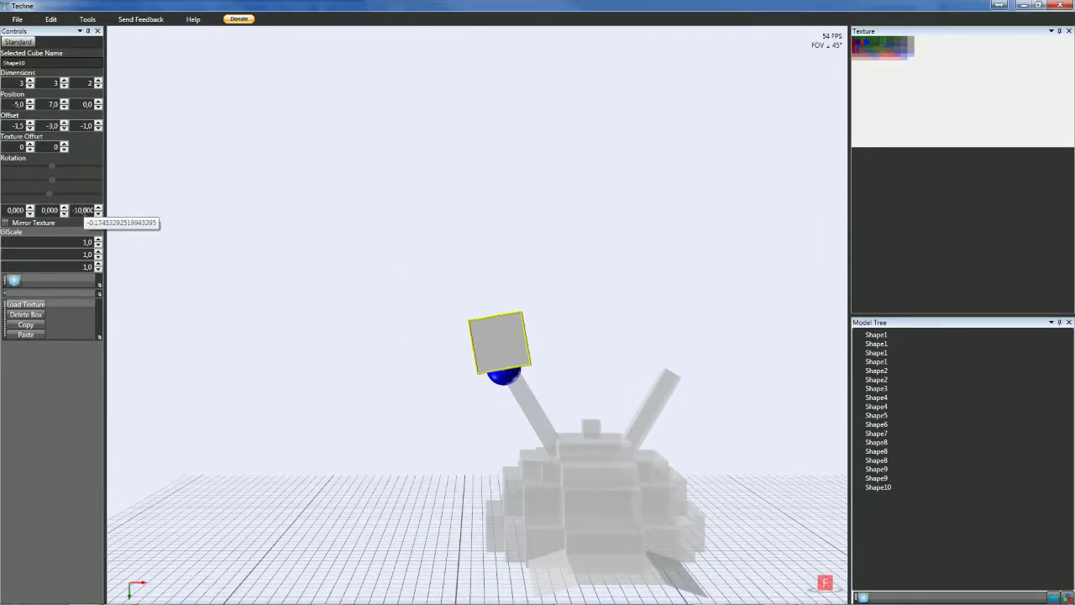
scroll(84, 210, down, 8)
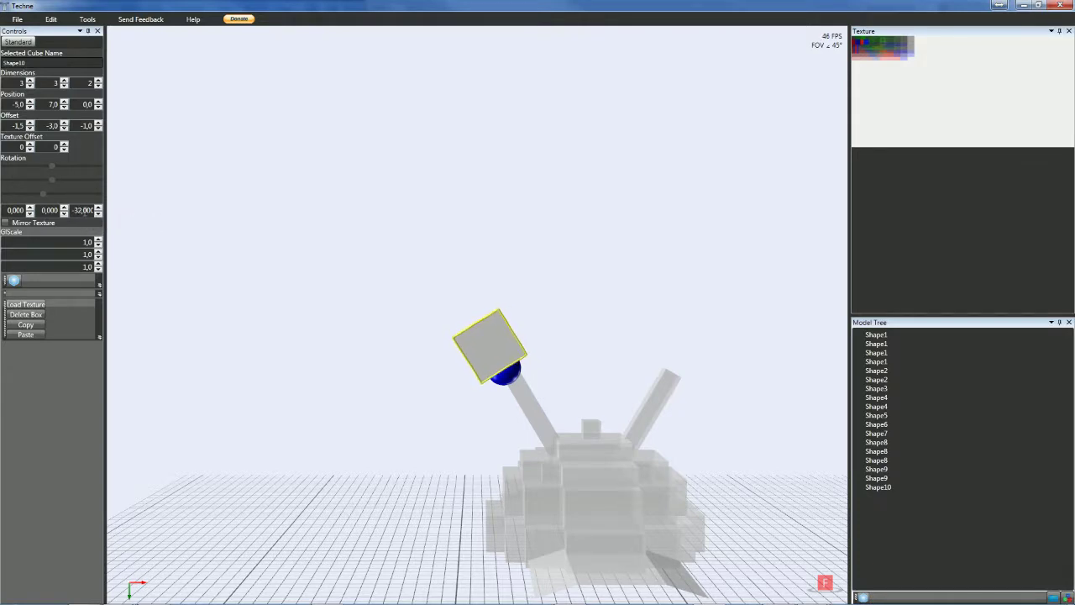
click(340, 346)
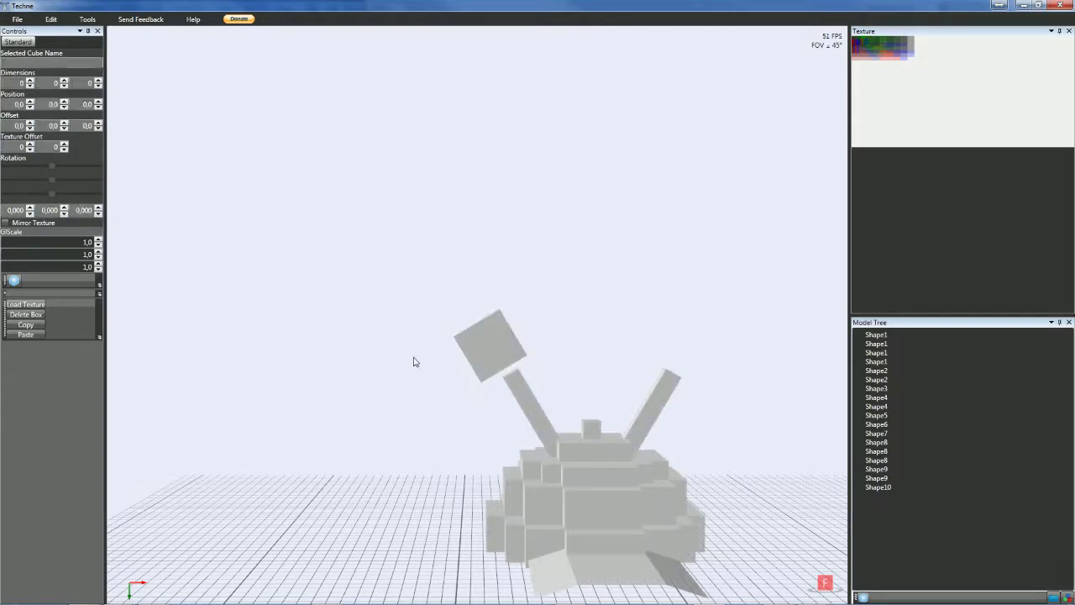
click(498, 360)
- Set the rotated box's Y offset to -2 to lower it onto the bar's end
right_drag(472, 403, 446, 403)
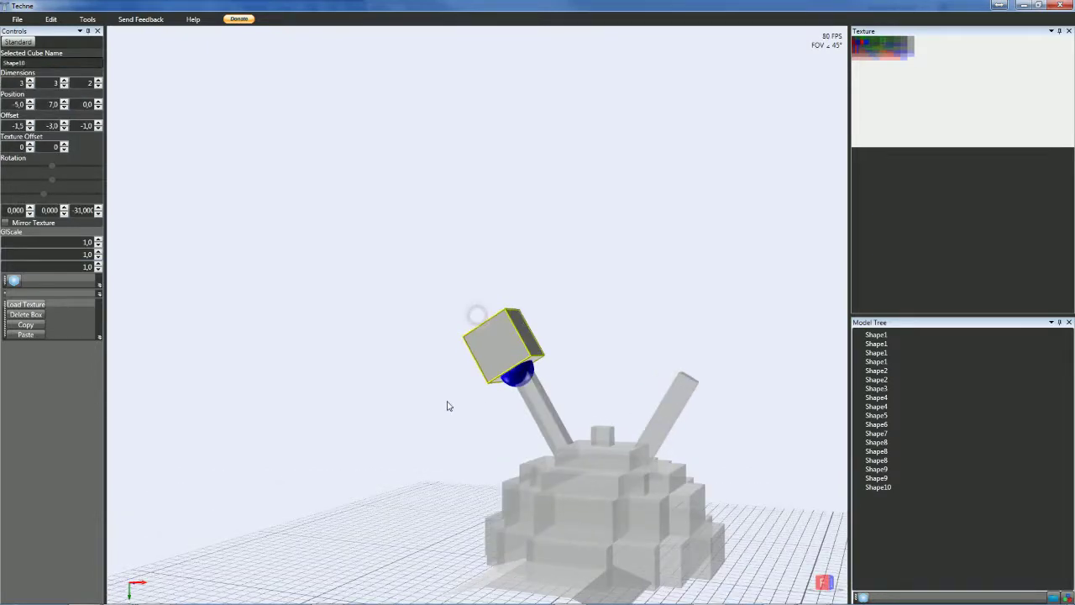
scroll(48, 127, down, 1)
scroll(48, 128, up, 2)
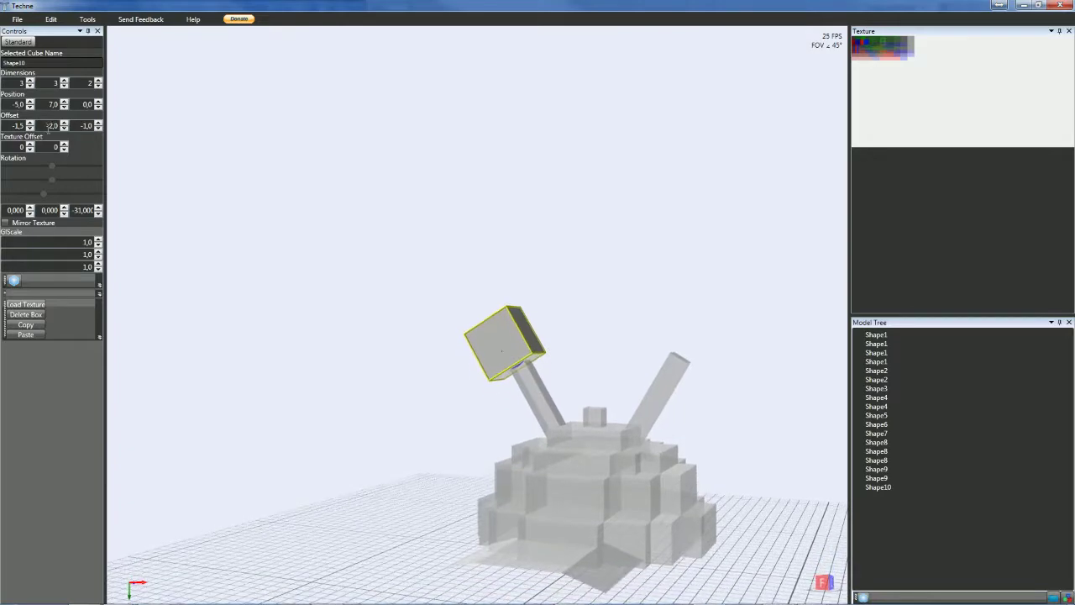
click(252, 257)
right_drag(251, 257, 281, 285)
scroll(281, 286, up, 1)
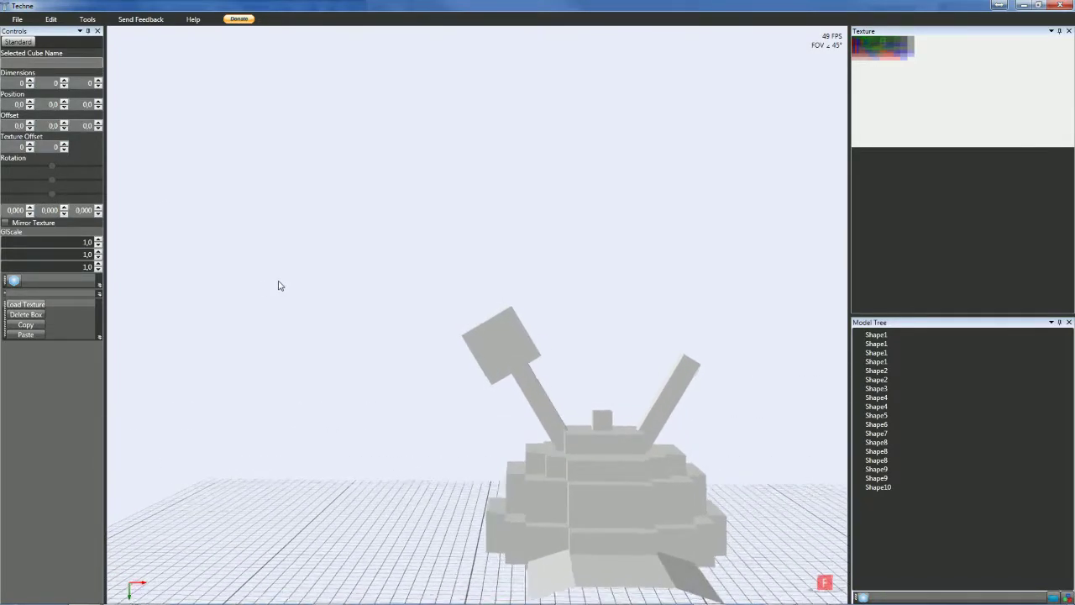
- Examine from several angles how the rotated box lines up with the end of the tilted bar
scroll(279, 284, up, 3)
mouse_move(483, 401)
mouse_down()
mouse_move(456, 398)
mouse_move(473, 401)
mouse_up()
click(509, 384)
scroll(509, 385, down, 2)
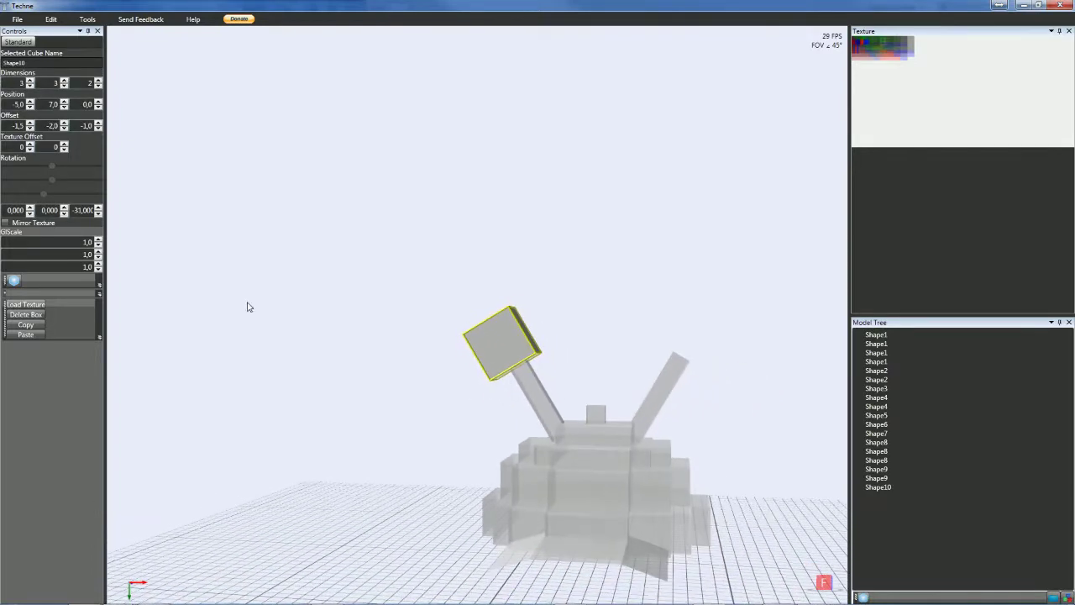
scroll(11, 126, down, 1)
scroll(10, 126, up, 2)
click(324, 324)
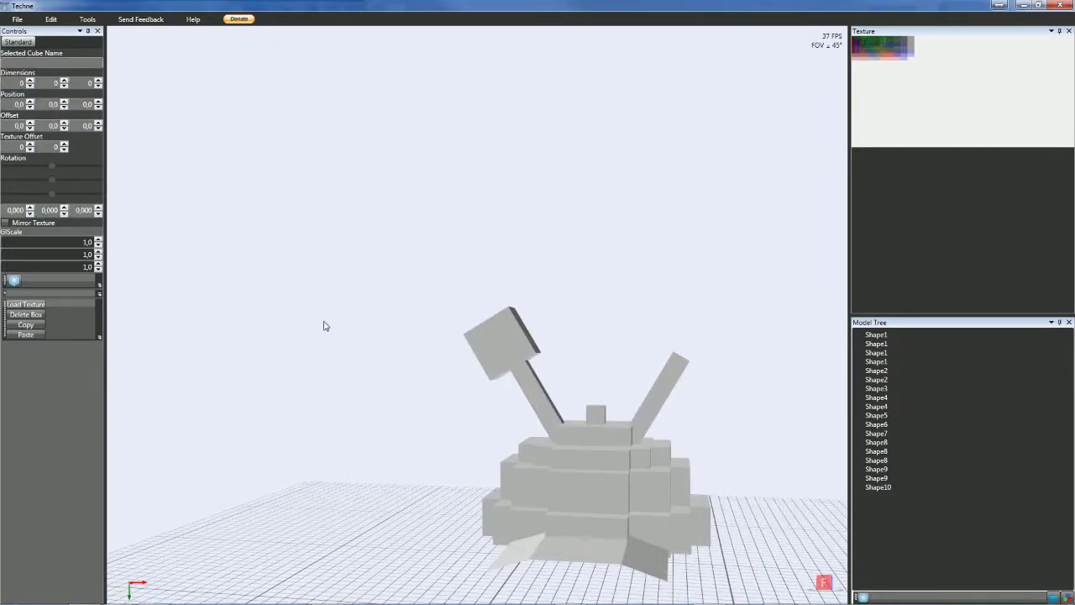
right_drag(326, 328, 351, 321)
click(826, 585)
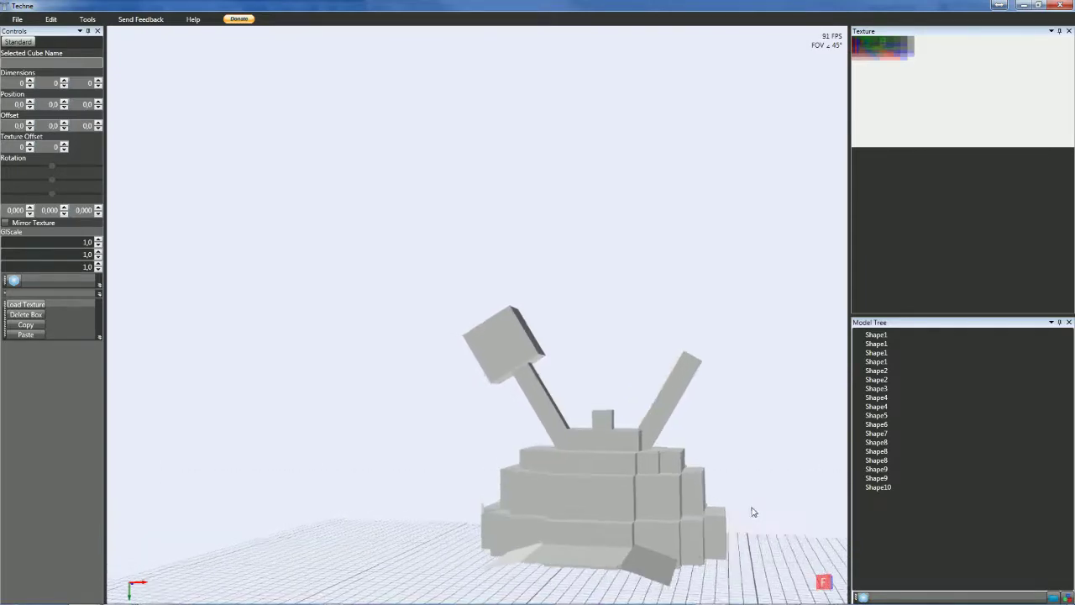
scroll(748, 509, up, 5)
right_drag(742, 507, 654, 481)
drag(655, 485, 751, 490)
right_drag(751, 490, 747, 491)
click(530, 400)
- Try nudging the box's X offset, return it to -1.5 and check the box's alignment with the bar
scroll(530, 400, down, 4)
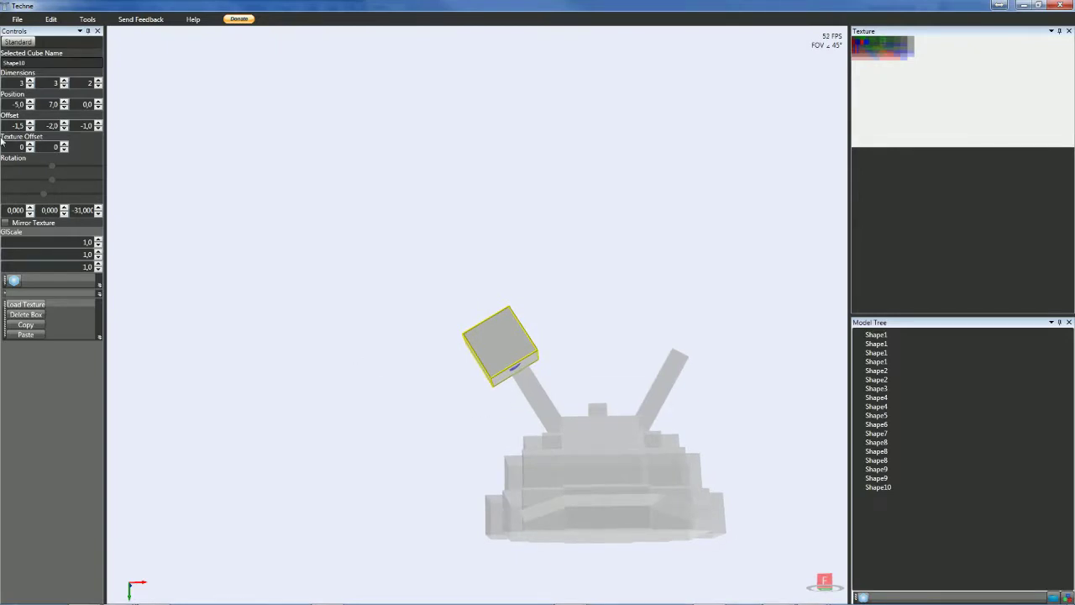
scroll(13, 126, down, 1)
scroll(13, 125, up, 2)
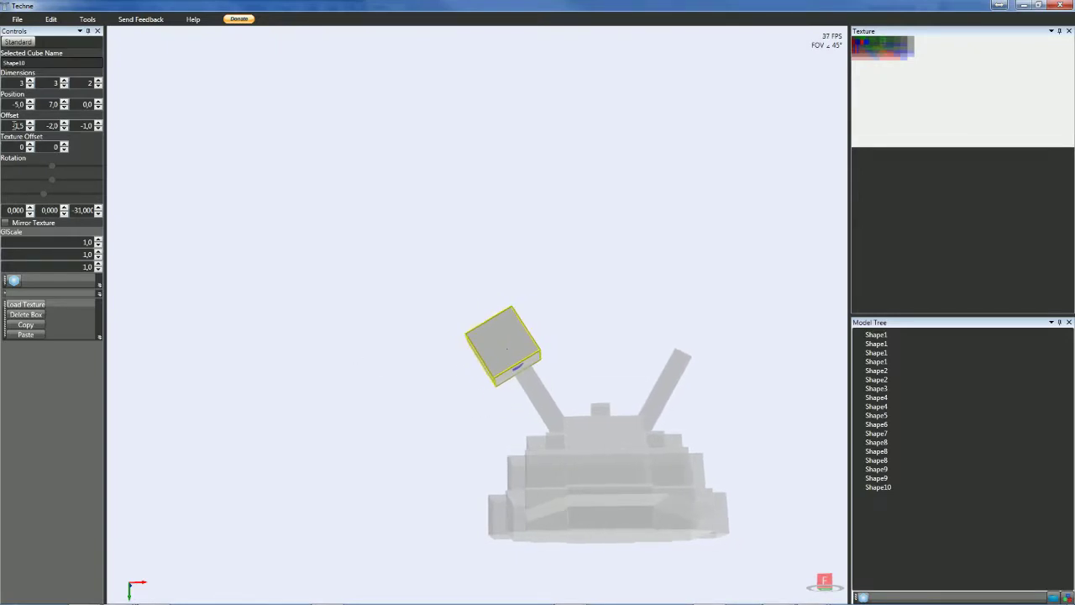
scroll(14, 126, down, 1)
click(264, 309)
right_drag(264, 309, 329, 352)
scroll(267, 329, up, 5)
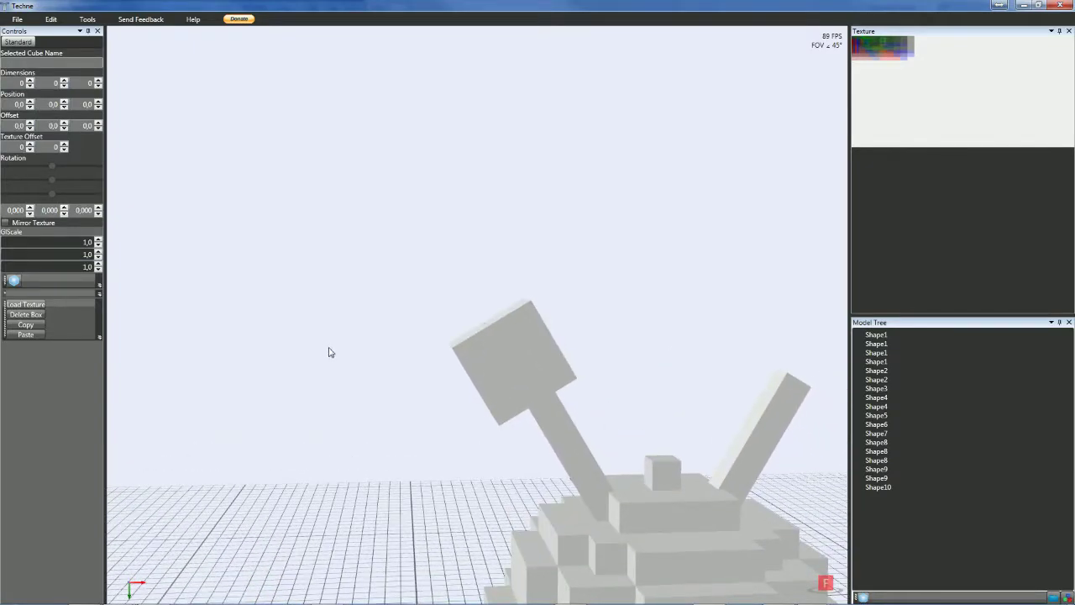
click(506, 380)
scroll(506, 379, down, 4)
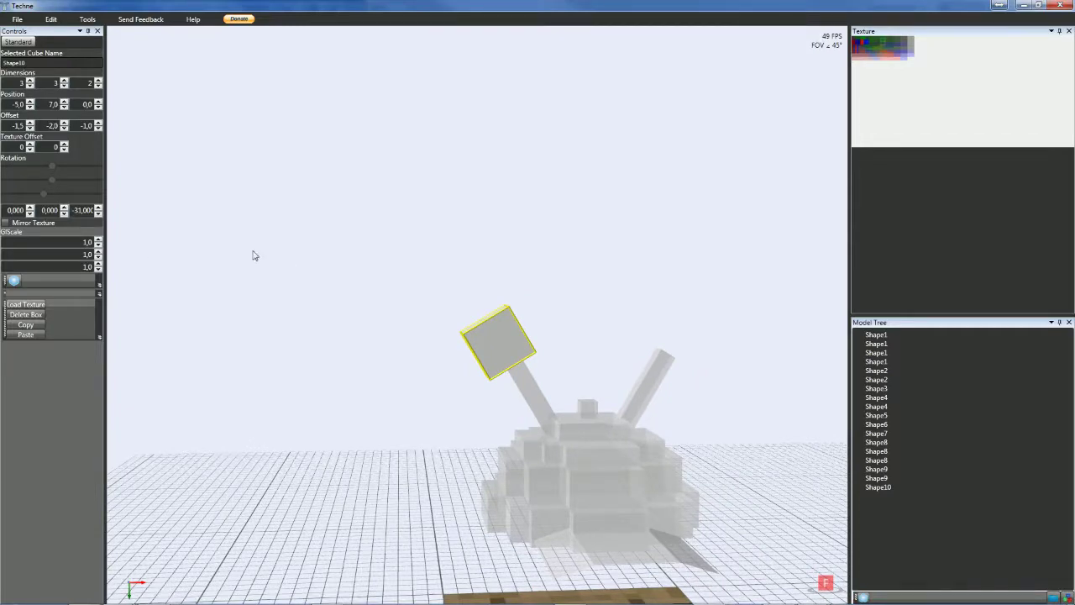
mouse_move(300, 230)
right_down()
mouse_move(228, 237)
mouse_move(298, 237)
right_up()
drag(298, 242, 313, 243)
- Set the box's X offset to -1 and check how it is centered on the tilted bar
double_click(19, 125)
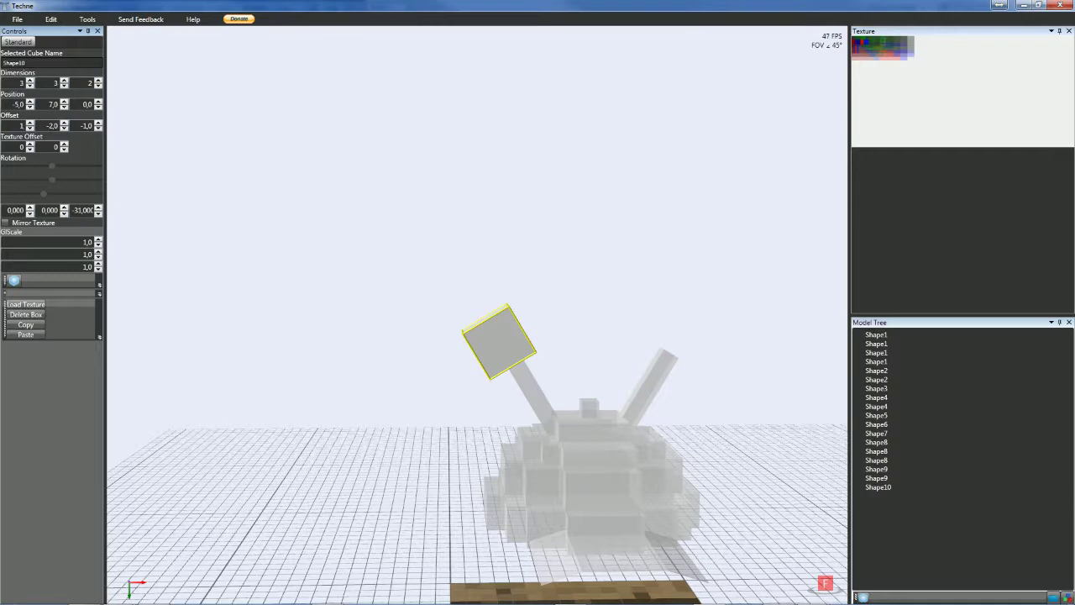
key(Tab)
scroll(19, 126, down, 2)
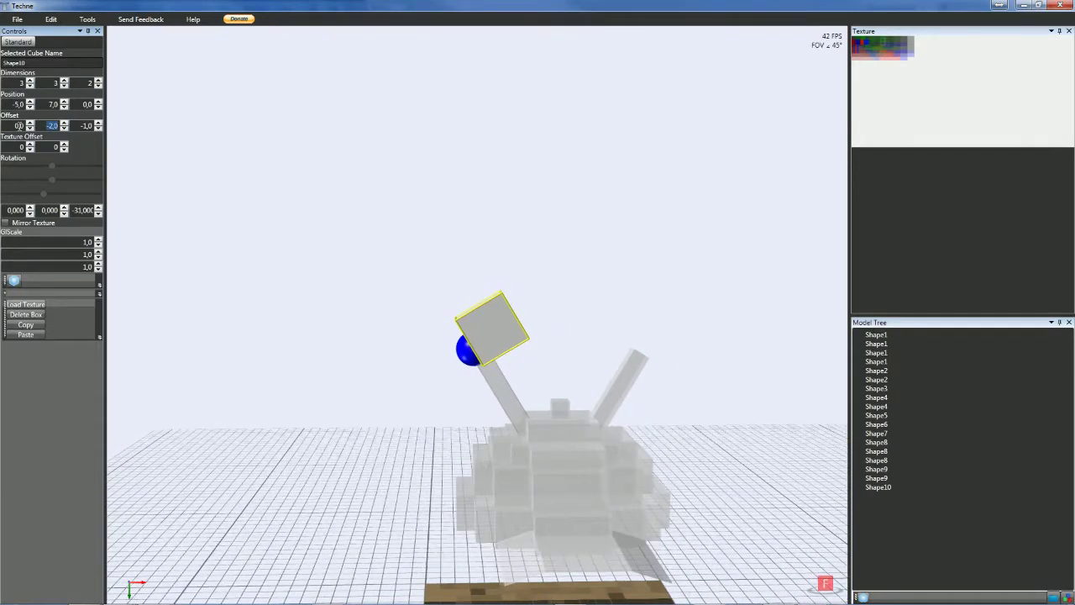
click(291, 307)
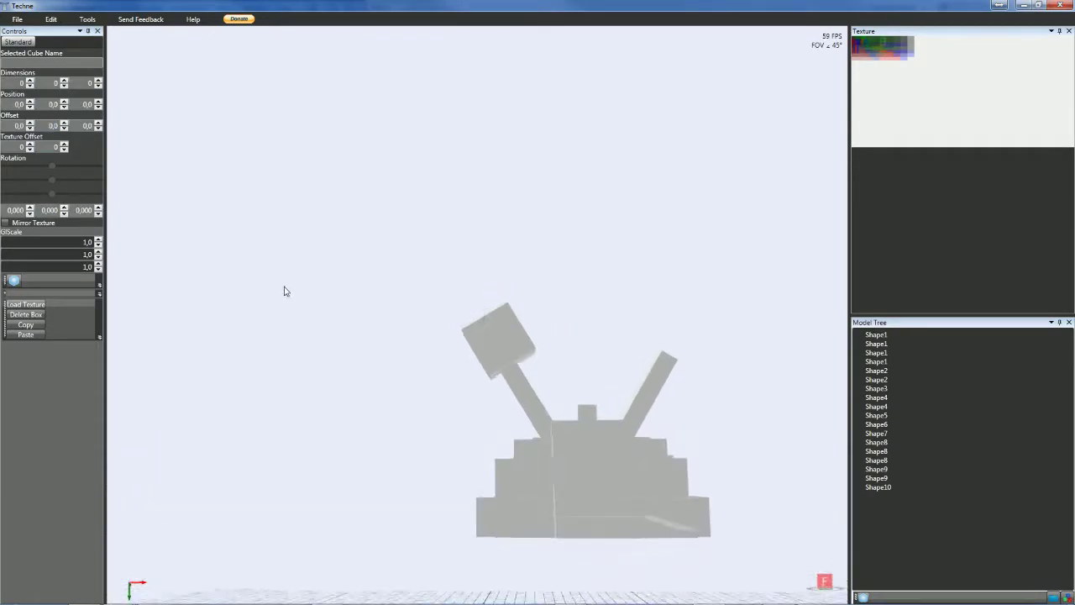
click(523, 350)
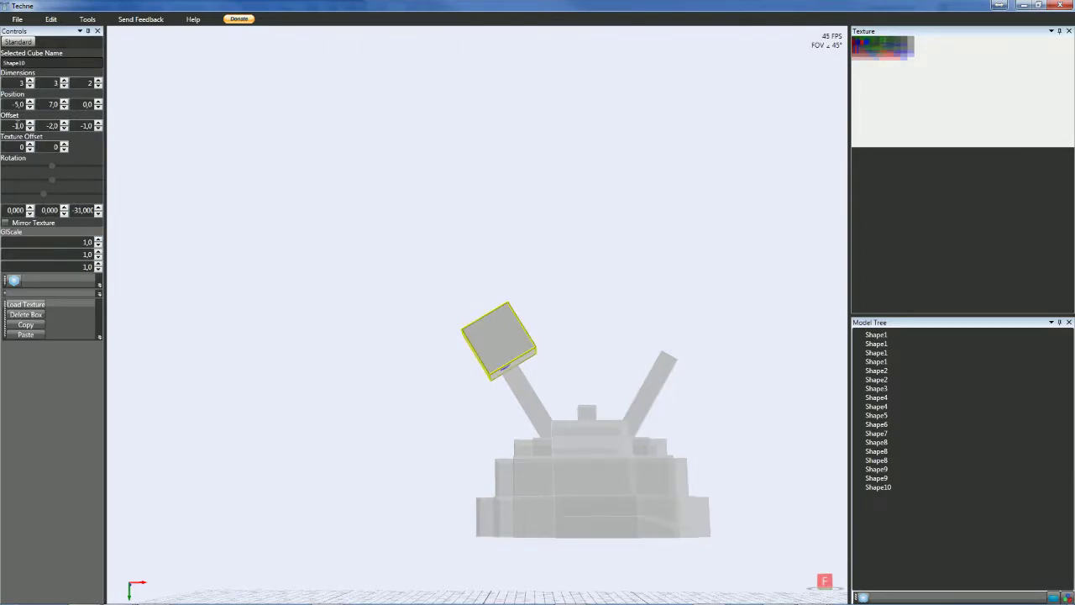
- Try an X offset of -2 for the box, compare its alignment with the bar, and return to -1
scroll(17, 125, down, 1)
click(194, 221)
right_drag(194, 221, 202, 247)
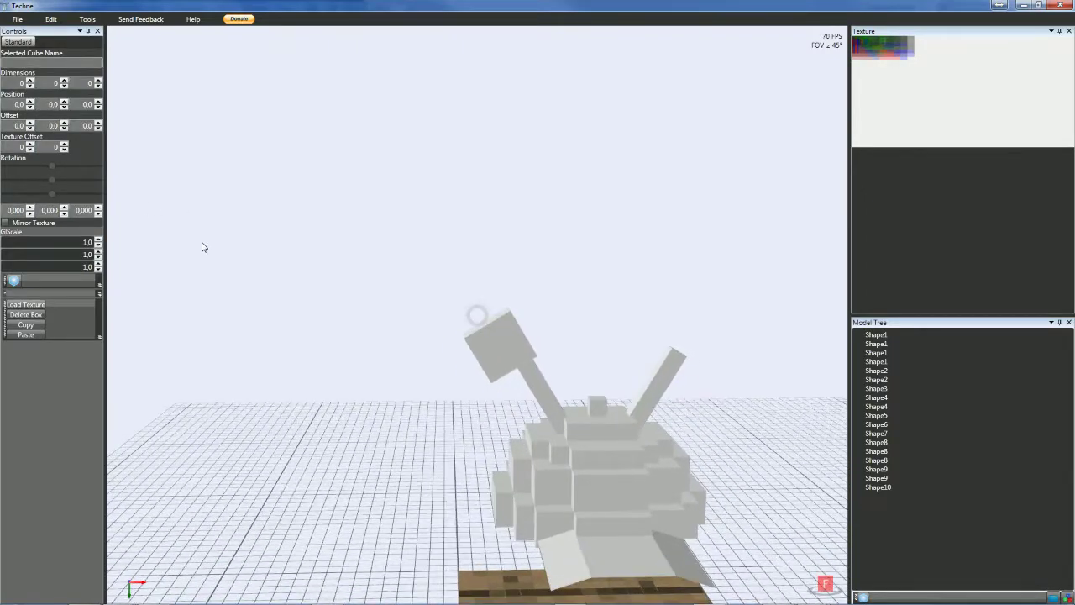
drag(202, 247, 204, 232)
click(497, 358)
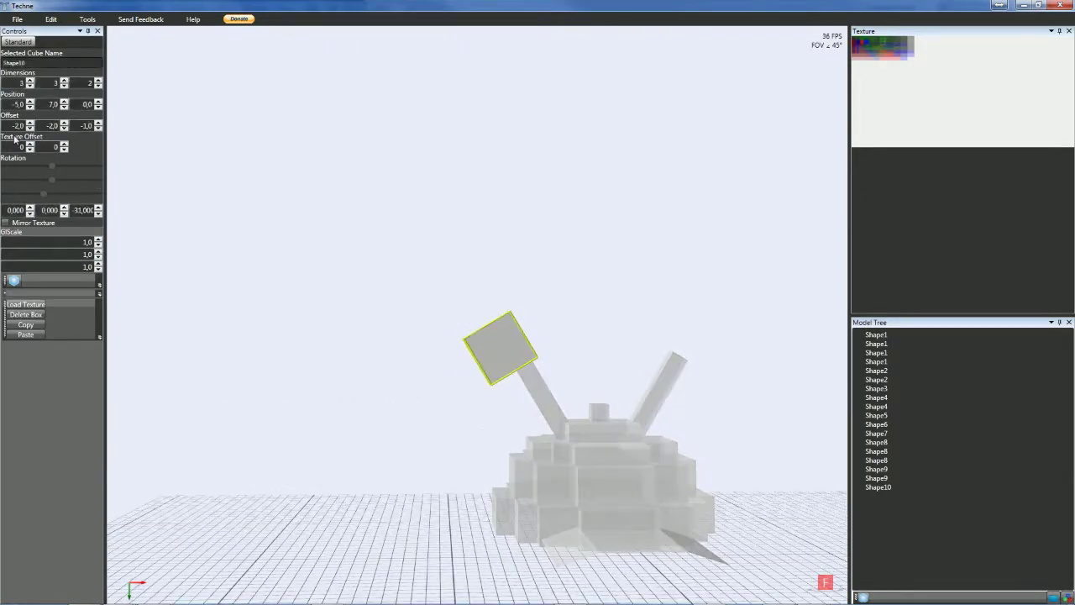
mouse_move(269, 276)
mouse_down()
mouse_move(259, 272)
mouse_move(263, 283)
mouse_up()
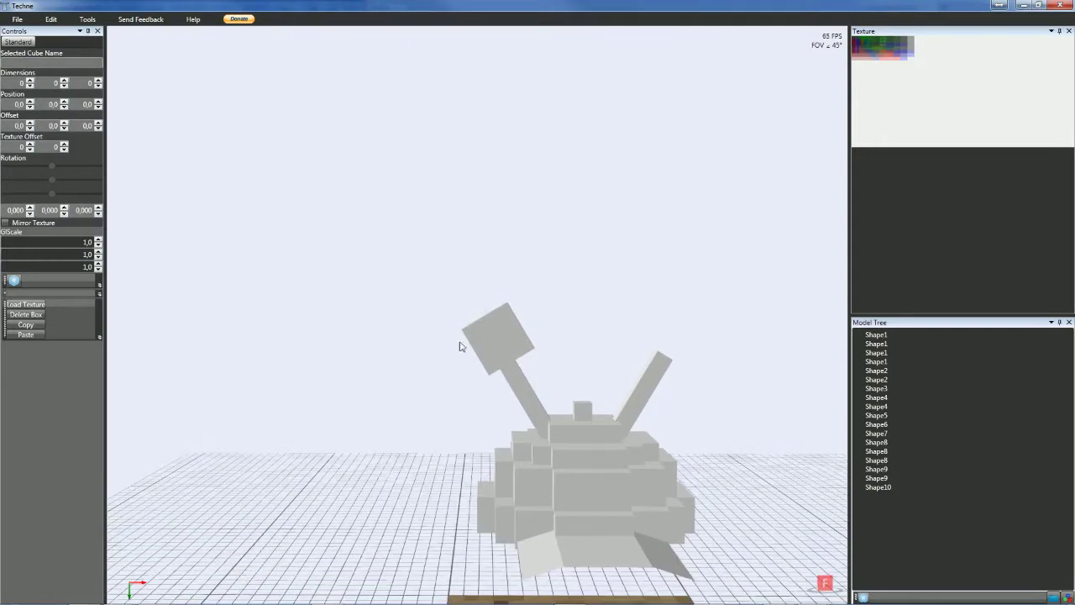
click(486, 347)
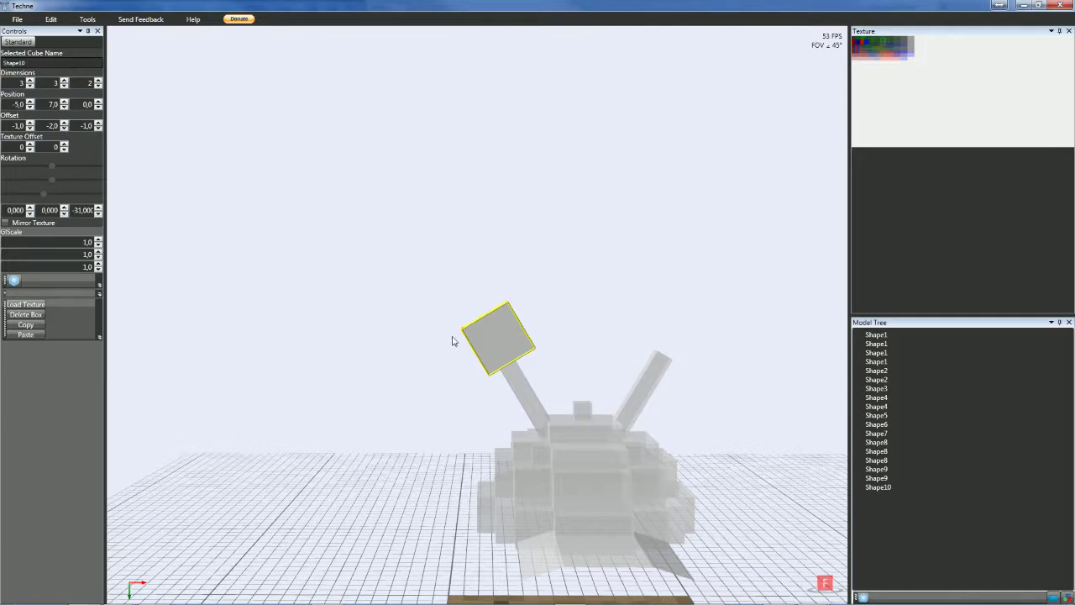
- Try an offset of 1.5 on both Y and X for the rotated box
click(52, 126)
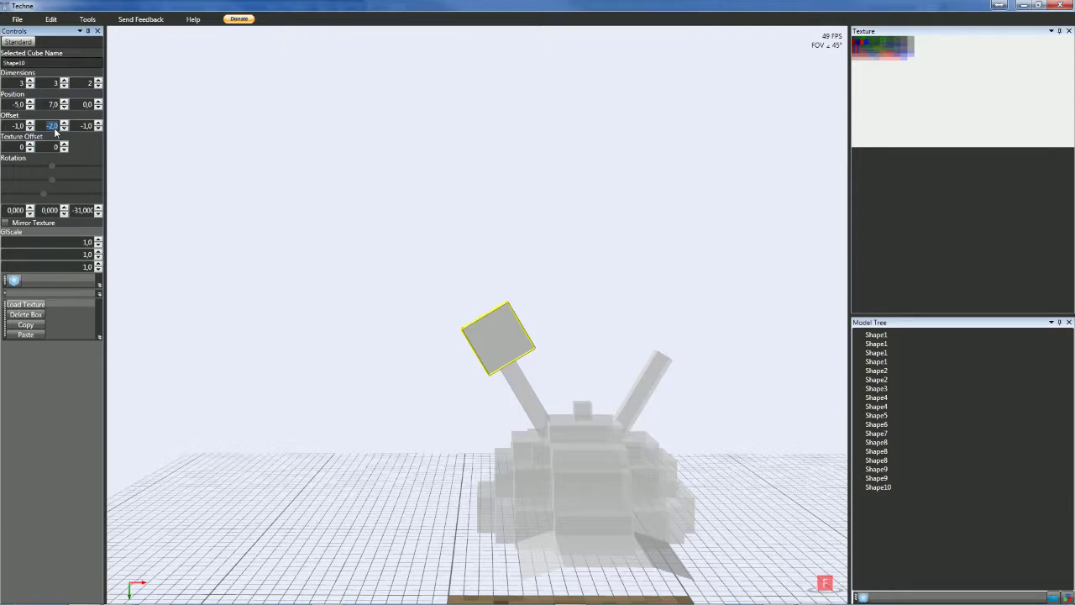
text(1,5)
key(Tab)
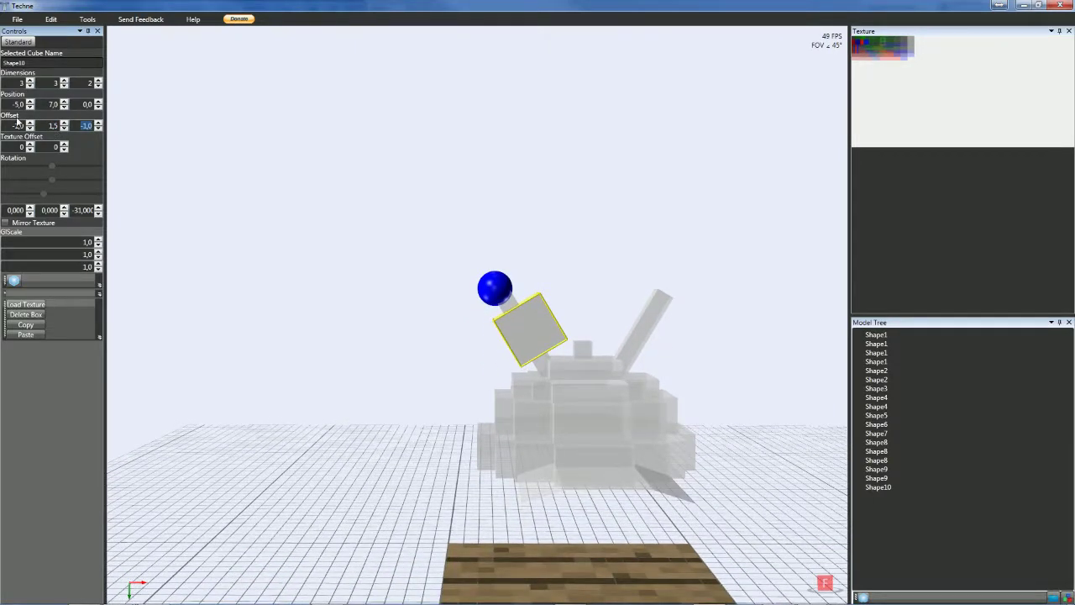
click(19, 125)
key(Tab)
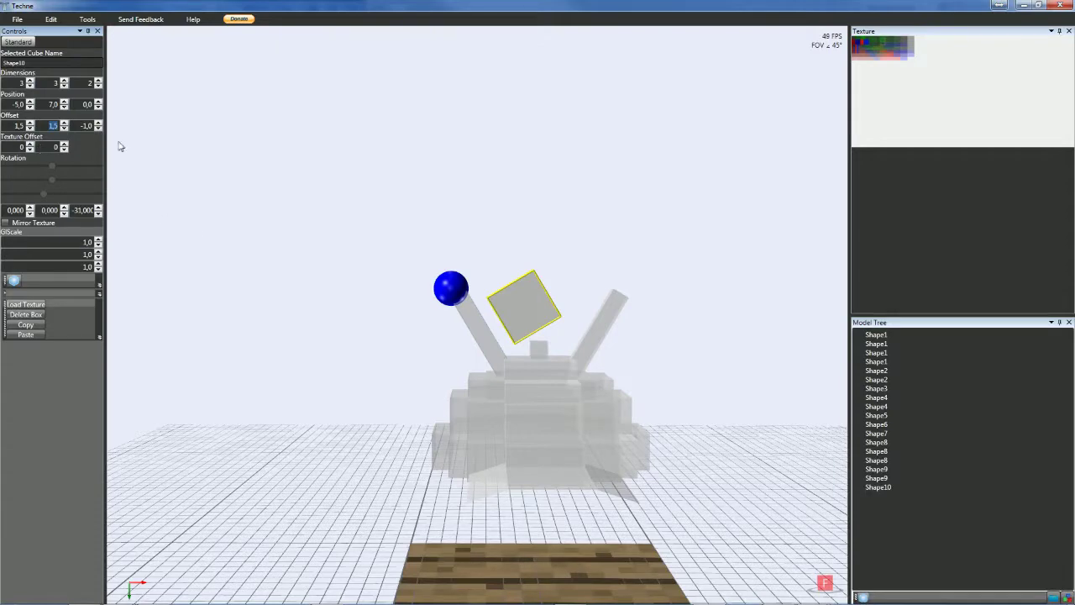
- Set the rotated box's Y and X offsets to -1.5 to center it on the tilted bar's end
scroll(50, 127, down, 4)
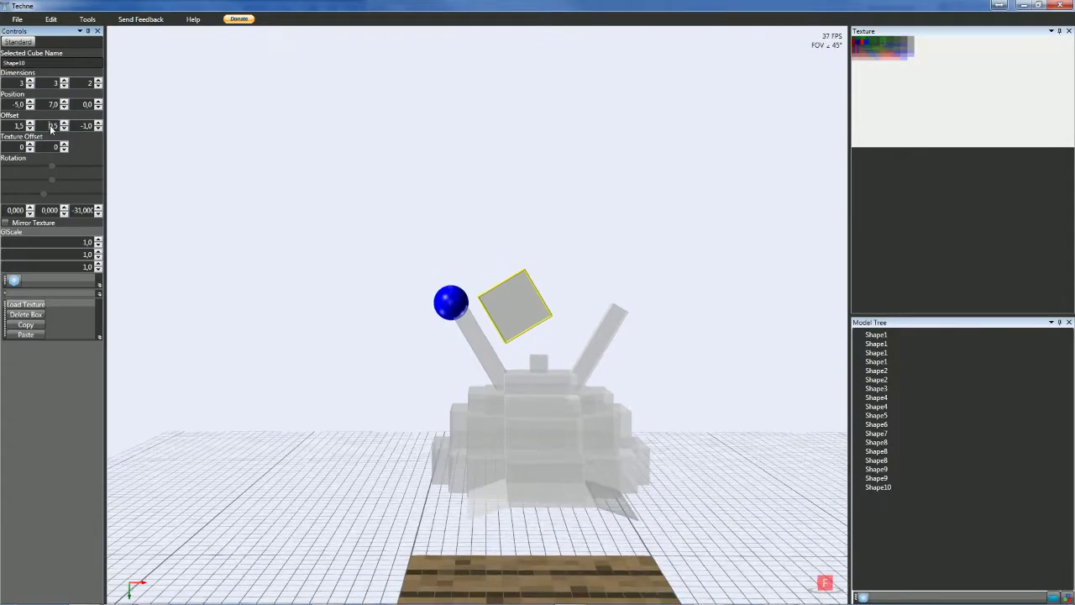
scroll(51, 128, up, 1)
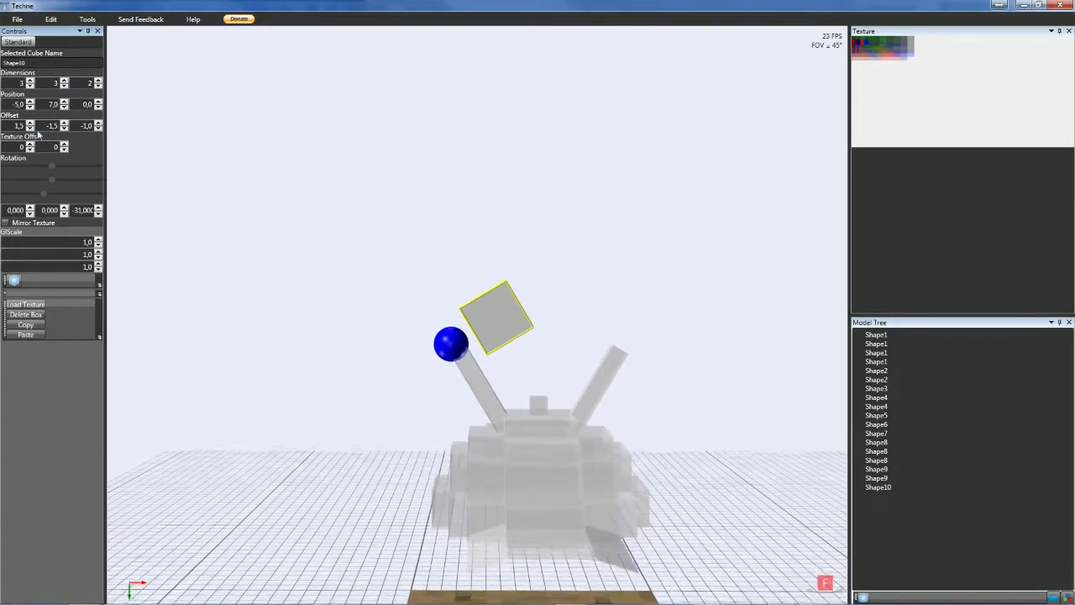
scroll(13, 128, down, 3)
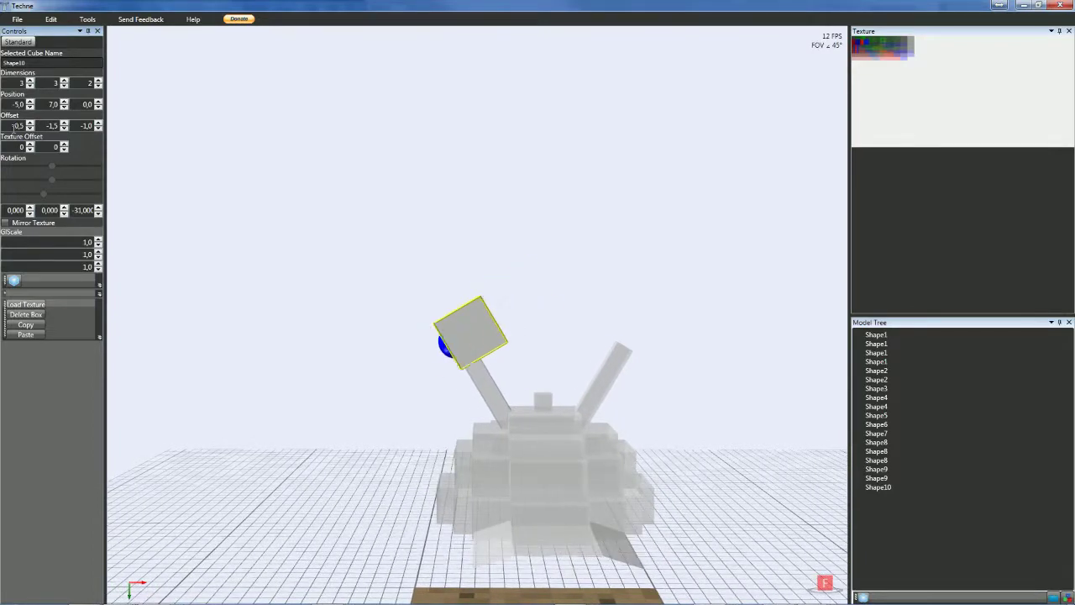
- Examine the rotated box's alignment with the tilted bar from close up and farther away
click(273, 266)
mouse_move(328, 296)
right_down()
mouse_move(305, 280)
mouse_move(298, 300)
mouse_move(325, 310)
mouse_move(339, 298)
mouse_move(321, 298)
mouse_move(350, 300)
mouse_move(327, 290)
right_up()
scroll(350, 300, up, 3)
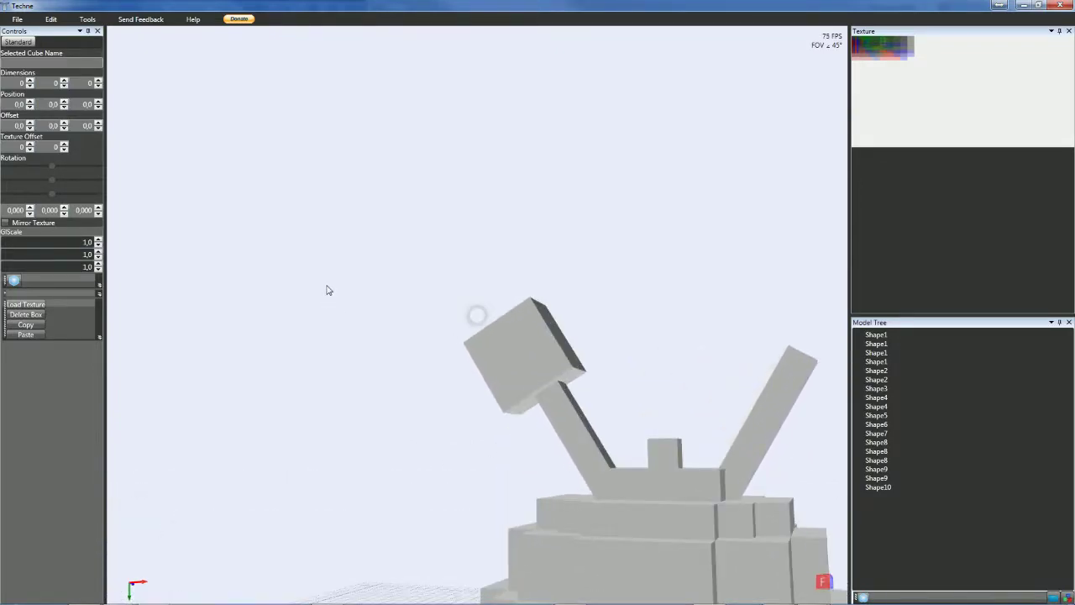
scroll(343, 295, down, 5)
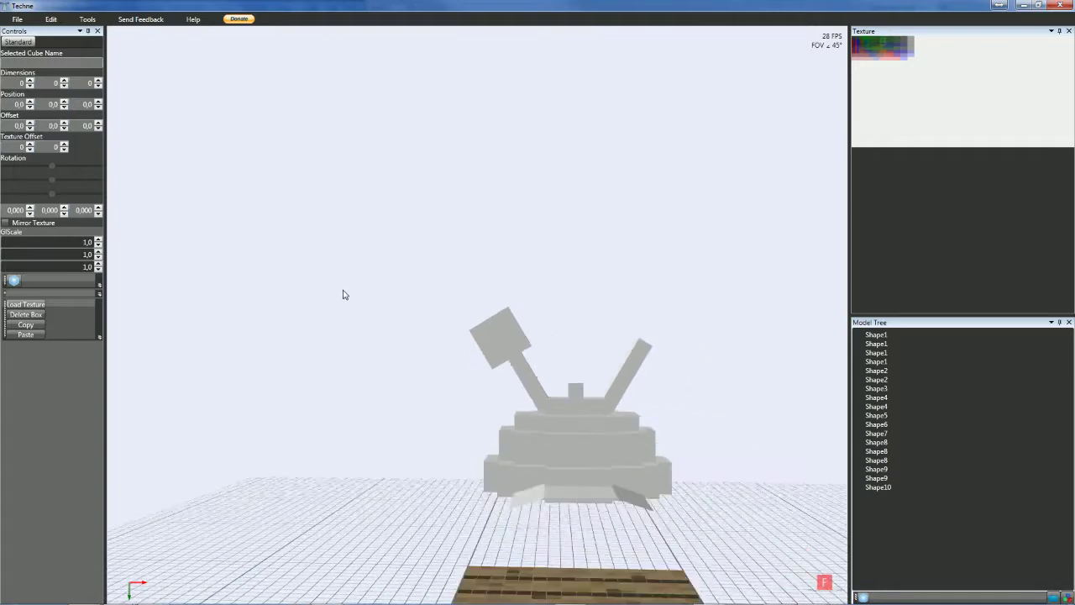
scroll(343, 295, up, 5)
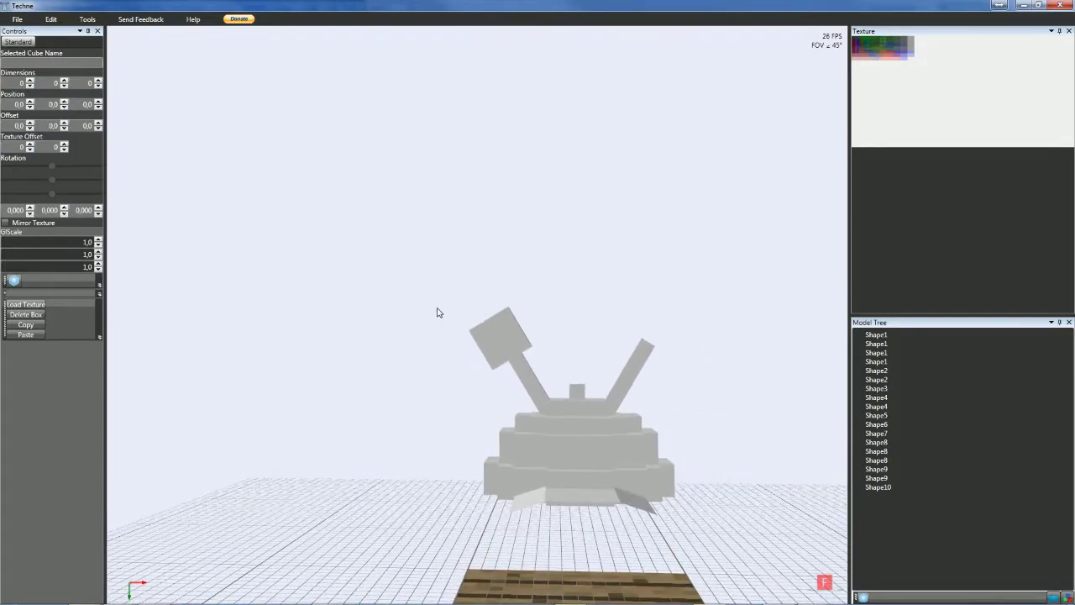
click(507, 341)
scroll(507, 341, up, 2)
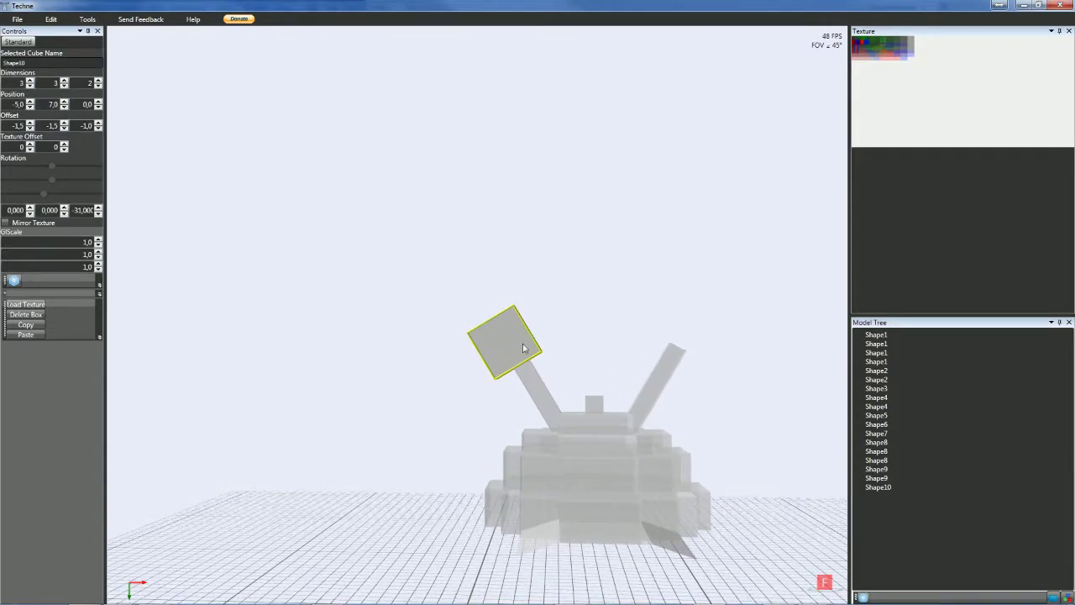
scroll(579, 278, down, 1)
scroll(579, 278, up, 1)
right_drag(578, 278, 581, 285)
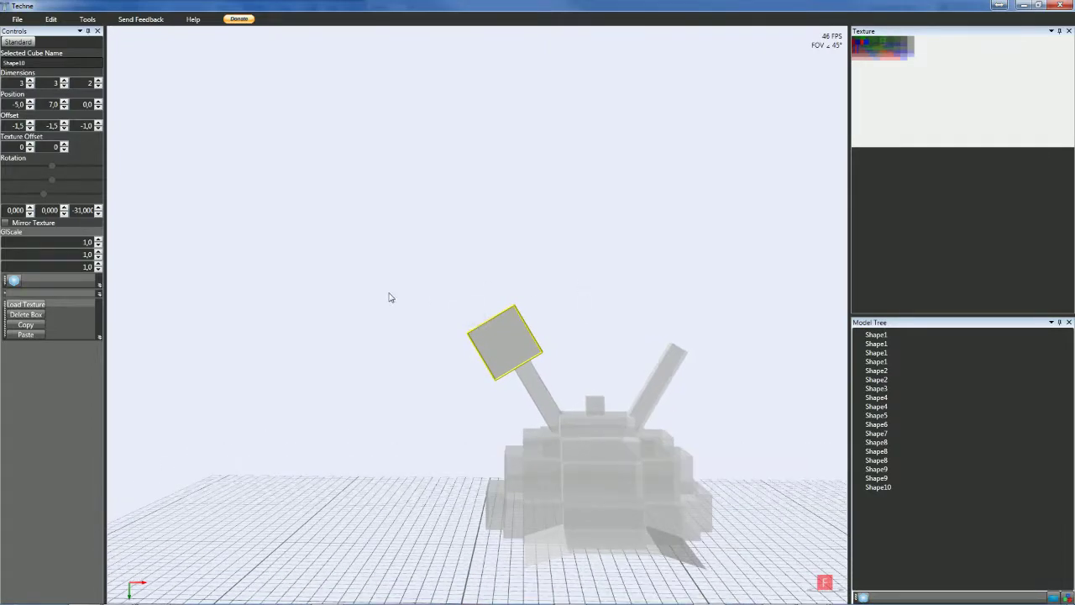
- Add a new box with a height of 3 and set its Y offset to -3
click(14, 281)
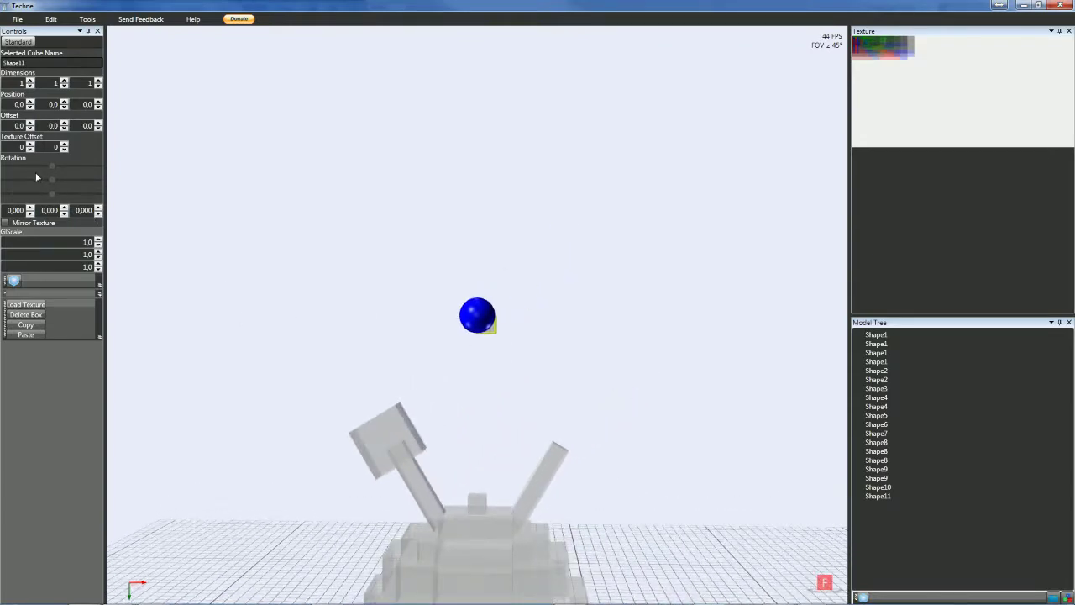
mouse_move(248, 219)
right_down()
mouse_move(221, 216)
mouse_move(261, 222)
right_up()
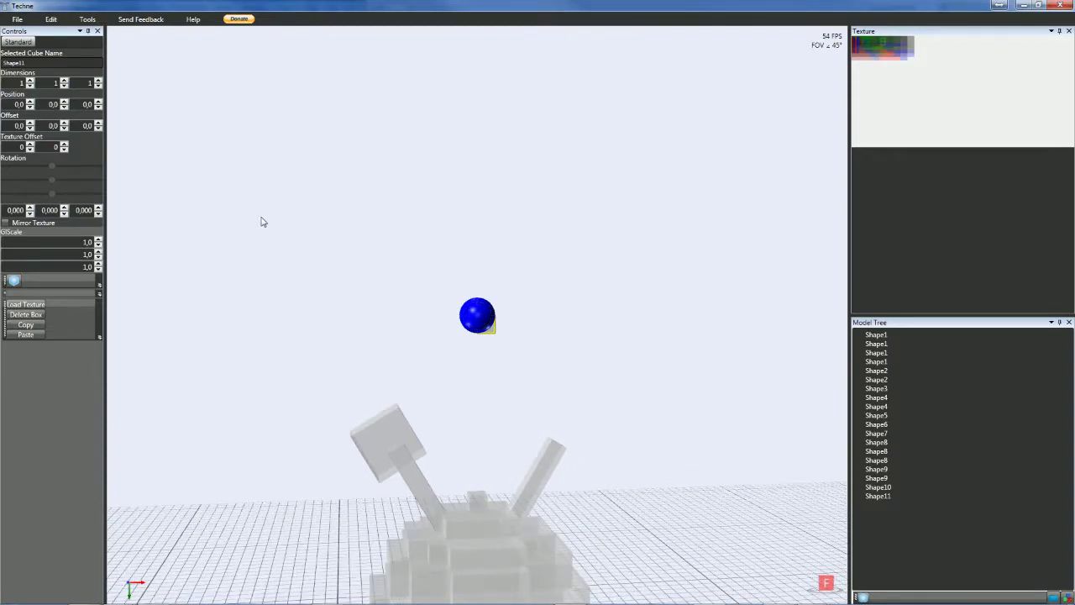
scroll(50, 82, down, 1)
scroll(49, 82, up, 3)
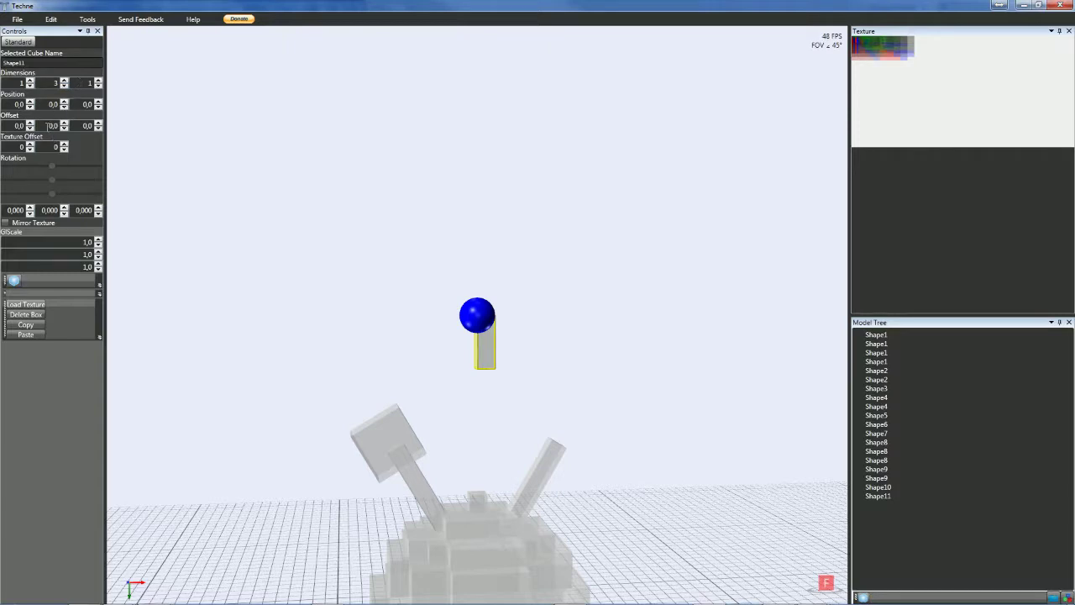
scroll(48, 126, down, 3)
scroll(81, 123, down, 1)
scroll(81, 123, up, 1)
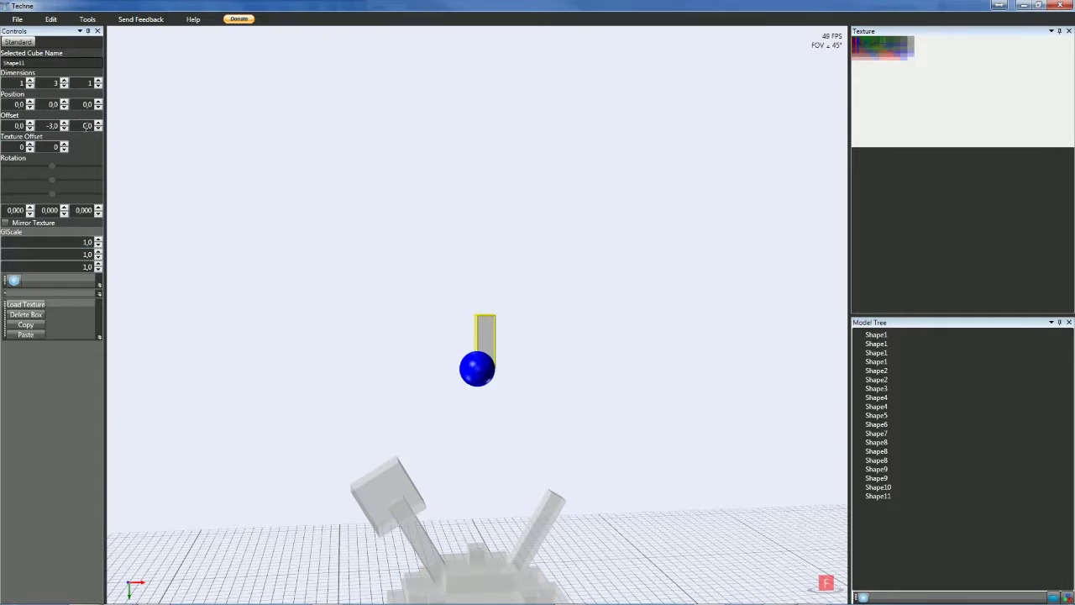
- Set the new box's X and Z offsets to -0.5 to center it on its pivot point
double_click(86, 126)
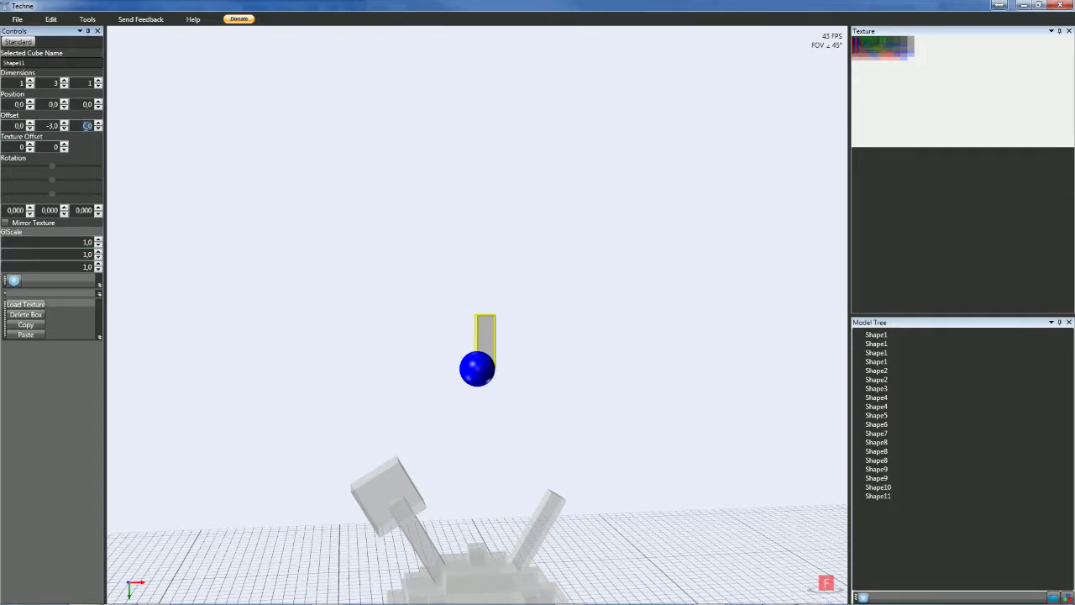
key(Tab)
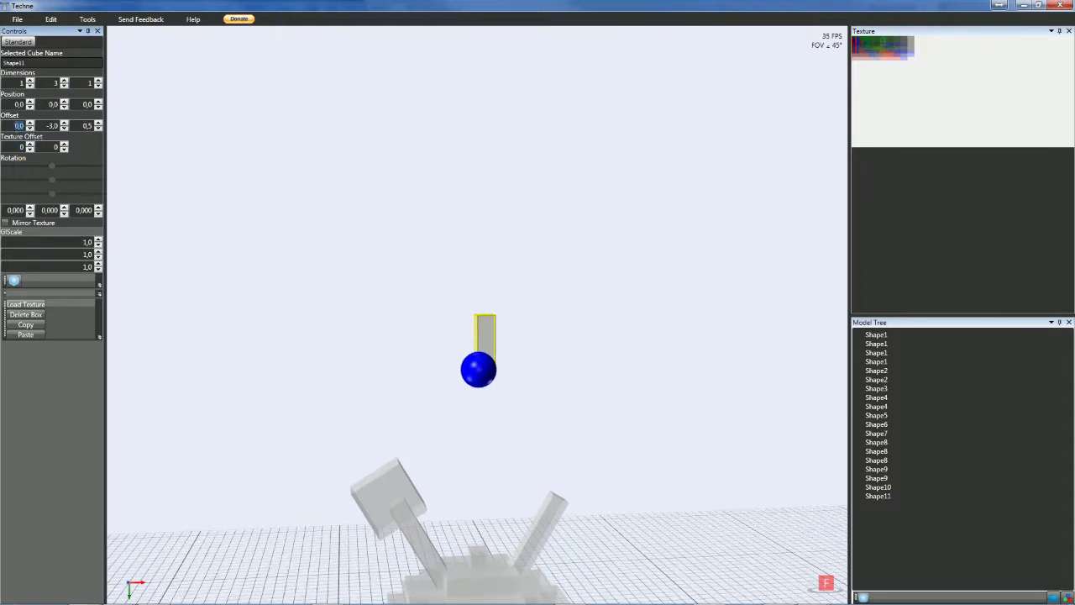
key(Tab)
scroll(17, 127, down, 1)
click(97, 129)
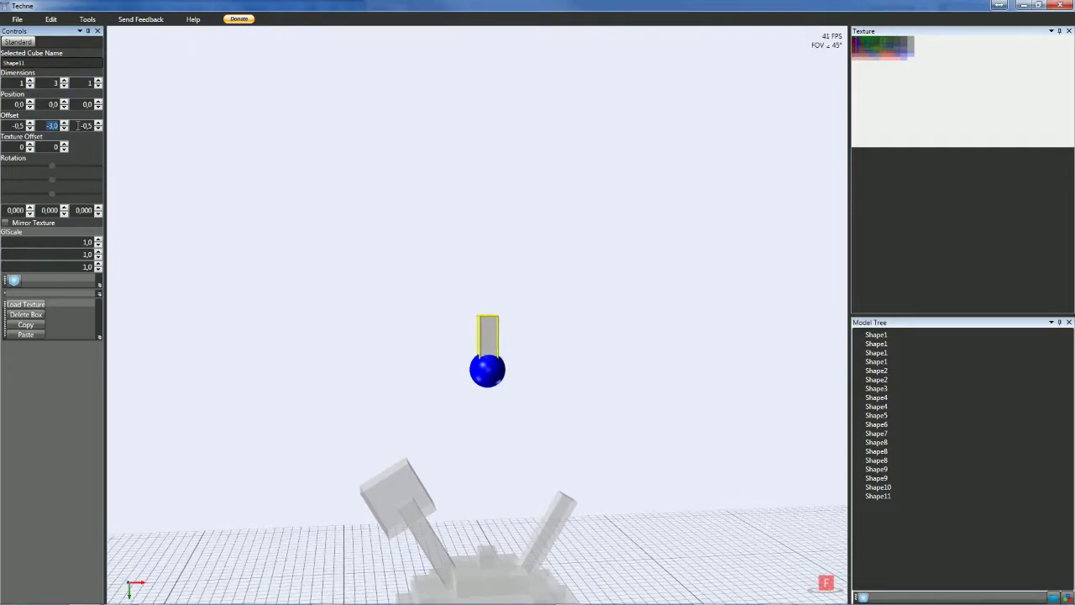
click(293, 274)
right_drag(293, 275, 293, 300)
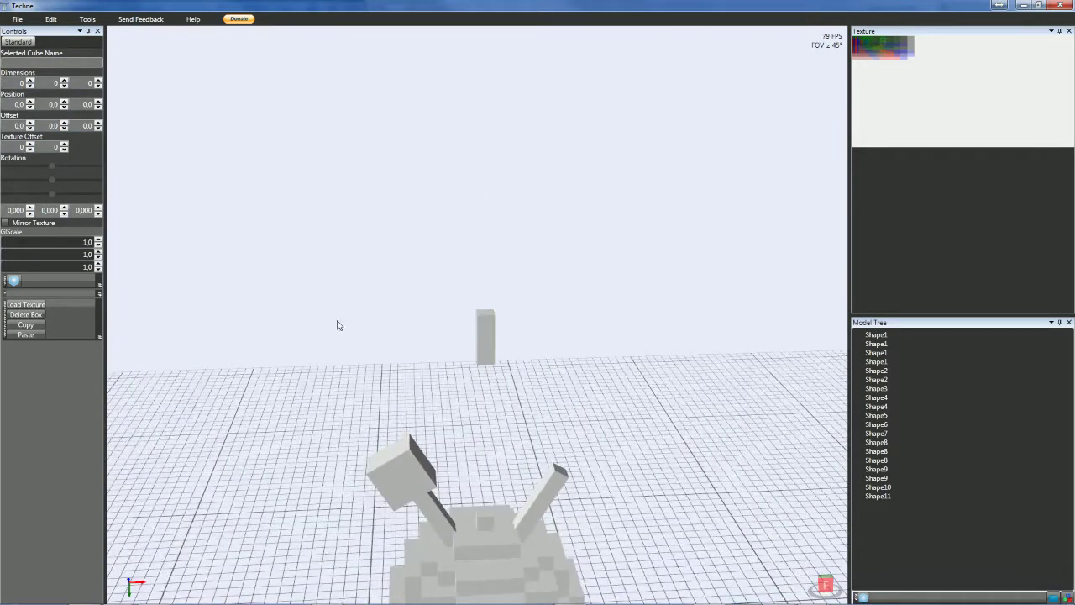
- Move the narrow new box to position X -4, Y 5, Z 2
click(486, 352)
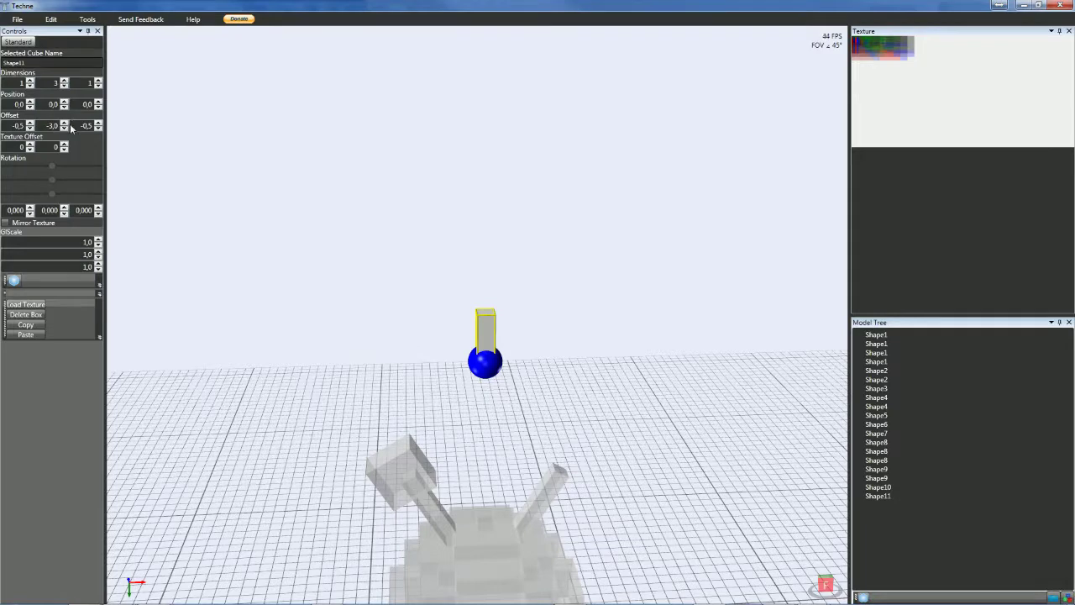
right_drag(118, 152, 209, 180)
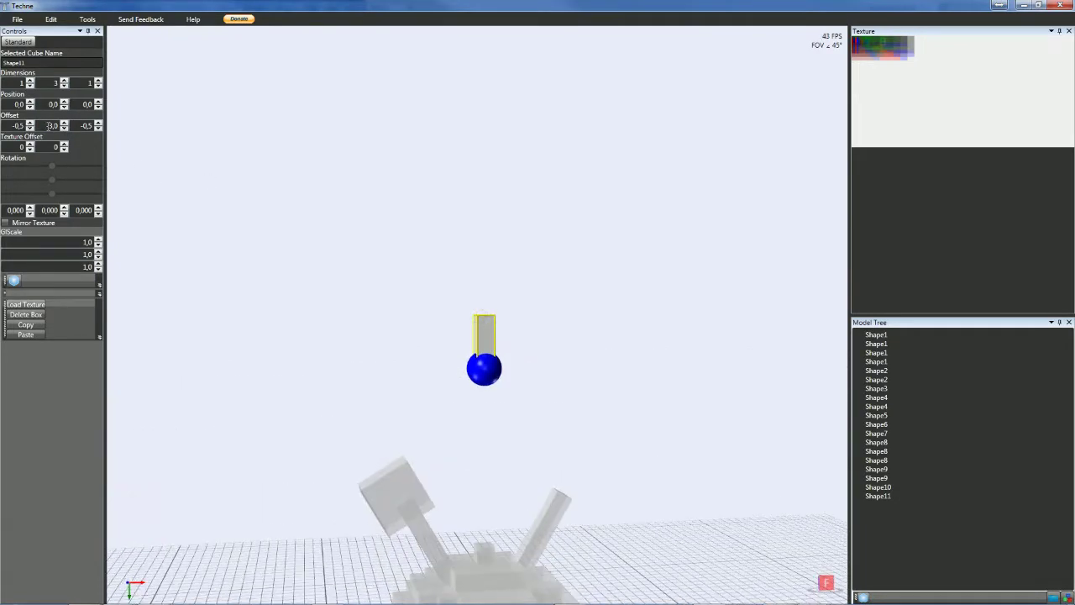
scroll(50, 104, up, 5)
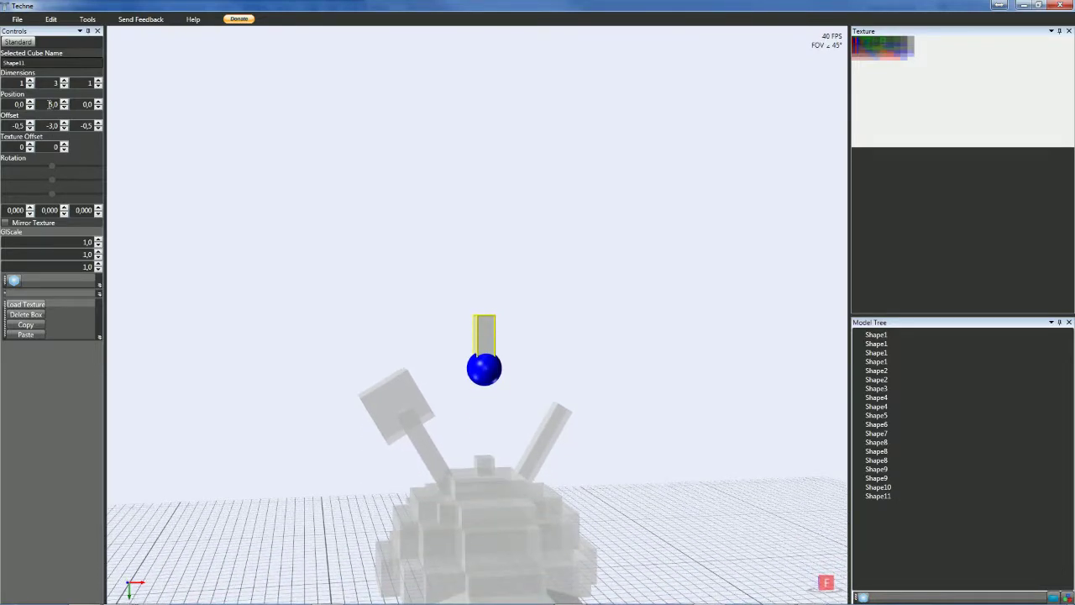
scroll(84, 109, up, 2)
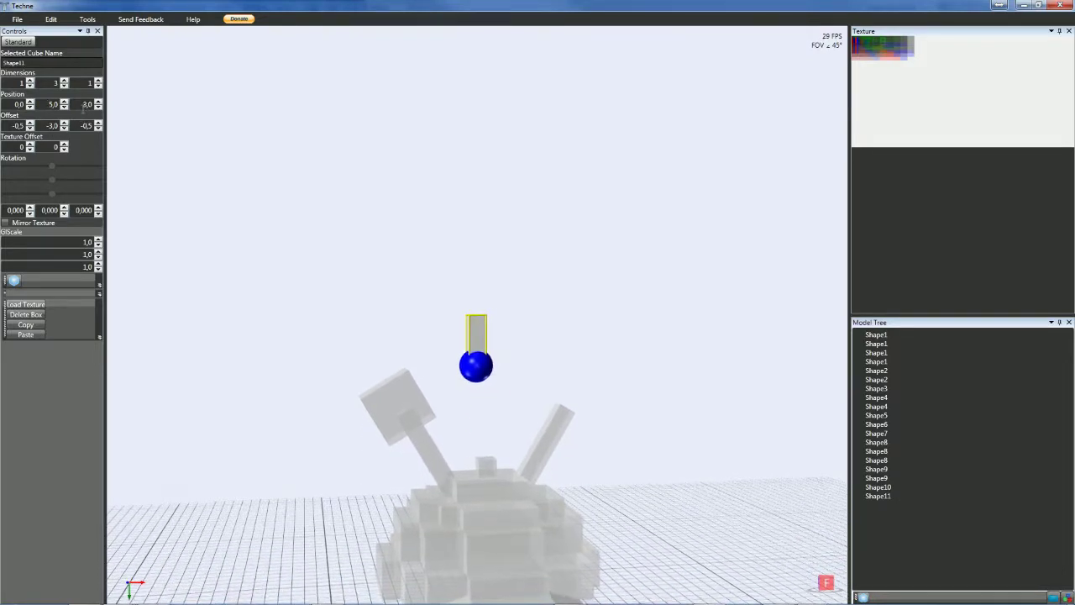
scroll(5, 104, up, 4)
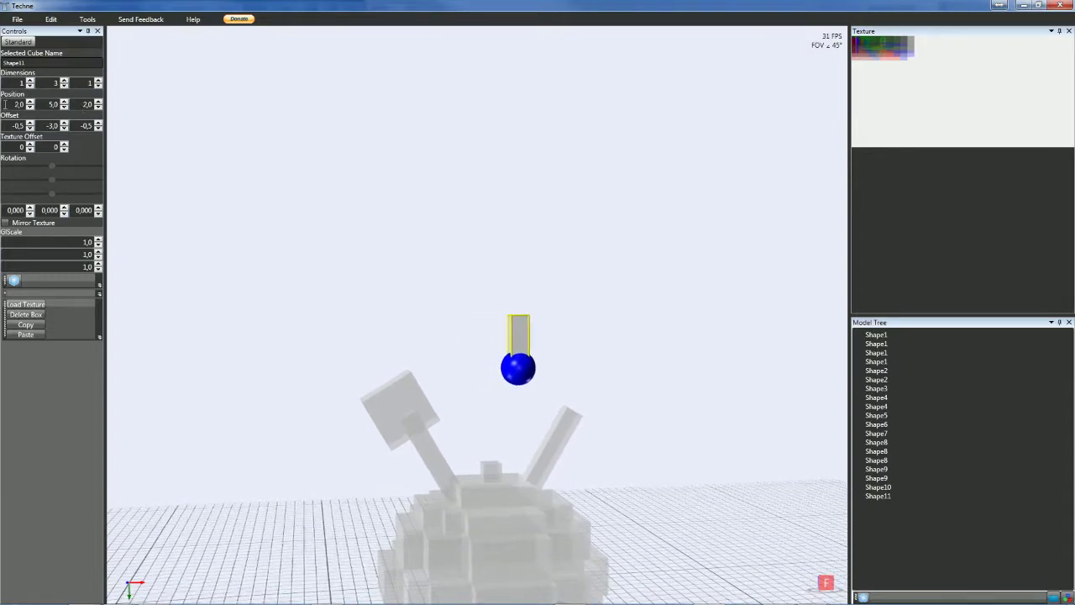
- Shift the narrow box to X -5, Y 7, Z 0 so its pivot lies inside the tilted box
right_drag(168, 178, 194, 199)
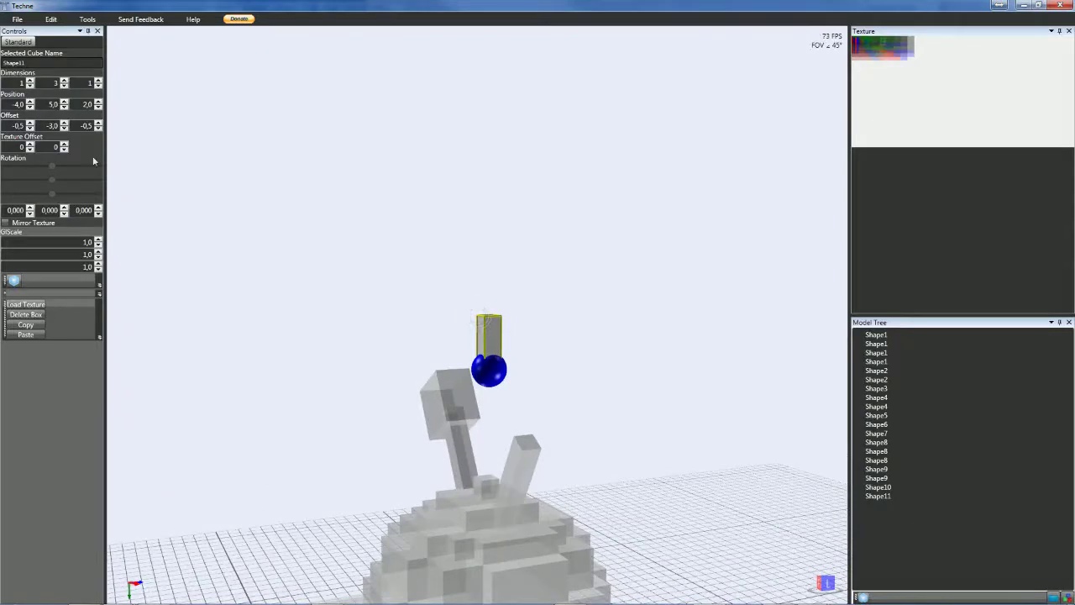
scroll(80, 124, down, 1)
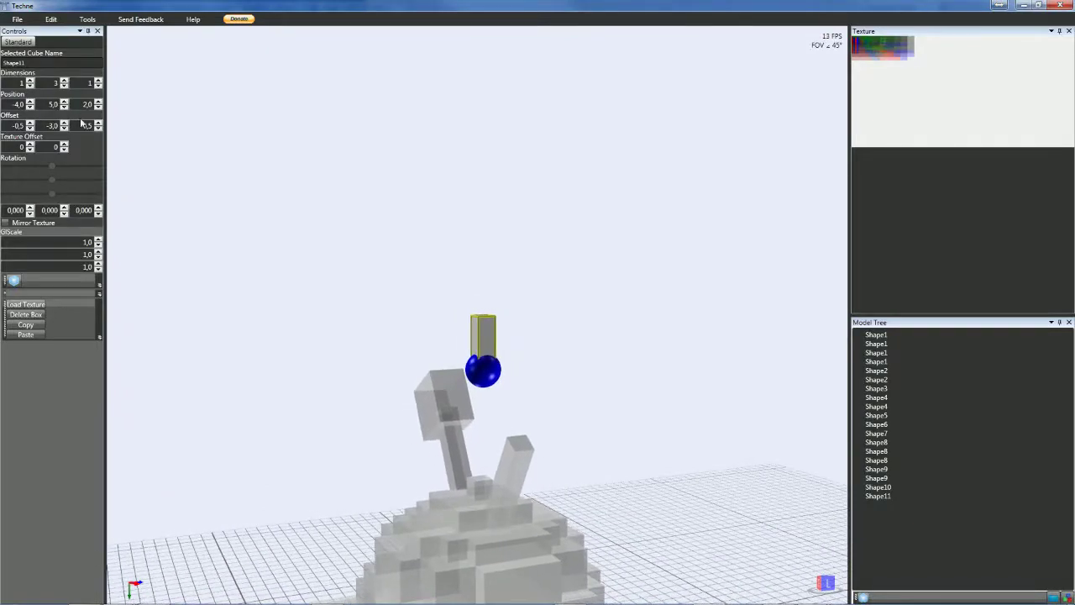
scroll(80, 105, down, 4)
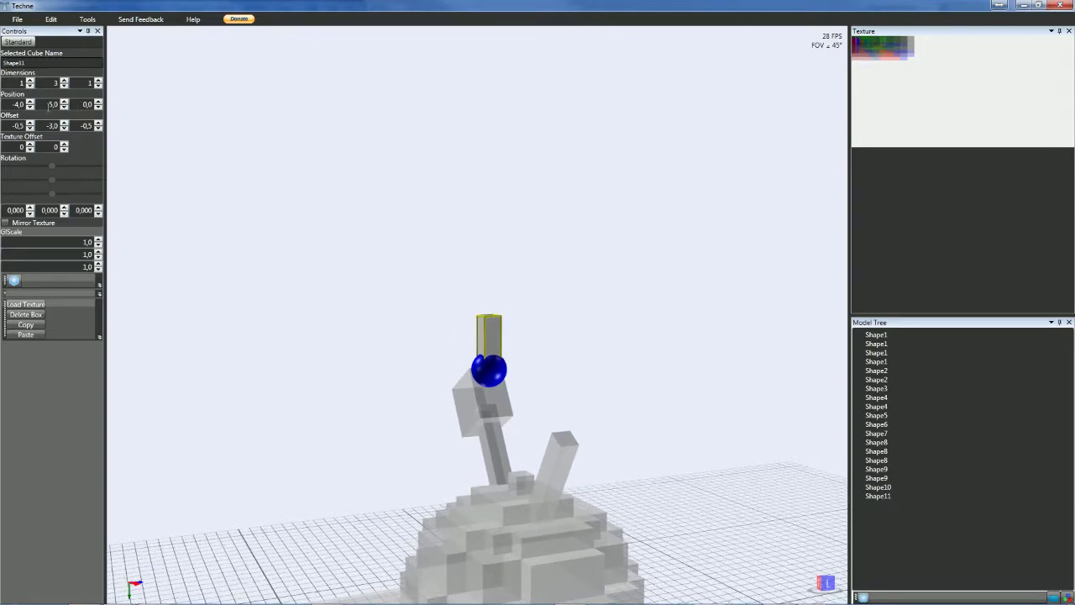
scroll(49, 104, up, 1)
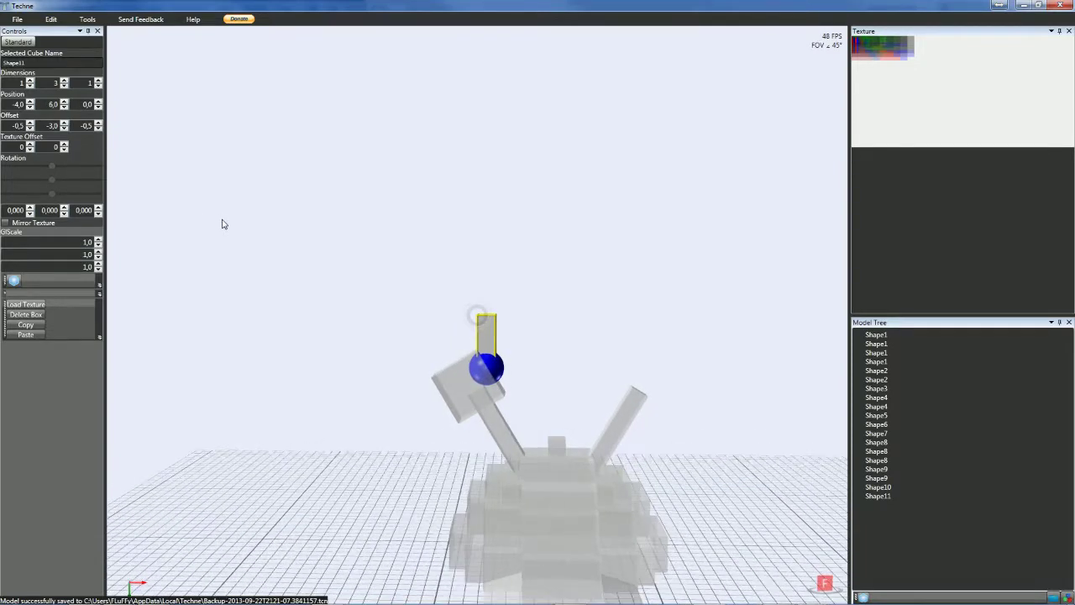
scroll(46, 105, up, 1)
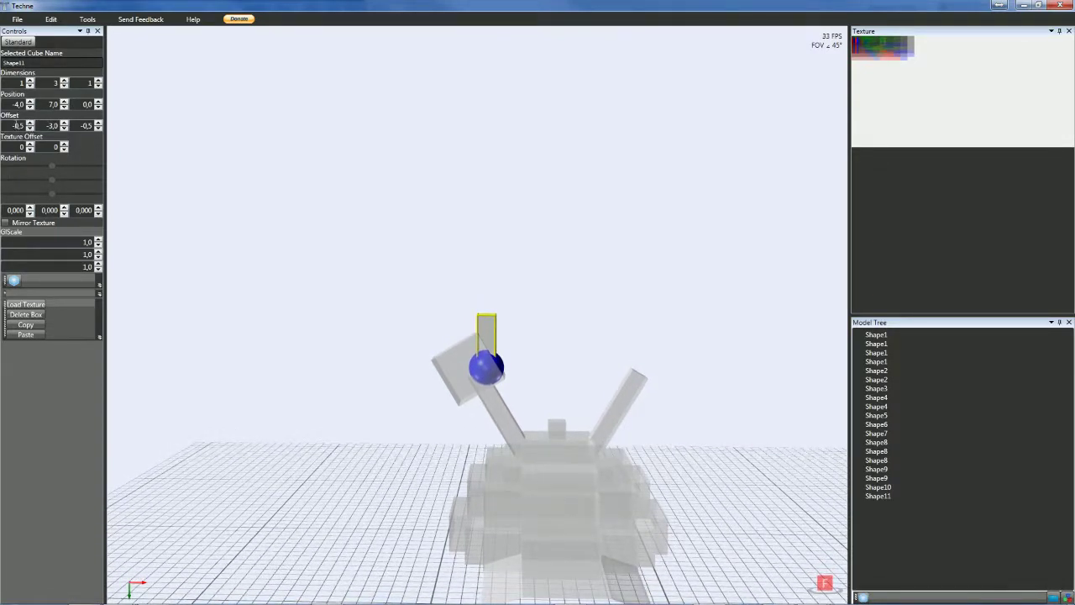
scroll(12, 104, up, 1)
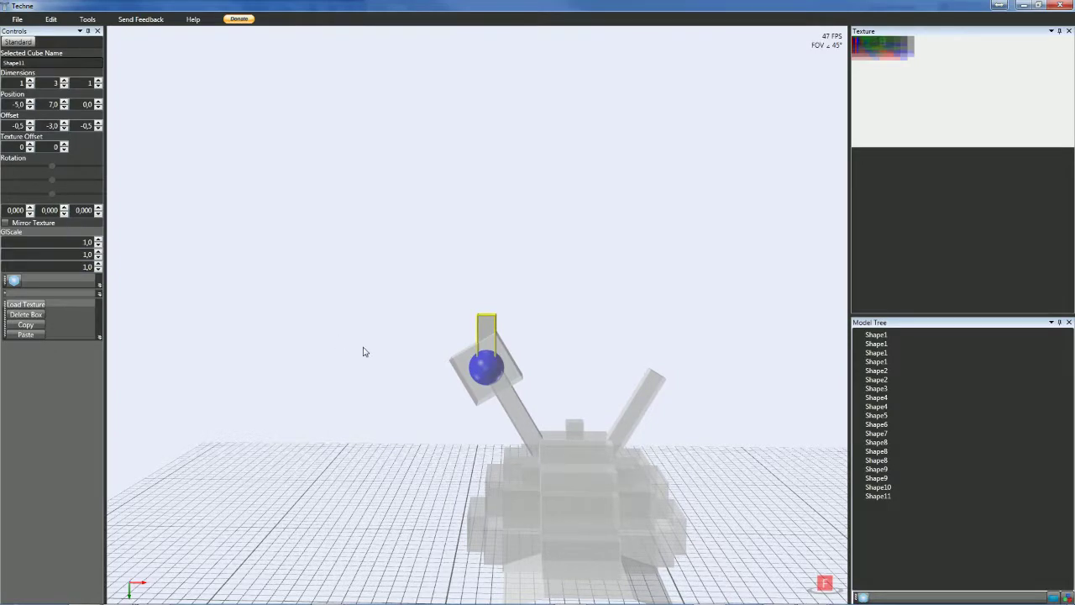
- Check the narrow box's placement and rotate it about 21 degrees around its Y axis
click(570, 348)
mouse_move(566, 348)
right_down()
mouse_move(520, 350)
mouse_move(554, 345)
right_up()
click(484, 323)
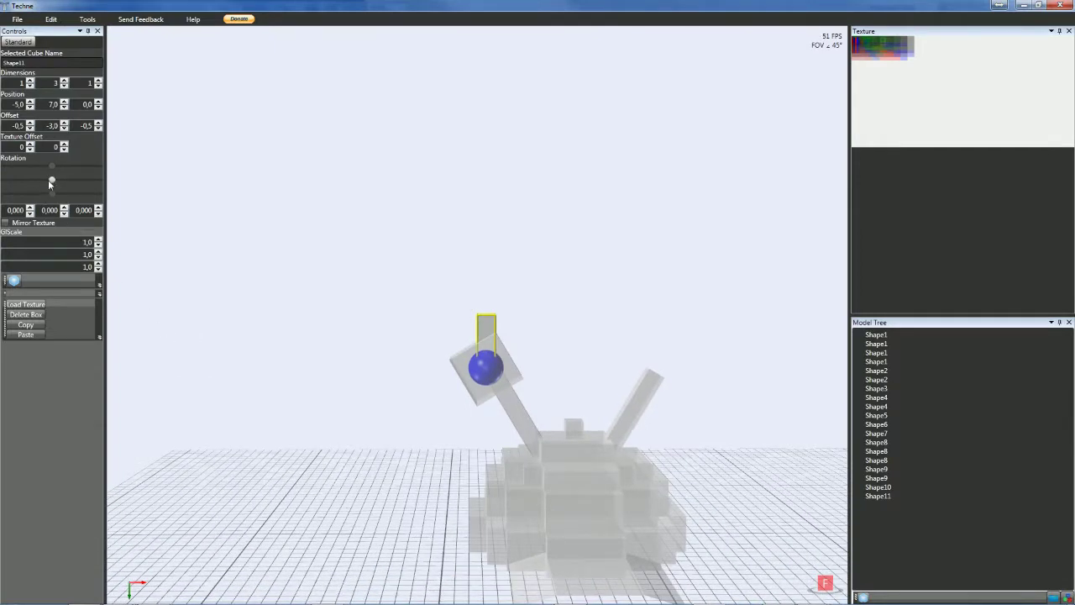
drag(51, 180, 53, 181)
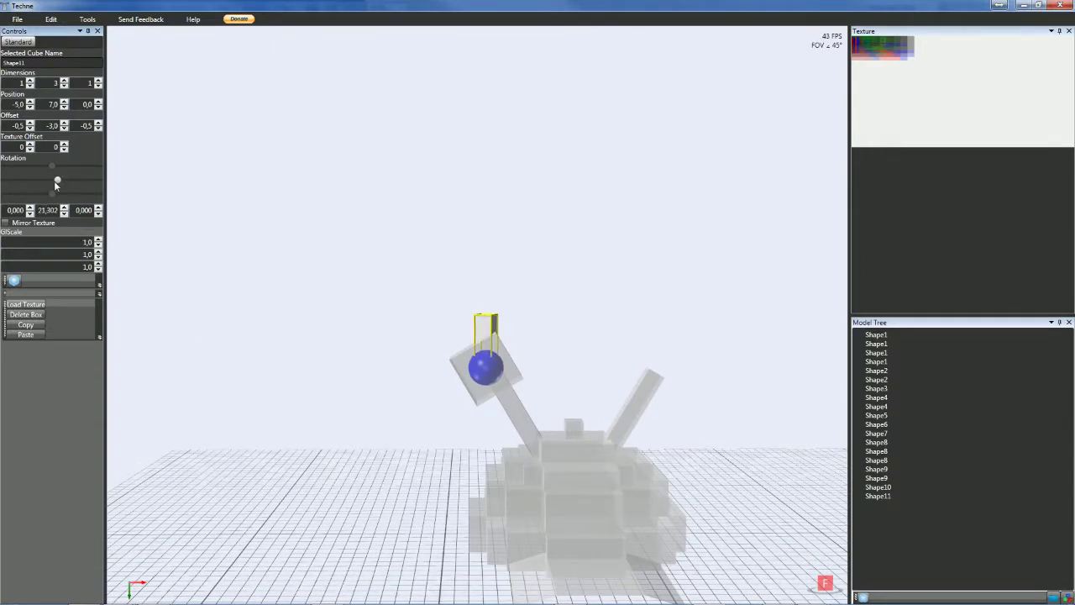
- Reset the Y rotation of the selected 1×3×1 finger box to 0
double_click(47, 210)
text(0)
key(Tab)
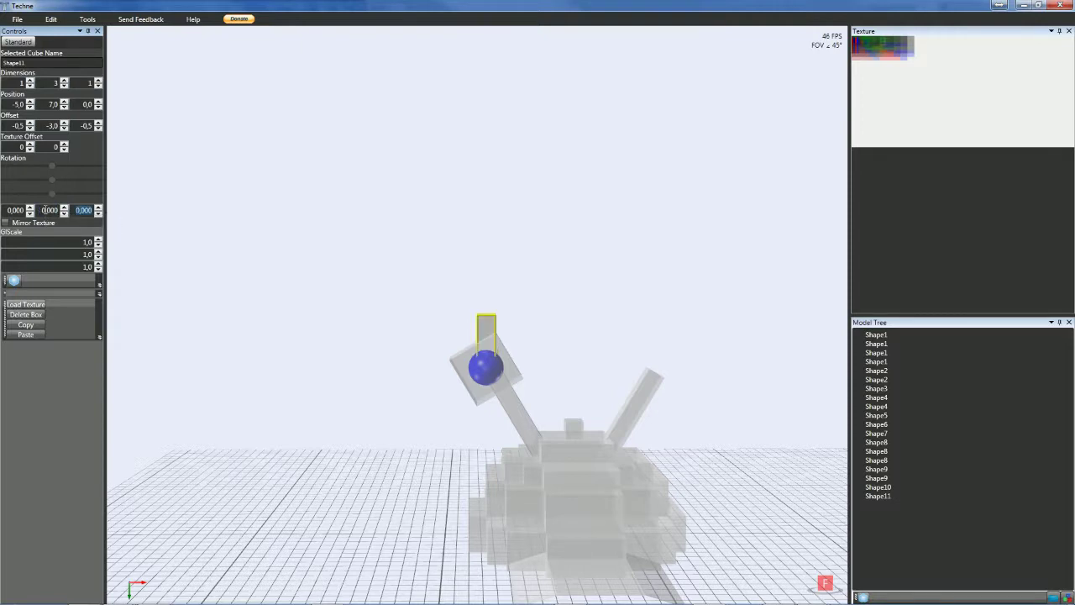
- Set the finger box's Z rotation to 46 degrees so it leans toward the body
scroll(80, 212, down, 4)
scroll(81, 213, up, 20)
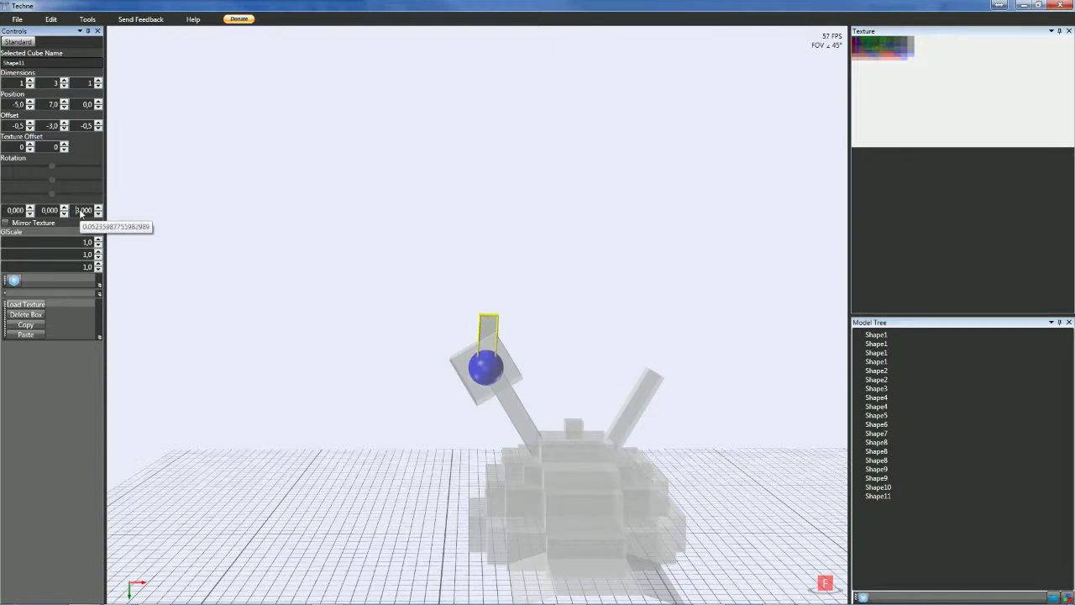
scroll(81, 214, up, 16)
scroll(81, 214, down, 5)
scroll(80, 213, up, 3)
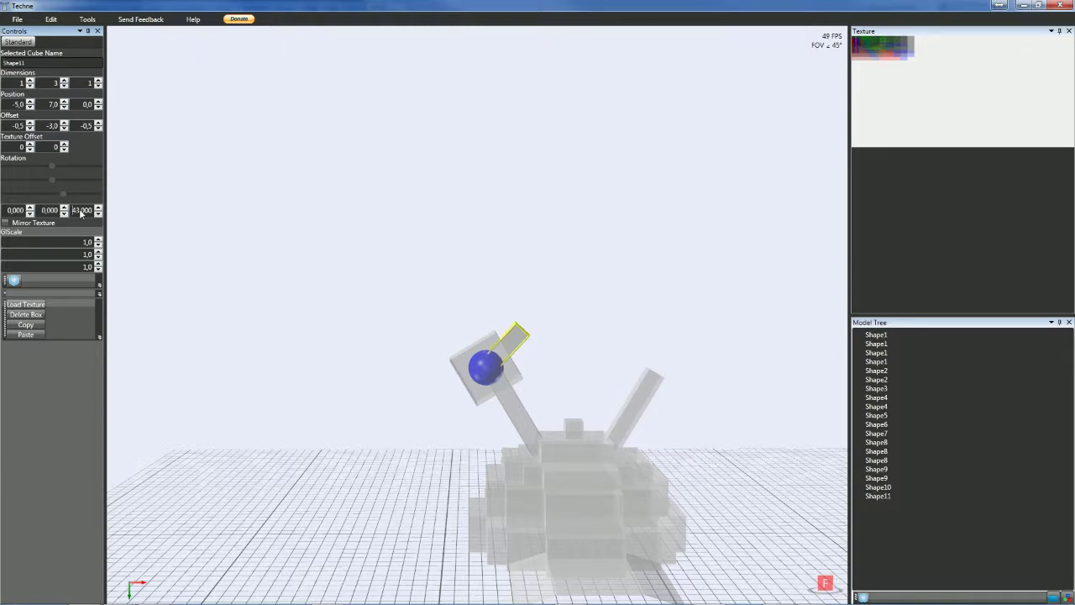
scroll(81, 214, up, 3)
click(383, 294)
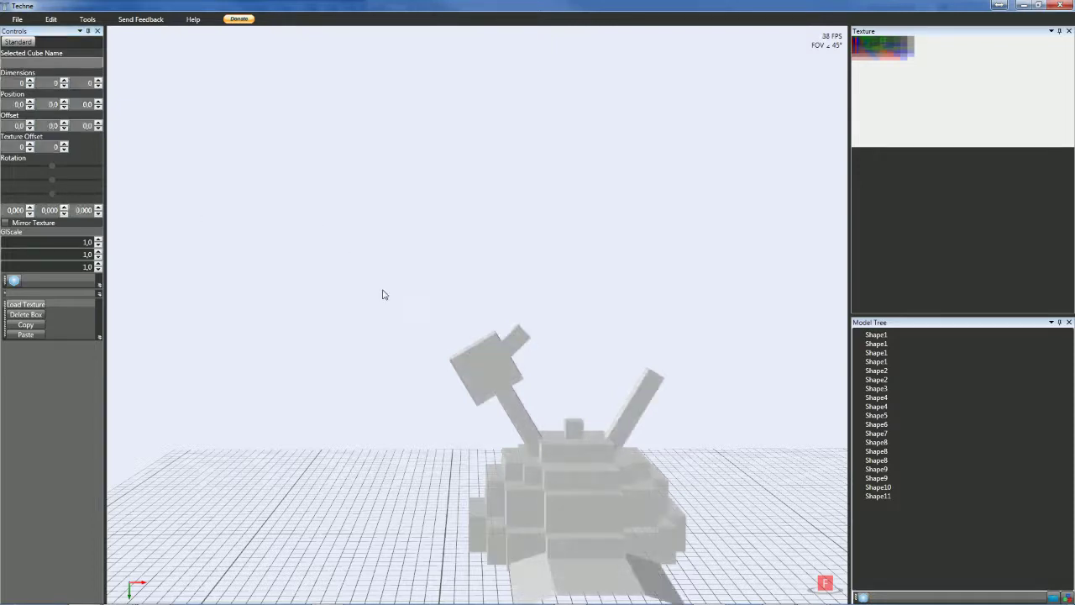
- Lengthen the finger box to a Y dimension of 4 and set its Y offset to -4
click(521, 343)
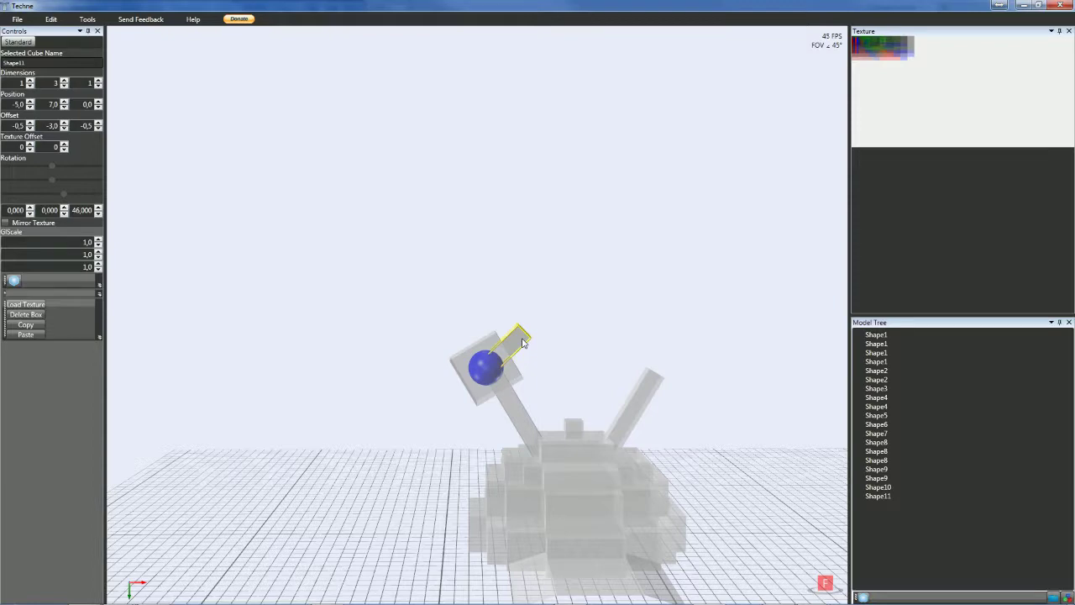
scroll(521, 343, down, 2)
scroll(534, 348, up, 1)
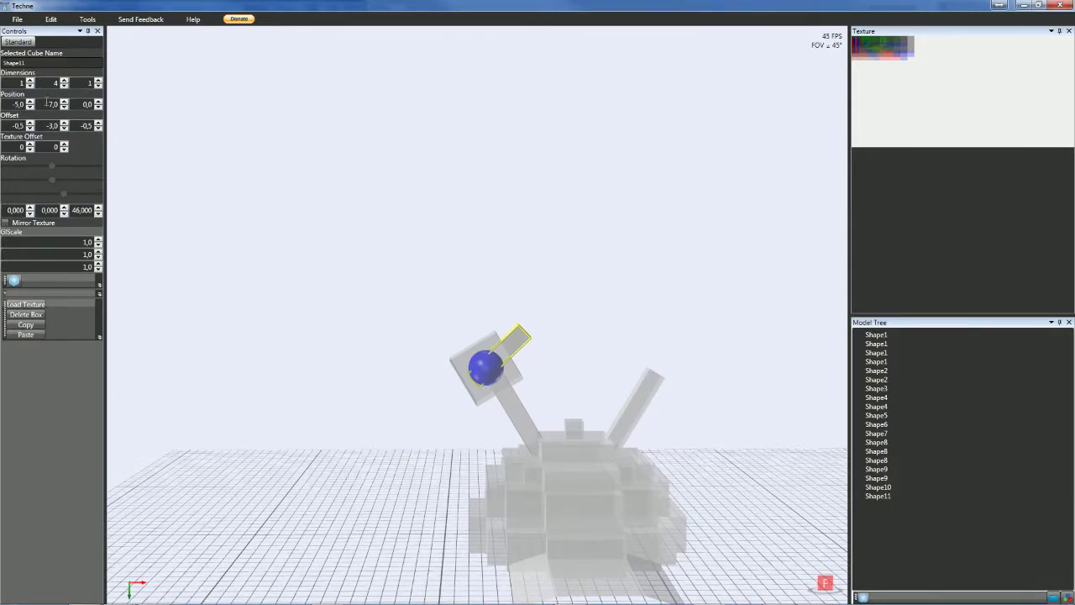
scroll(42, 125, down, 1)
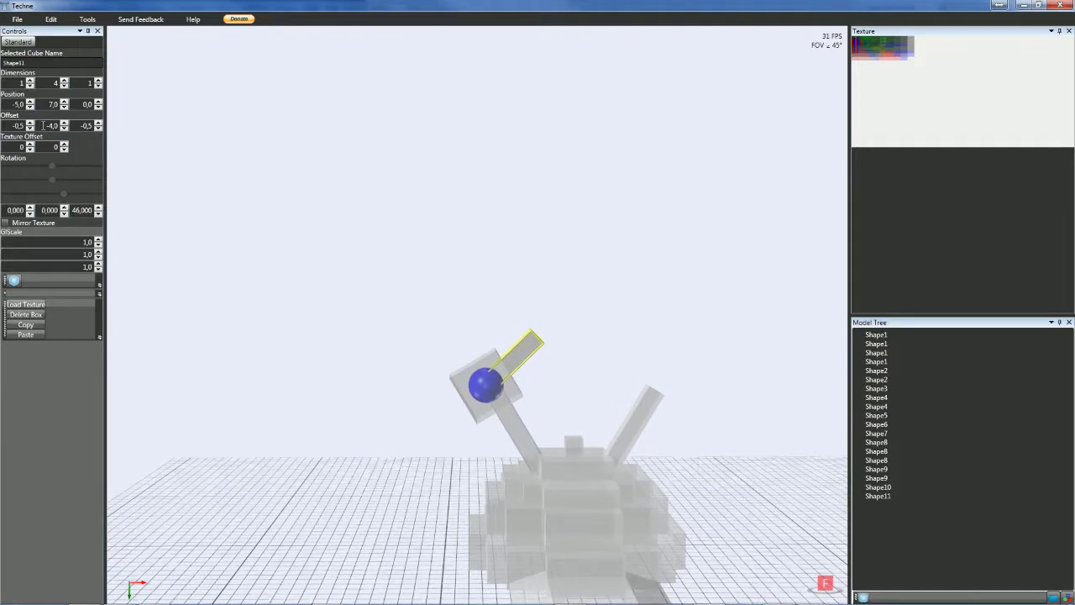
click(367, 352)
- Duplicate the finger box on the hand and set the copy's Z rotation to 5 degrees
click(529, 357)
key(ctrl+v)
click(878, 504)
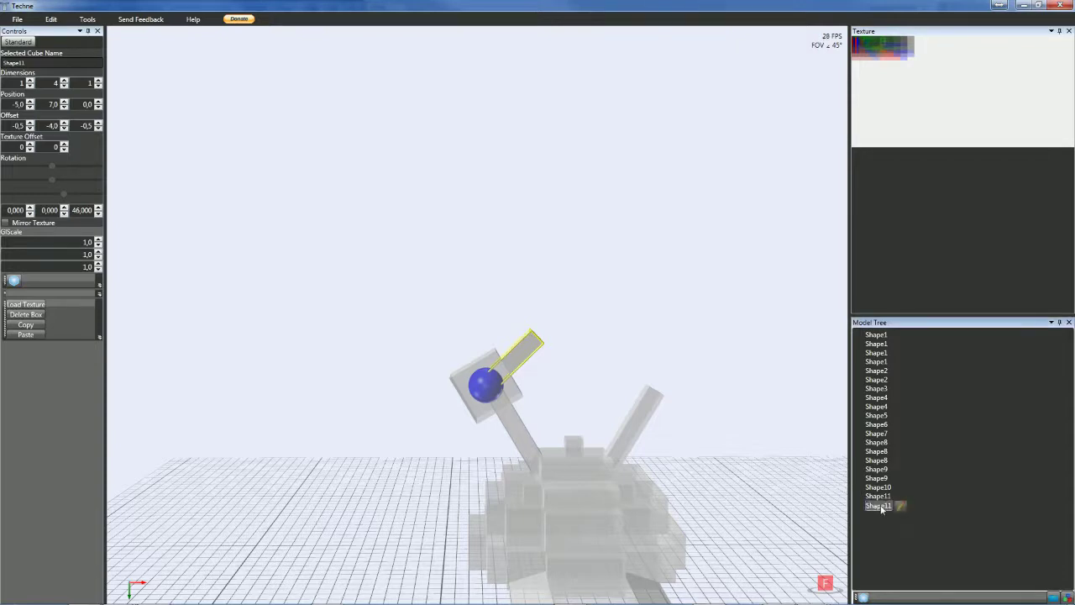
scroll(77, 210, down, 2)
scroll(77, 210, down, 20)
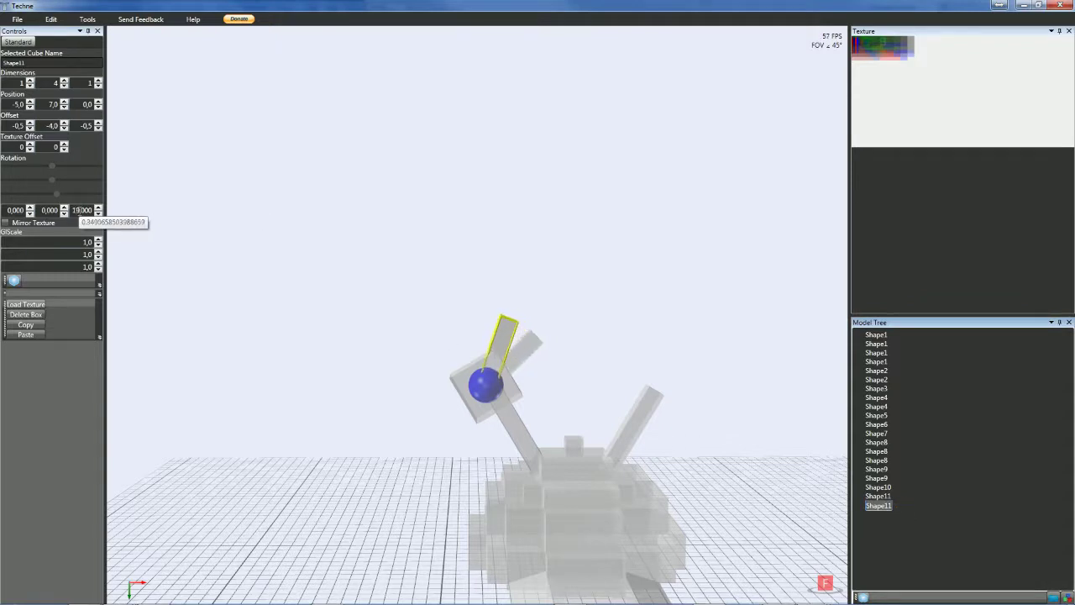
scroll(78, 210, down, 13)
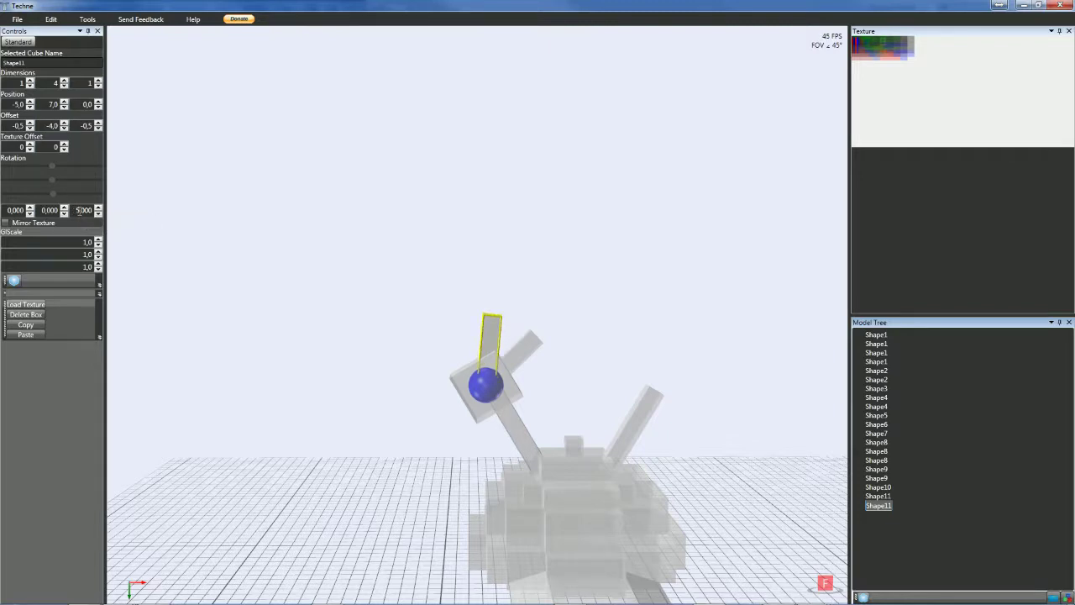
click(344, 299)
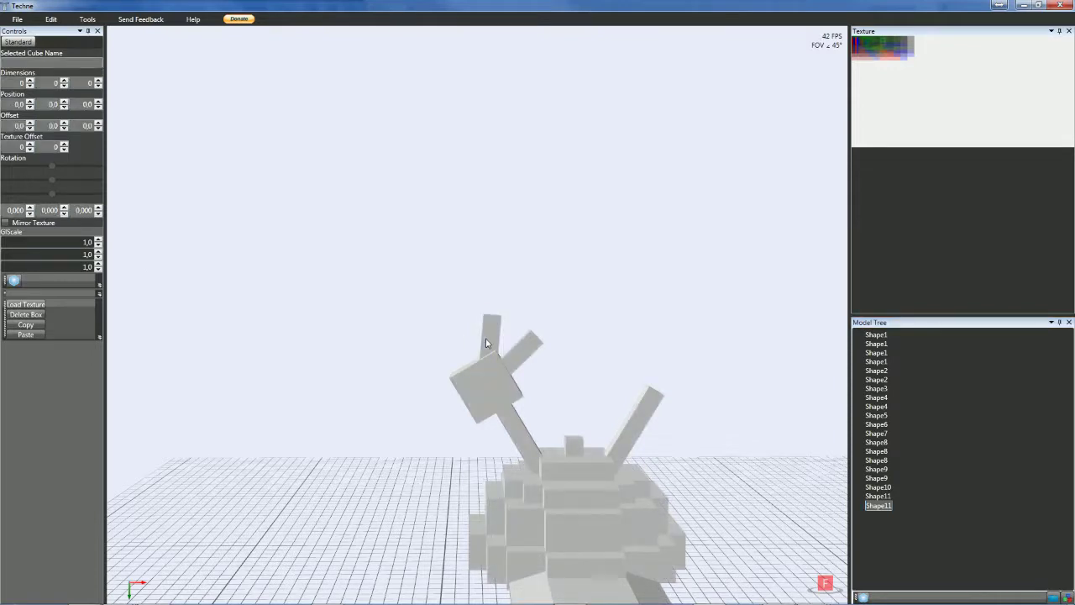
- Set the Y offset of the first finger, the one rotated 46 degrees, to -3
click(486, 343)
click(530, 351)
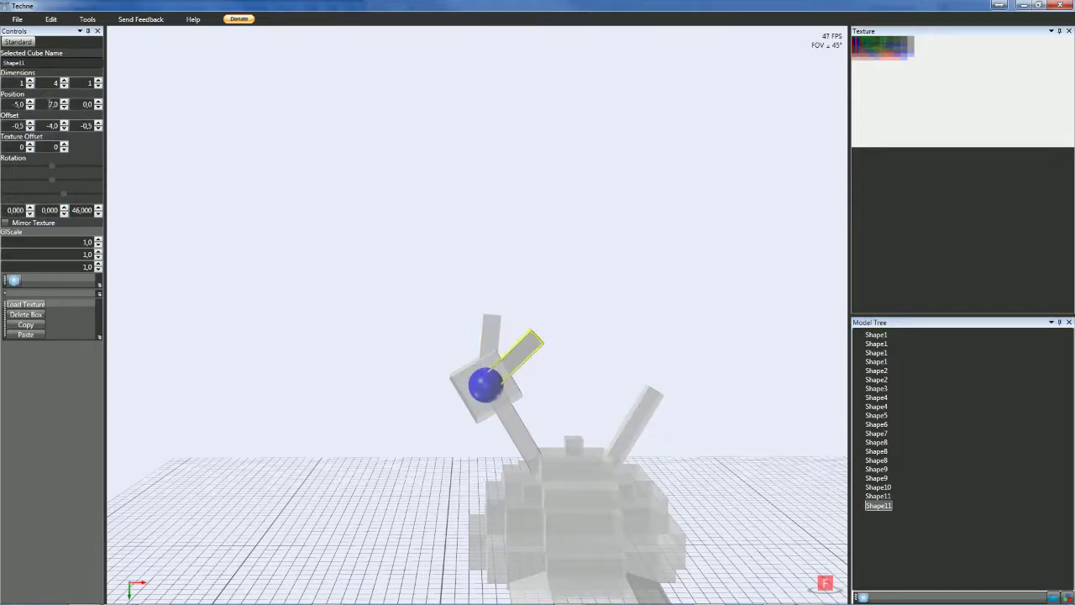
scroll(43, 127, up, 1)
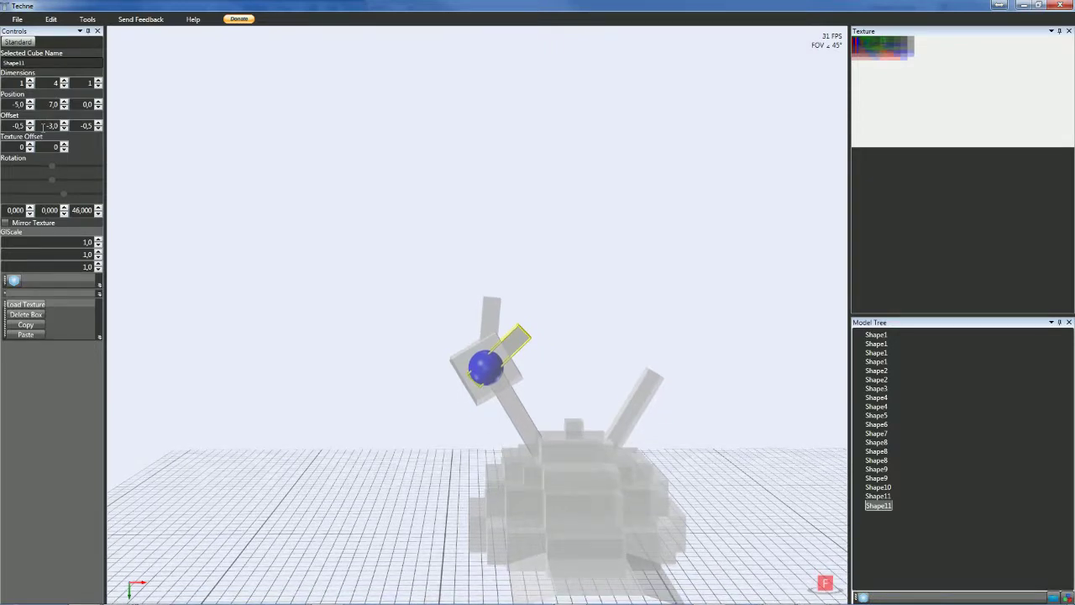
click(155, 217)
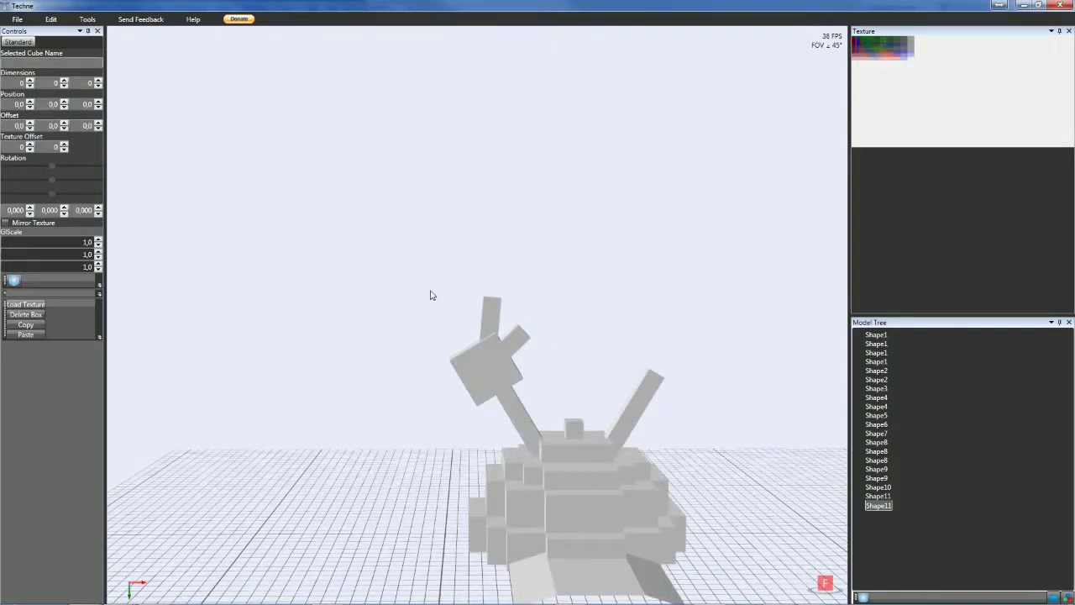
- Duplicate the nearly upright finger and set the copy's Z rotation to -28 degrees
click(493, 317)
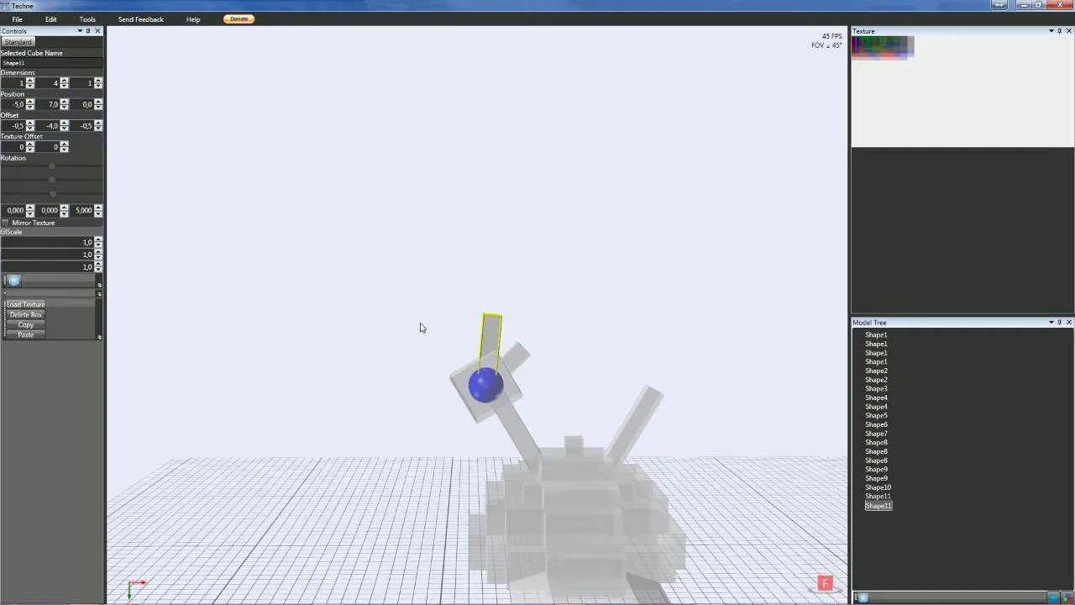
key(ctrl+v)
click(878, 514)
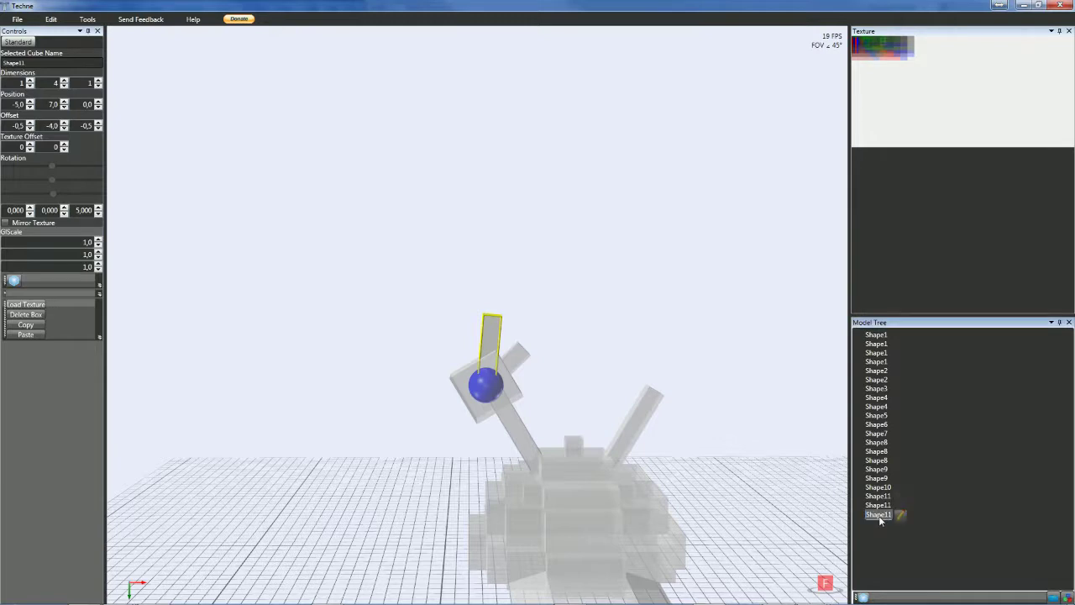
scroll(78, 209, down, 6)
scroll(78, 209, down, 12)
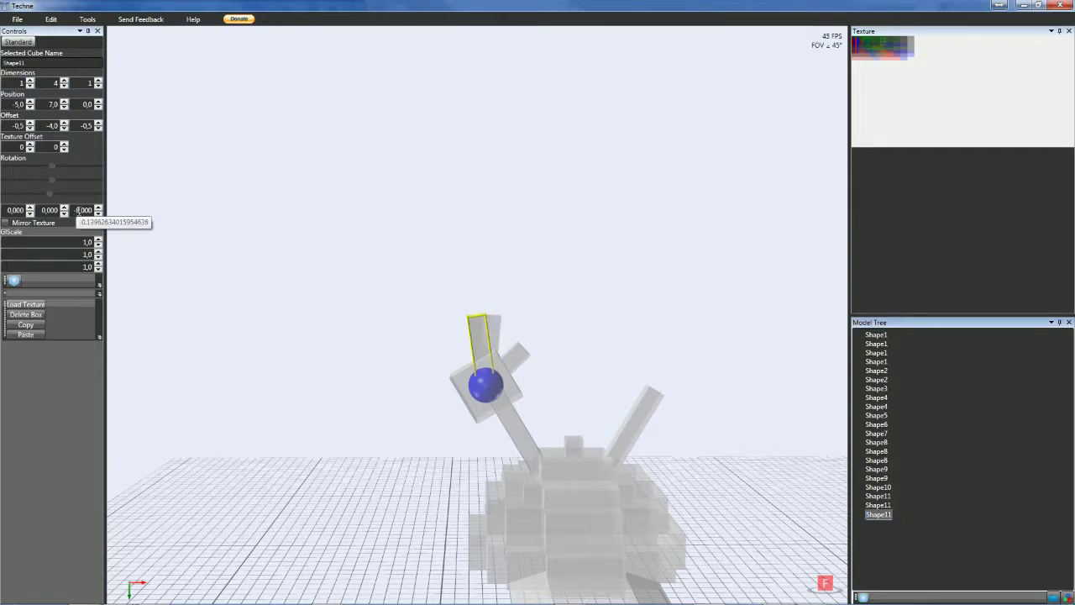
scroll(83, 210, down, 16)
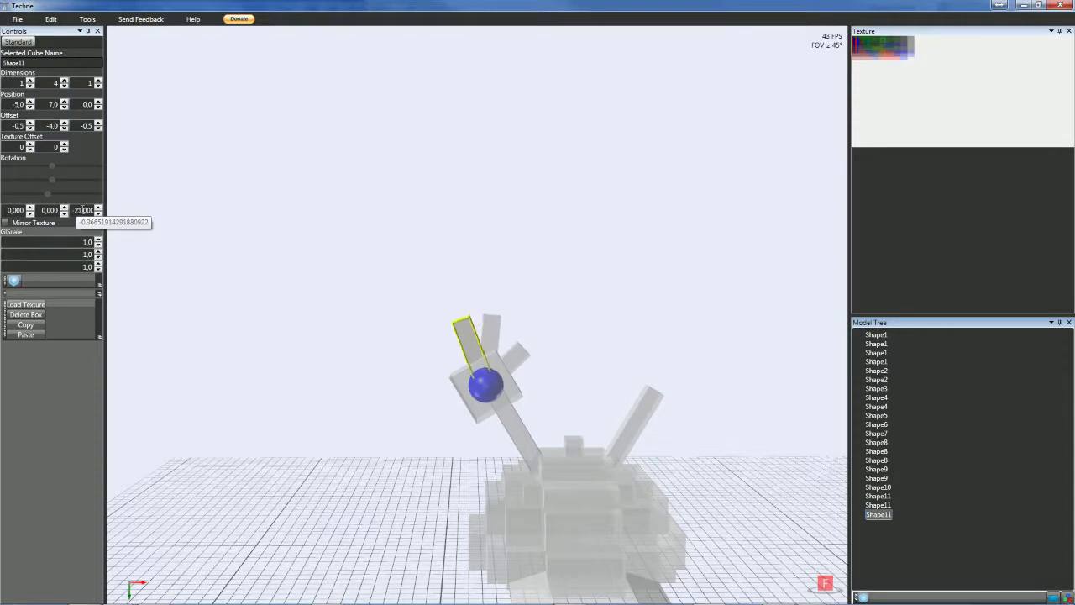
- Set the Y dimension of the finger rotated -28 degrees to 5 and its Y offset to -4.5
scroll(83, 210, down, 1)
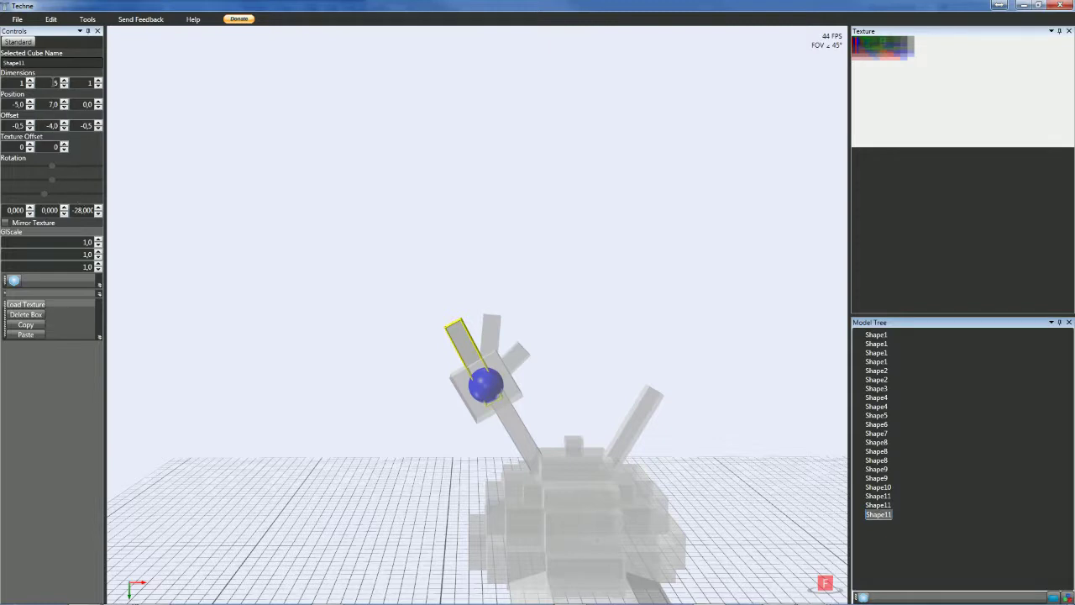
scroll(51, 125, down, 2)
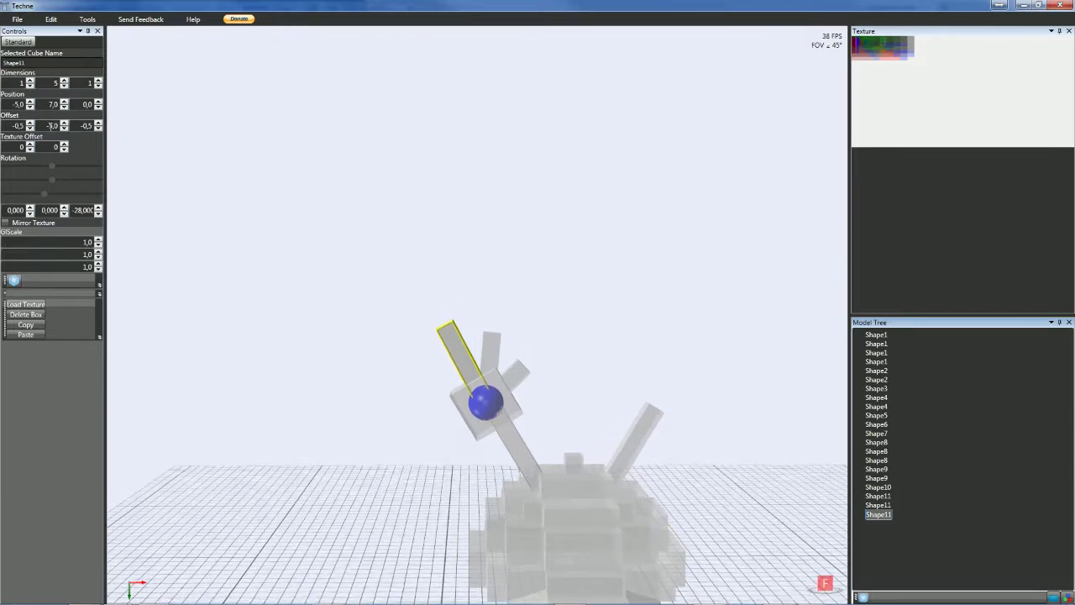
click(55, 125)
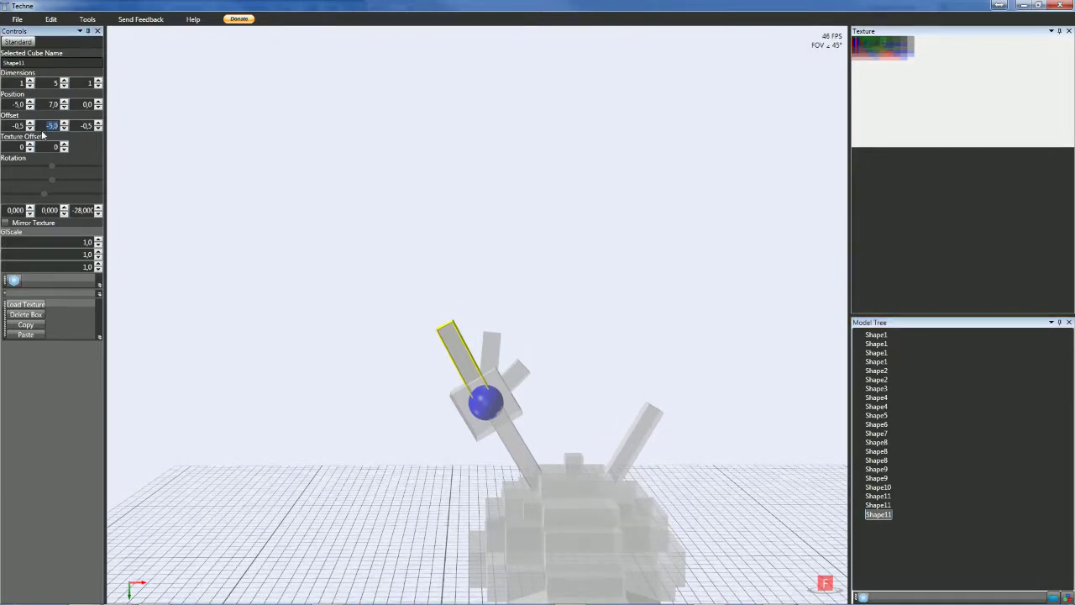
key(BackSpace)
text(5)
key(Tab)
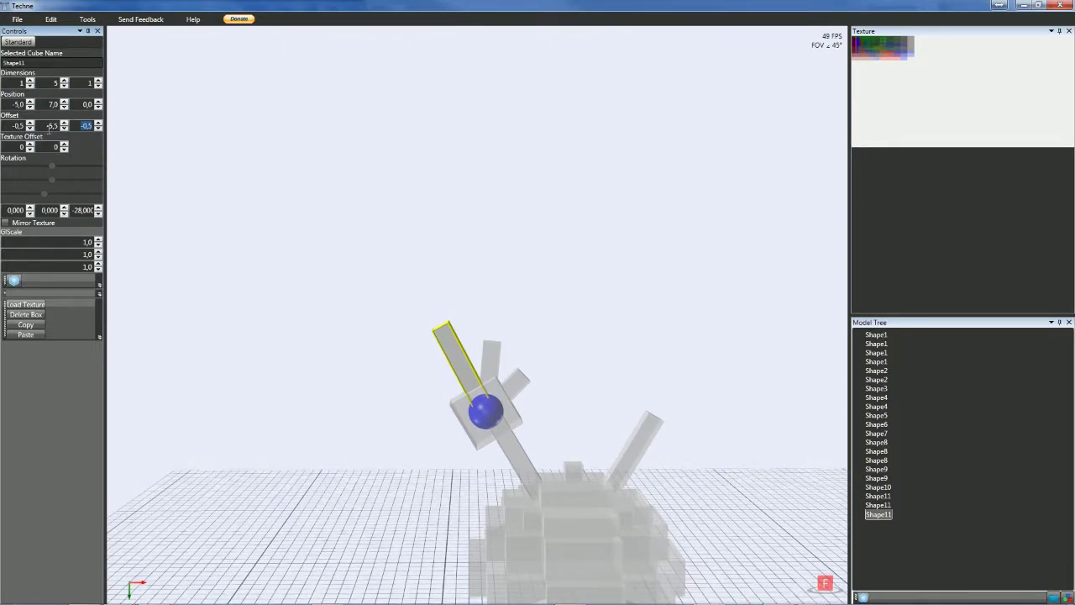
scroll(49, 129, up, 1)
scroll(48, 130, up, 1)
scroll(48, 130, down, 1)
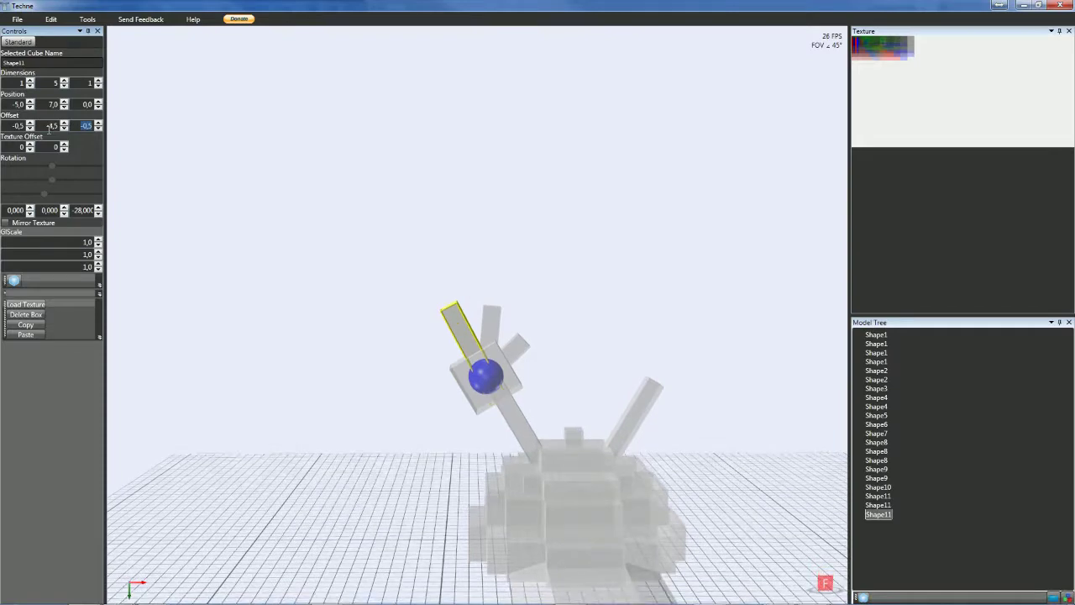
click(288, 368)
mouse_move(288, 369)
right_down()
mouse_move(278, 368)
mouse_move(302, 365)
right_up()
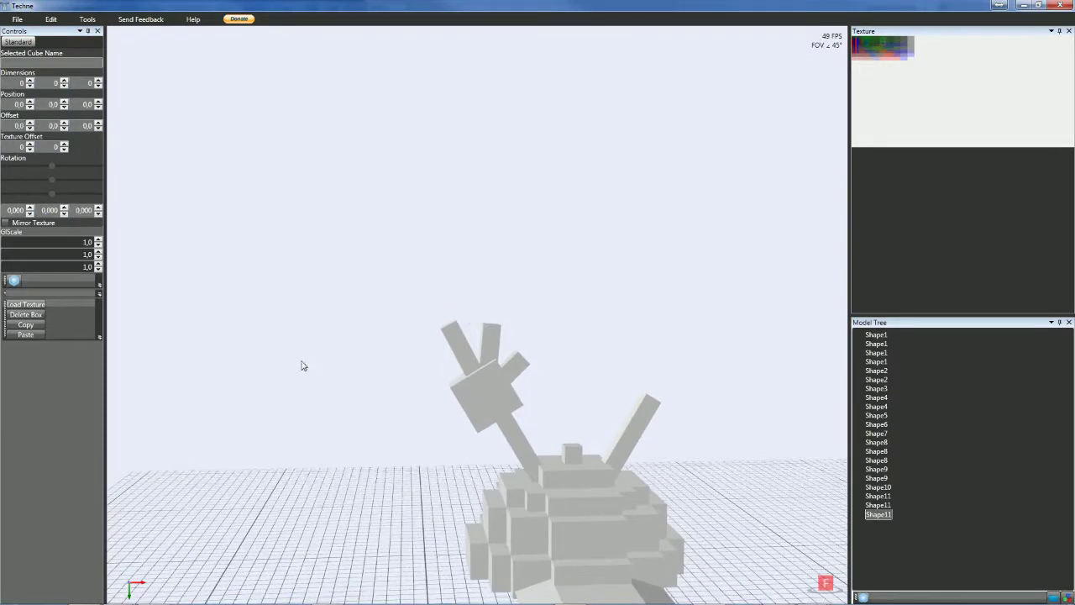
- Duplicate the nearly upright finger again and set the copy's Z rotation to -51 degrees
click(469, 373)
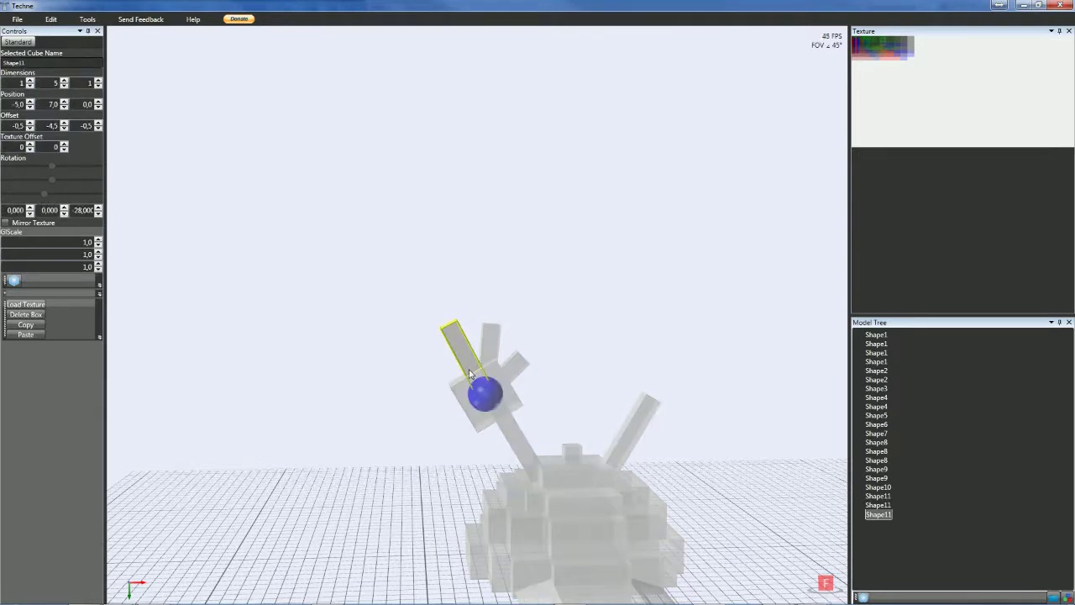
click(488, 350)
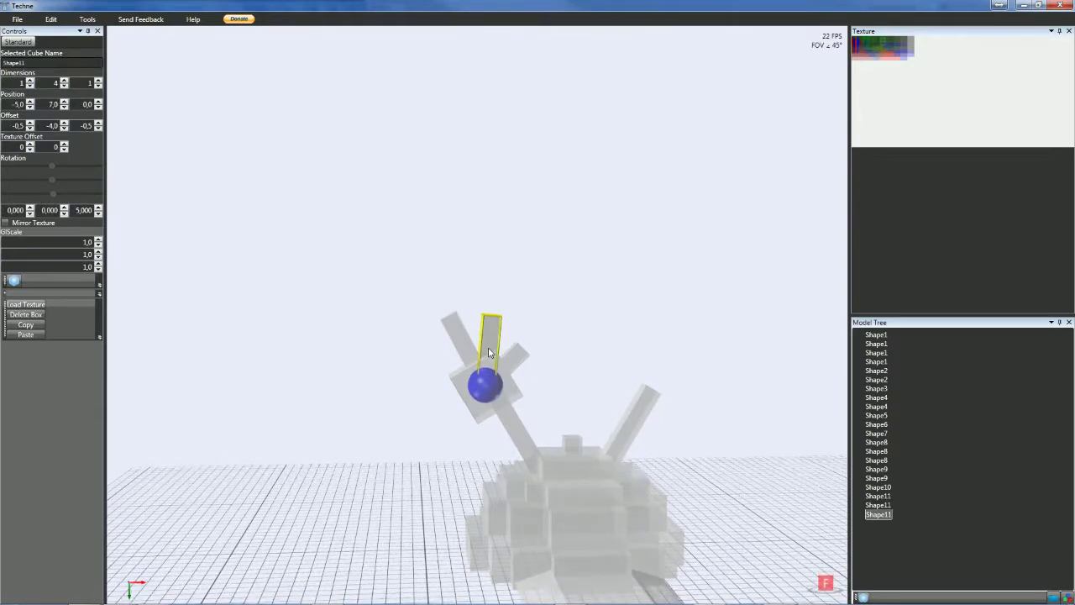
key(ctrl+v)
click(877, 522)
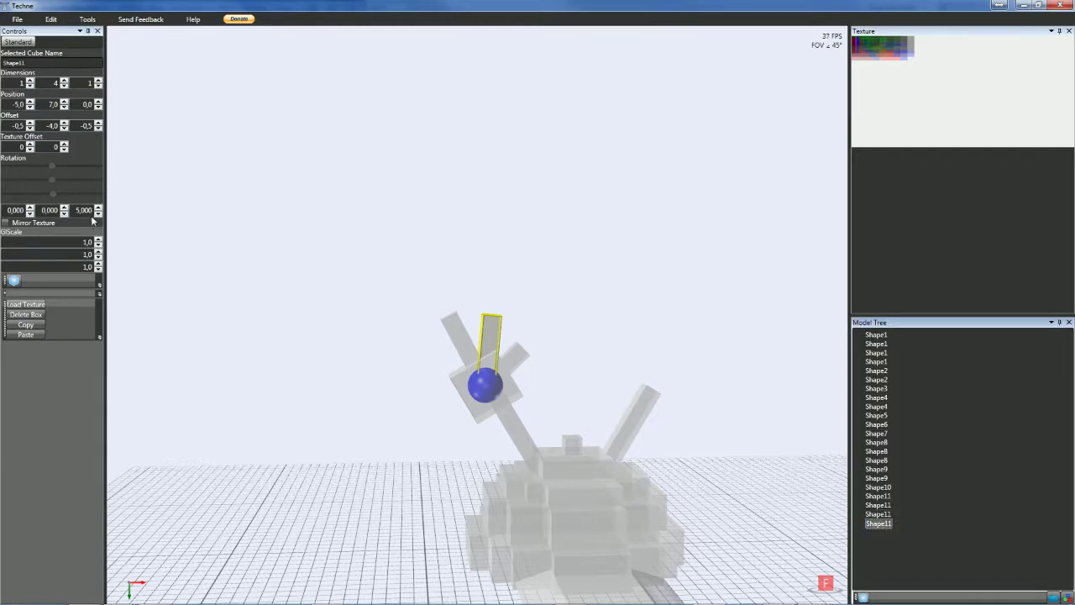
scroll(86, 210, up, 3)
scroll(97, 210, down, 20)
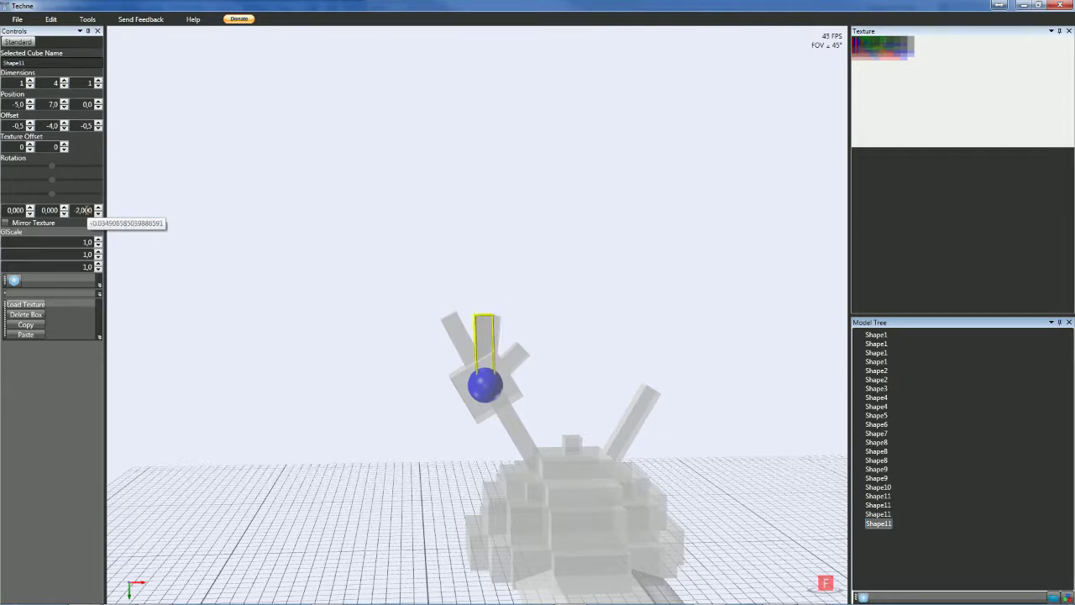
scroll(88, 210, down, 20)
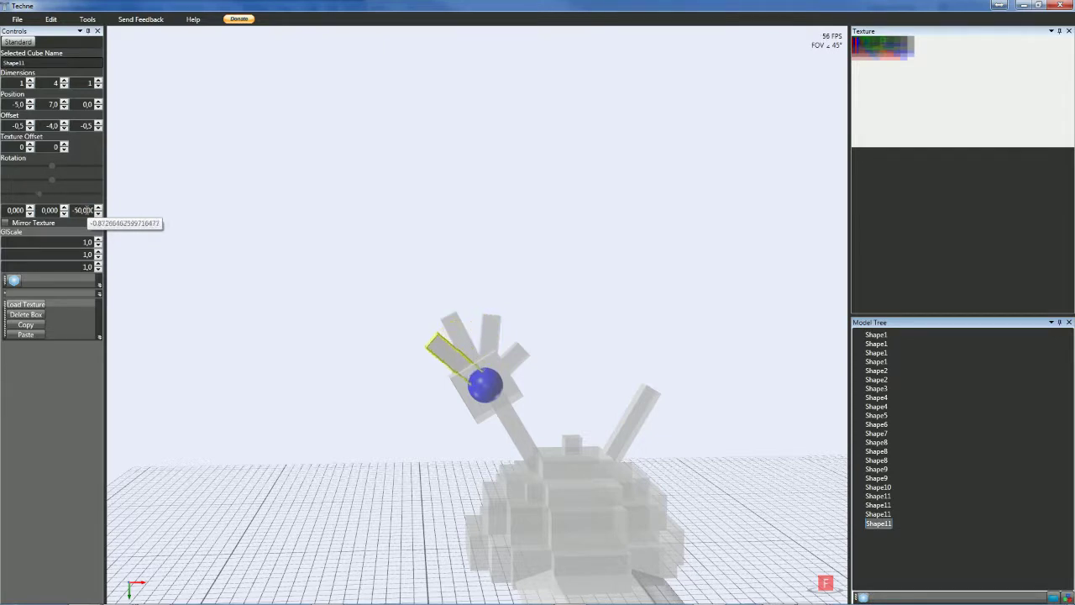
scroll(88, 210, down, 7)
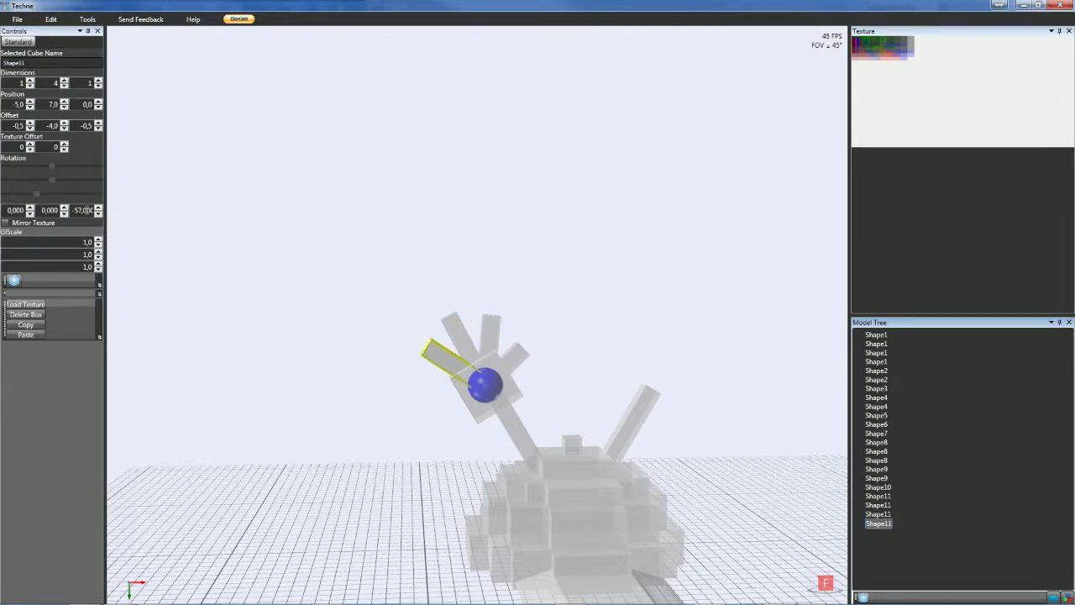
scroll(88, 210, up, 4)
scroll(88, 210, up, 2)
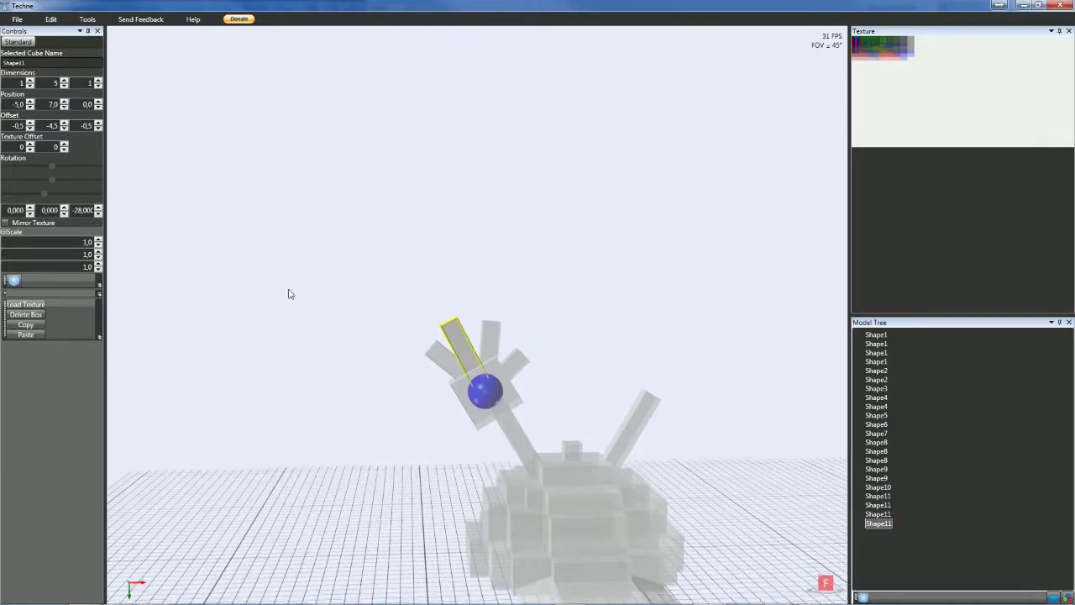
- Tilt the longest finger closer to the upright one and set the outermost finger's Z rotation to -40 degrees
scroll(82, 210, up, 5)
scroll(82, 210, up, 3)
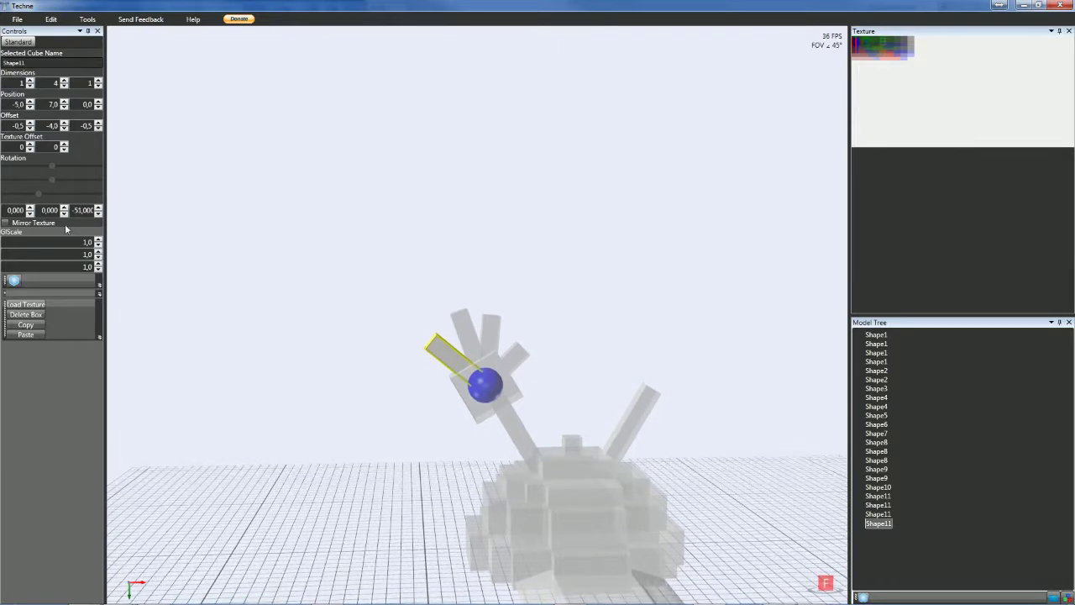
scroll(84, 210, up, 7)
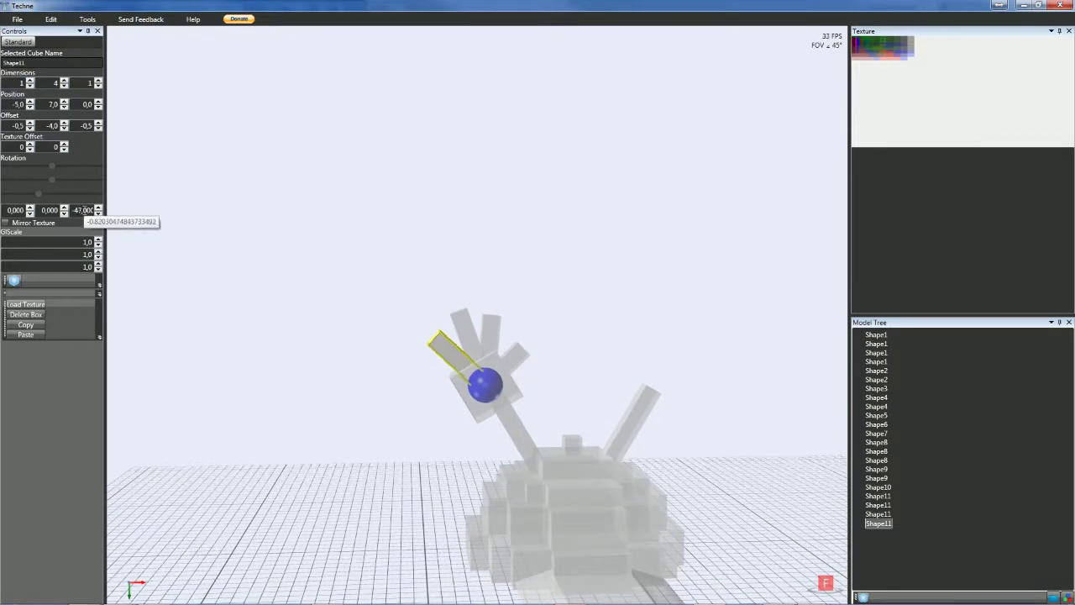
scroll(84, 210, up, 1)
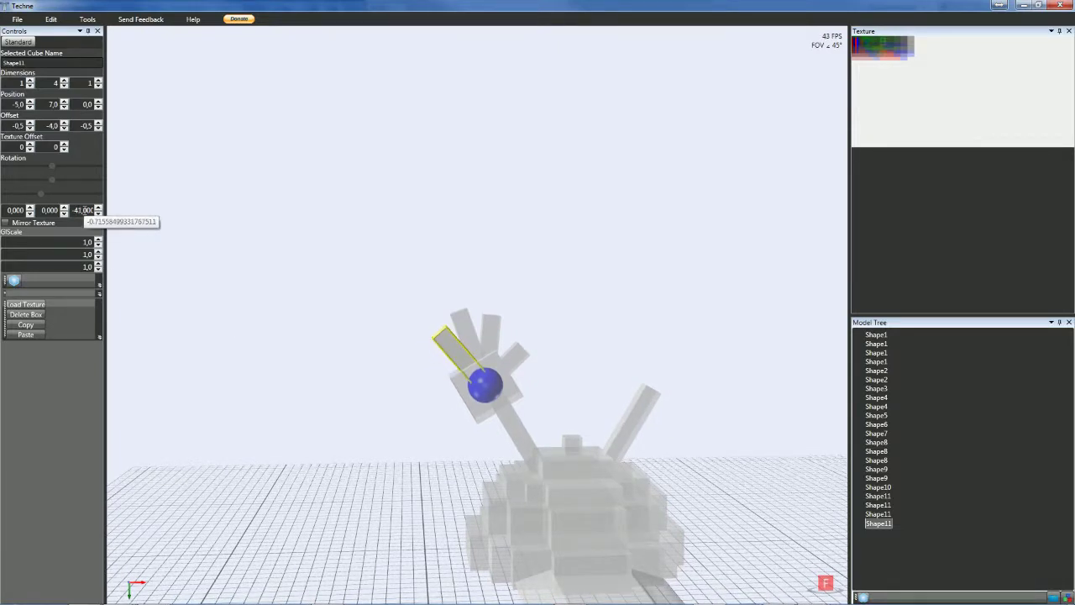
scroll(84, 210, up, 1)
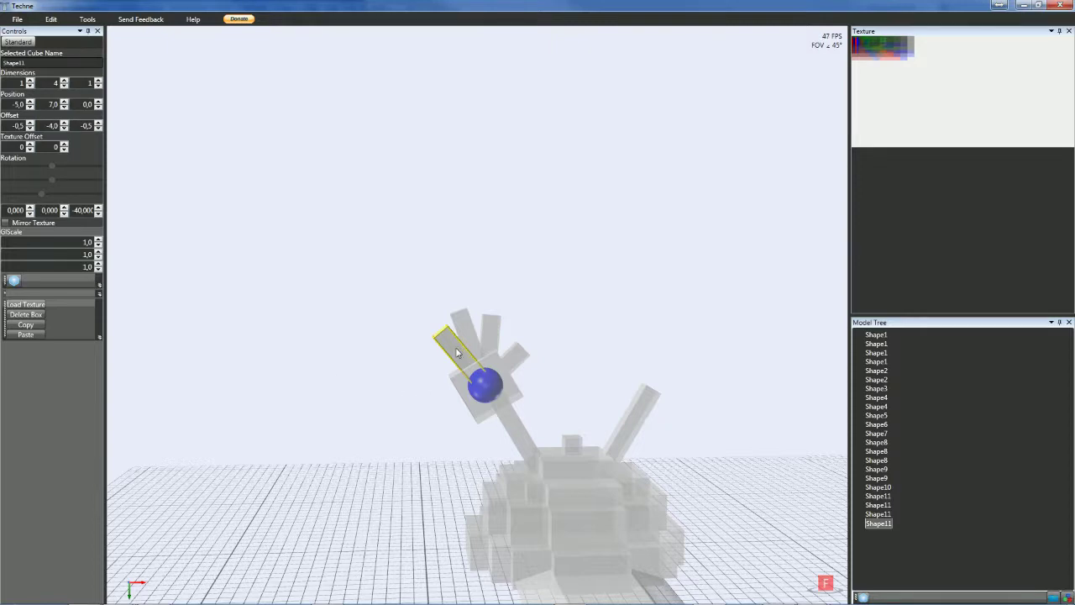
- Duplicate the outermost finger, set the copy's Z rotation to -57 degrees and its X position to -6
key(ctrl+v)
click(866, 532)
click(98, 206)
scroll(87, 210, down, 20)
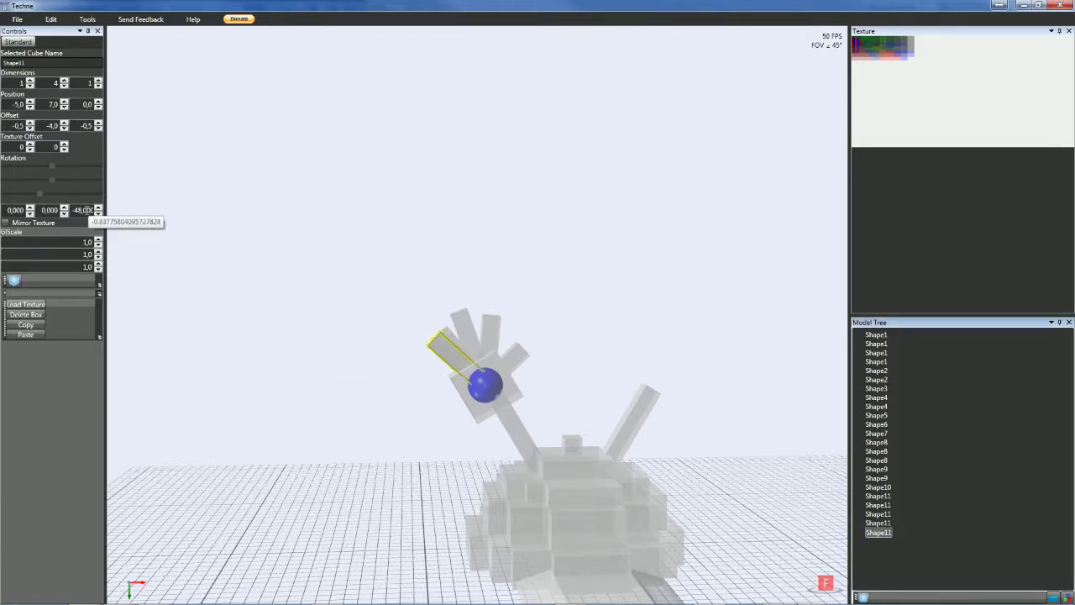
scroll(87, 210, up, 2)
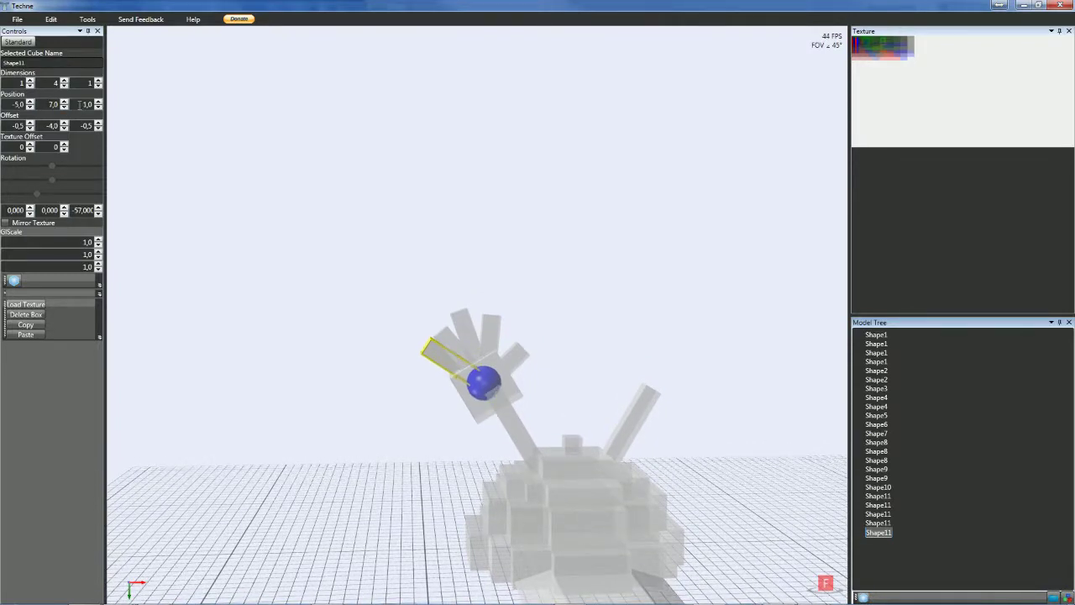
click(29, 108)
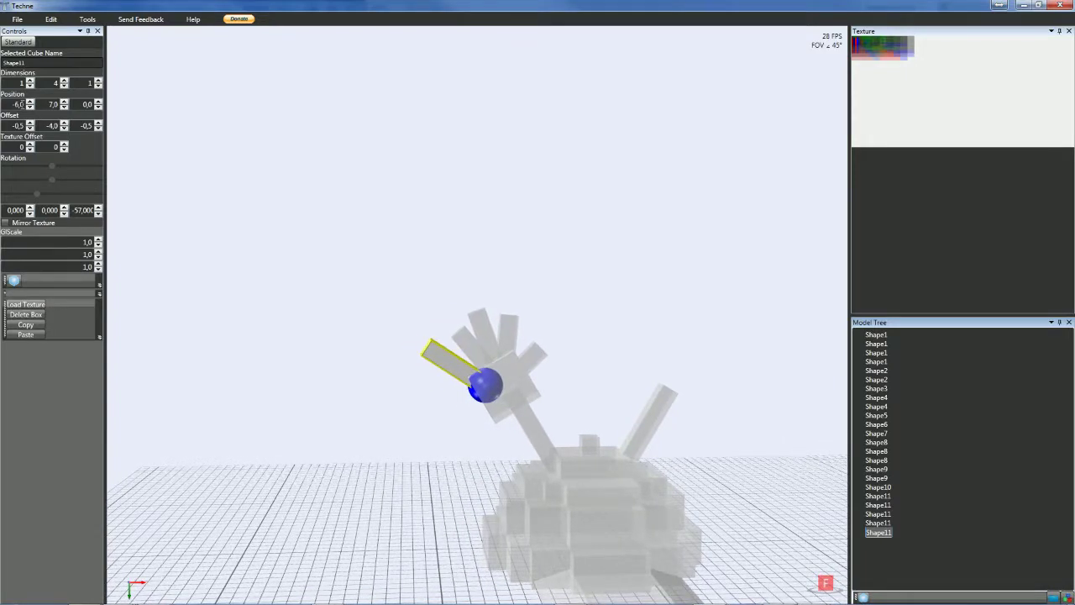
- Shorten the new outermost finger to a Y dimension of 2 and set its Y offset to -2
click(236, 395)
click(450, 368)
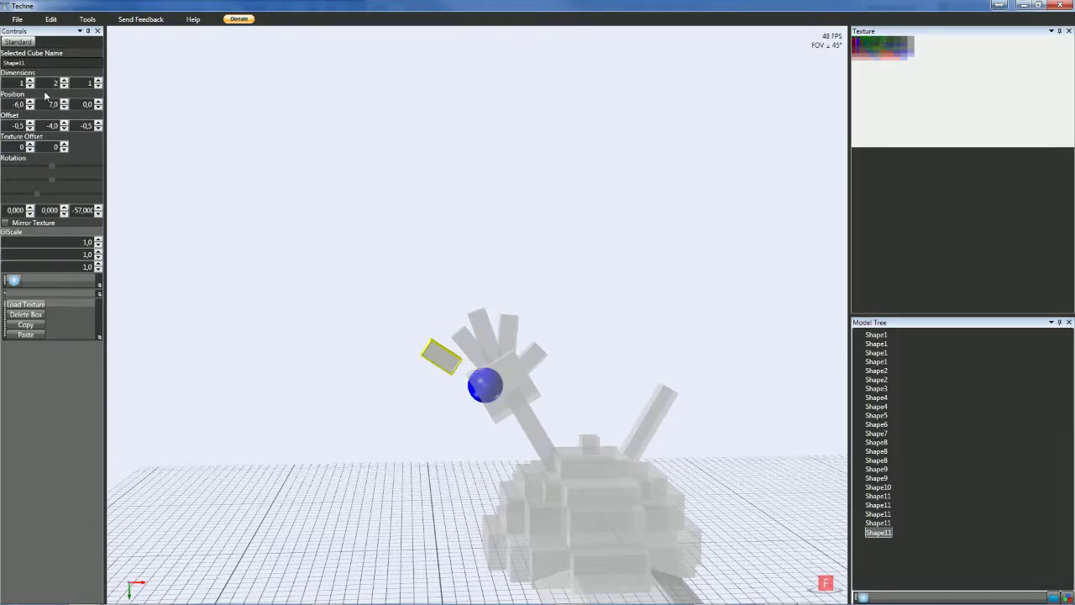
scroll(48, 125, up, 1)
scroll(48, 125, down, 2)
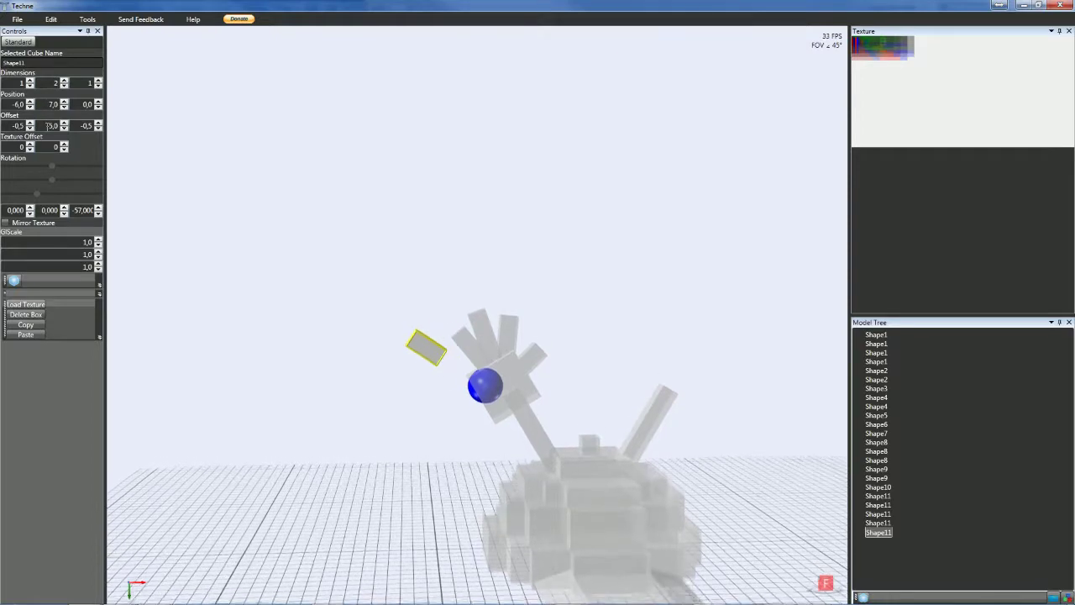
scroll(48, 125, up, 3)
click(208, 299)
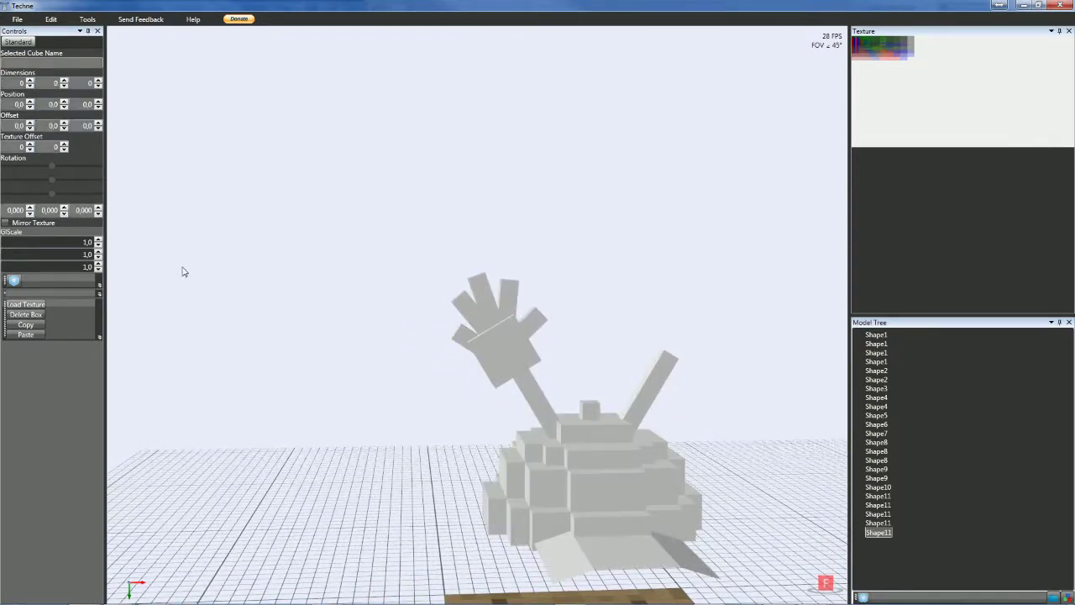
- Lengthen the outermost finger to a Y dimension of 3 with a Y offset of -3
click(463, 336)
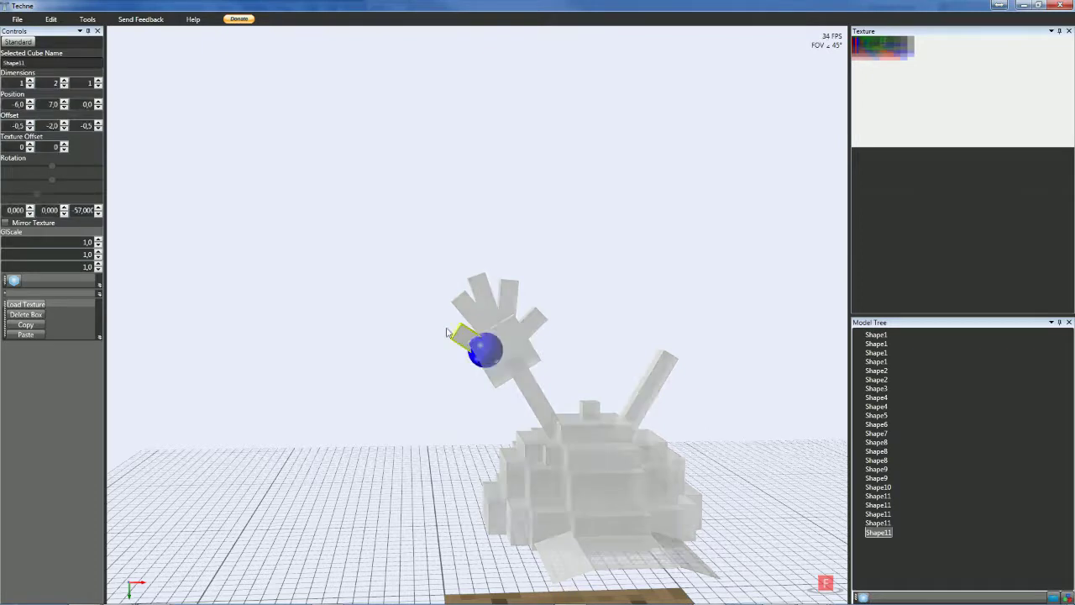
scroll(46, 83, up, 1)
scroll(41, 125, down, 1)
click(269, 318)
mouse_move(310, 402)
right_down()
mouse_move(290, 396)
mouse_move(323, 407)
right_up()
- Set the Z rotation of the finger next to the outermost one to -44 degrees
click(473, 334)
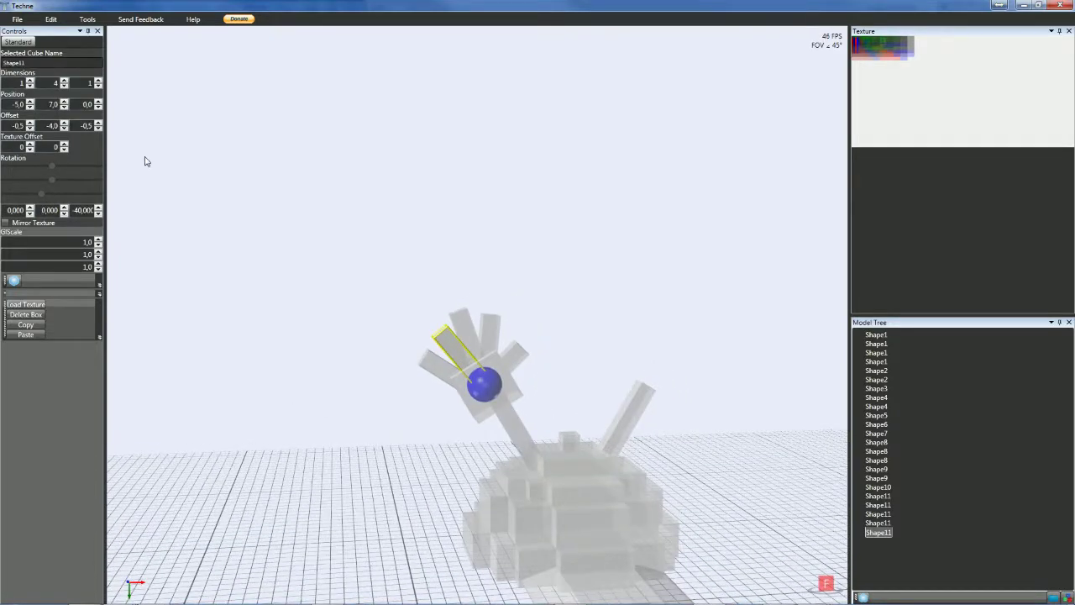
scroll(84, 209, up, 1)
scroll(85, 210, down, 5)
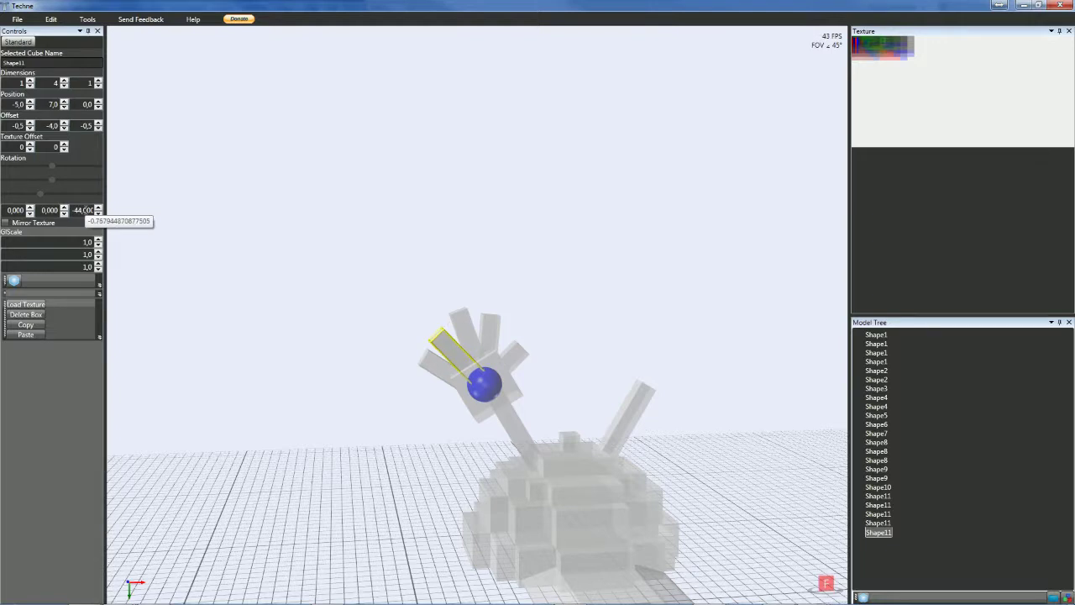
click(299, 436)
mouse_move(298, 437)
right_down()
mouse_move(284, 425)
mouse_move(294, 434)
right_up()
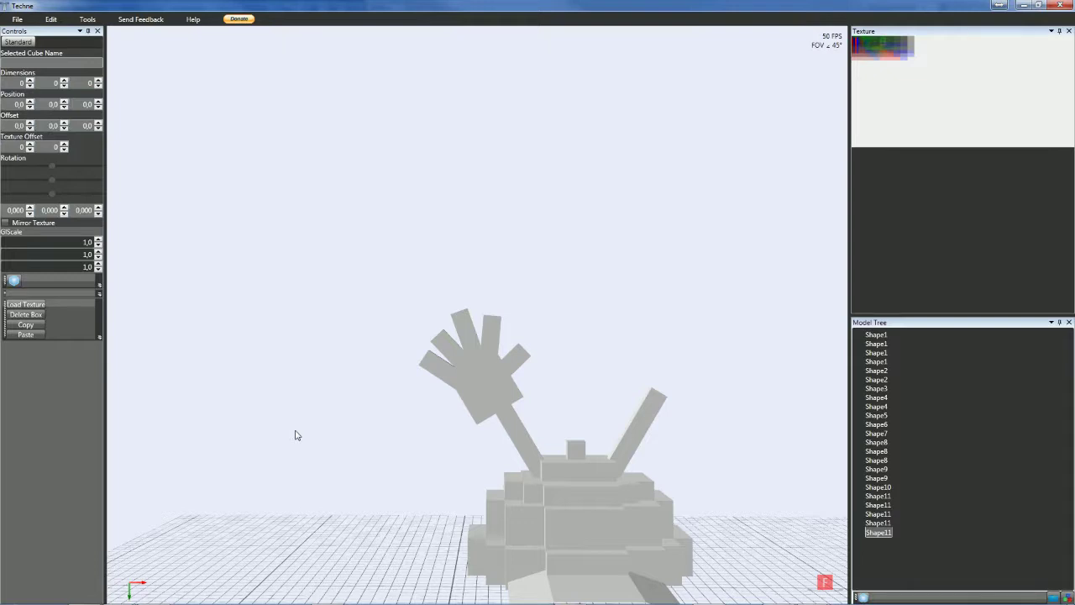
- Duplicate the palm box and move the copy to the end of the other arm at X position 5
click(444, 377)
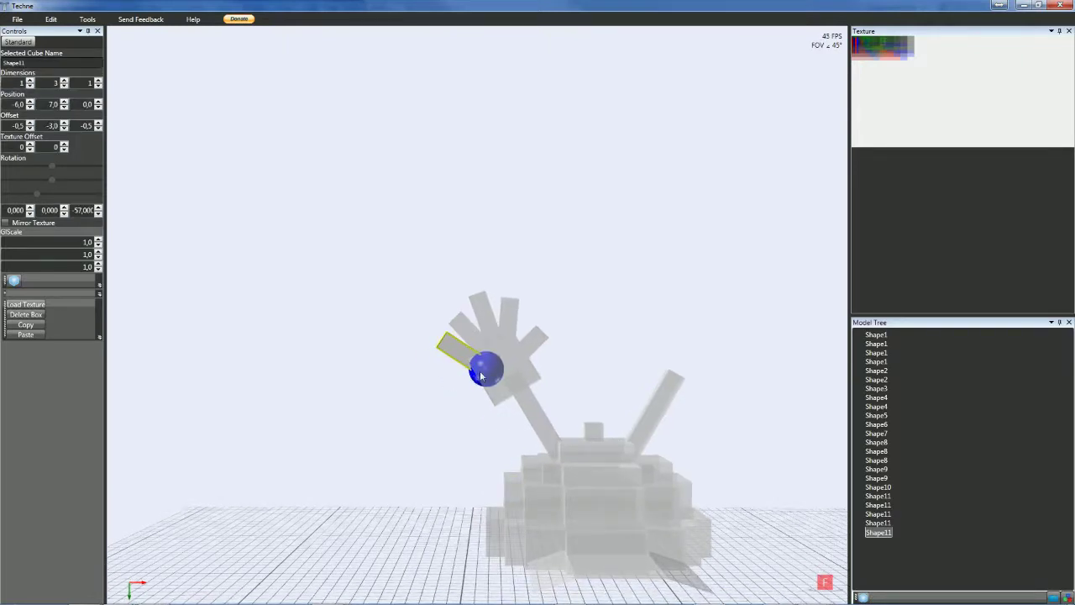
click(509, 371)
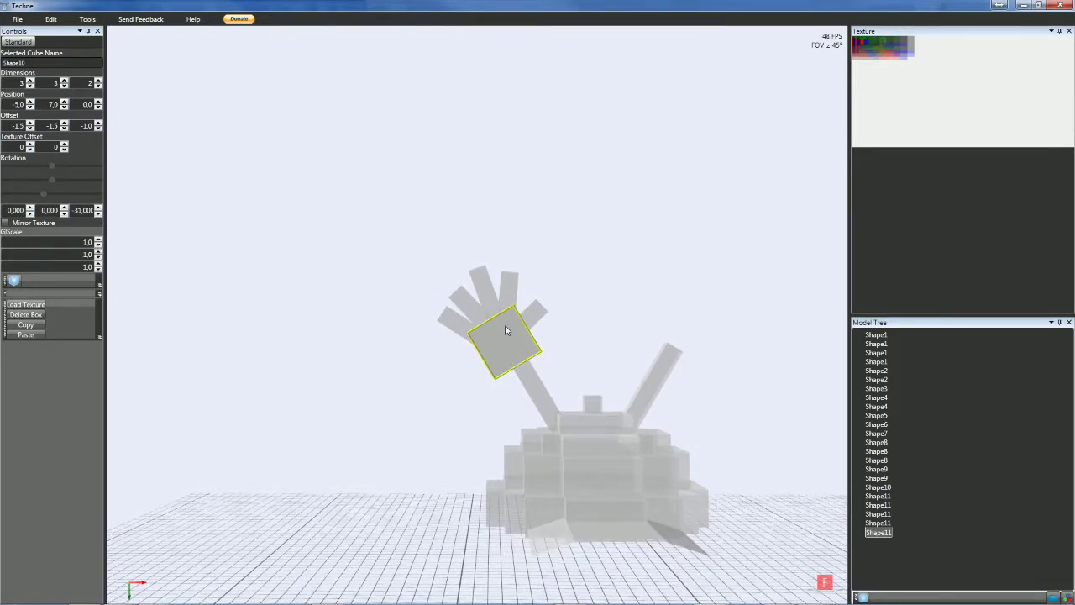
key(ctrl+v)
click(877, 541)
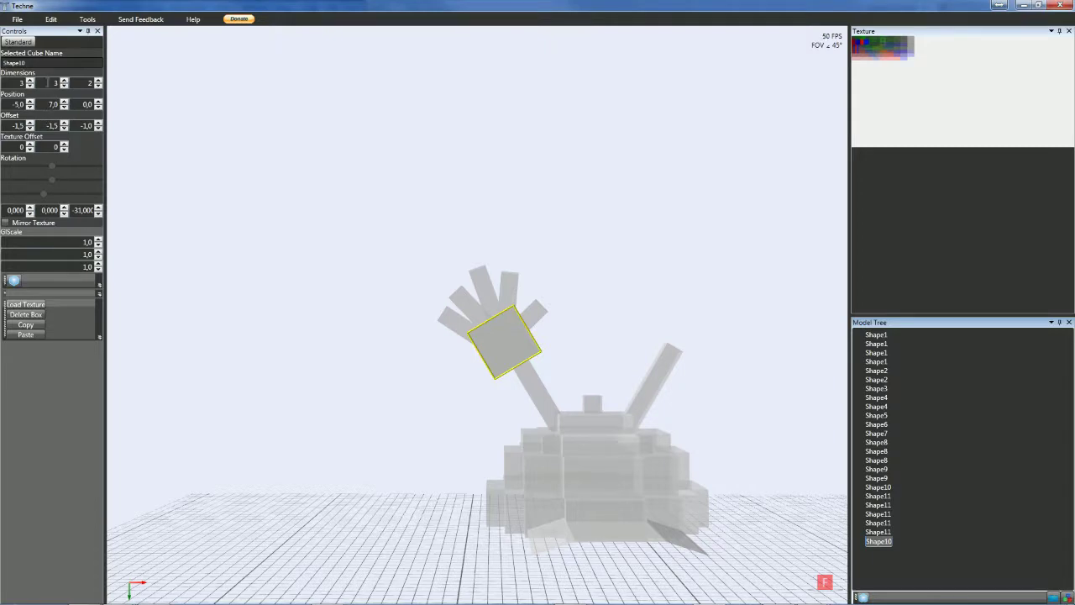
scroll(7, 104, down, 2)
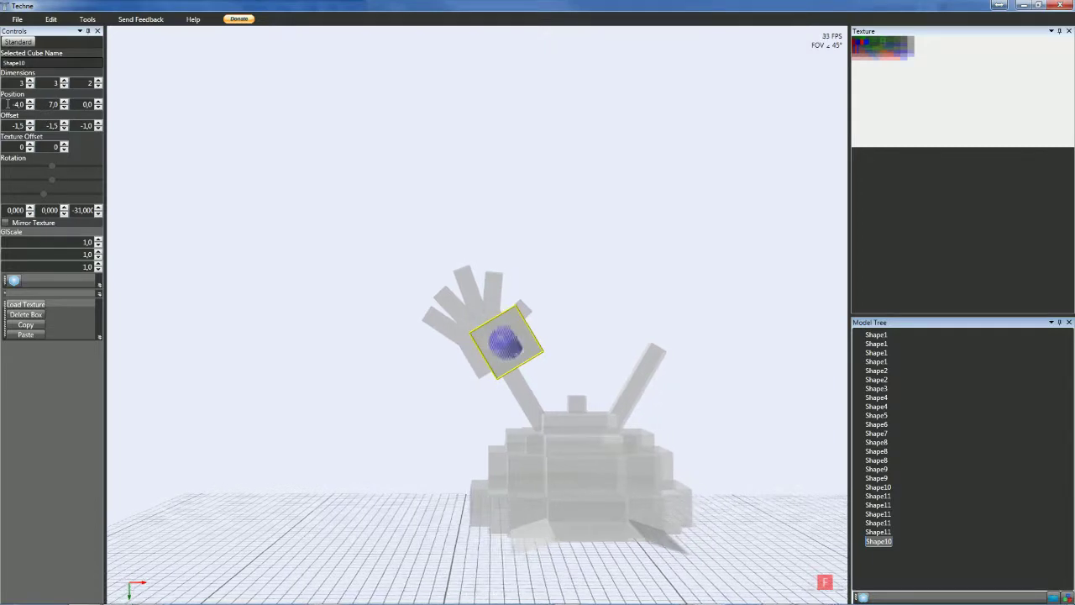
scroll(8, 105, up, 3)
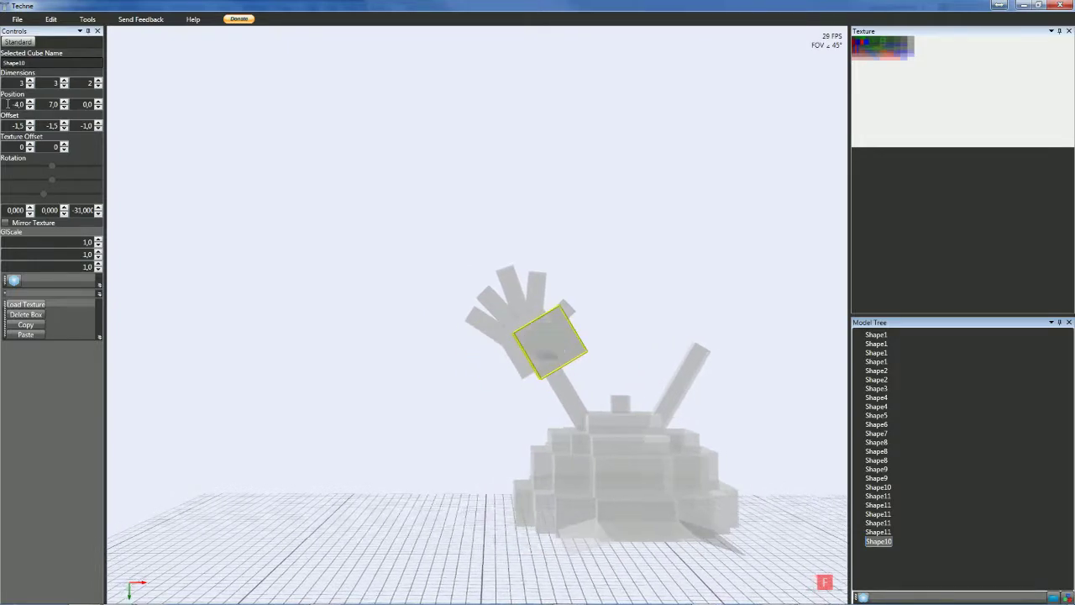
scroll(8, 104, down, 1)
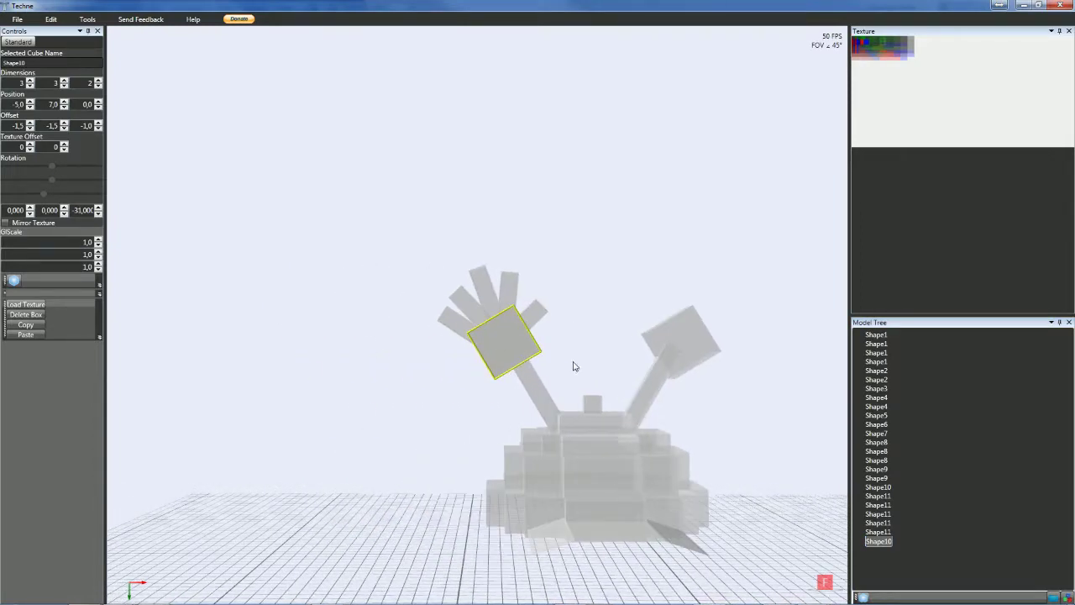
- Set the Z rotation of the palm copy on the other arm to 31 degrees
click(691, 350)
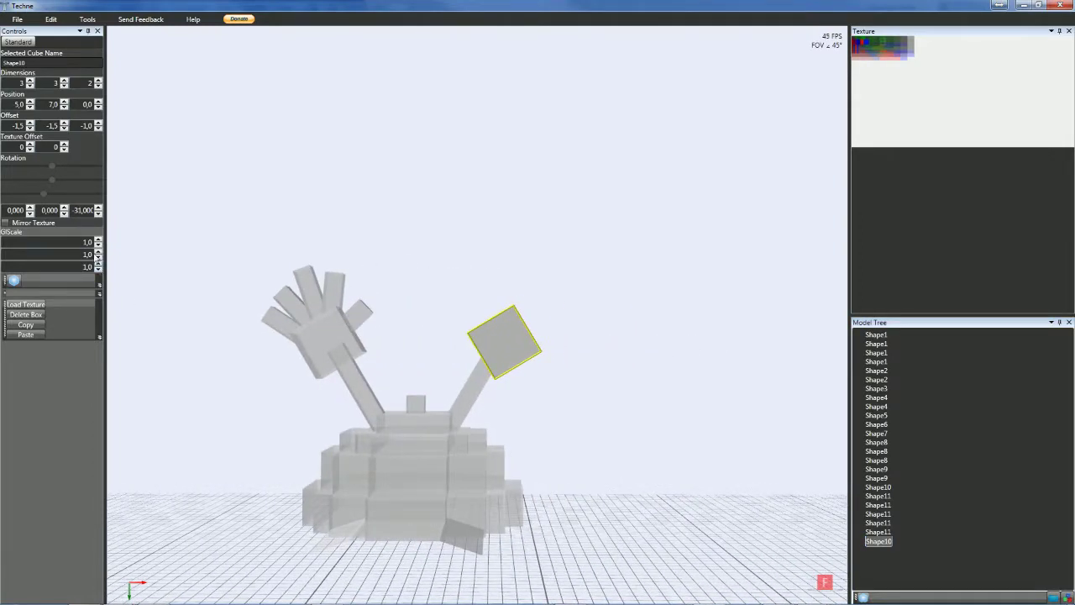
double_click(76, 210)
key(Home)
key(Delete)
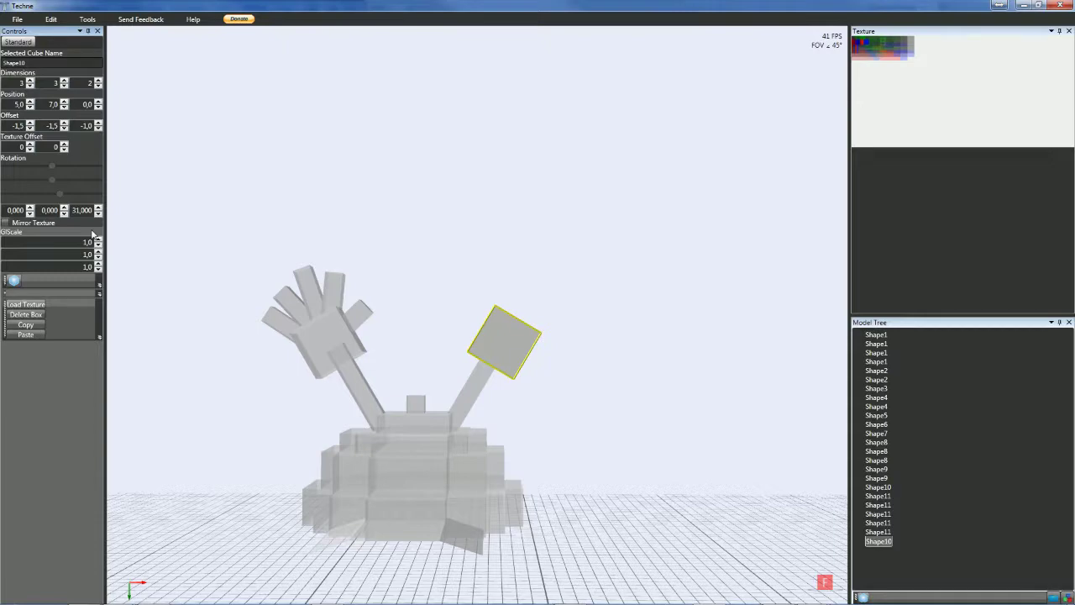
click(620, 401)
- Select all five fingers of the finished hand together
right_drag(395, 298, 412, 319)
click(346, 333)
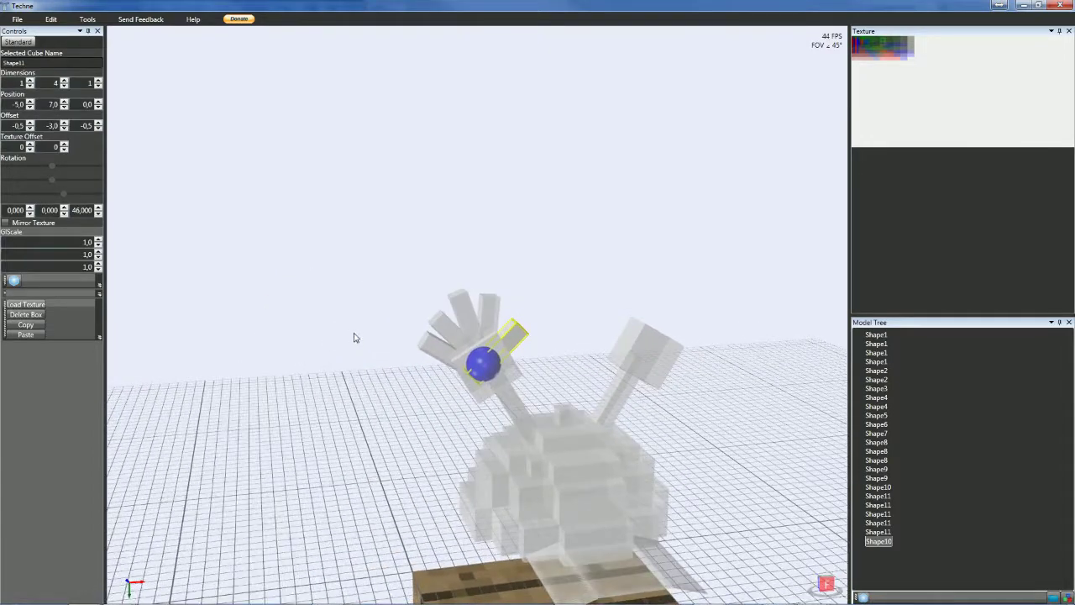
ctrl+click(508, 362)
ctrl+click(500, 299)
click(446, 319)
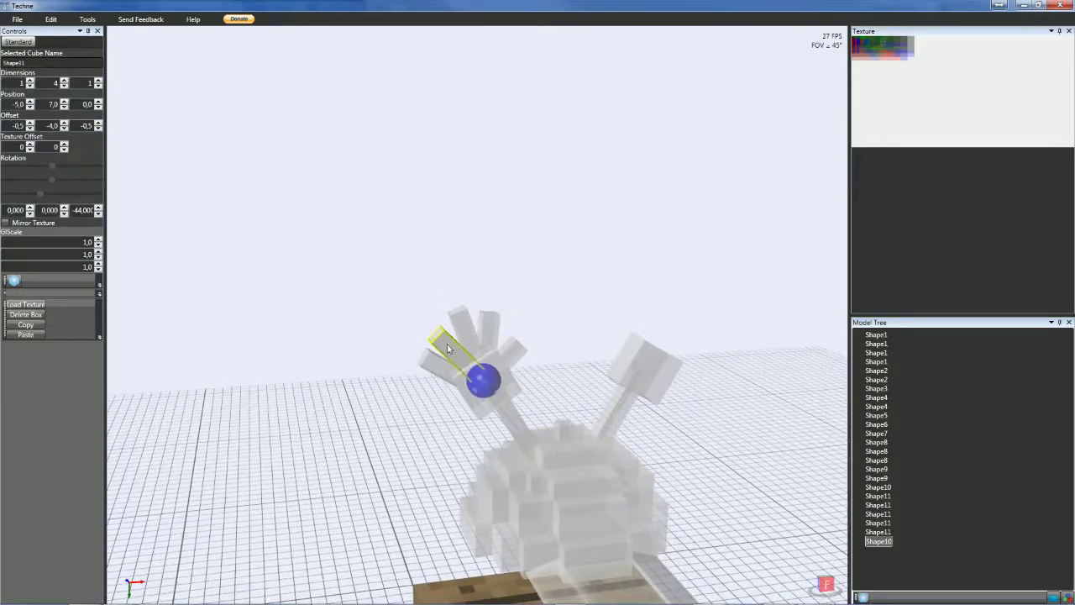
ctrl+click(435, 365)
ctrl+click(482, 317)
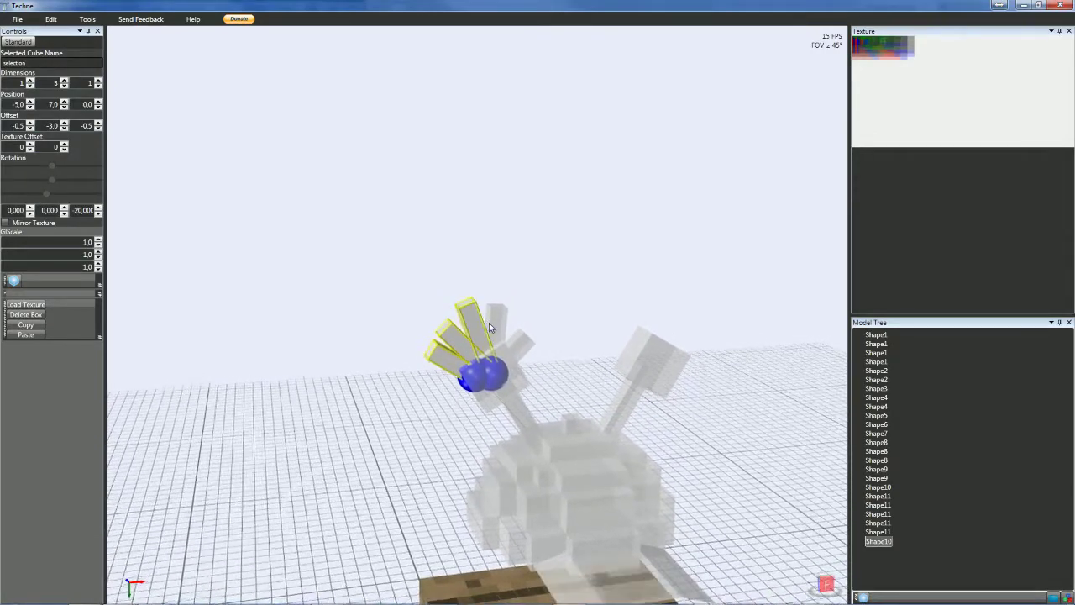
ctrl+click(493, 326)
ctrl+click(516, 348)
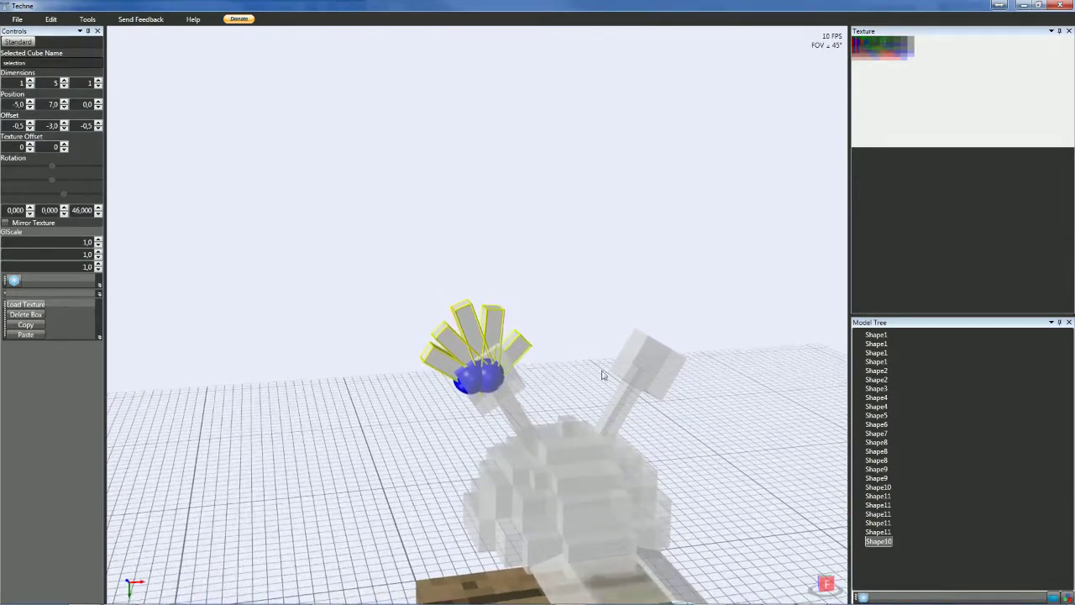
- Delete the palm copy at the end of the other arm
click(681, 370)
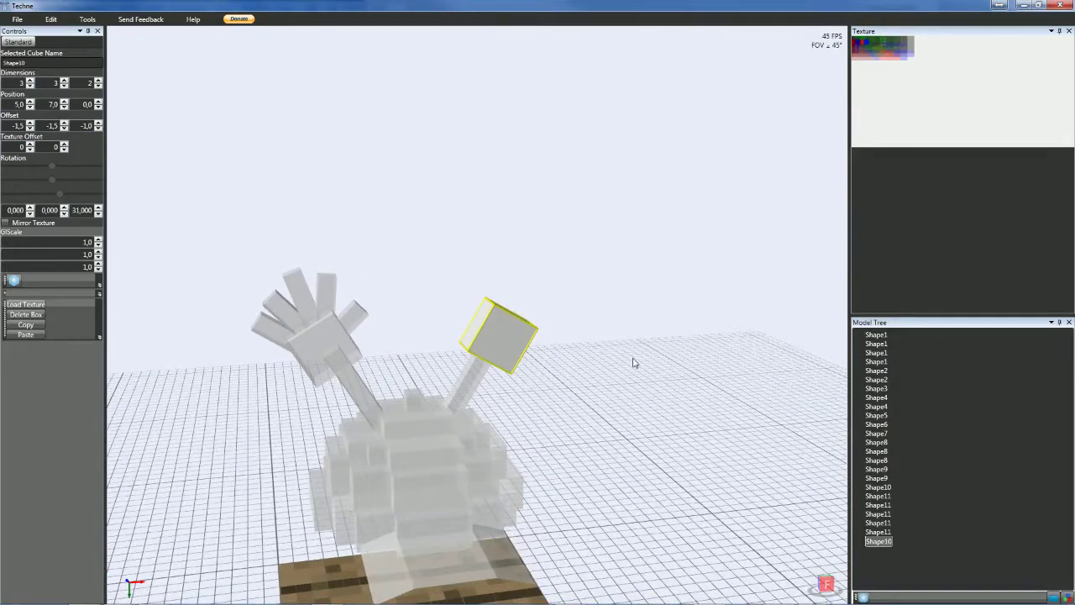
key(Delete)
- Select the finished hand's palm together with all of its fingers
click(356, 320)
click(517, 374)
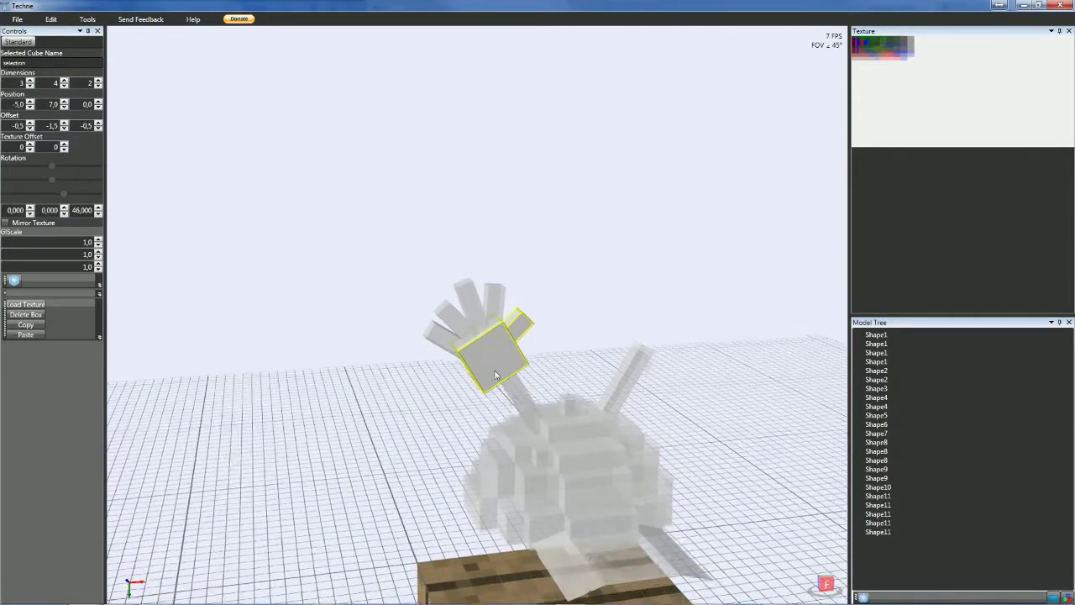
ctrl+click(496, 306)
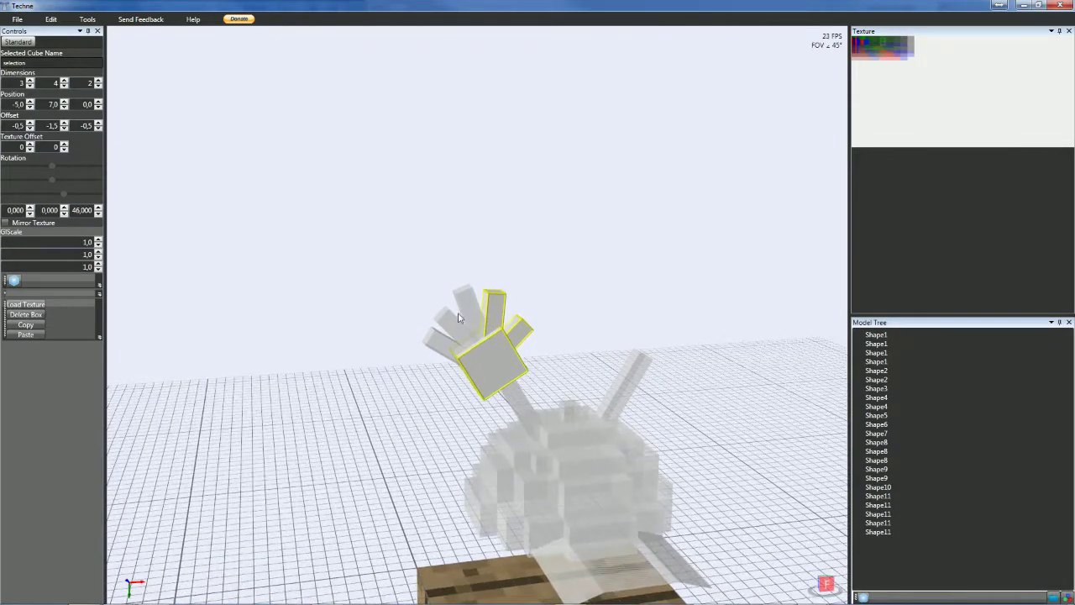
ctrl+click(461, 312)
ctrl+click(450, 331)
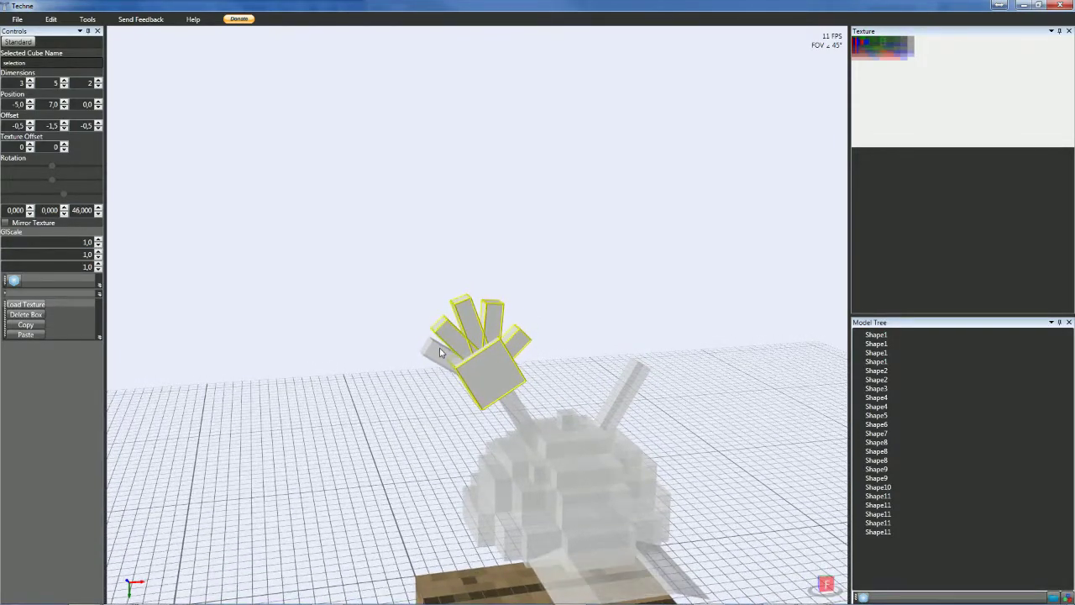
- Try turning the selected hand around the Y axis in both directions and return its Y rotation to 0 degrees
scroll(46, 213, up, 1)
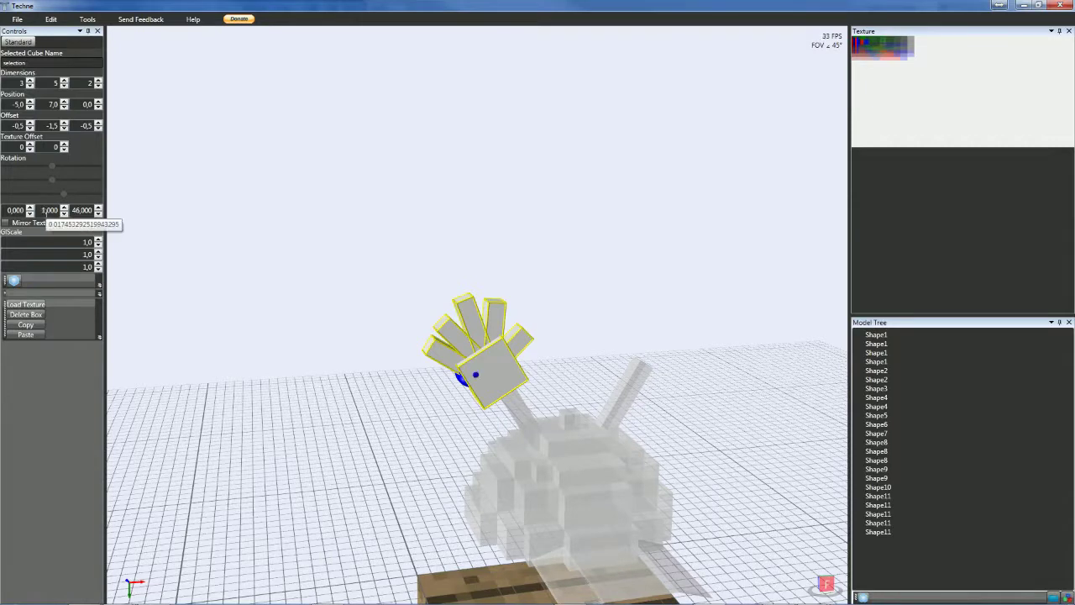
scroll(47, 210, down, 20)
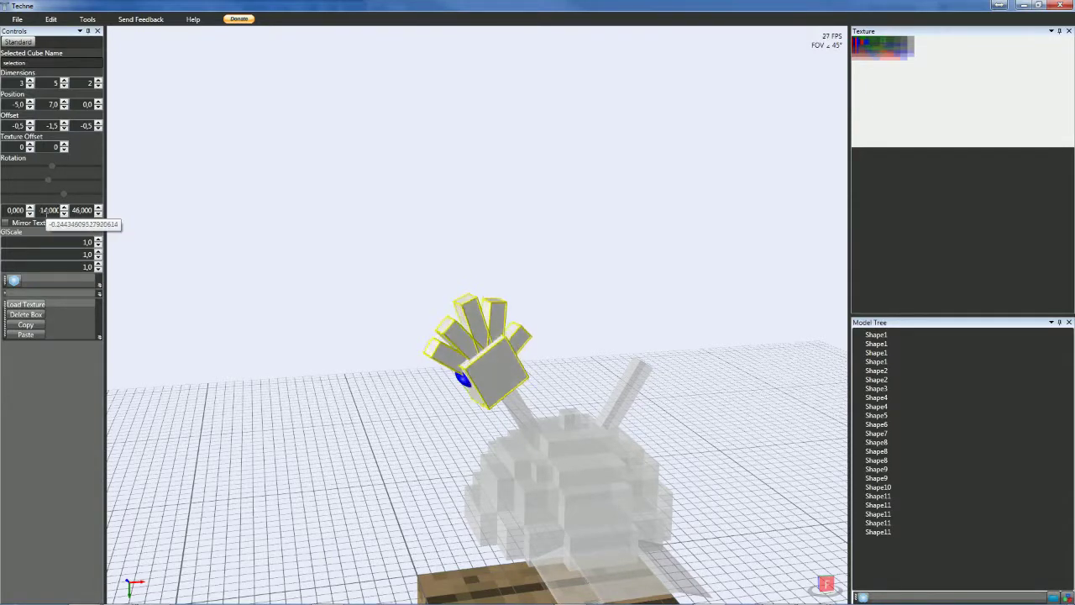
scroll(48, 210, down, 20)
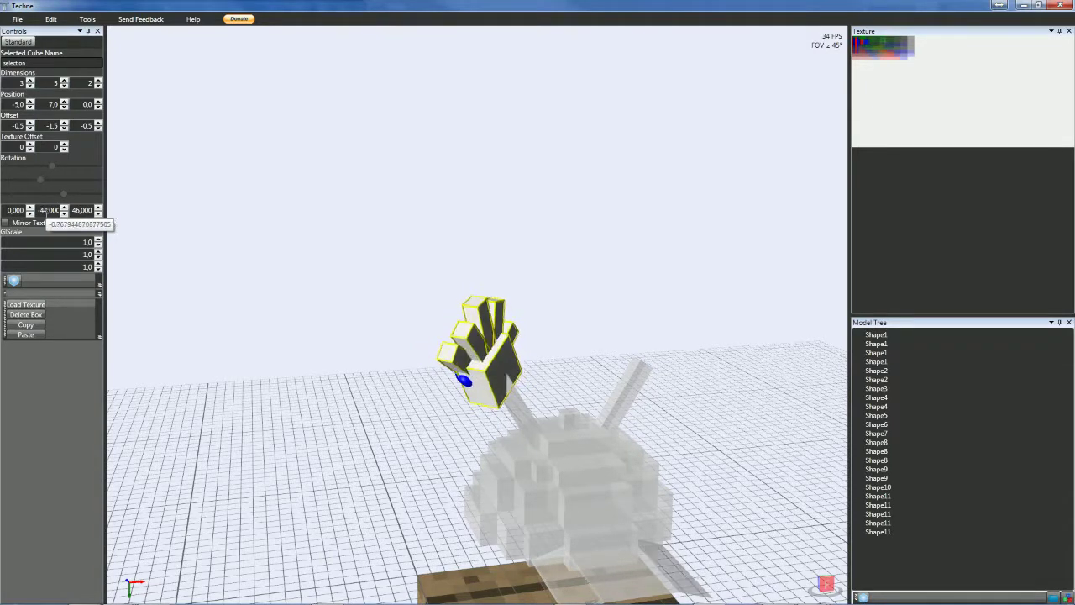
scroll(48, 210, down, 20)
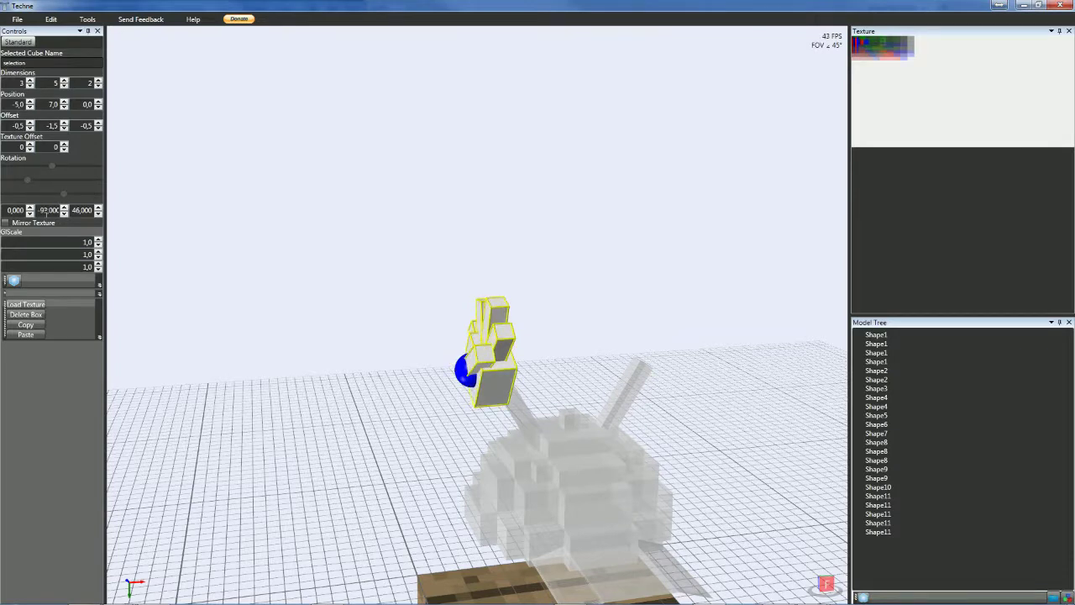
scroll(48, 210, down, 4)
scroll(48, 211, up, 20)
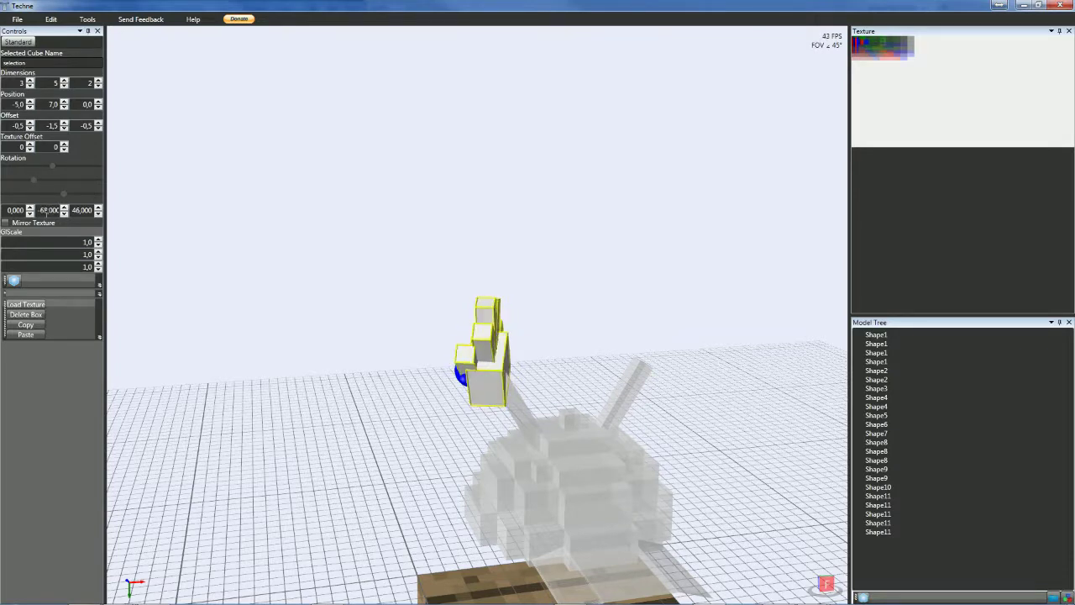
scroll(47, 211, up, 20)
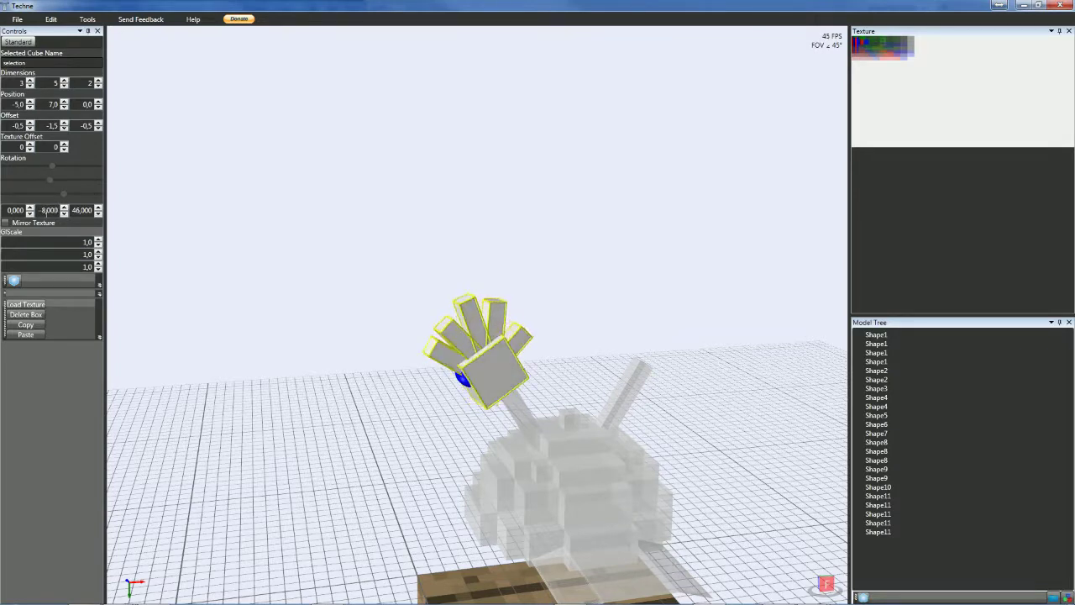
scroll(46, 211, up, 4)
scroll(47, 211, up, 1)
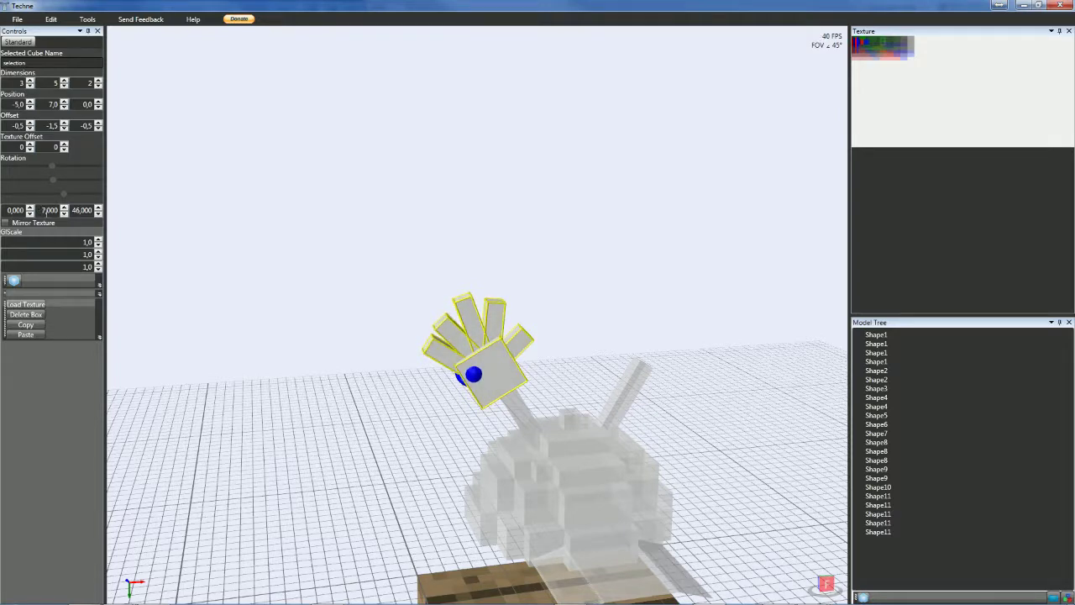
scroll(53, 211, up, 3)
scroll(53, 211, down, 5)
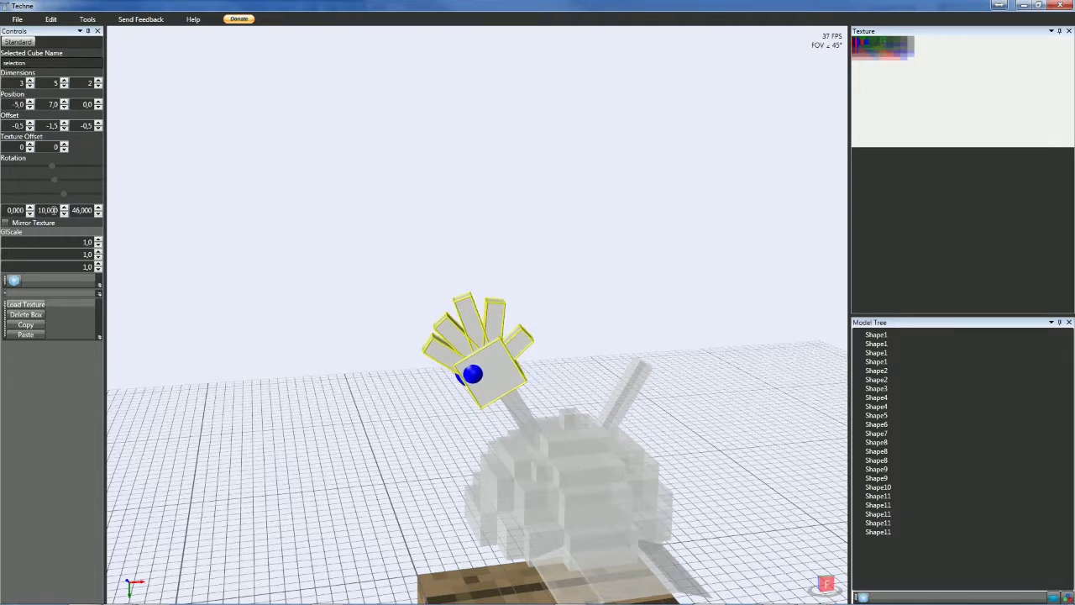
scroll(53, 211, down, 7)
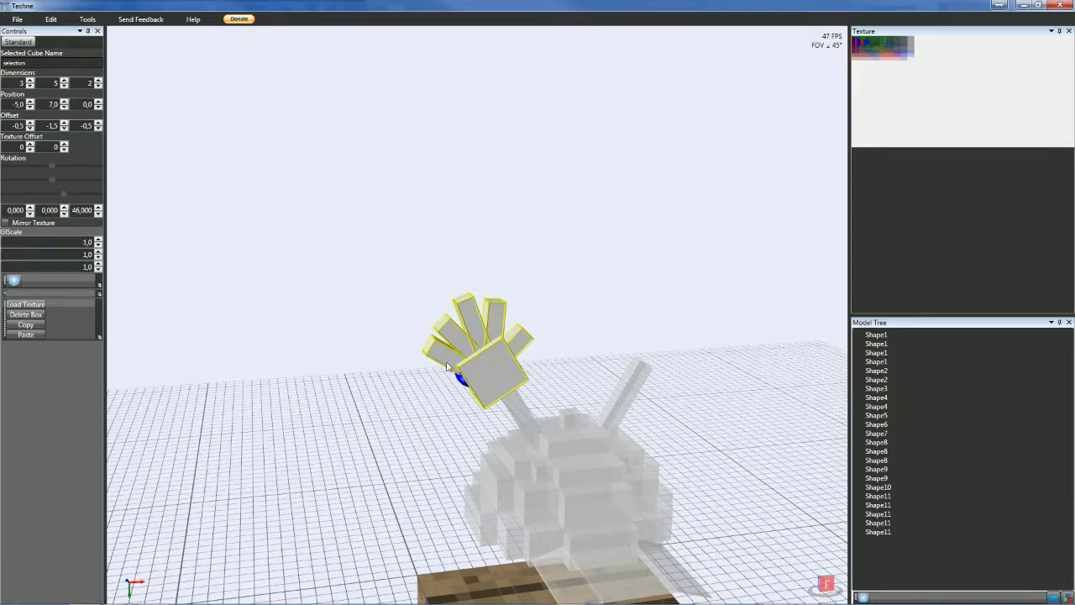
- Move the outermost long-side finger to X position -5 and set its X offset to -1.5
click(447, 362)
right_drag(445, 362, 437, 355)
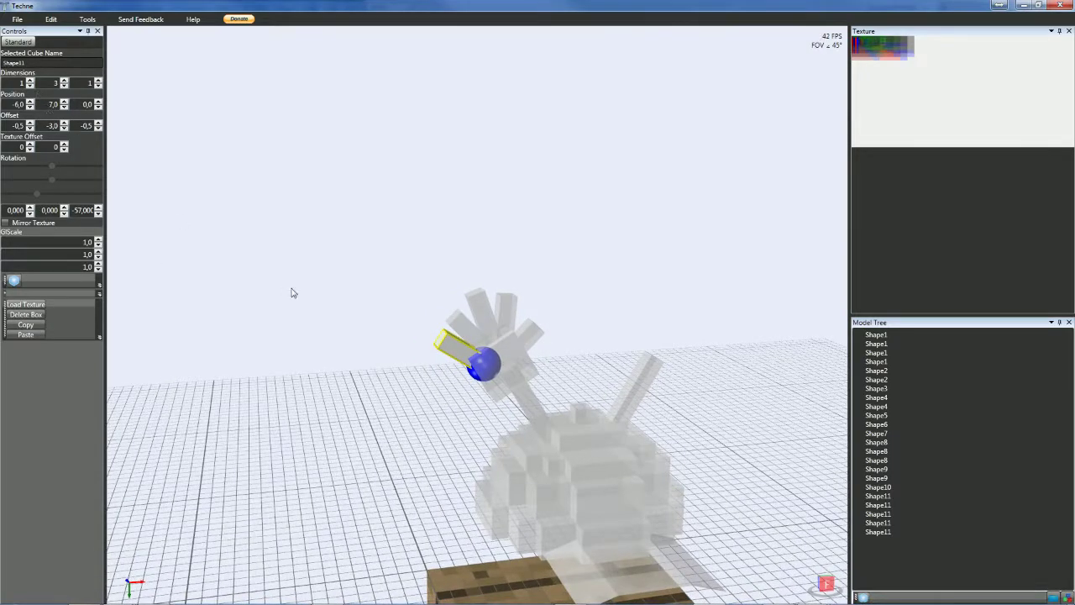
scroll(15, 104, down, 1)
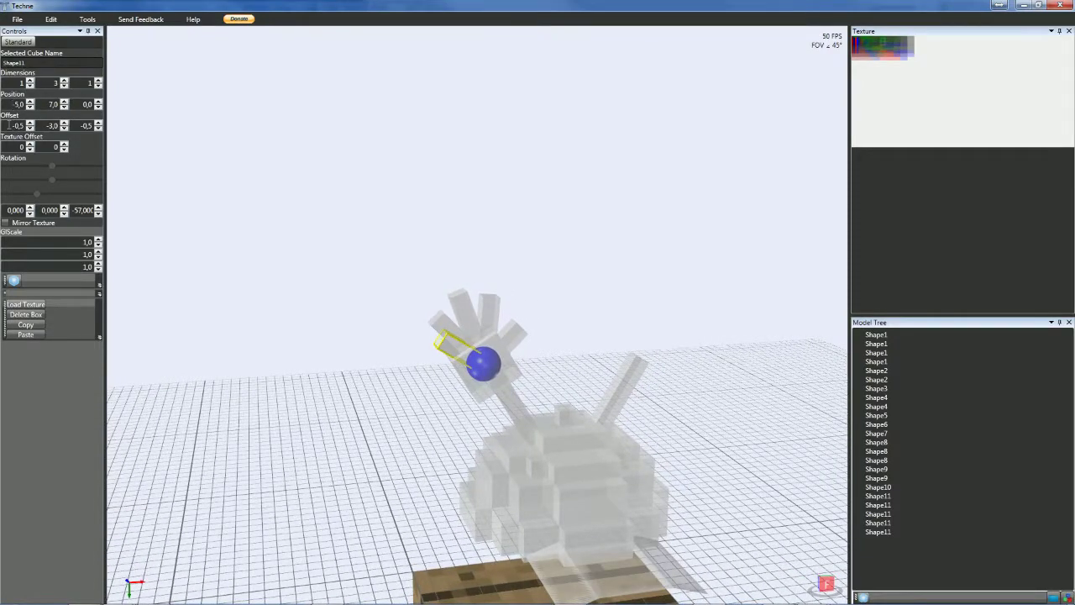
scroll(11, 125, down, 1)
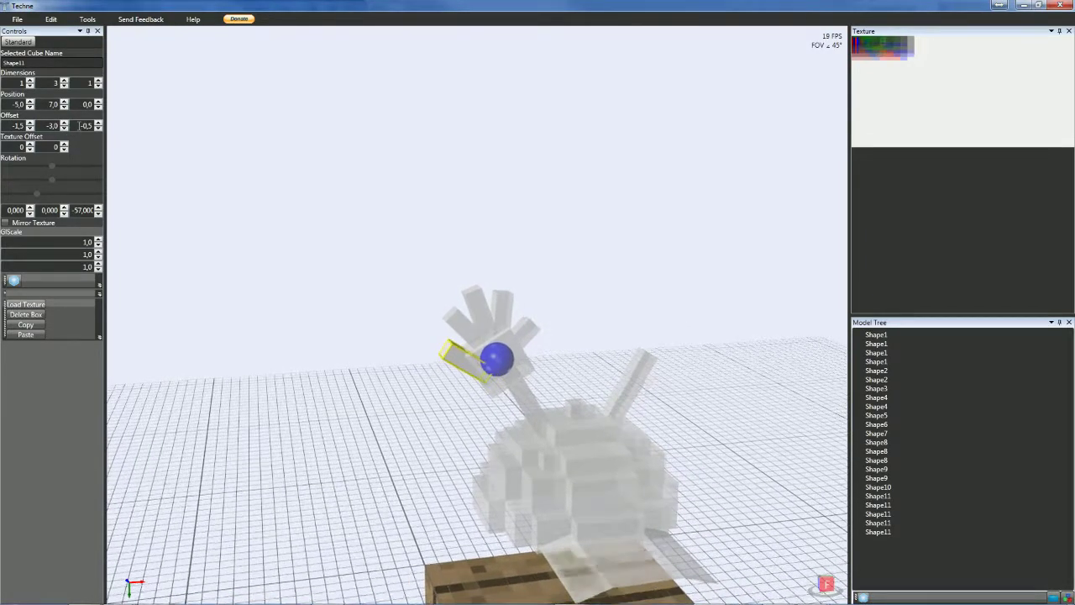
click(18, 125)
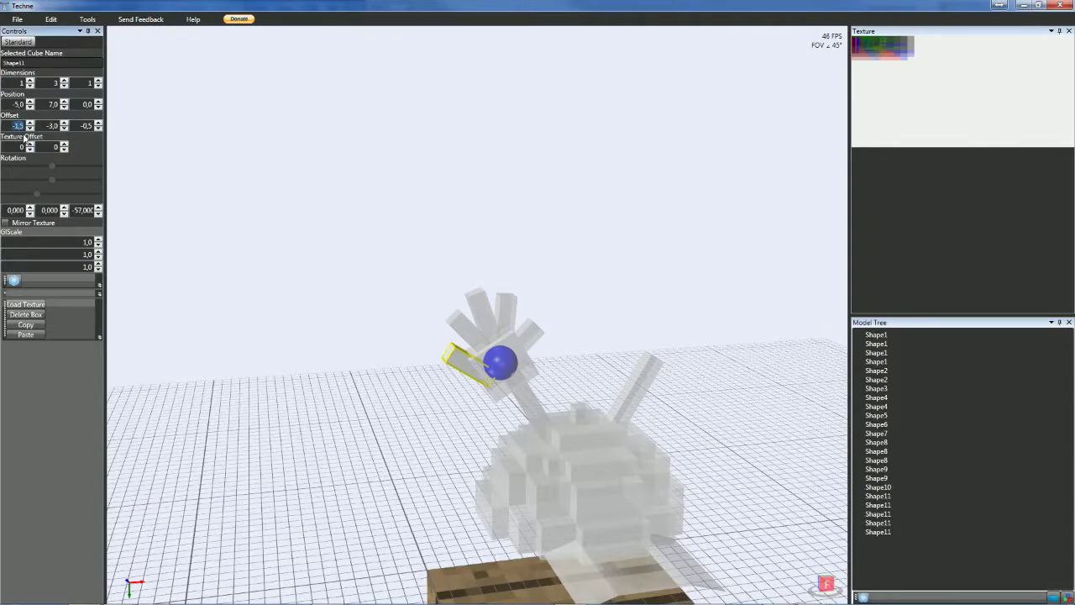
ctrl+click(477, 318)
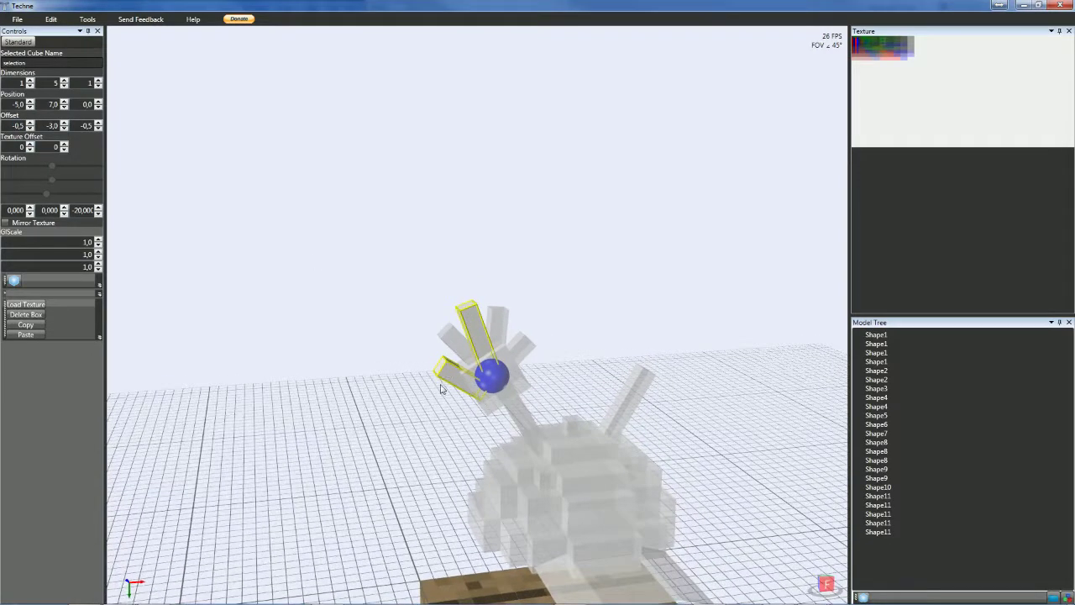
click(449, 380)
click(418, 395)
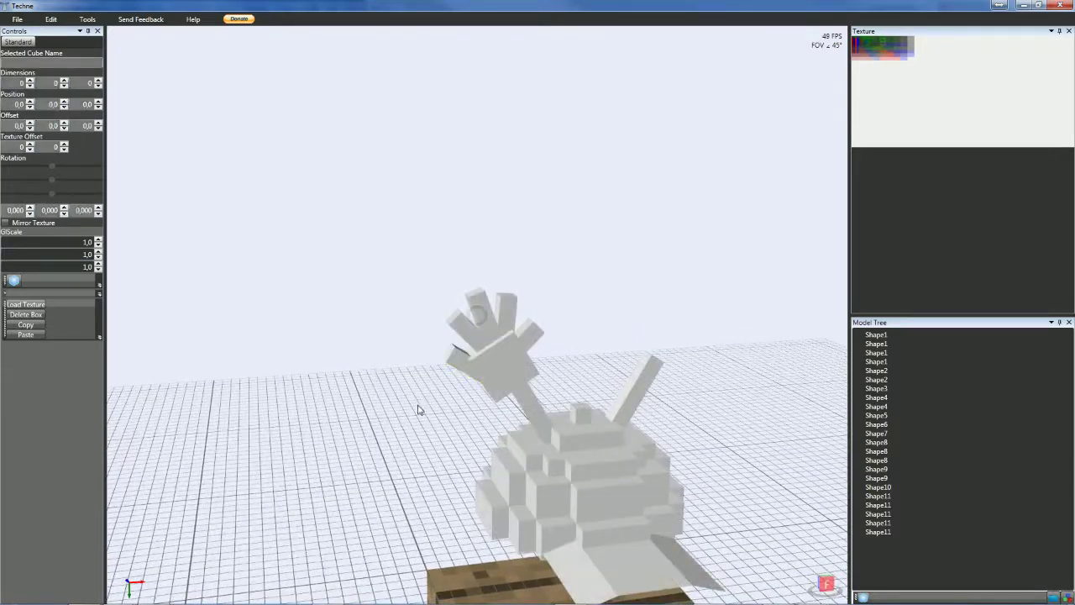
right_drag(418, 405, 410, 387)
- Try different X offsets for the outermost finger and settle on an X offset of -1
click(458, 366)
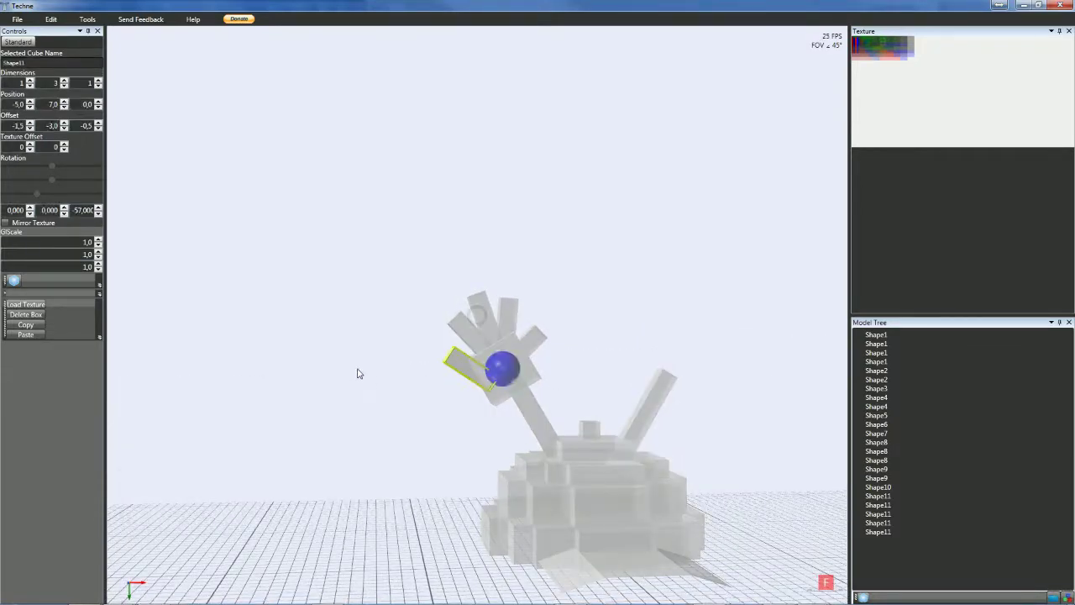
drag(358, 372, 360, 379)
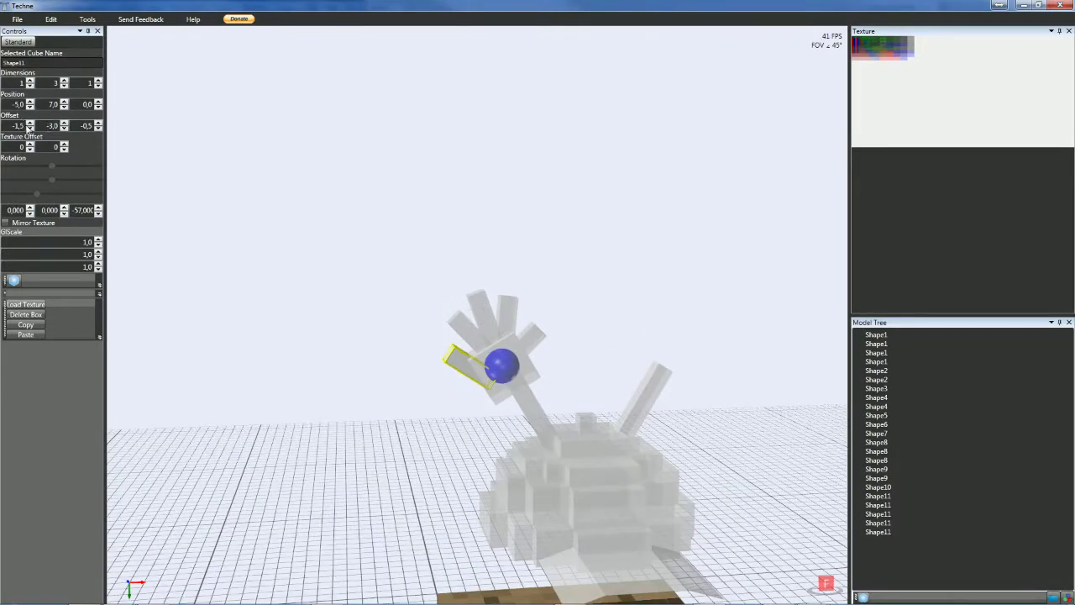
double_click(18, 125)
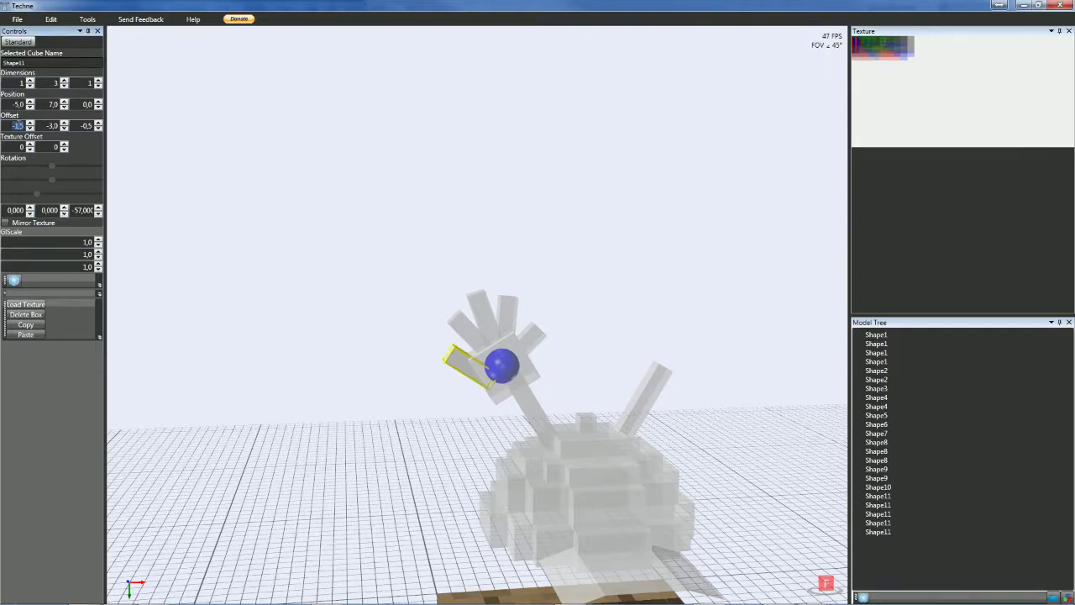
text(1)
key(Tab)
scroll(18, 125, up, 1)
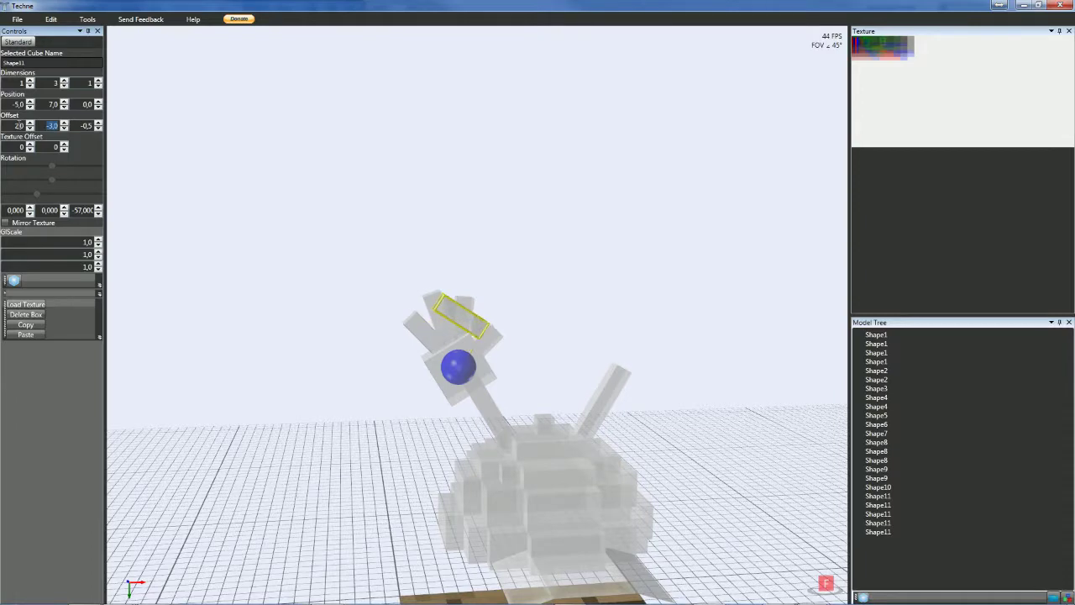
scroll(19, 125, down, 4)
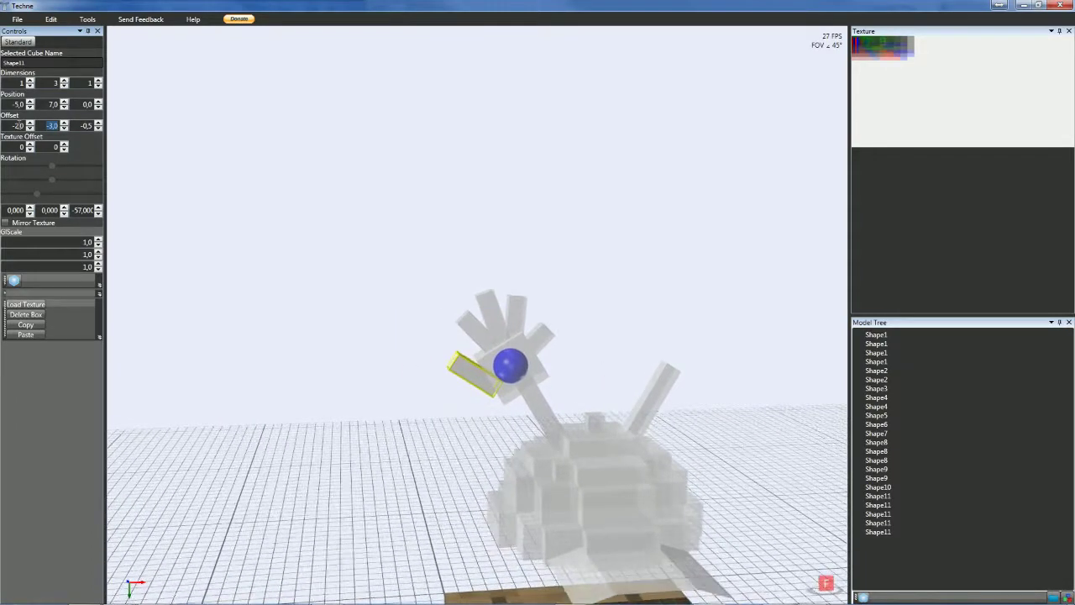
key(shift+Tab)
text(-1)
key(Tab)
click(231, 298)
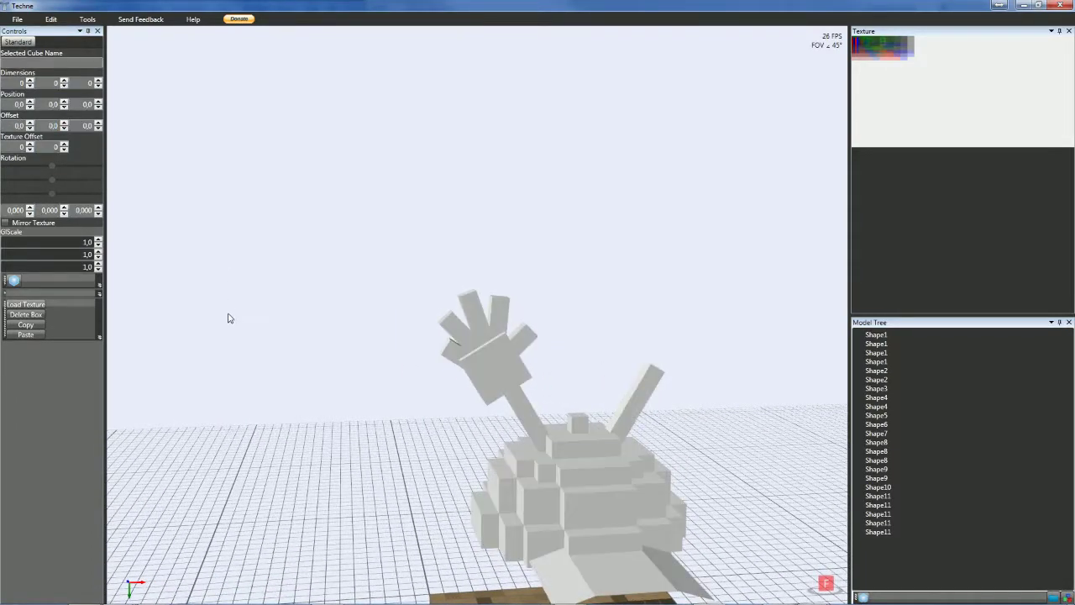
- Set the outermost finger's Y offset to -4 so it reaches further out of the palm
click(457, 361)
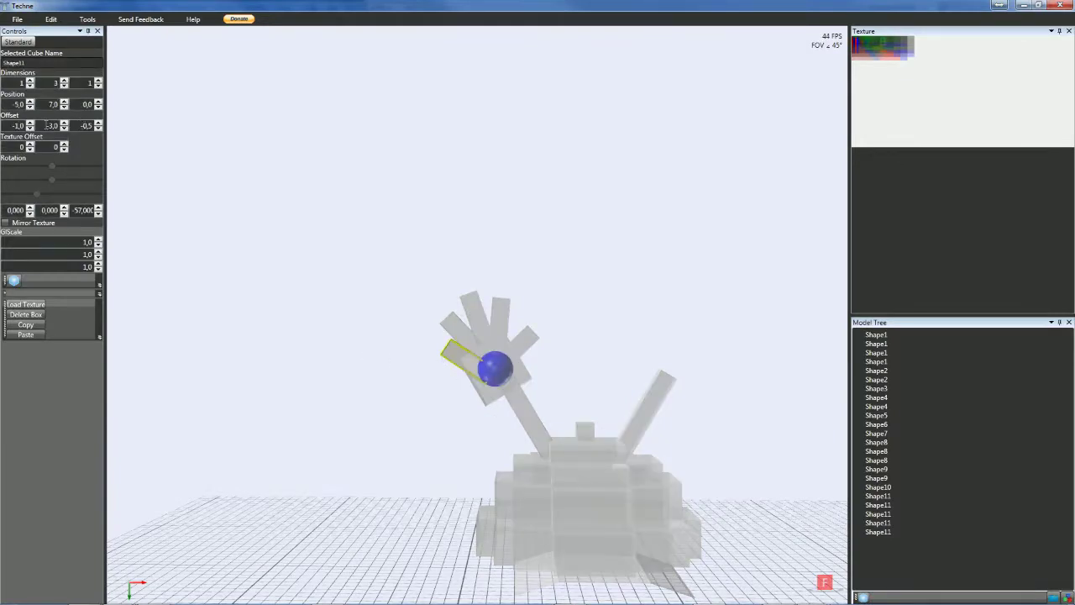
scroll(46, 125, down, 1)
click(214, 331)
right_drag(213, 331, 241, 333)
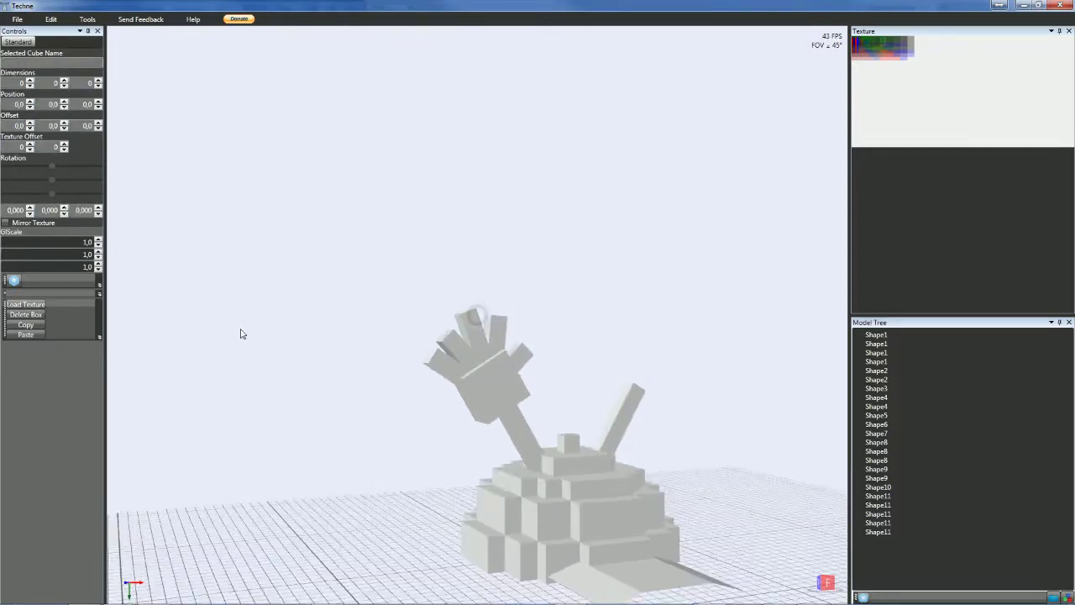
- Set the Y offset of the finger next to the outermost one to -4.5
click(464, 351)
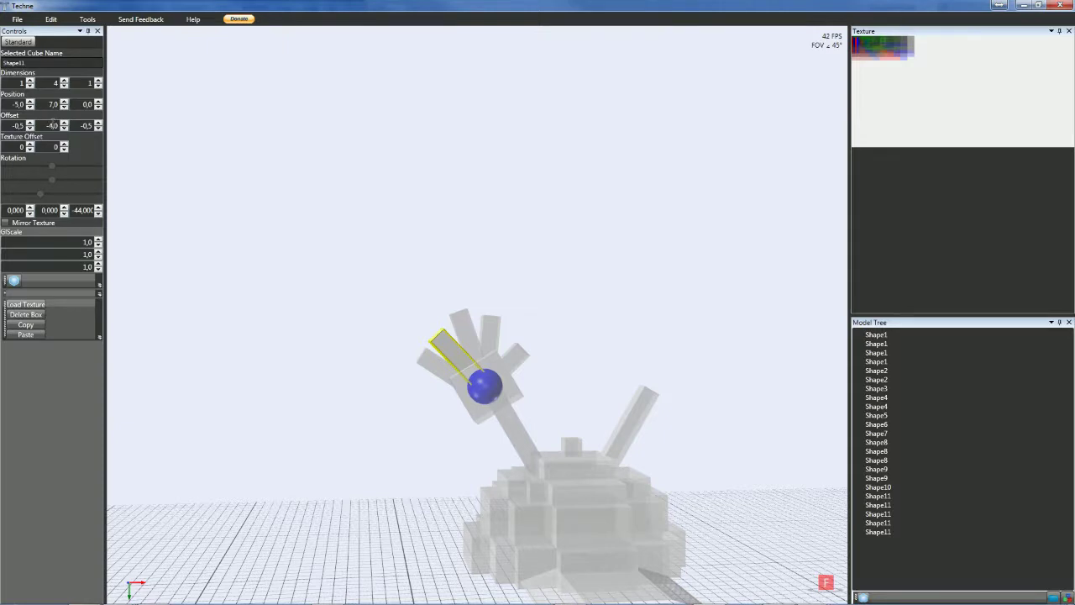
scroll(53, 125, down, 1)
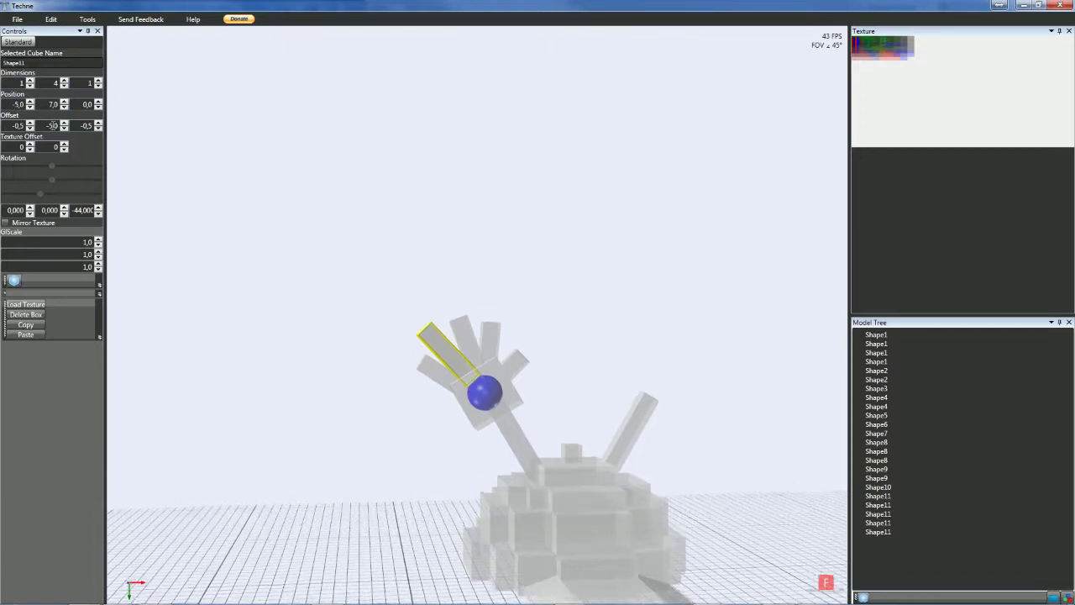
scroll(53, 125, up, 1)
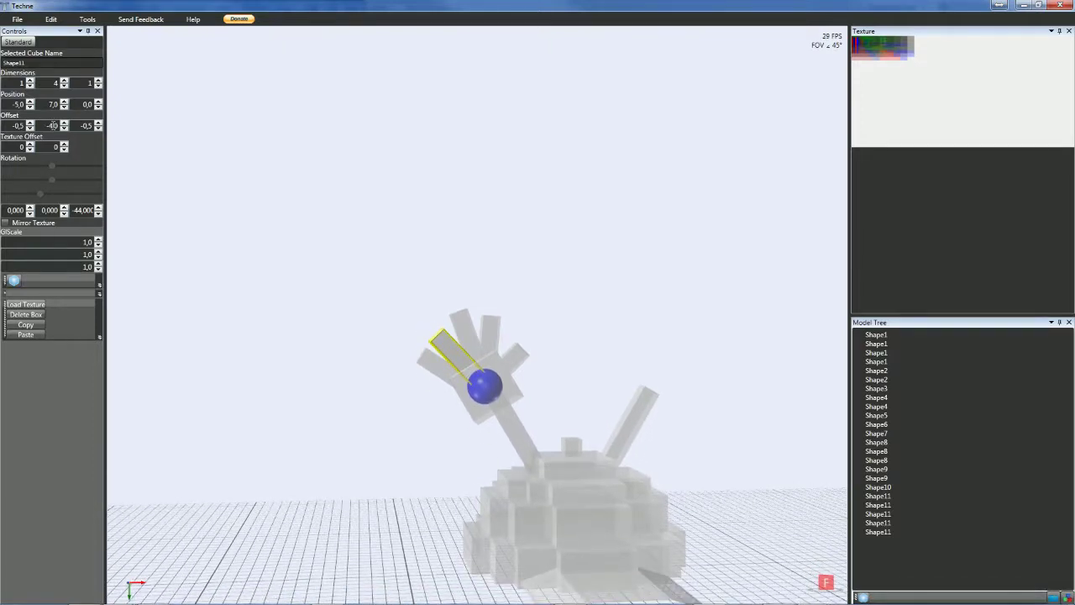
double_click(52, 125)
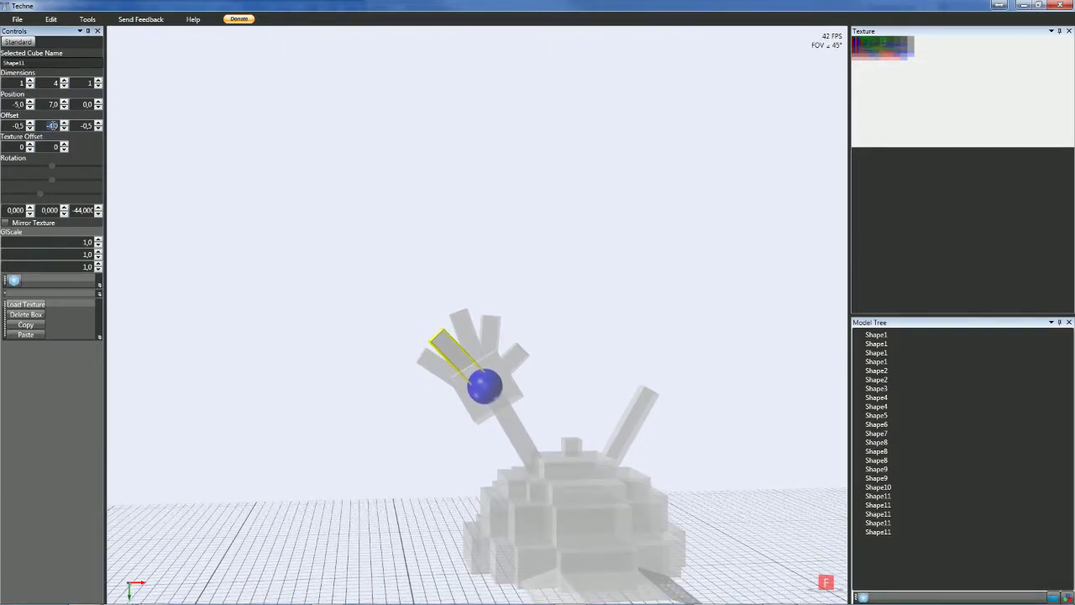
text(-4,5)
key(Tab)
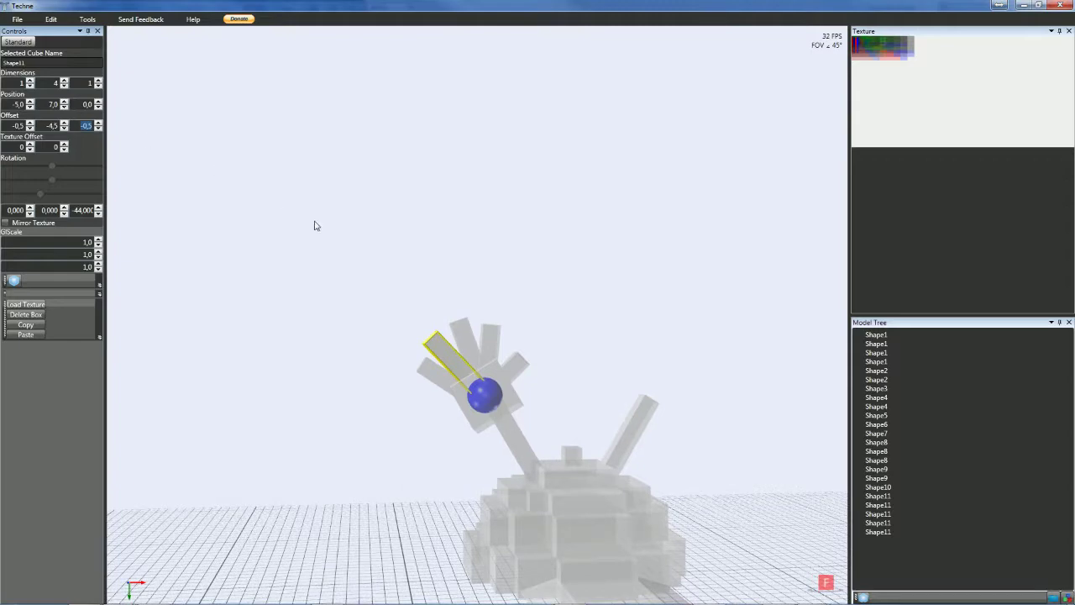
click(270, 319)
mouse_move(271, 319)
right_down()
mouse_move(256, 320)
mouse_move(266, 328)
right_up()
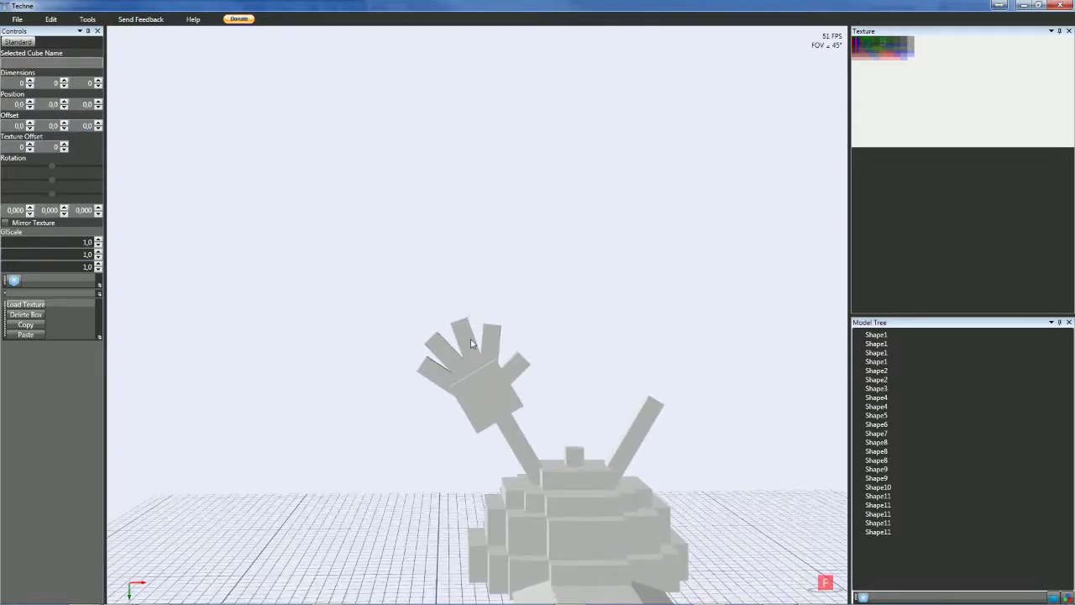
- Adjust the Y offset of the nearly upright finger beside the thumb to push it further out of the palm
click(484, 344)
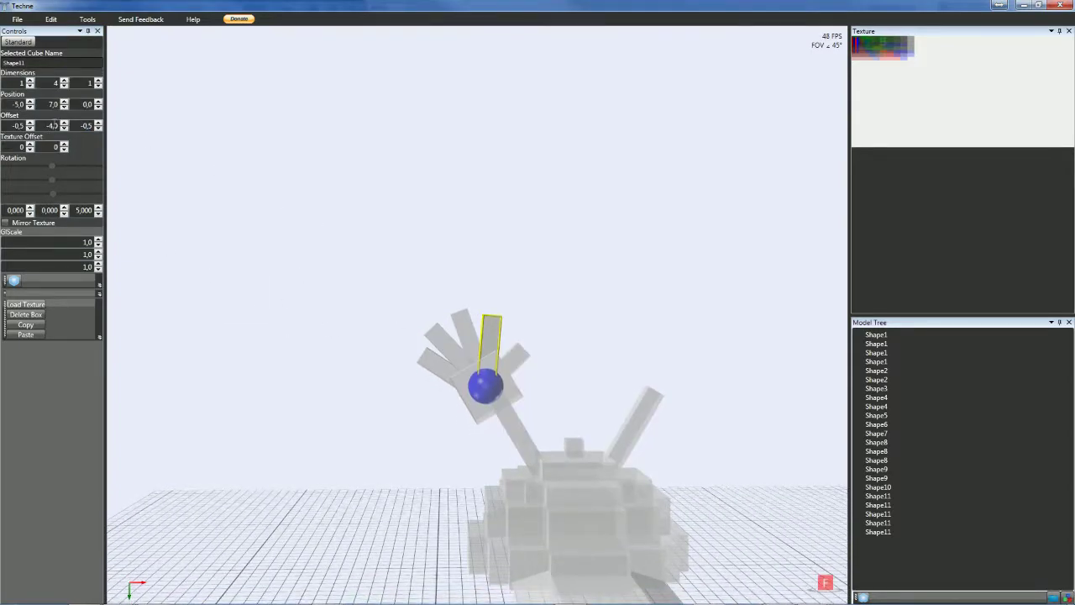
double_click(53, 125)
text(-)
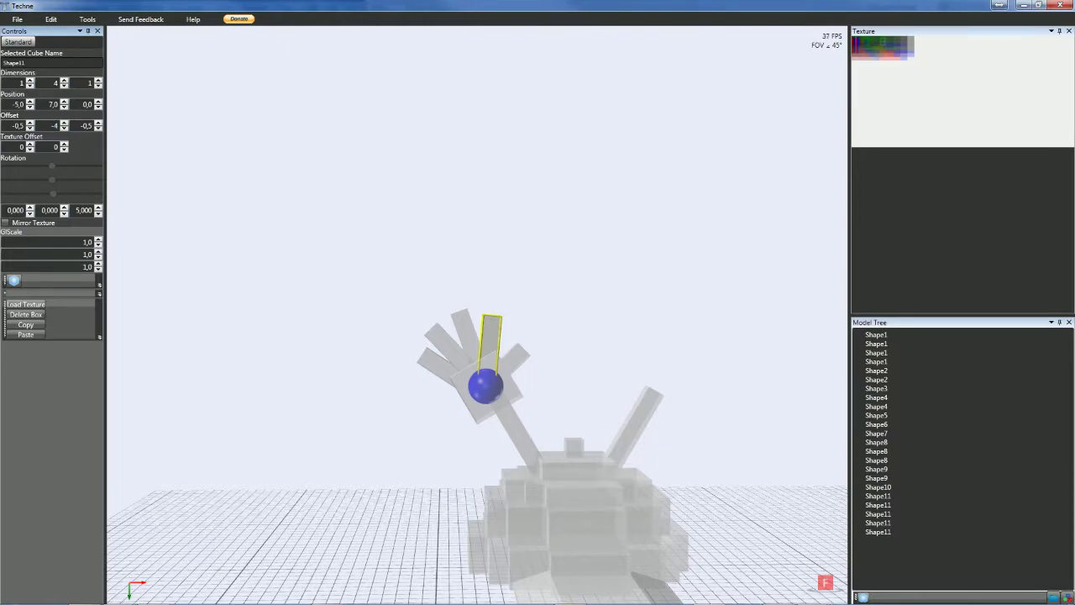
click(257, 336)
mouse_move(240, 360)
right_down()
mouse_move(229, 361)
mouse_move(270, 369)
right_up()
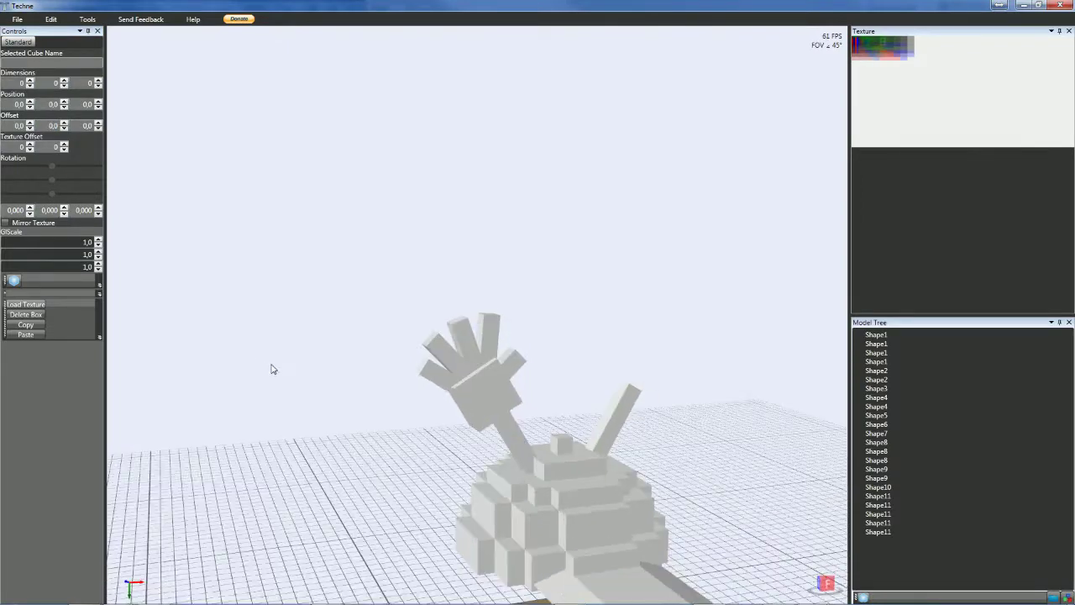
- Select all five adjusted fingers together with the palm
click(444, 384)
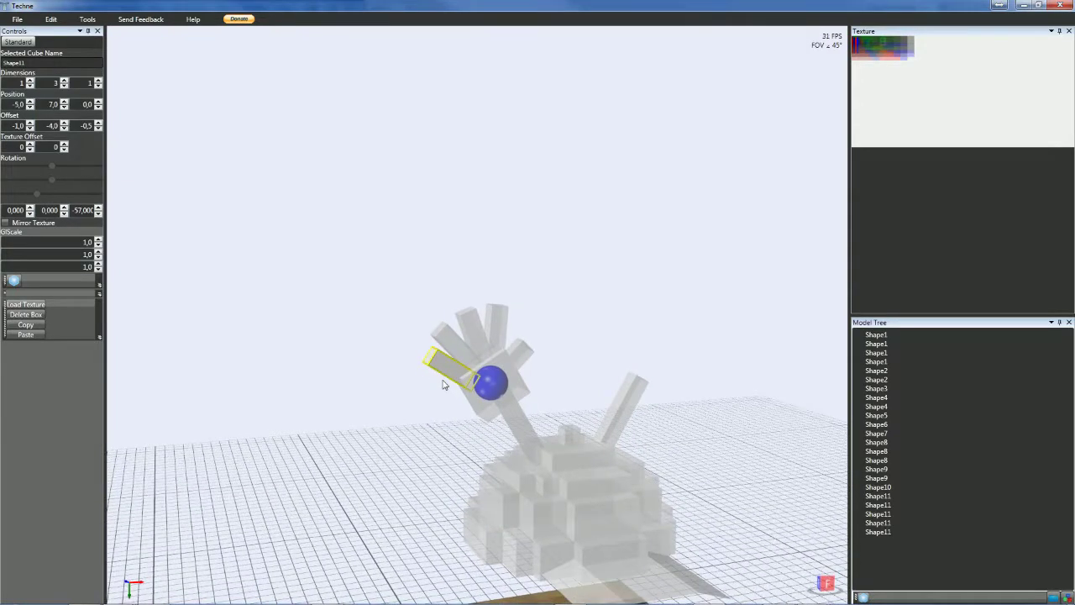
ctrl+click(476, 344)
ctrl+click(480, 336)
ctrl+click(494, 334)
ctrl+click(517, 364)
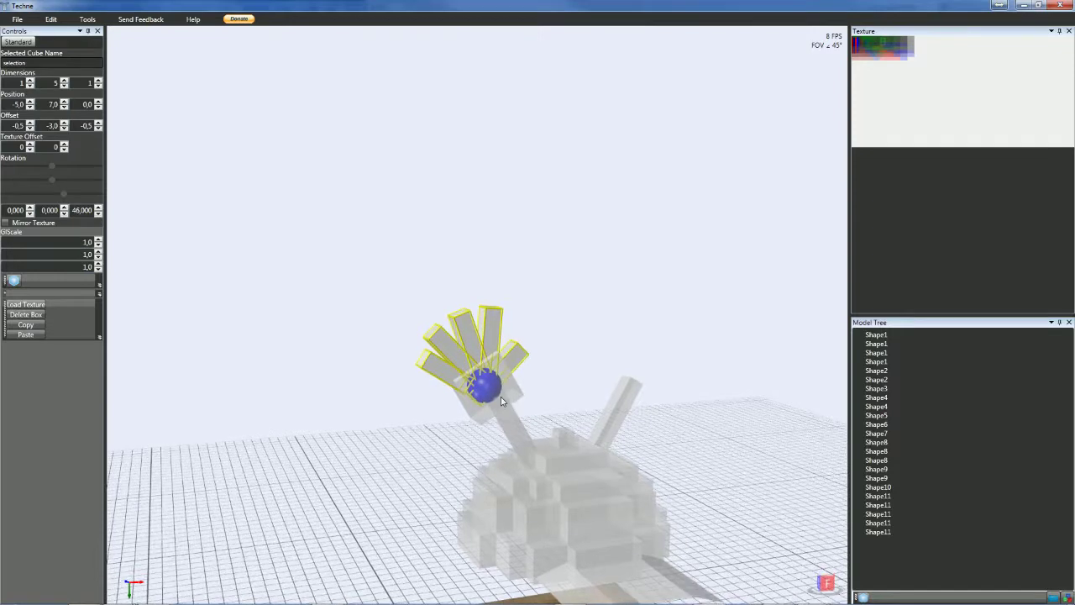
ctrl+click(500, 396)
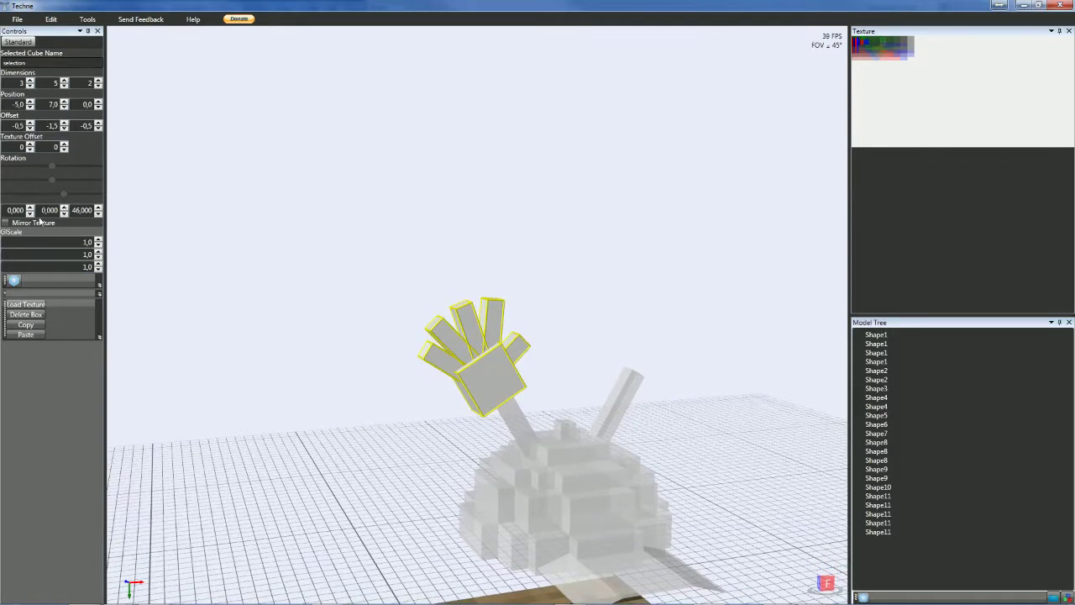
- Turn the selected hand around the Y axis to -93 degrees
scroll(46, 211, down, 12)
scroll(44, 210, down, 16)
scroll(45, 210, down, 20)
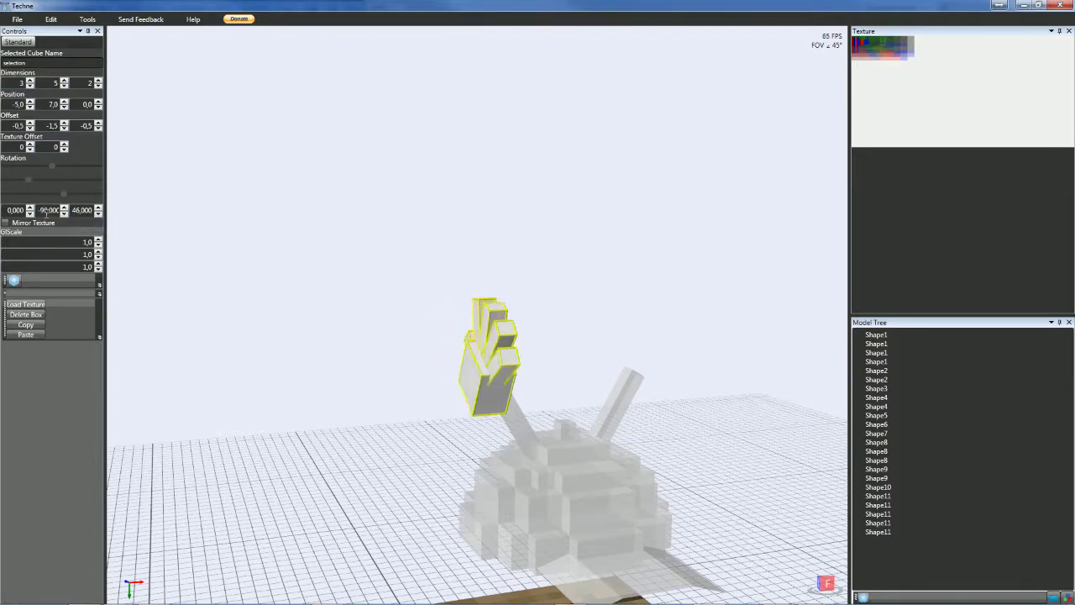
scroll(45, 214, down, 2)
right_drag(267, 326, 238, 319)
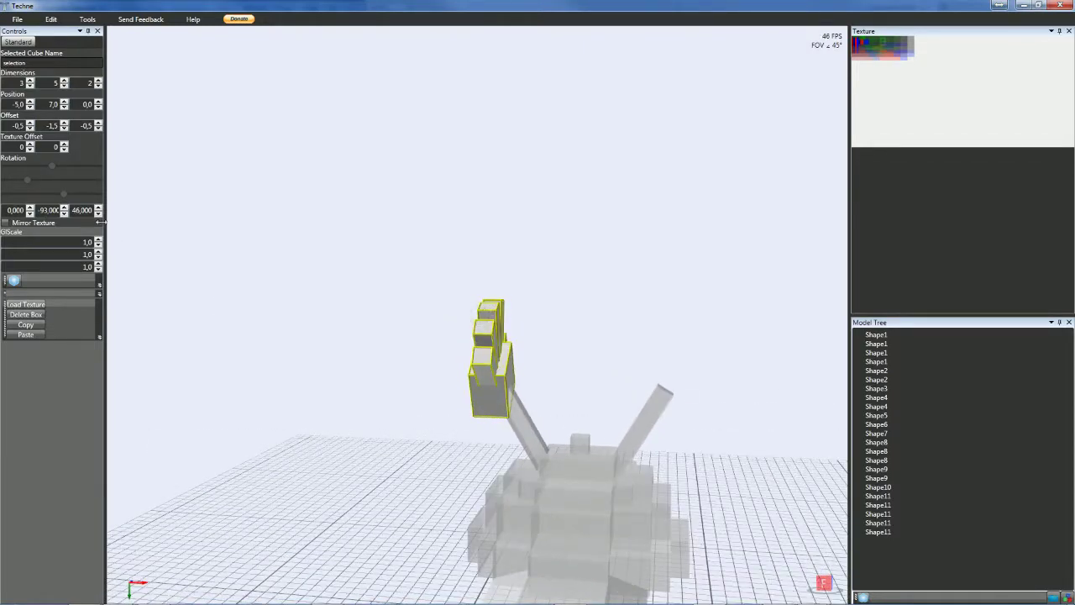
- Tilt the selected hand around the X axis to -26 degrees and inspect its alignment with the arm from several angles
scroll(16, 211, up, 3)
scroll(16, 211, down, 10)
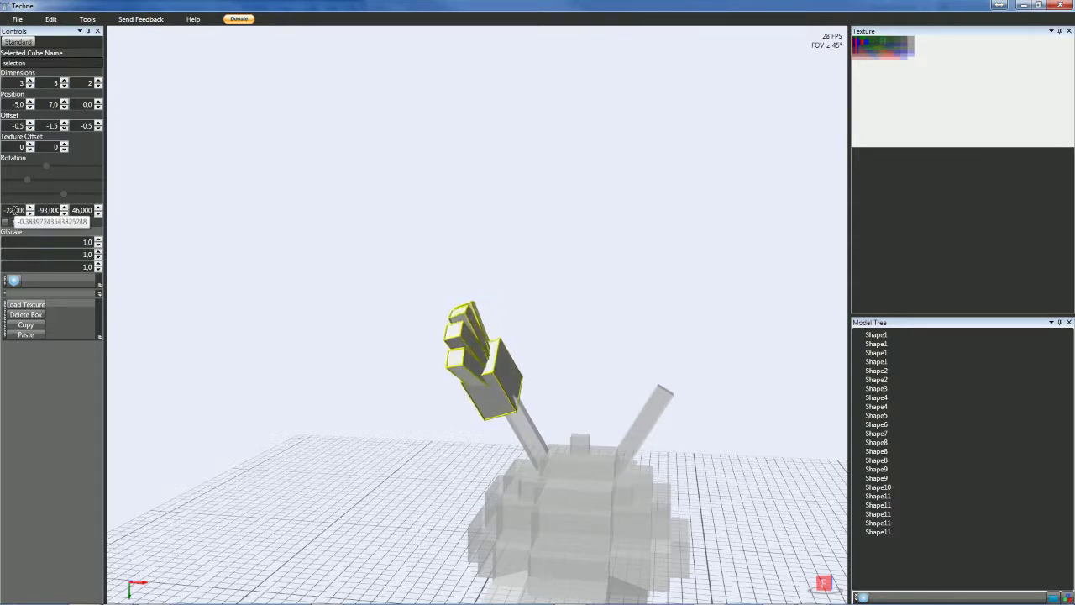
scroll(16, 210, down, 1)
scroll(15, 210, down, 1)
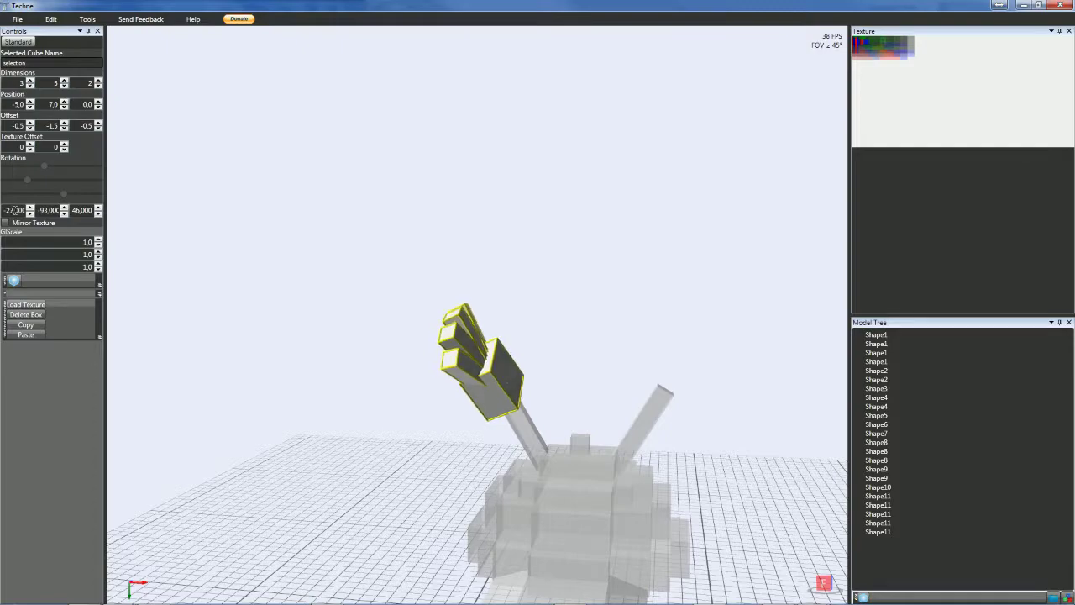
click(286, 393)
right_drag(292, 396, 61, 379)
right_drag(194, 407, 422, 360)
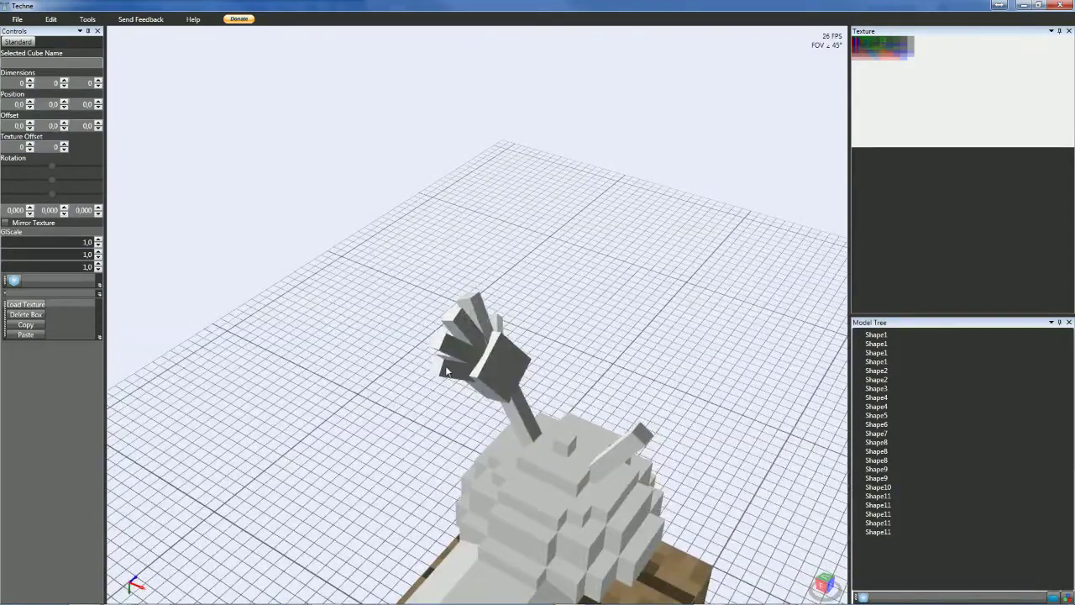
- Delete the palm and all five fingers of the hand one by one, leaving only the bare arm
click(446, 368)
key(Delete)
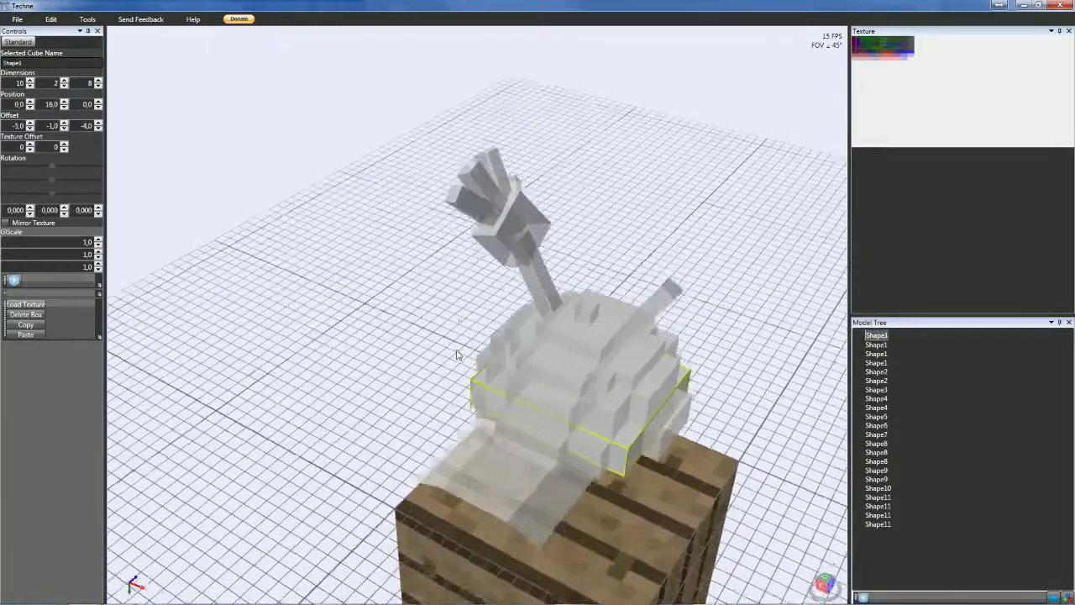
click(507, 180)
key(Delete)
click(486, 288)
key(Delete)
click(464, 335)
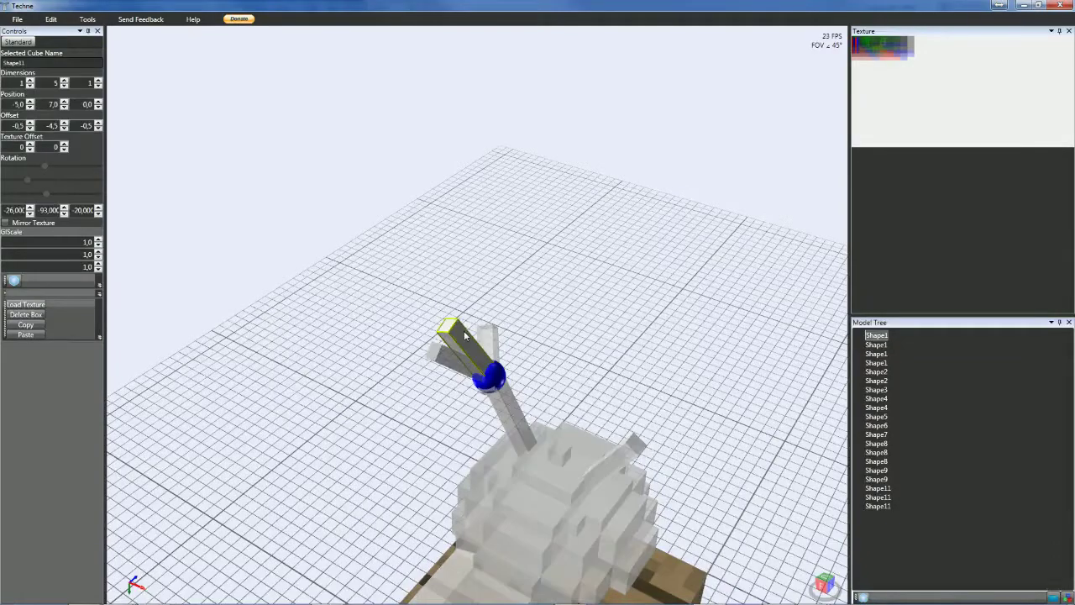
key(Delete)
click(457, 360)
key(Delete)
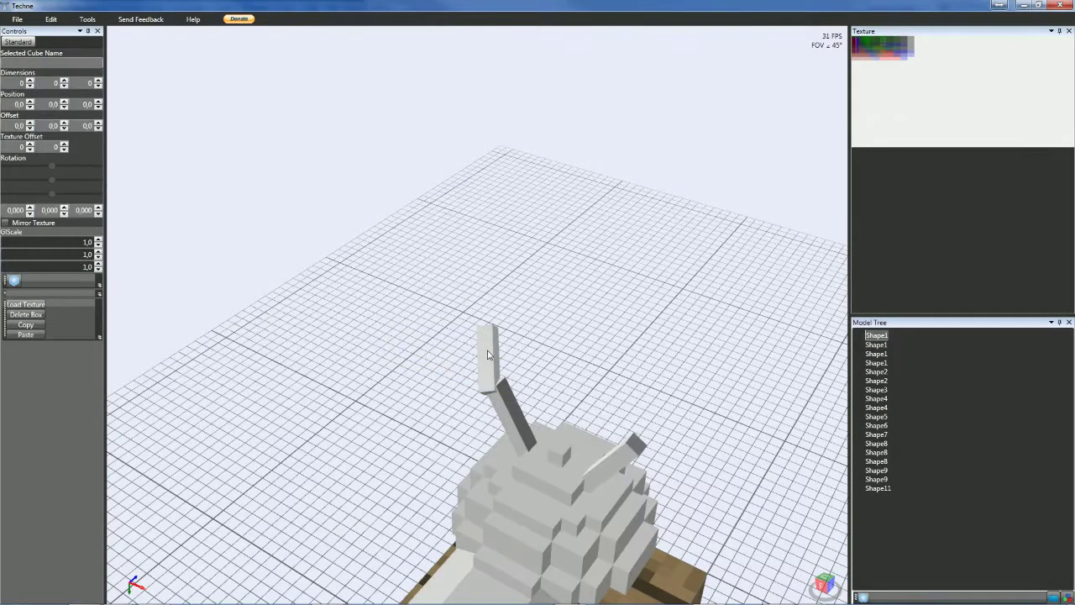
click(488, 354)
key(Delete)
- Remove the box left above the raised arm, duplicate the 9-unit arm box and select the copy
right_drag(488, 355, 505, 374)
click(504, 375)
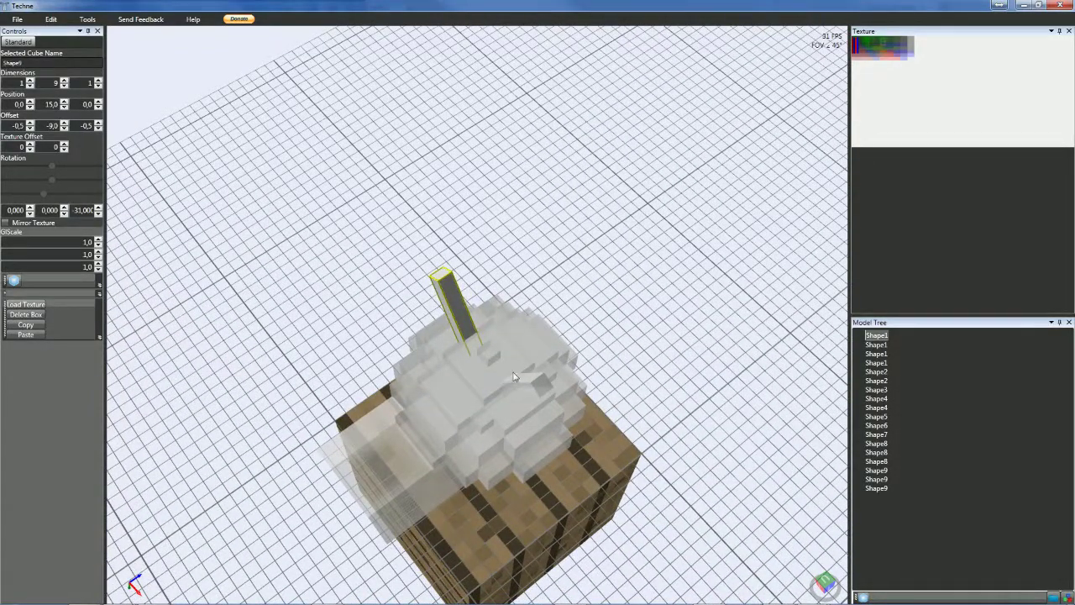
click(876, 487)
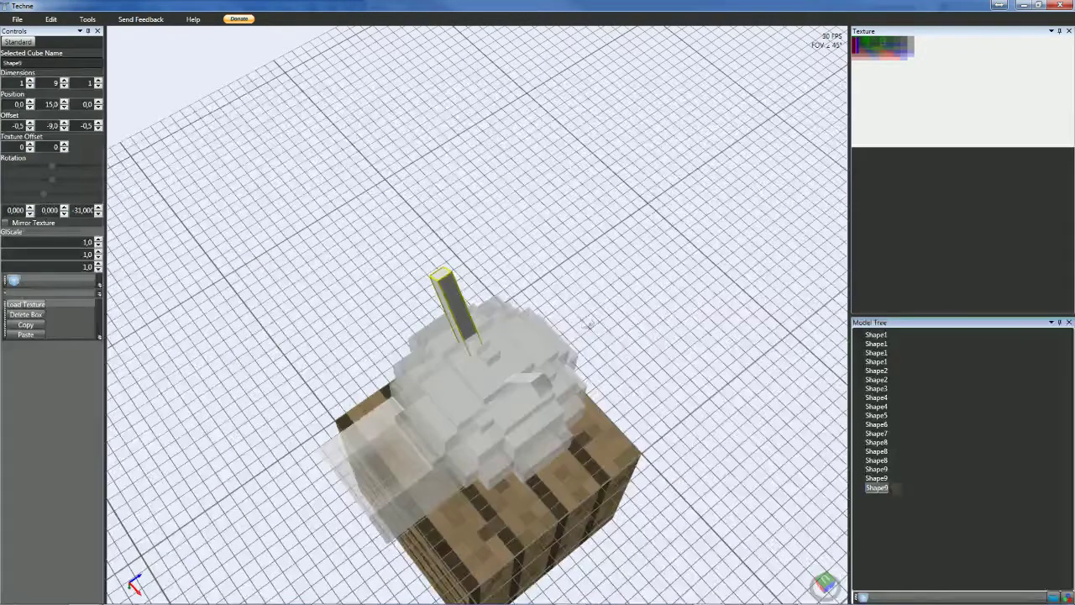
right_drag(601, 300, 576, 252)
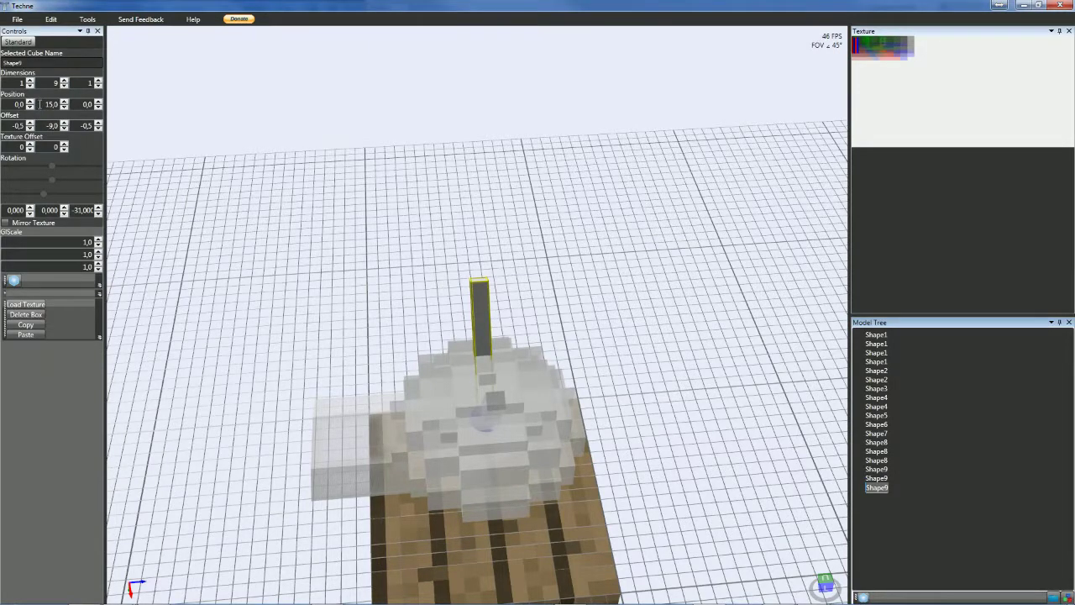
- Shorten the copied arm box by setting its Y dimension to 3
scroll(45, 82, down, 6)
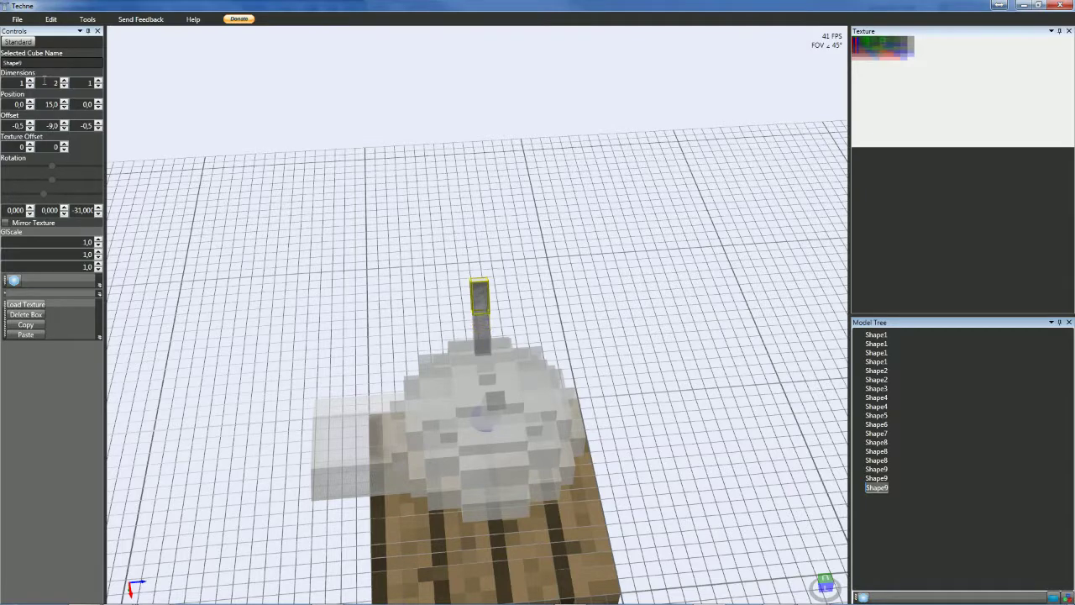
scroll(44, 81, up, 2)
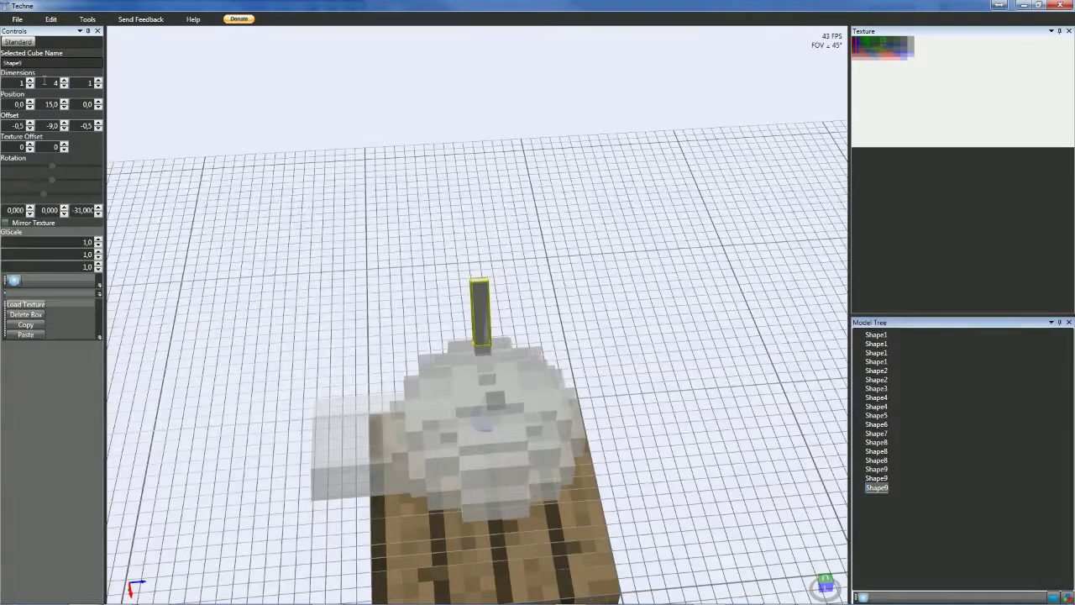
key(Down)
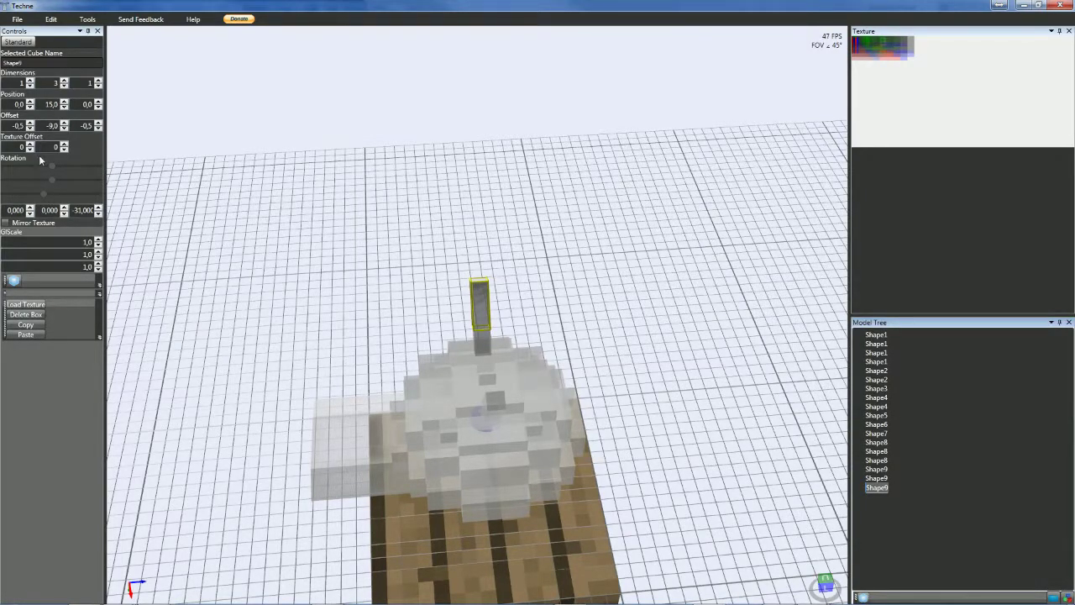
- Set the shortened box's Y position to 9 and its Y offset to -3
scroll(42, 104, down, 2)
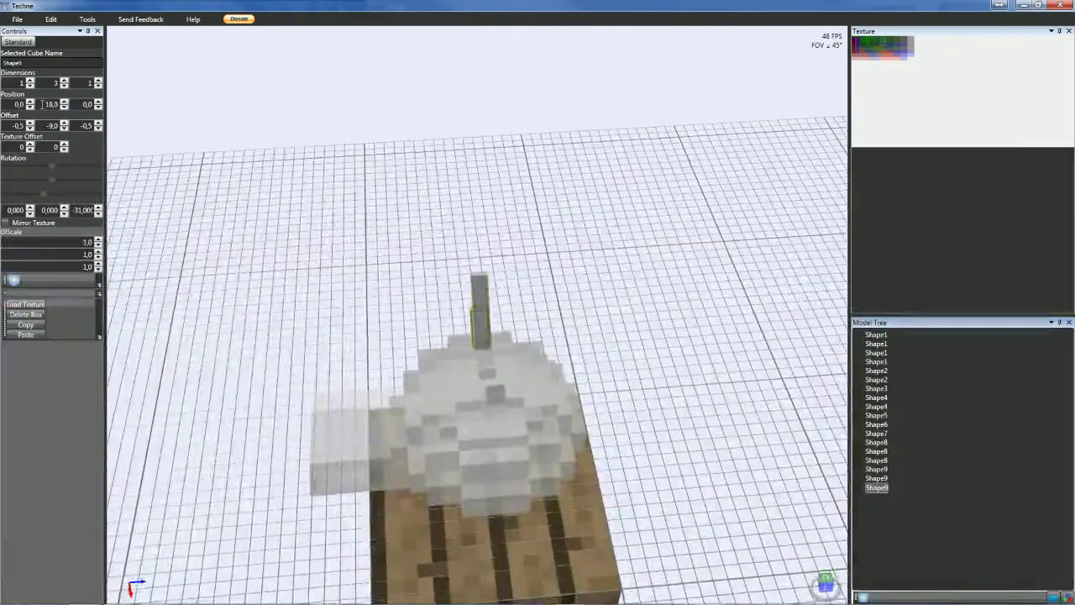
key(Down)
key(Down)
key(Down)
key(Down)
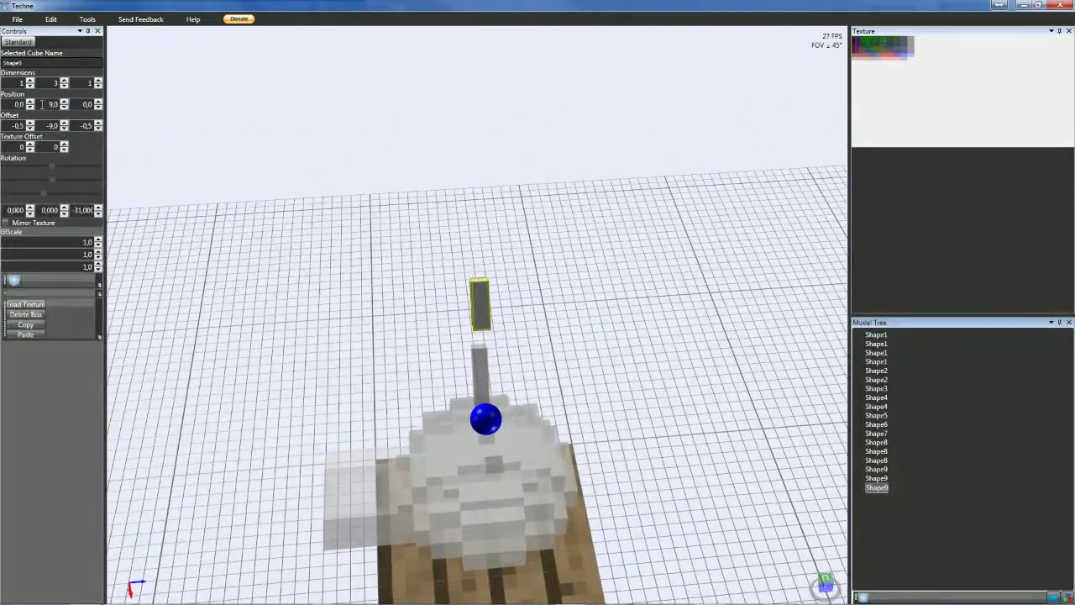
click(45, 125)
key(Up)
key(Up)
key(Up)
key(Up)
key(Up)
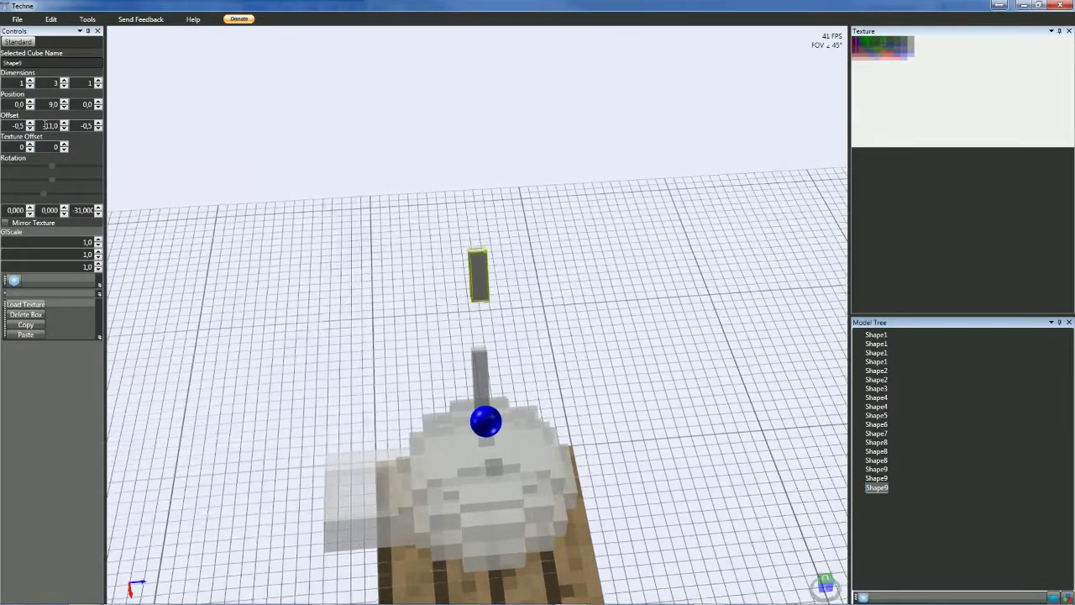
key(Up)
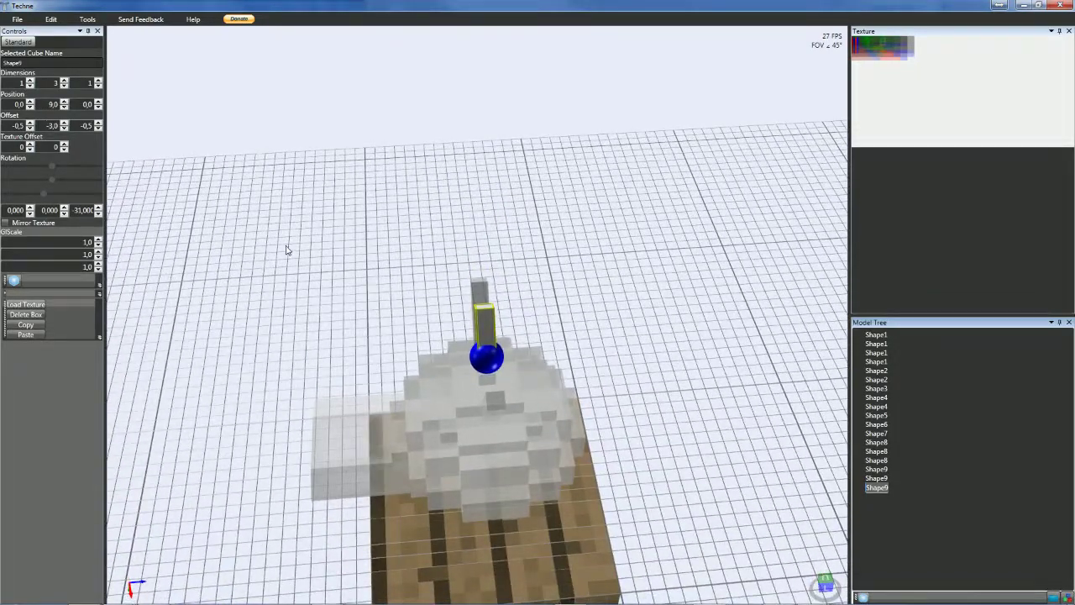
- Deepen the short box by setting its Z dimension to 3
right_drag(274, 250, 273, 217)
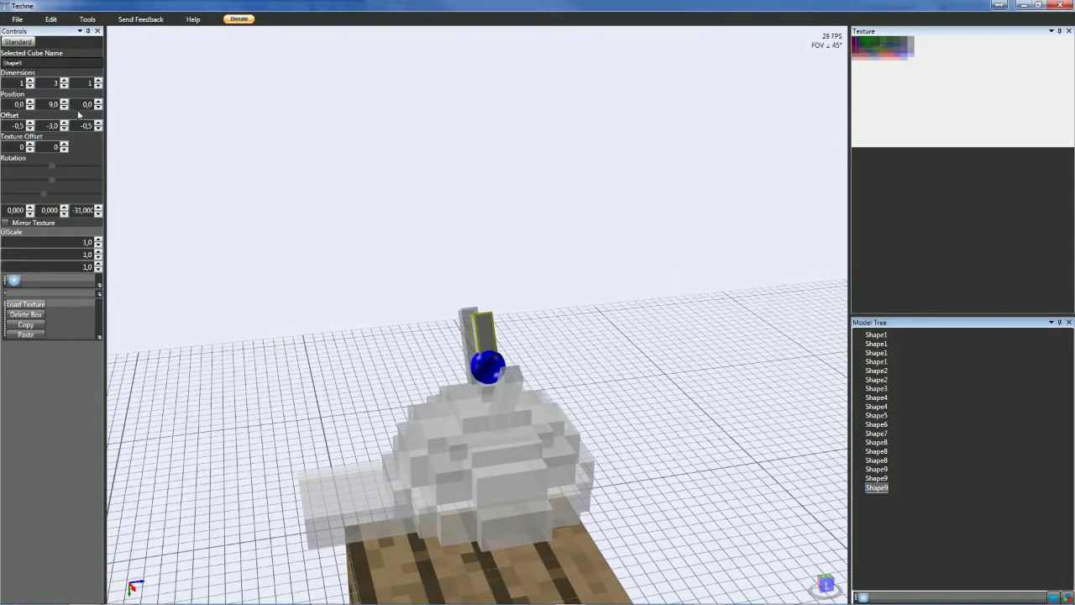
scroll(12, 83, up, 1)
scroll(13, 83, down, 1)
scroll(84, 84, up, 1)
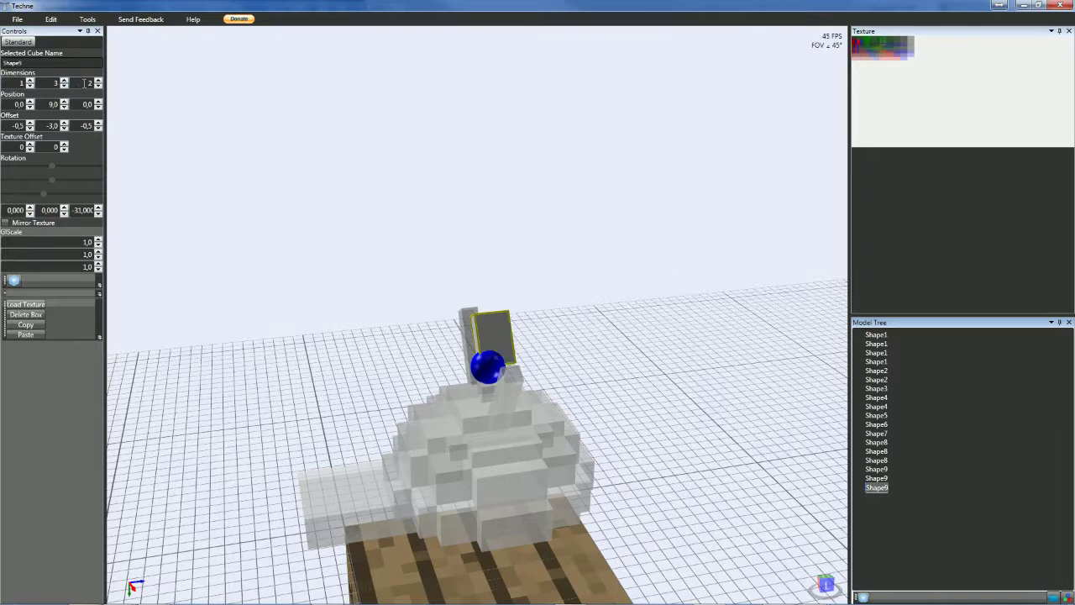
scroll(84, 82, up, 1)
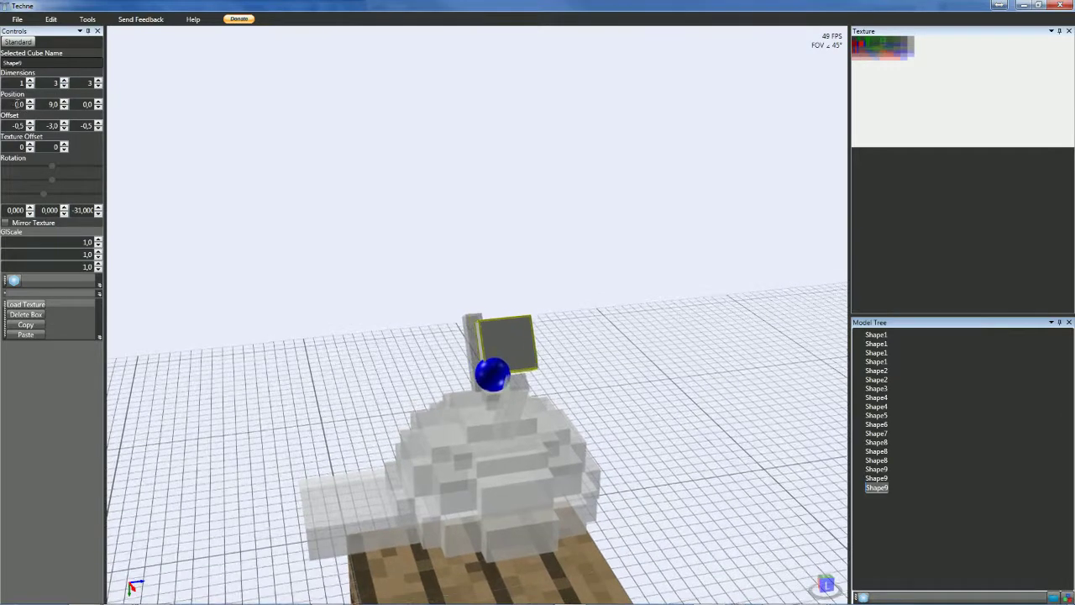
- Align the hand box with the arm's tip by setting its X position to -4 and Z offset to -1.5
scroll(17, 104, up, 5)
click(30, 108)
right_drag(127, 165, 184, 171)
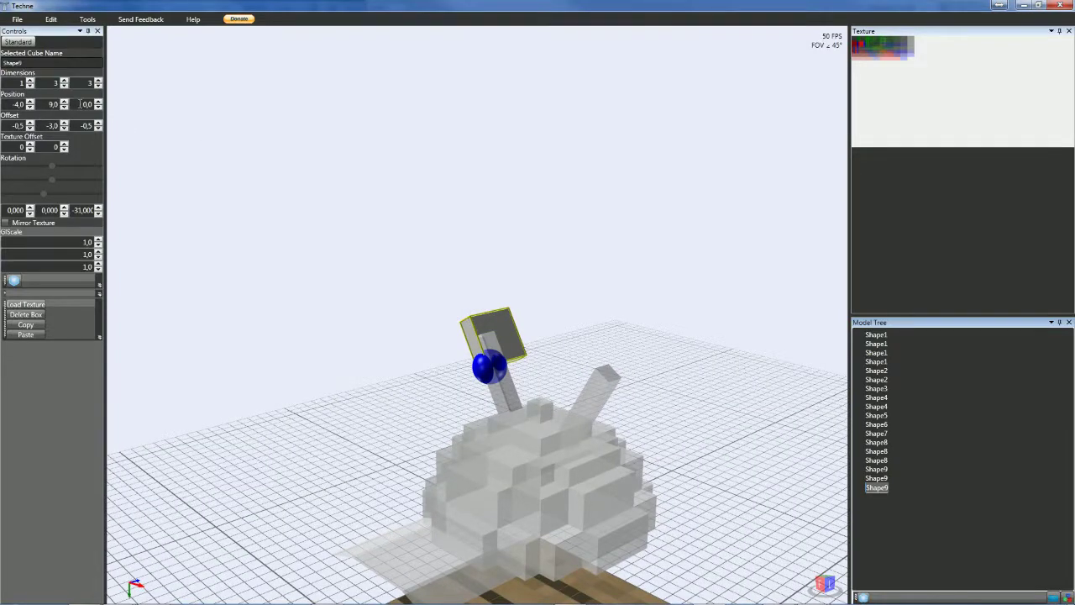
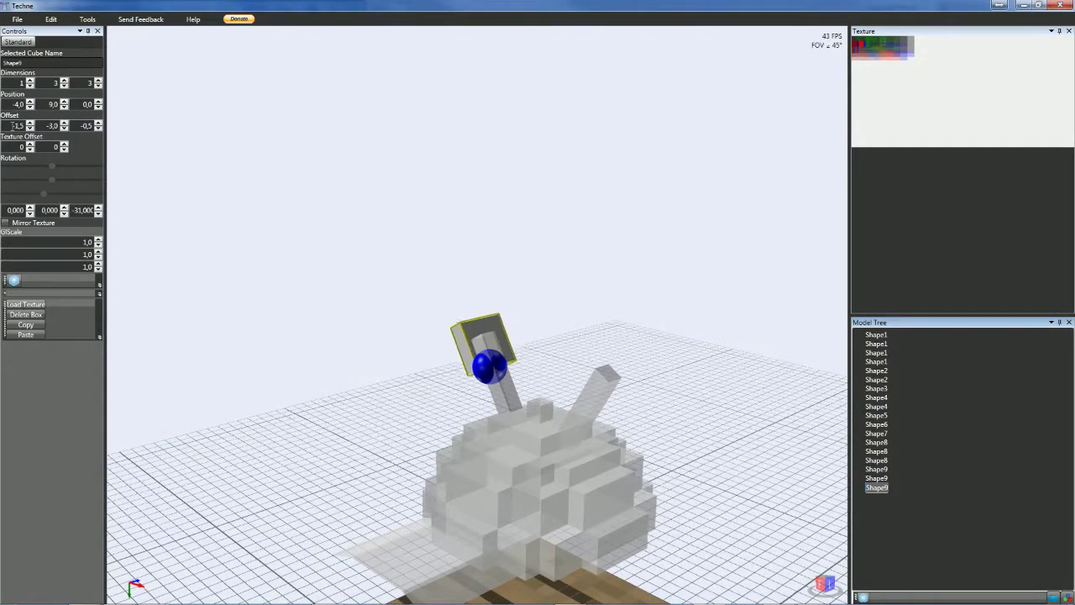
click(30, 123)
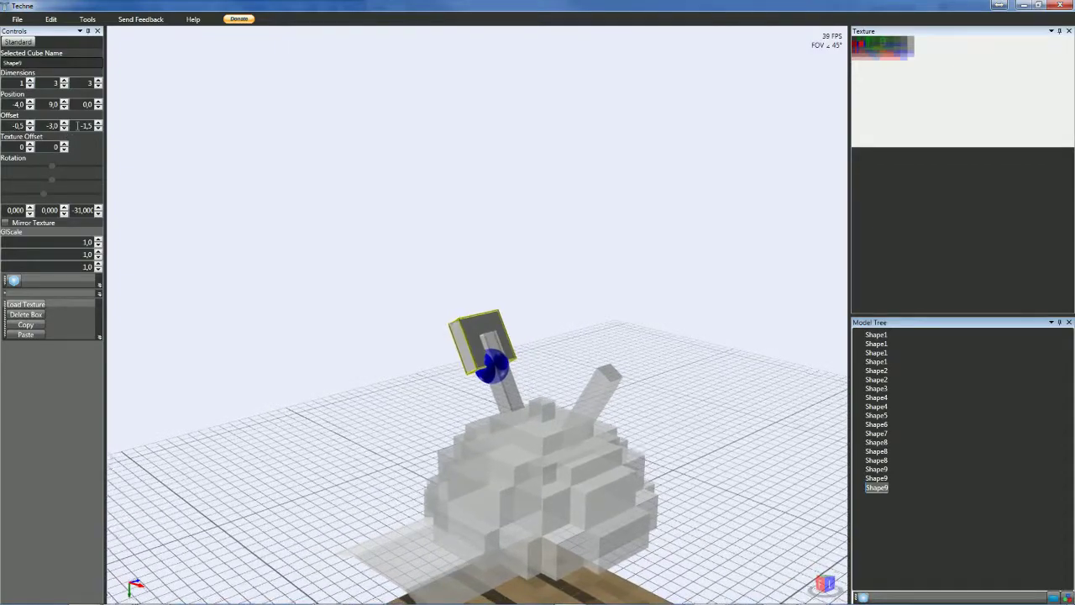
right_drag(361, 309, 402, 309)
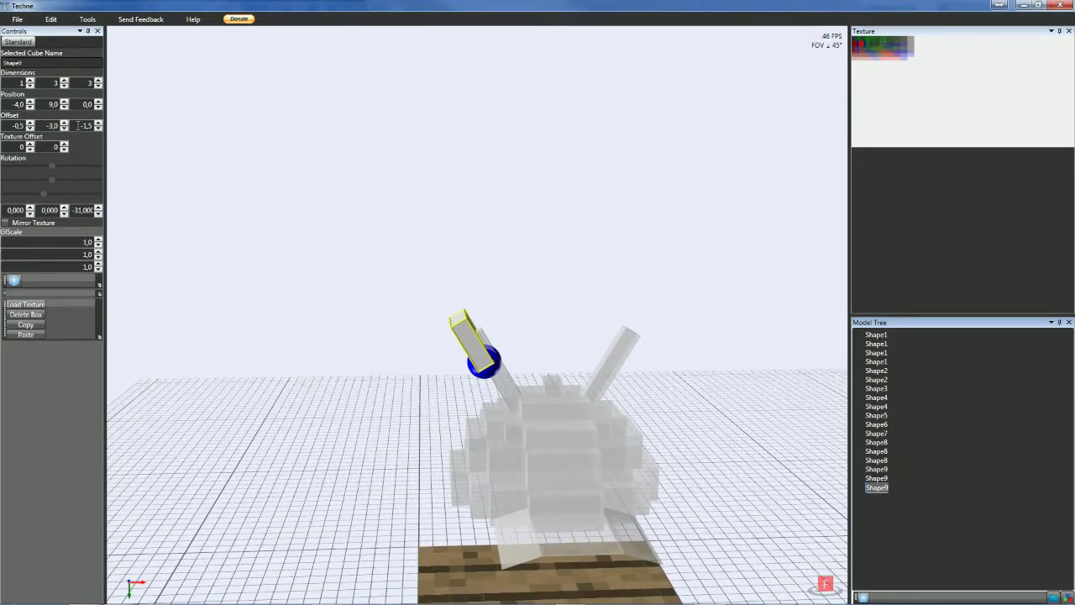
mouse_move(327, 259)
right_down()
mouse_move(228, 263)
mouse_move(341, 263)
mouse_move(311, 261)
right_up()
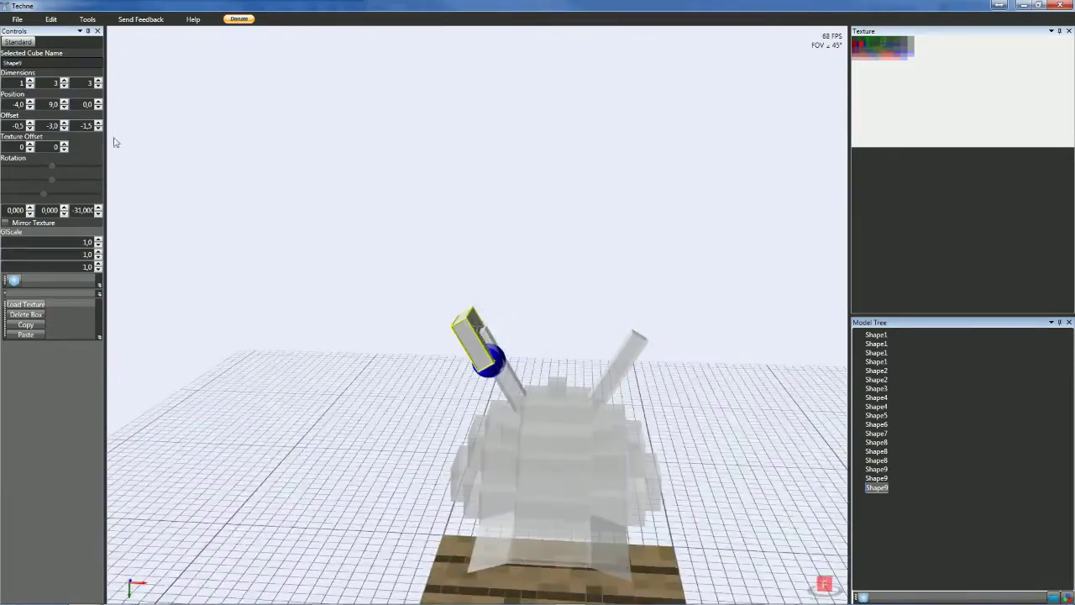
- Set the hand box's Y position to 8 and check how it meets the arm
click(64, 102)
click(63, 107)
click(63, 106)
right_drag(286, 256, 367, 239)
click(455, 276)
right_drag(552, 309, 492, 319)
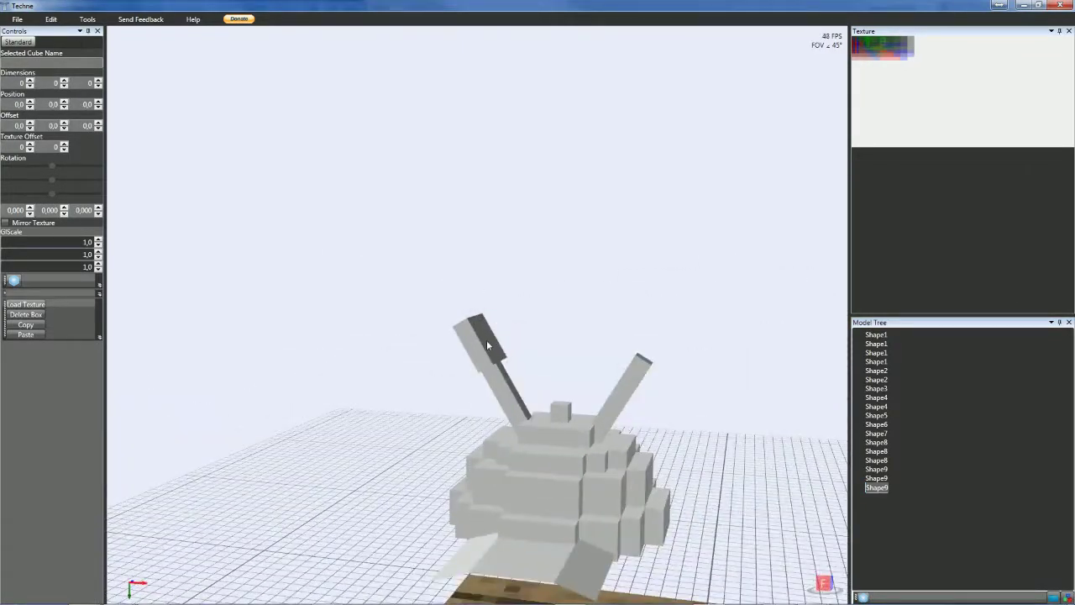
- Widen the hand box to an X dimension of 2 and set its X offset to -1.5
click(487, 339)
right_drag(456, 369, 487, 355)
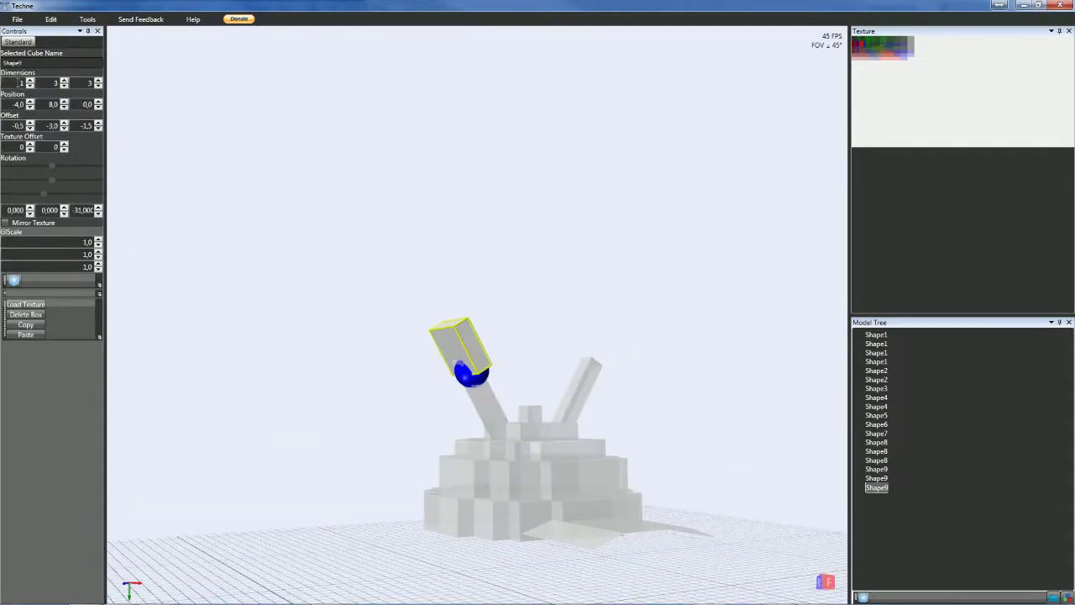
scroll(21, 83, up, 1)
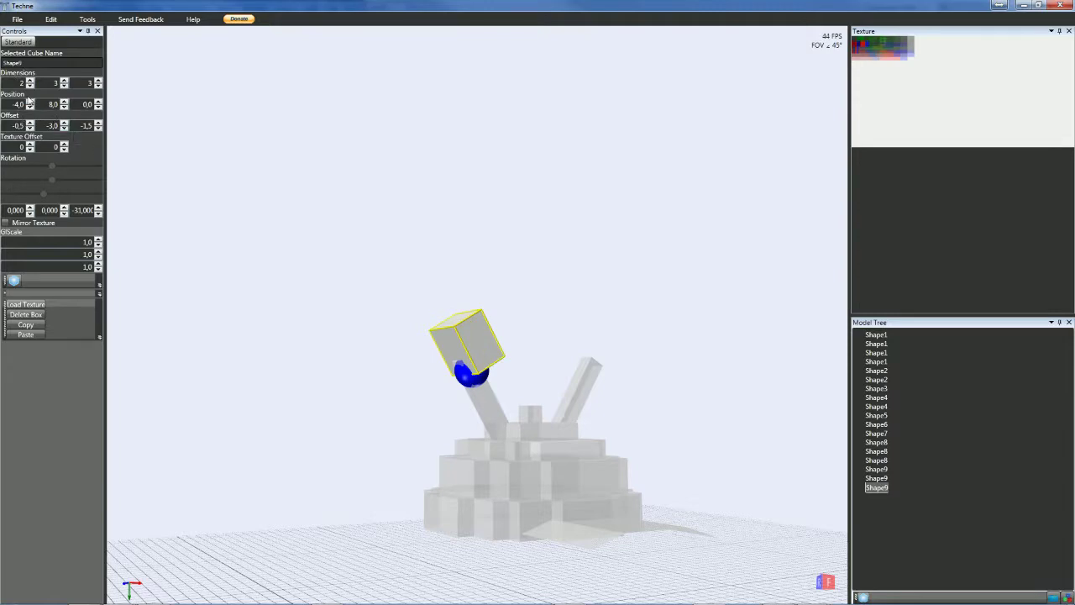
scroll(14, 125, down, 1)
click(214, 204)
right_drag(215, 210, 429, 351)
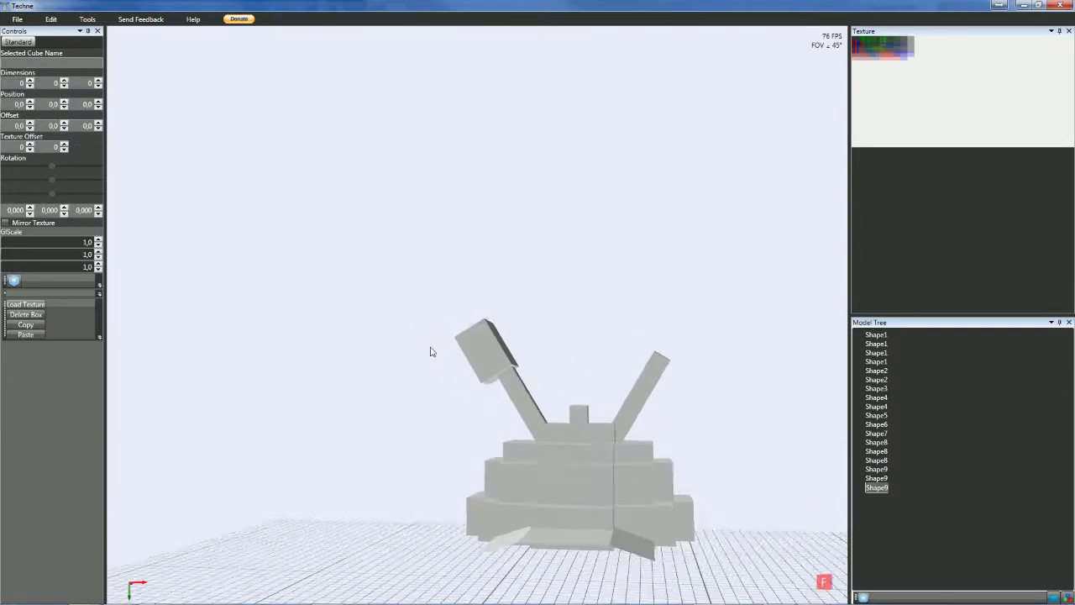
- Center the hand box on the arm by setting its X offset to -1.0
click(481, 356)
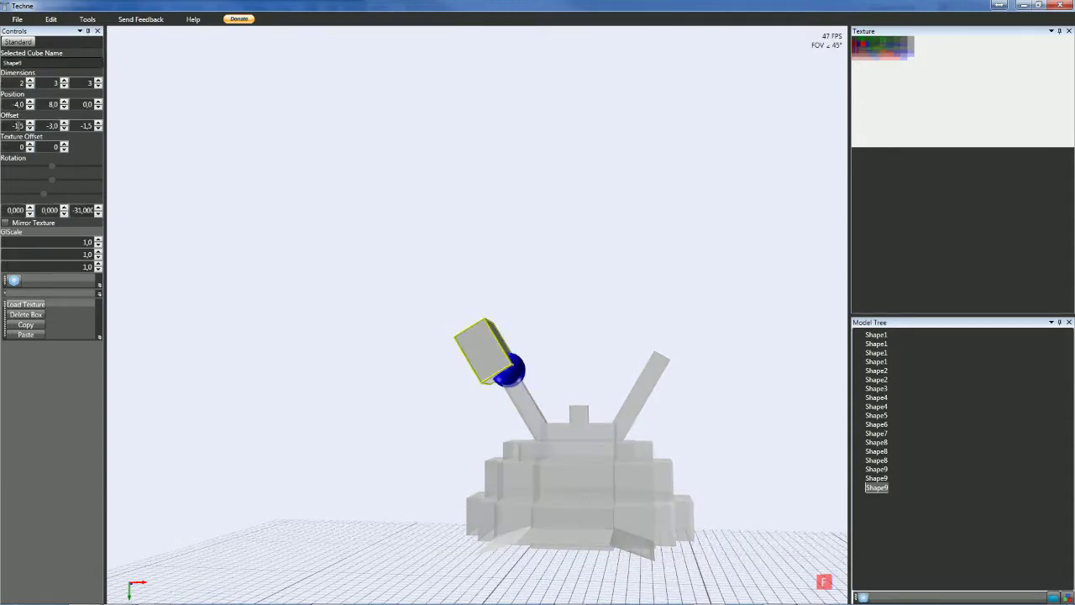
double_click(19, 125)
text(1,)
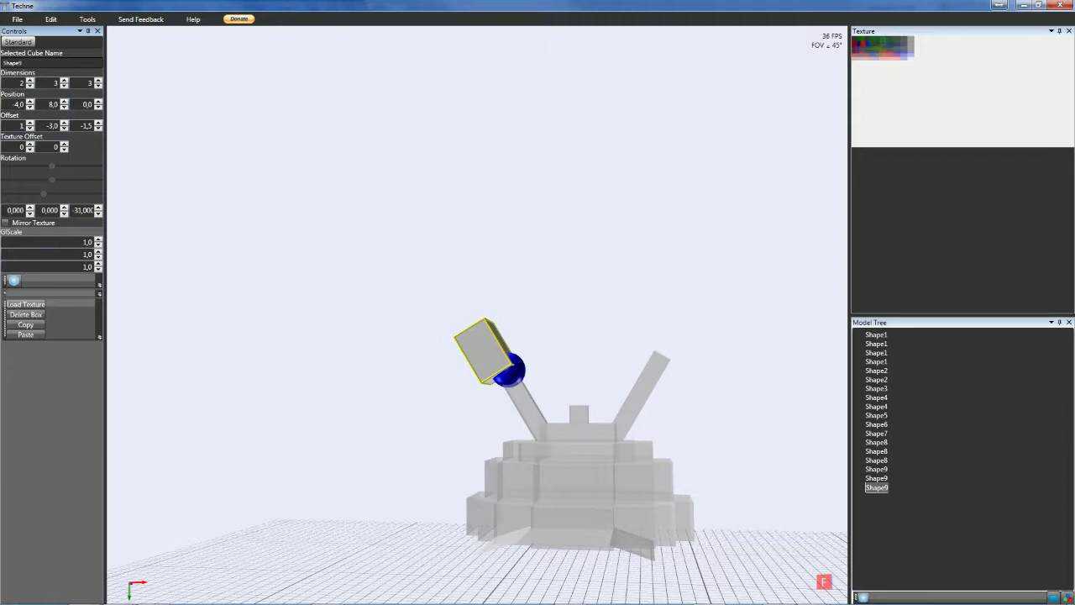
text(0)
key(Tab)
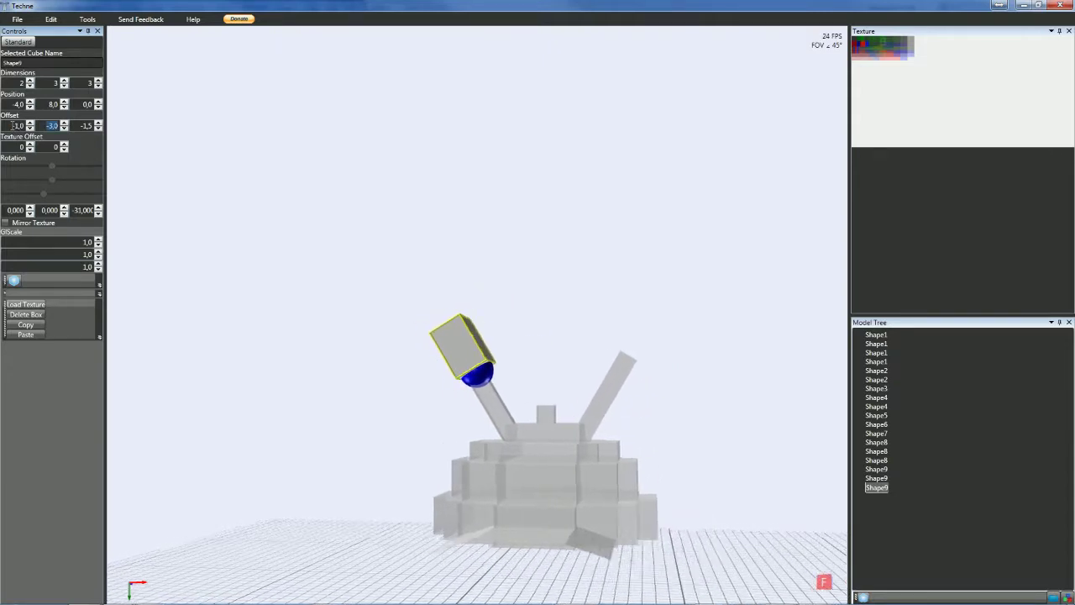
click(206, 203)
mouse_move(203, 217)
right_down()
mouse_move(233, 222)
mouse_move(222, 251)
mouse_move(222, 213)
right_up()
right_drag(217, 234, 240, 240)
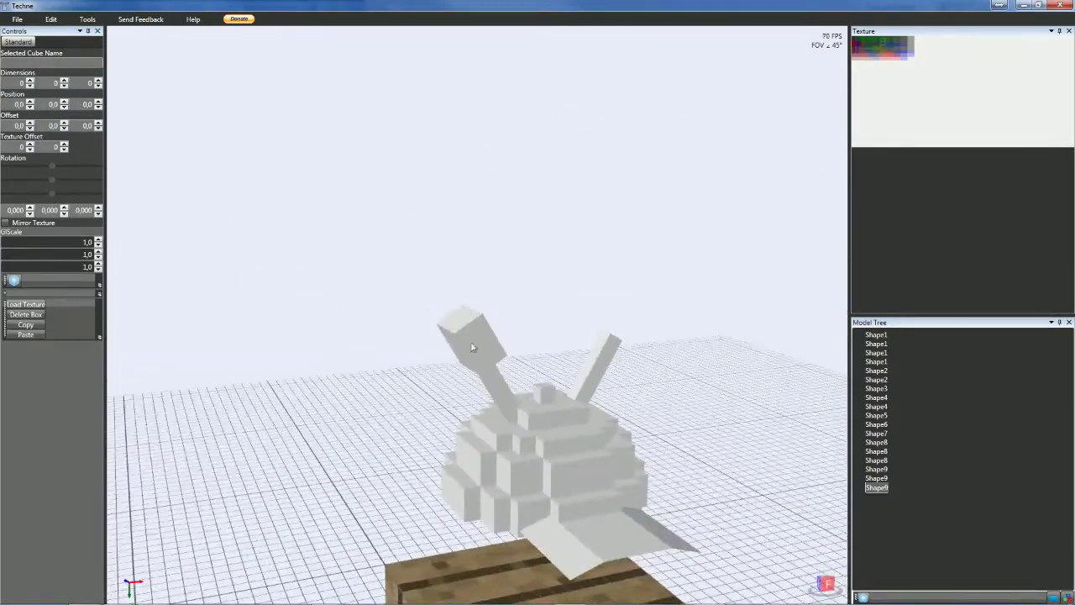
- Examine how the hand box sits on the arm from the side and from above
click(461, 347)
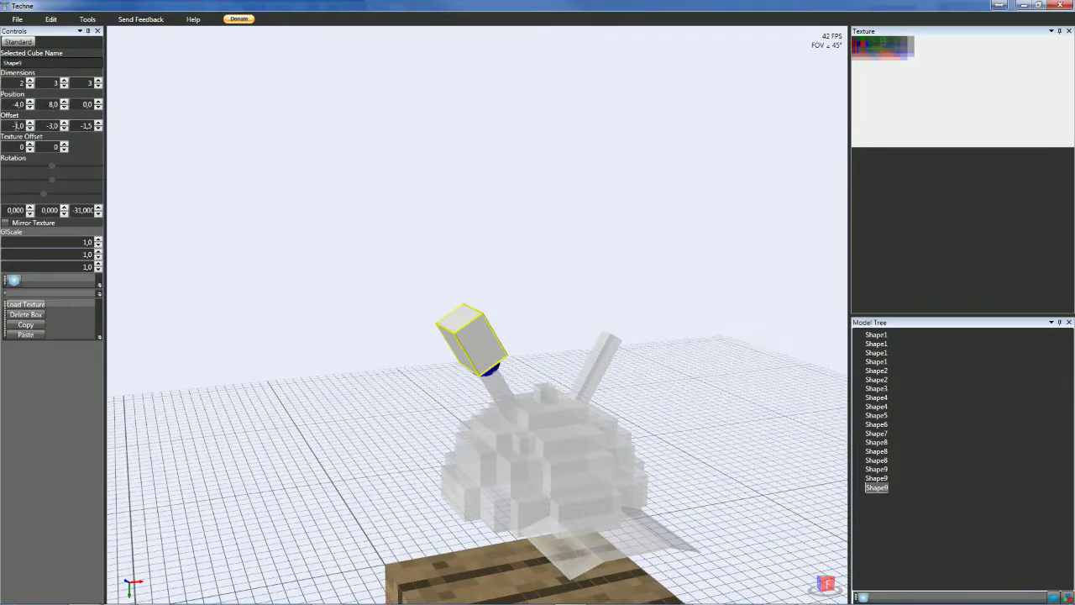
scroll(16, 126, down, 1)
scroll(16, 125, up, 1)
scroll(16, 125, down, 1)
click(260, 250)
right_drag(260, 249, 193, 291)
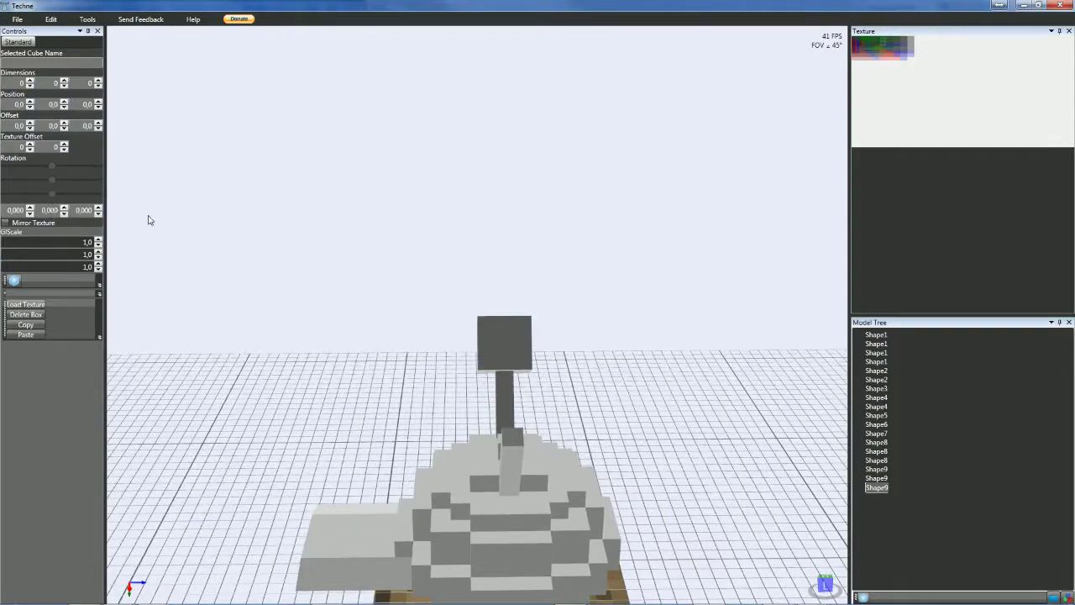
right_drag(199, 252, 218, 266)
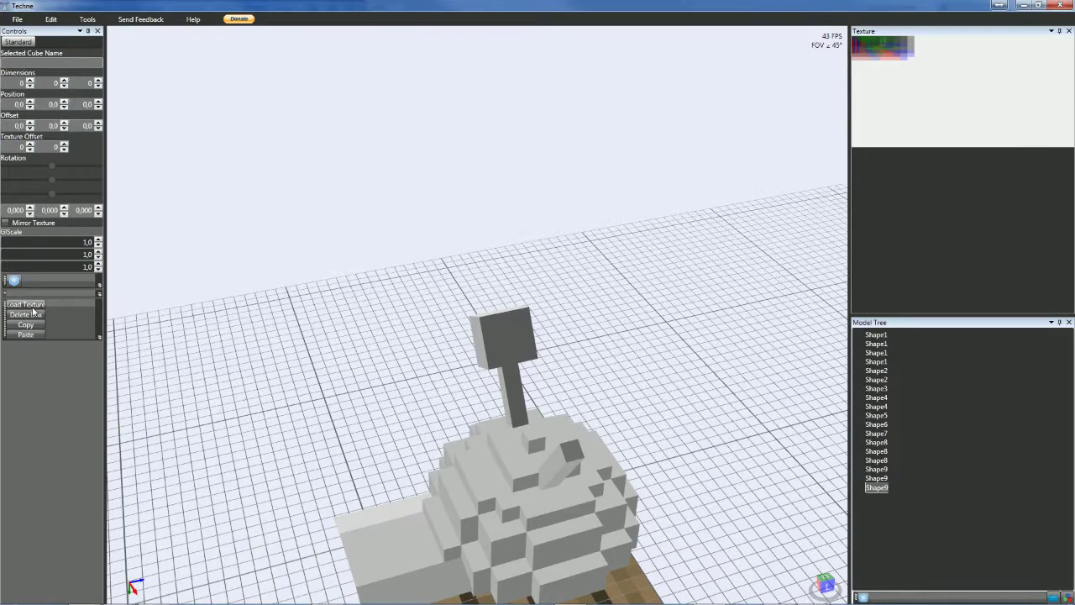
mouse_move(210, 295)
right_down()
mouse_move(286, 278)
mouse_move(280, 300)
mouse_move(291, 281)
mouse_move(204, 307)
right_up()
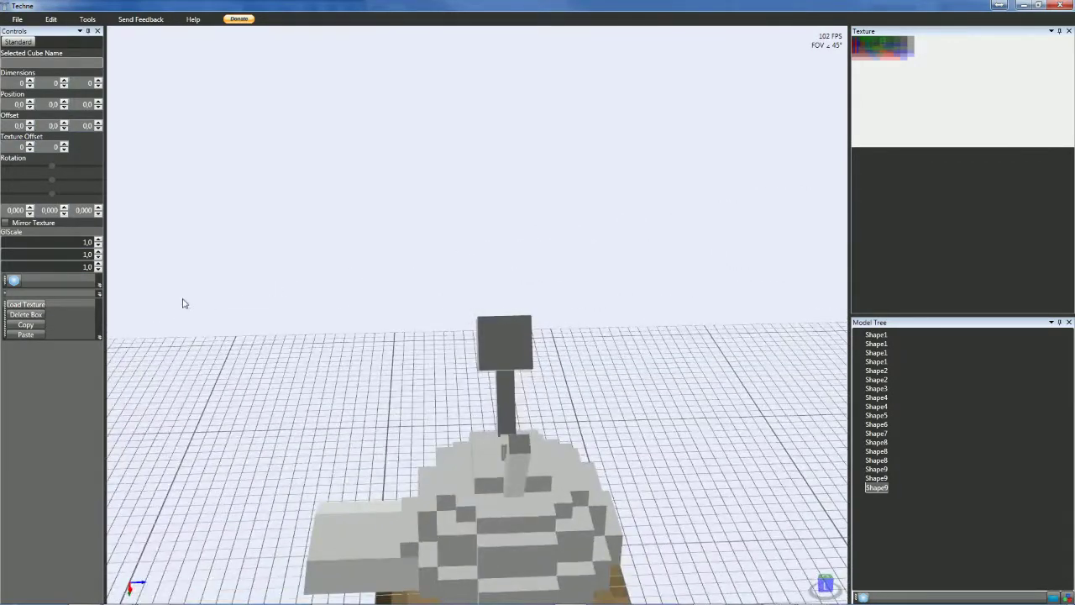
- Duplicate the hand box and set the copy's Z dimension to 1
click(494, 327)
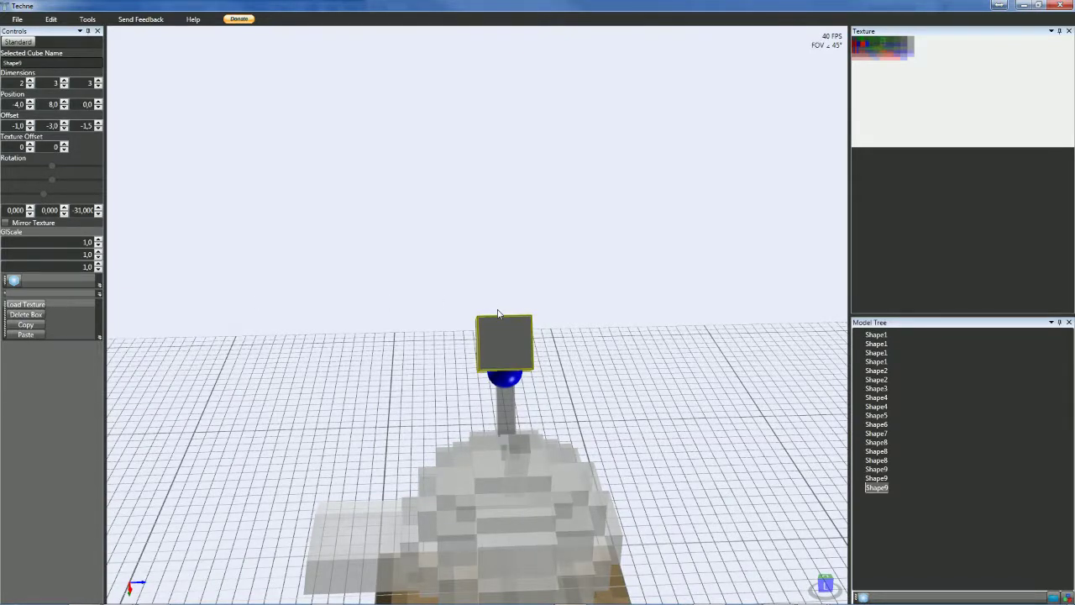
key(ctrl+v)
click(874, 497)
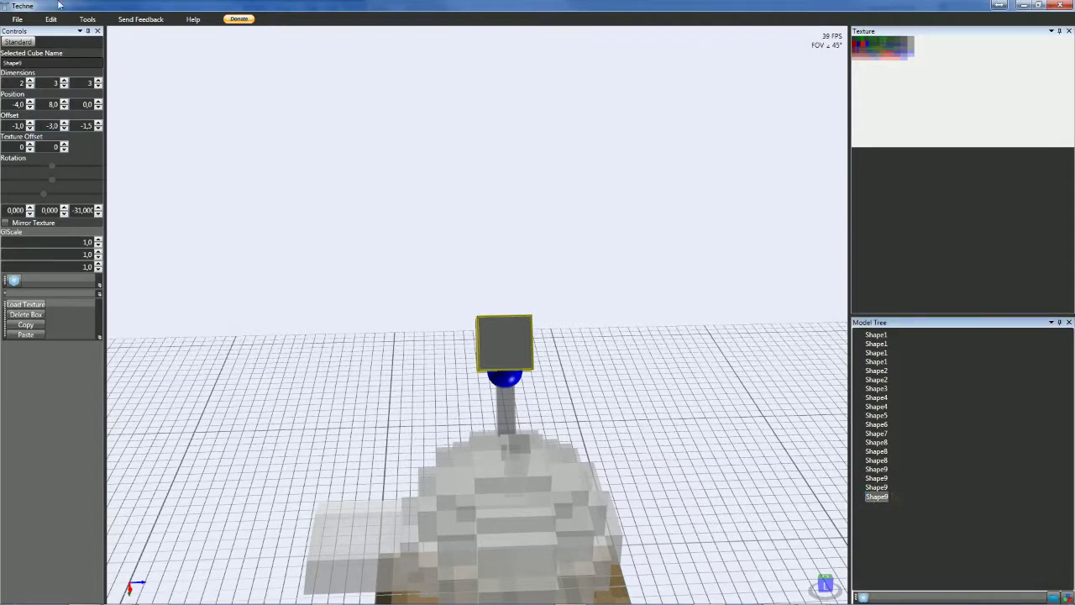
scroll(47, 82, down, 1)
scroll(51, 83, up, 1)
scroll(81, 82, down, 1)
scroll(80, 83, down, 1)
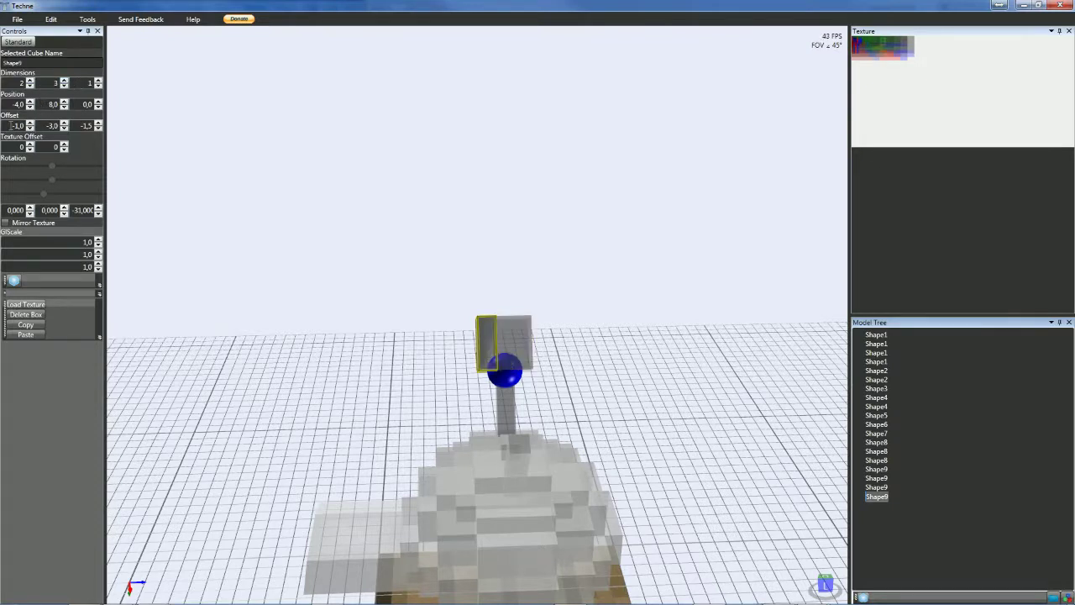
- Set the narrow copy's Z offset to -0.5 and its Z position to 1
scroll(42, 125, down, 1)
scroll(42, 125, up, 1)
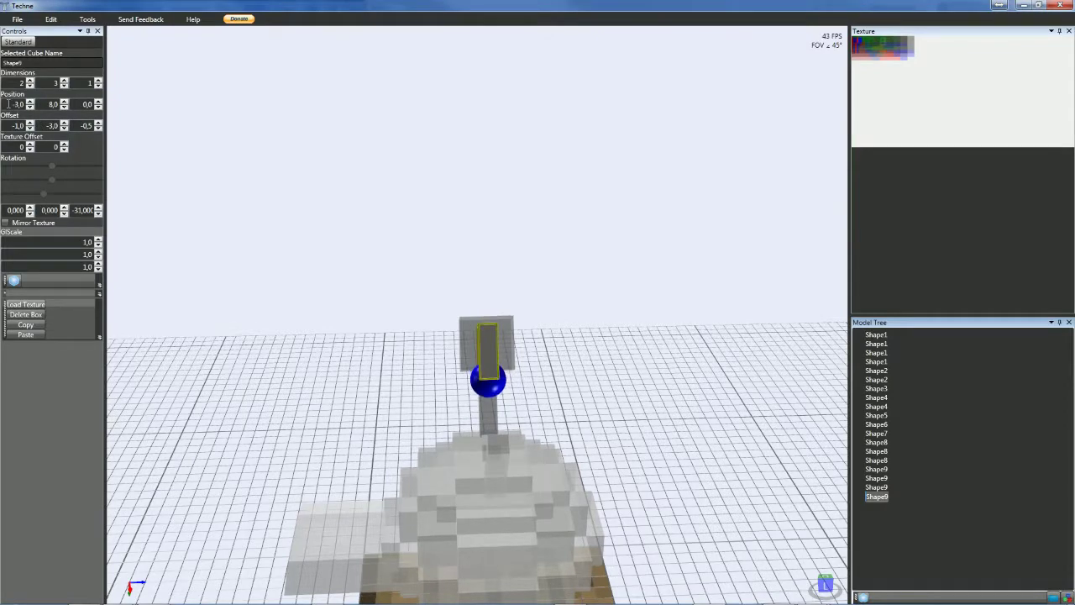
scroll(74, 105, up, 1)
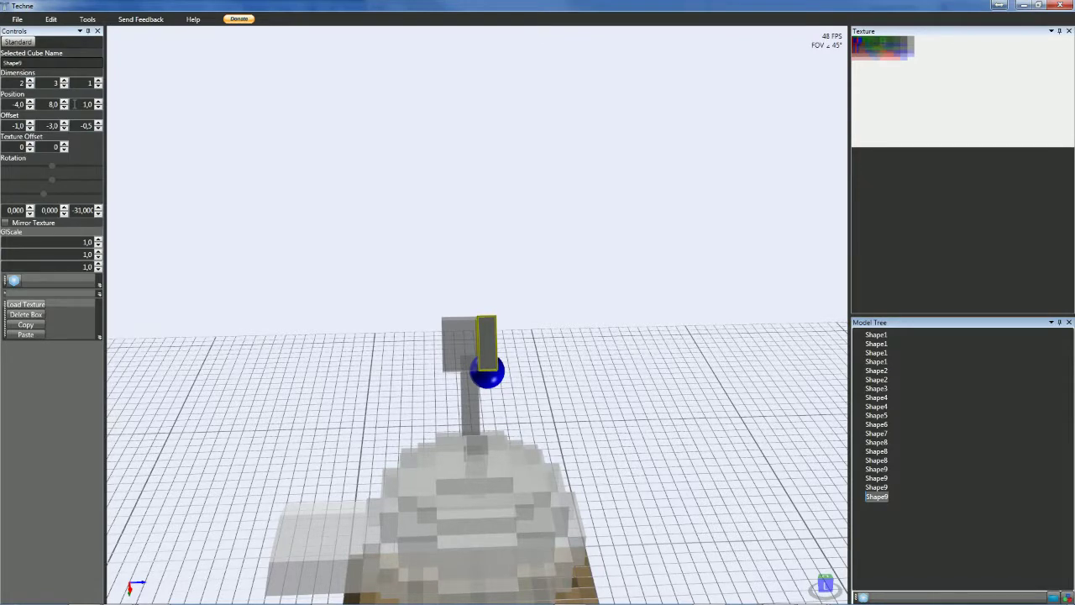
- Set the narrow copy's Z position to 0, try tilting it about the Y axis, and restore its Y rotation to 0
scroll(74, 104, down, 1)
drag(52, 182, 49, 208)
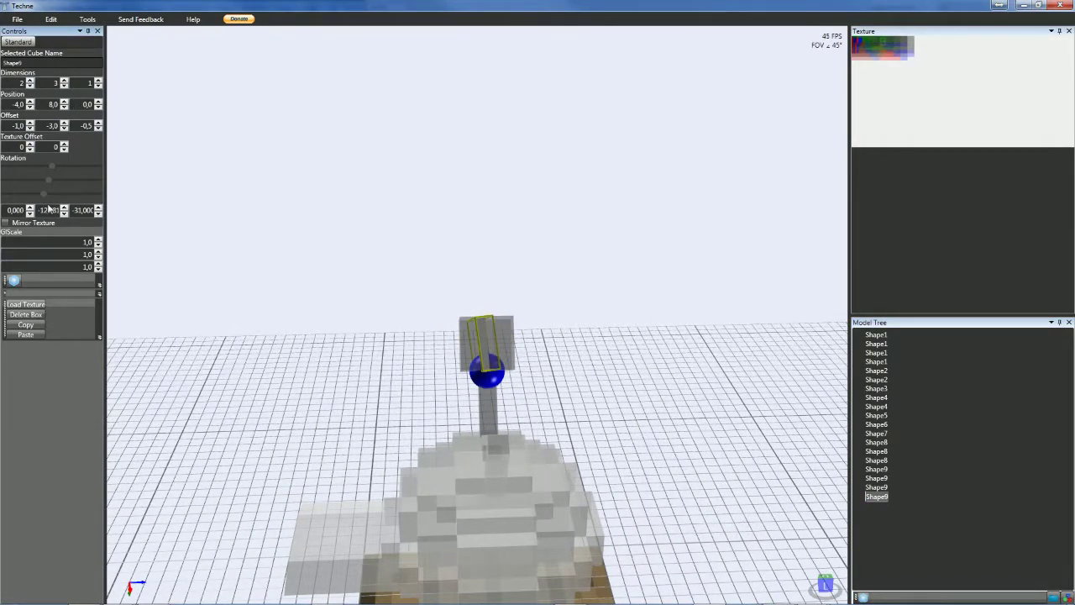
double_click(50, 209)
text(0)
key(Tab)
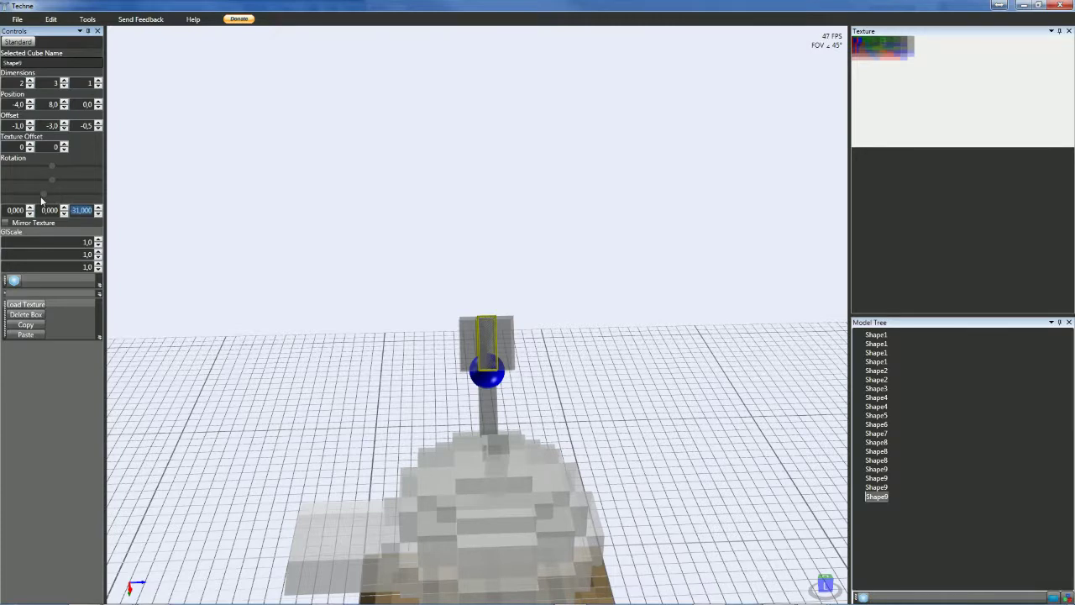
- Tilt the narrow copy outward as a thumb with an X rotation of about 46.864 and set its Y offset to -4.0
drag(52, 165, 38, 165)
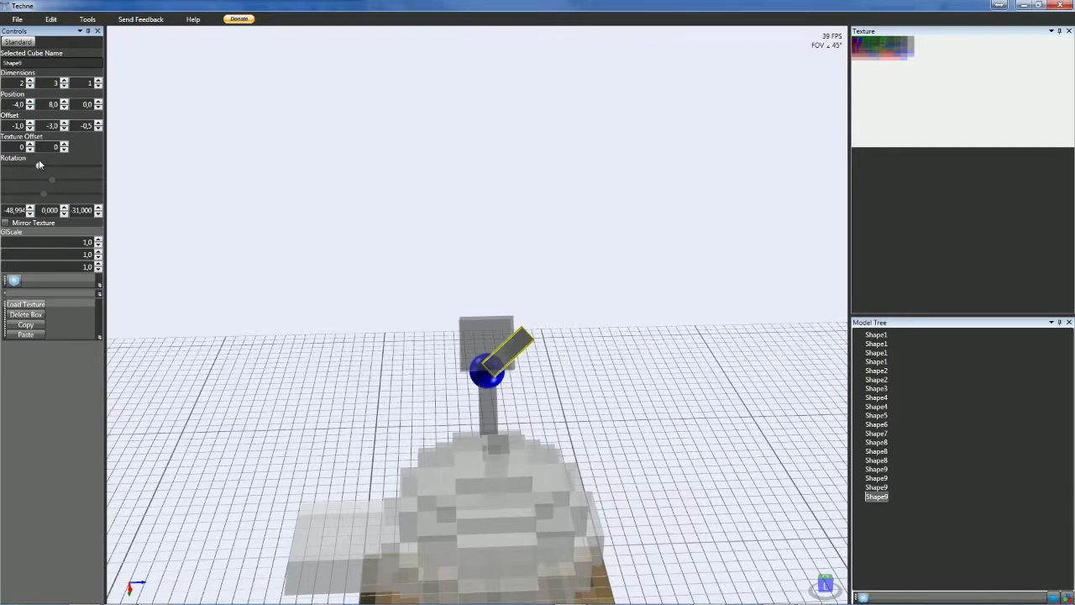
drag(38, 165, 65, 166)
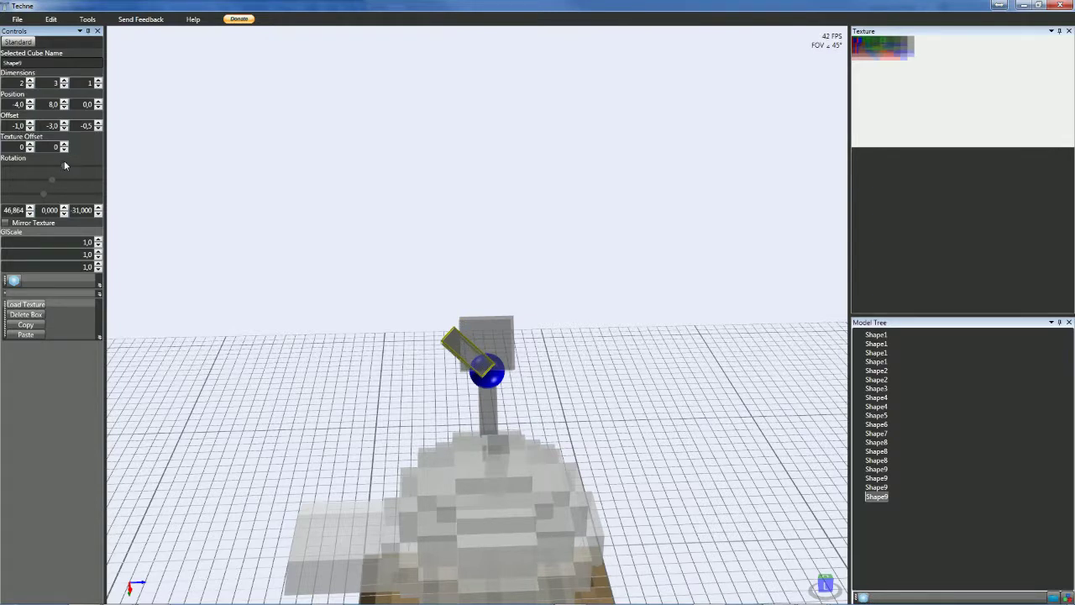
scroll(46, 125, up, 1)
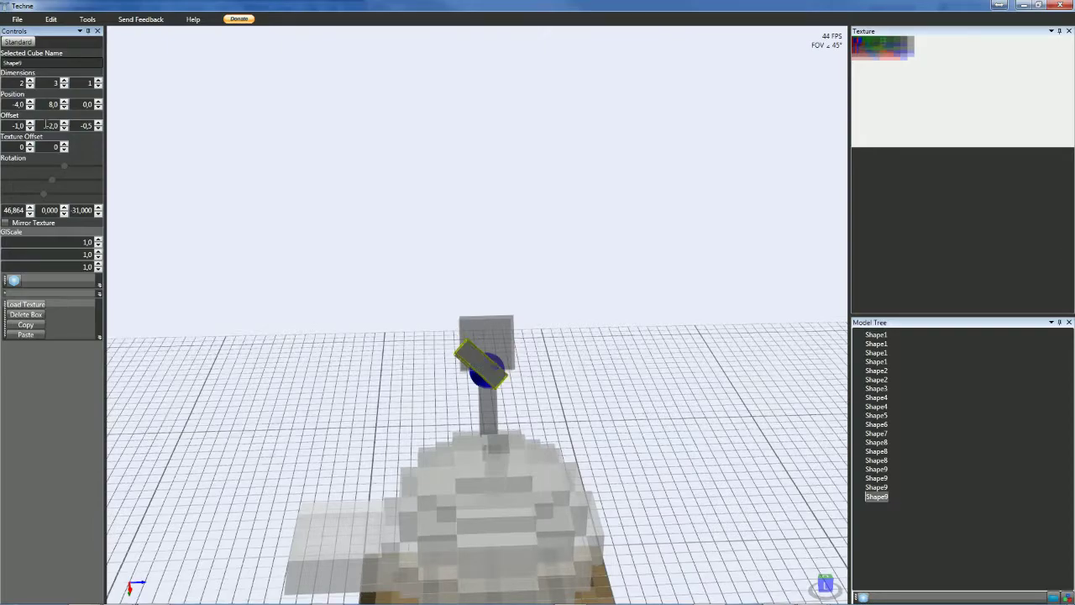
scroll(45, 125, down, 2)
- View the thumb box from the opposite side and set its X dimension to 1
click(333, 304)
right_drag(334, 304, 122, 315)
click(521, 346)
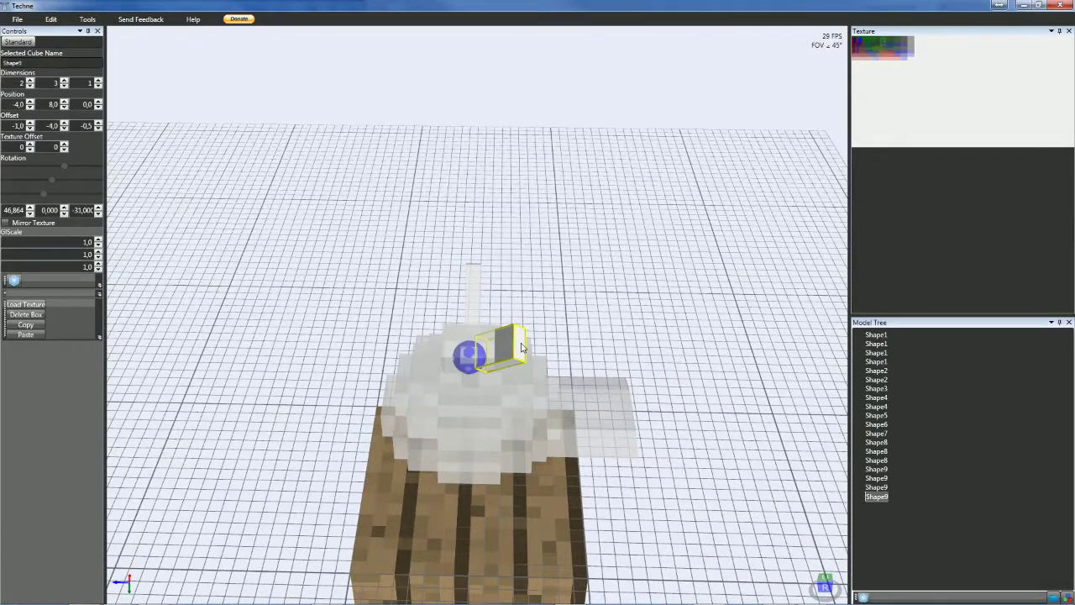
scroll(14, 83, down, 1)
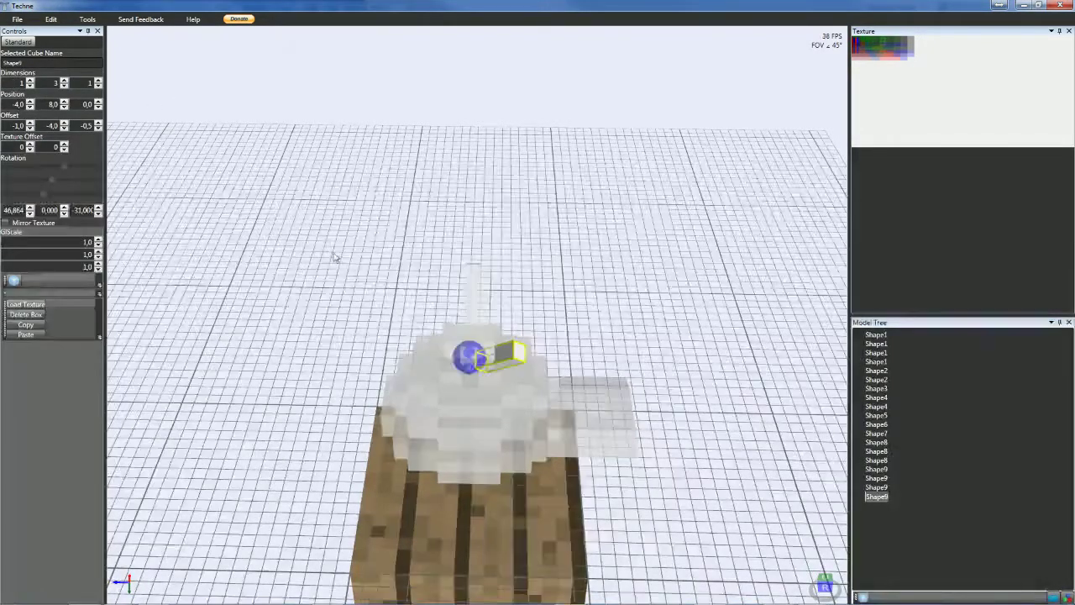
- Center the thumb box on the palm's thickness with an X offset of -0.5 and check its alignment from several angles
click(437, 320)
click(518, 352)
right_drag(520, 276, 376, 260)
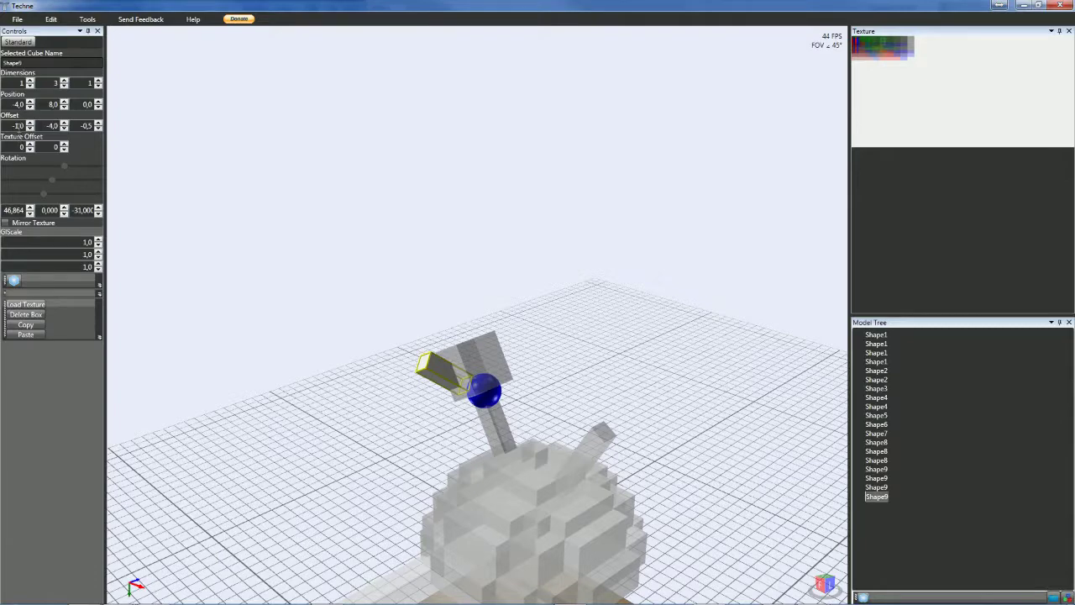
click(18, 127)
text(5)
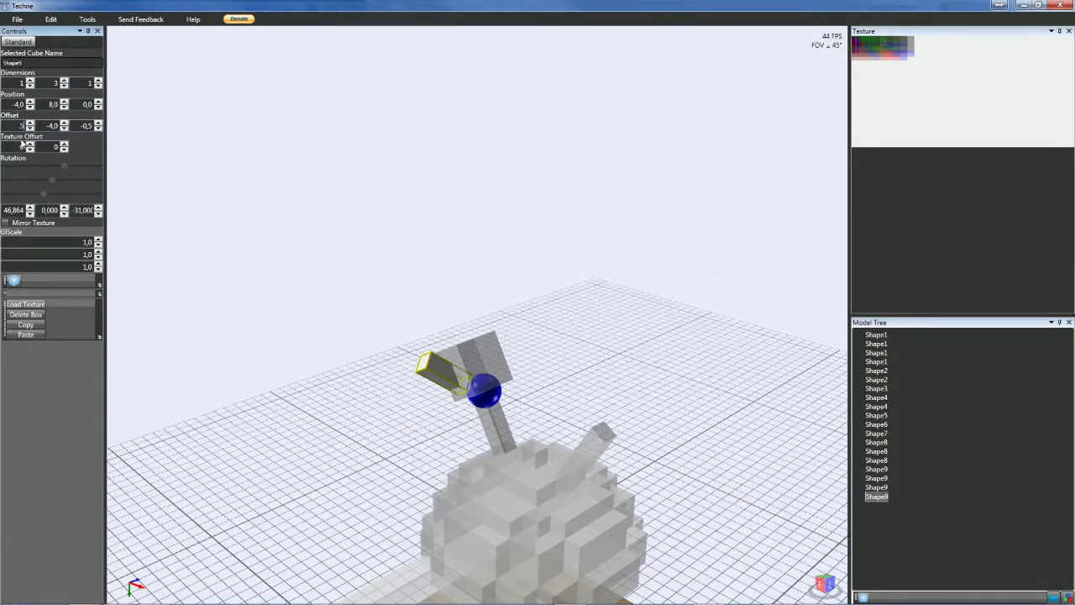
key(Return)
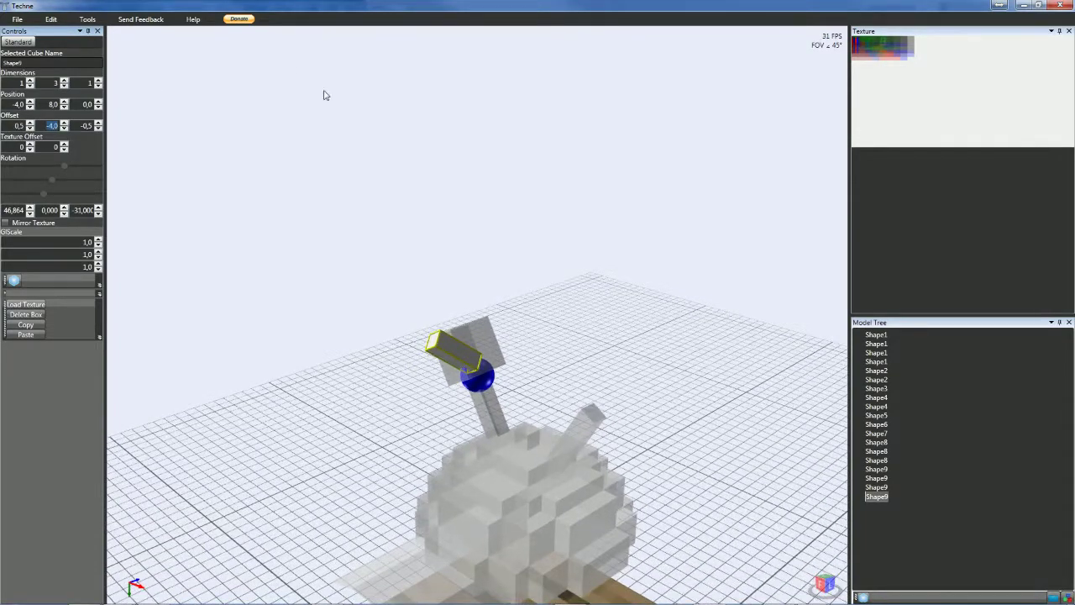
click(435, 150)
right_drag(435, 150, 378, 193)
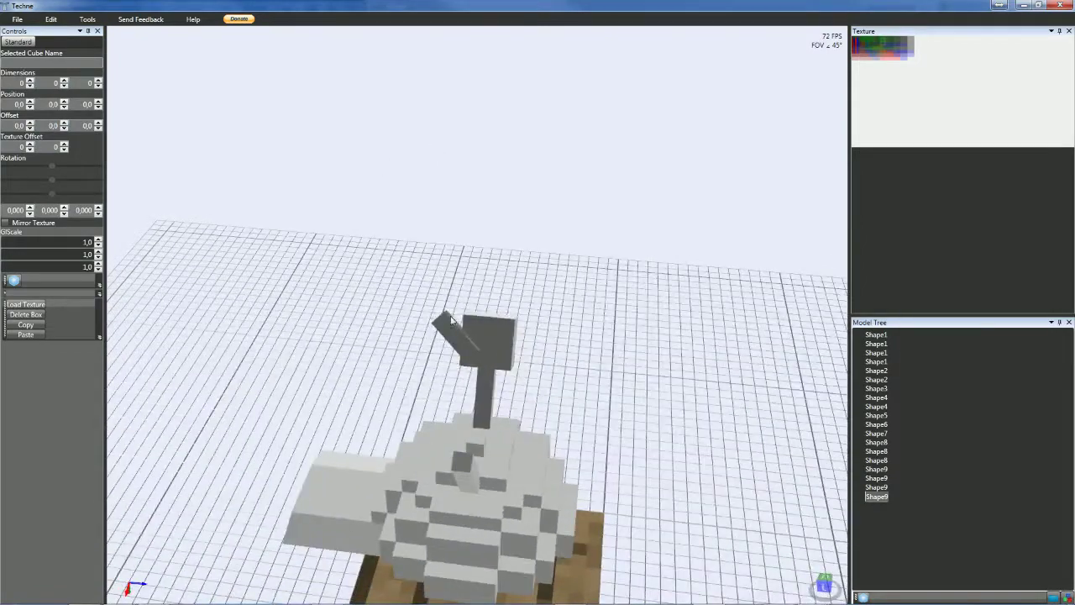
click(446, 325)
right_drag(240, 183, 307, 196)
click(361, 199)
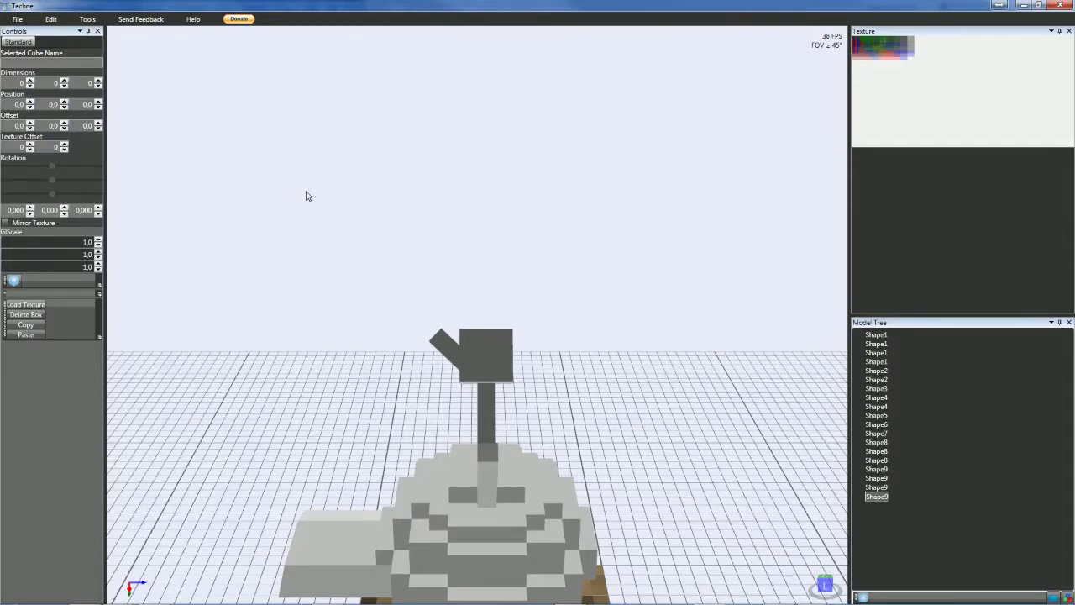
click(436, 342)
right_drag(444, 230, 440, 246)
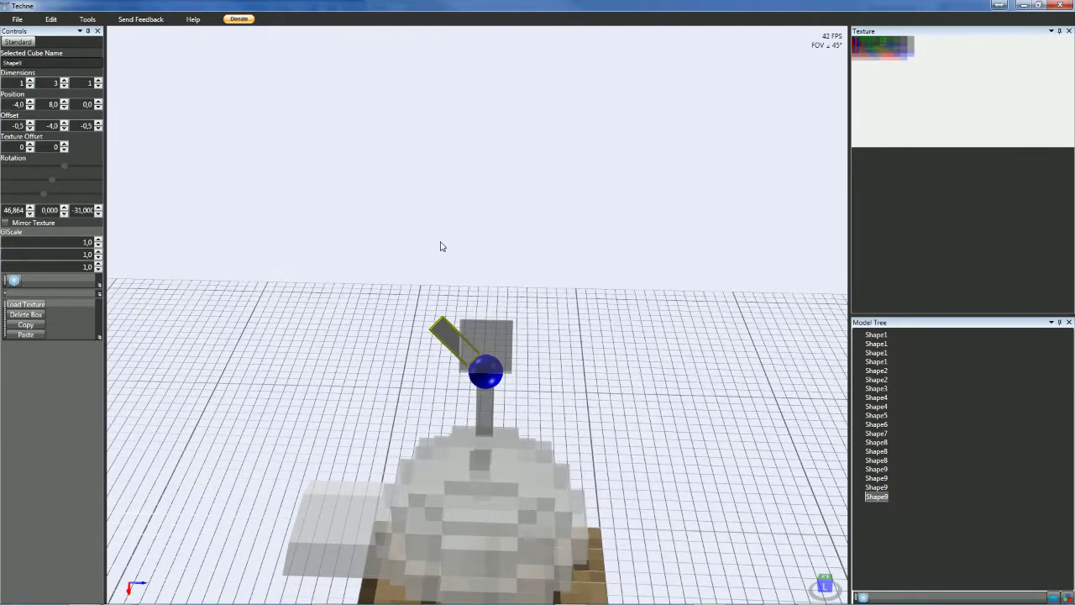
- Duplicate the thumb box as a first finger with an X rotation of 19.864 and a Y offset of -5.0
key(ctrl+v)
click(876, 505)
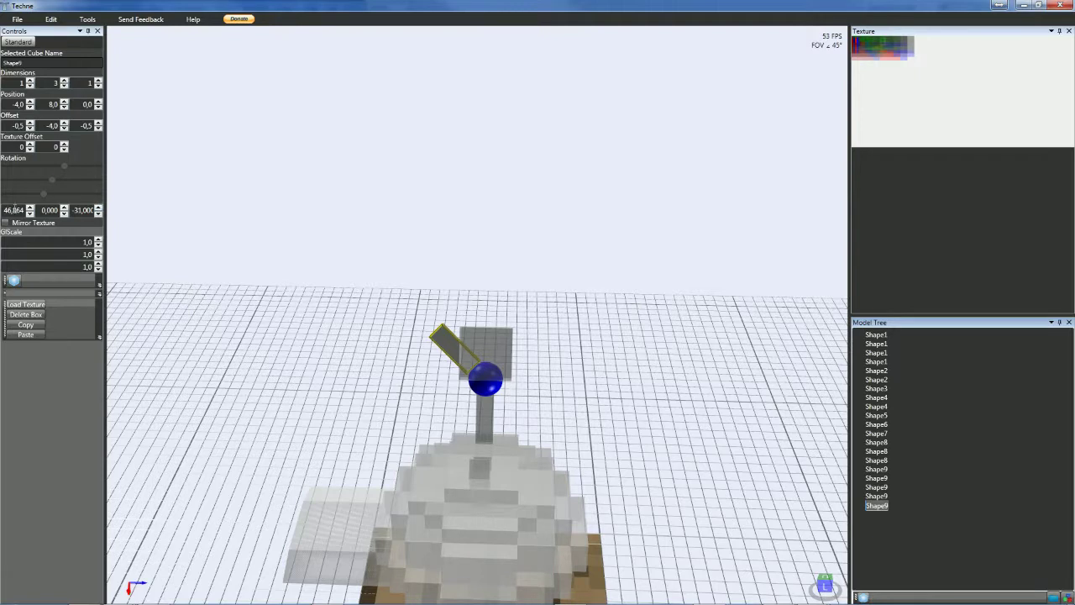
scroll(11, 210, down, 9)
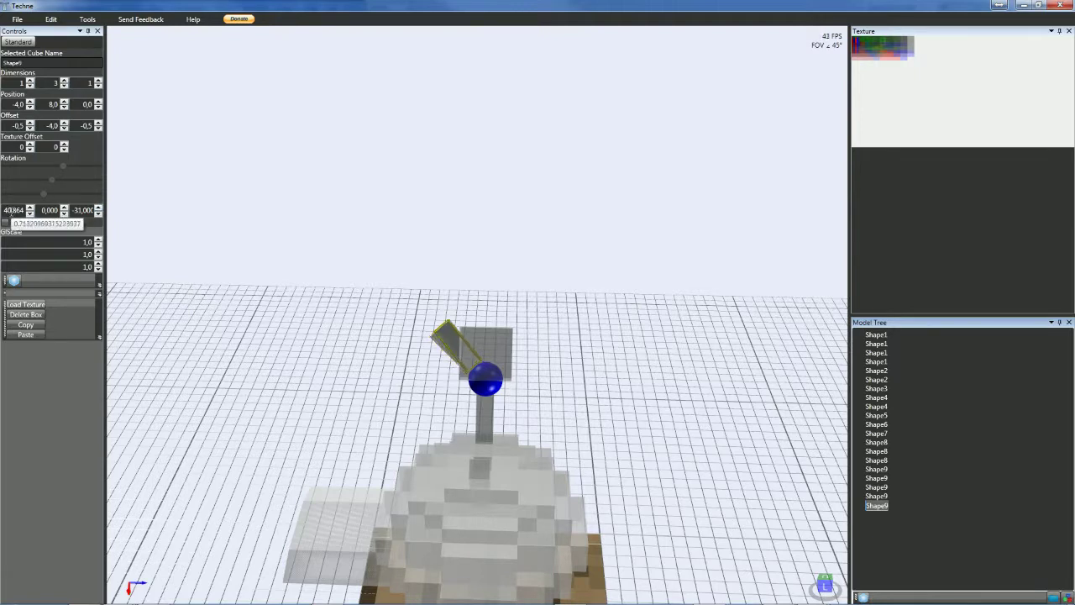
scroll(11, 210, down, 16)
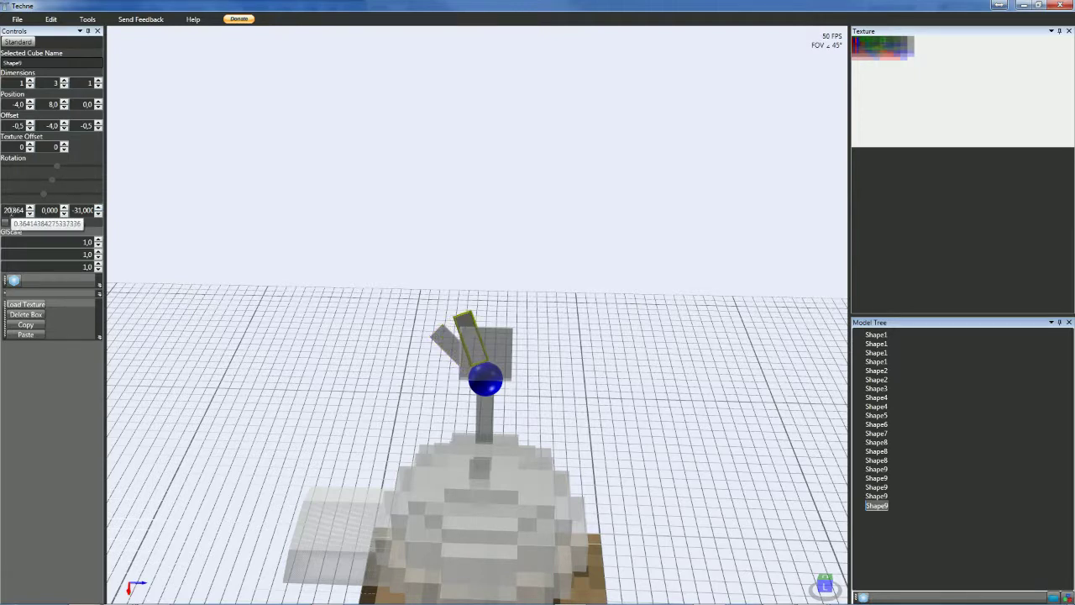
scroll(11, 210, down, 2)
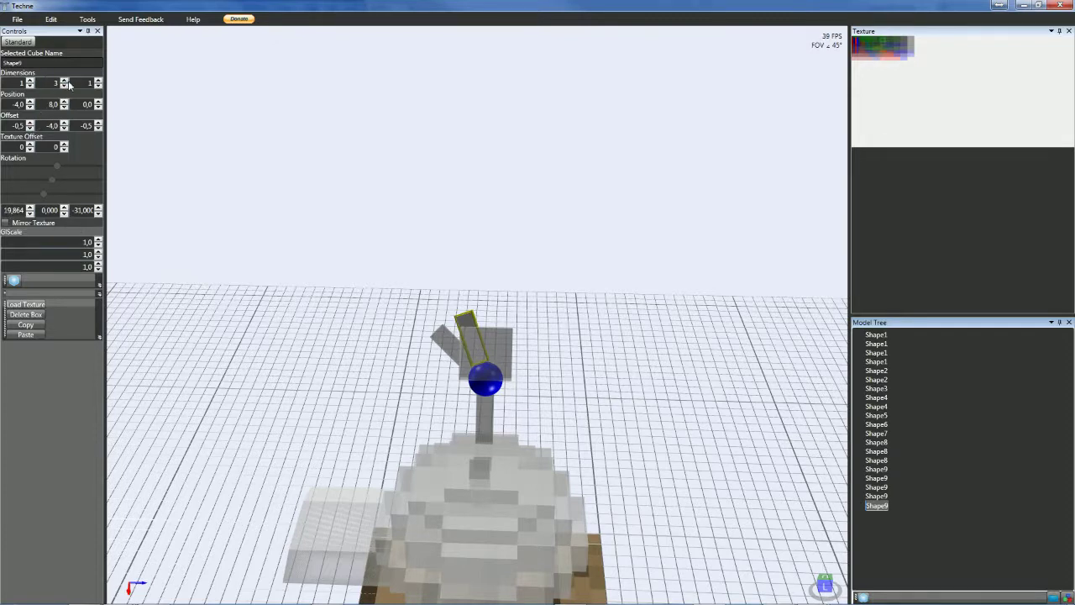
scroll(44, 125, down, 1)
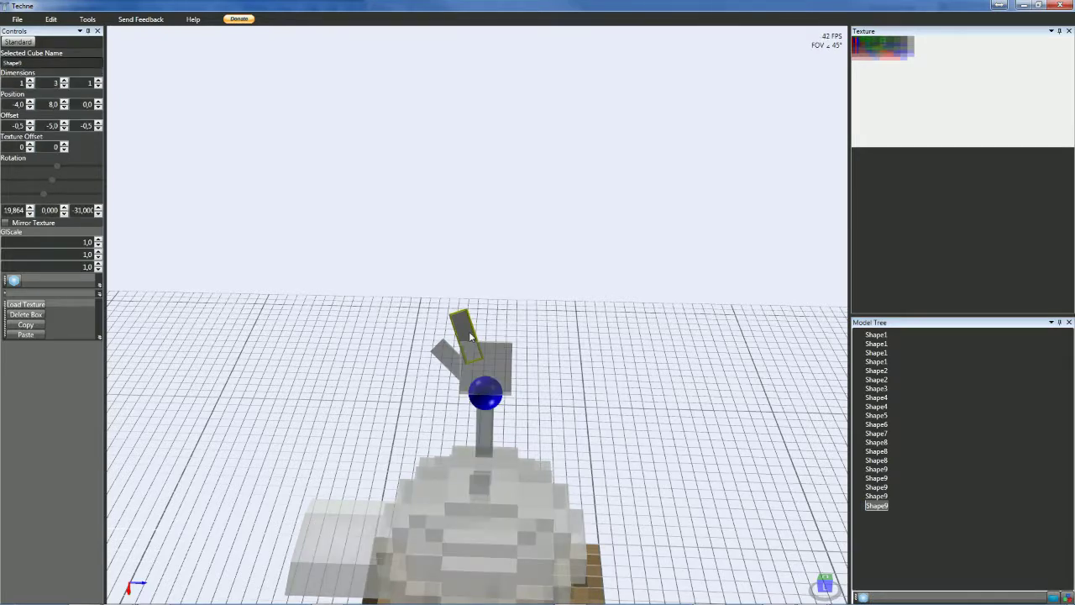
- Duplicate the first finger and tilt the copy to the palm's opposite side with an X rotation of about -19.136
key(ctrl+v)
click(875, 515)
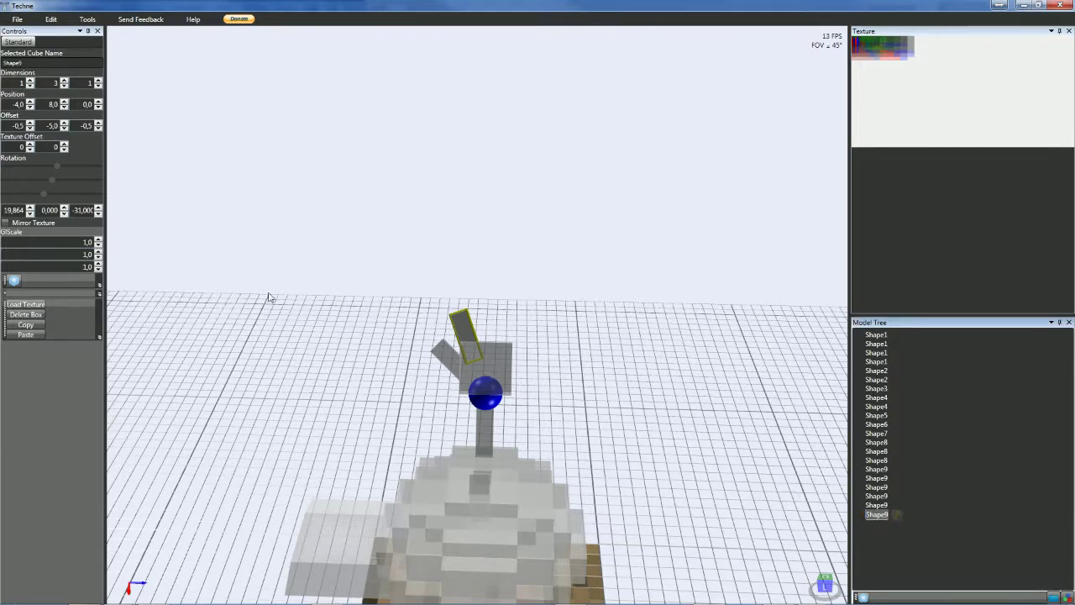
scroll(12, 209, down, 7)
scroll(12, 210, down, 20)
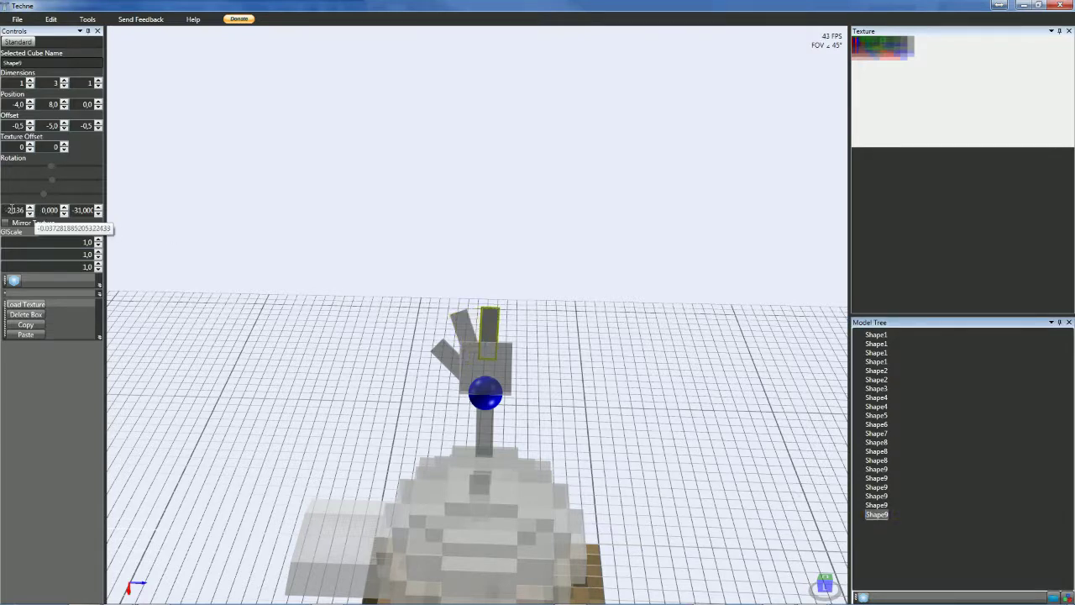
scroll(12, 210, down, 1)
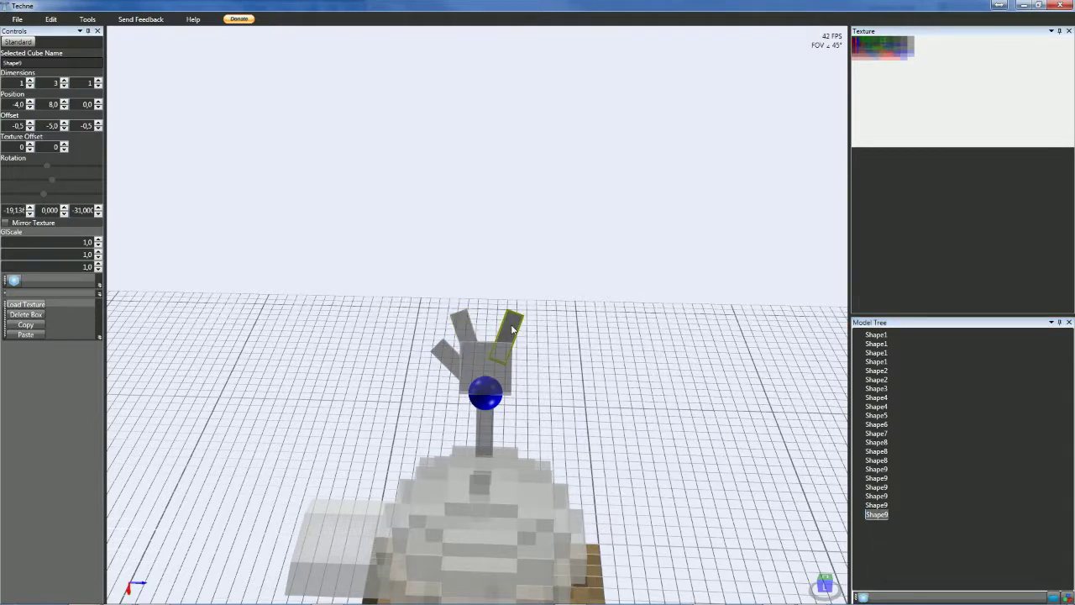
- Duplicate the outer finger and straighten the copy as a middle finger with an X rotation of -0.136
key(ctrl+v)
click(877, 524)
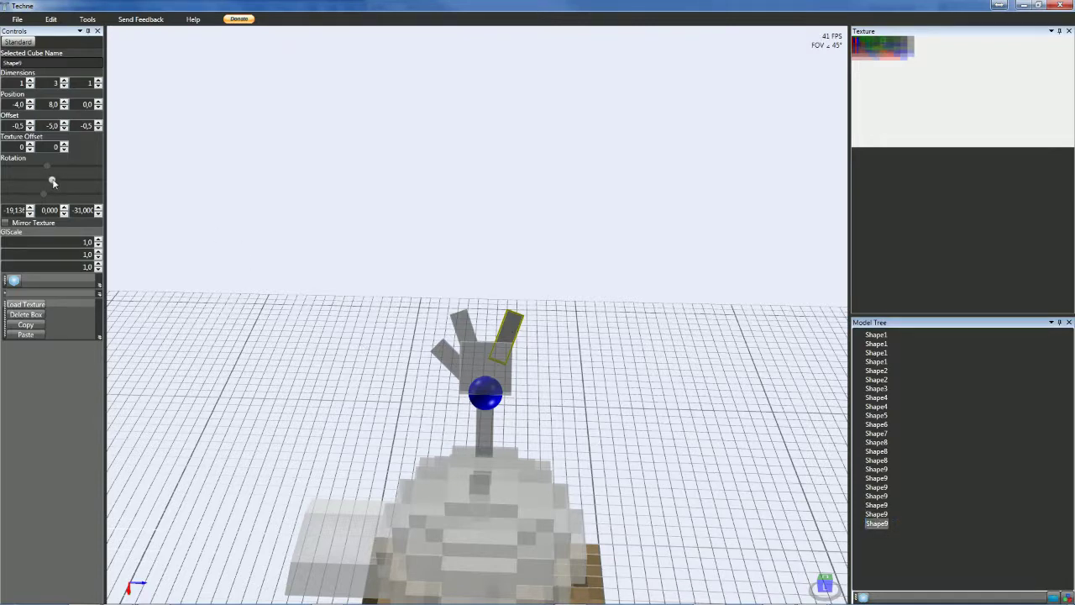
scroll(7, 209, up, 19)
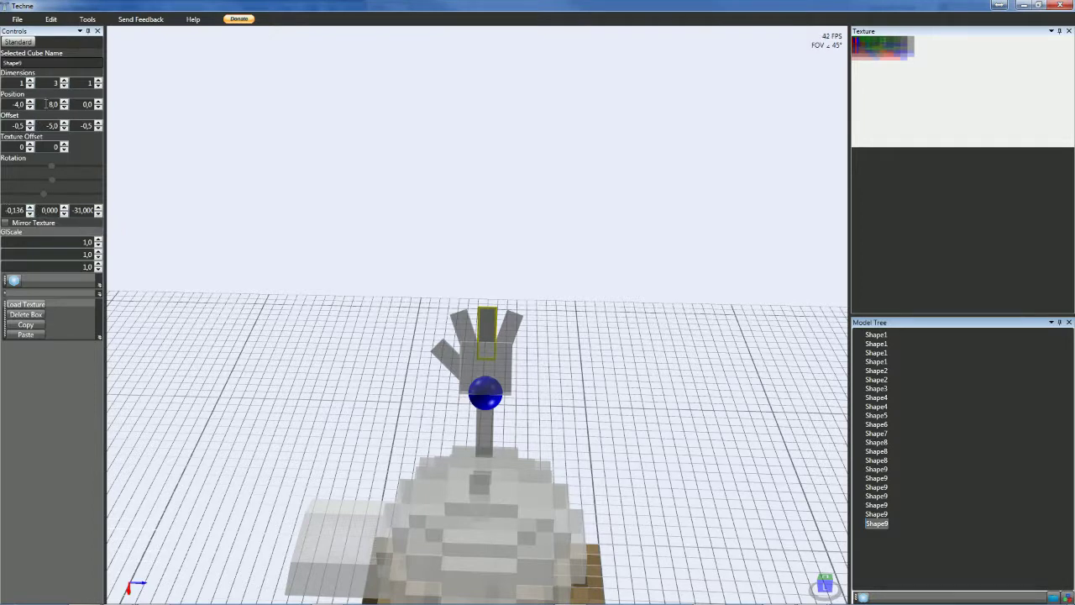
- Raise the middle finger above its neighbours by setting its Y offset to -5.5
scroll(53, 83, down, 1)
scroll(46, 106, down, 1)
scroll(47, 107, up, 1)
scroll(45, 124, down, 1)
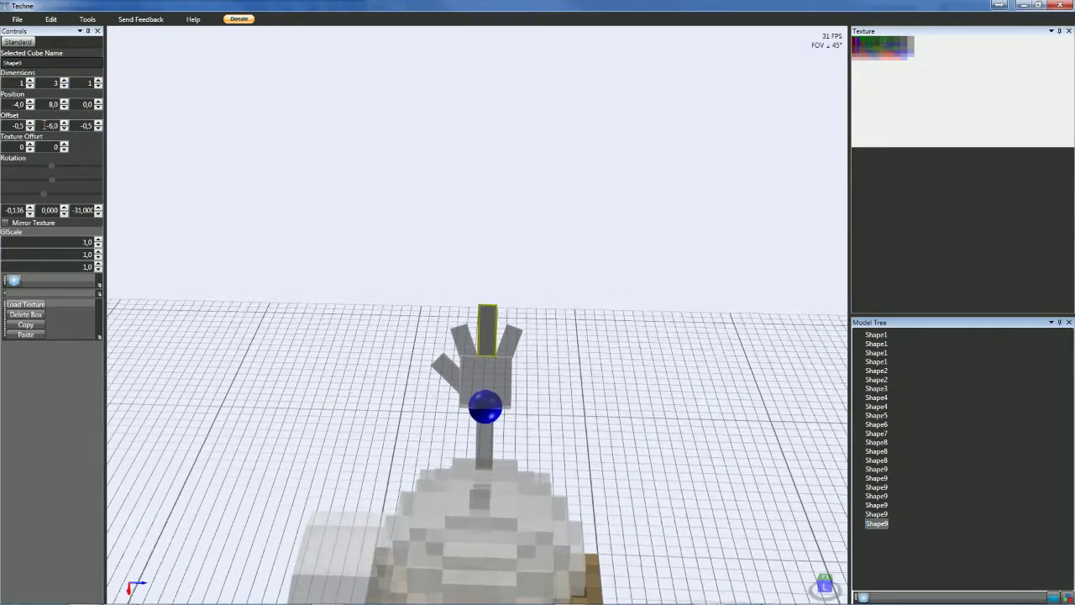
click(51, 125)
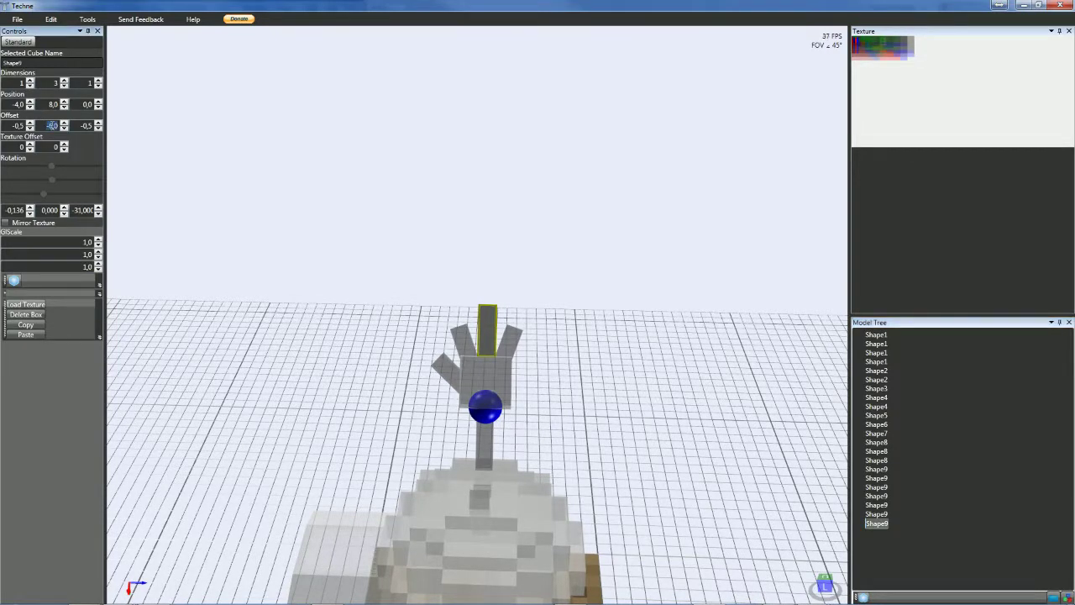
text(-)
key(Tab)
scroll(44, 125, up, 1)
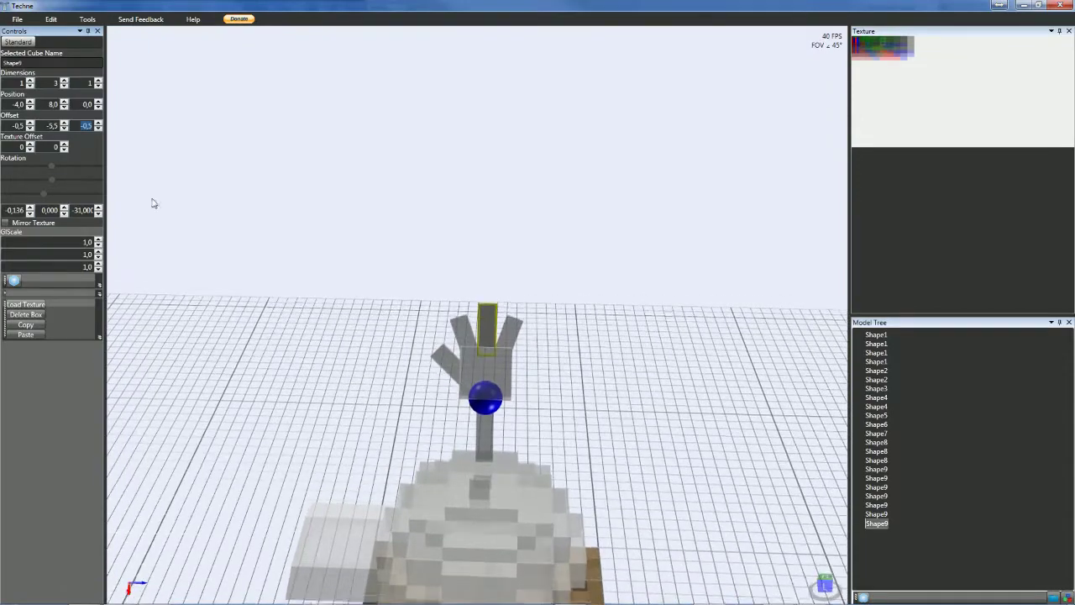
- Shift the middle finger toward the thumb side by setting its Y rotation to -7
click(310, 339)
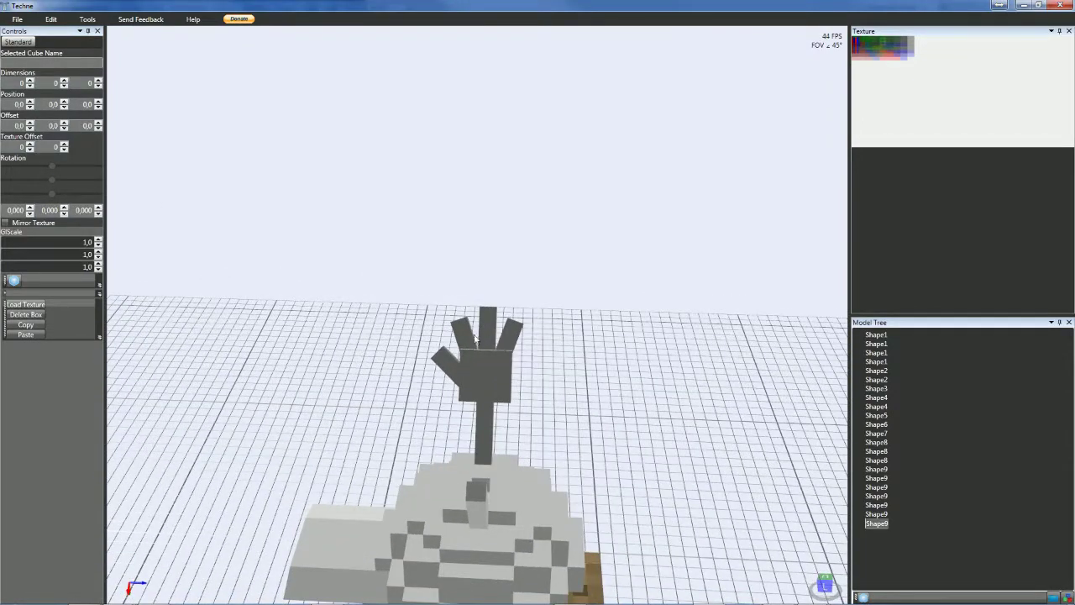
click(465, 335)
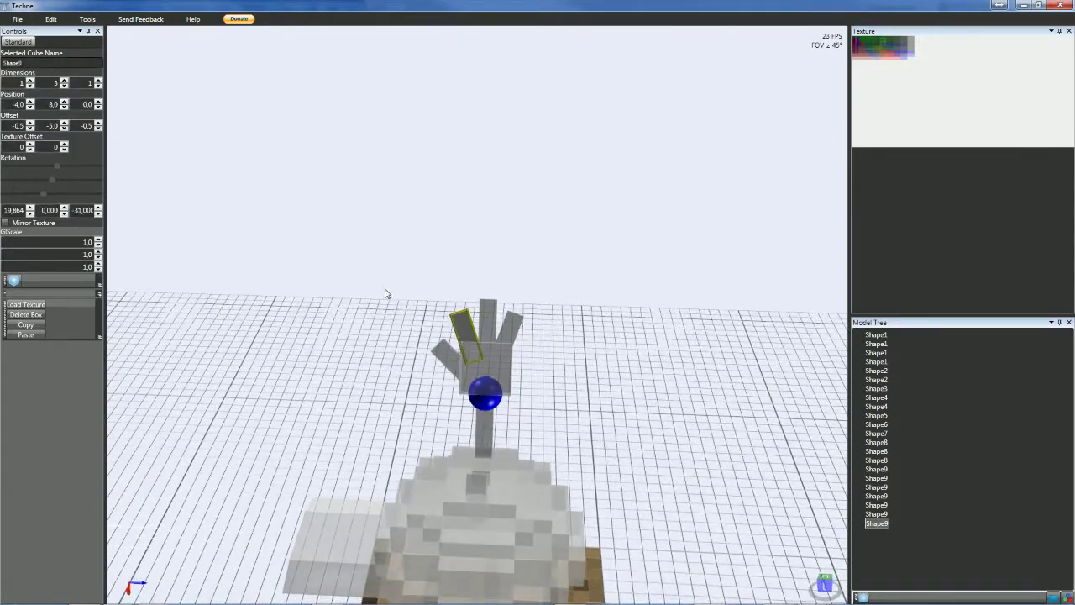
click(485, 314)
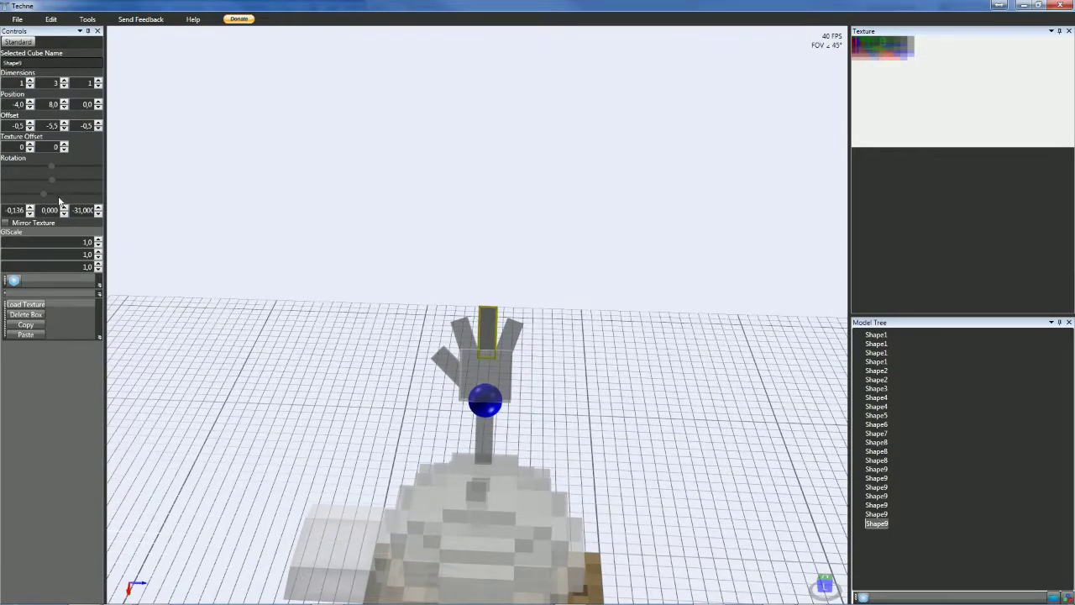
scroll(54, 211, up, 1)
scroll(56, 210, up, 6)
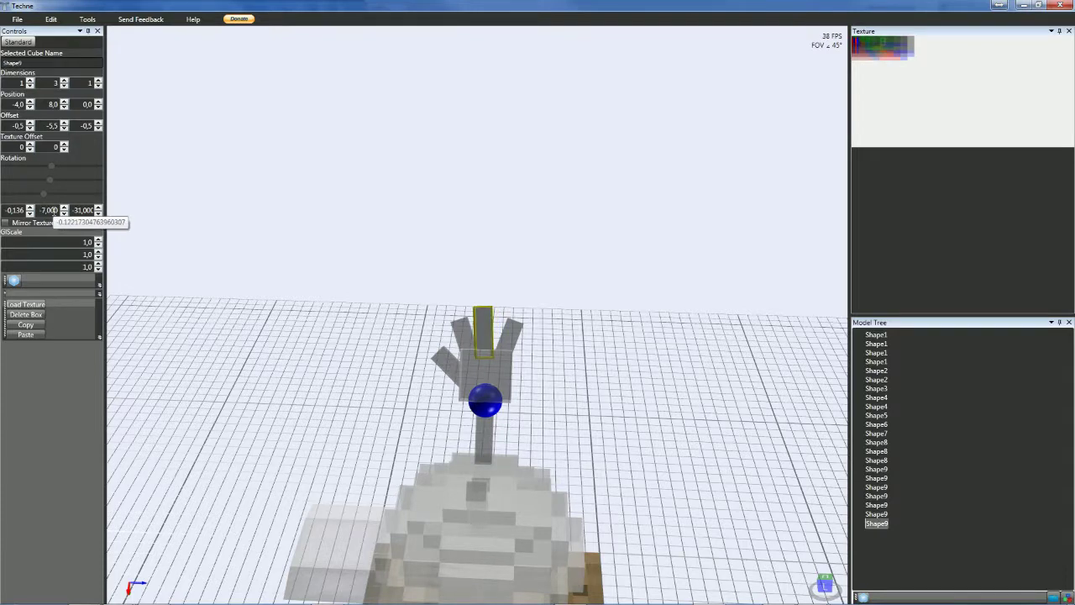
- Bring the outer finger opposite the thumb closer to the middle by setting its X rotation to about -10.136
click(509, 337)
scroll(78, 210, down, 1)
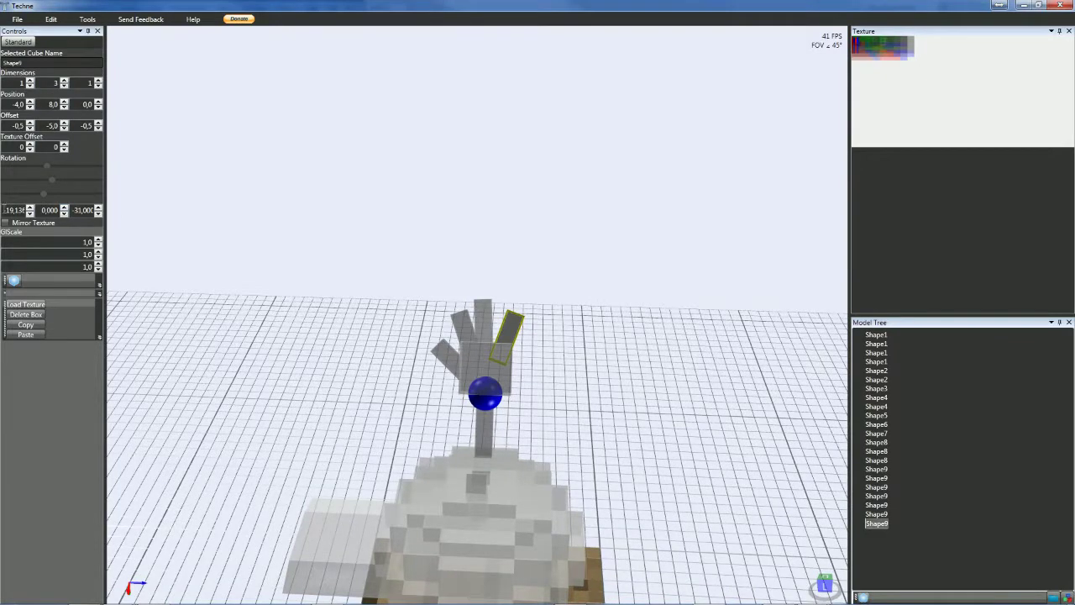
scroll(15, 210, up, 9)
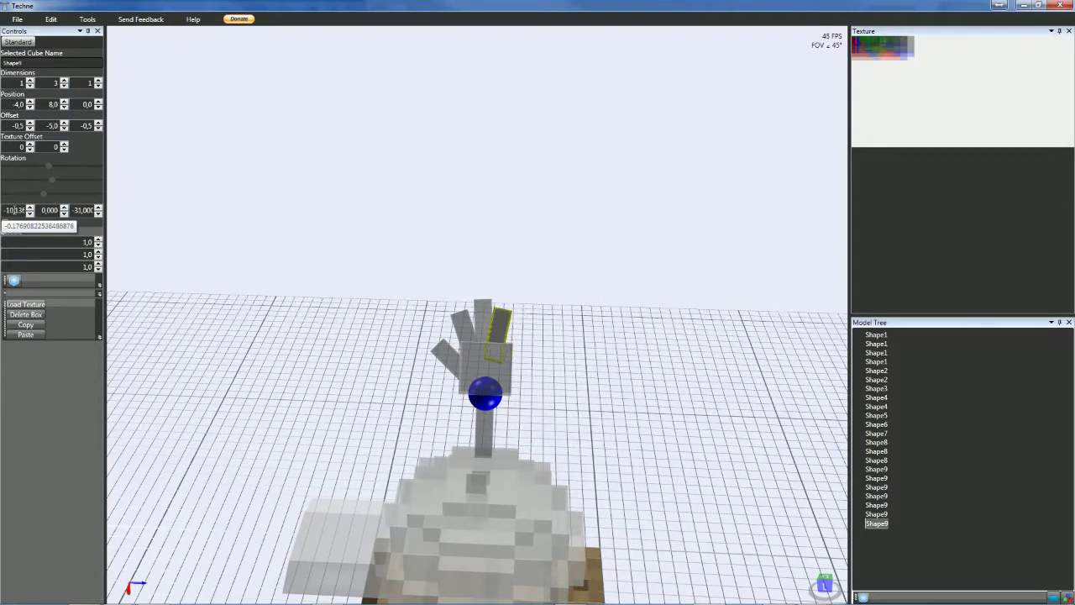
- Tilt the middle finger toward the thumb with a Y rotation of -15, and set the outer finger's Y rotation to -7
click(483, 326)
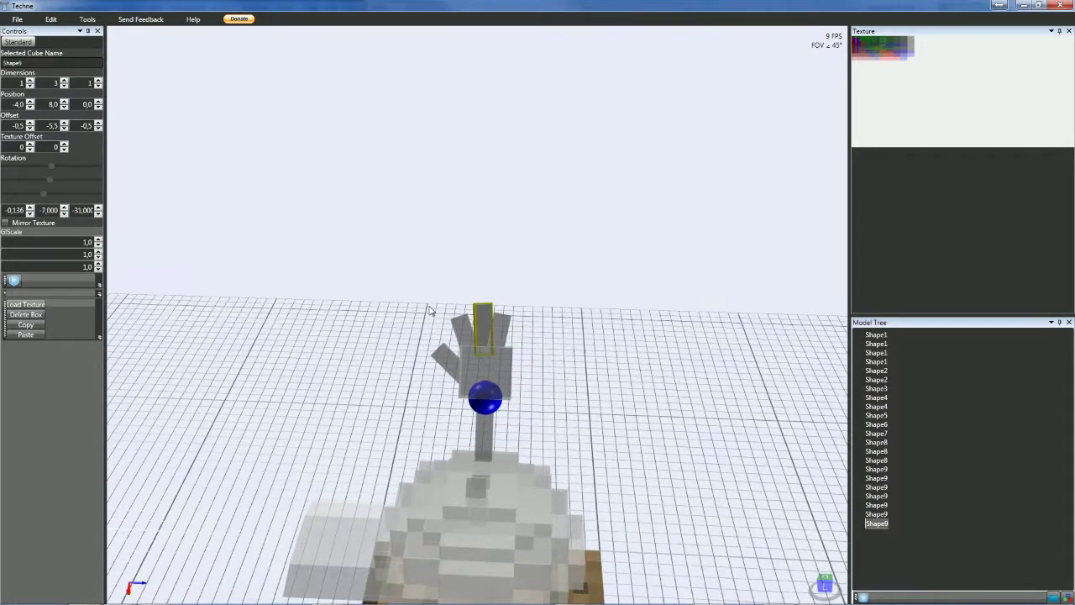
scroll(50, 210, down, 5)
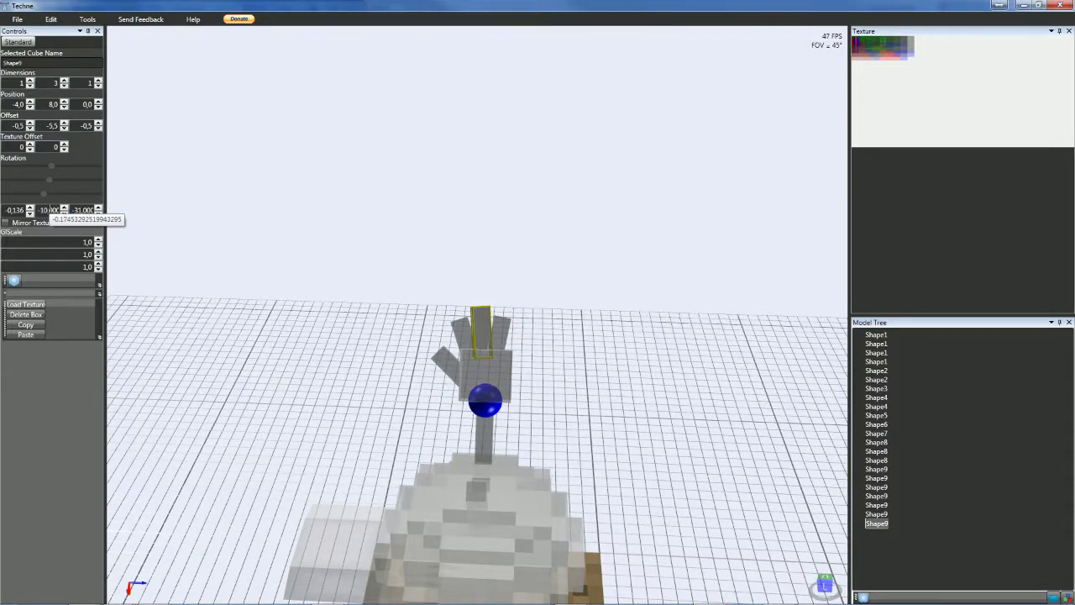
click(504, 334)
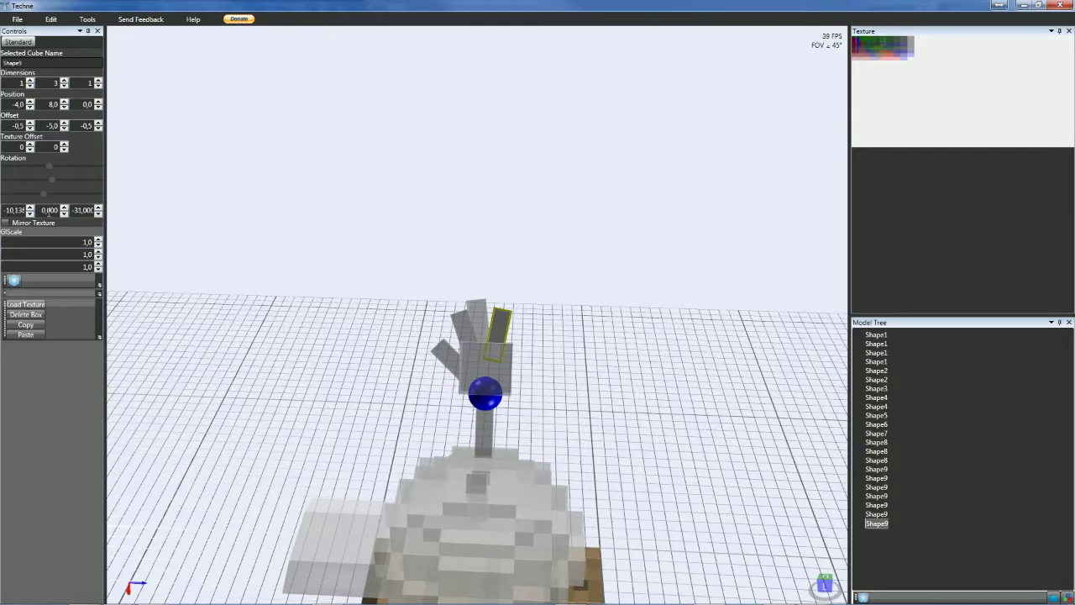
scroll(48, 210, down, 7)
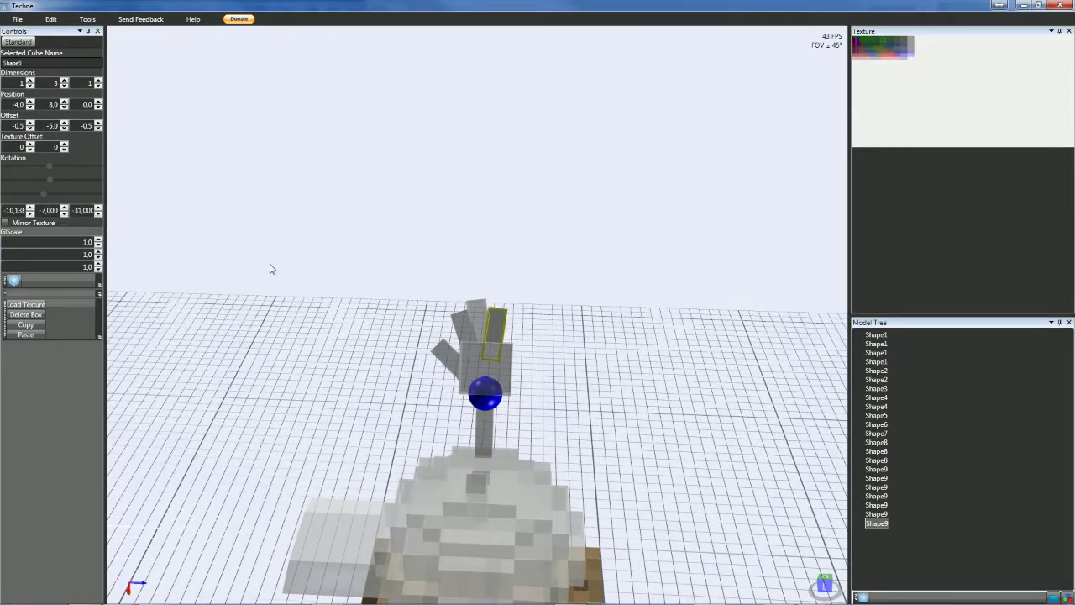
click(309, 281)
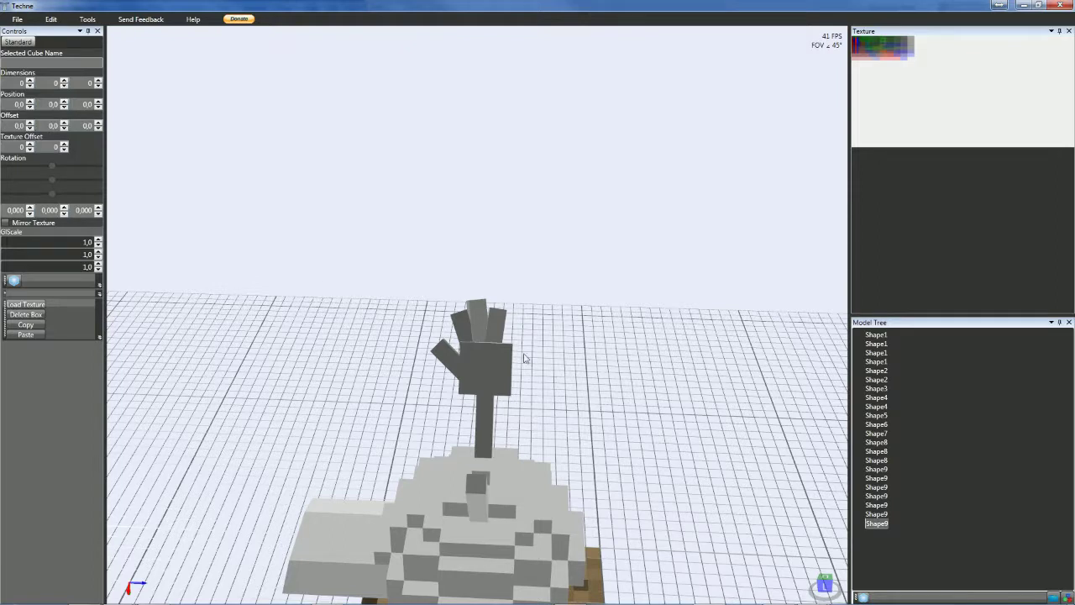
- Duplicate the outer finger opposite the thumb and fan the copy outward with an X rotation of about -24.136
click(504, 329)
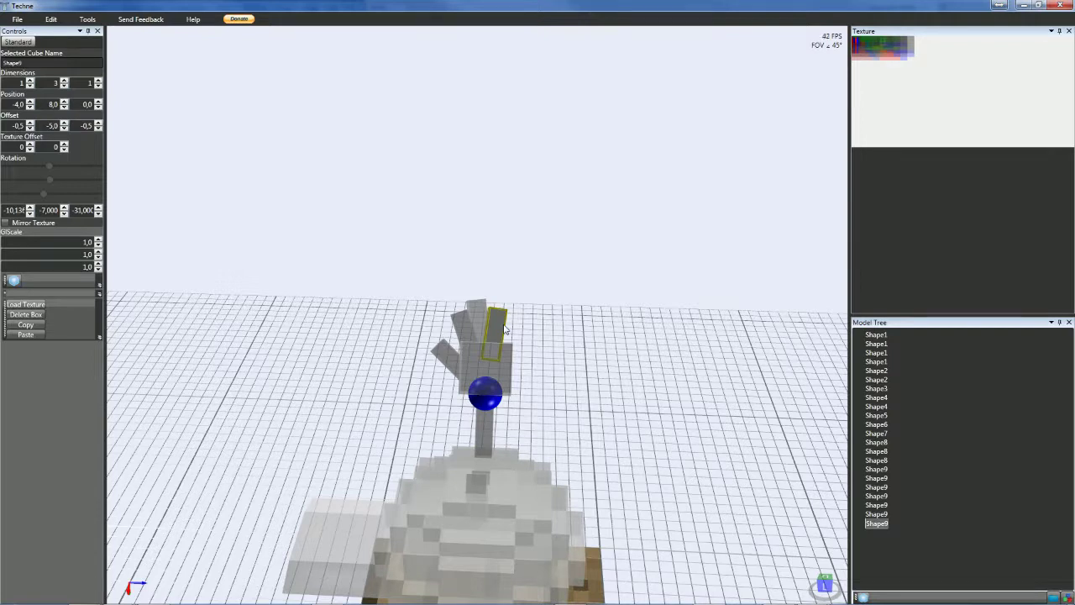
key(ctrl+v)
click(876, 532)
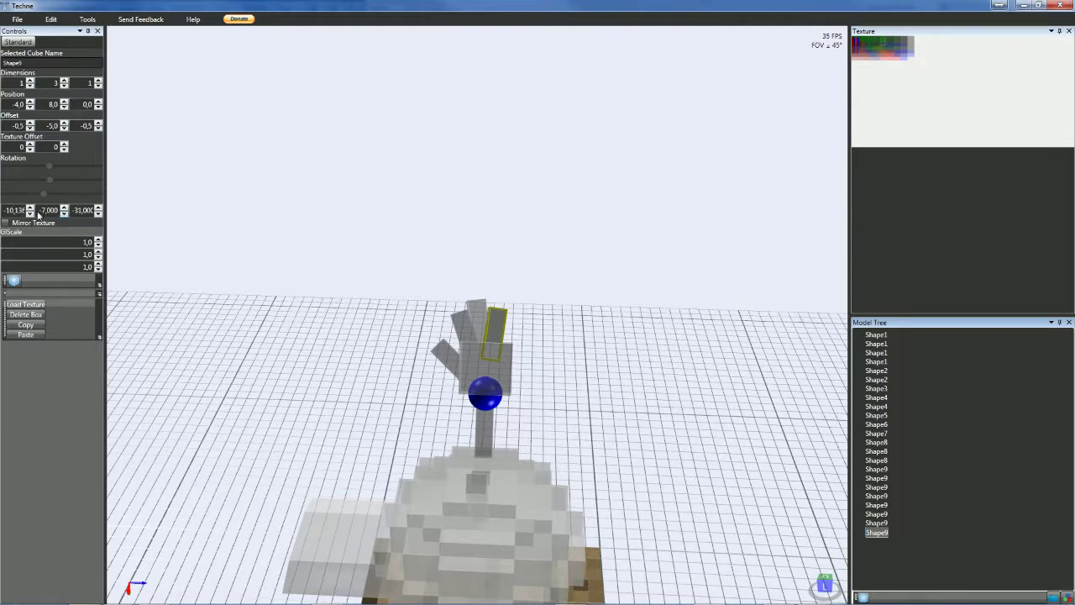
scroll(9, 209, down, 1)
scroll(10, 210, down, 13)
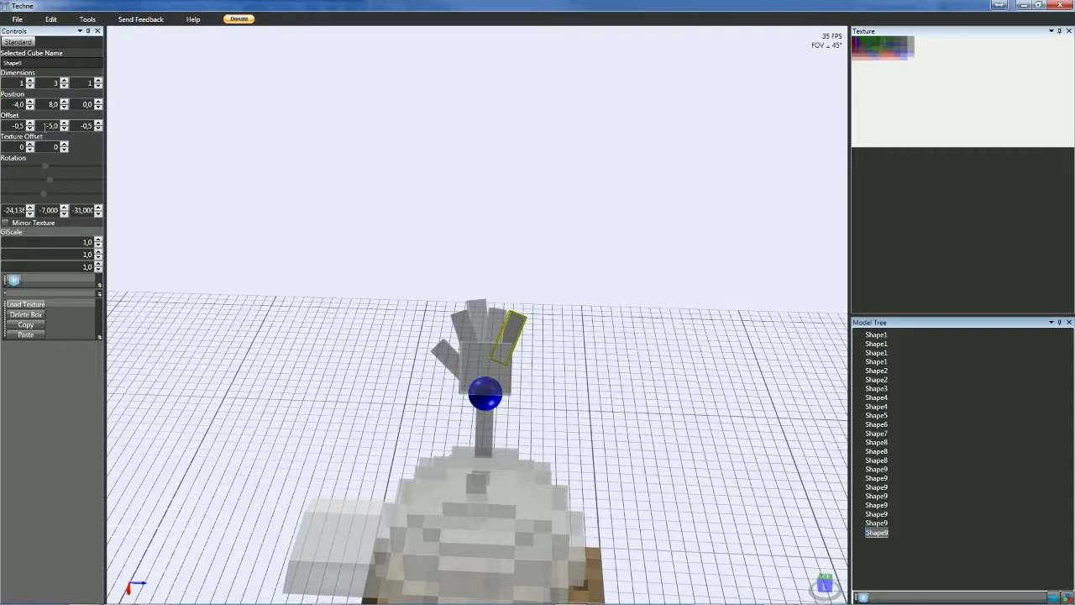
- Lower the new outermost finger into the palm by setting its Y offset to -4.5
scroll(53, 125, up, 1)
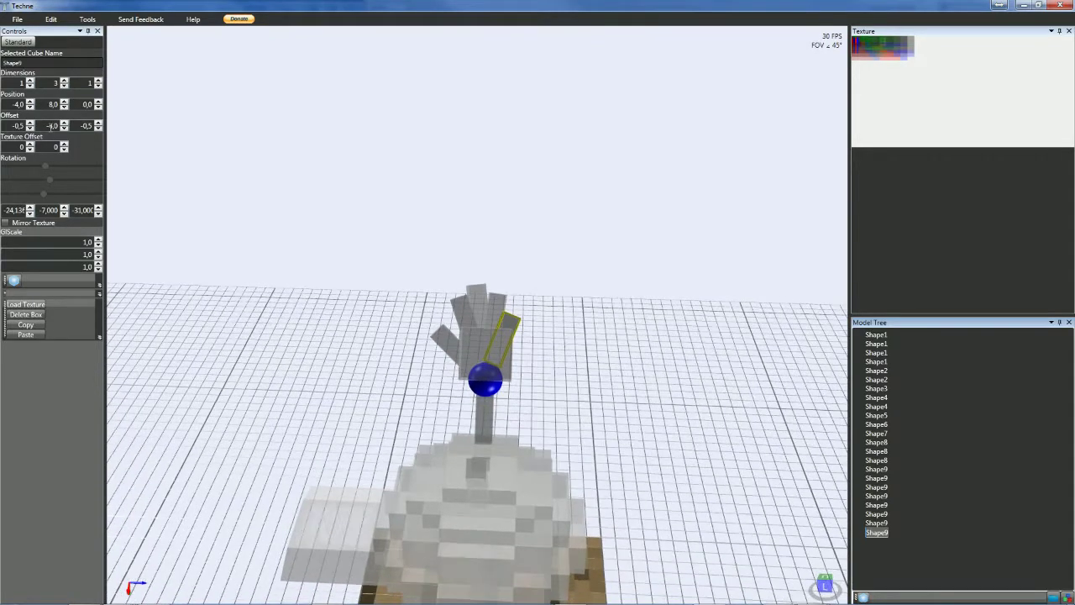
click(52, 125)
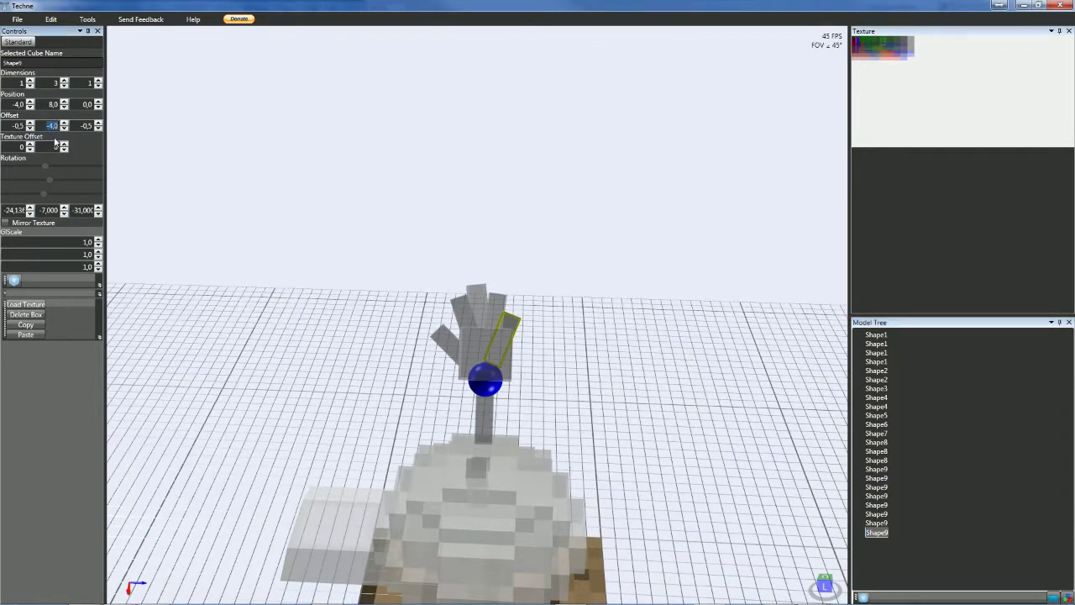
text(-4,5)
key(Tab)
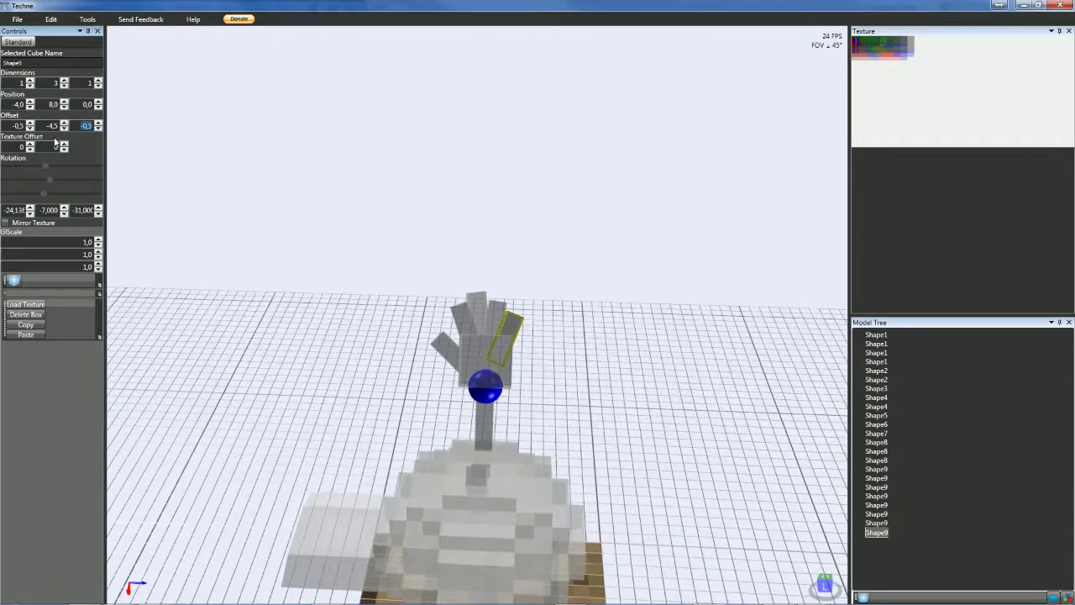
click(592, 353)
mouse_move(591, 354)
right_down()
mouse_move(578, 360)
mouse_move(591, 352)
right_up()
- Set the new outermost finger's Y rotation to -2, keeping its Z rotation at -31
click(512, 328)
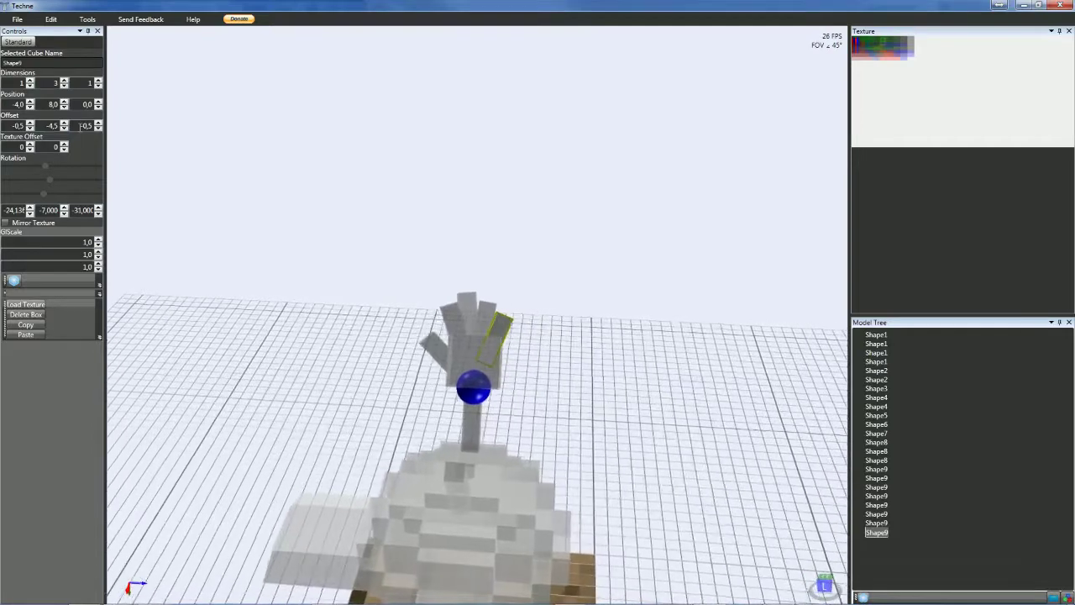
mouse_move(79, 207)
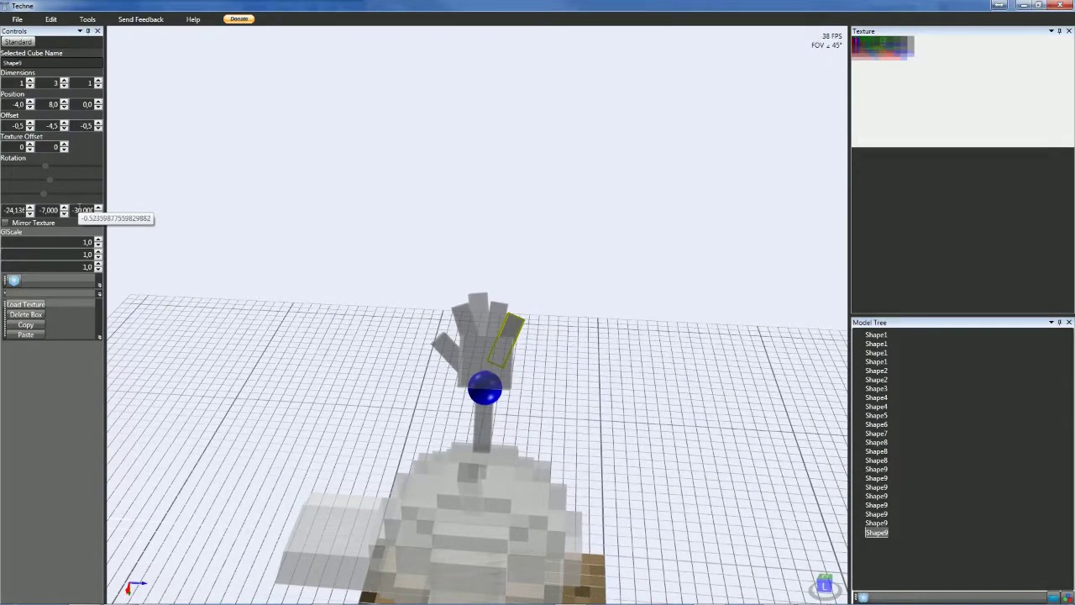
scroll(79, 207, down, 1)
scroll(45, 208, up, 2)
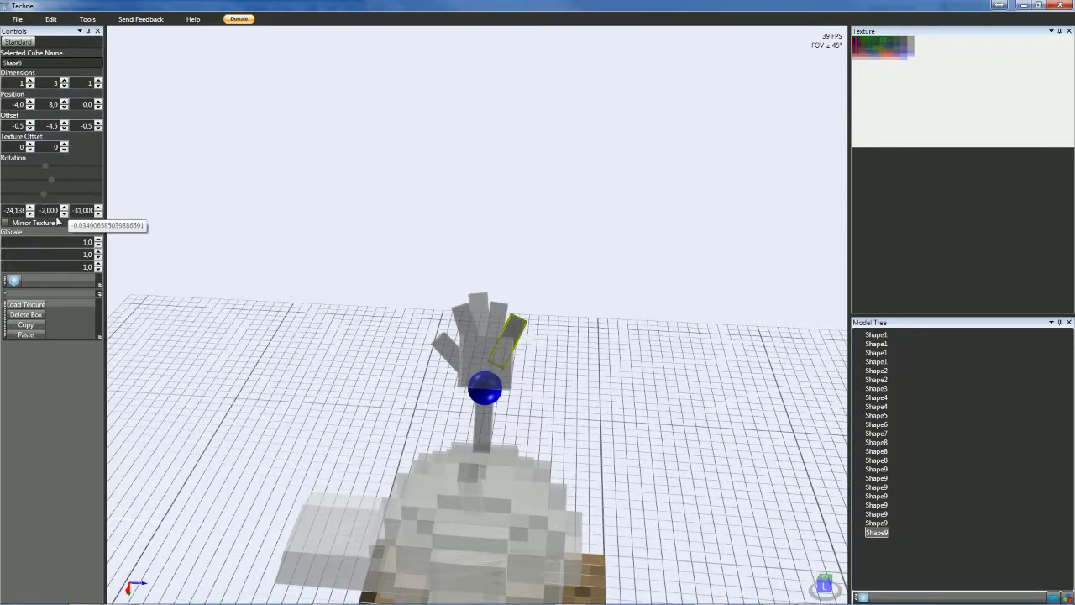
click(257, 372)
- Select the thumb, all four fingers and the palm together and duplicate the complete hand
middle_drag(239, 379, 238, 420)
mouse_move(285, 379)
middle_down()
mouse_move(320, 360)
mouse_move(283, 378)
mouse_move(297, 380)
middle_up()
click(458, 344)
scroll(458, 345, up, 2)
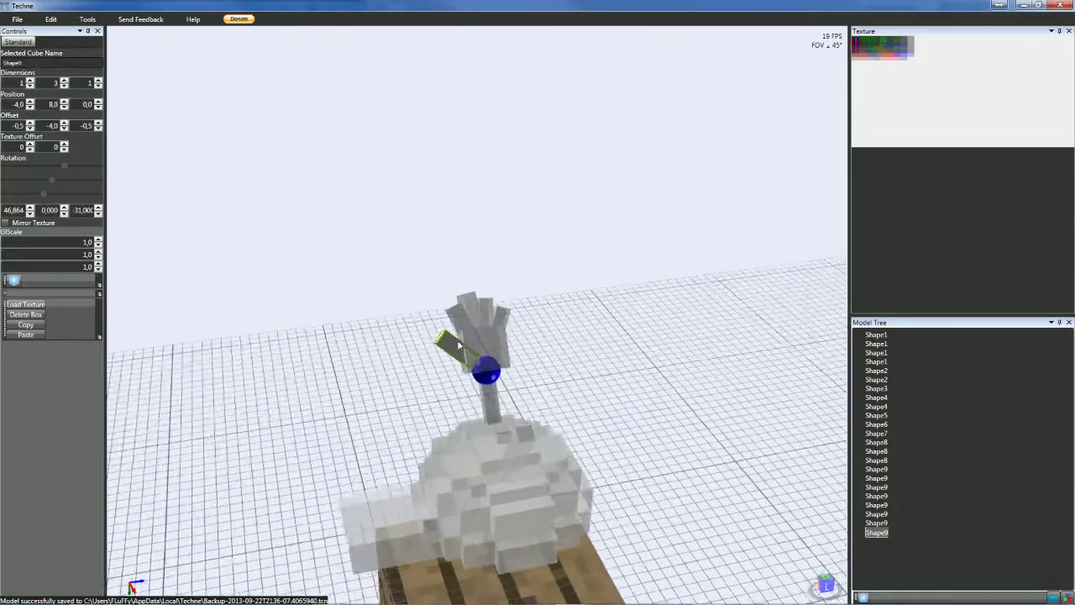
ctrl+click(450, 313)
ctrl+click(472, 300)
ctrl+click(507, 333)
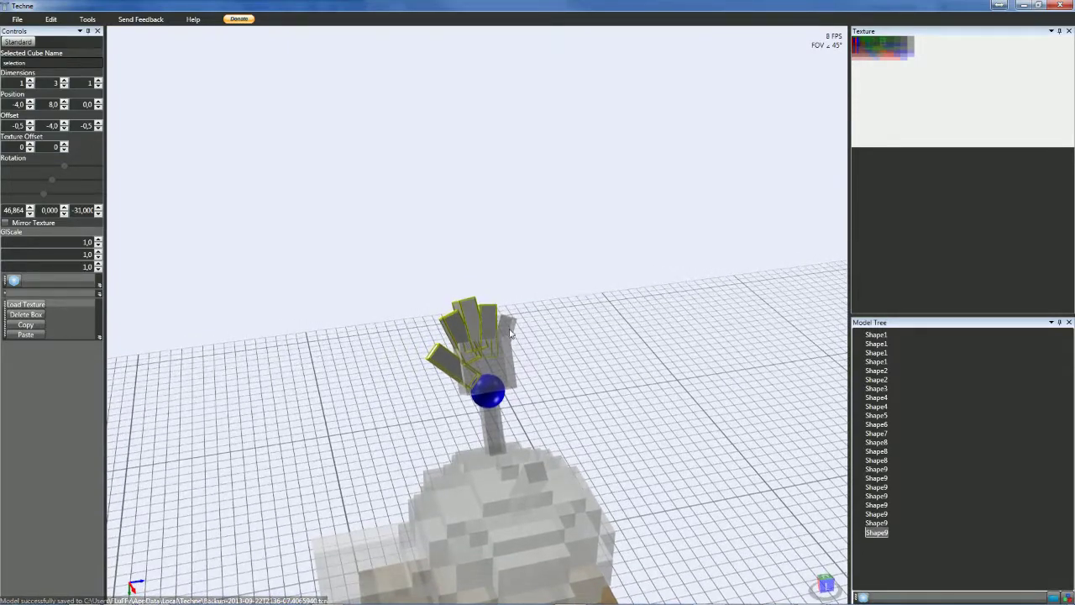
ctrl+click(508, 351)
ctrl+click(506, 361)
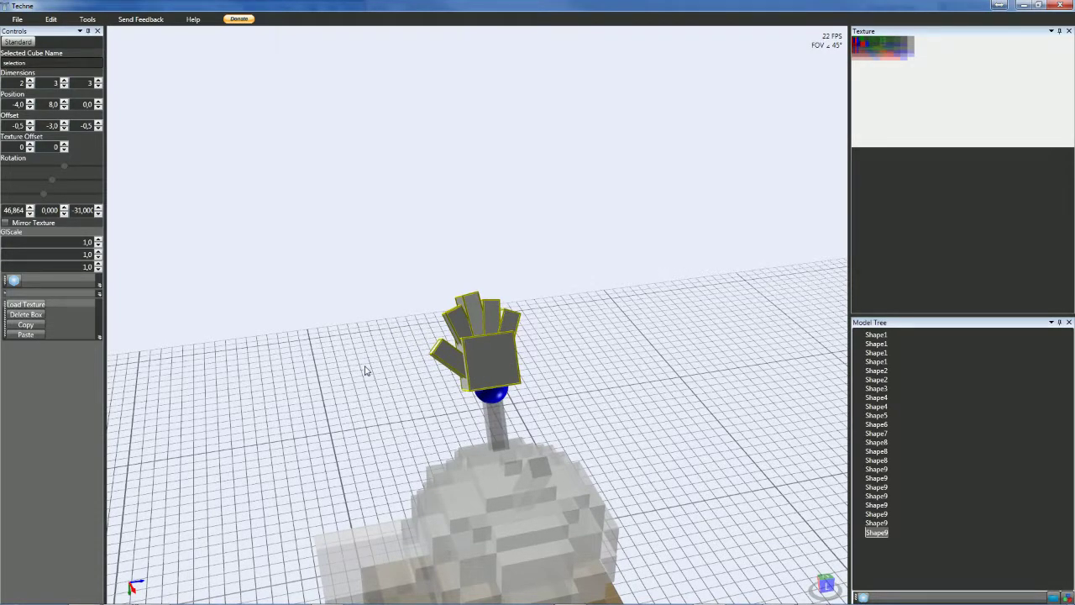
key(ctrl+v)
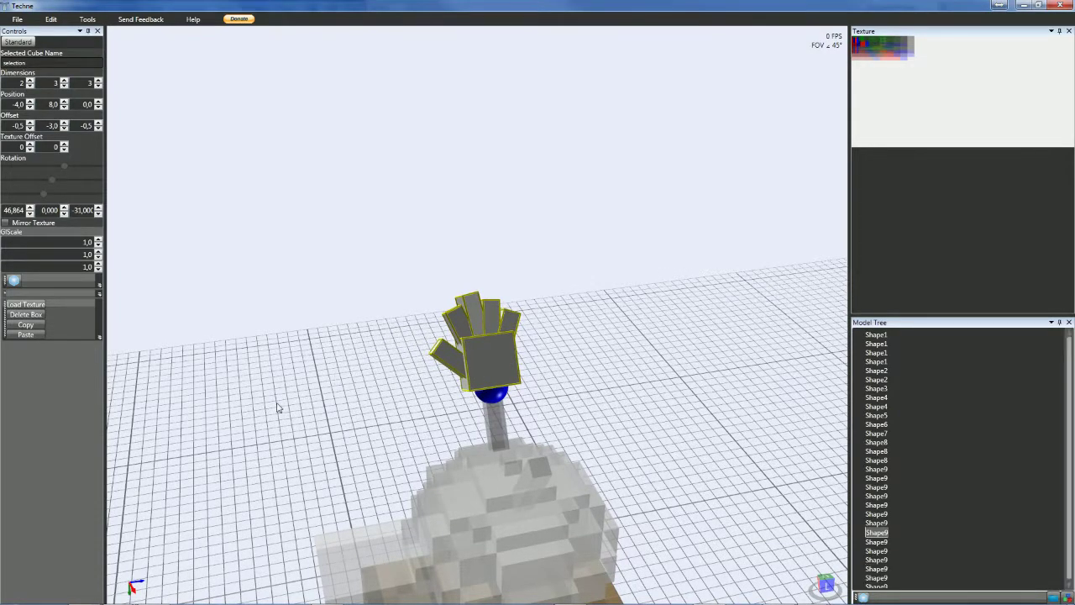
- Tilt the copied hand to match the opposite arm by setting its Z rotation to 31
right_drag(300, 395, 380, 373)
scroll(381, 373, down, 1)
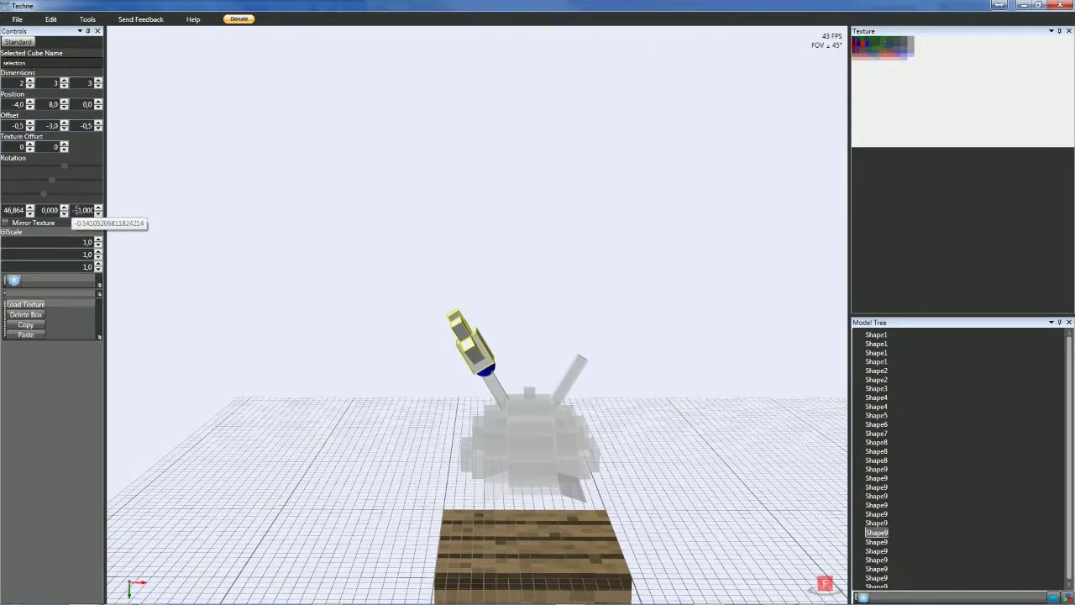
scroll(88, 210, down, 1)
scroll(87, 210, up, 5)
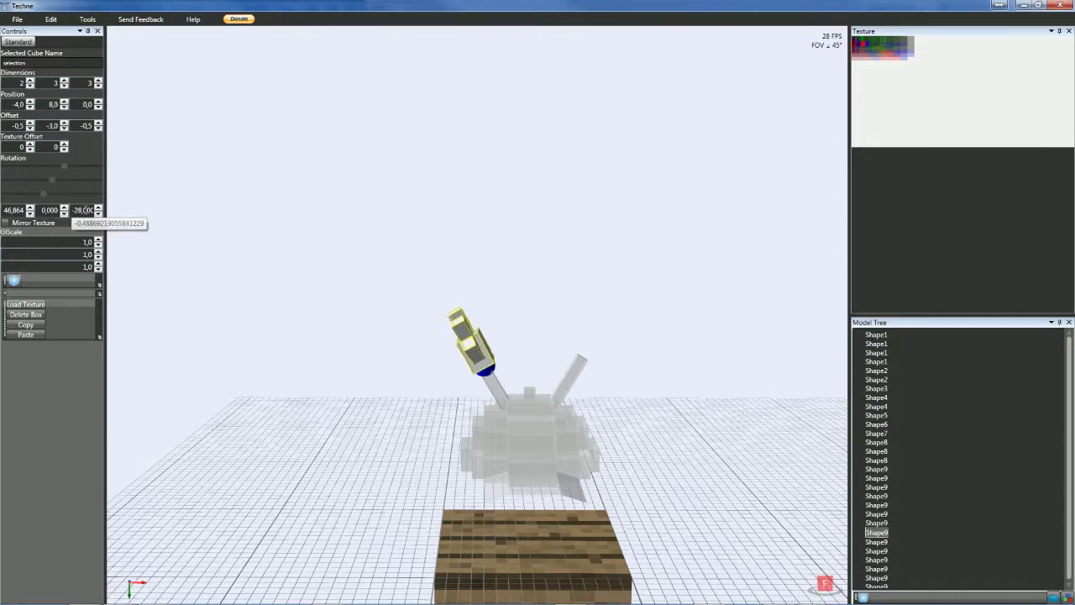
scroll(87, 210, up, 13)
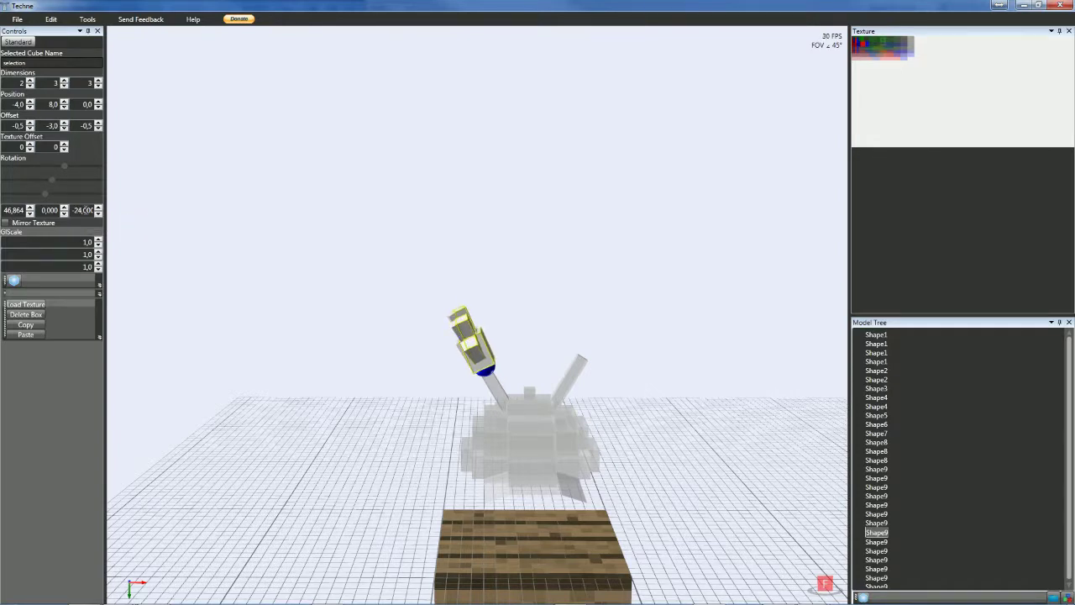
scroll(87, 210, up, 20)
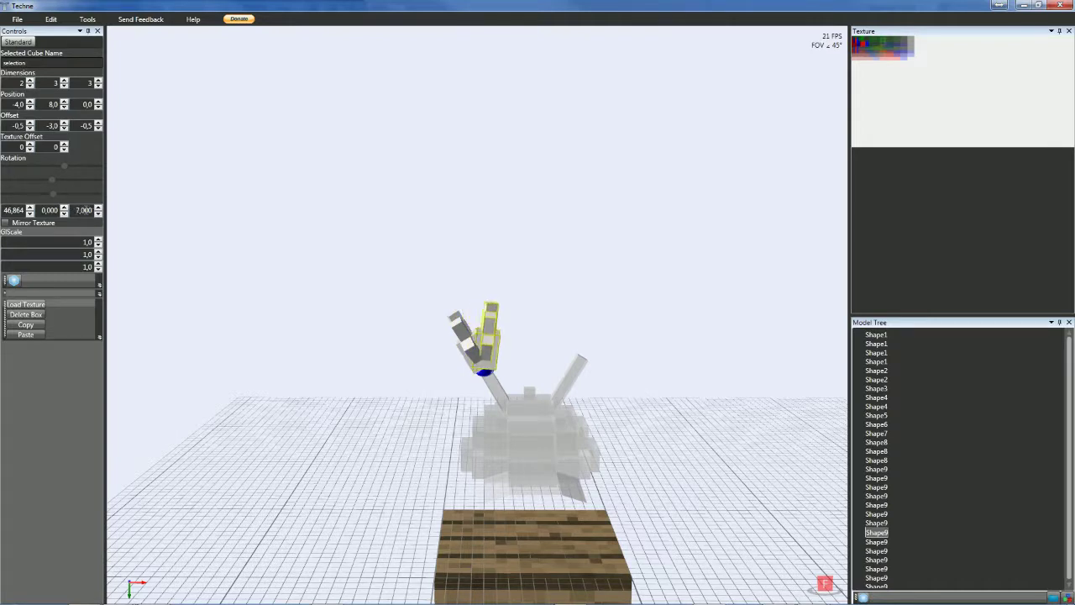
scroll(87, 210, up, 10)
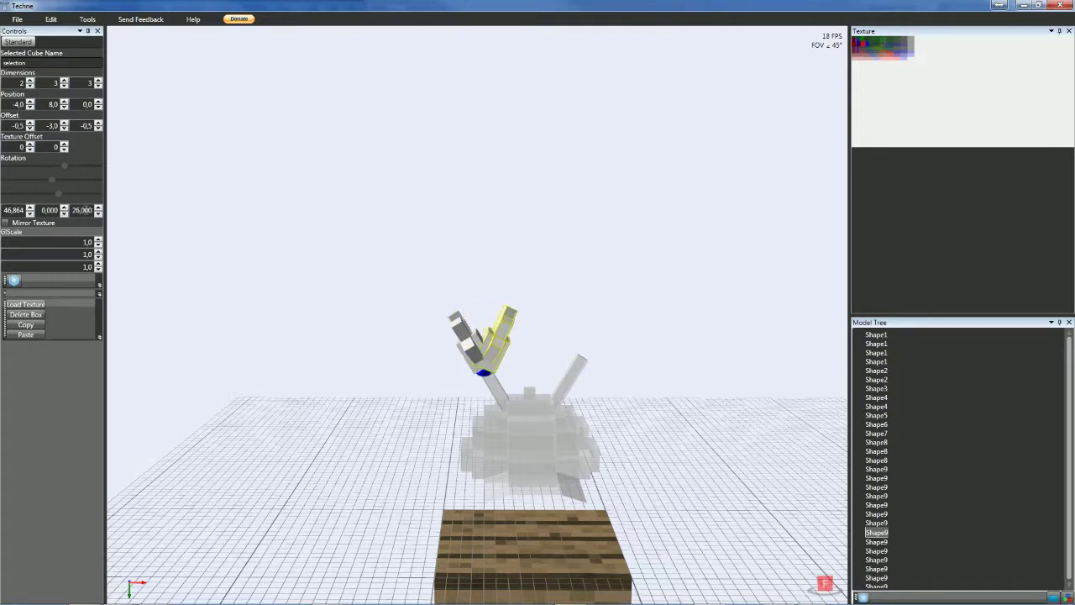
scroll(87, 210, up, 3)
scroll(87, 210, down, 1)
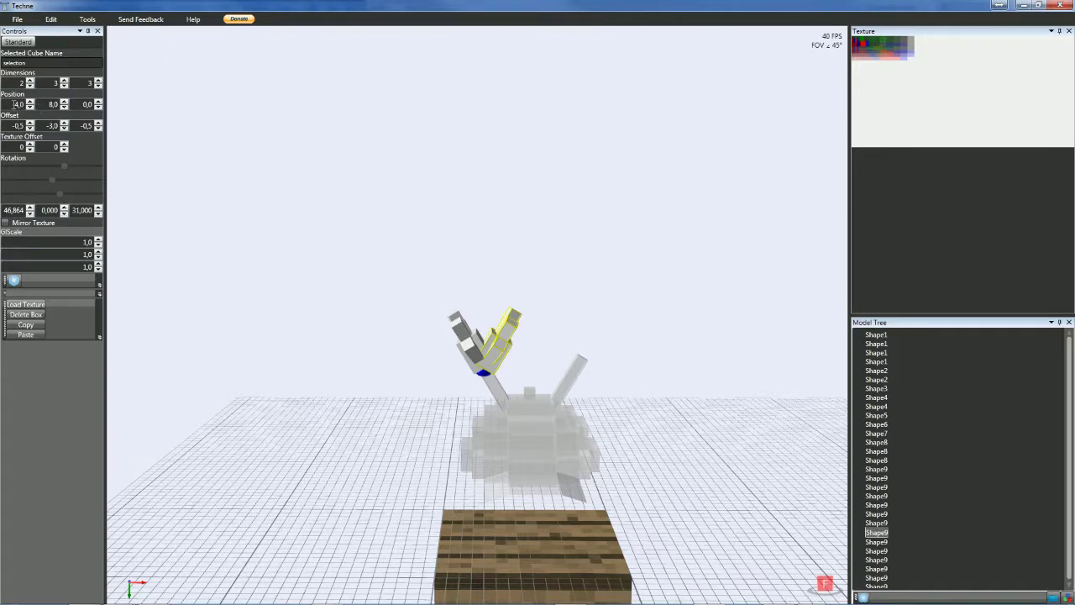
- Move the copied hand onto the opposite arm by setting its X position to 4
scroll(14, 104, down, 1)
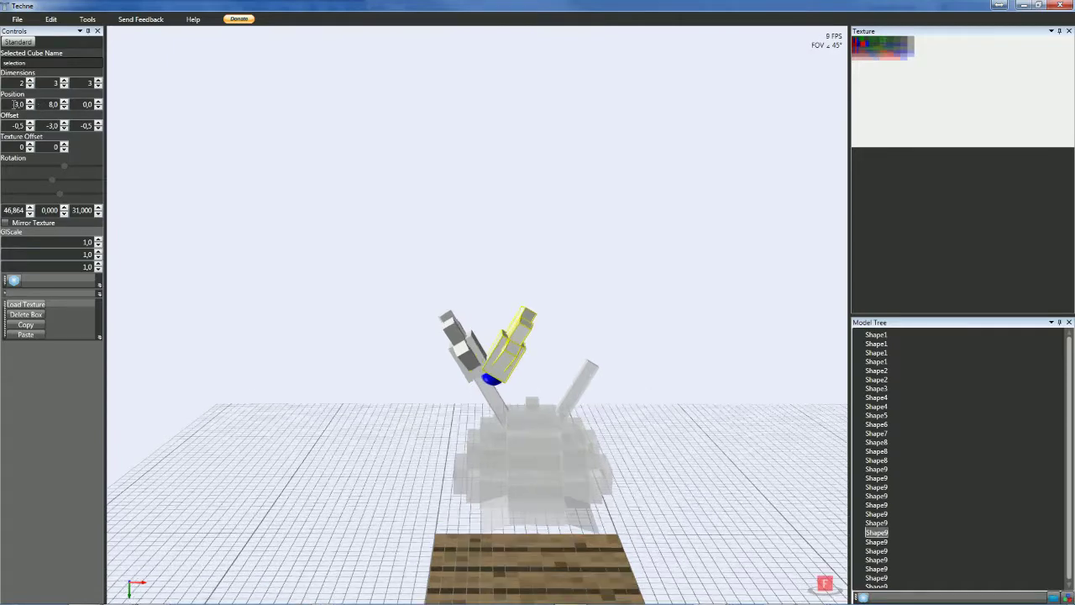
scroll(15, 104, down, 1)
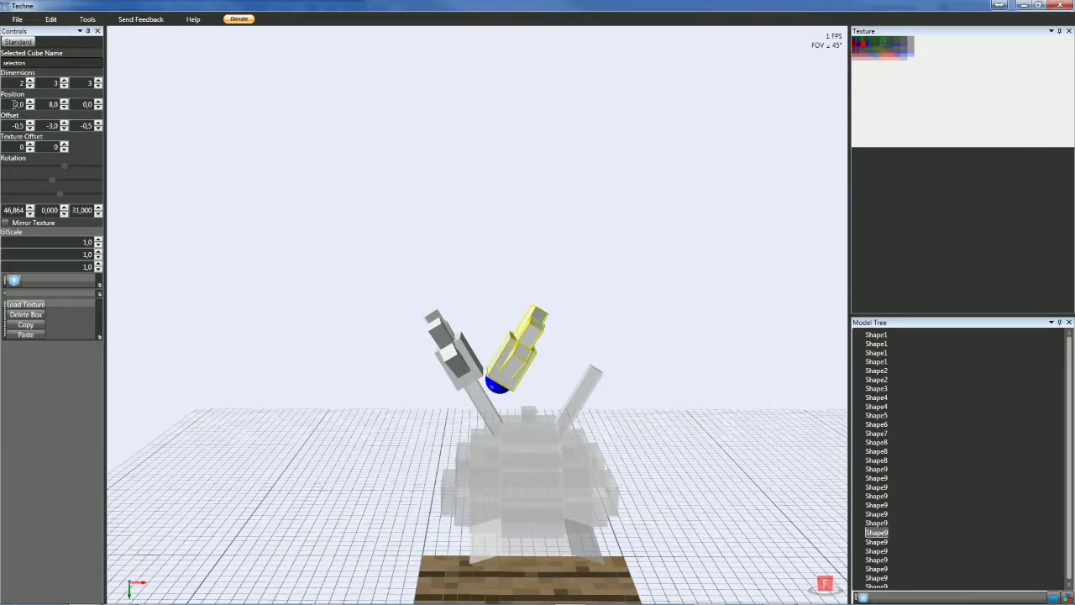
scroll(15, 104, down, 2)
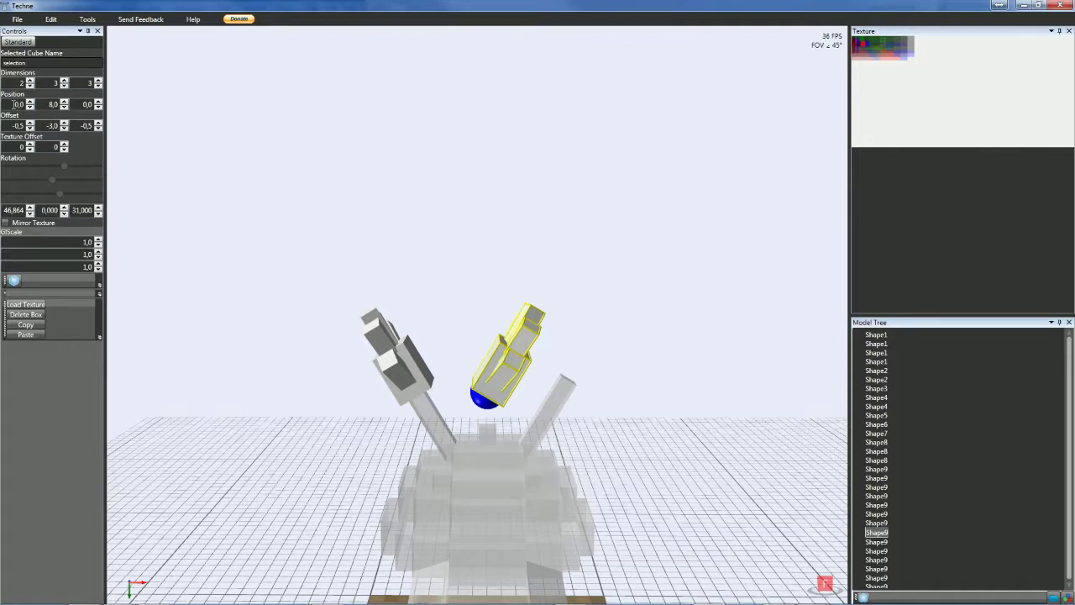
scroll(15, 104, up, 2)
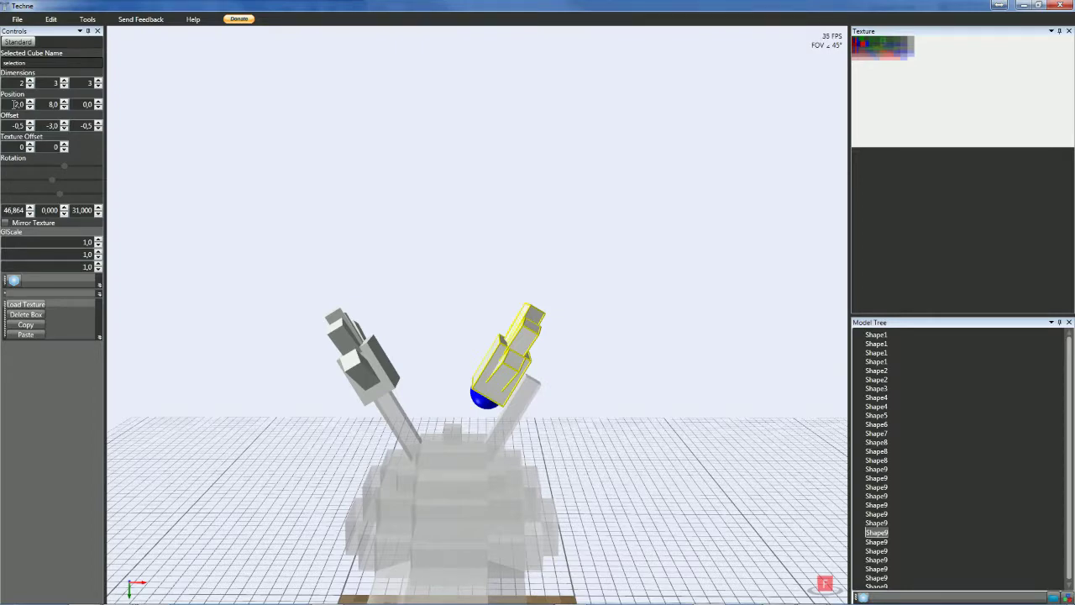
scroll(15, 104, up, 1)
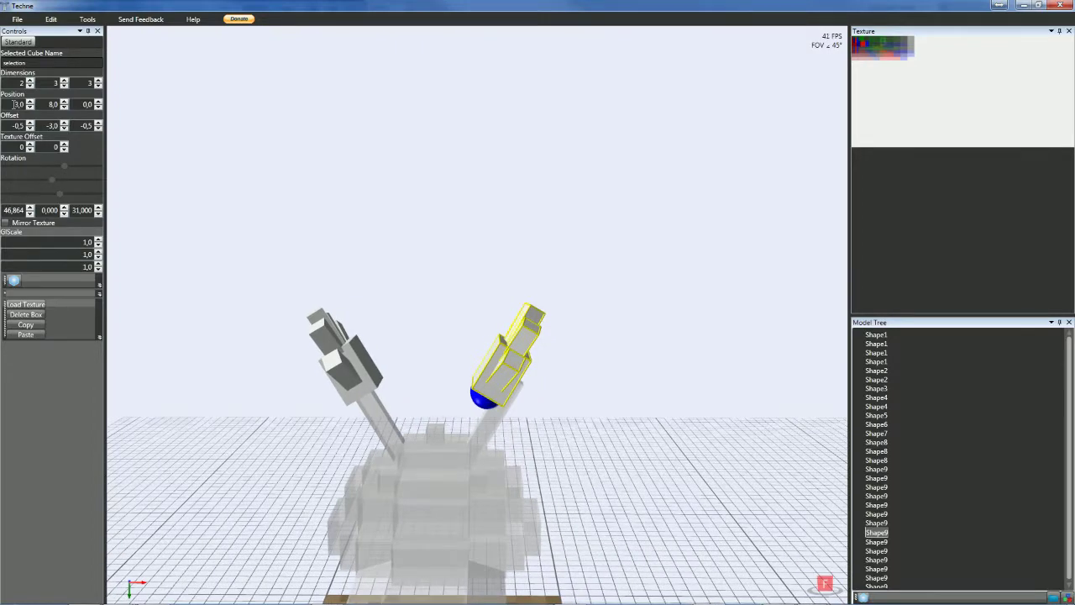
scroll(14, 104, up, 1)
right_drag(127, 335, 144, 349)
click(340, 268)
- Straighten the original hand's middle finger by setting its X rotation to 0
right_drag(445, 334, 479, 382)
click(459, 364)
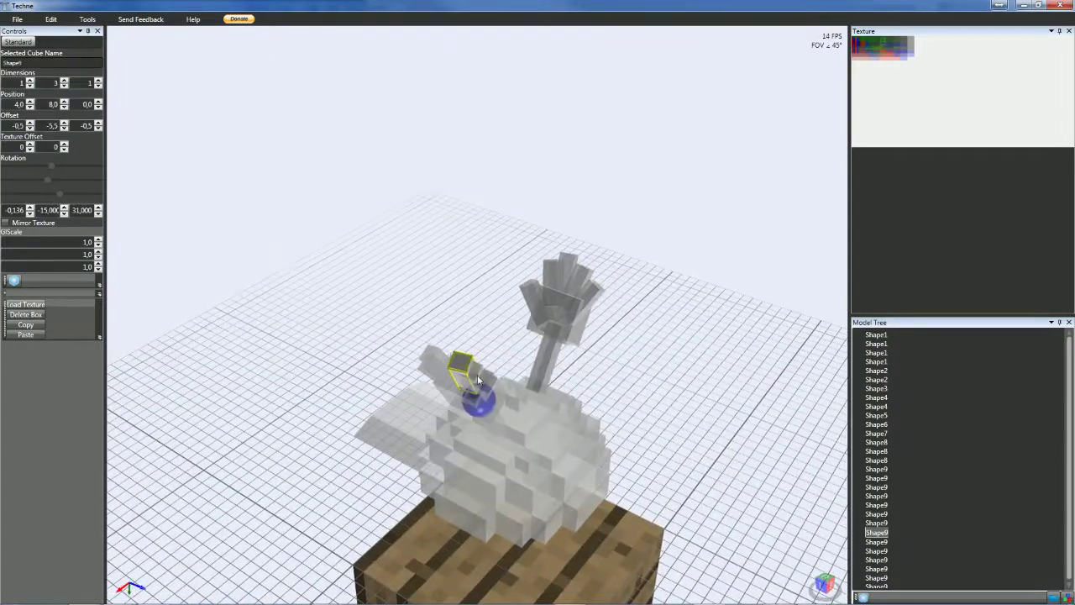
click(660, 370)
right_drag(647, 366, 488, 360)
right_drag(353, 371, 465, 454)
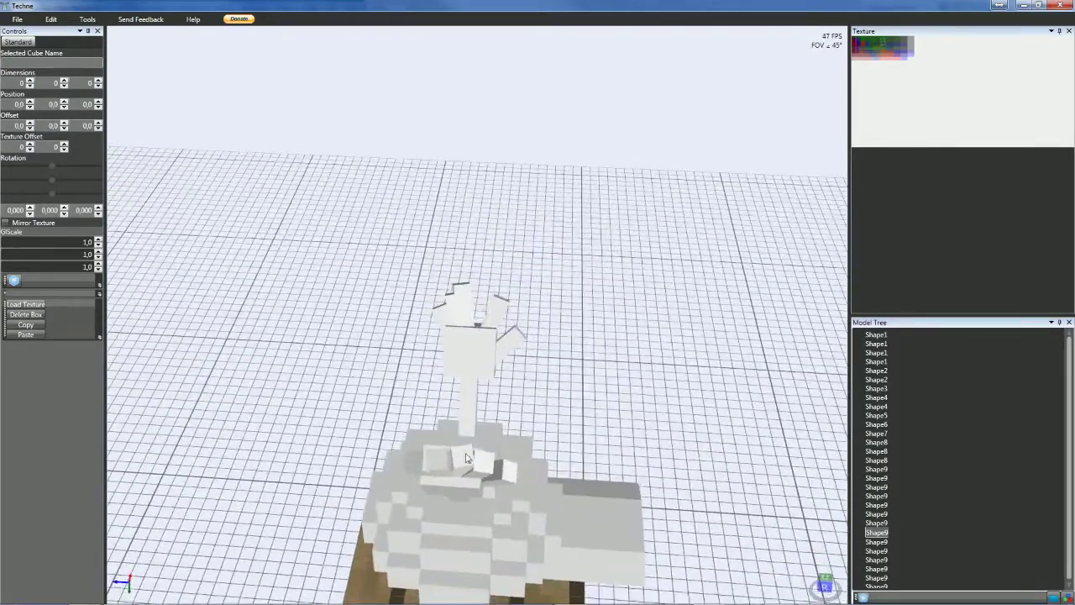
click(468, 458)
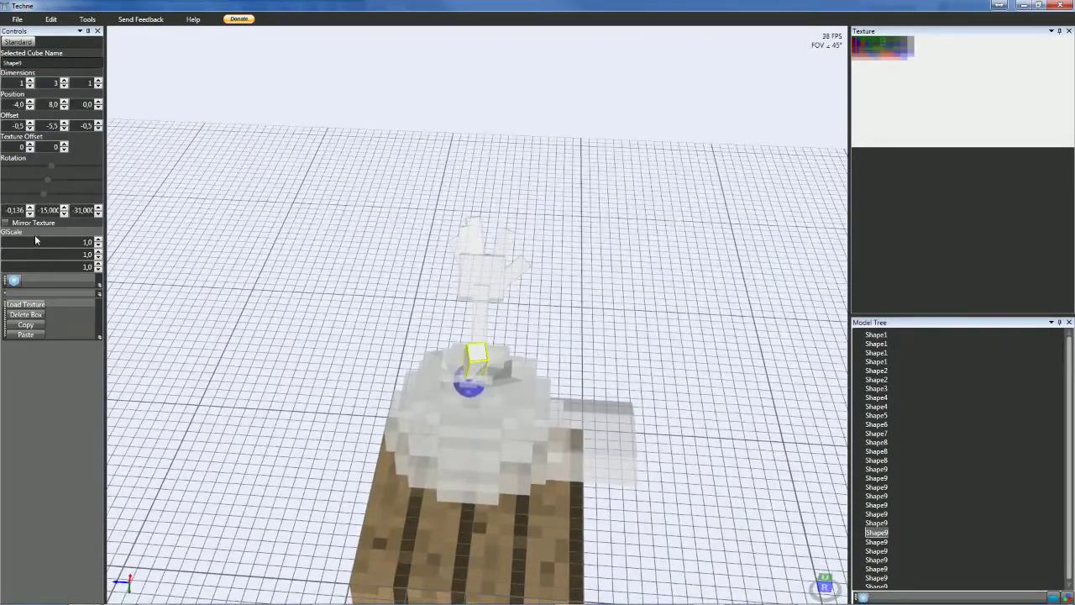
double_click(15, 210)
text(0)
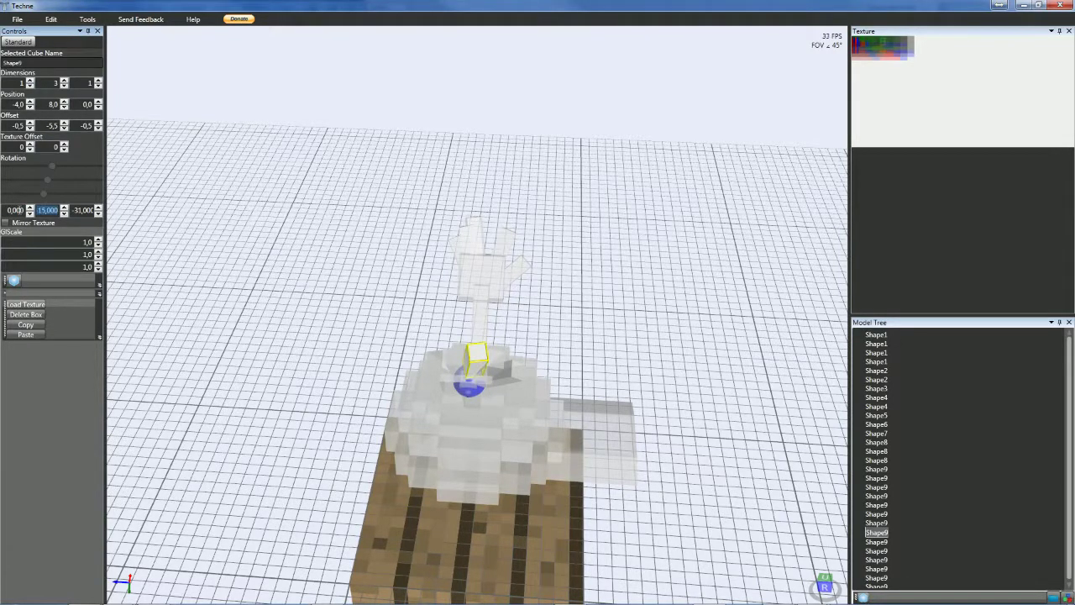
click(259, 306)
- Straighten the copied hand's middle finger by setting its X rotation to 8.864 and its Y rotation to 0
right_drag(250, 312, 388, 225)
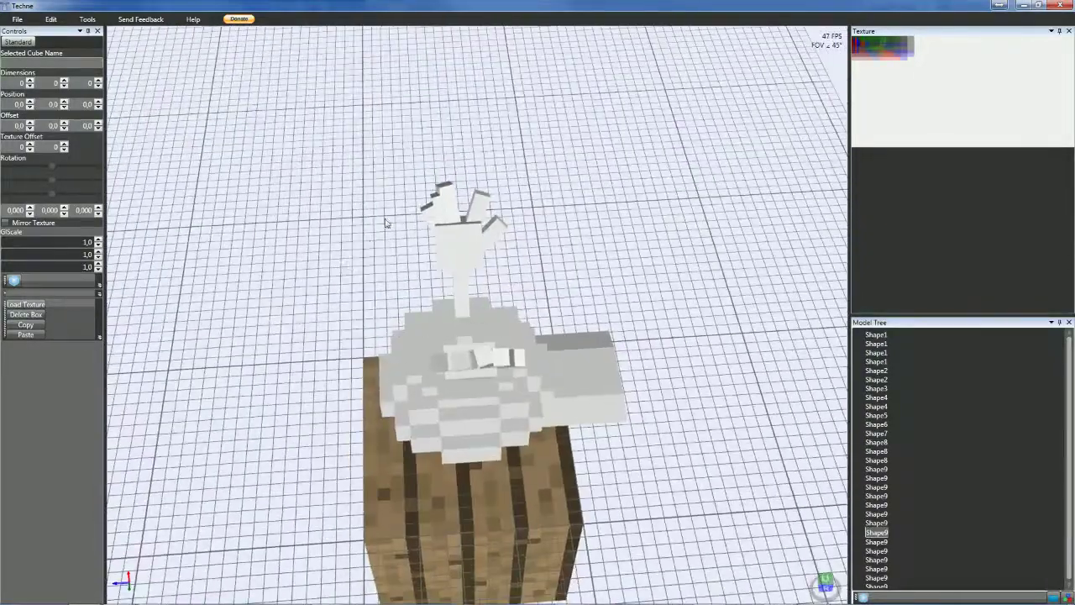
click(449, 208)
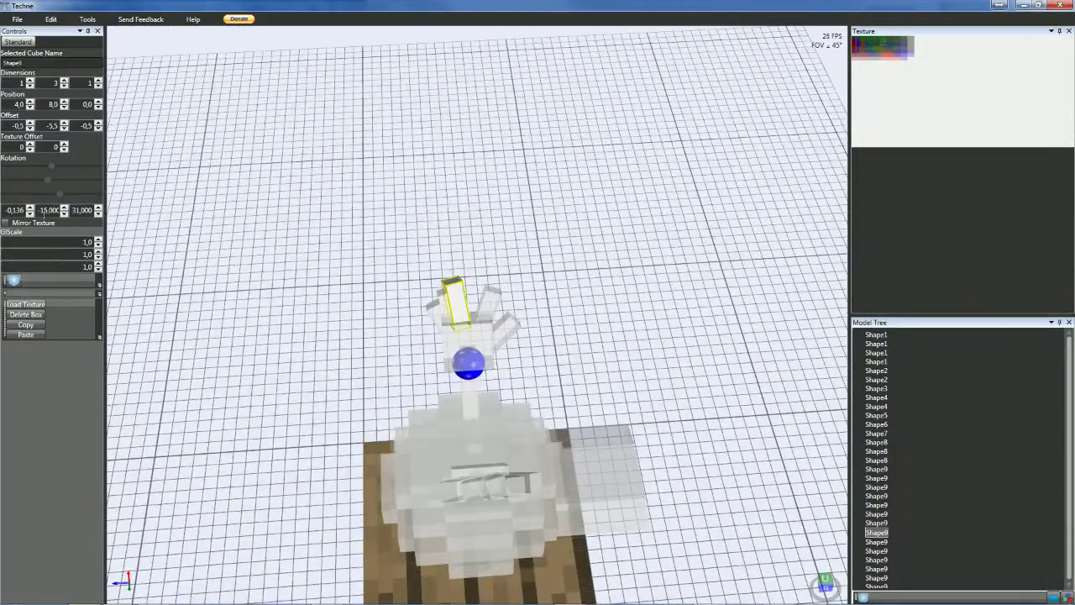
click(29, 207)
scroll(16, 208, up, 7)
click(30, 208)
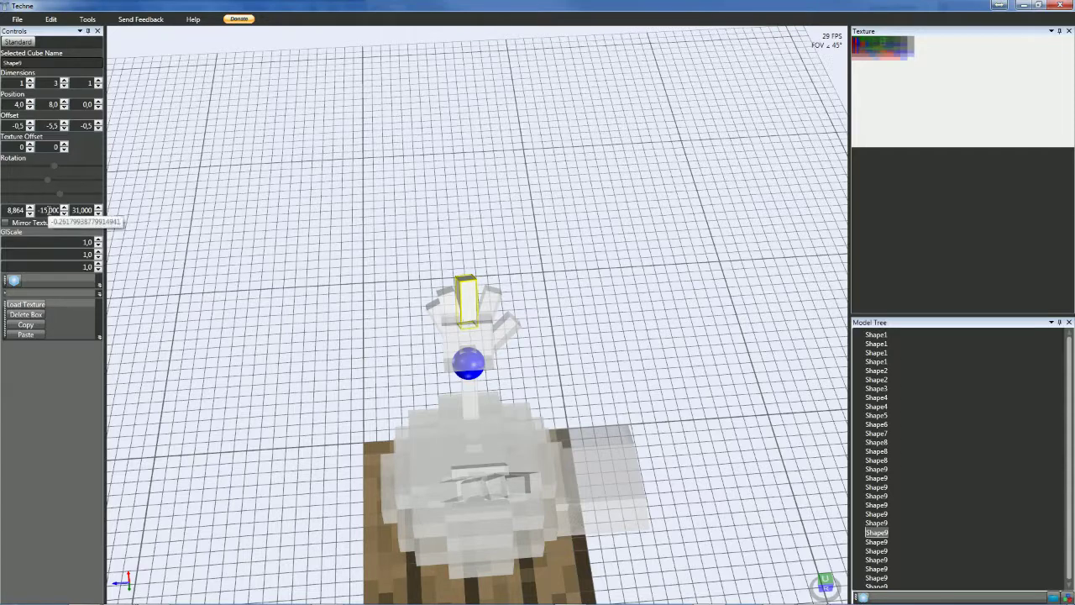
scroll(50, 210, up, 4)
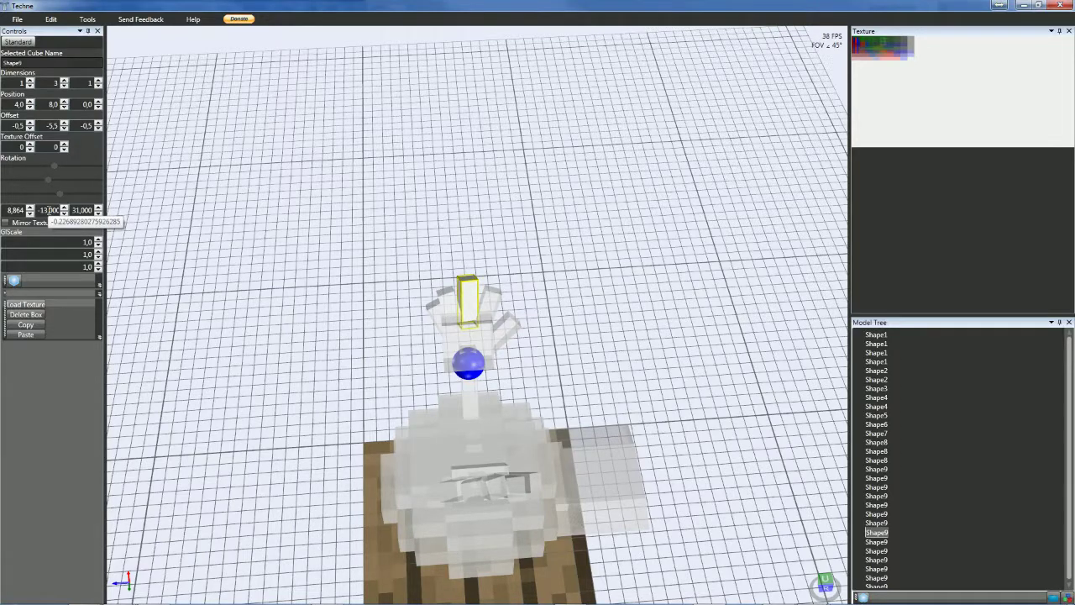
scroll(50, 210, up, 1)
double_click(51, 209)
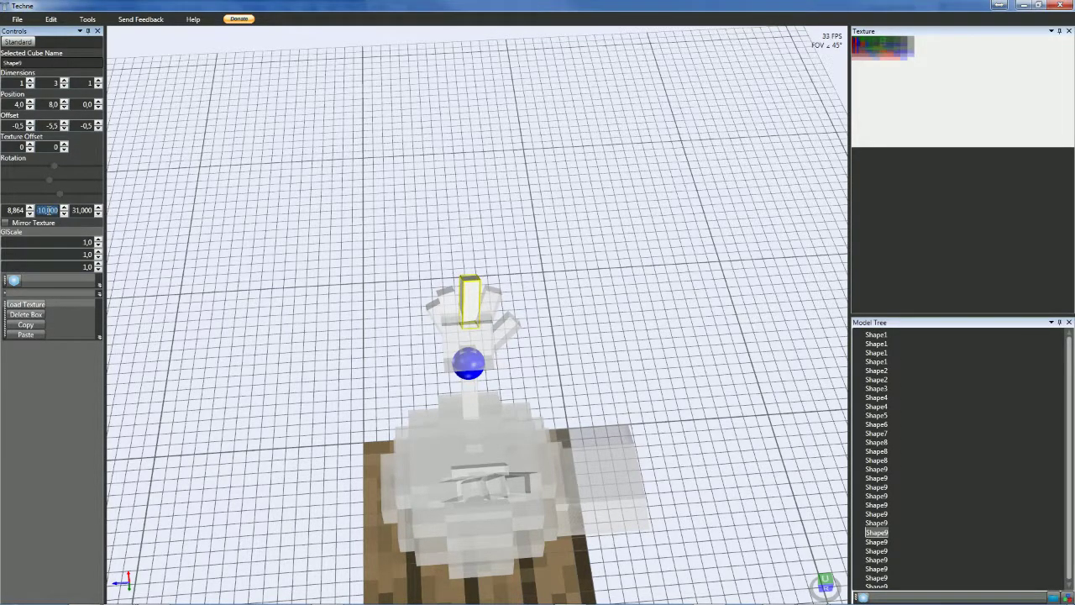
text(0)
key(Tab)
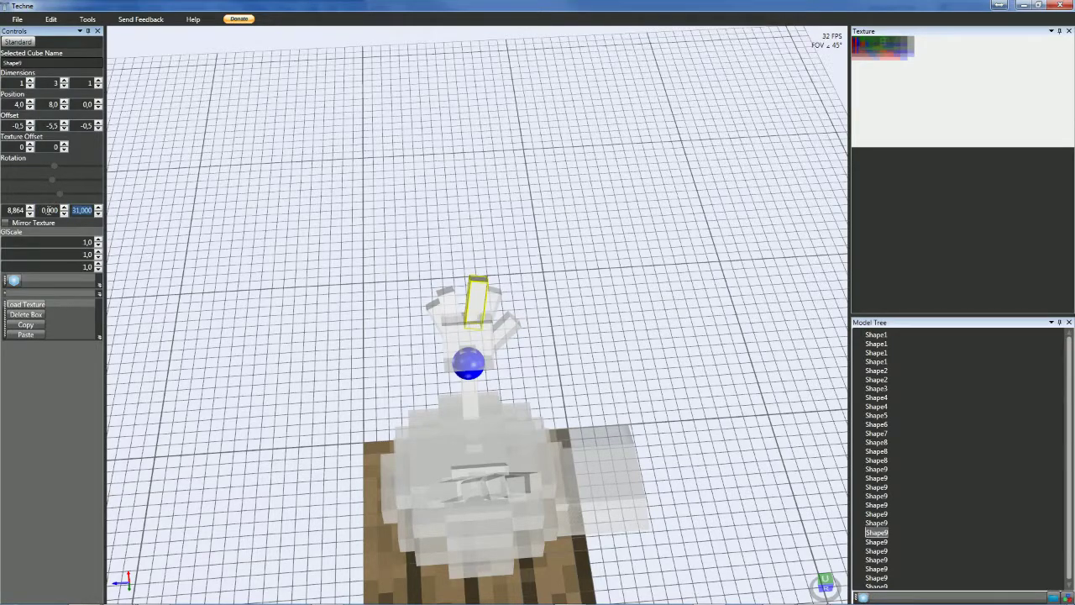
- Reduce the copied middle finger's X rotation to about 4 so it lines up with the hand
right_drag(235, 282, 143, 268)
scroll(11, 211, down, 5)
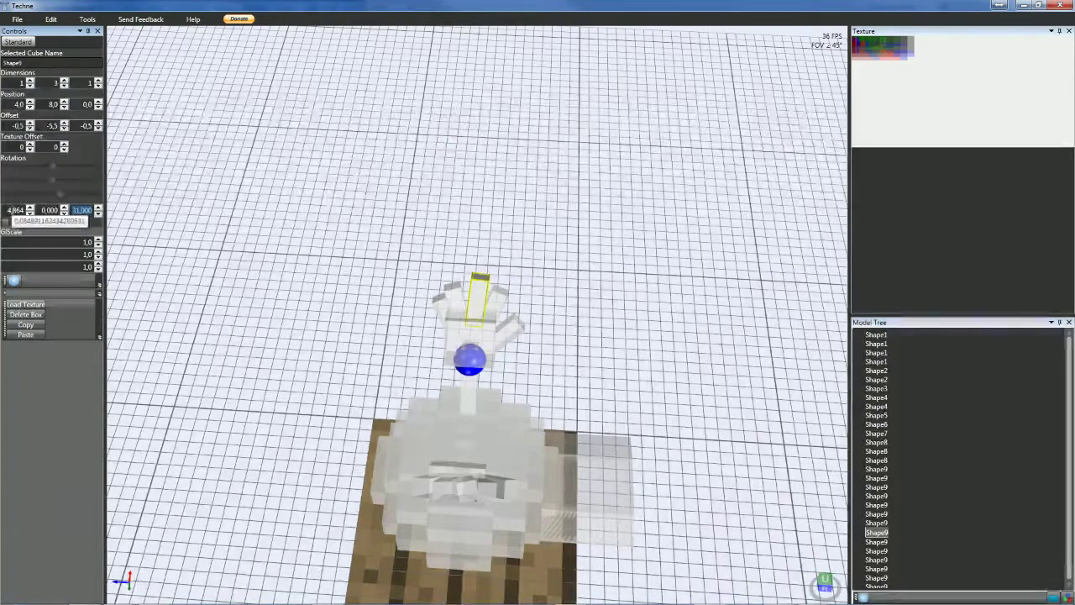
click(208, 229)
mouse_move(209, 229)
right_down()
mouse_move(208, 256)
mouse_move(213, 232)
right_up()
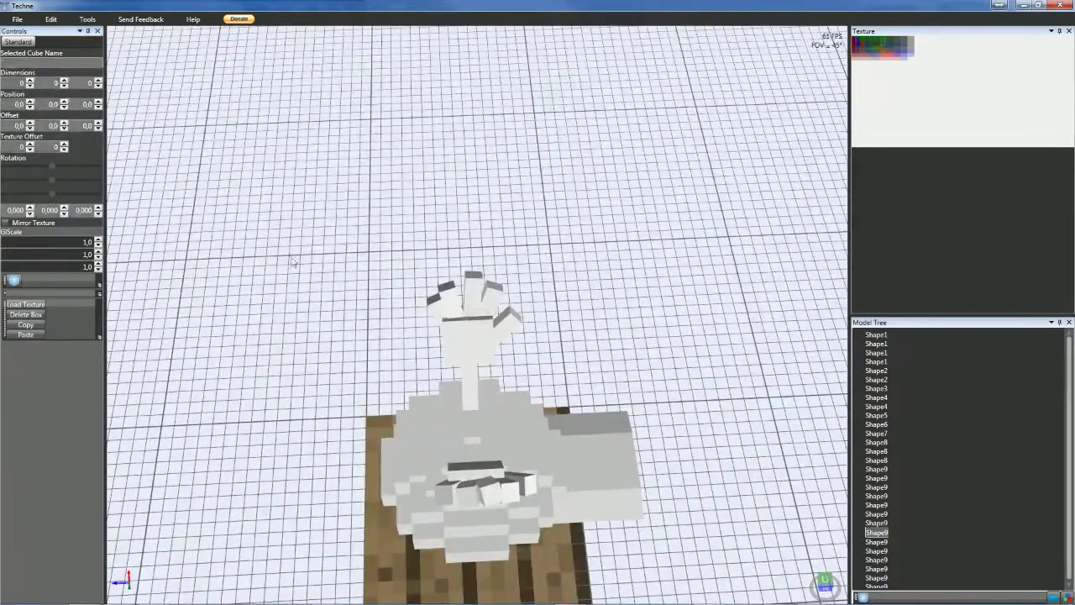
- Bring the copied finger beside the middle finger closer to it by raising its X rotation to about -5
click(455, 302)
right_drag(168, 273, 163, 261)
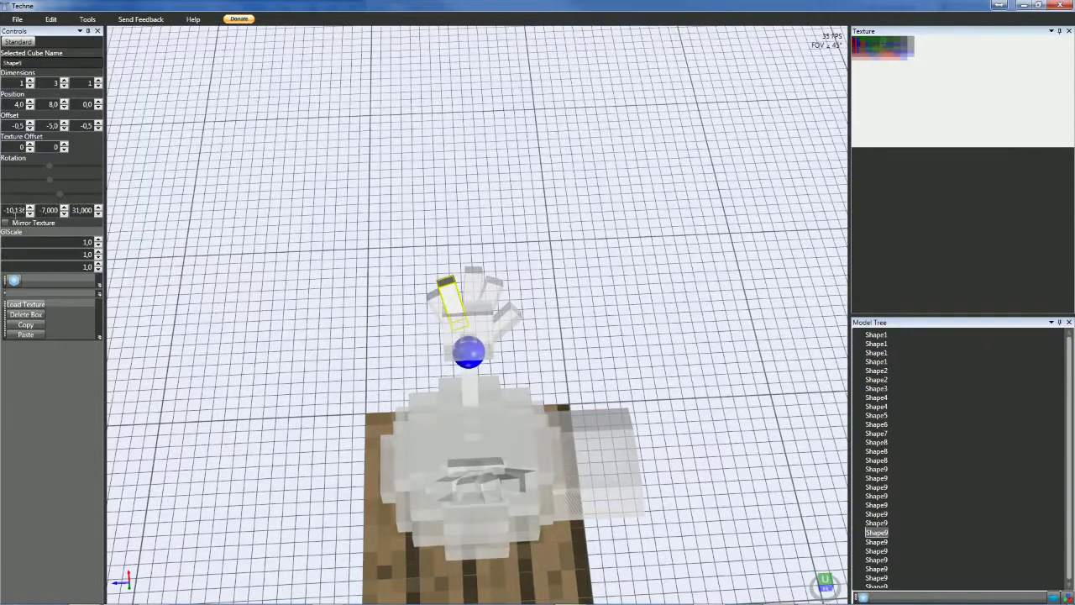
scroll(11, 210, up, 5)
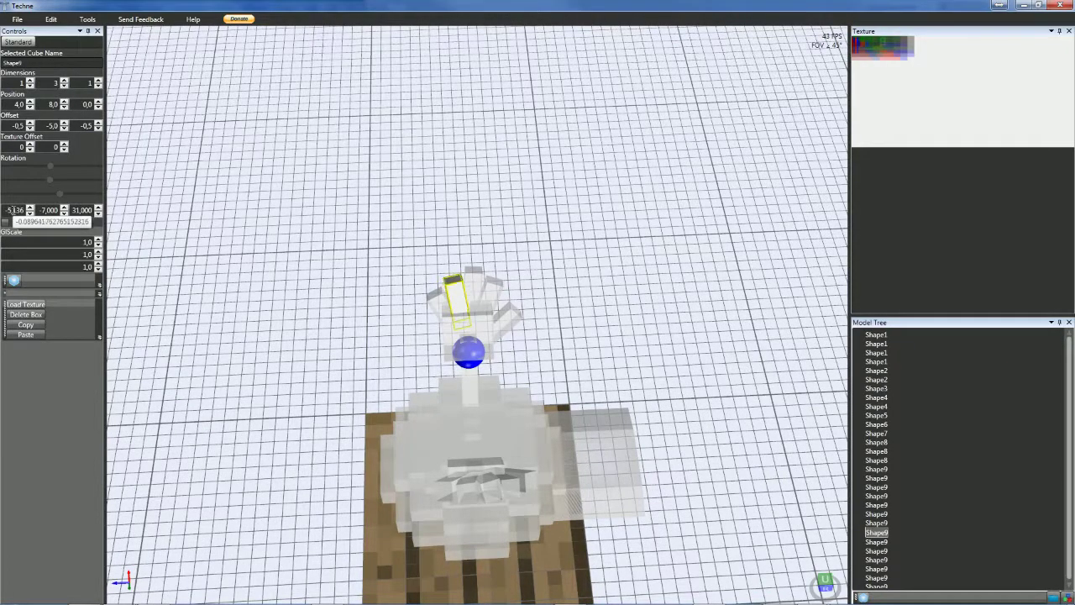
scroll(12, 210, up, 1)
click(283, 372)
- Add a new box above the creature with height 4, depth 0 and Y offset -4
mouse_move(283, 372)
right_down()
mouse_move(177, 362)
mouse_move(157, 281)
mouse_move(312, 343)
mouse_move(458, 321)
mouse_move(447, 367)
mouse_move(583, 304)
mouse_move(635, 331)
mouse_move(648, 361)
mouse_move(618, 377)
mouse_move(580, 361)
mouse_move(571, 305)
mouse_move(586, 293)
right_up()
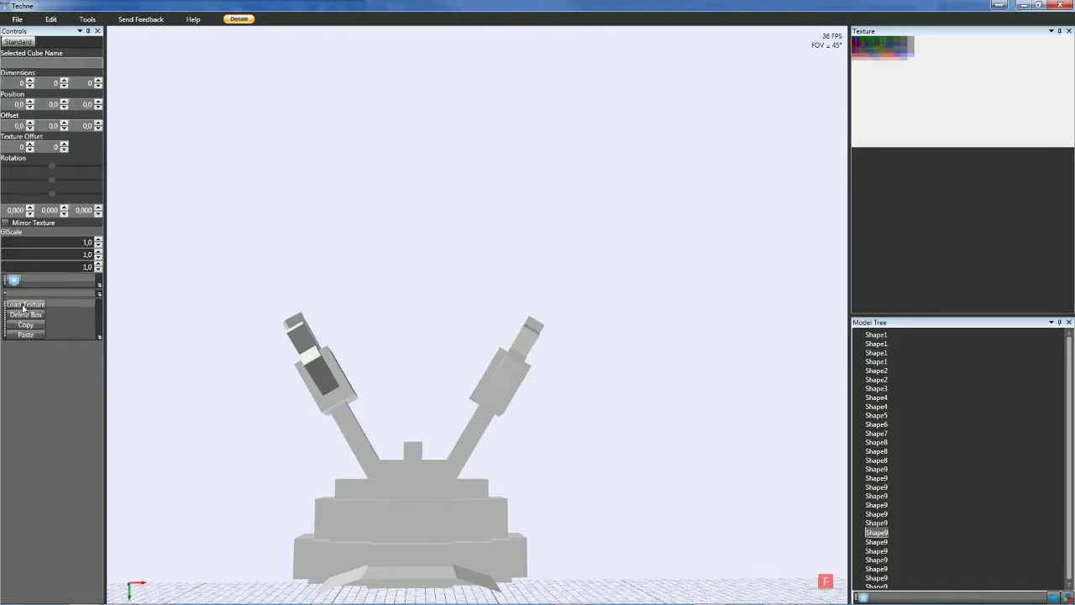
click(14, 280)
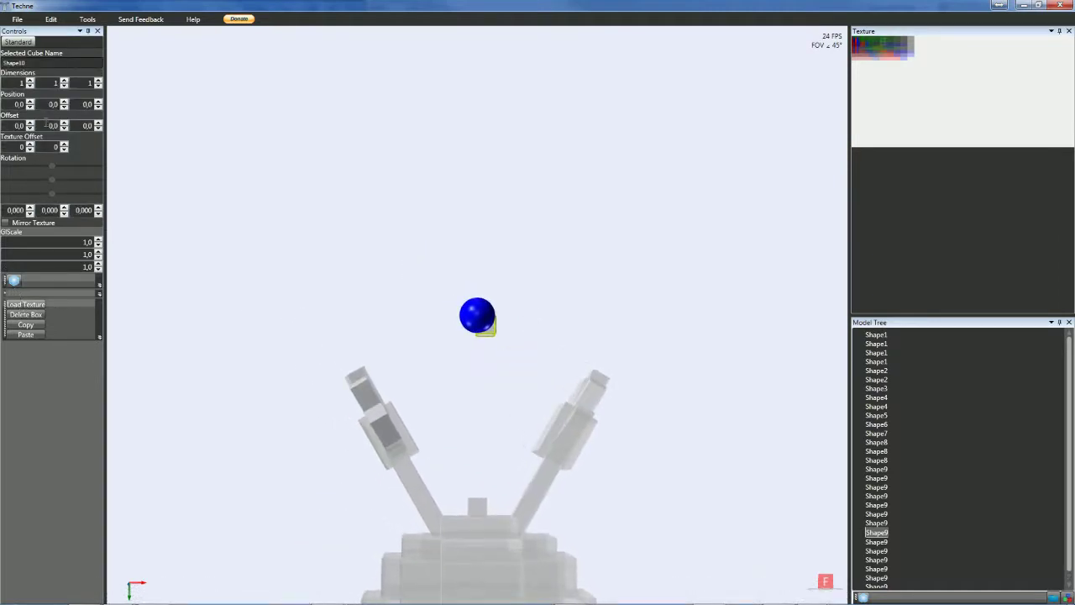
right_drag(316, 138, 338, 159)
click(47, 82)
scroll(47, 81, up, 2)
scroll(47, 81, up, 1)
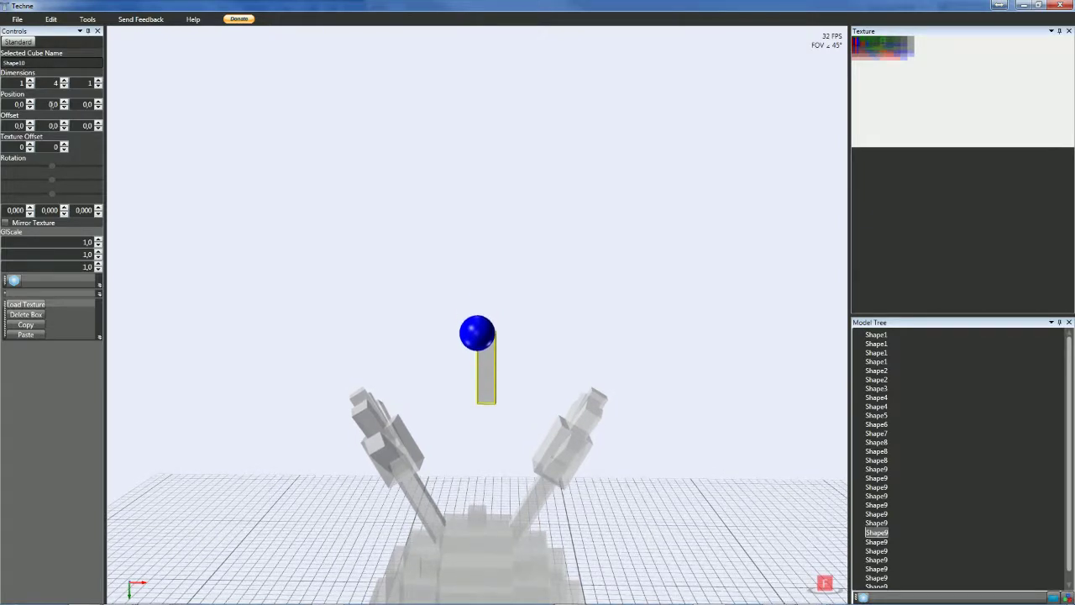
scroll(42, 126, down, 4)
right_drag(320, 220, 224, 229)
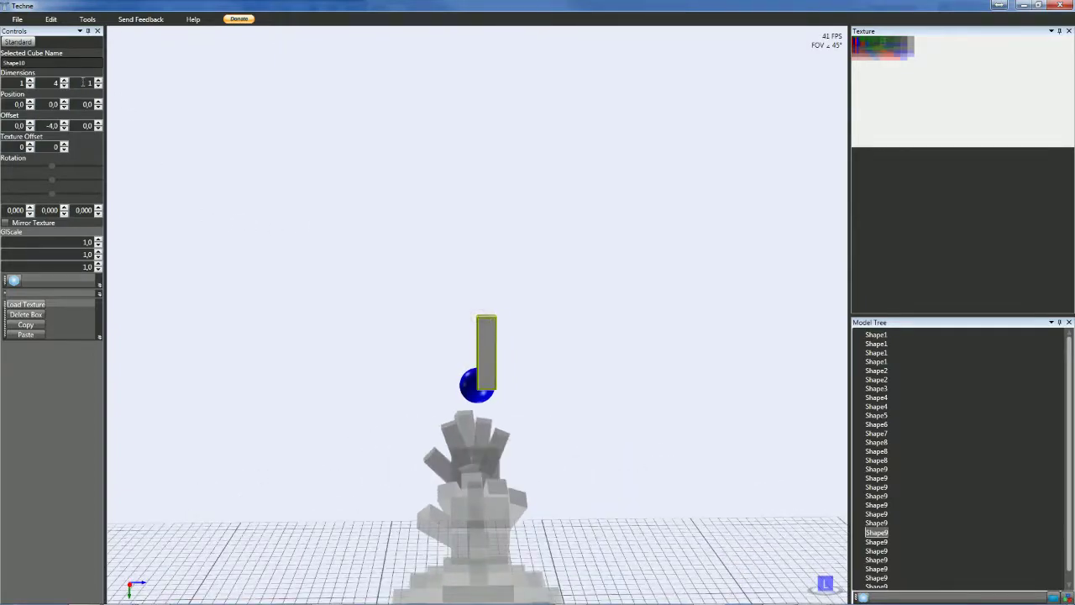
scroll(82, 81, down, 1)
- Stretch the new flat box into a long strip by setting its width to 64
right_drag(137, 181, 270, 194)
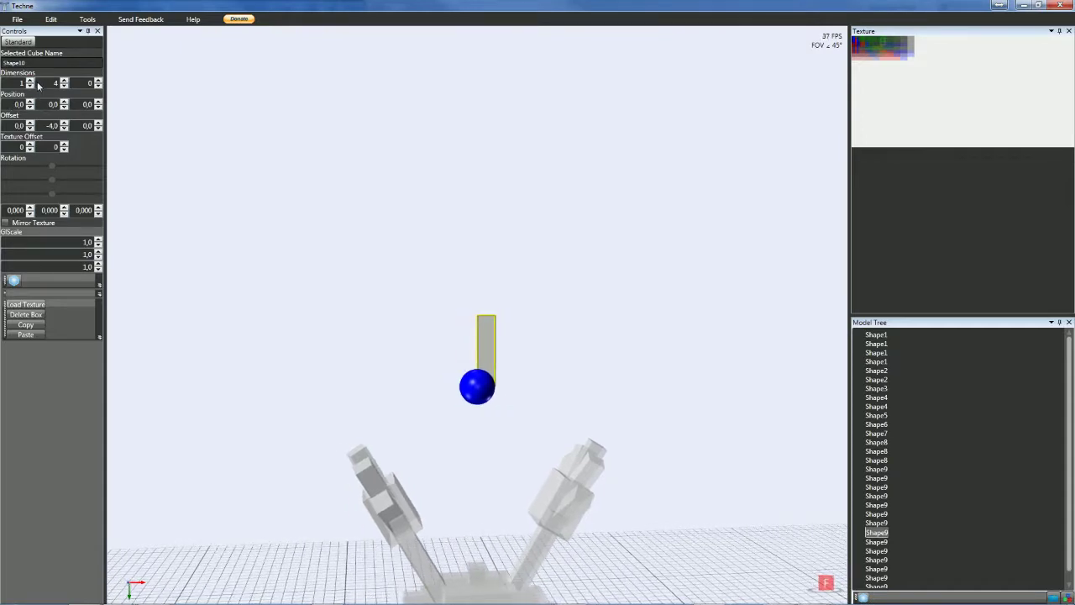
scroll(16, 82, up, 16)
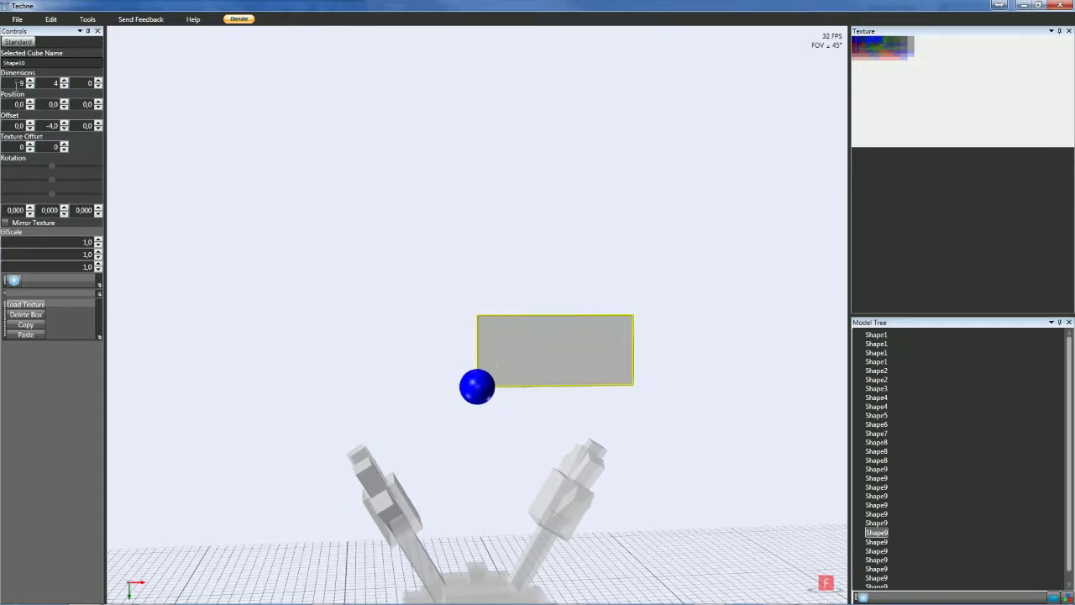
scroll(16, 82, up, 14)
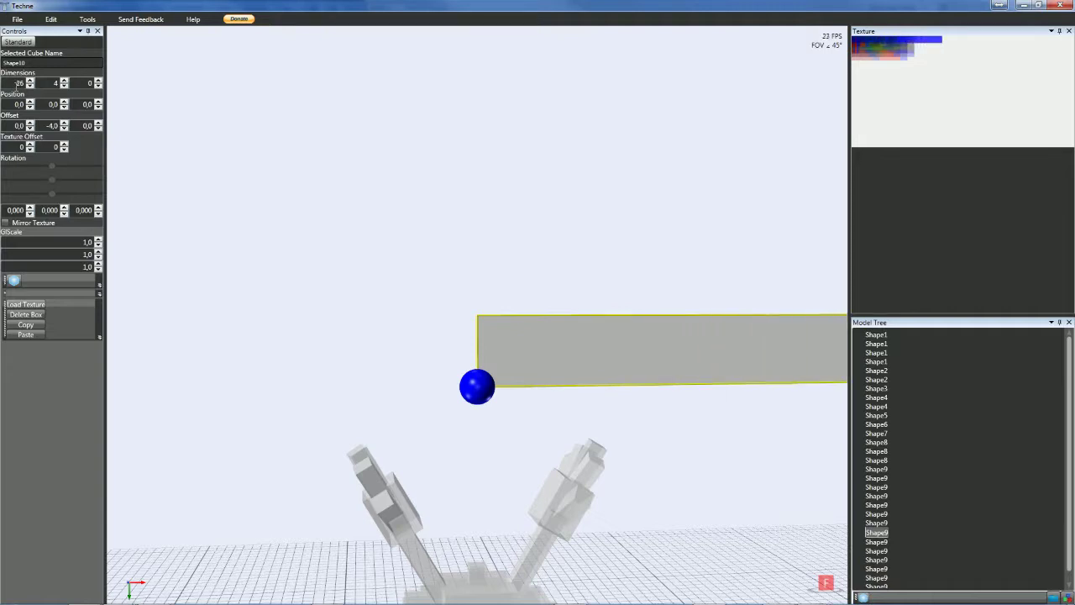
scroll(16, 84, up, 7)
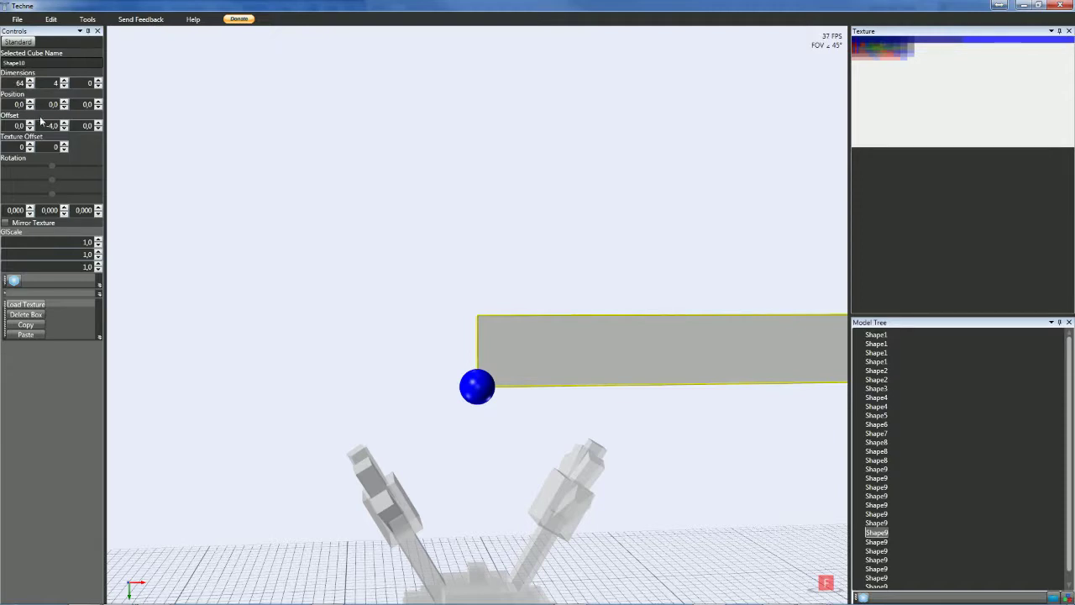
- Center the long strip over the creature by setting its X offset to -32
scroll(52, 125, down, 4)
double_click(19, 125)
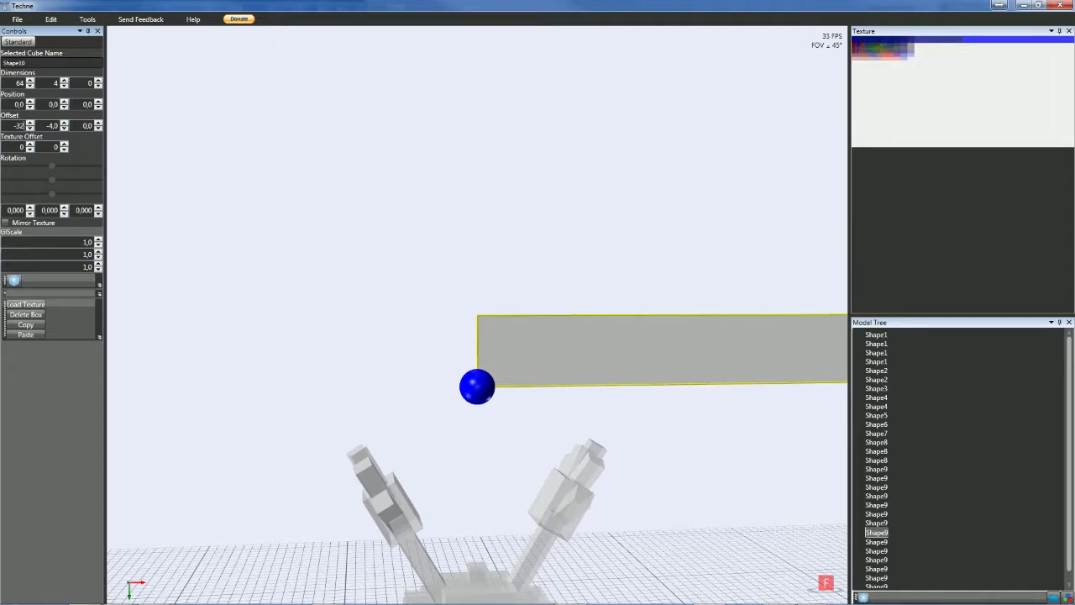
key(Tab)
scroll(456, 367, down, 3)
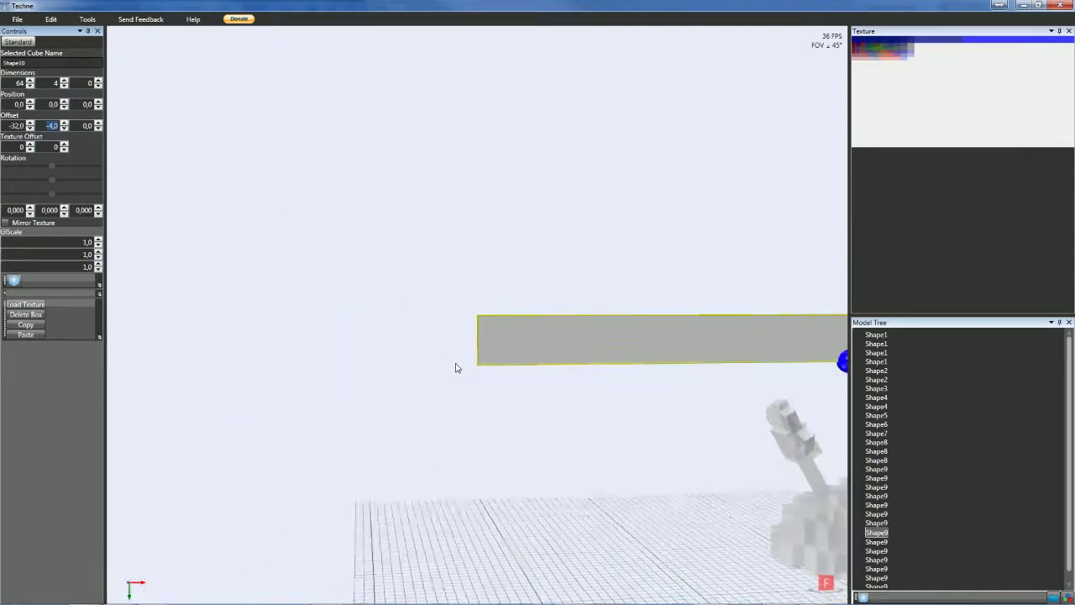
right_drag(471, 381, 551, 415)
click(593, 424)
scroll(612, 424, down, 3)
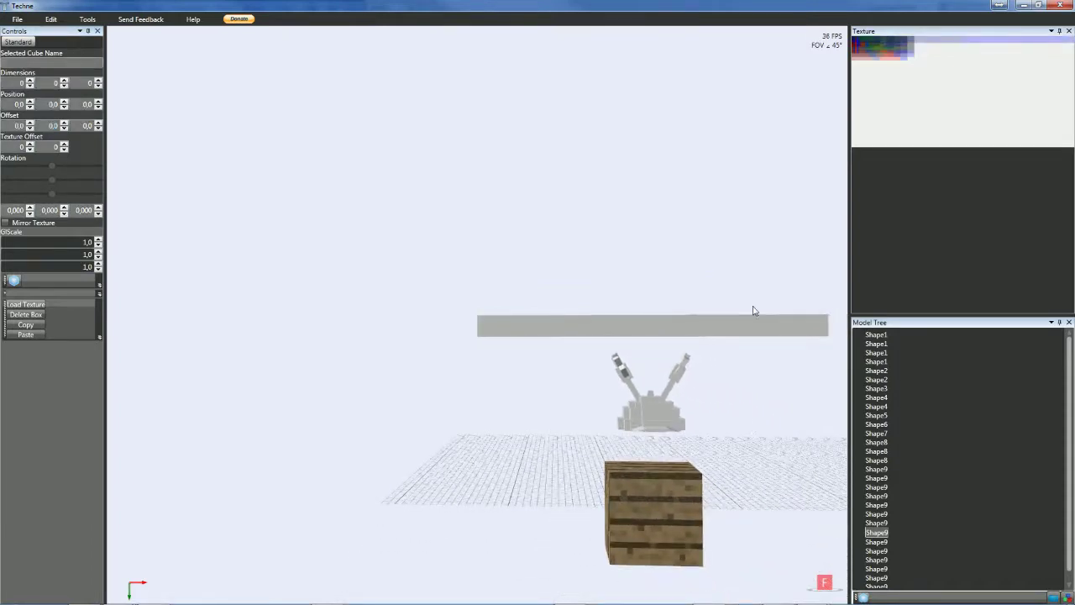
- Enlarge the texture view and place the strip's texture at the sheet's bottom edge with a vertical texture offset of 60
click(678, 335)
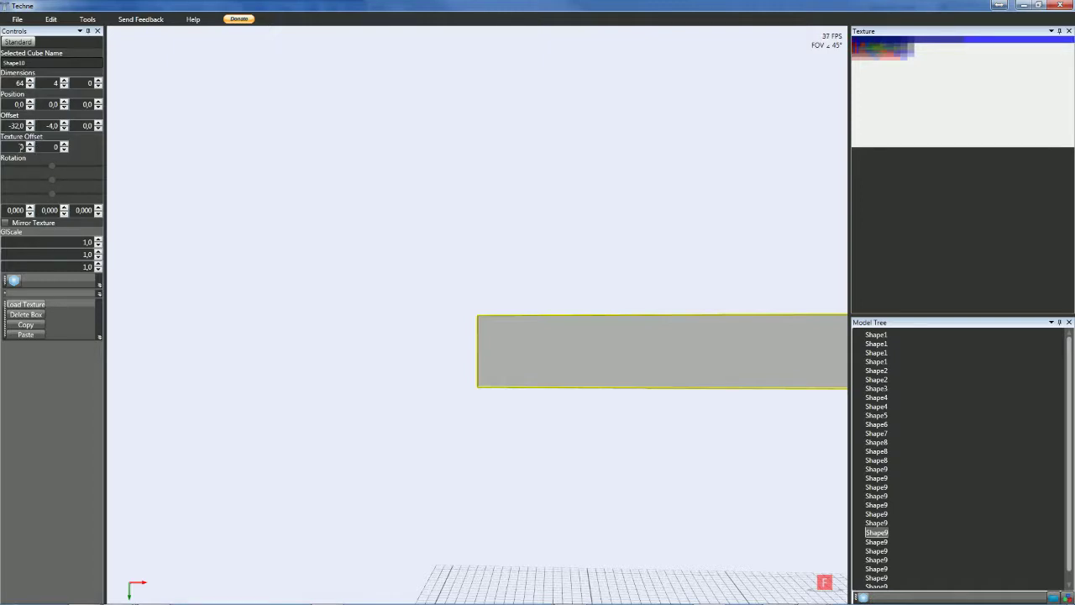
scroll(40, 146, up, 20)
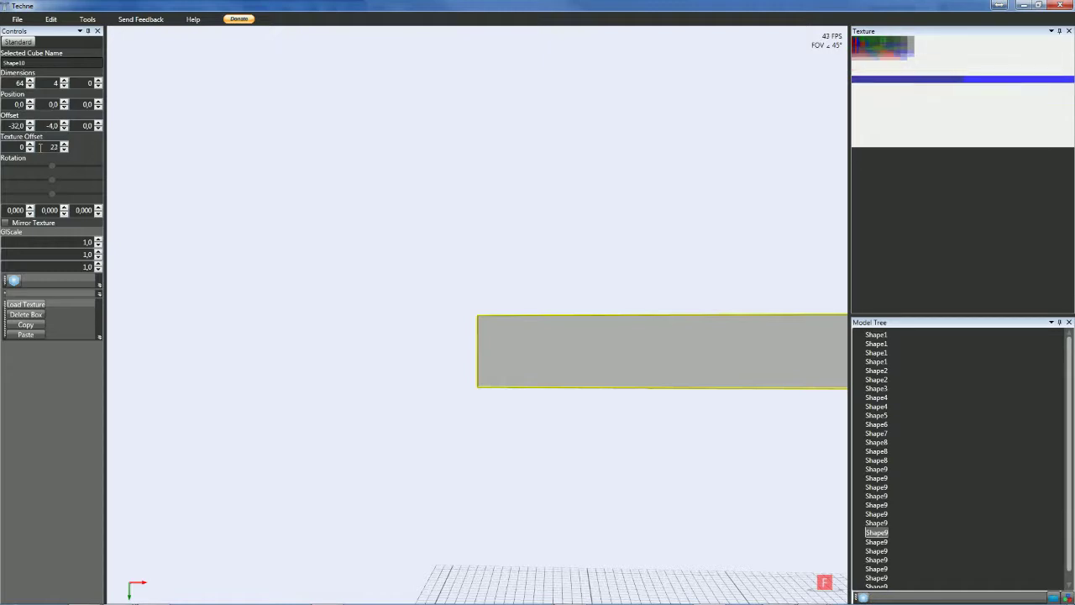
drag(850, 262, 518, 269)
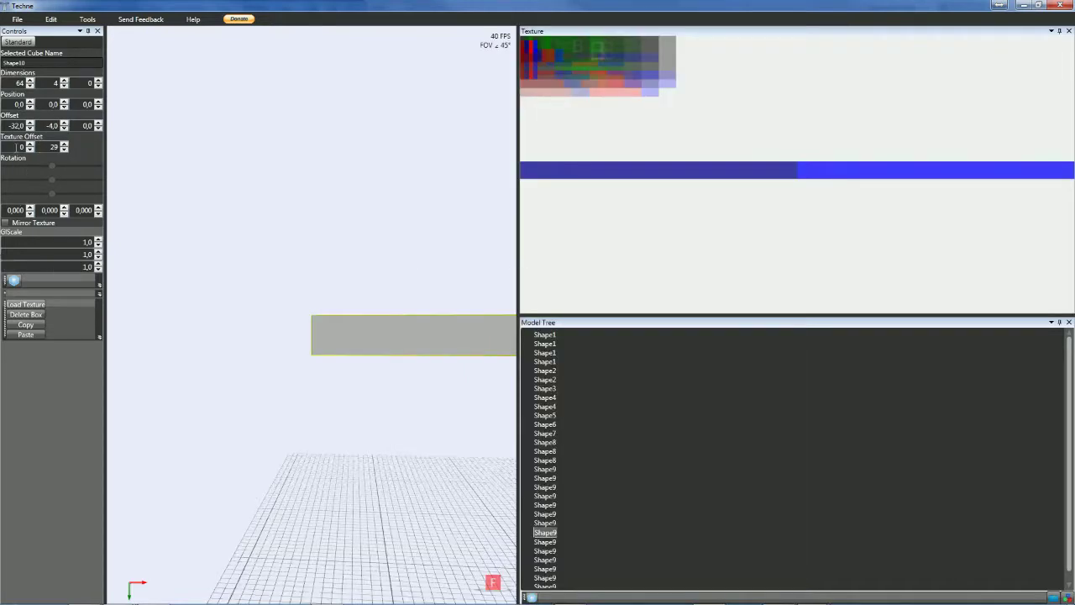
scroll(40, 146, up, 19)
scroll(39, 146, up, 12)
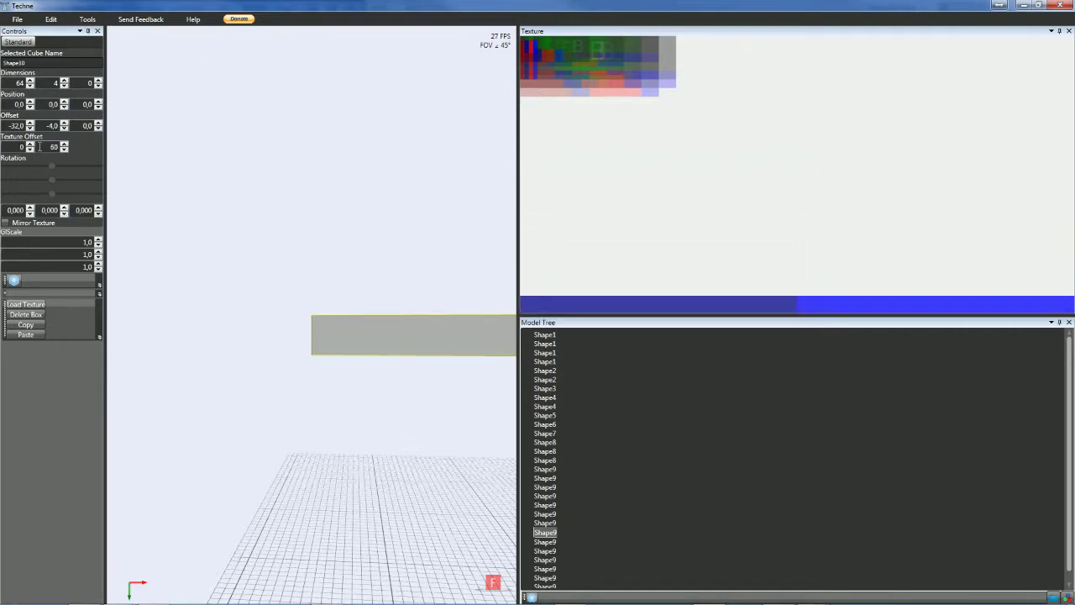
scroll(39, 146, up, 1)
scroll(40, 146, down, 1)
click(311, 477)
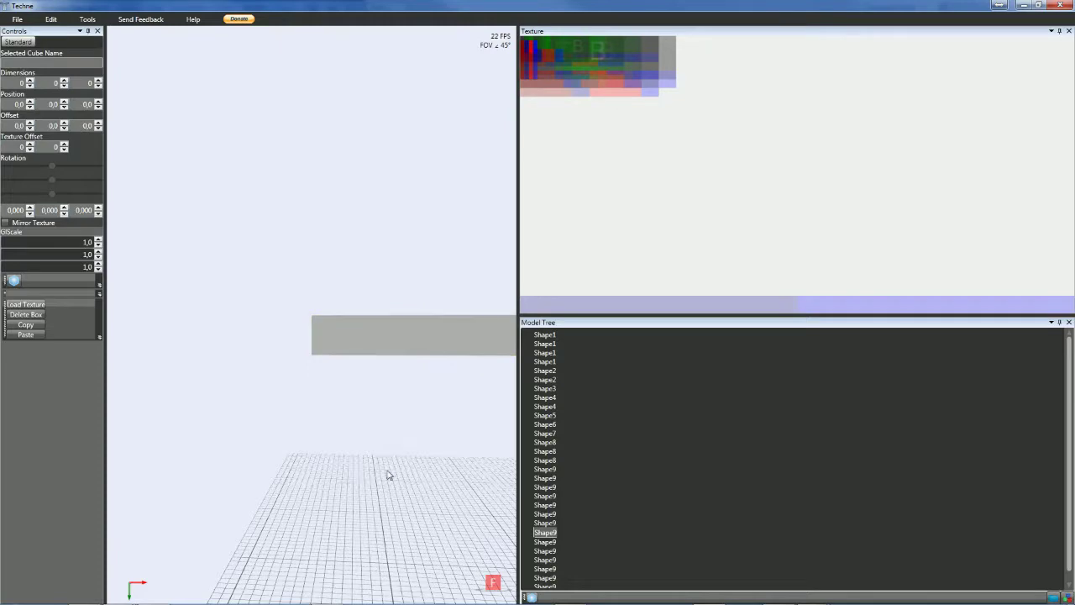
- Place the flat 4 by 5 front plate's texture just above the strip's by setting its vertical texture offset to 55
middle_drag(405, 474, 137, 334)
mouse_move(138, 339)
right_down()
mouse_move(134, 314)
mouse_move(121, 342)
right_up()
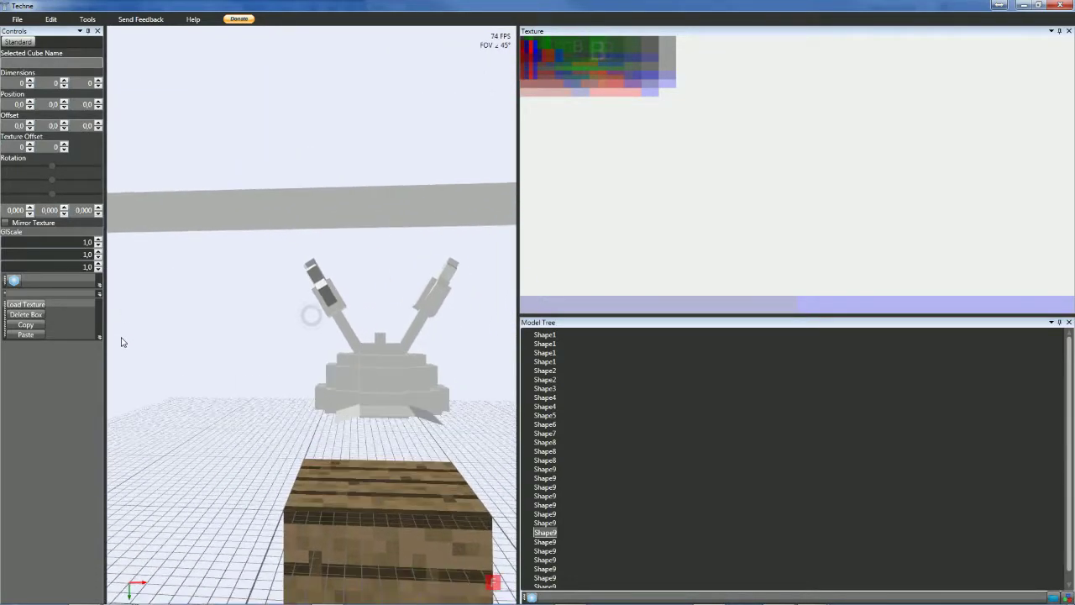
click(377, 417)
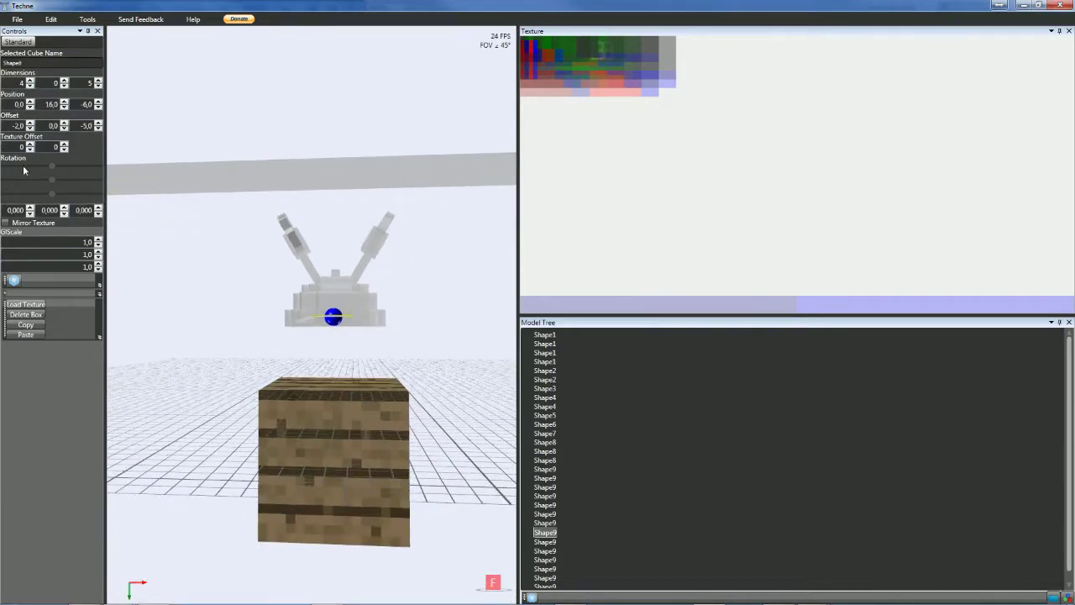
scroll(42, 148, up, 20)
scroll(42, 147, up, 20)
scroll(42, 147, up, 1)
scroll(42, 148, up, 1)
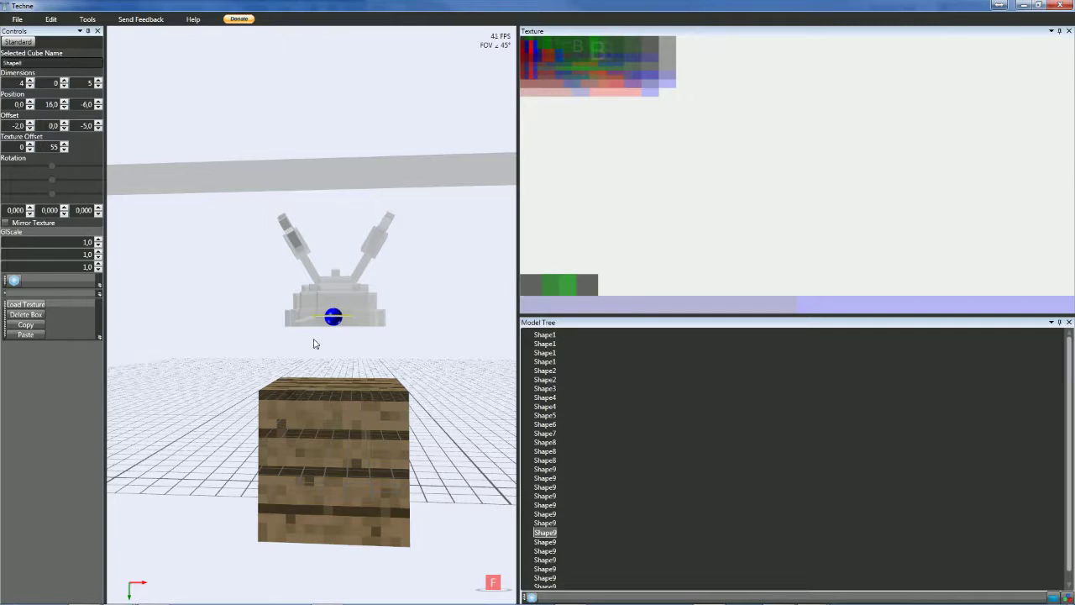
- Set the vertical texture offset of the tilted 2 by 6 side plate at the creature's front to 48
click(306, 321)
right_drag(308, 322, 330, 354)
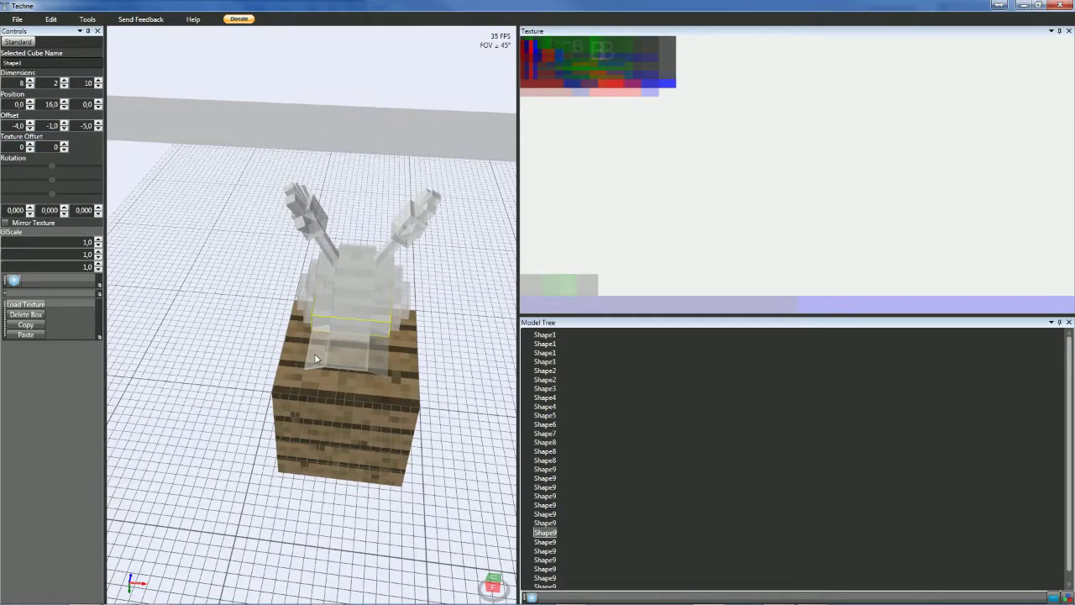
click(315, 356)
scroll(40, 146, up, 20)
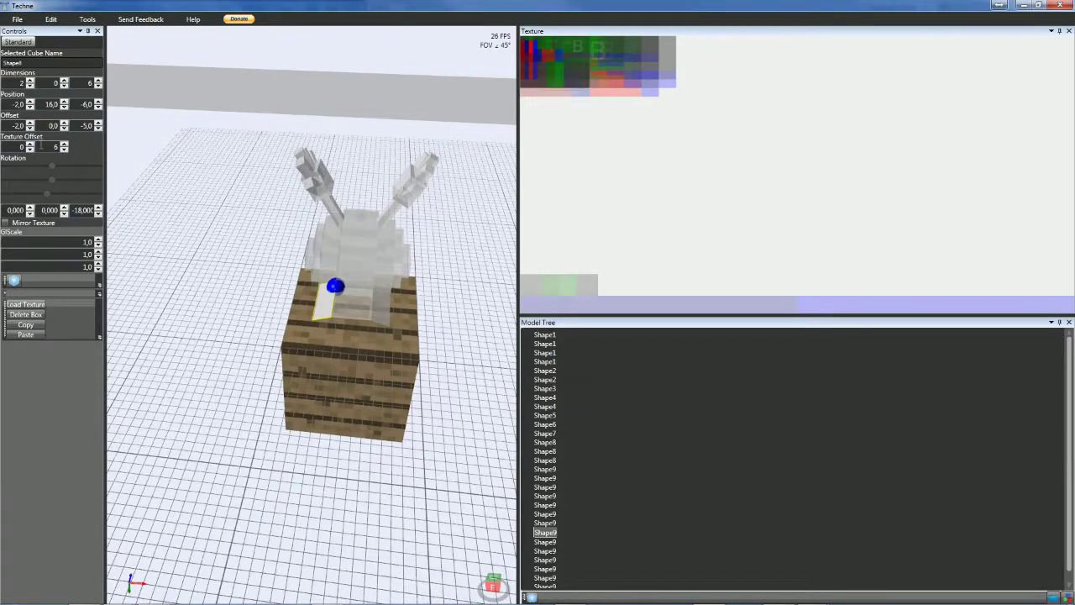
scroll(40, 145, up, 20)
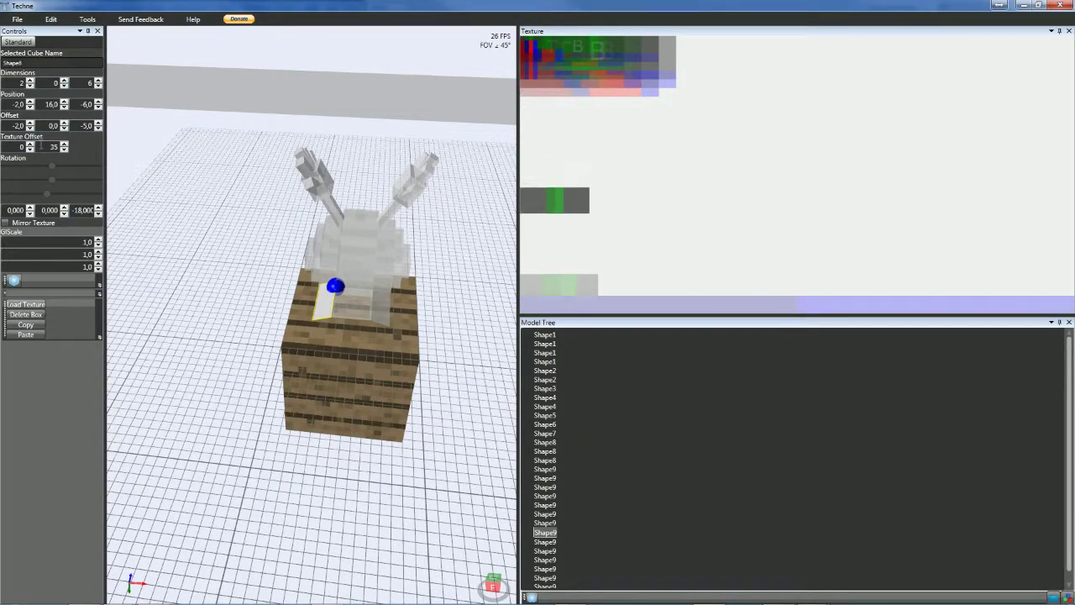
scroll(41, 146, up, 1)
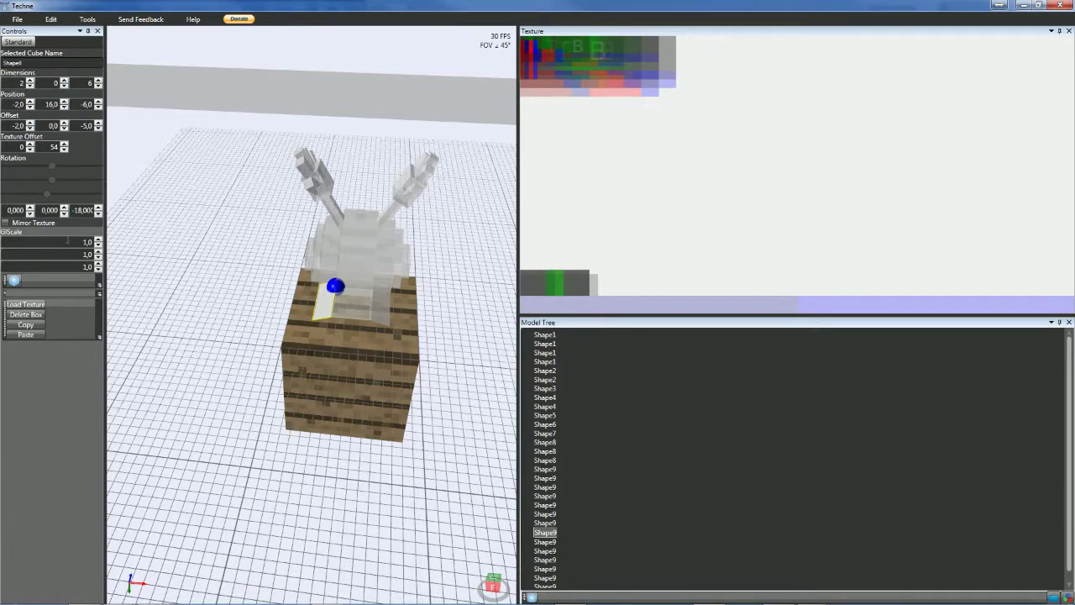
scroll(44, 147, down, 5)
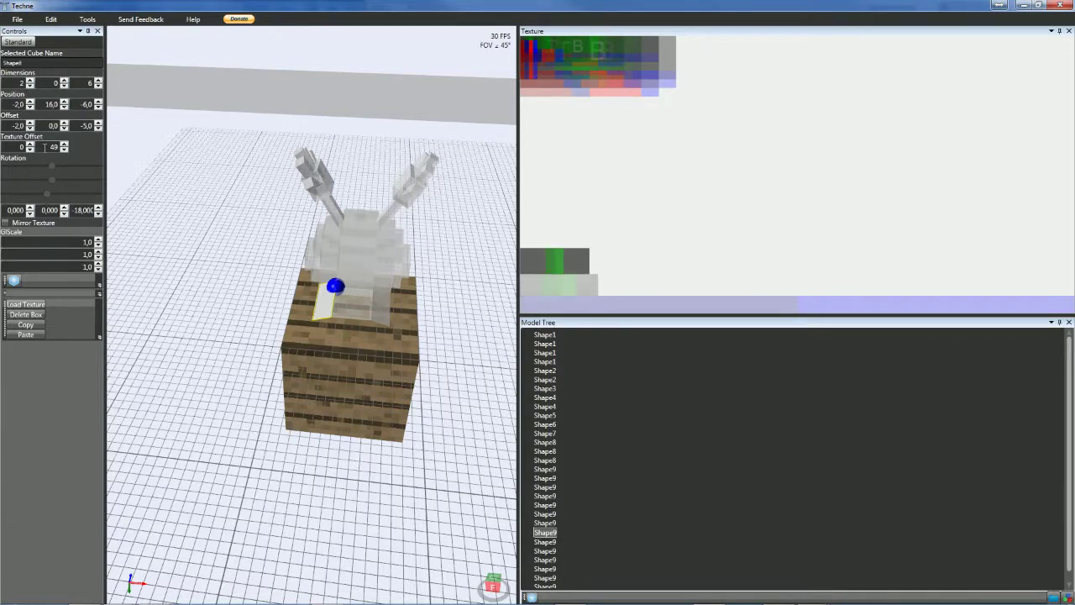
scroll(45, 148, down, 1)
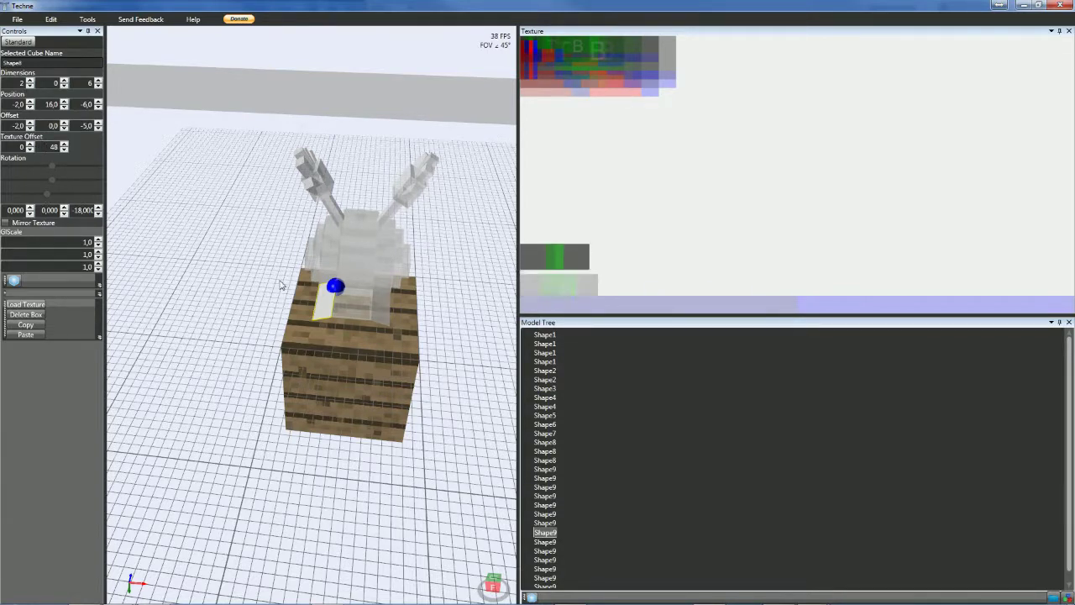
- Shift the flat 4 by 5 front plate's texture horizontally, partly past the sheet's edge, just above the strip's texture
click(356, 303)
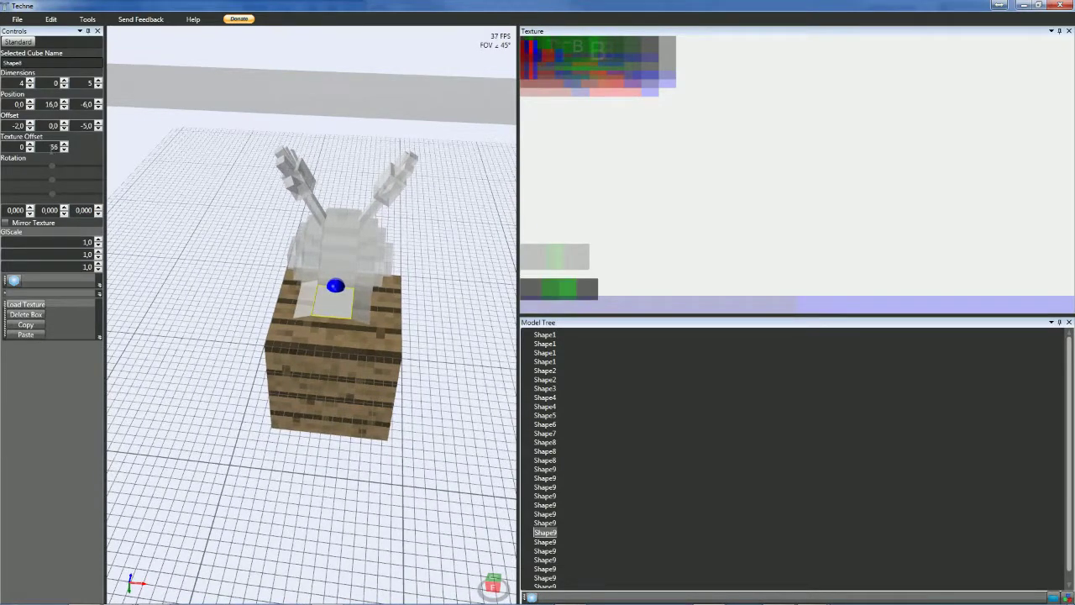
scroll(17, 148, up, 1)
scroll(17, 148, down, 6)
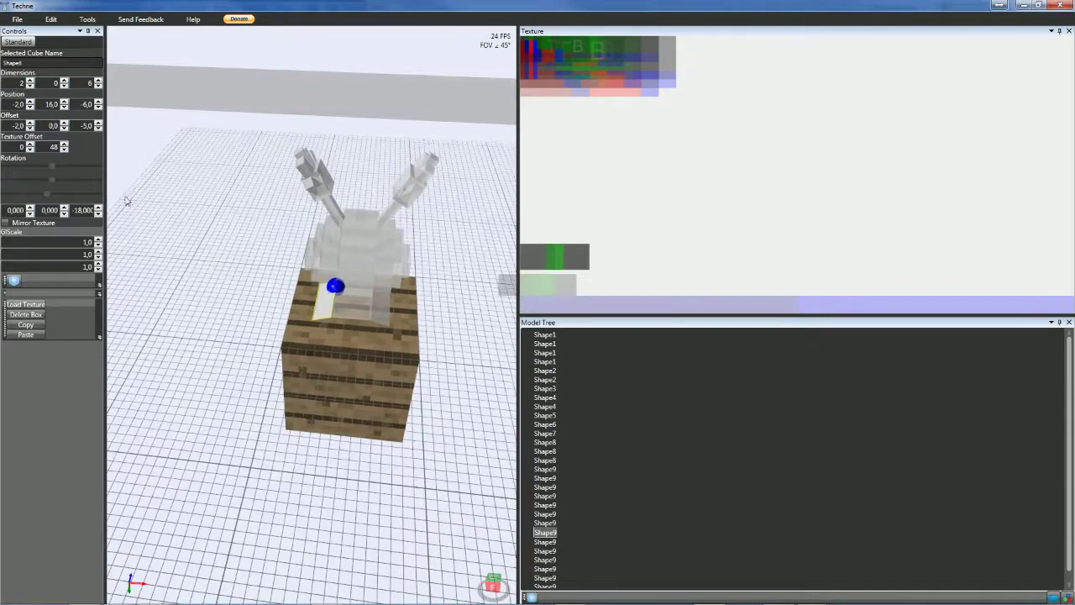
- Set the texture offset of the tilted 2 by 6 side plate with the -18° rotation to 2, 54
scroll(41, 145, up, 4)
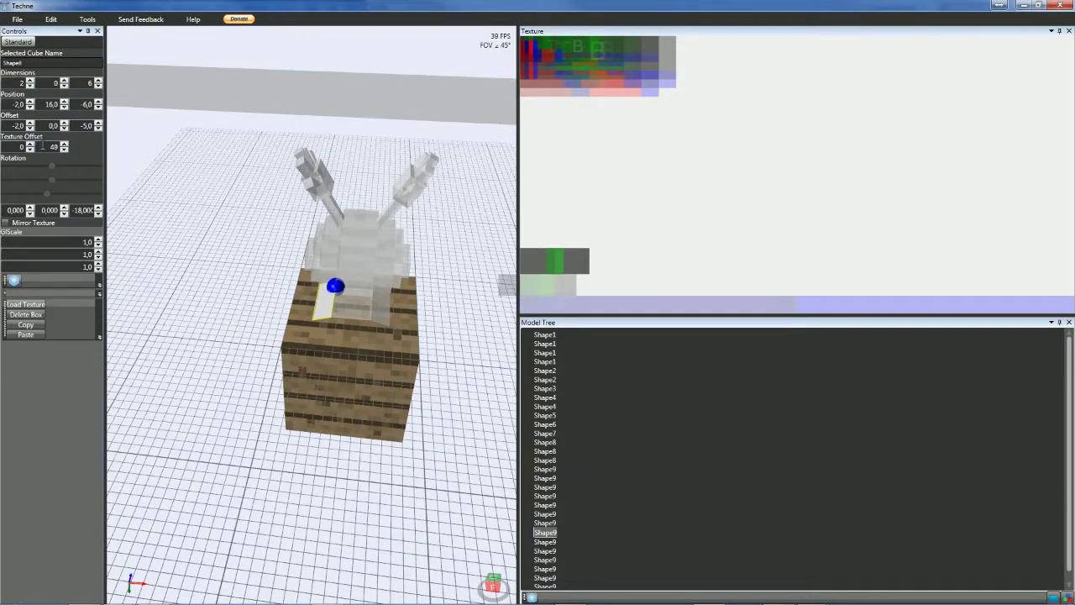
scroll(42, 145, up, 2)
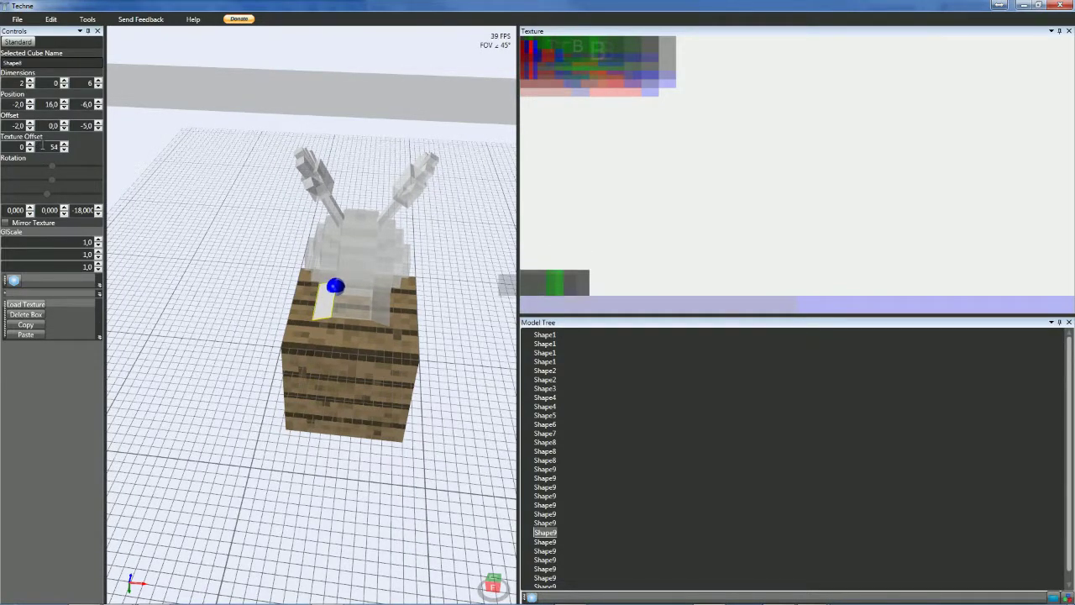
scroll(6, 146, down, 1)
scroll(7, 146, up, 4)
scroll(7, 147, down, 1)
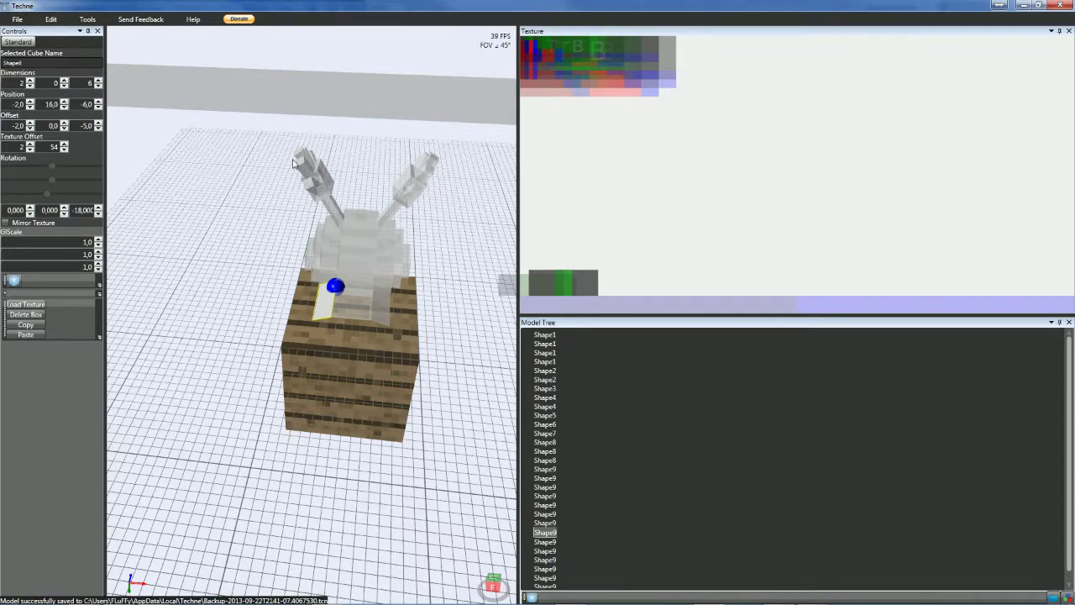
- Give the opposite tilted 2 by 6 side plate the same texture offset as its counterpart, 2, 54
click(379, 307)
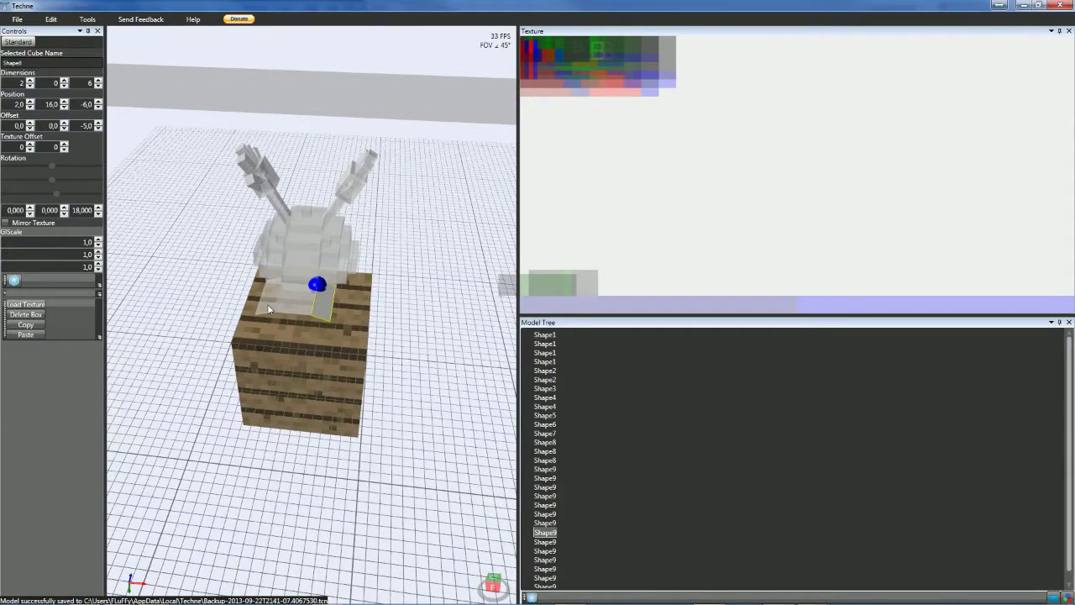
click(268, 310)
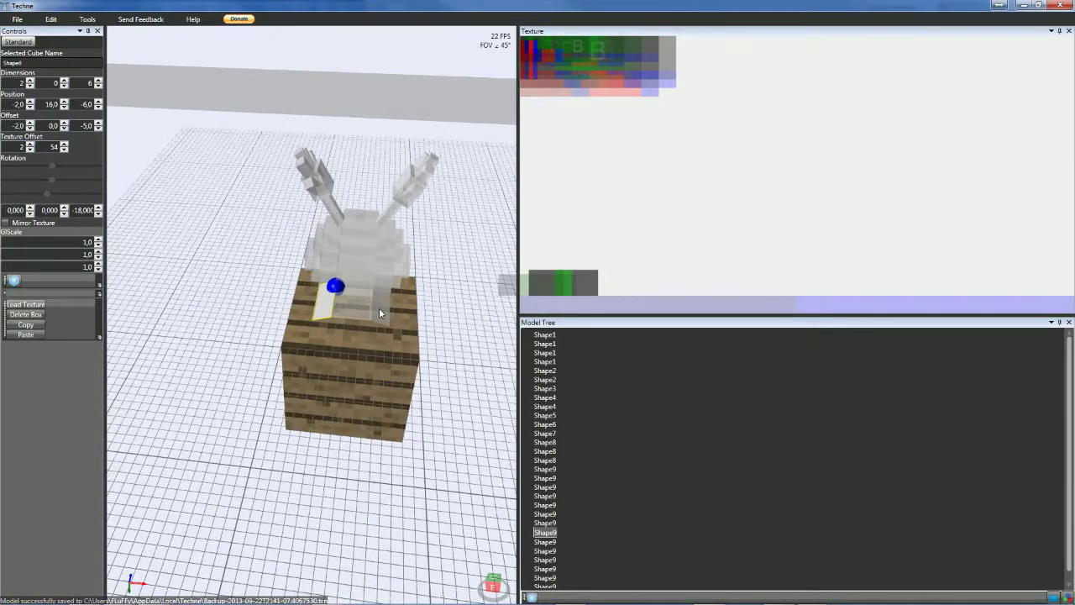
click(378, 307)
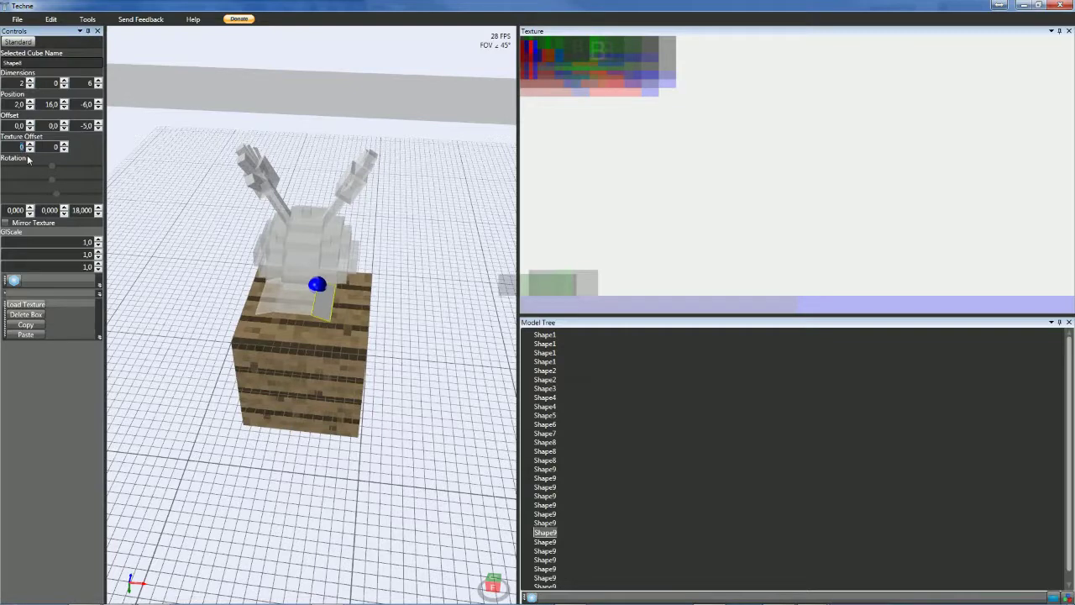
key(Tab)
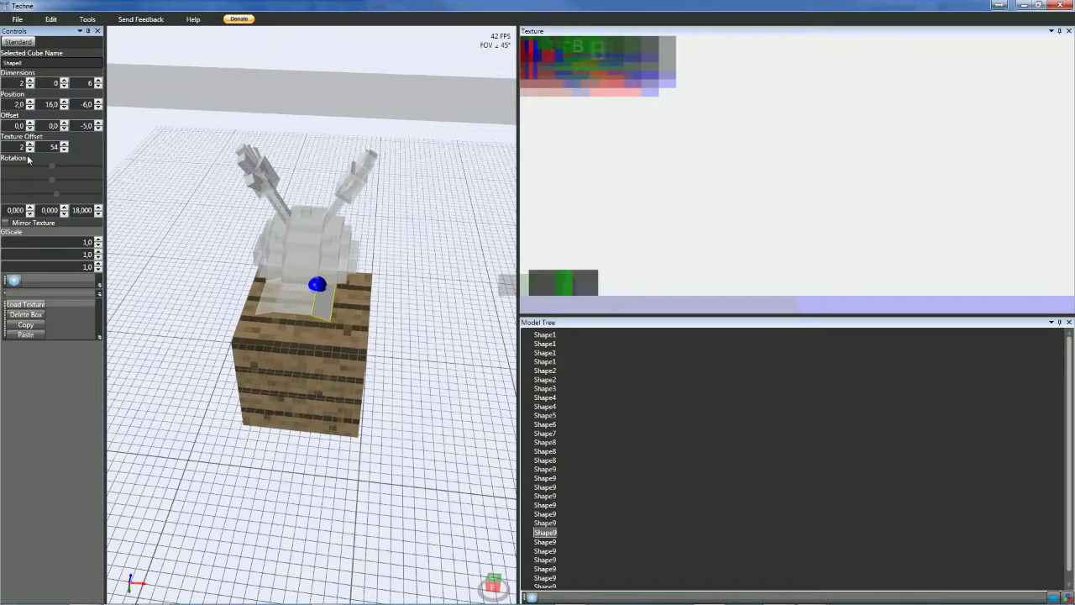
click(588, 194)
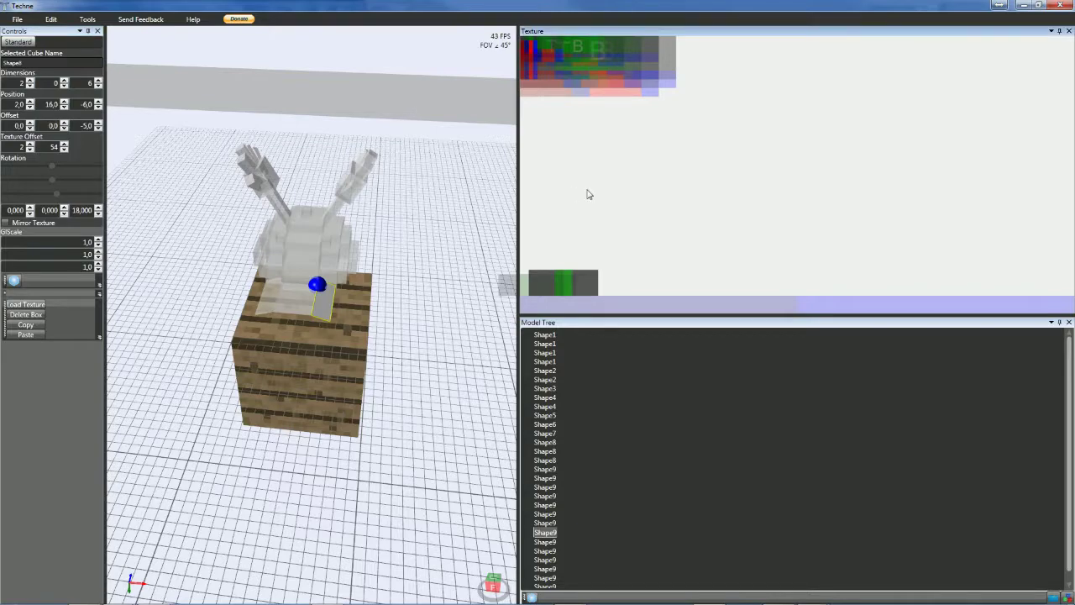
- Set the vertical texture offset of the 4 by 2 by 12 block in the body's lowest layer to 40
click(438, 321)
right_drag(439, 321, 454, 274)
drag(454, 279, 424, 288)
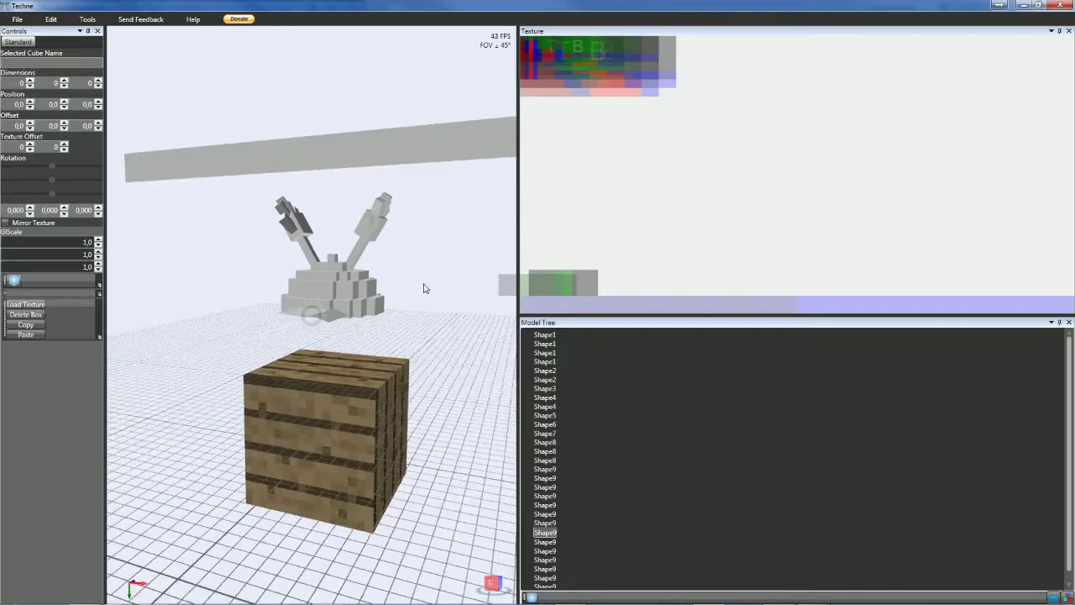
click(328, 309)
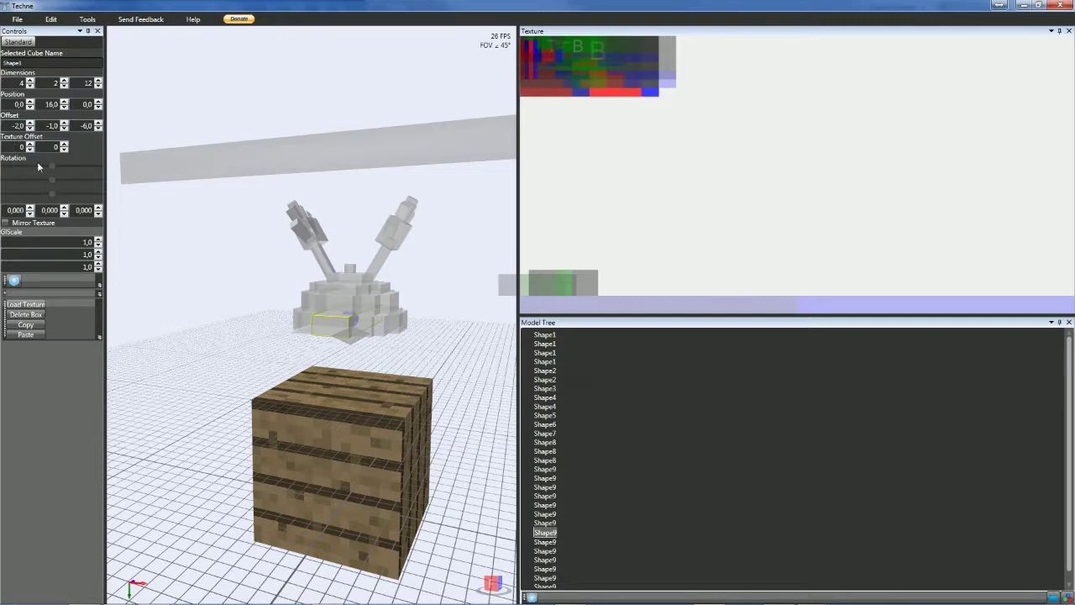
scroll(43, 147, up, 20)
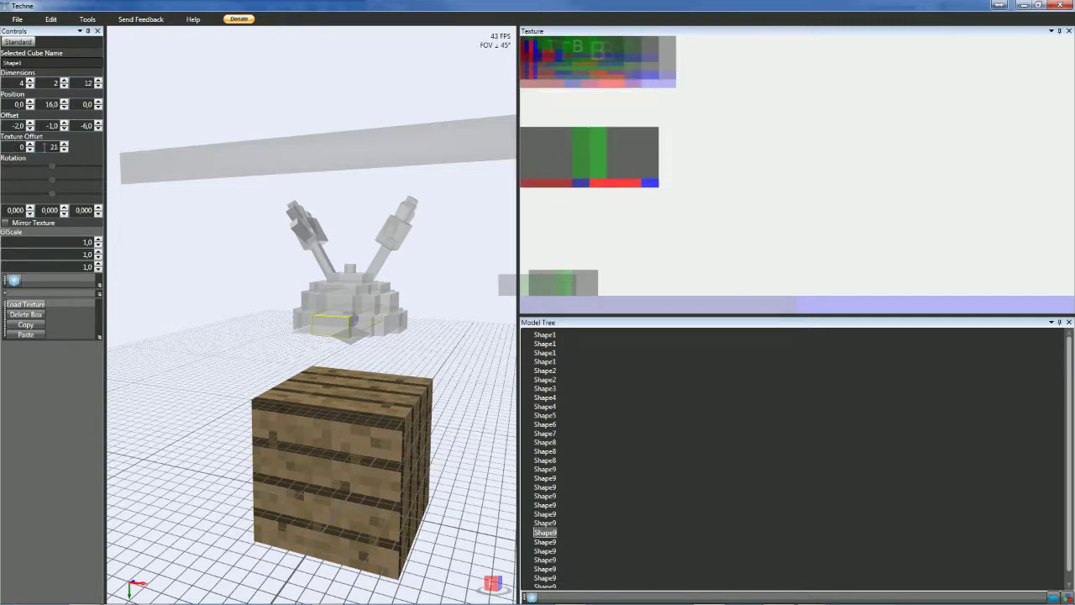
scroll(44, 147, up, 8)
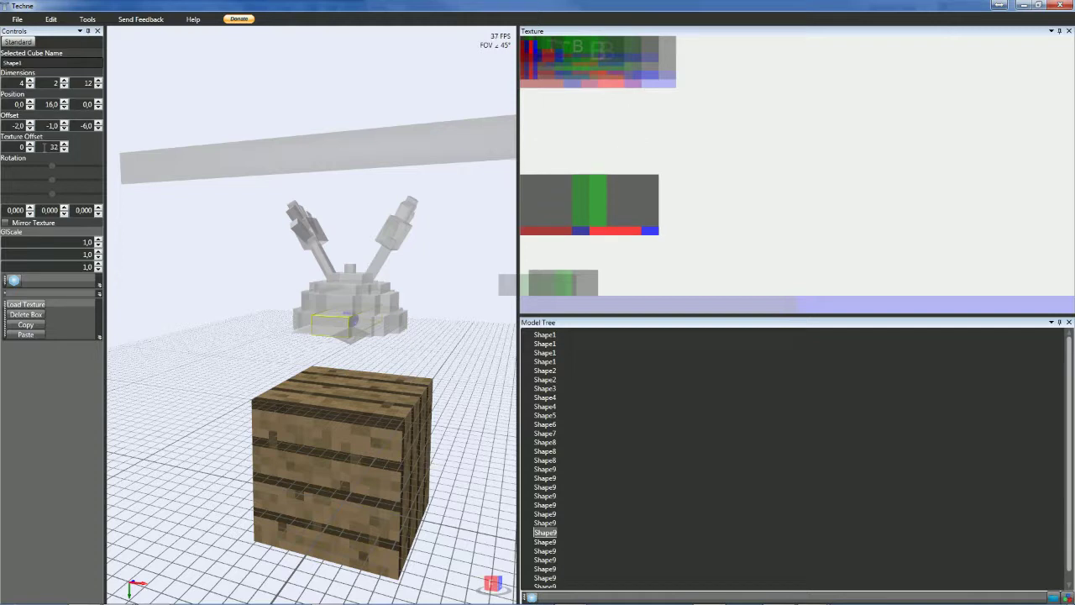
scroll(44, 147, up, 7)
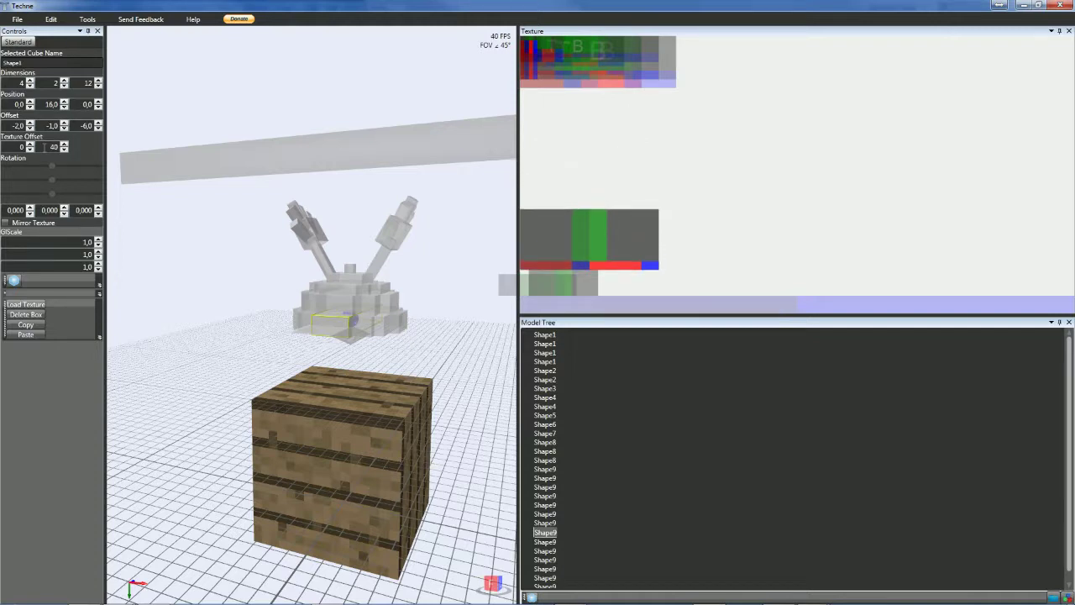
- Place the texture of the lowest layer's 8 by 2 by 10 block directly above the strip's with a texture offset of 22, 48
click(363, 334)
scroll(21, 146, up, 1)
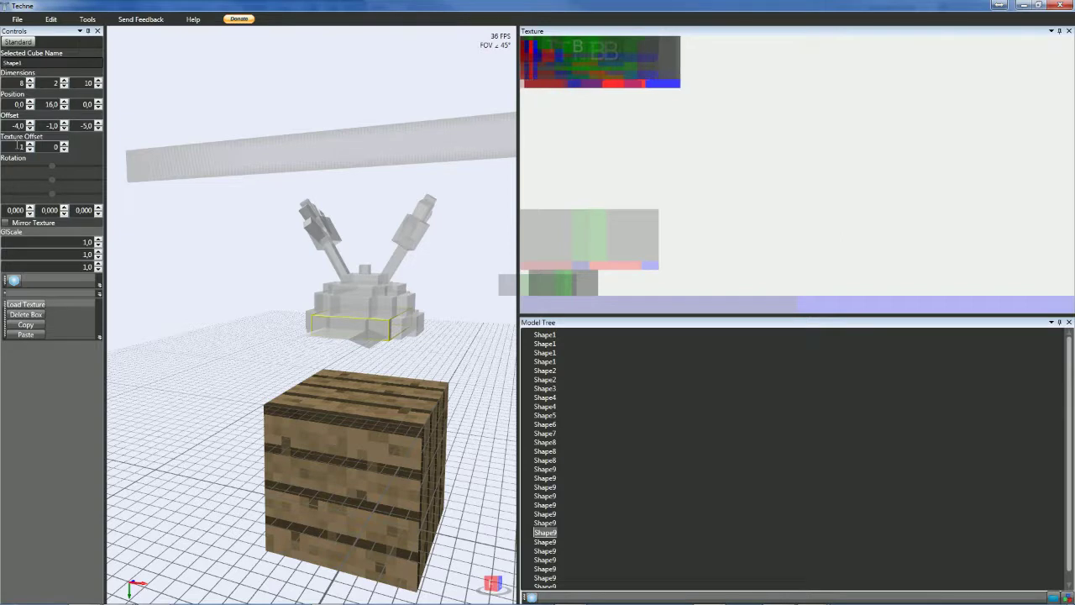
scroll(21, 146, down, 1)
scroll(45, 147, up, 9)
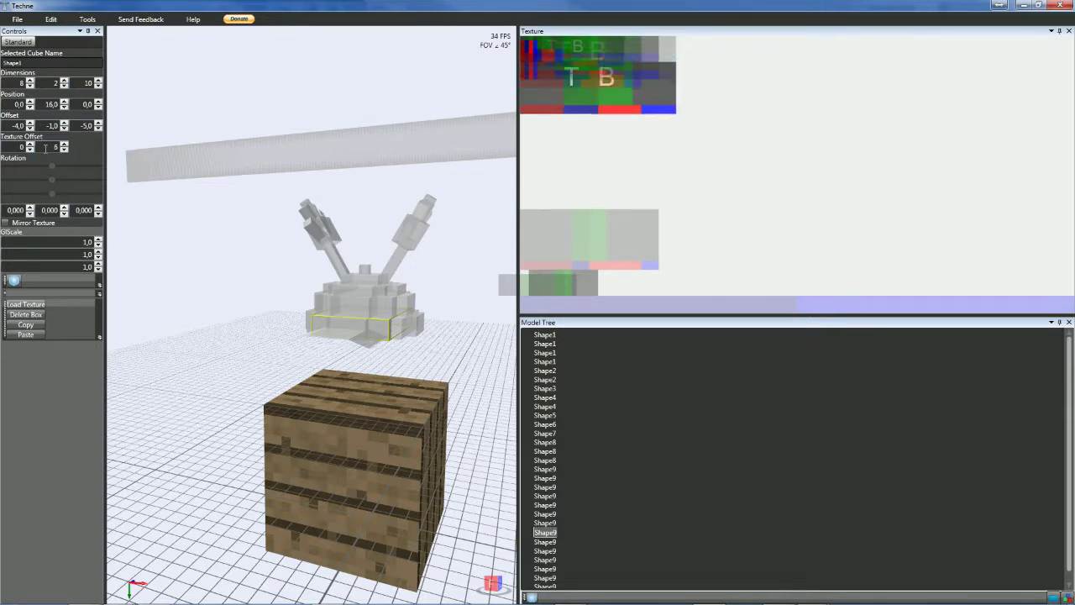
scroll(45, 148, up, 10)
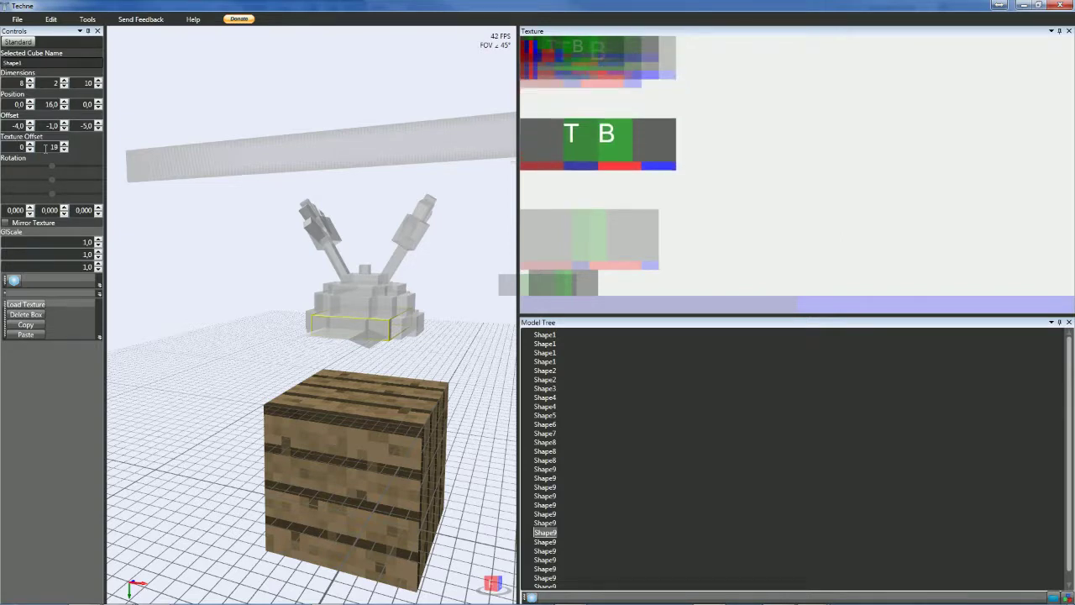
scroll(46, 148, up, 15)
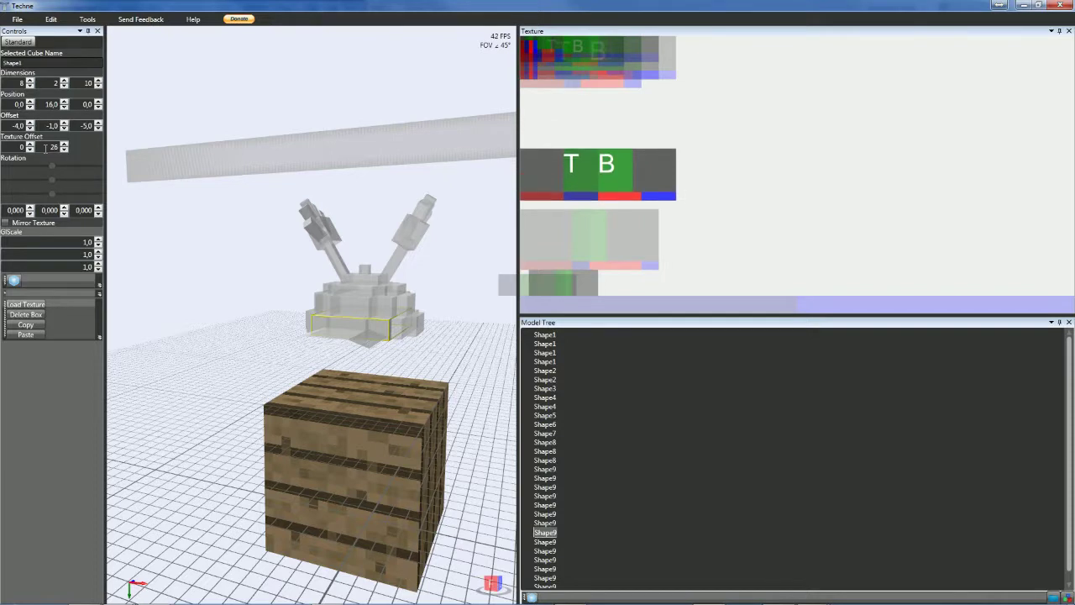
scroll(45, 148, up, 8)
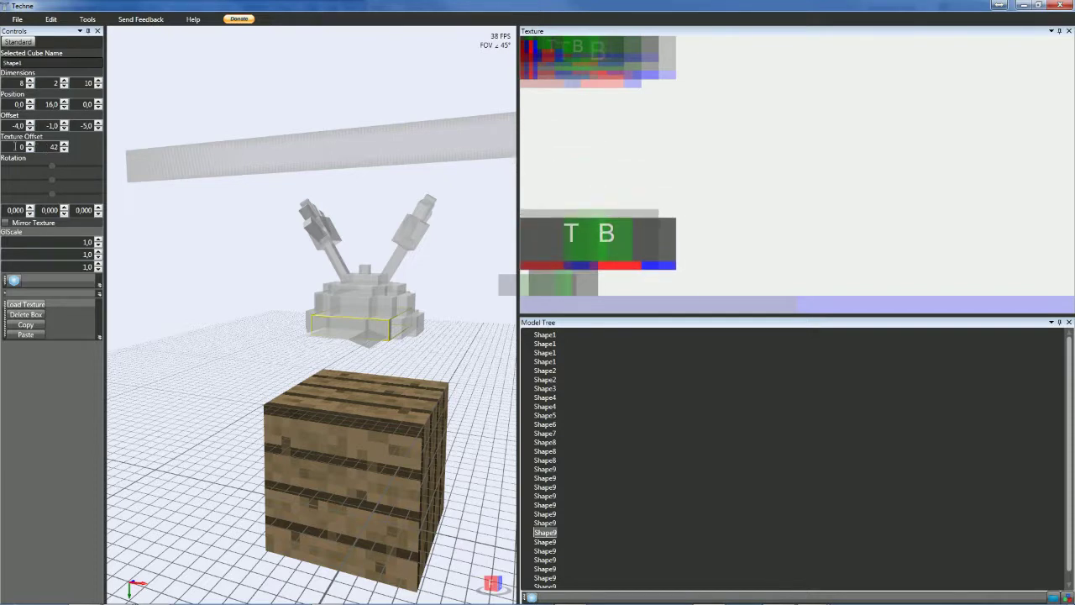
scroll(16, 147, up, 19)
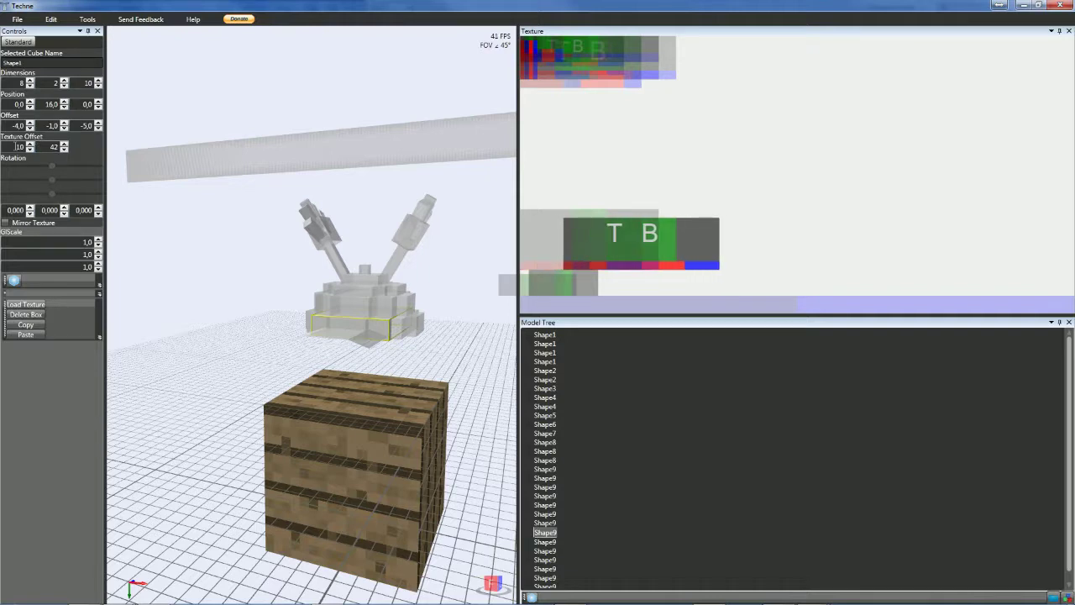
scroll(16, 146, up, 3)
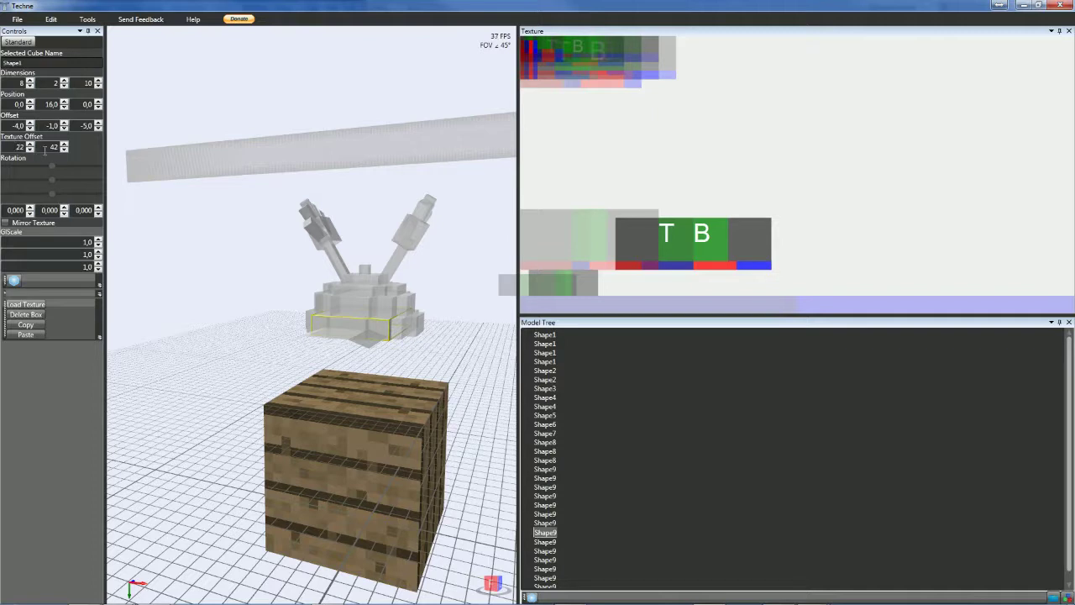
scroll(46, 147, up, 6)
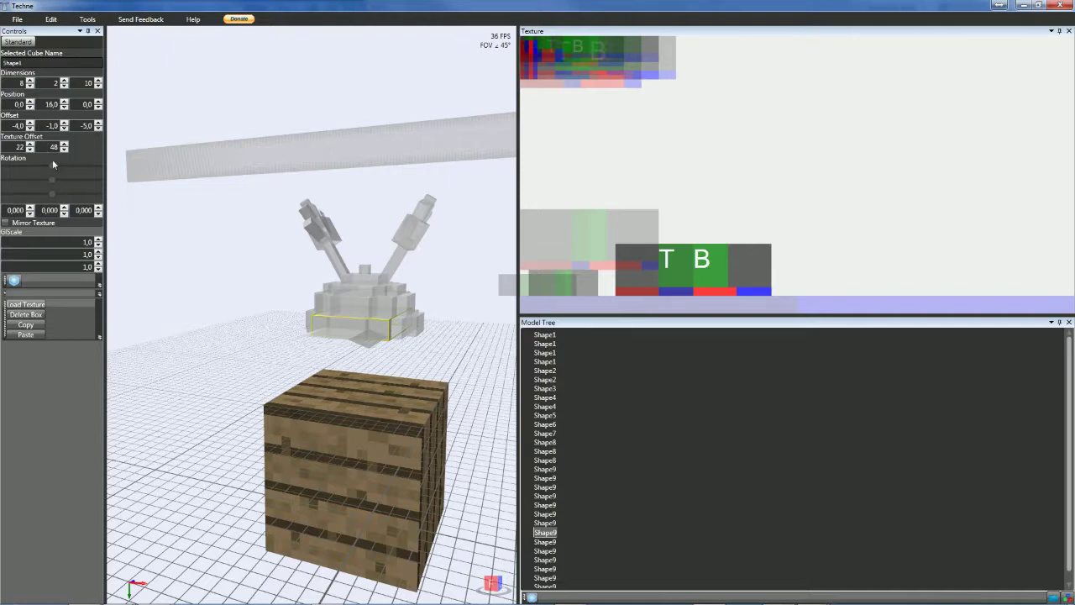
click(362, 327)
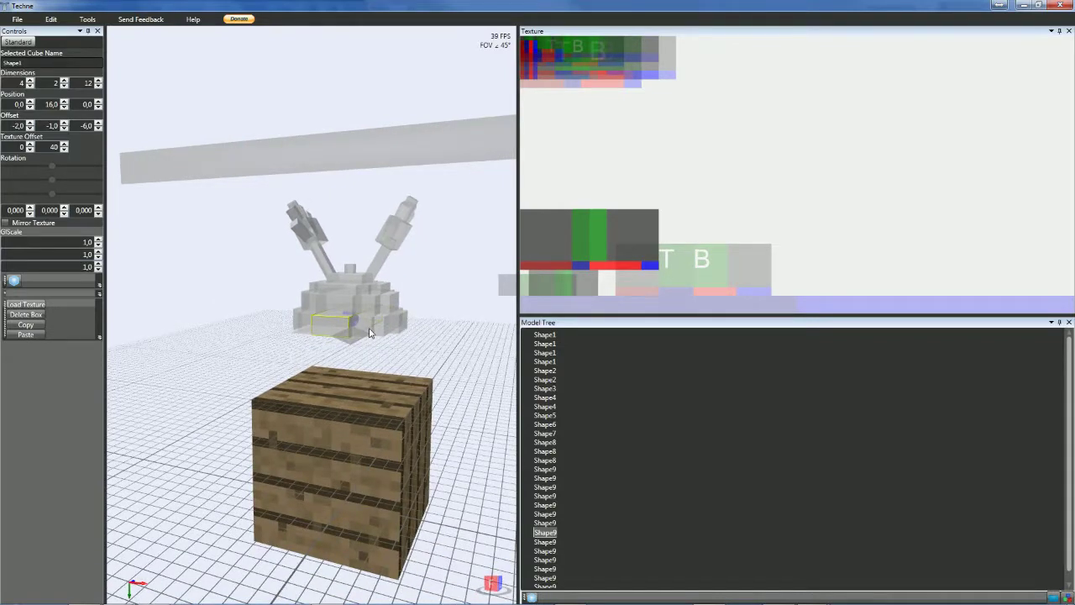
click(368, 330)
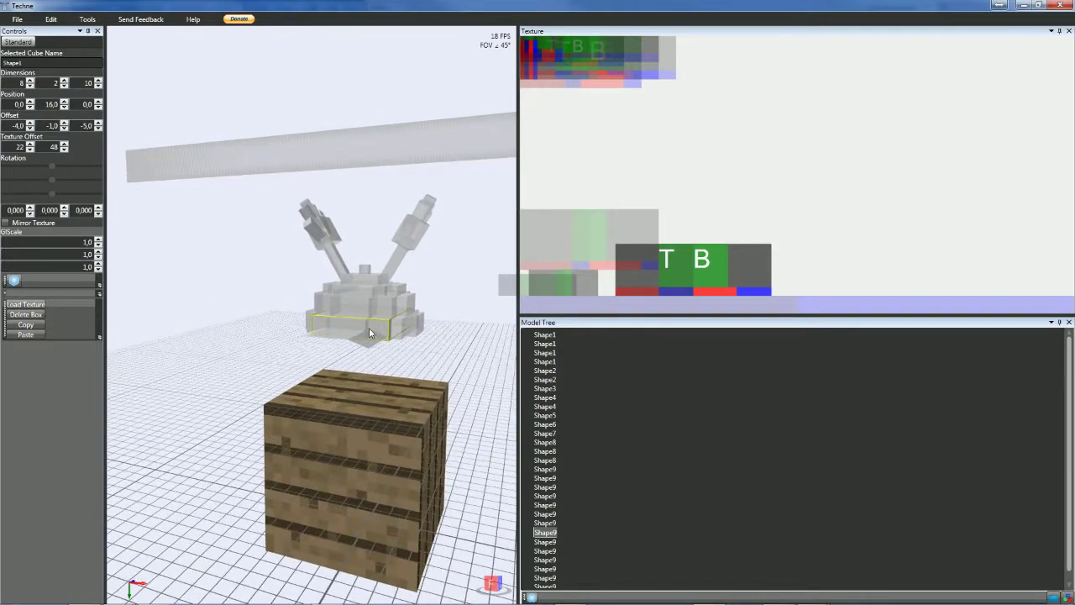
- Place the lowest layer's 10 by 2 by 8 block texture beside the 8 by 2 by 10 block's with a texture offset of 58, 50
middle_drag(492, 363, 418, 354)
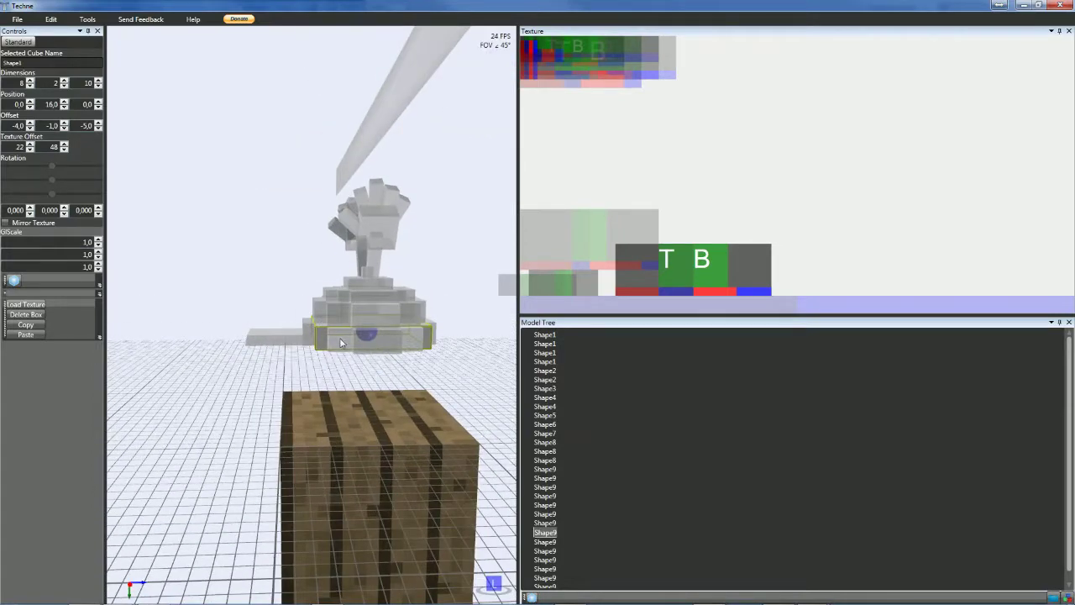
click(341, 342)
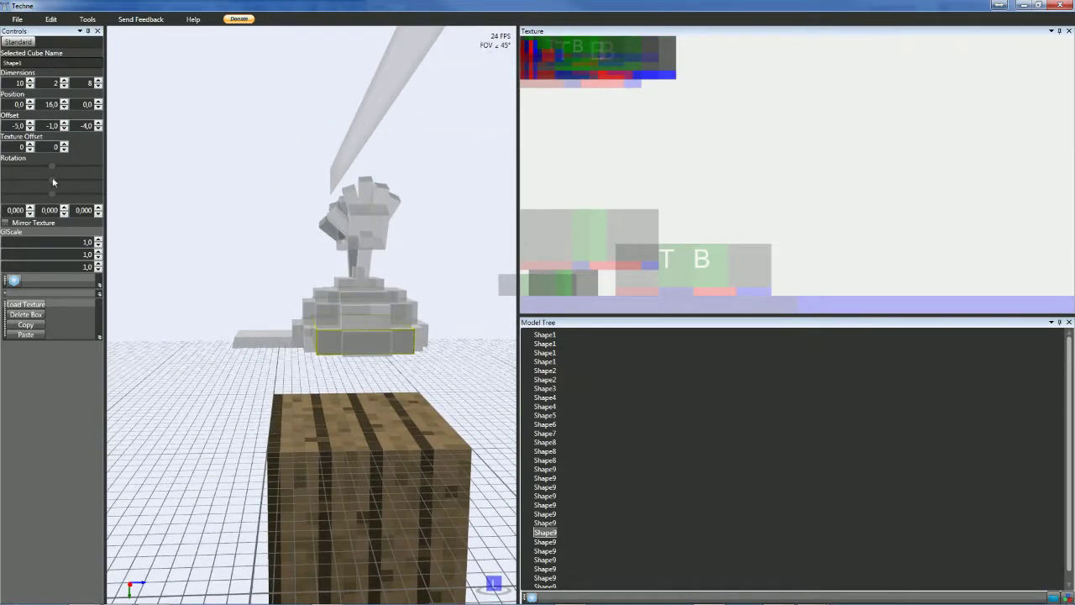
scroll(17, 146, up, 7)
scroll(19, 146, up, 8)
scroll(42, 147, up, 7)
scroll(42, 147, up, 20)
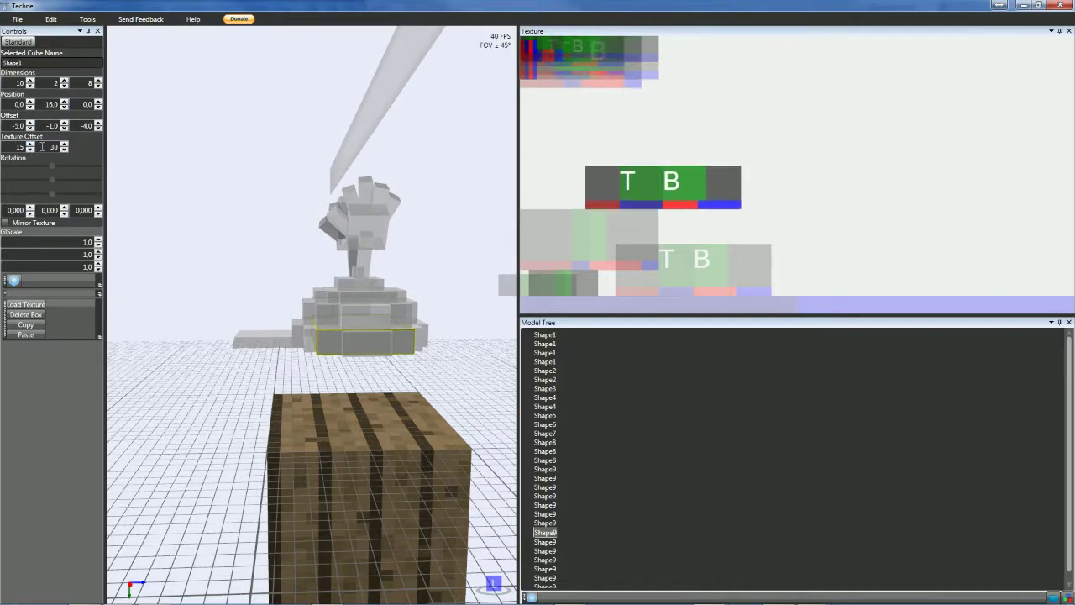
scroll(42, 147, up, 8)
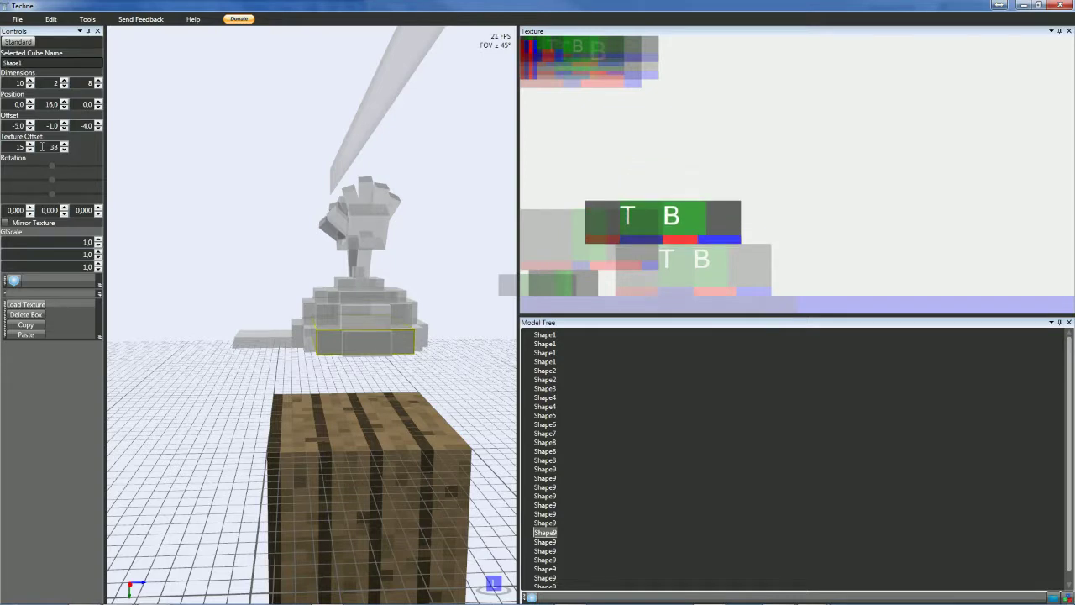
scroll(10, 147, up, 5)
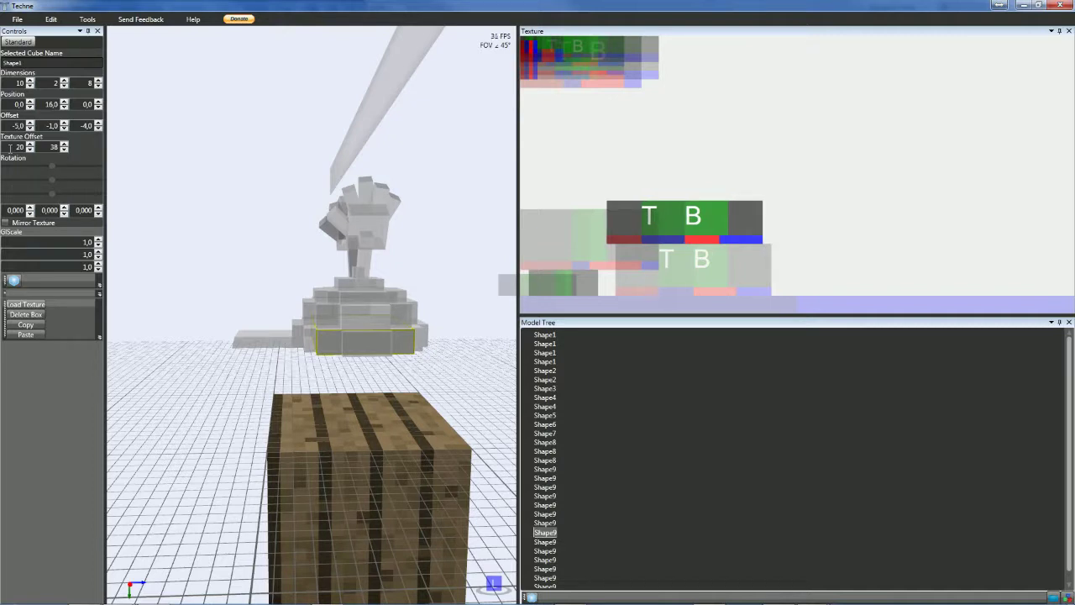
scroll(10, 147, up, 20)
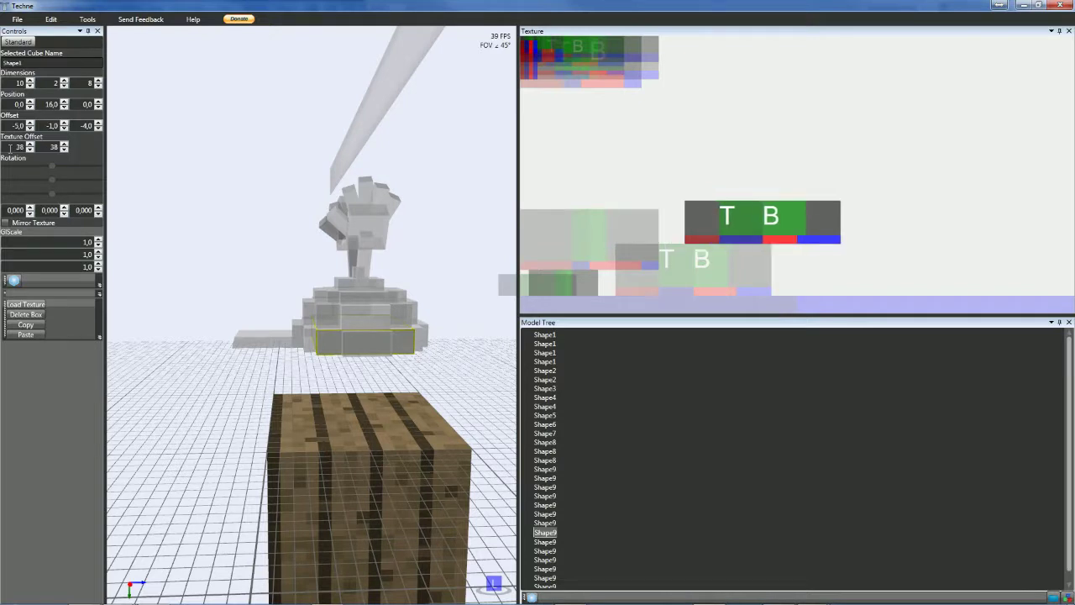
scroll(10, 147, up, 5)
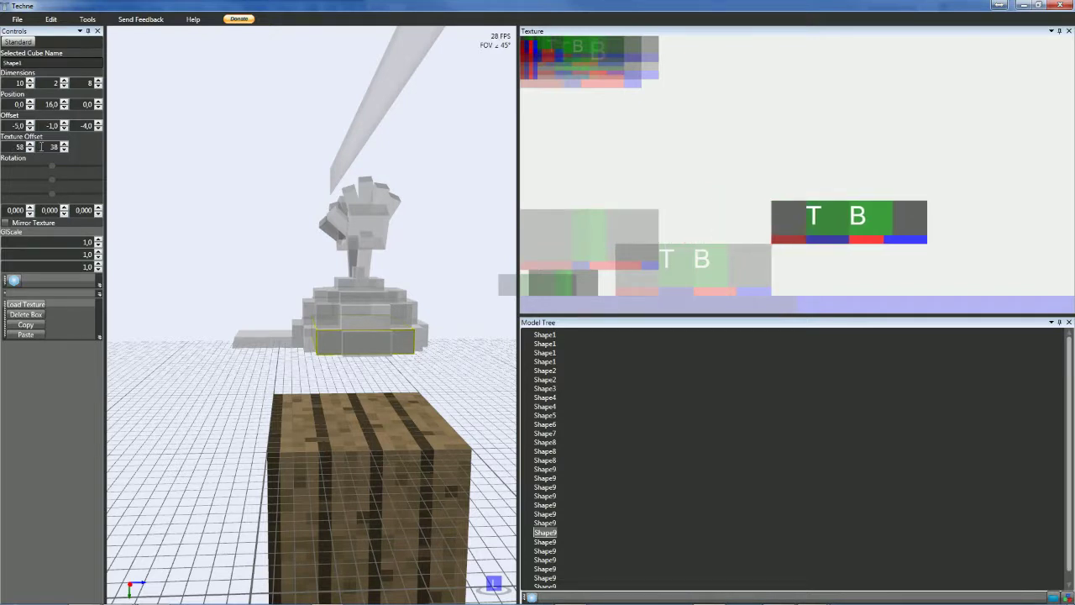
scroll(41, 147, up, 13)
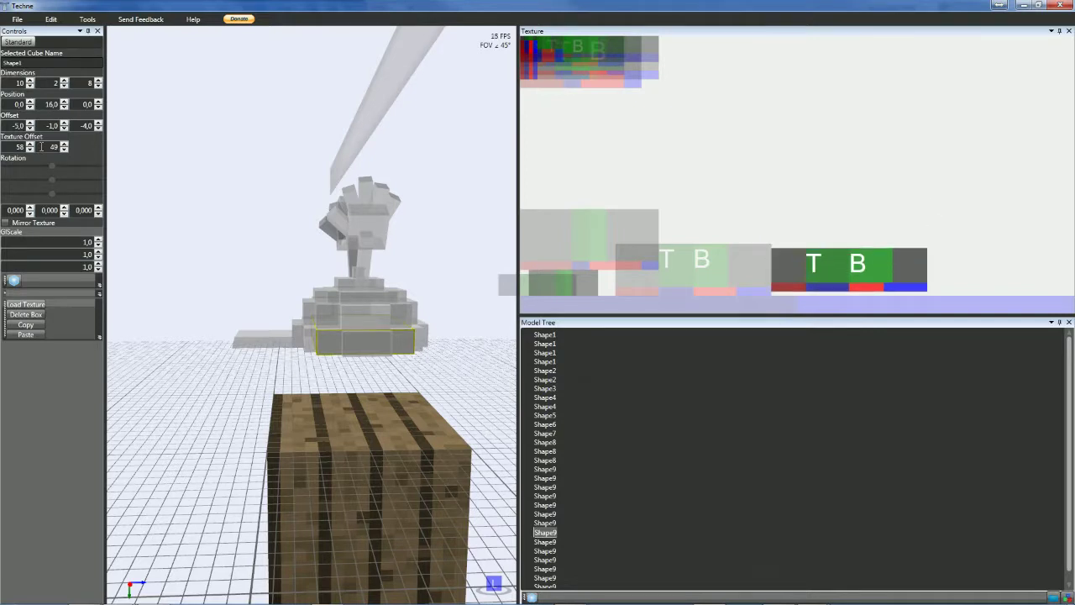
scroll(41, 147, down, 1)
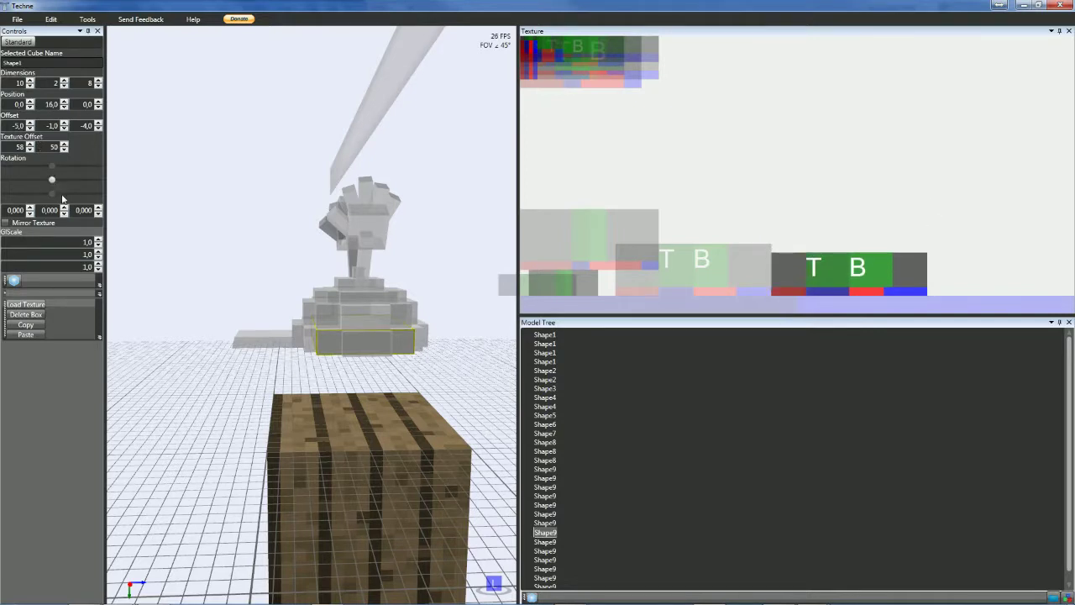
- Place the texture of the lowest layer's 12 by 2 by 4 block beside the 10 by 2 by 8 block's with a texture offset of 94, 54
click(380, 348)
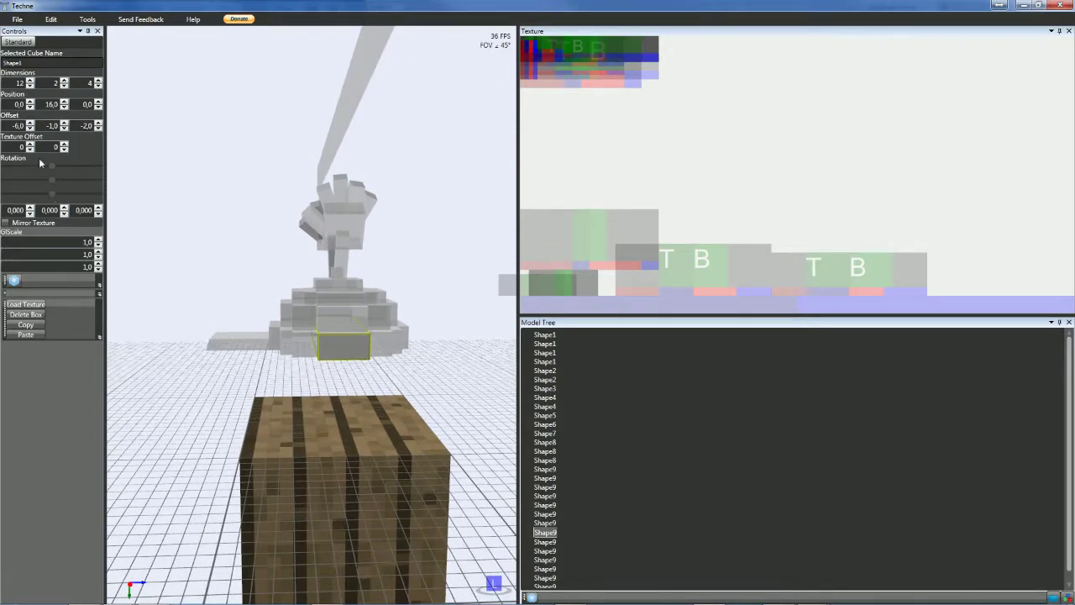
scroll(14, 146, up, 13)
scroll(14, 146, up, 11)
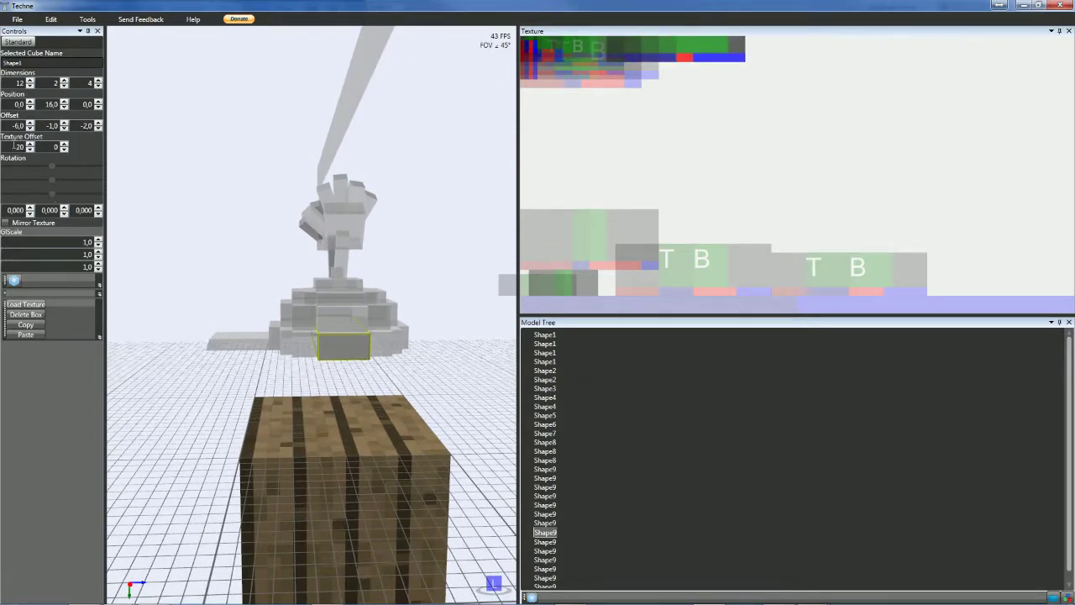
scroll(45, 146, up, 9)
scroll(45, 146, up, 20)
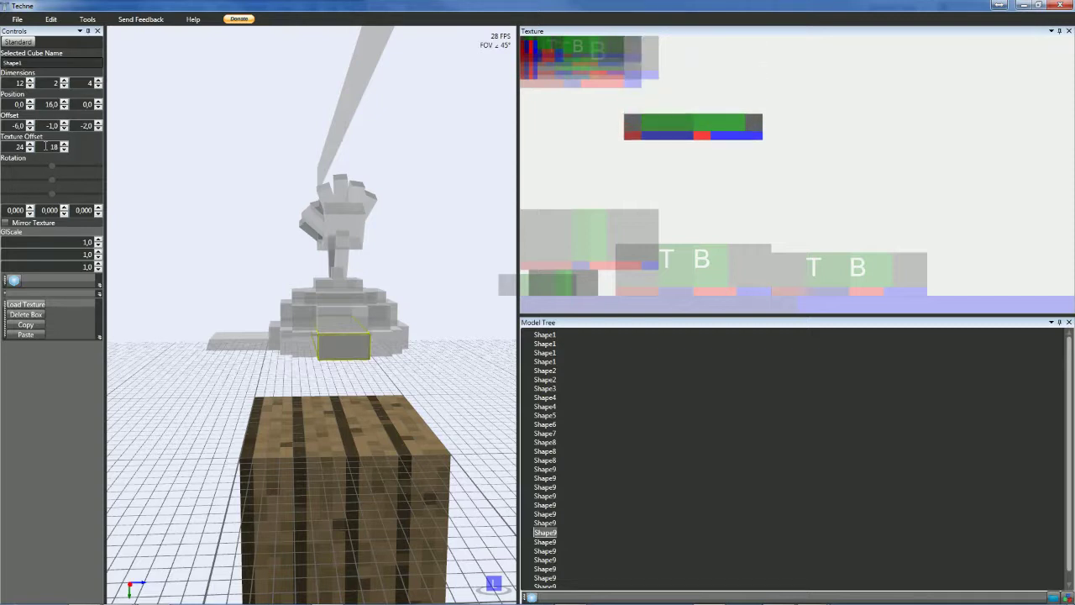
scroll(45, 146, up, 14)
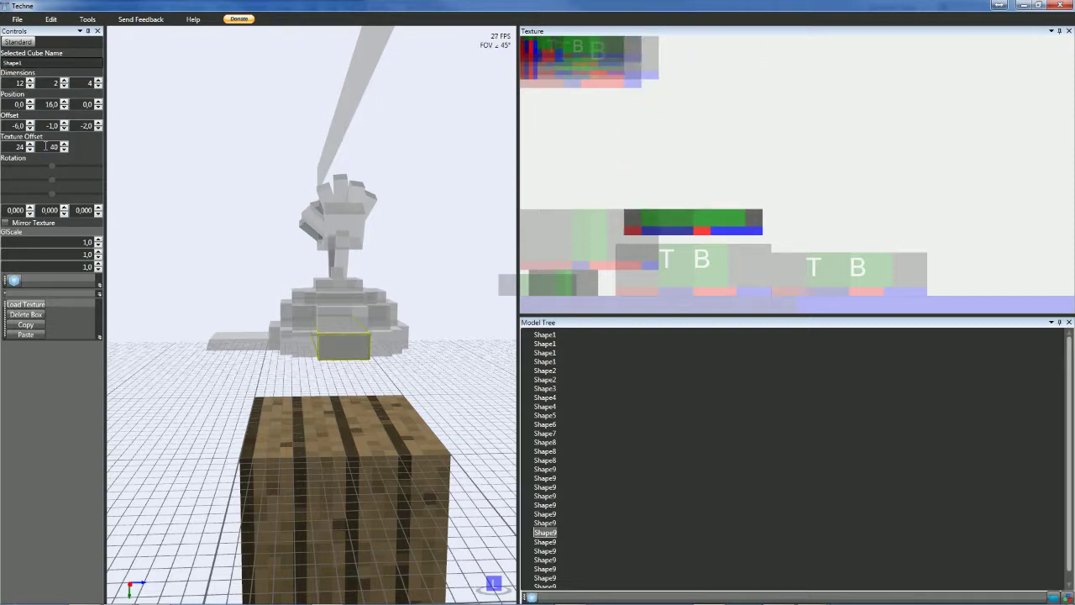
scroll(46, 146, up, 2)
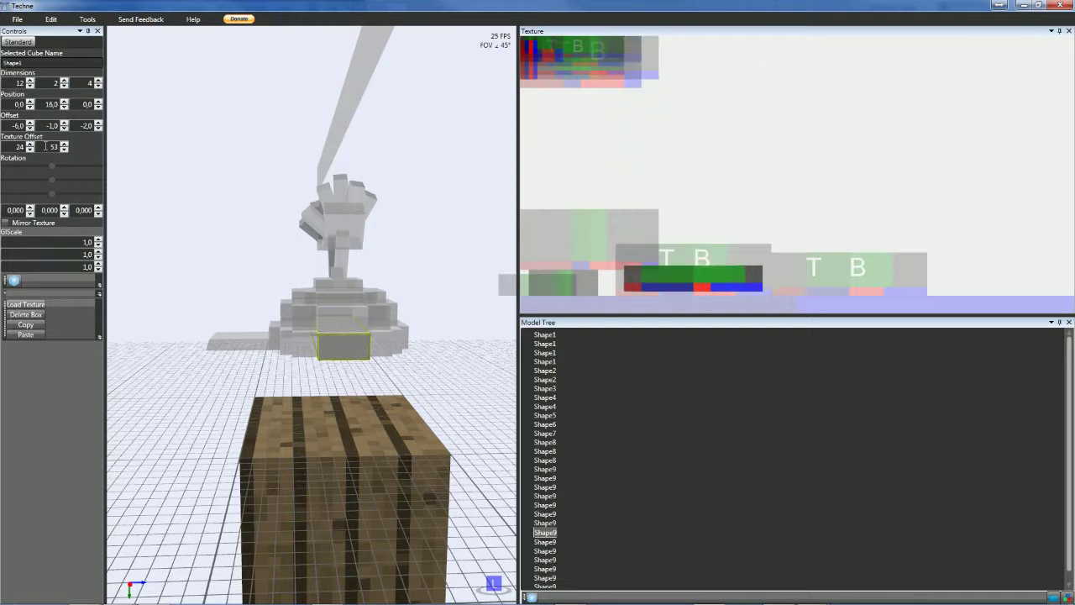
scroll(46, 146, up, 1)
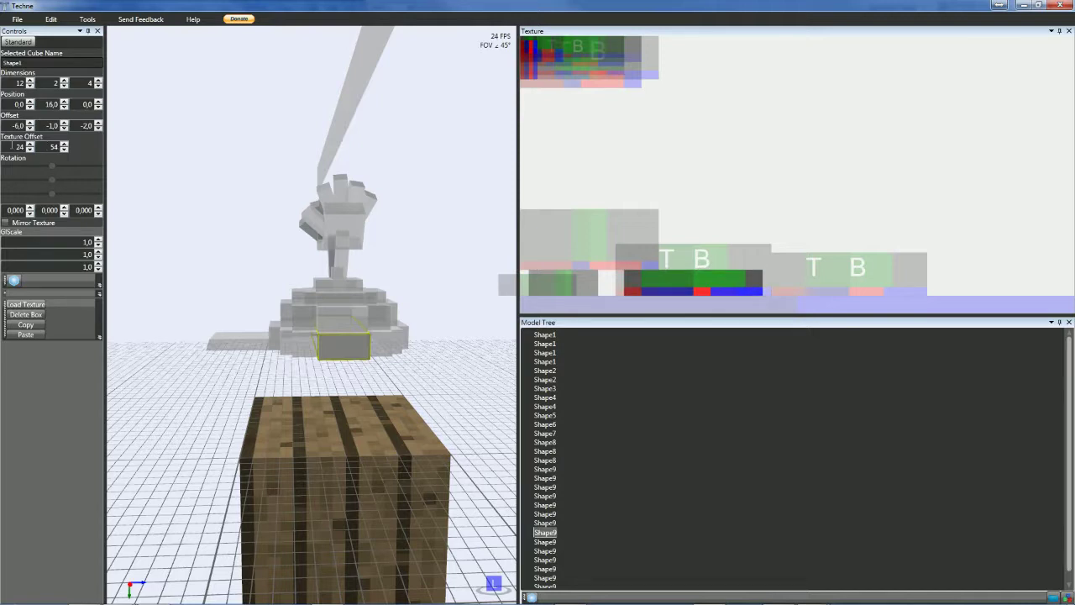
scroll(11, 146, up, 20)
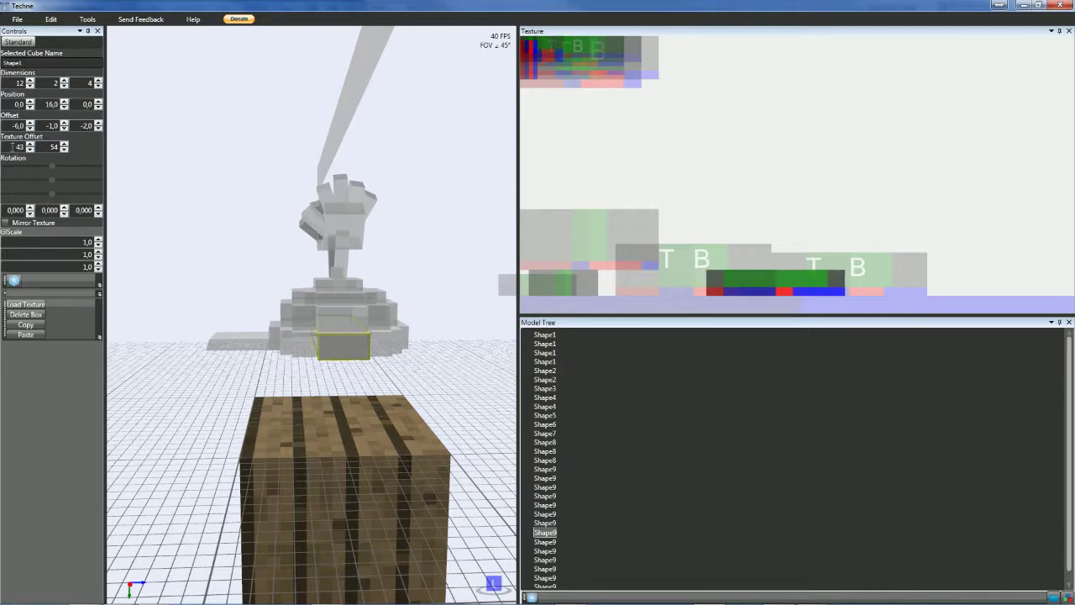
scroll(12, 146, up, 20)
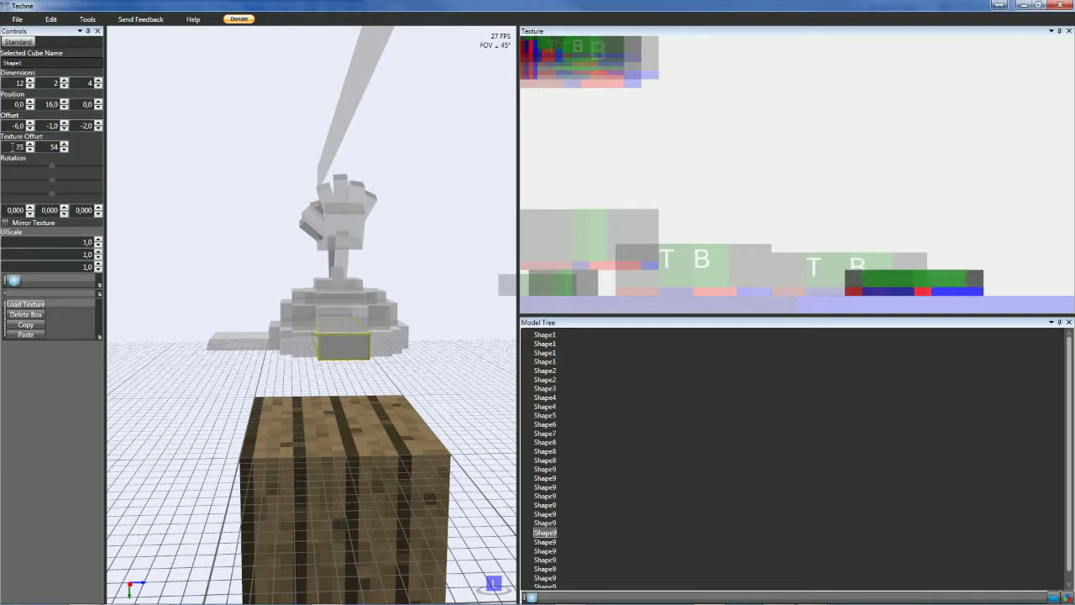
scroll(12, 147, up, 10)
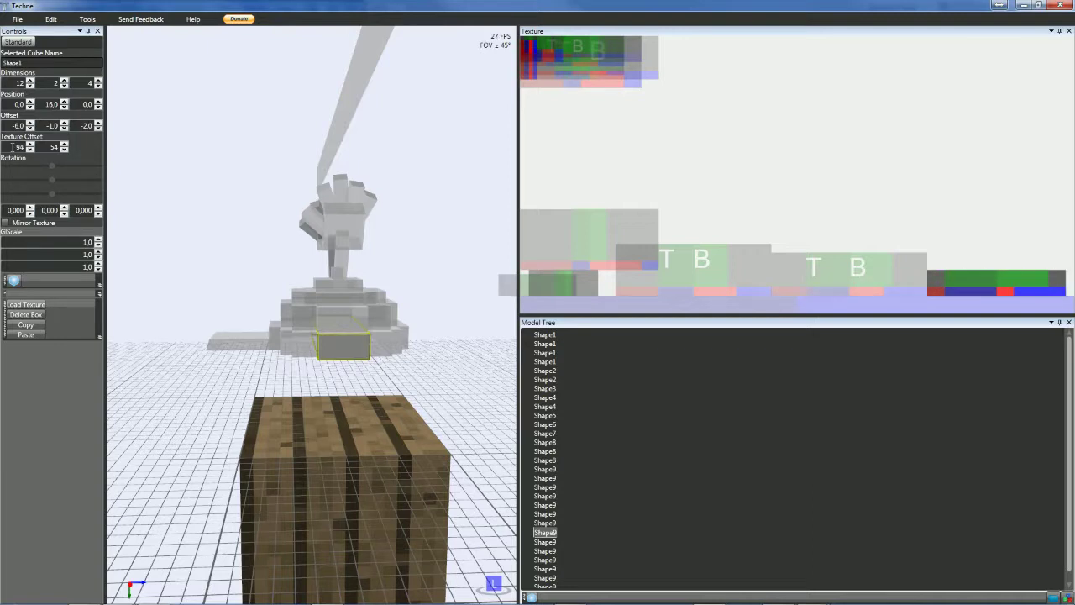
- Place the texture of the 4 by 2 by 10 block in the body's second-lowest layer directly above the 12 by 2 by 4 block's with offset 100, 42
click(381, 346)
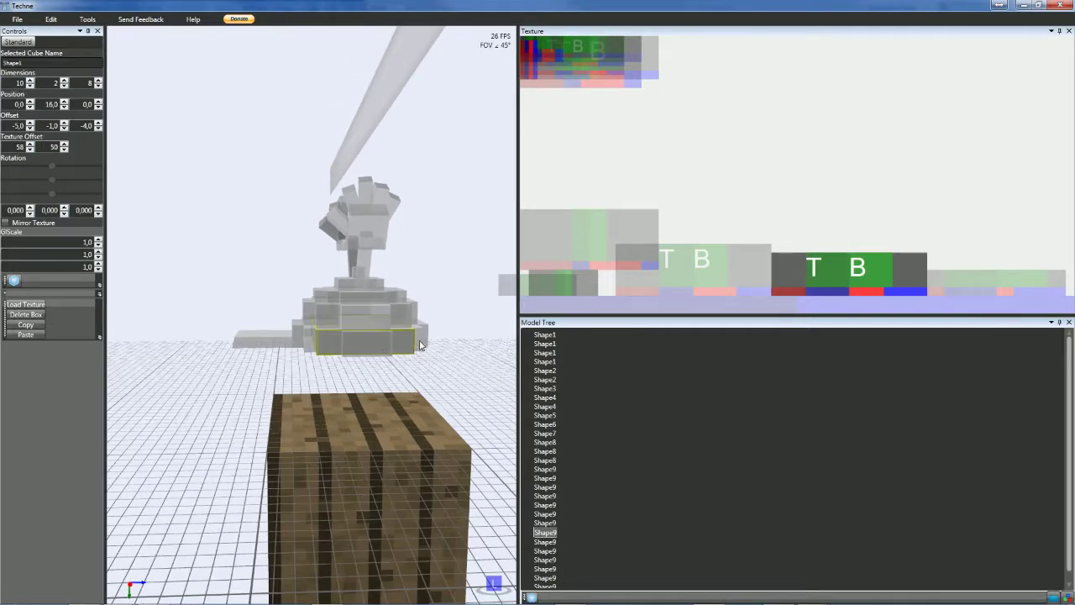
click(421, 344)
right_drag(461, 350, 343, 314)
click(345, 303)
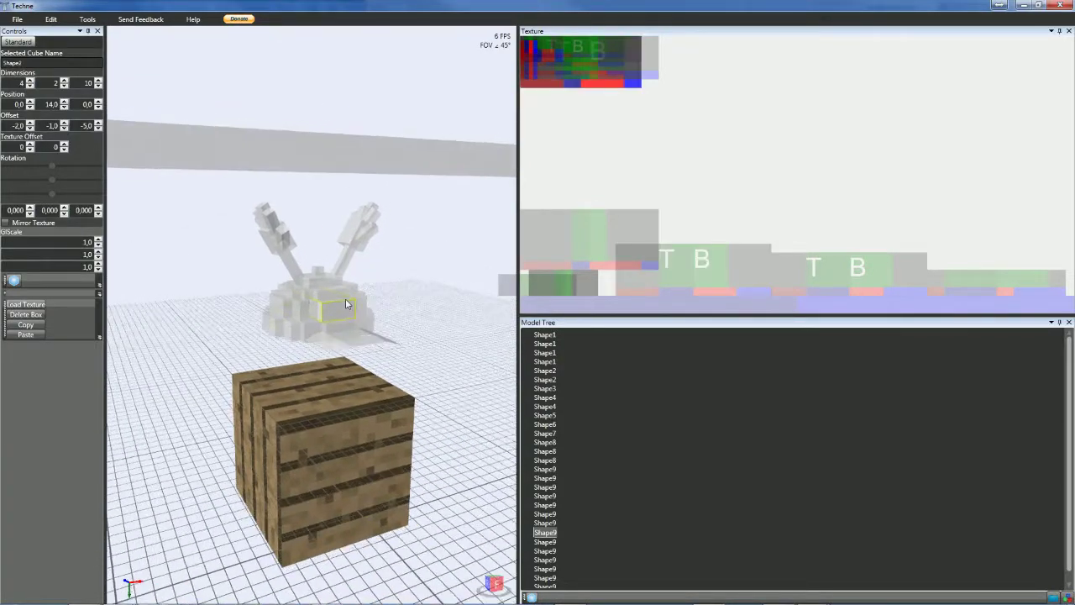
click(30, 144)
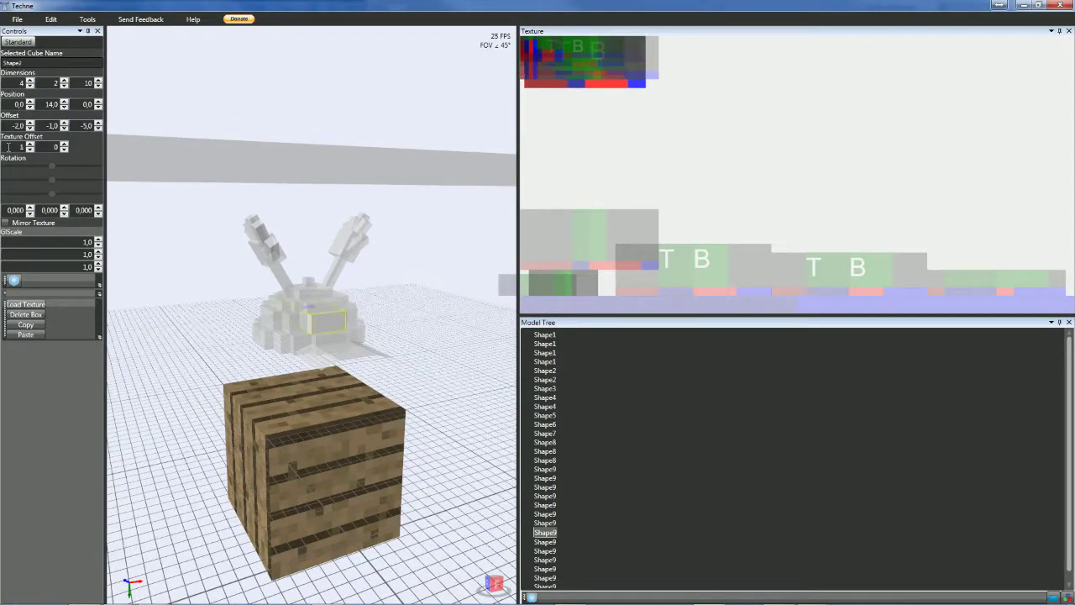
scroll(43, 146, up, 20)
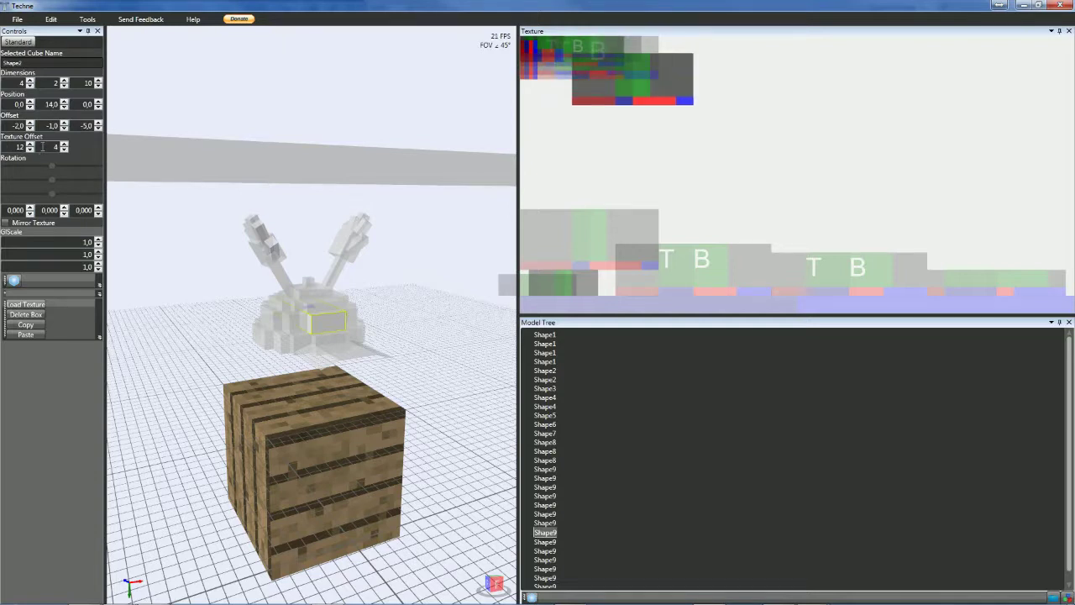
scroll(42, 147, up, 2)
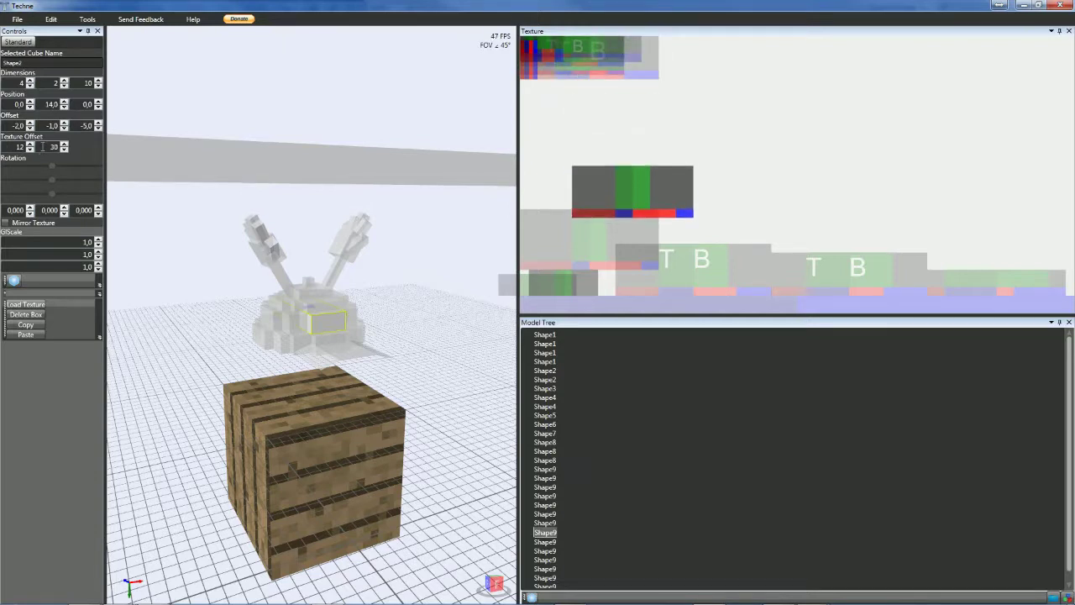
scroll(42, 147, up, 5)
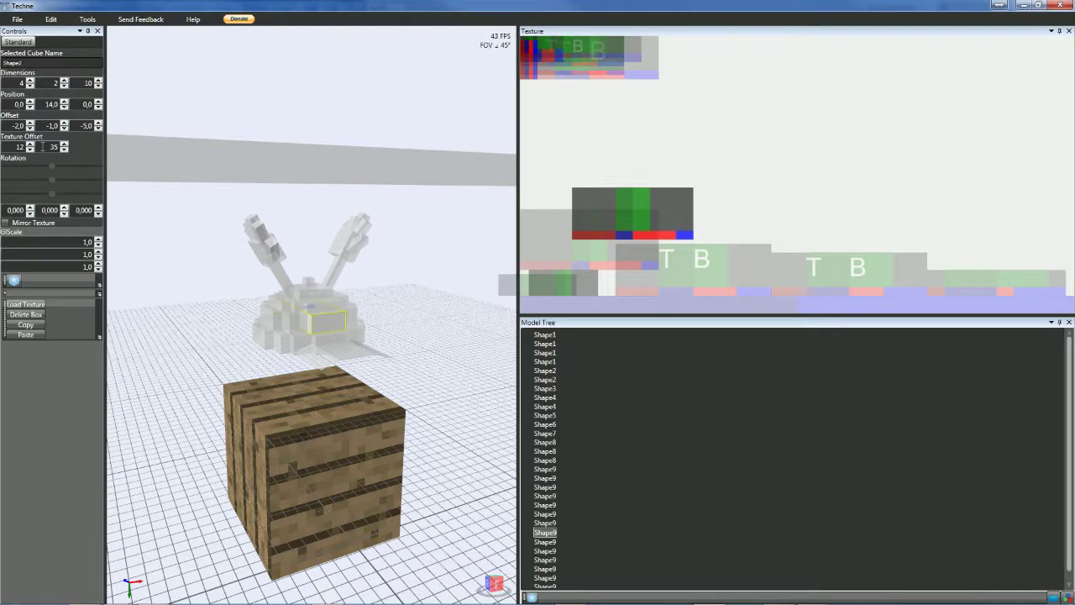
scroll(42, 147, up, 1)
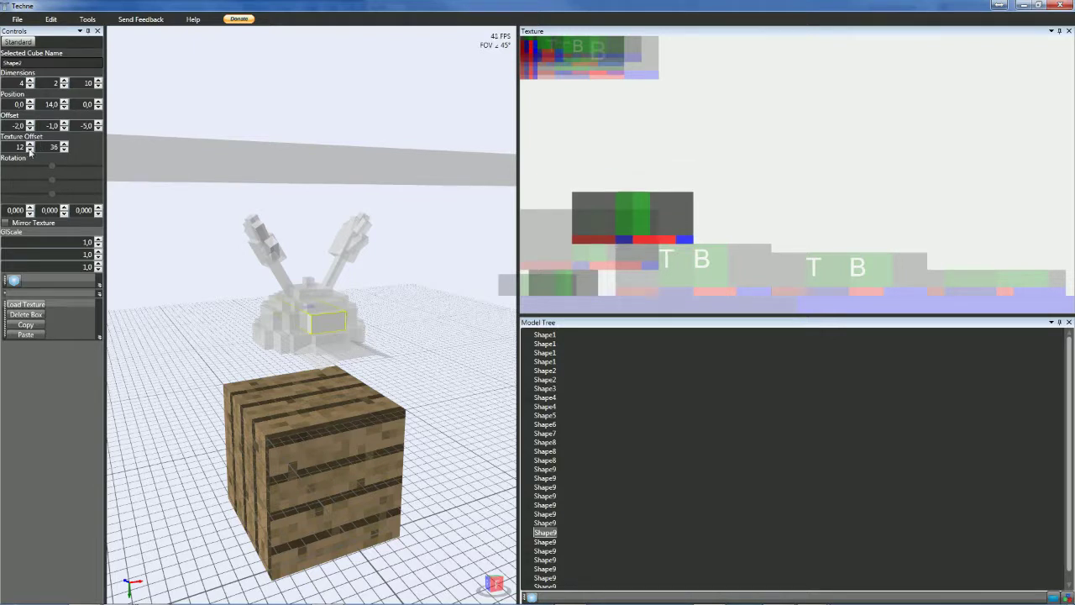
scroll(10, 147, up, 20)
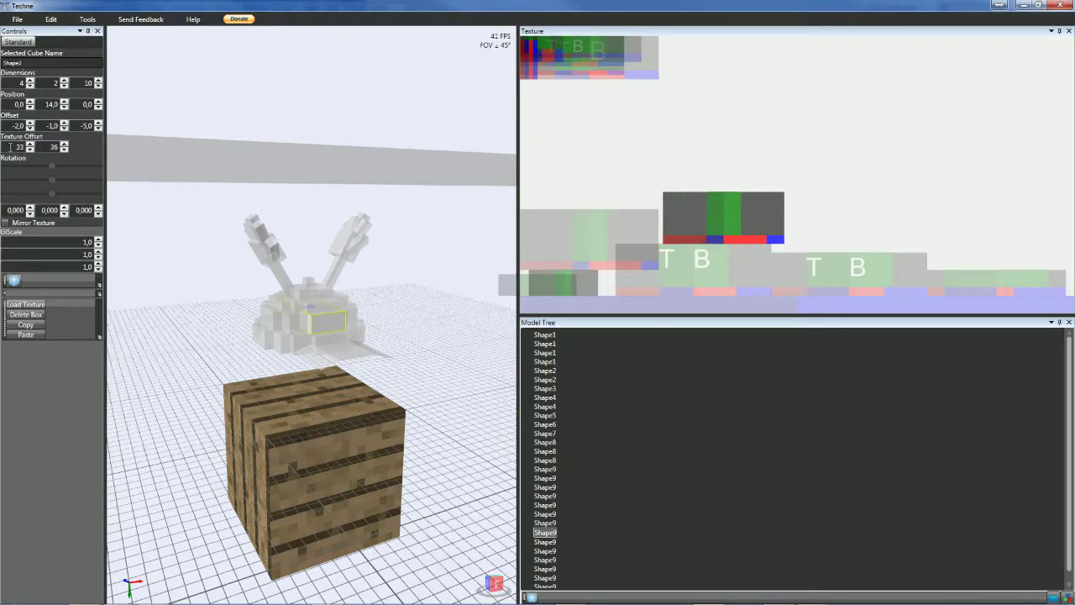
scroll(10, 147, up, 20)
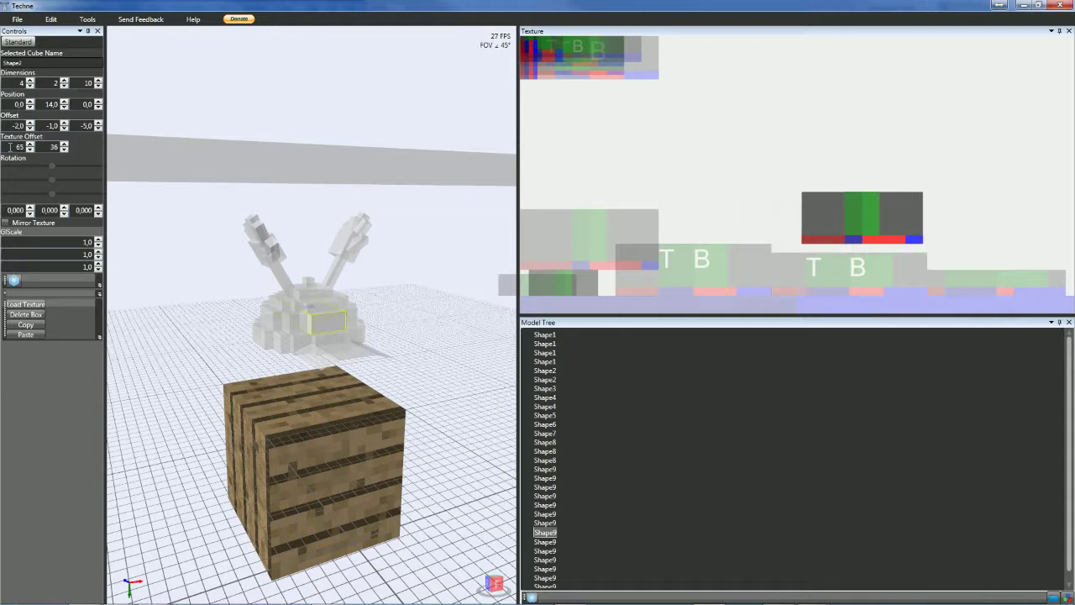
scroll(10, 147, up, 20)
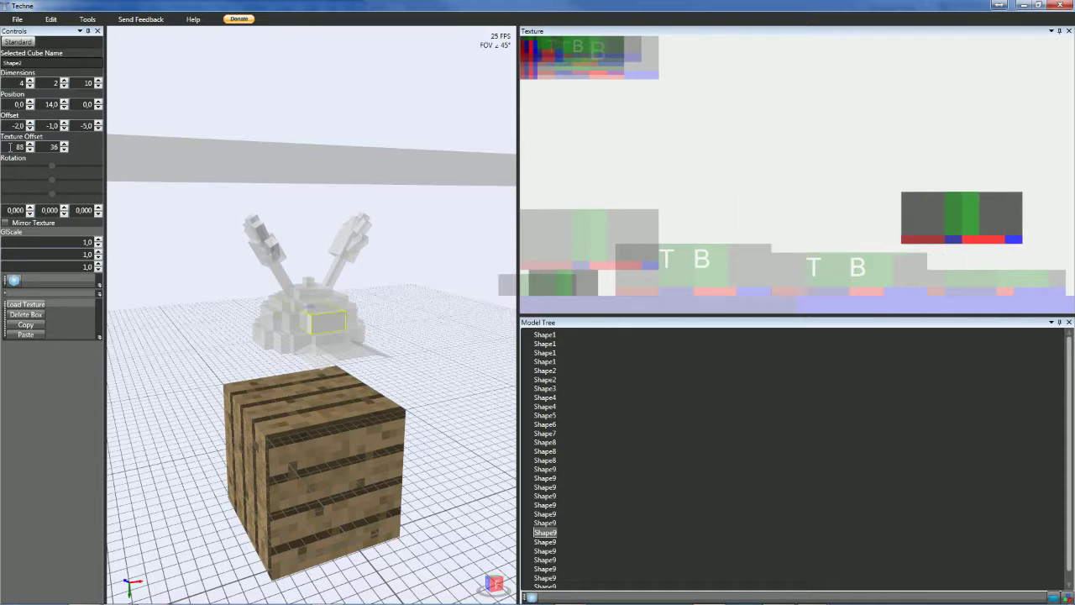
scroll(10, 147, down, 1)
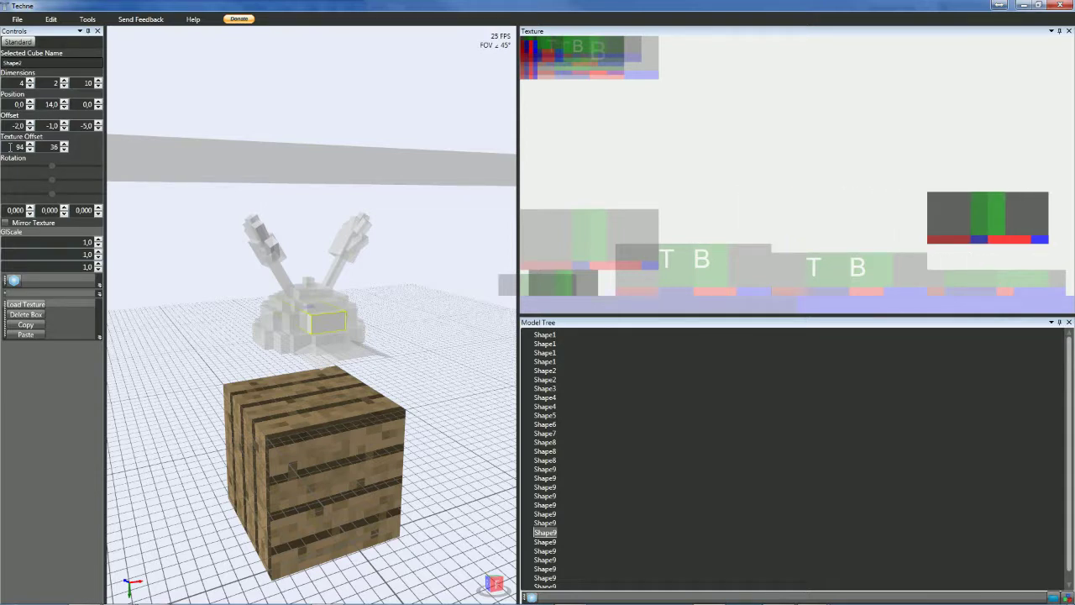
scroll(45, 146, up, 6)
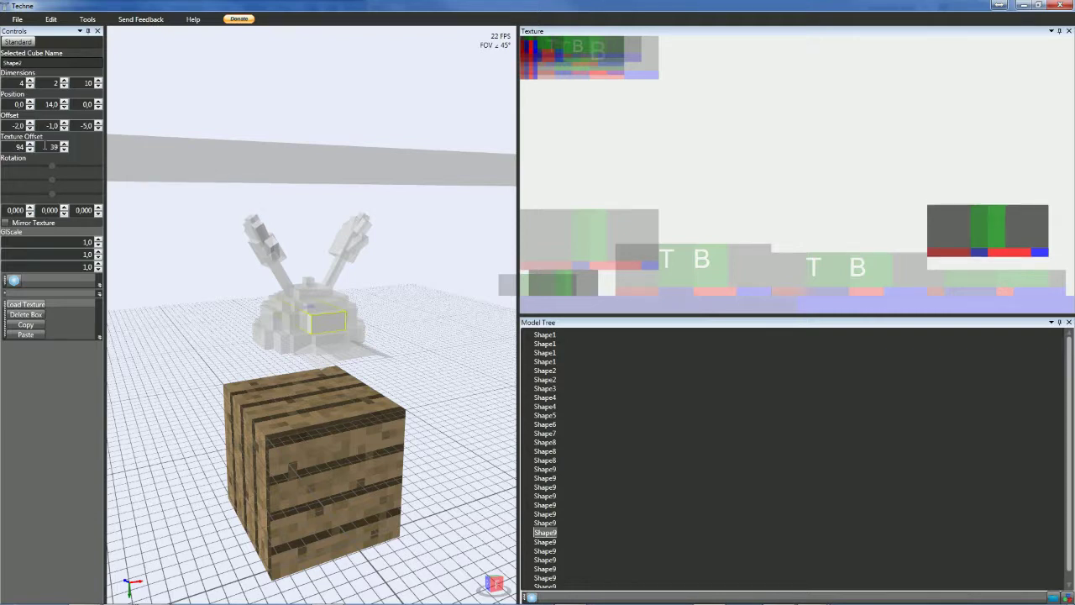
scroll(13, 145, up, 5)
scroll(13, 145, up, 1)
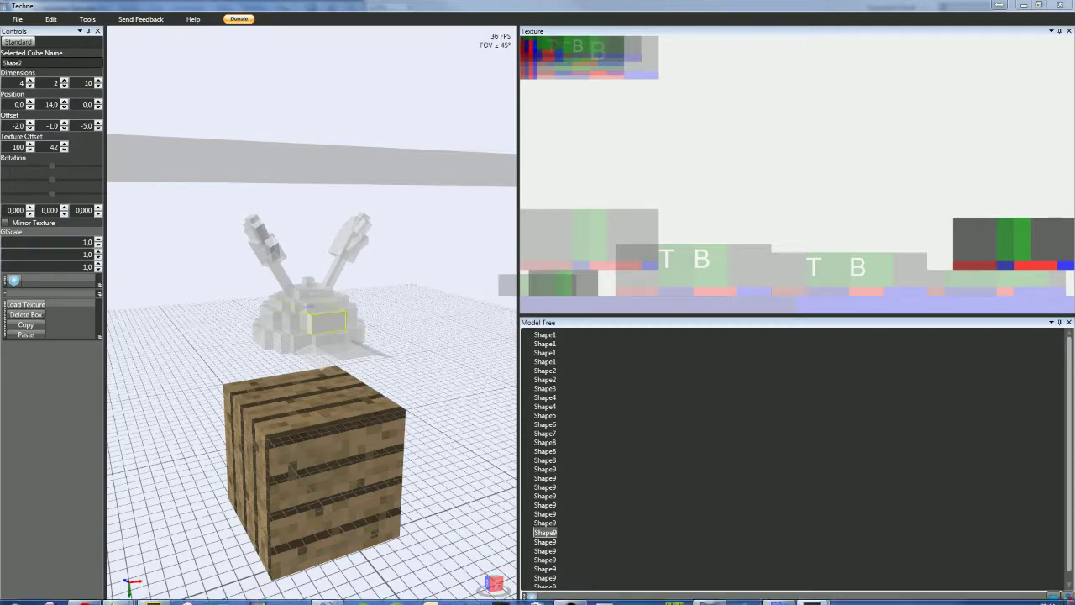
click(573, 593)
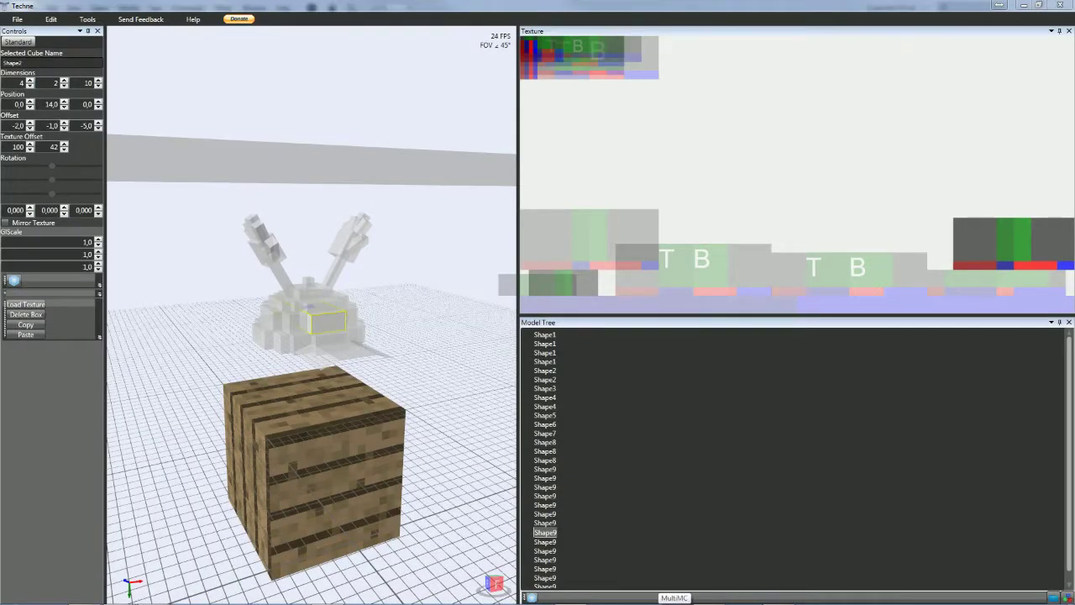
drag(1074, 302, 774, 333)
right_drag(415, 402, 372, 367)
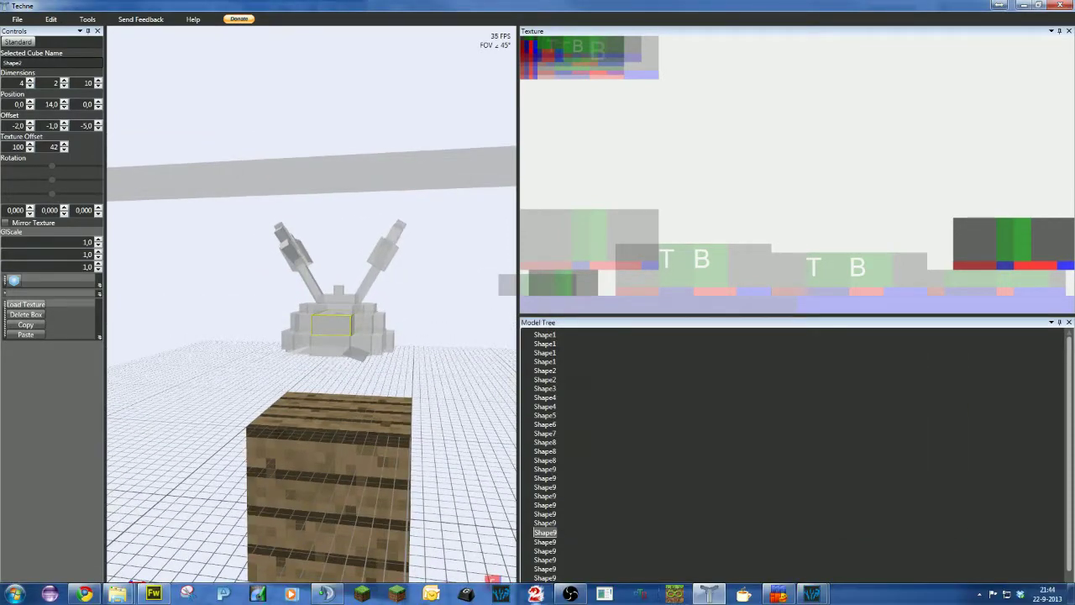
click(570, 594)
click(570, 593)
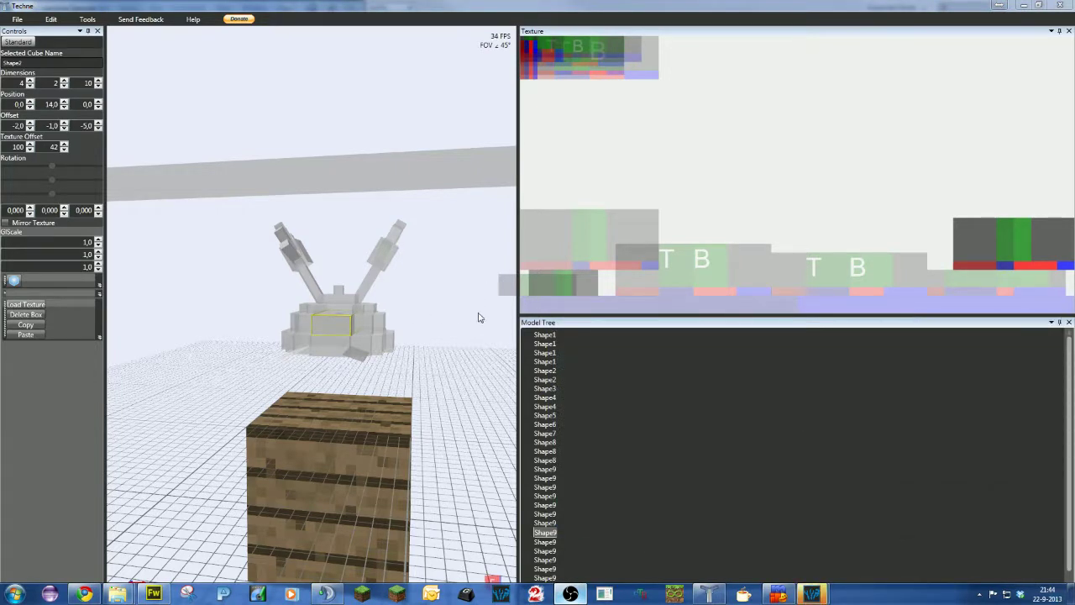
- Enlarge the 3D view, clear the block selection and examine the whole creature model from several sides
drag(521, 316, 953, 316)
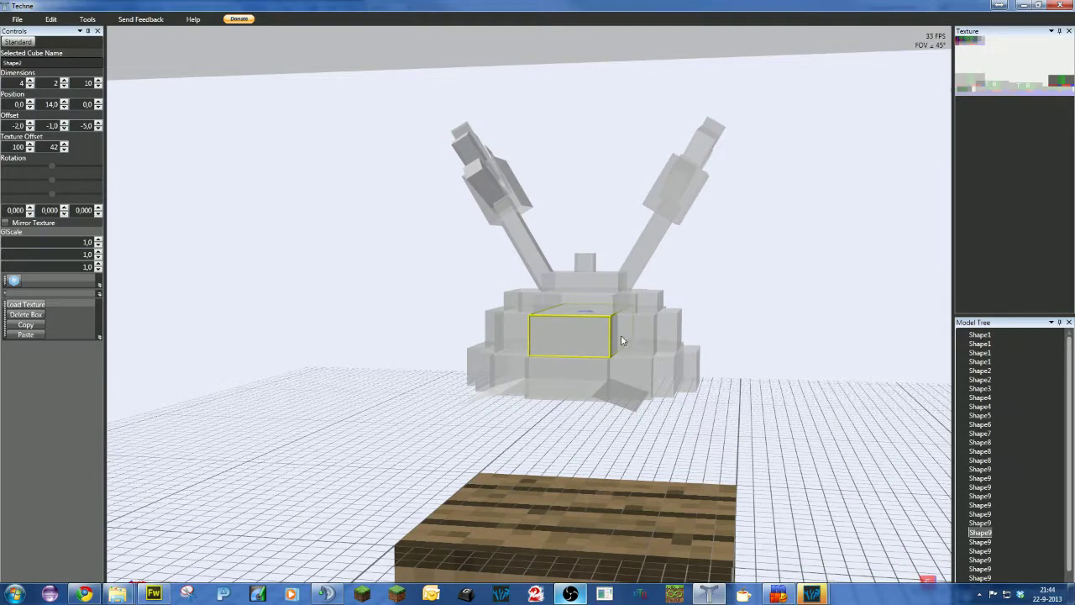
click(781, 389)
right_drag(771, 396, 821, 418)
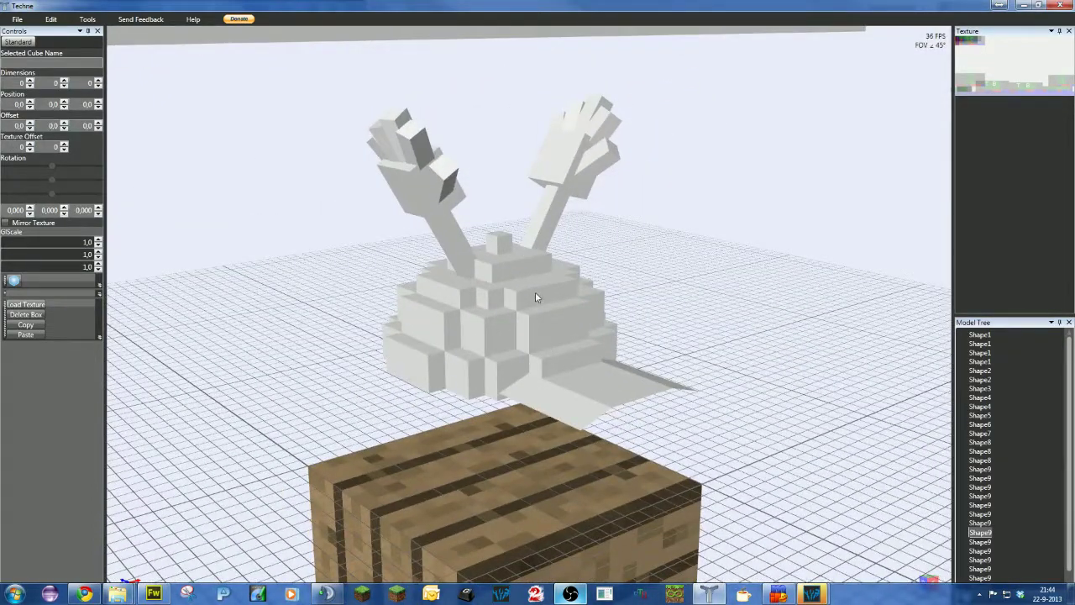
drag(830, 377, 770, 416)
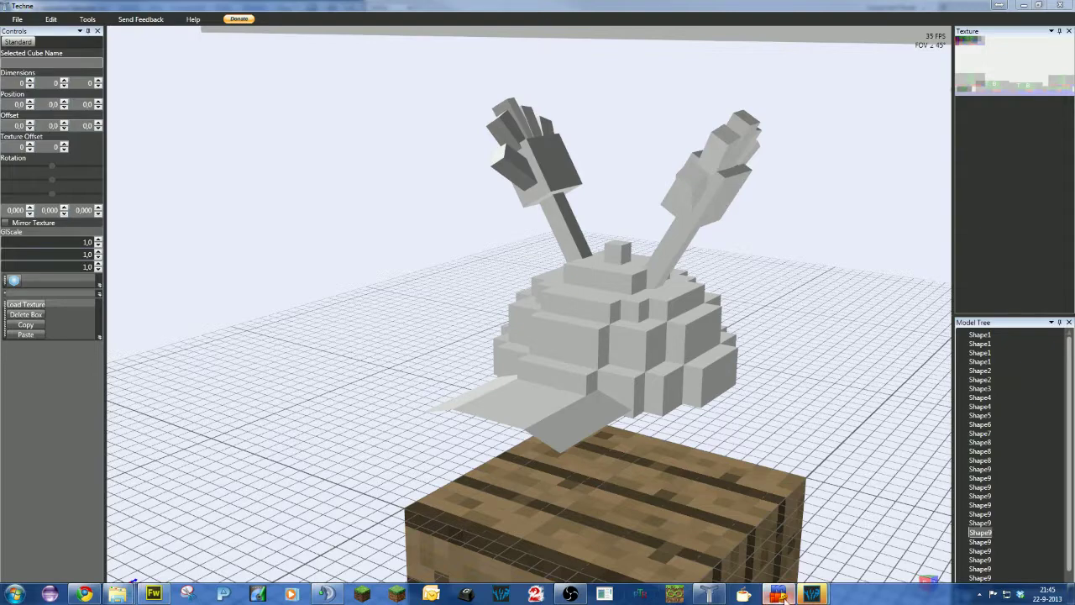
- Close the DMC UHC Scavenger Hunt Pack window running in the background and return to the front view of the model
mouse_move(806, 597)
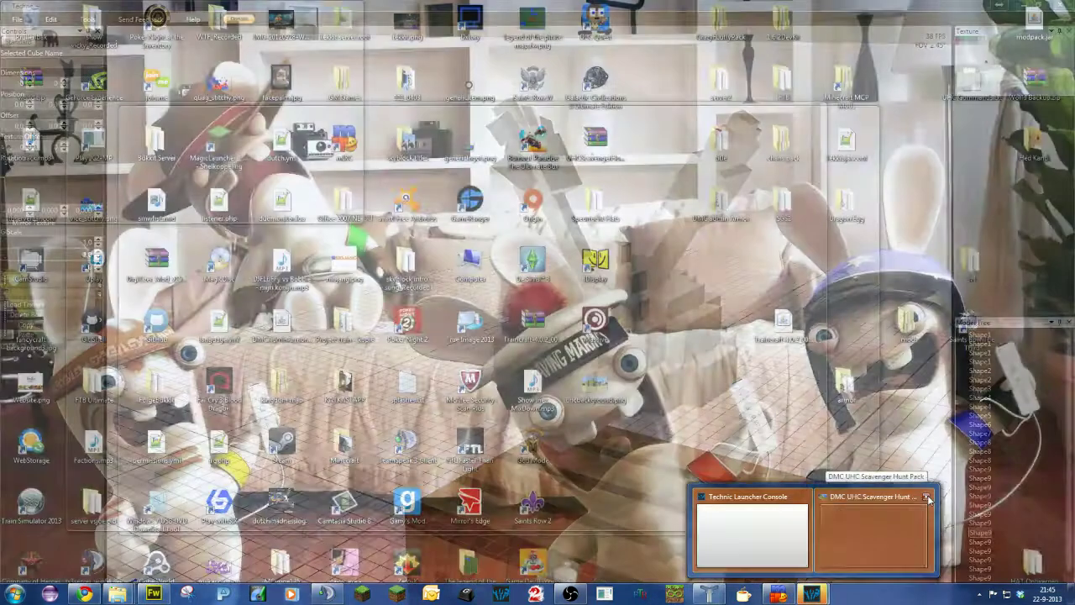
click(928, 497)
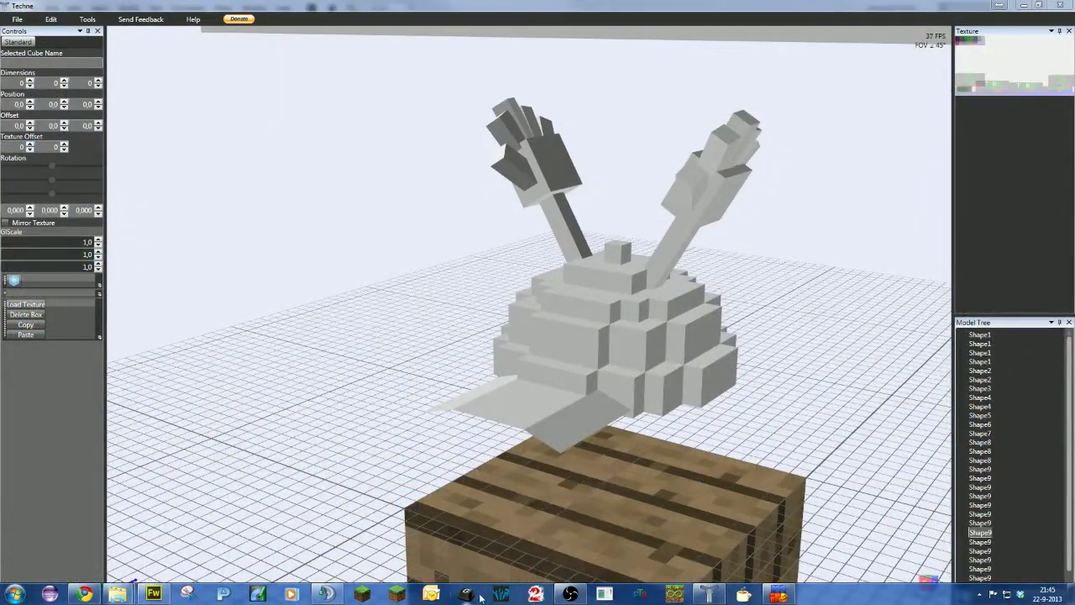
mouse_move(412, 461)
right_down()
mouse_move(454, 463)
mouse_move(458, 450)
mouse_move(446, 456)
right_up()
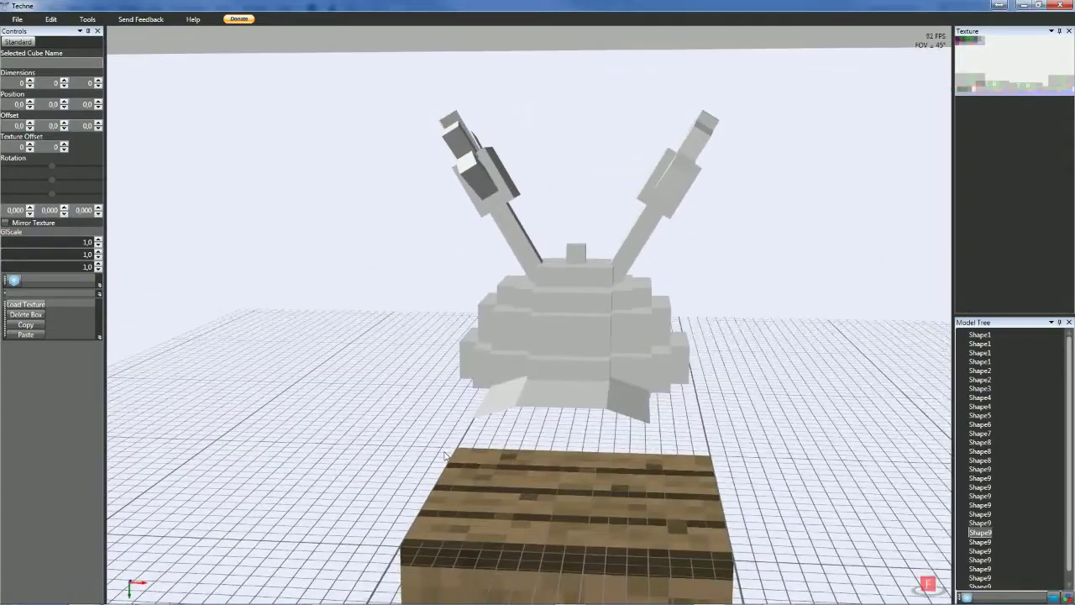
mouse_move(592, 465)
right_down()
mouse_move(561, 458)
mouse_move(588, 463)
mouse_move(591, 476)
right_up()
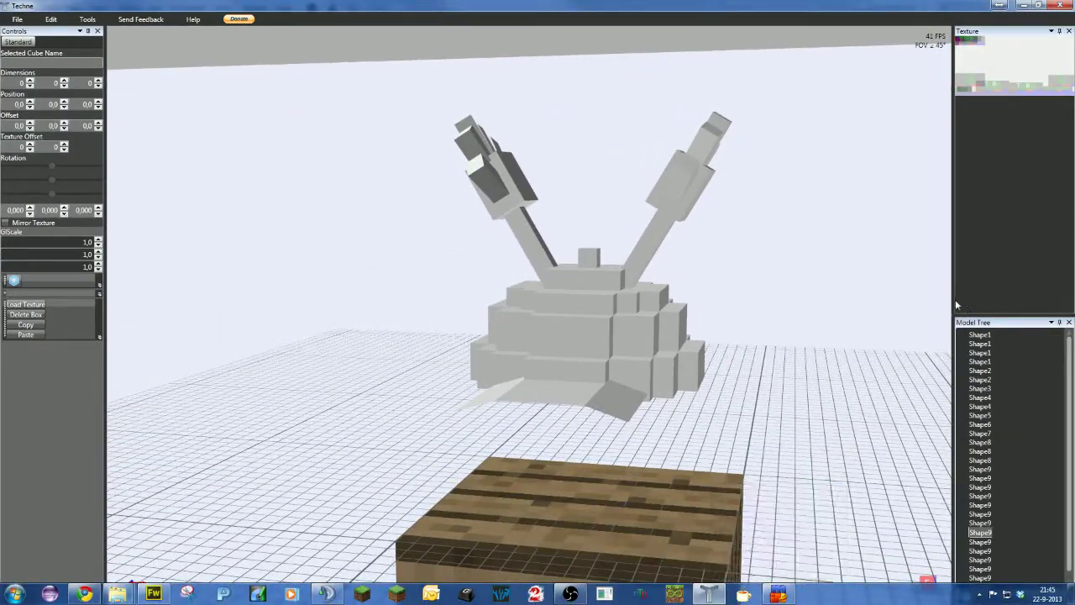
- Widen the texture view again and reselect the 4 by 2 by 10 block in the body's second-lowest layer
drag(955, 302, 588, 302)
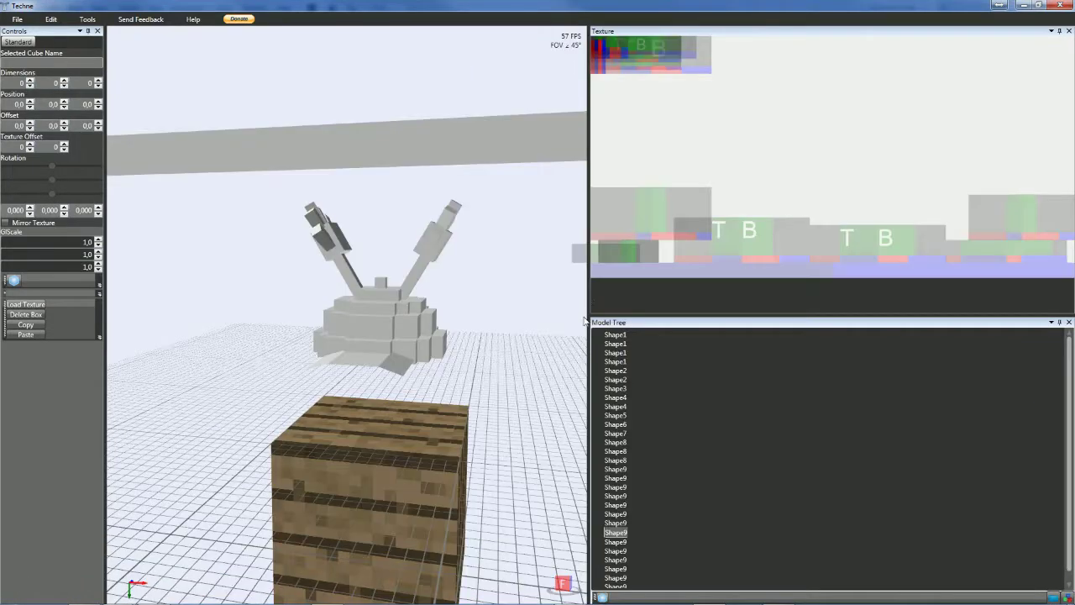
middle_drag(527, 379, 515, 390)
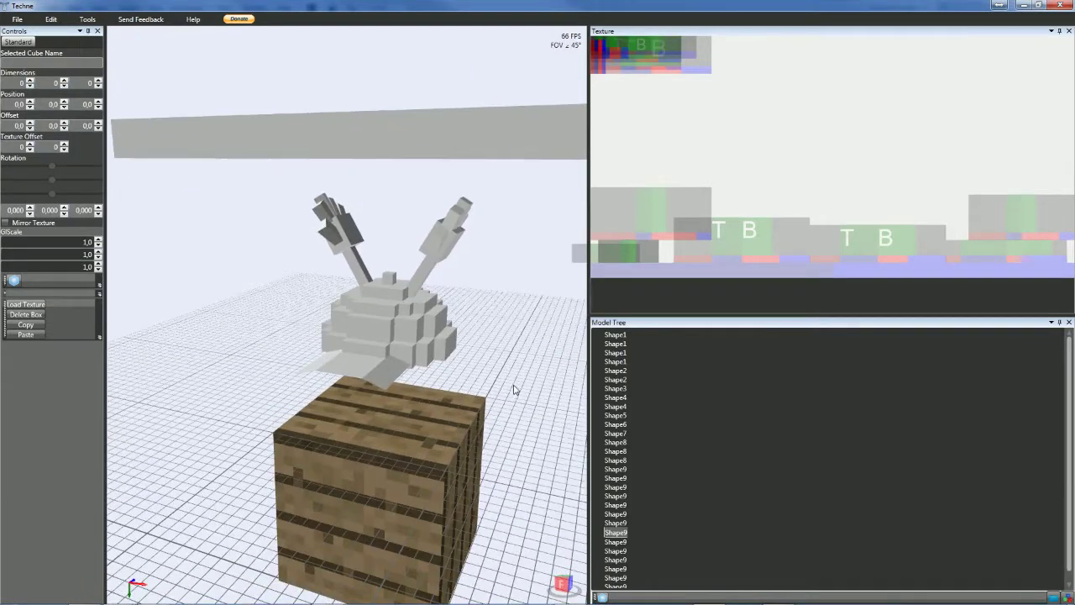
click(378, 330)
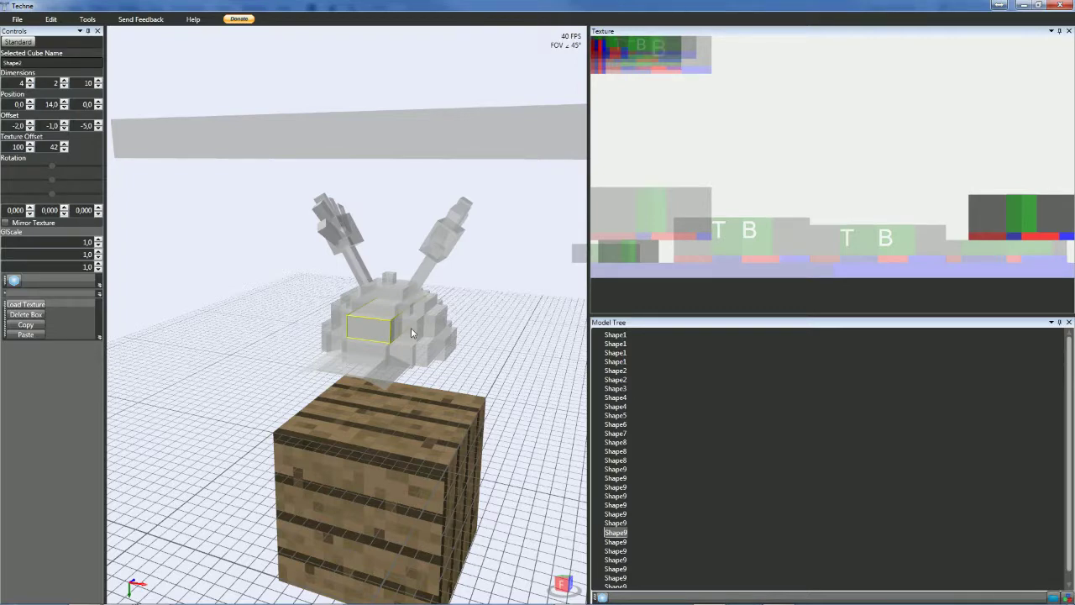
- Place the texture of the 8 by 2 by 8 block in the body's second-lowest layer beside the 4 by 2 by 10 block's with offset 78, 40
click(410, 330)
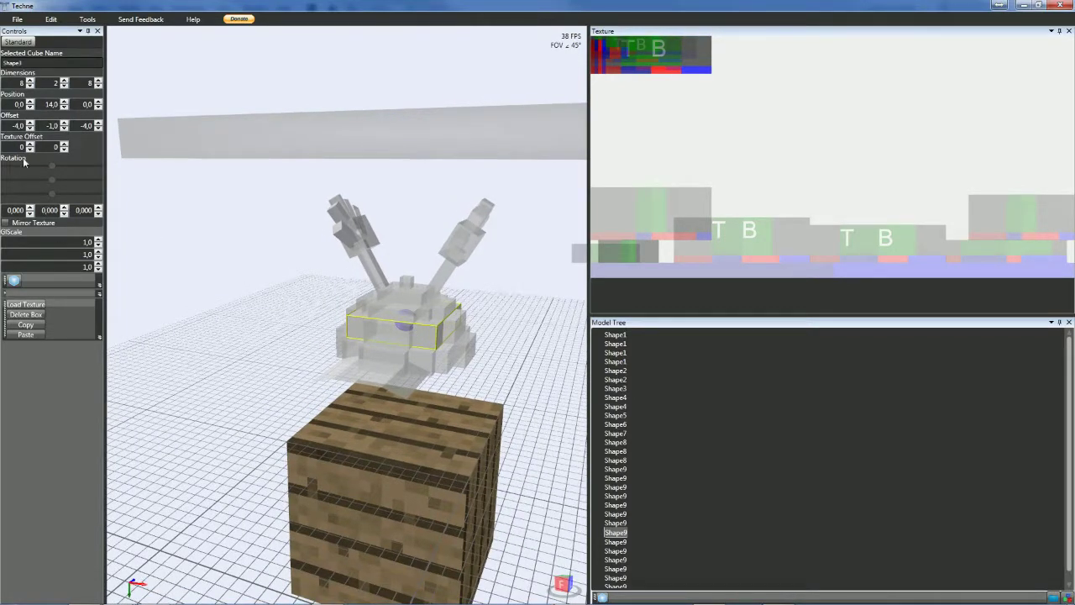
scroll(39, 146, up, 20)
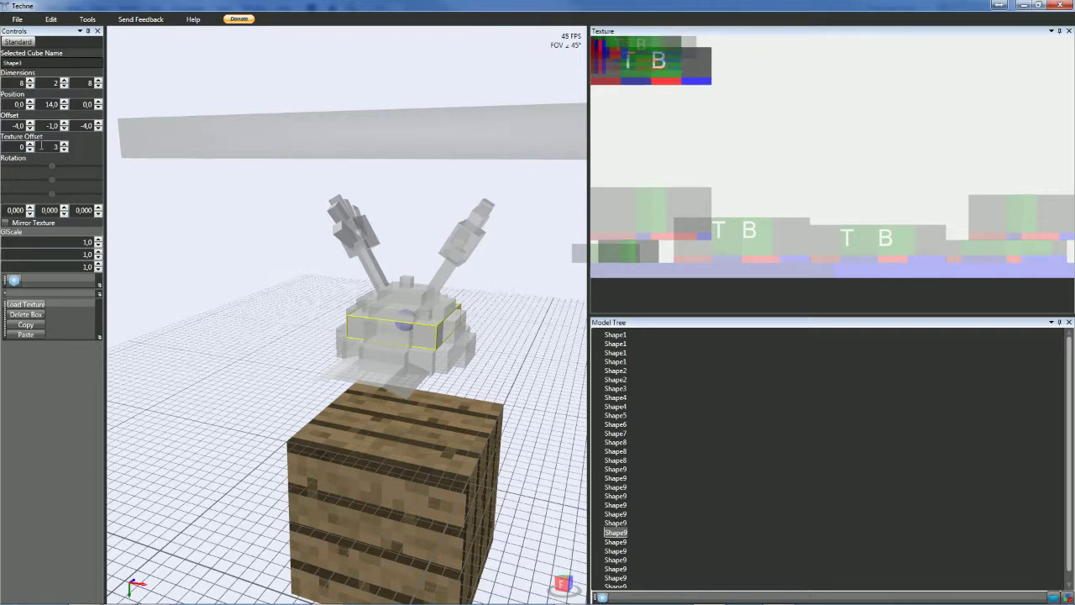
scroll(41, 145, up, 10)
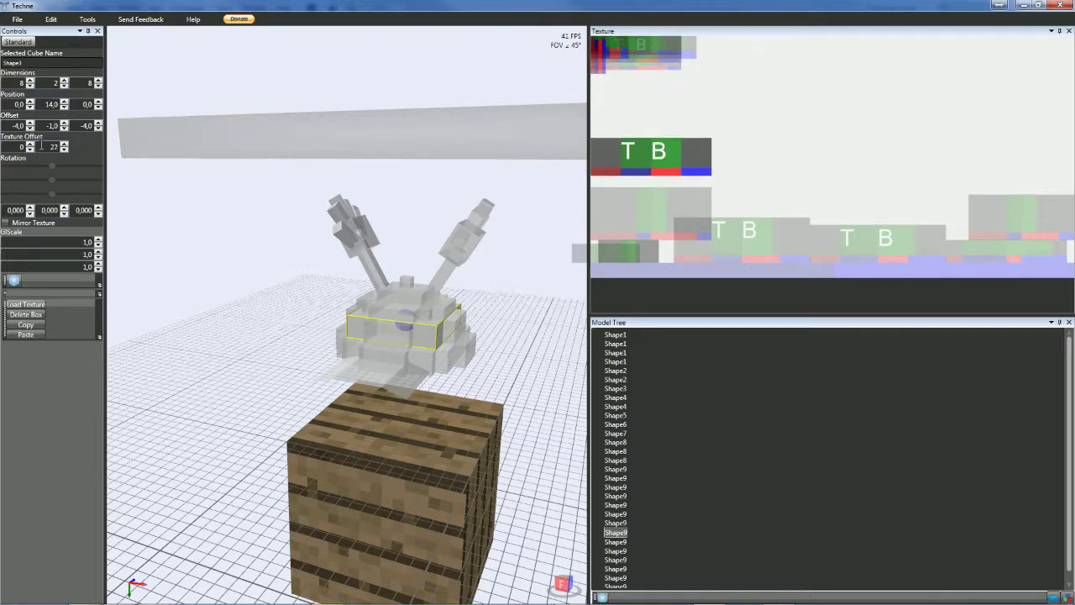
scroll(10, 147, up, 20)
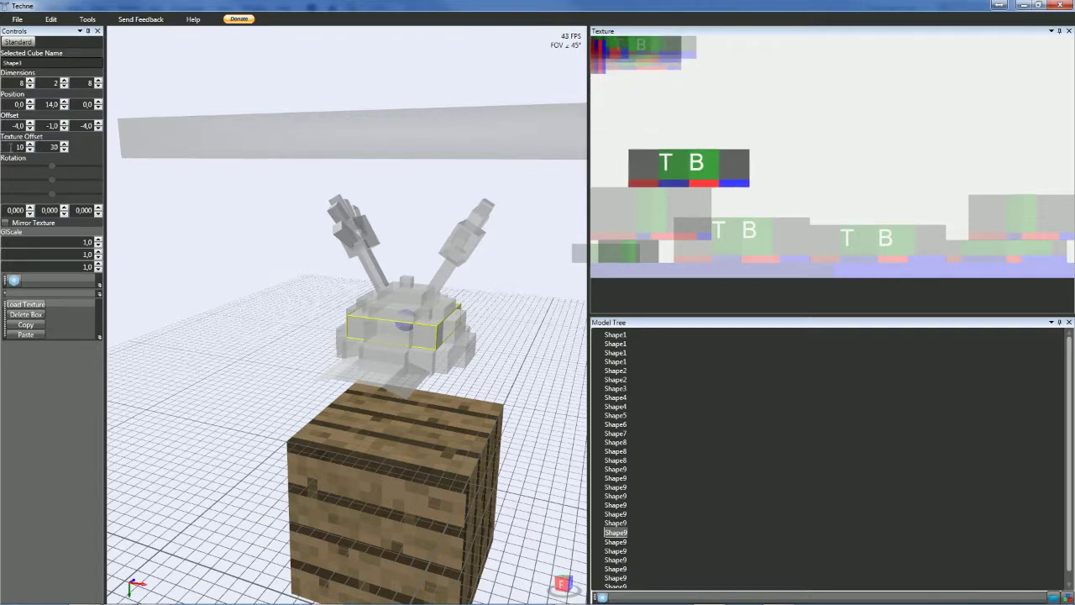
scroll(10, 147, up, 20)
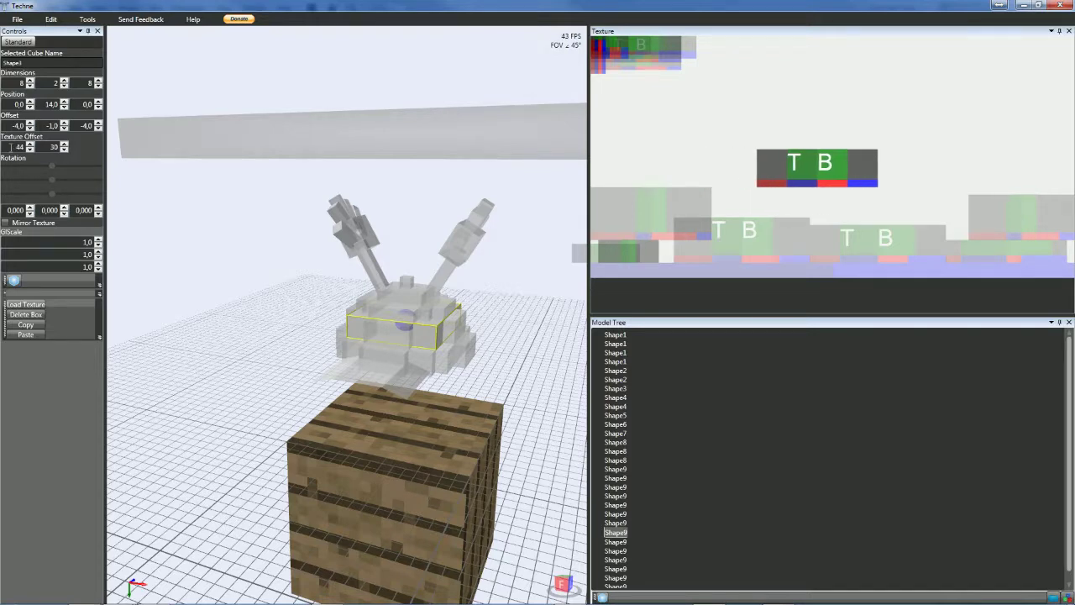
scroll(10, 147, up, 11)
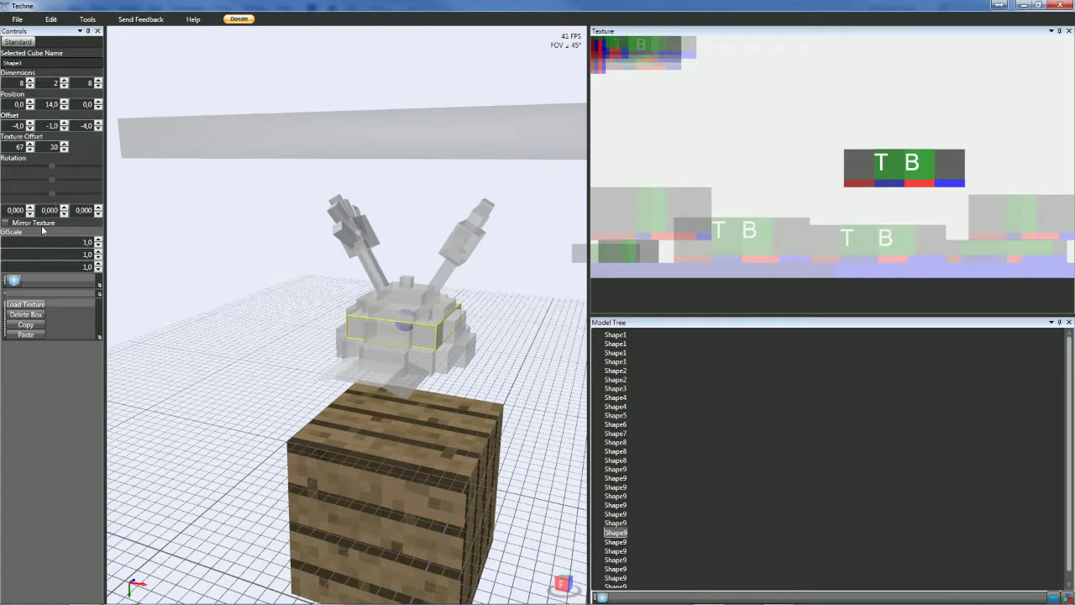
scroll(50, 147, up, 10)
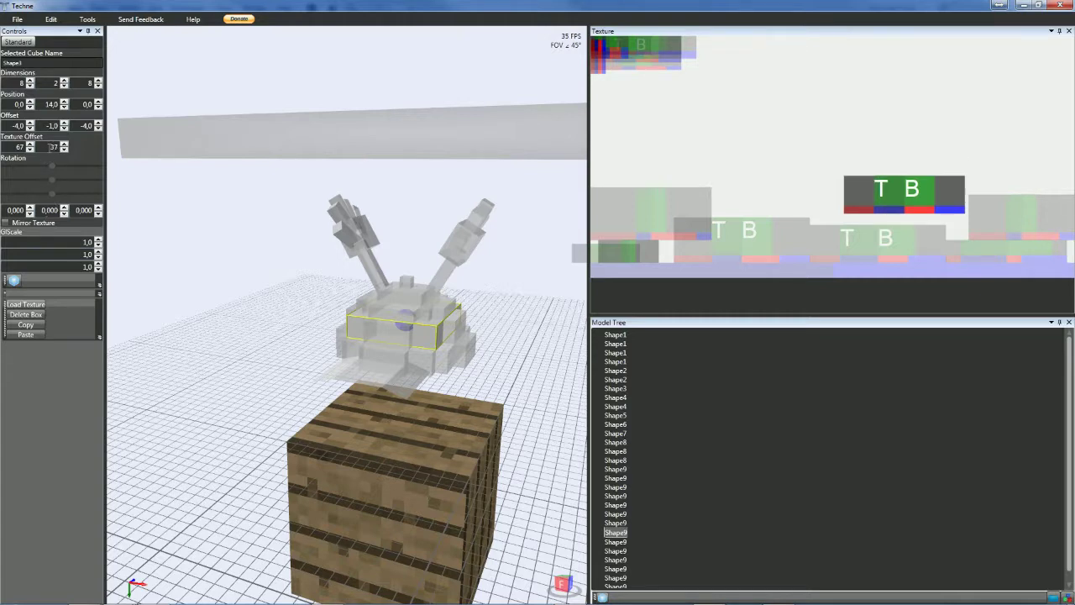
scroll(17, 147, up, 9)
scroll(16, 147, up, 2)
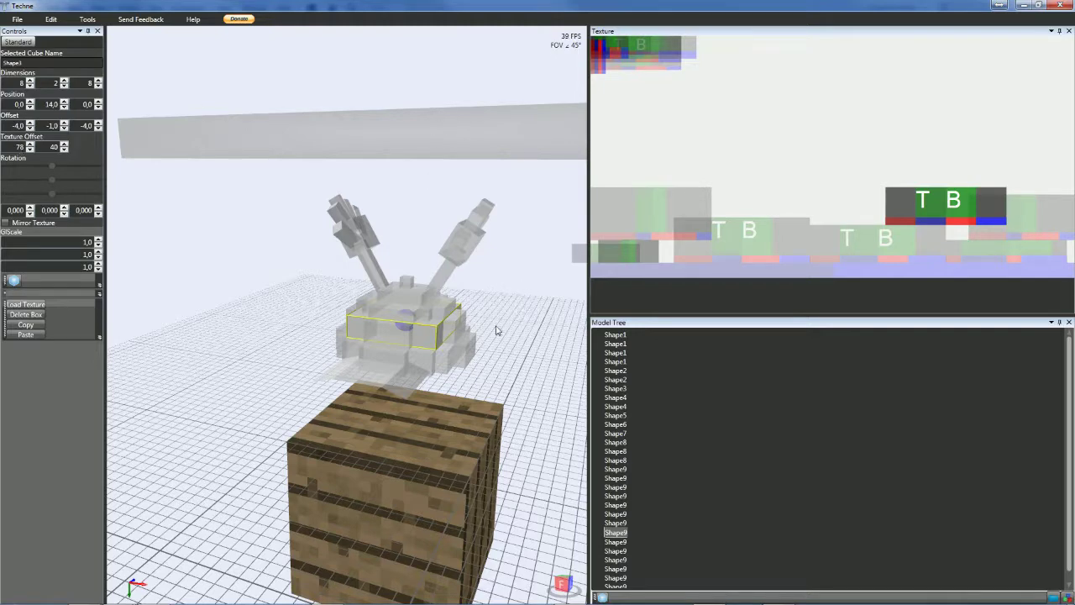
- Place the texture of the 10 by 2 by 4 block in the body's second-lowest layer beside the 8 by 2 by 8 block's with offset 58, 42
click(395, 339)
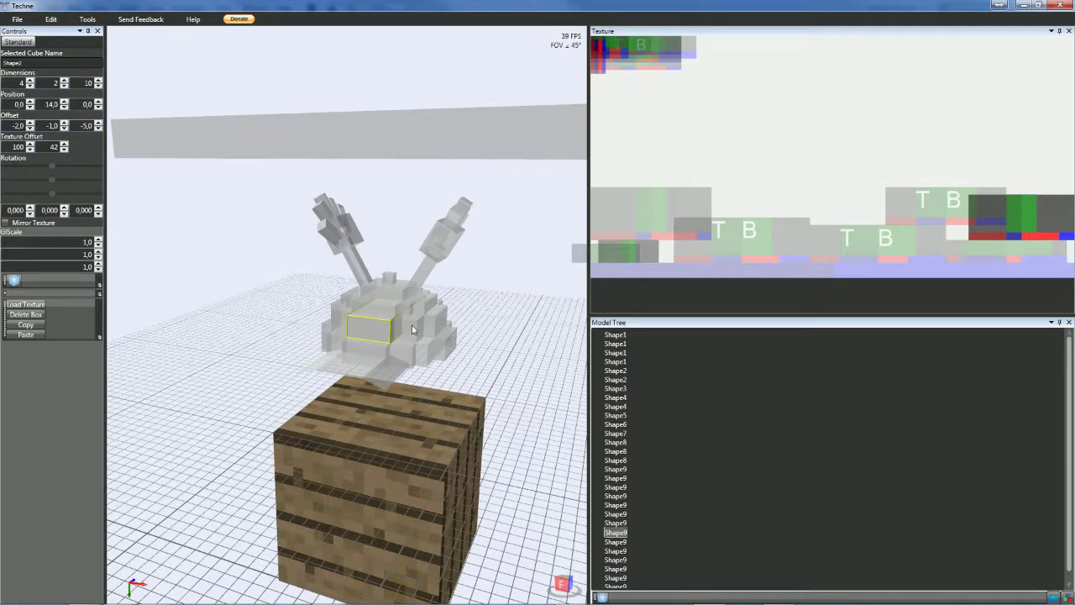
click(413, 330)
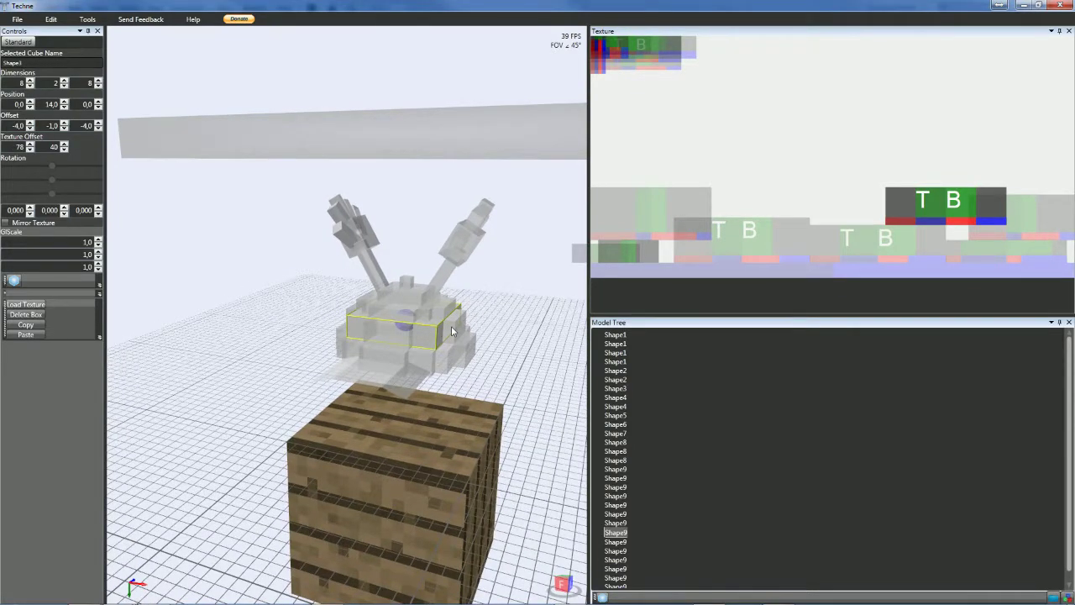
click(451, 328)
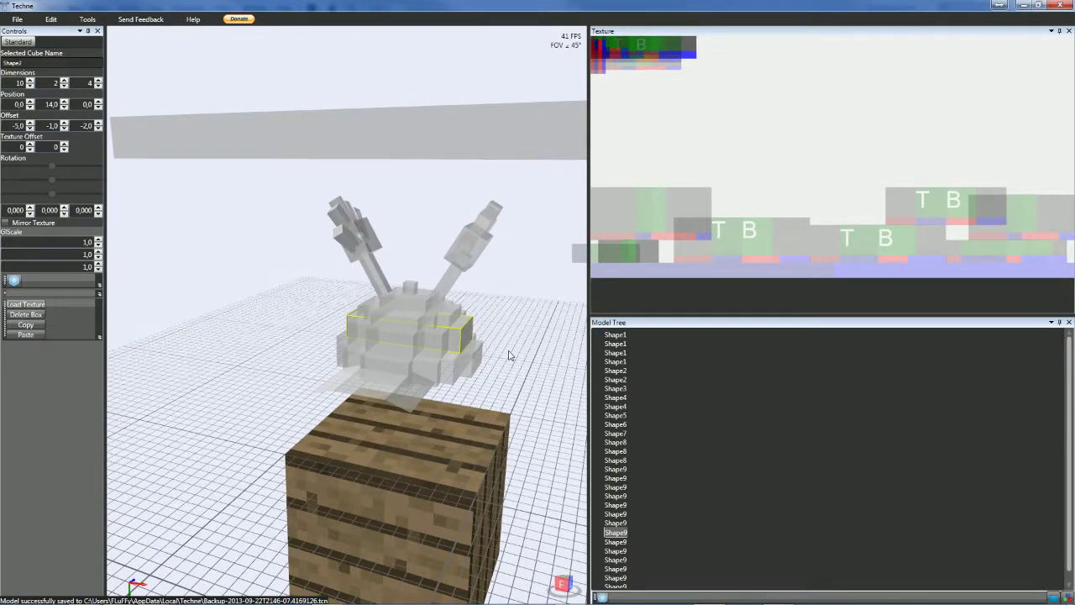
scroll(22, 147, up, 17)
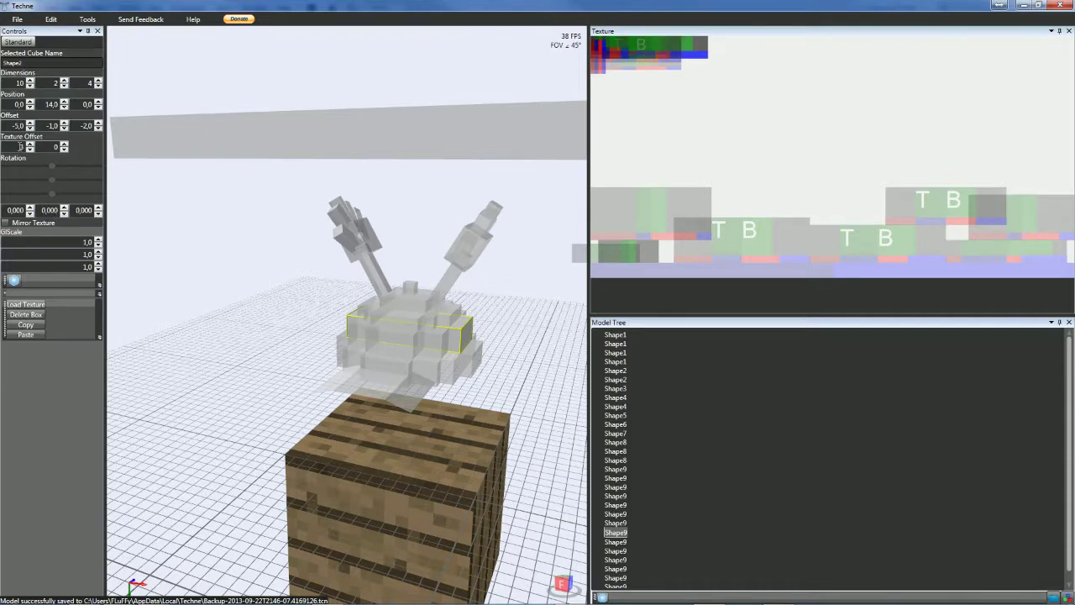
text(23)
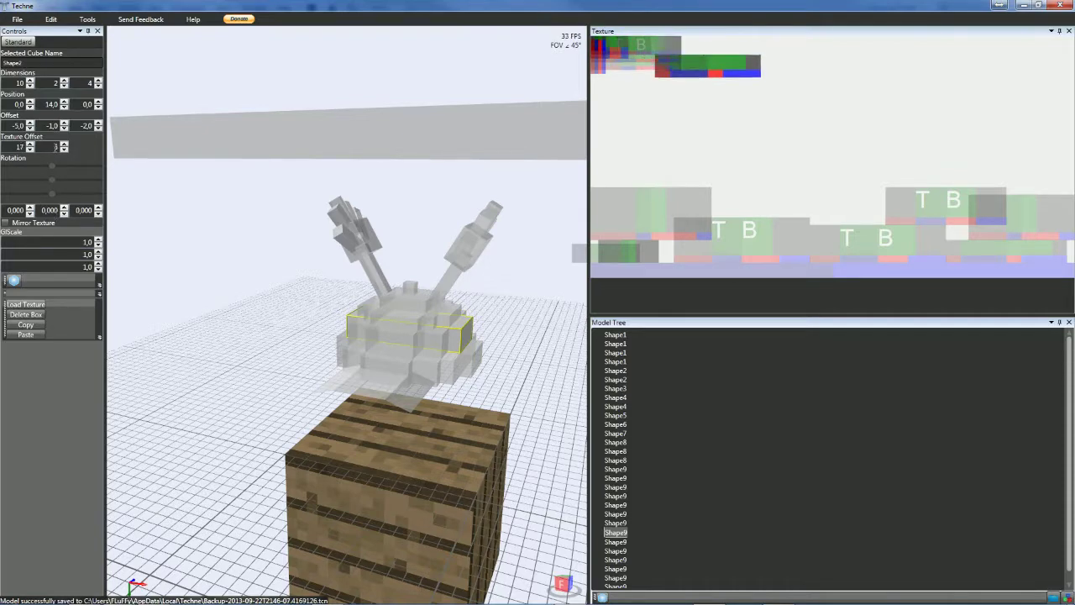
scroll(54, 147, up, 17)
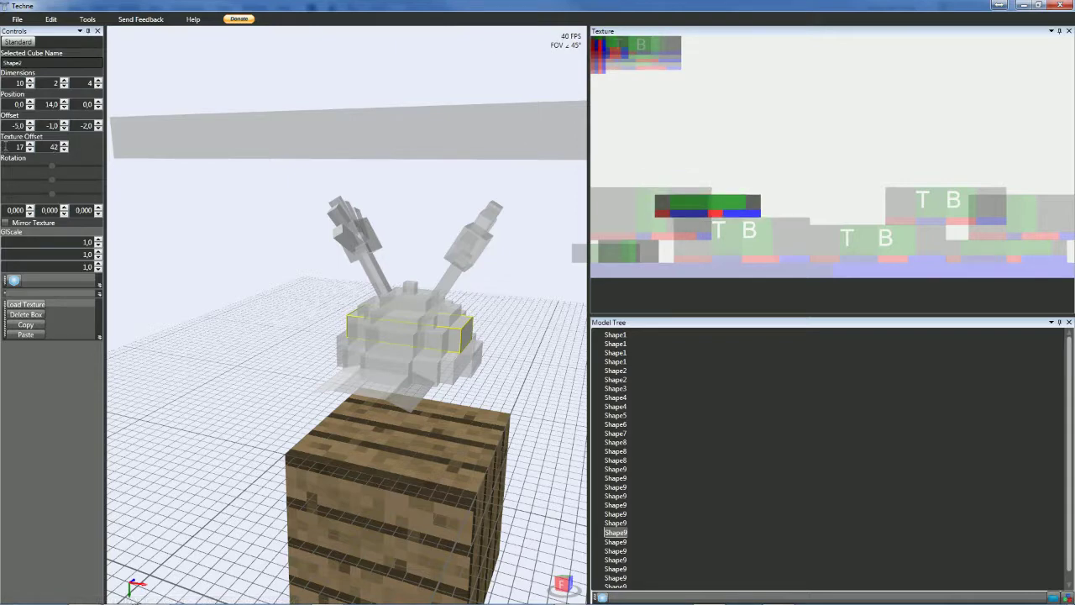
scroll(12, 147, up, 20)
key(BackSpace)
key(BackSpace)
text(58)
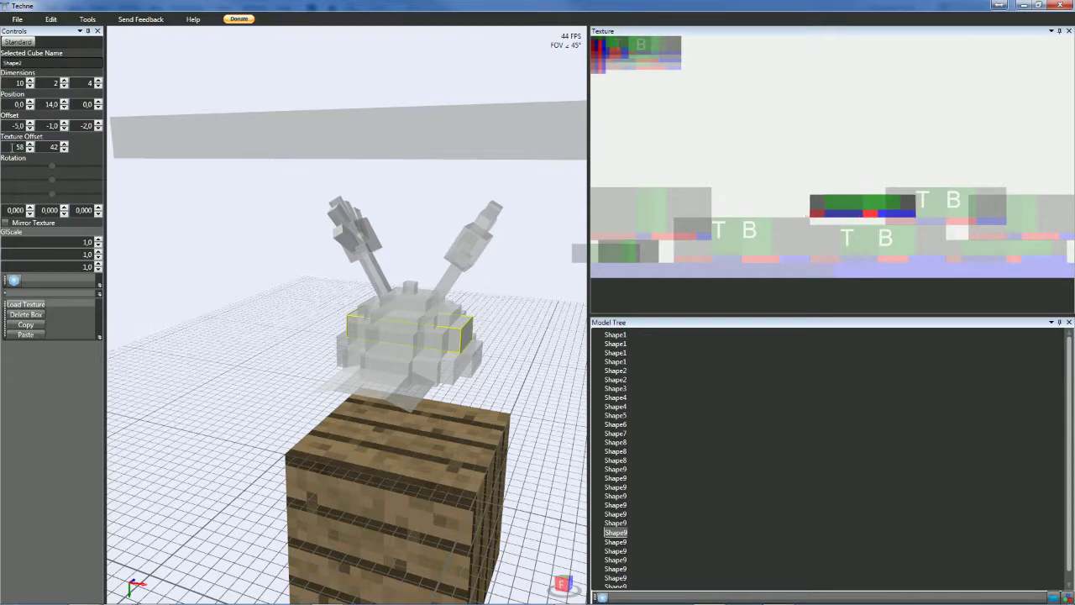
- Place the texture of the 4 by 1 by 8 block in the body's top layer at the sheet's left edge with offset 0, 31
right_drag(352, 379, 398, 335)
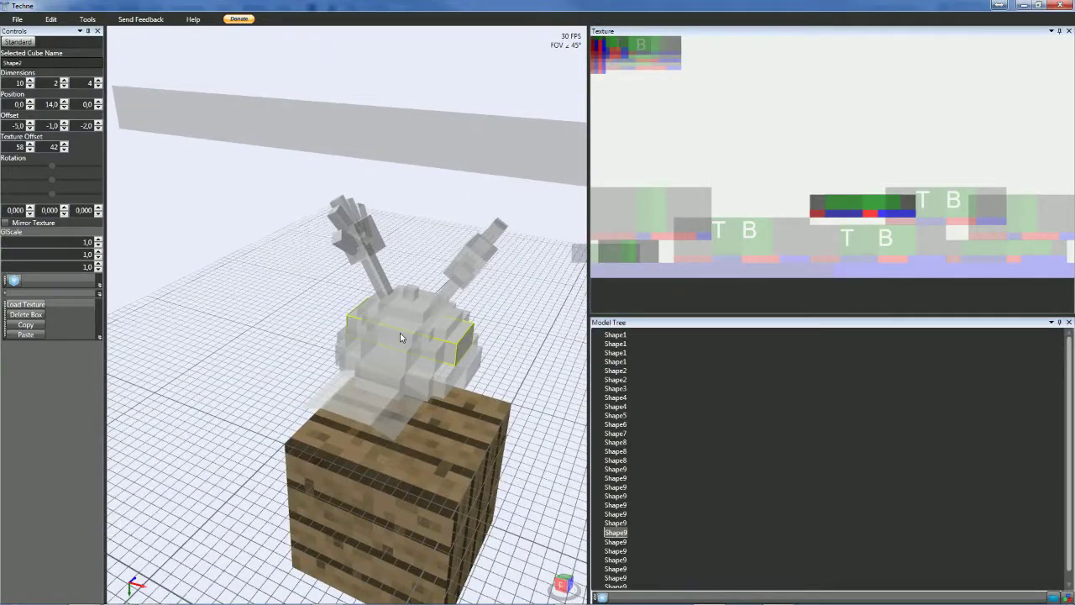
click(399, 334)
scroll(400, 334, down, 2)
click(29, 145)
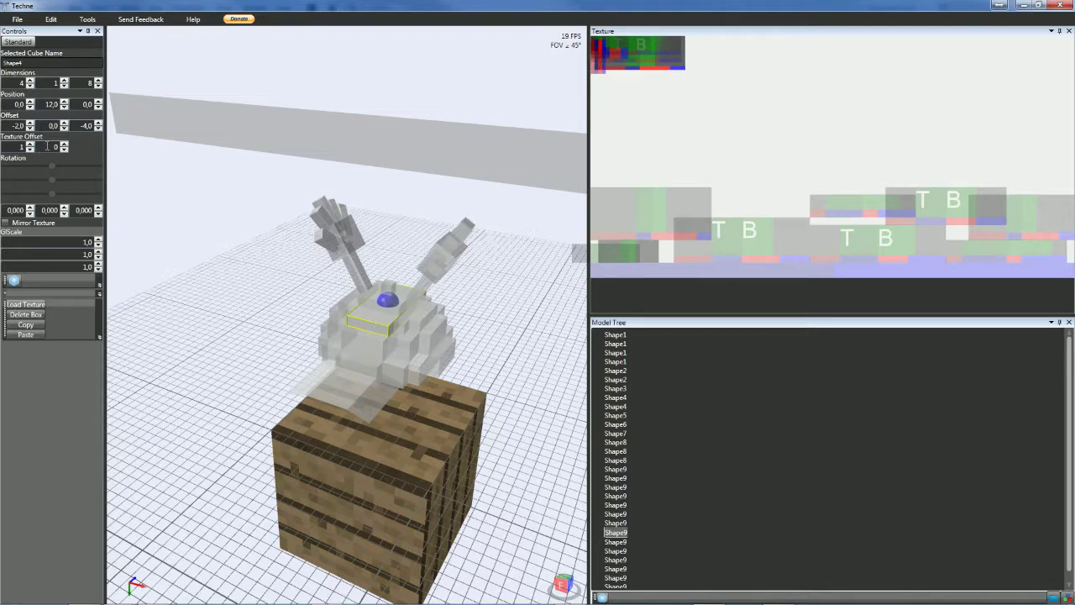
scroll(46, 146, up, 20)
scroll(47, 146, up, 4)
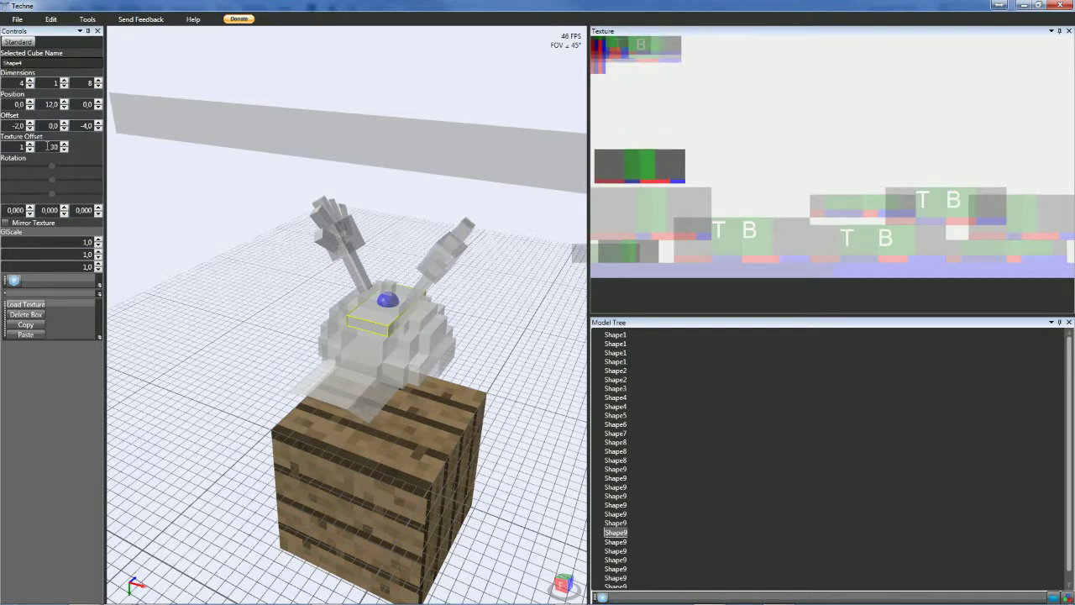
click(402, 330)
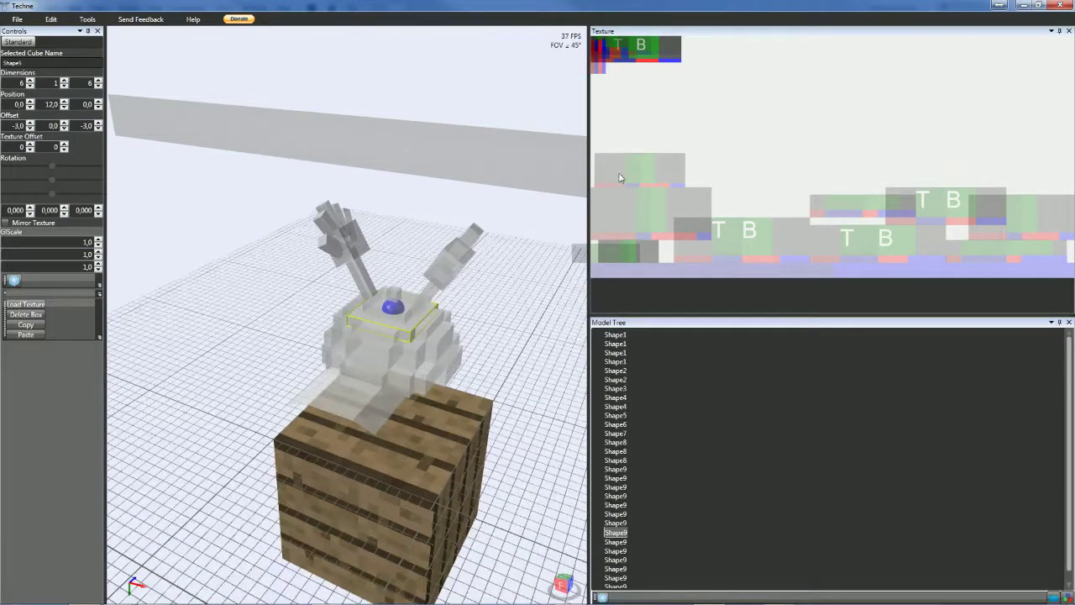
click(372, 333)
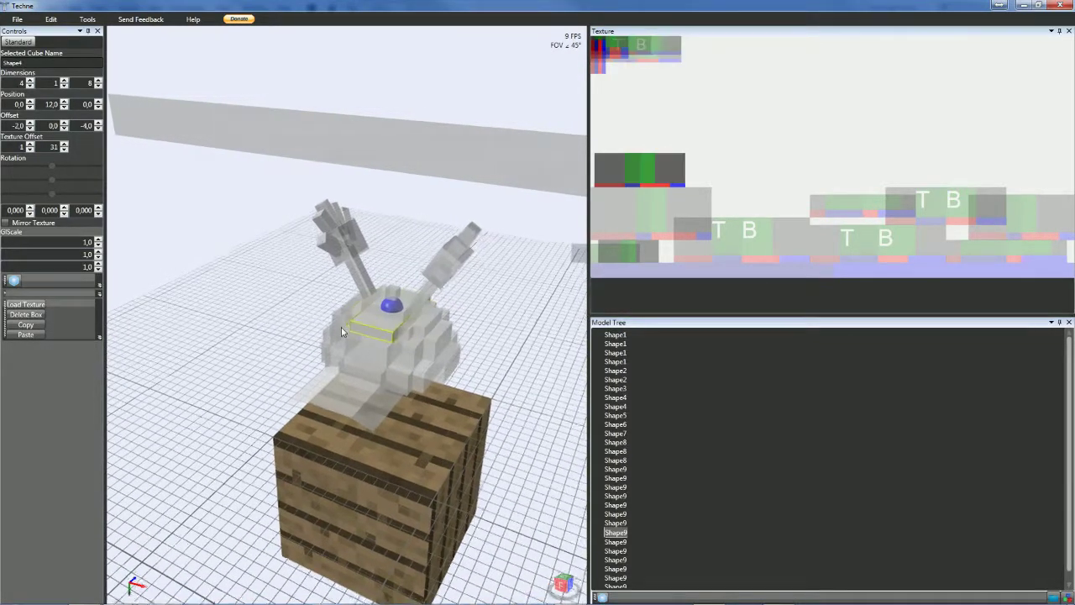
scroll(14, 147, down, 1)
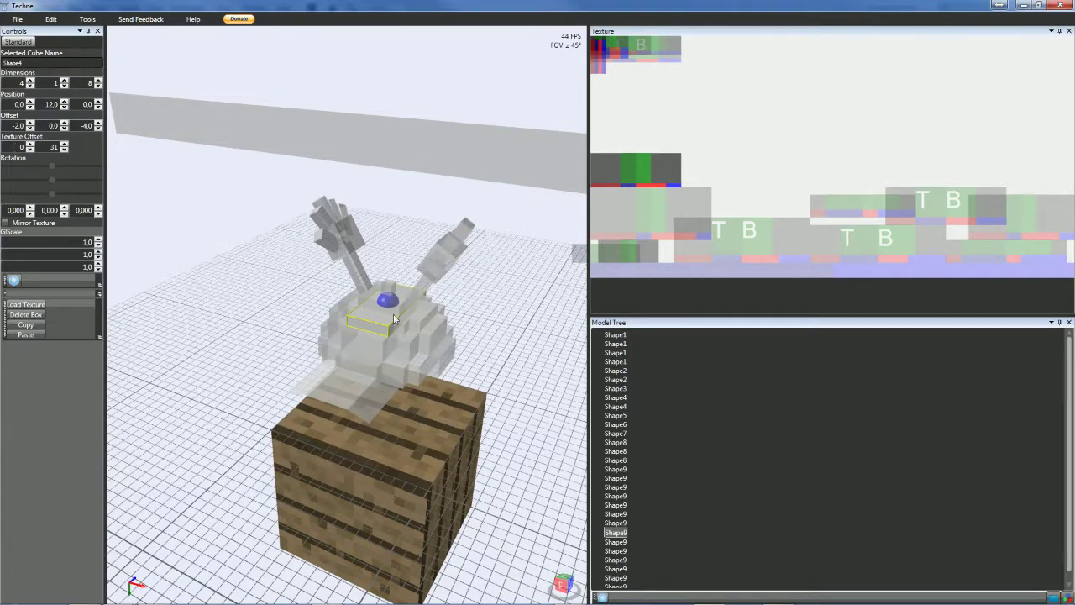
- Fit the texture of the 6 by 1 by 6 block in the body's top layer against the 4 by 1 by 8 block's with offset 16, 32
drag(405, 330, 408, 329)
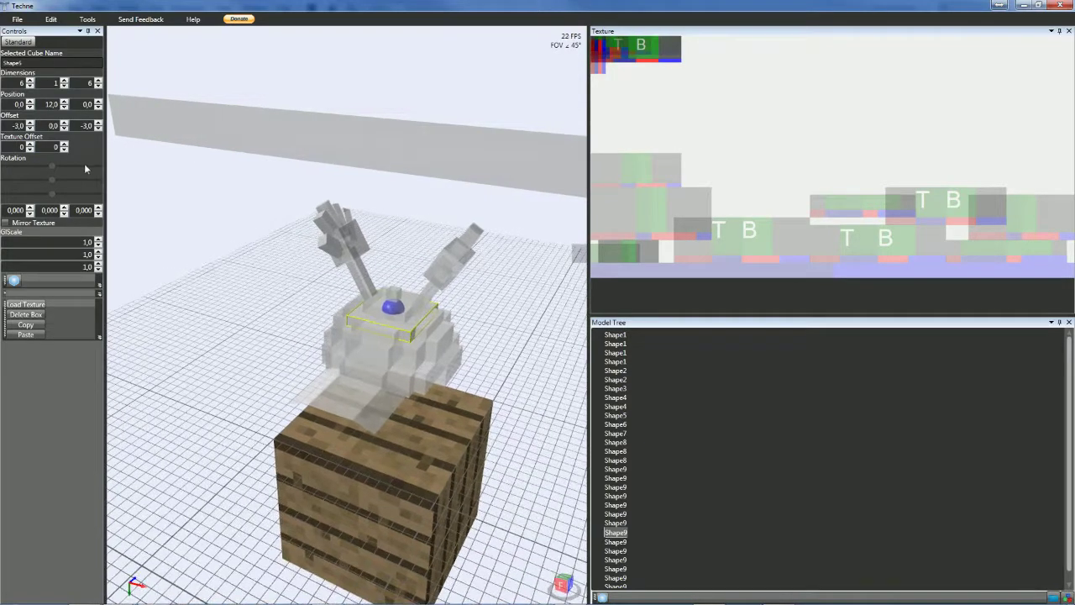
scroll(20, 147, up, 10)
scroll(46, 147, up, 3)
scroll(46, 147, up, 20)
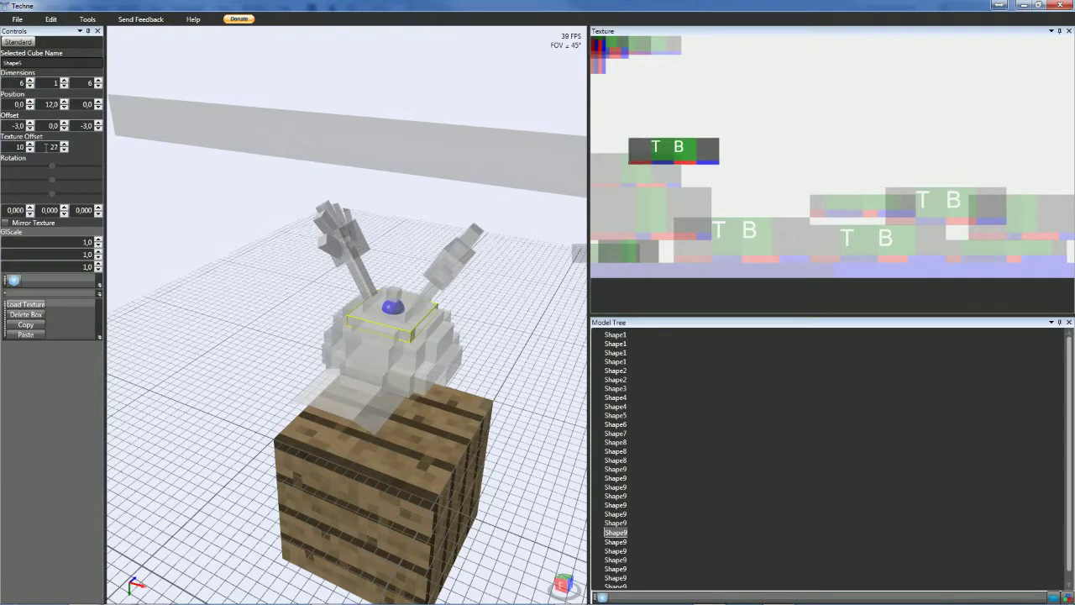
scroll(46, 147, up, 1)
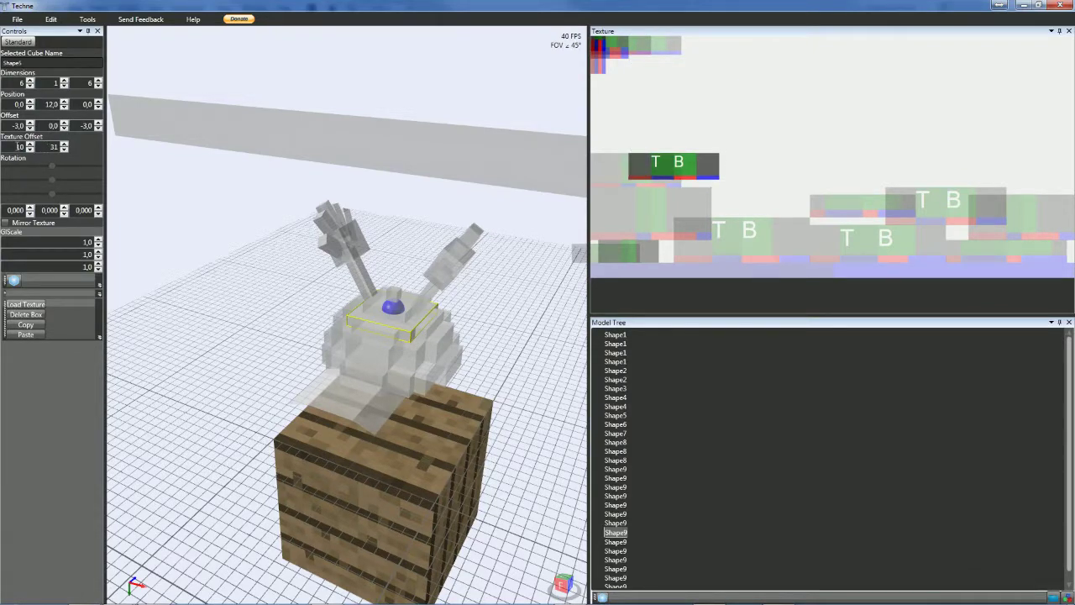
scroll(20, 147, up, 14)
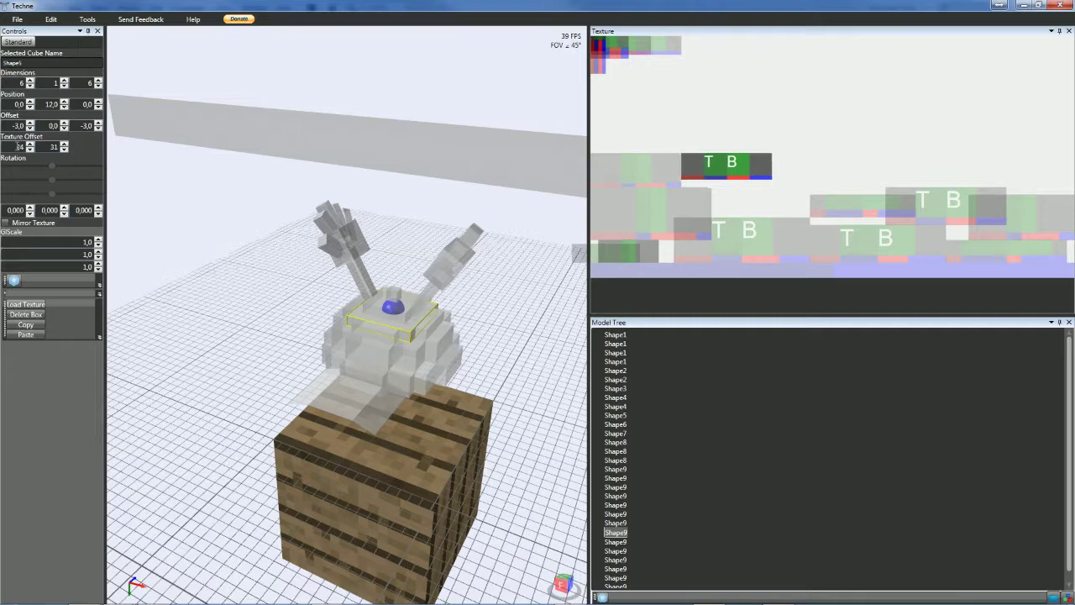
scroll(37, 151, up, 1)
scroll(37, 151, up, 1)
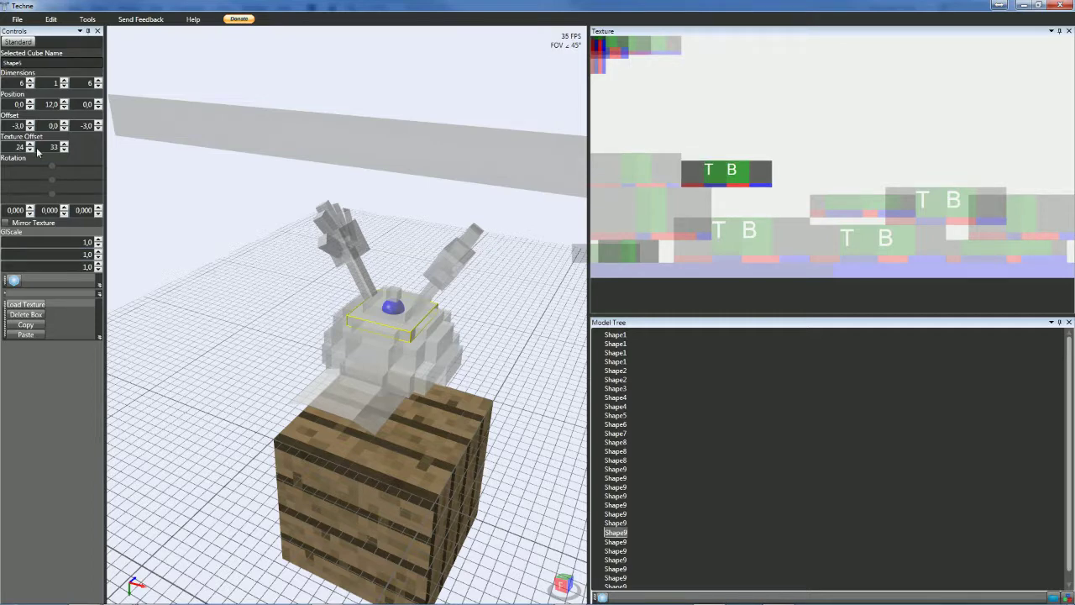
scroll(37, 151, down, 2)
scroll(36, 151, up, 1)
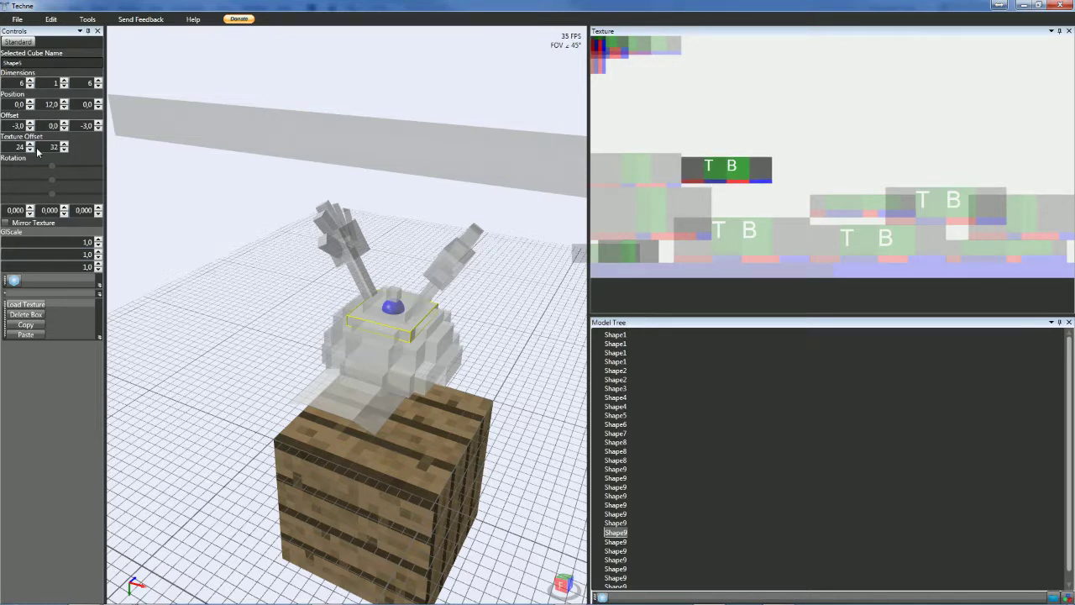
scroll(19, 147, down, 7)
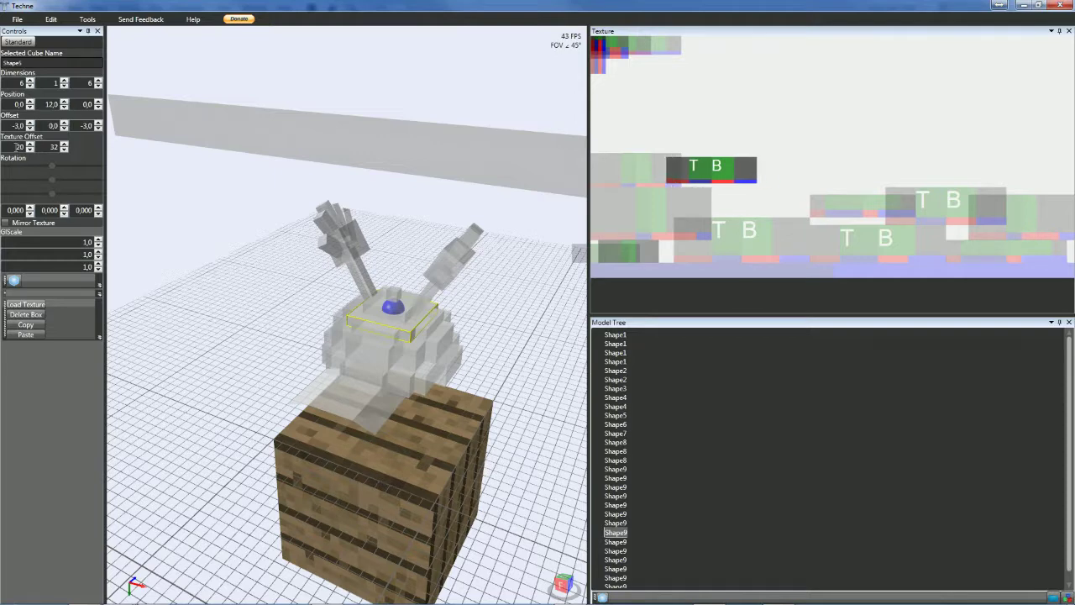
scroll(19, 147, down, 1)
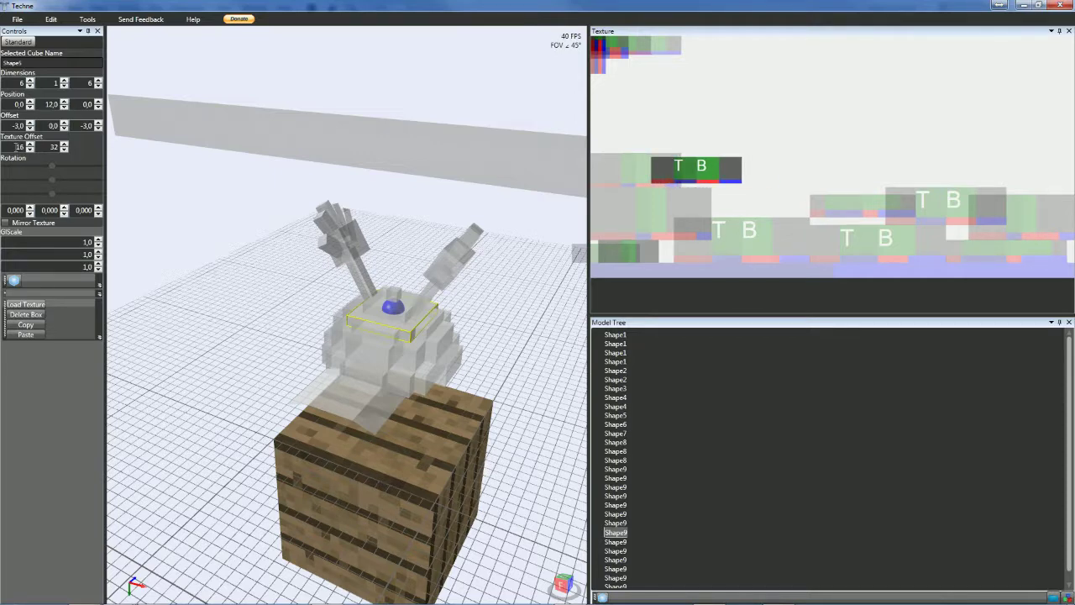
- Place the texture of the 8 by 1 by 4 block in the body's top layer directly beside the 6 by 1 by 6 block's with offset 40, 34
click(424, 334)
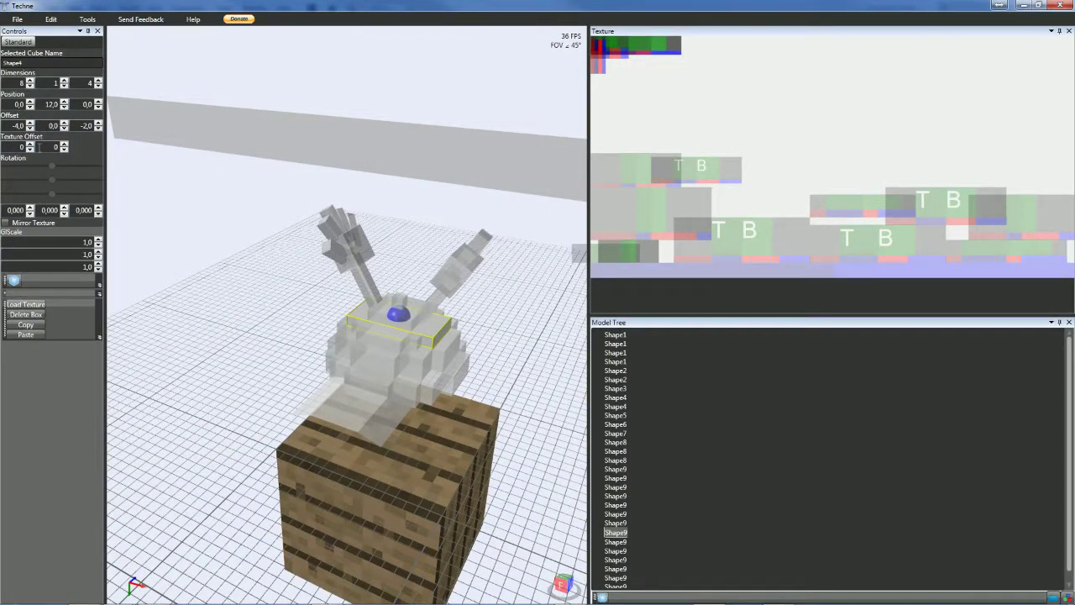
scroll(19, 147, up, 13)
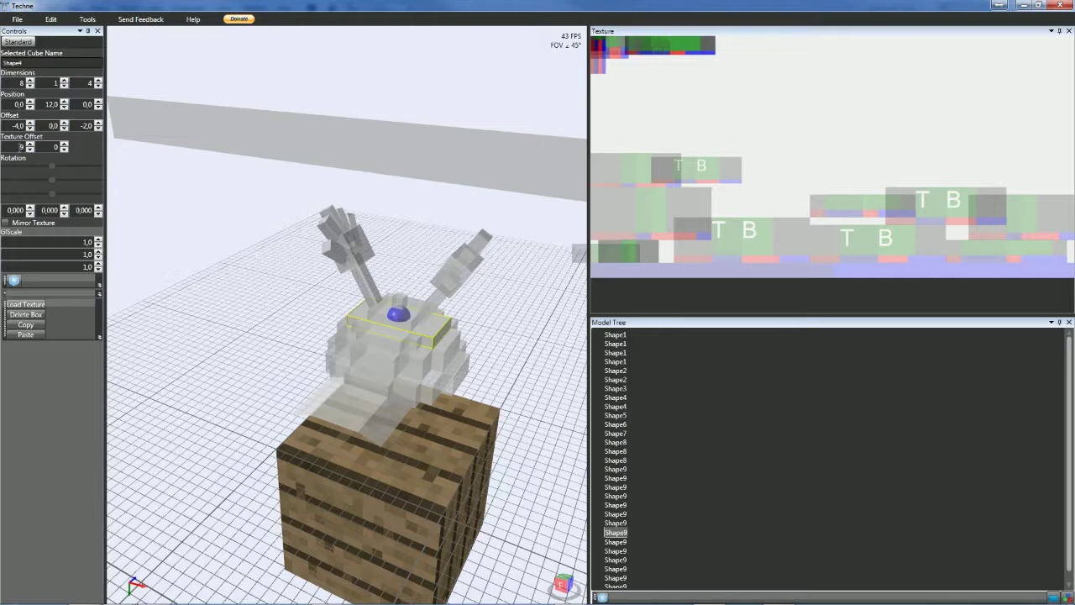
scroll(45, 146, up, 4)
scroll(46, 146, up, 20)
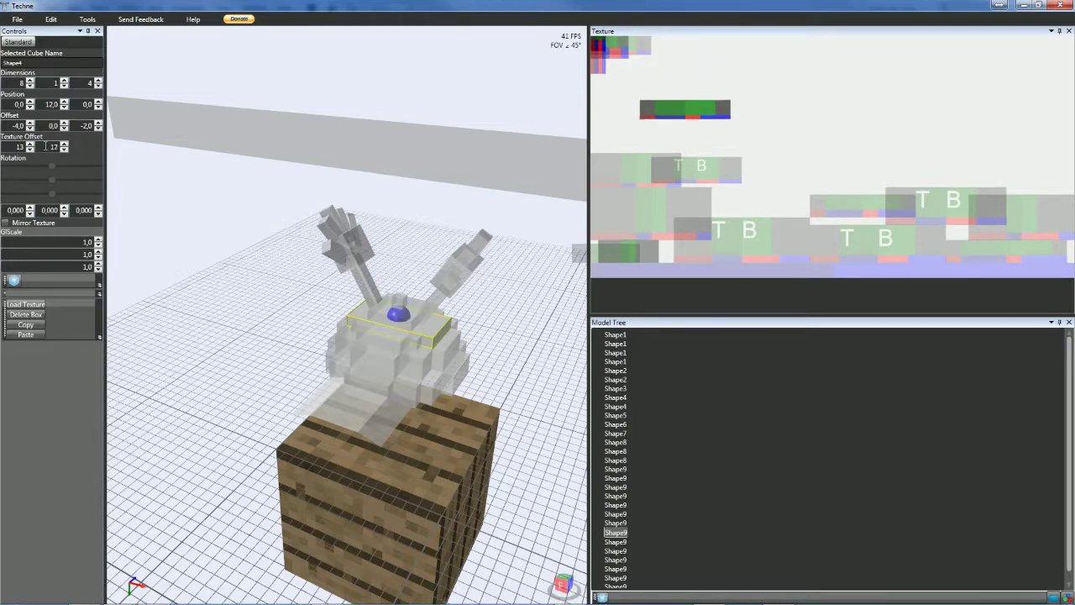
scroll(8, 146, up, 20)
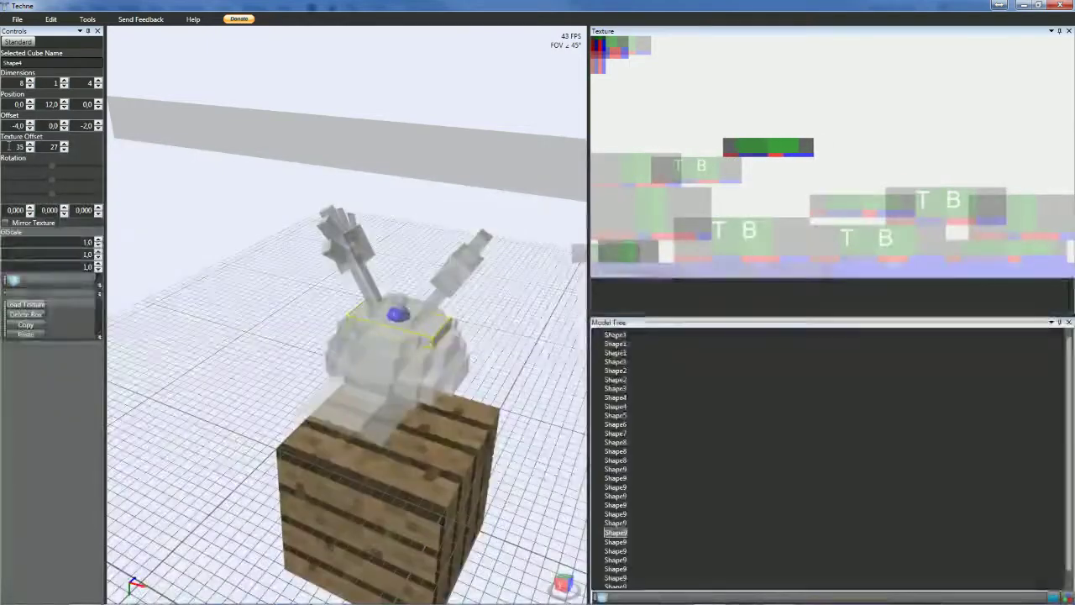
scroll(8, 146, up, 4)
scroll(8, 146, down, 1)
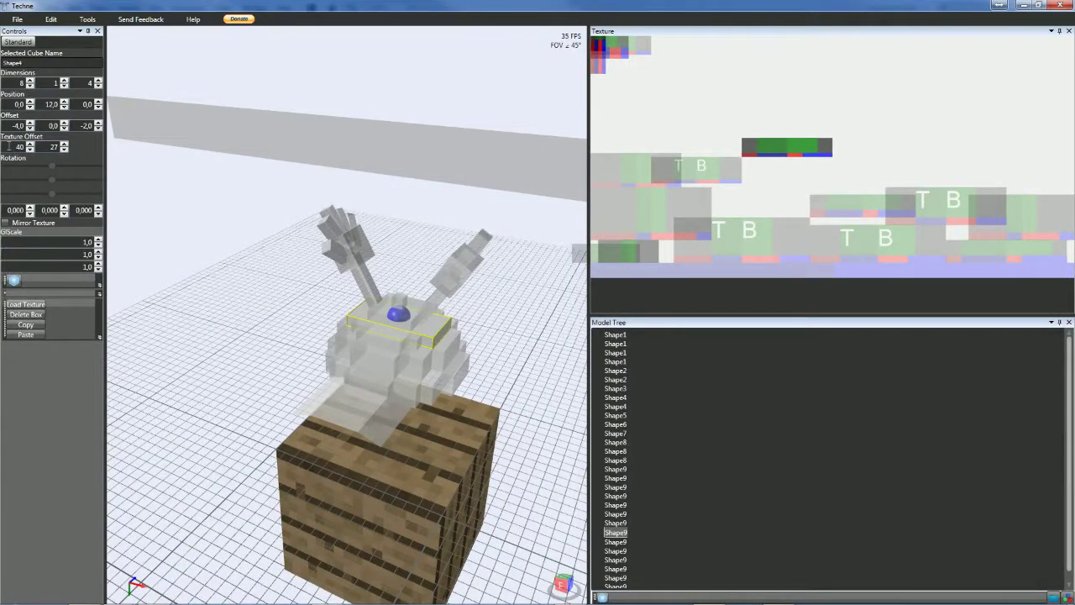
scroll(44, 144, up, 7)
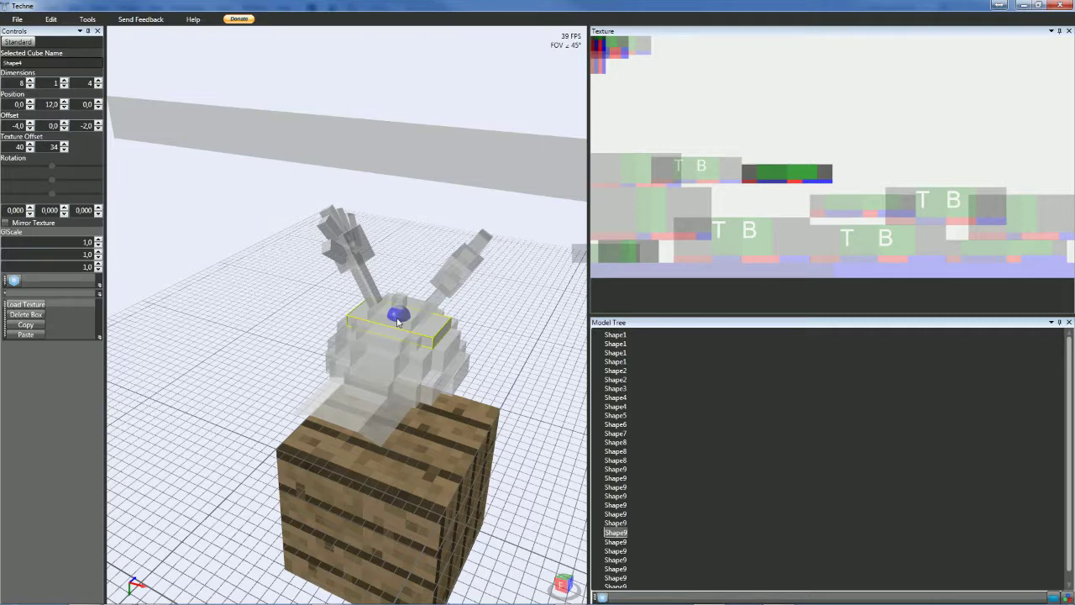
- Place the texture of the 4 by 1 by 4 block on top of the body beside the 8 by 1 by 4 block's with offset 64, 34
click(398, 322)
scroll(17, 145, up, 17)
scroll(53, 147, up, 15)
scroll(54, 147, up, 18)
scroll(10, 146, up, 20)
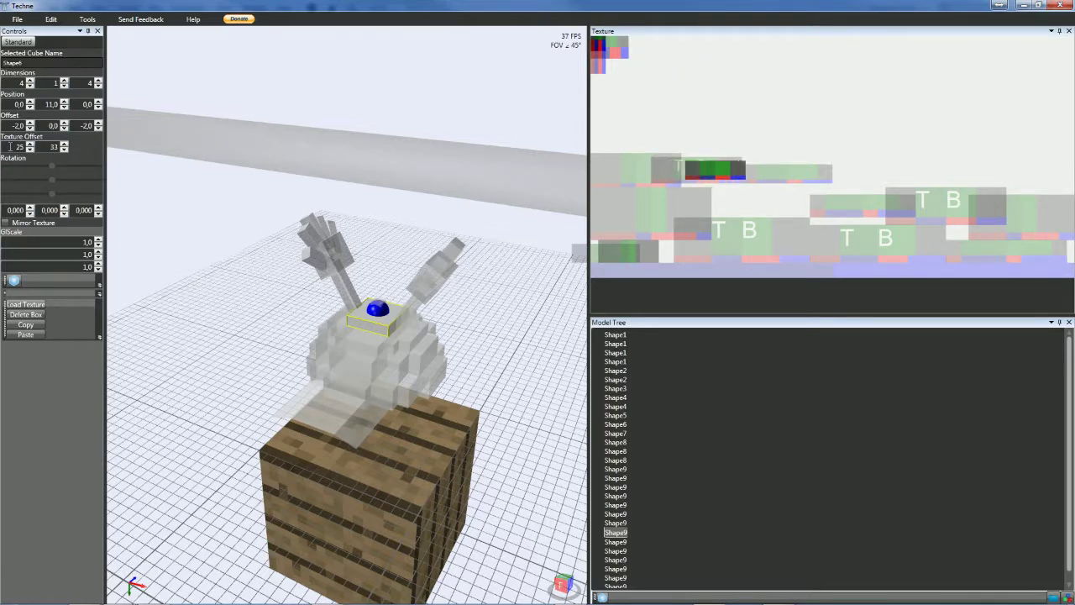
scroll(10, 146, up, 20)
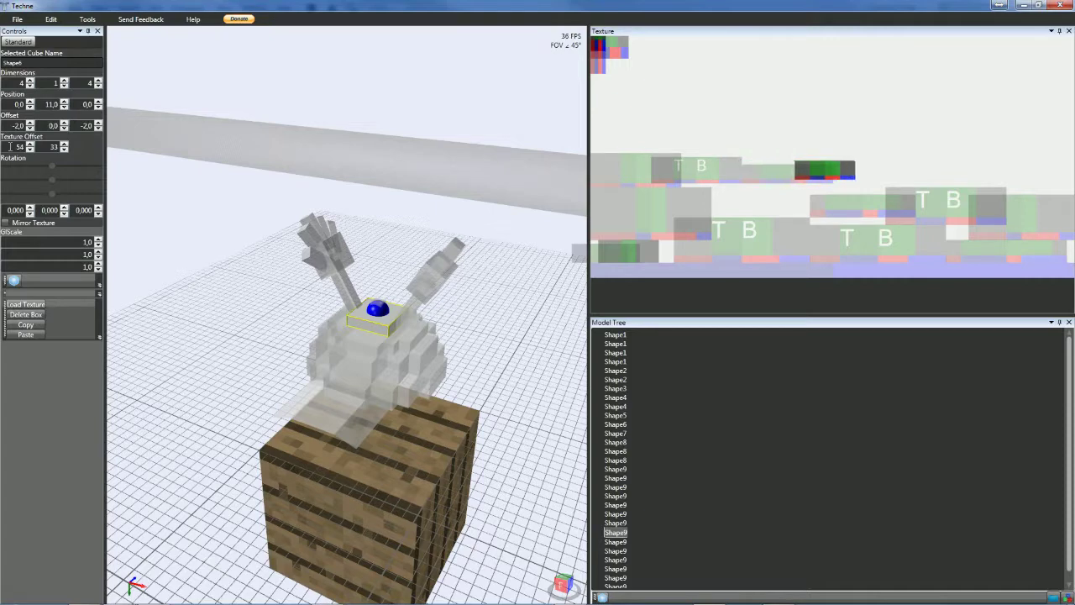
scroll(10, 146, down, 1)
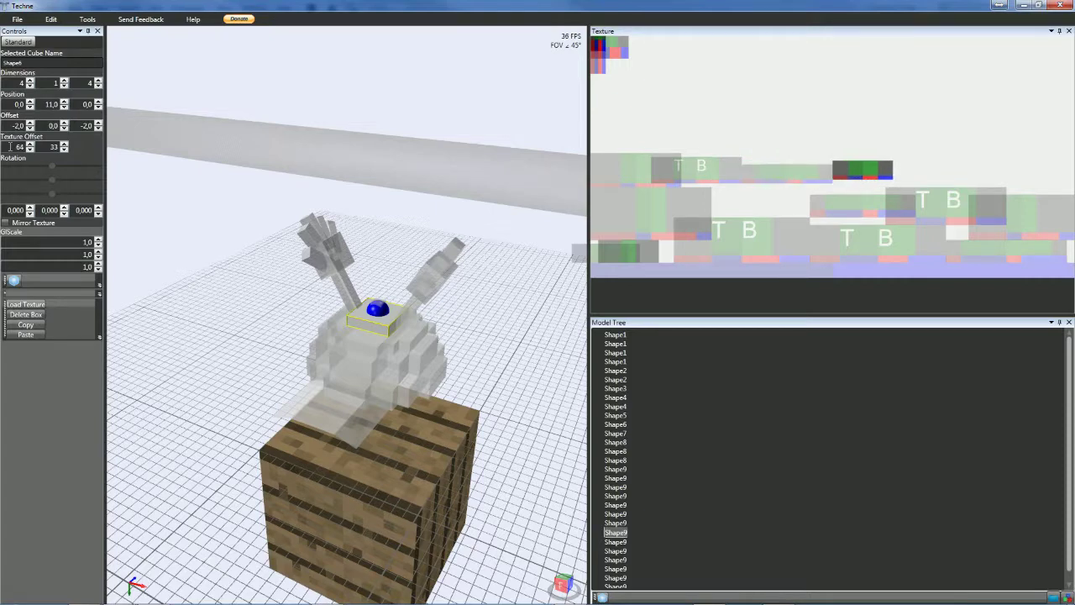
scroll(42, 146, up, 1)
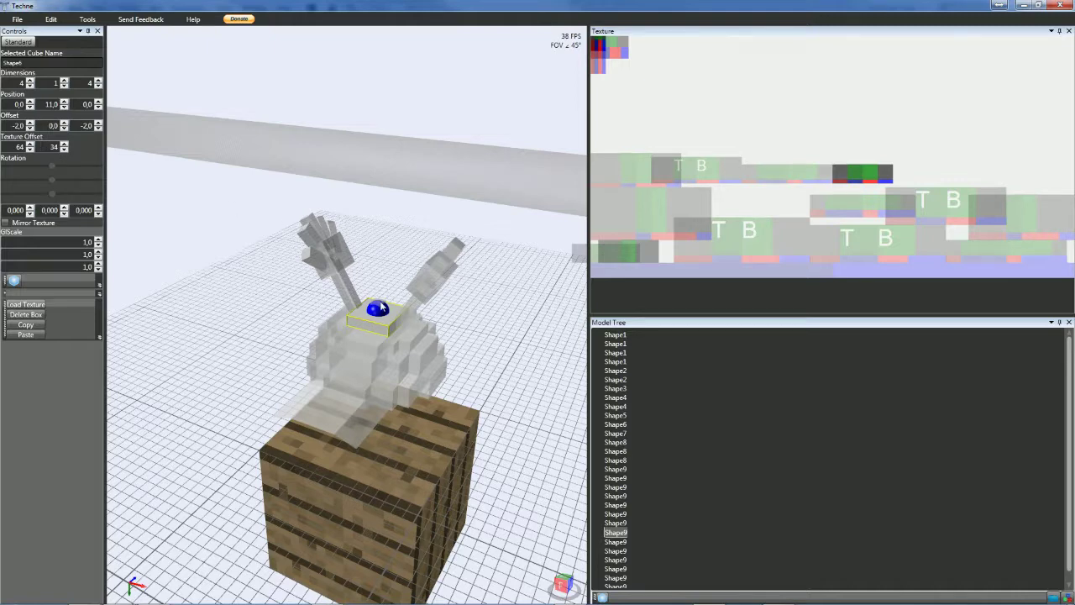
- Place the texture of the 1 by 1 by 1 block at the body's peak directly beside the 4 by 1 by 4 block's texture
click(382, 306)
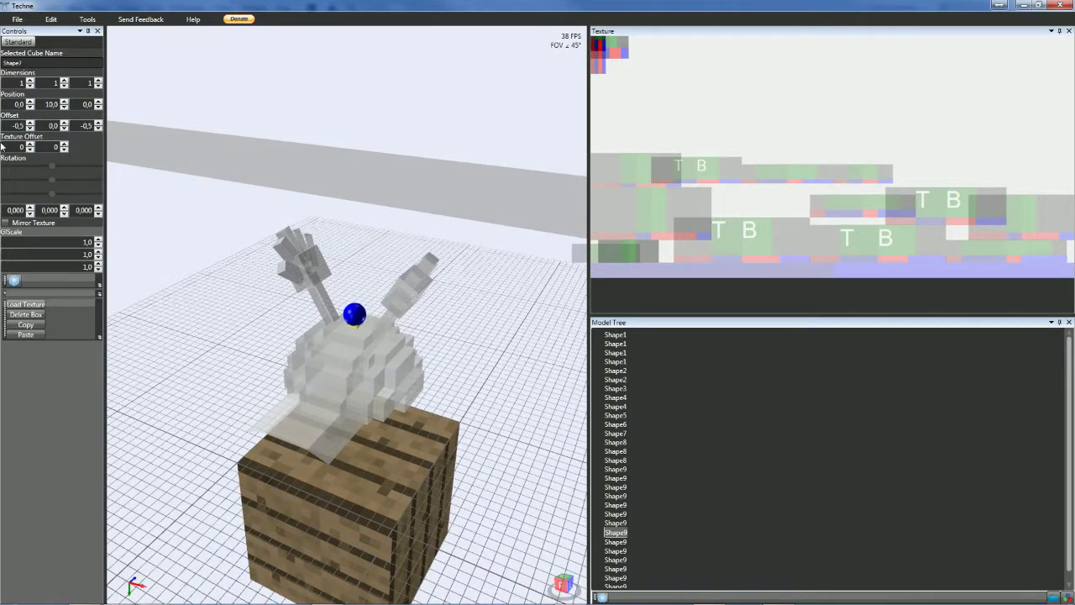
scroll(18, 147, up, 3)
key(Up)
key(Up)
key(Up)
key(Up)
key(Up)
key(Up)
key(Up)
key(Up)
key(Up)
key(Up)
key(Up)
key(Up)
key(Up)
key(Up)
key(Up)
key(Up)
key(Up)
key(Up)
key(Up)
key(Up)
key(Up)
key(Up)
key(Down)
key(Up)
key(Up)
key(Up)
key(Up)
key(Up)
key(Up)
key(Up)
key(Up)
key(Up)
key(Up)
key(Up)
key(Up)
key(Up)
key(Up)
key(Up)
key(Up)
key(Up)
key(Up)
key(Up)
key(Up)
key(Up)
key(Up)
key(Up)
key(Up)
key(Up)
key(Up)
key(Up)
key(Up)
key(Up)
key(Up)
key(Up)
key(Up)
key(Up)
key(Up)
key(Up)
key(Up)
key(Up)
key(Up)
key(Up)
key(Up)
key(Up)
key(Up)
key(Up)
click(41, 147)
key(Up)
key(Up)
key(Up)
key(Up)
key(Up)
key(Up)
key(Up)
- Move the texture of the 1 by 9 by 1 arm shaft rotated -31 degrees down the sheet's left edge to offset 0, 14
click(316, 298)
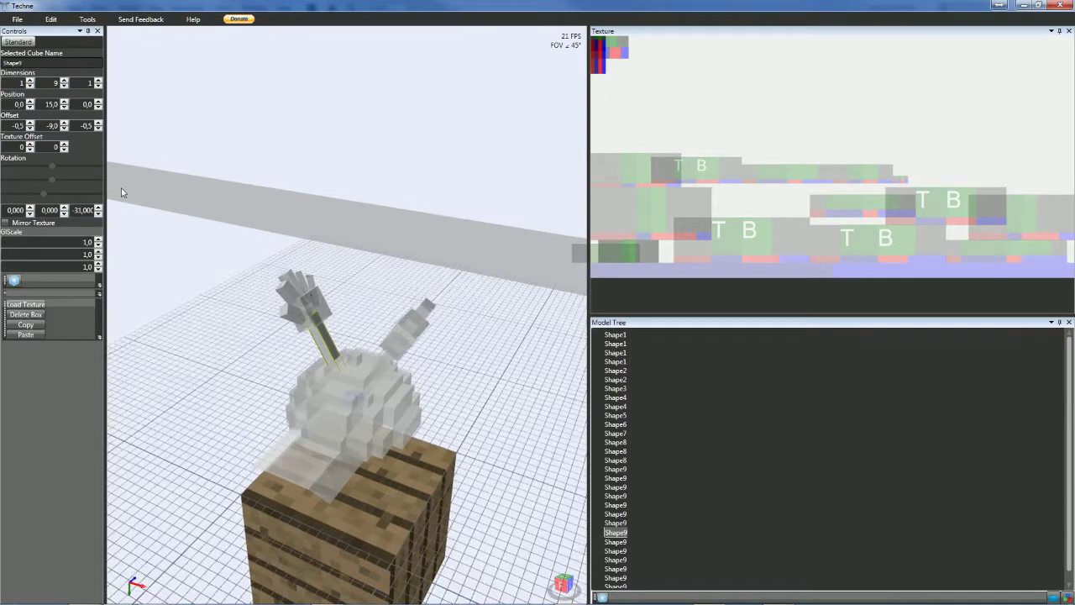
click(39, 146)
key(Up)
key(Up)
key(Up)
key(Up)
key(Up)
key(Up)
key(Up)
key(Up)
key(Up)
key(Up)
key(Up)
key(Up)
key(Up)
key(Up)
- Set the texture offset of the opposite 1 by 9 by 1 arm shaft, rotated 31 degrees, to 0, 14 so both shafts share one texture
click(382, 363)
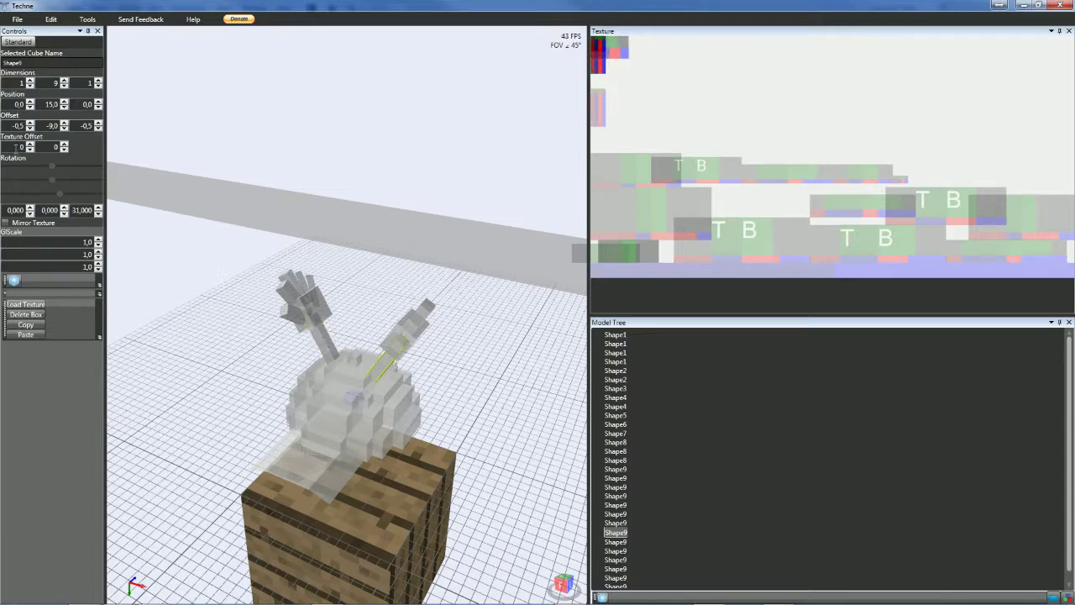
click(47, 148)
key(Up)
key(Up)
key(Up)
key(Up)
key(Up)
key(Up)
key(Up)
key(Up)
key(Up)
key(Up)
key(Up)
key(Up)
key(Up)
key(Up)
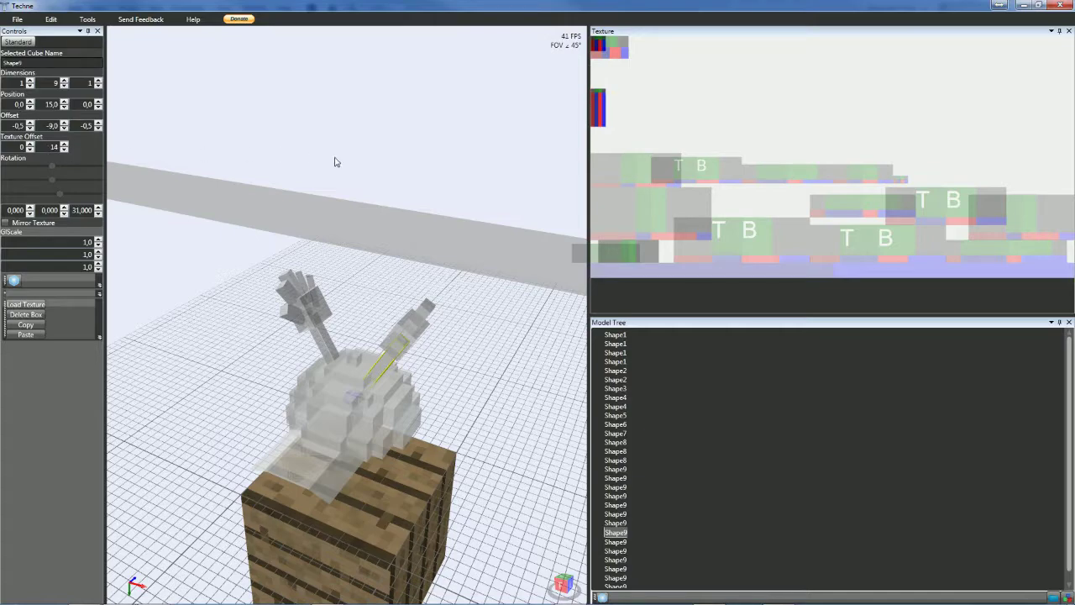
- Deselect the arm shaft, export the texture map as Yolo Swag Hat.png to the HAT Models folder and check its Dropbox sync
click(420, 197)
right_drag(429, 199, 99, 185)
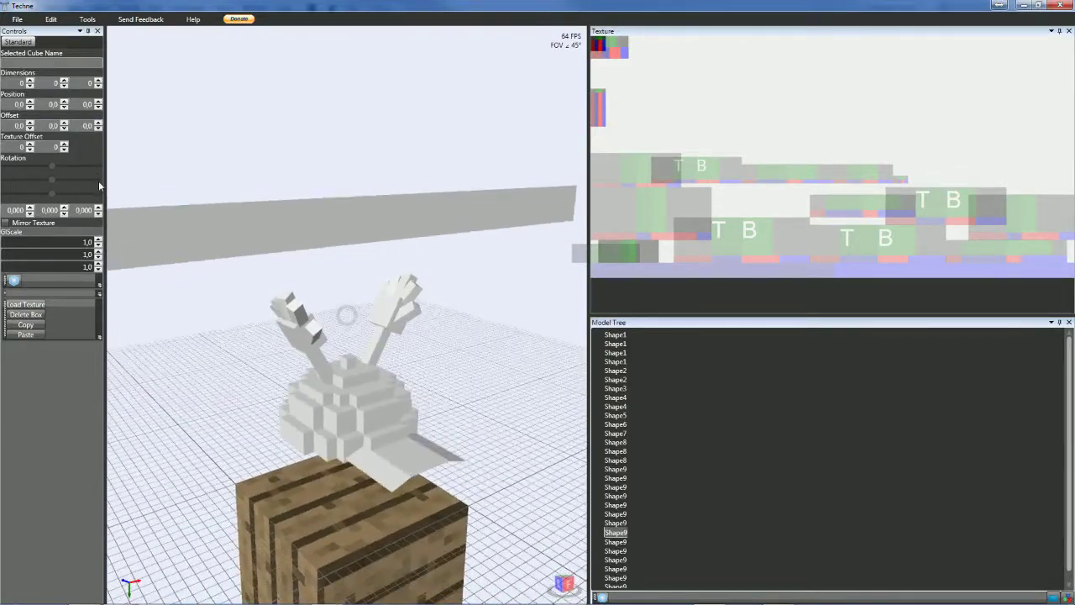
click(17, 19)
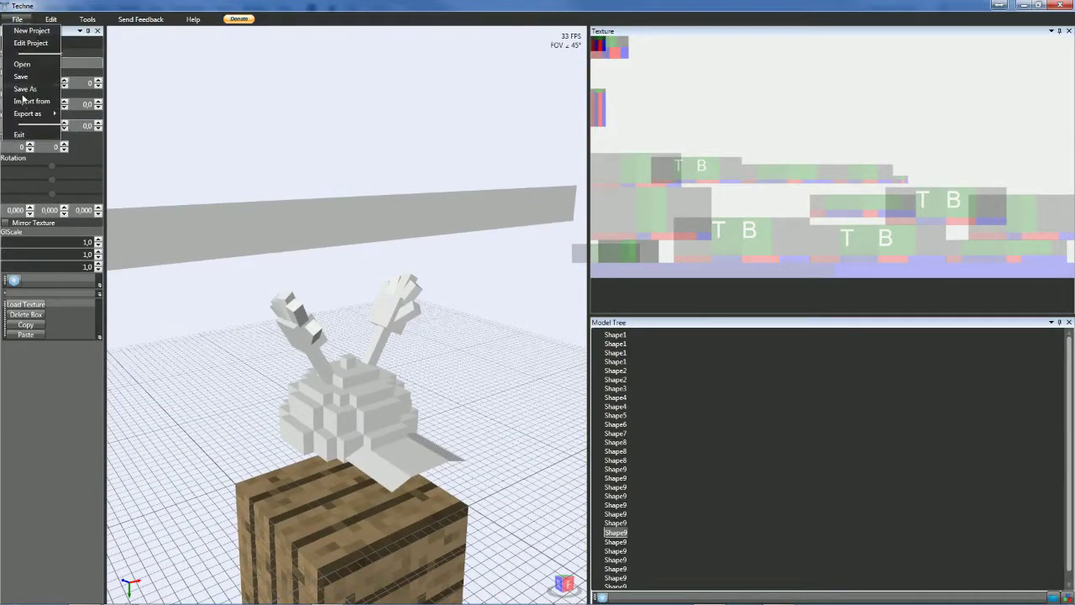
mouse_move(27, 112)
click(92, 125)
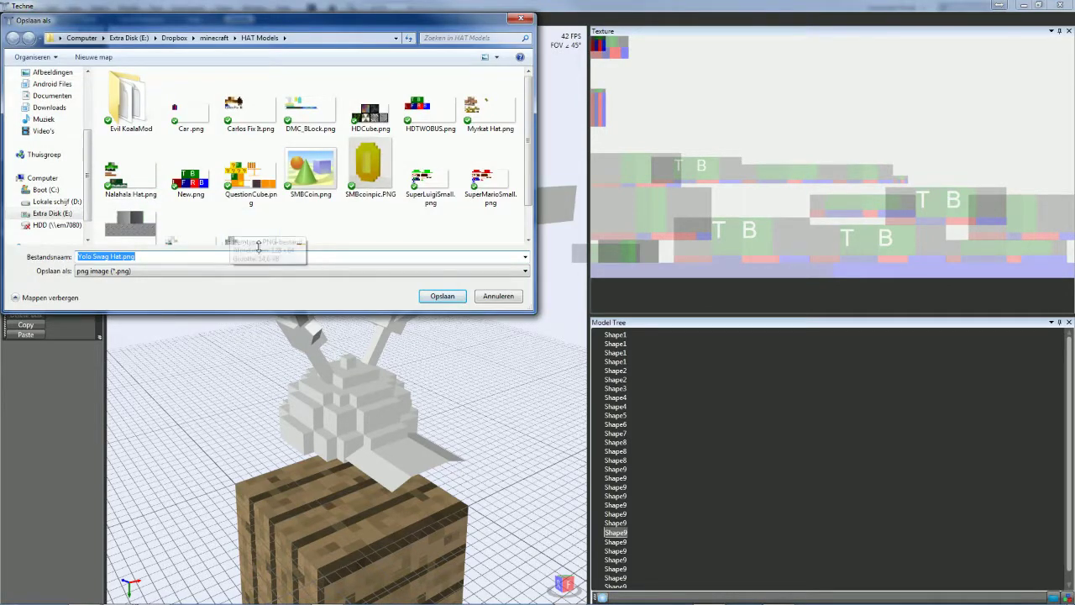
click(443, 296)
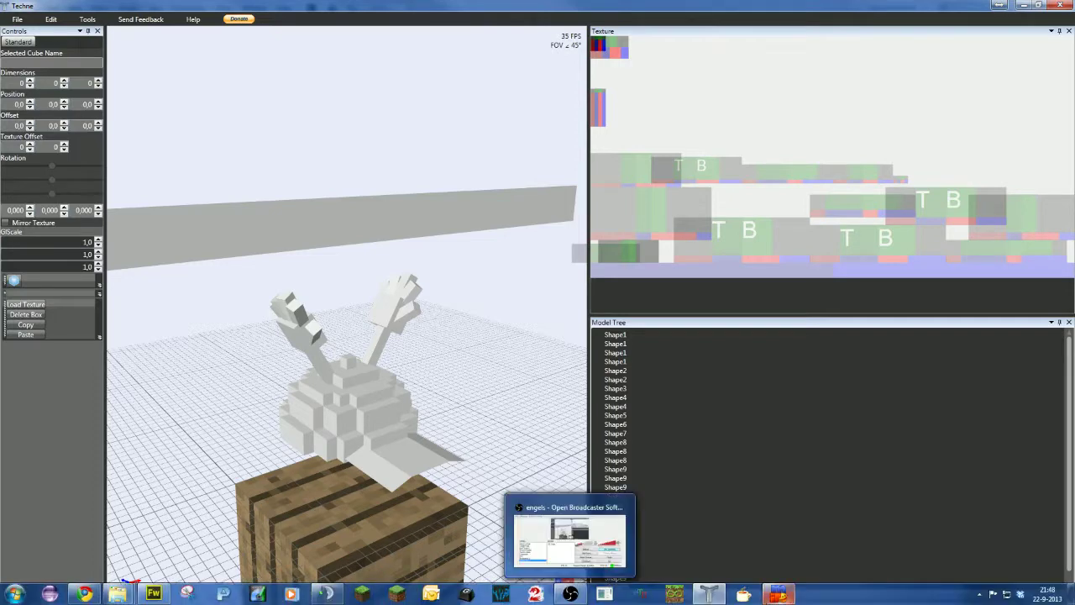
click(1020, 595)
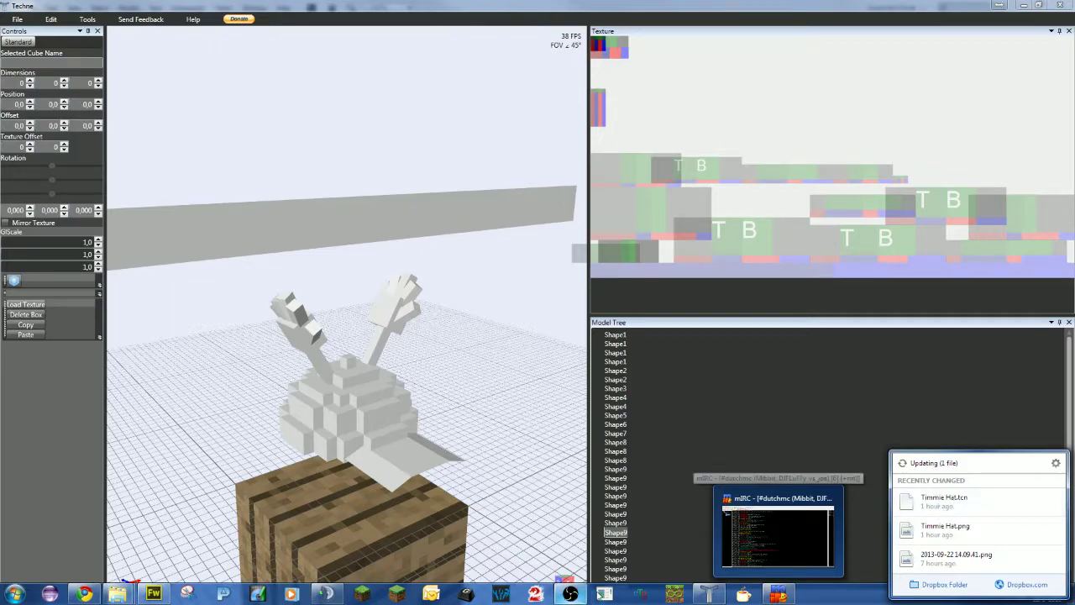
- Switch to Adobe Fireworks and close Timbeta.png and Timalpha.png without saving, along with Timmie Hat.png
click(153, 594)
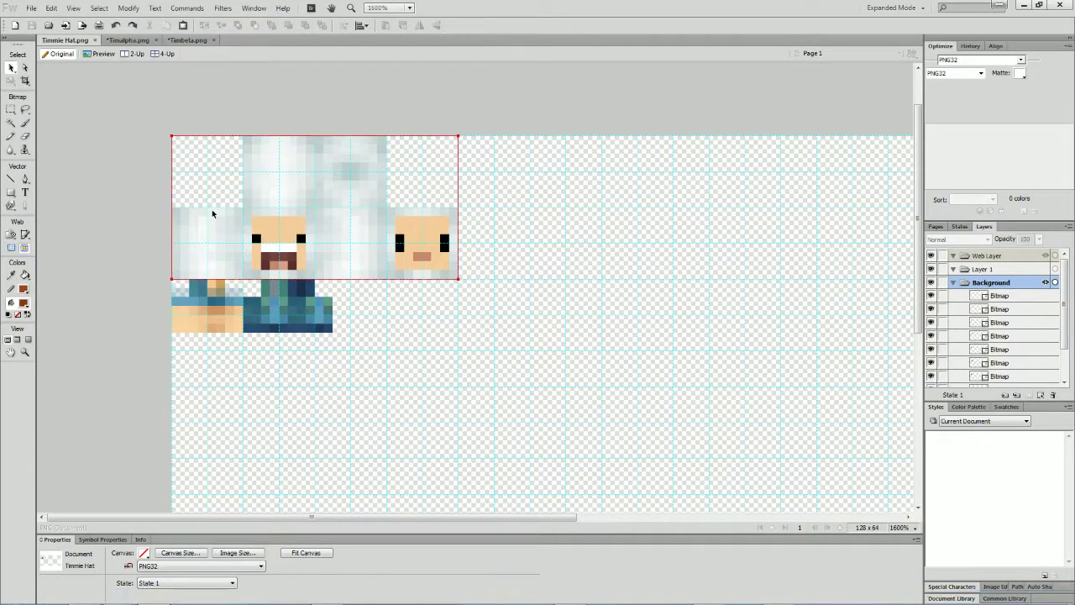
click(213, 40)
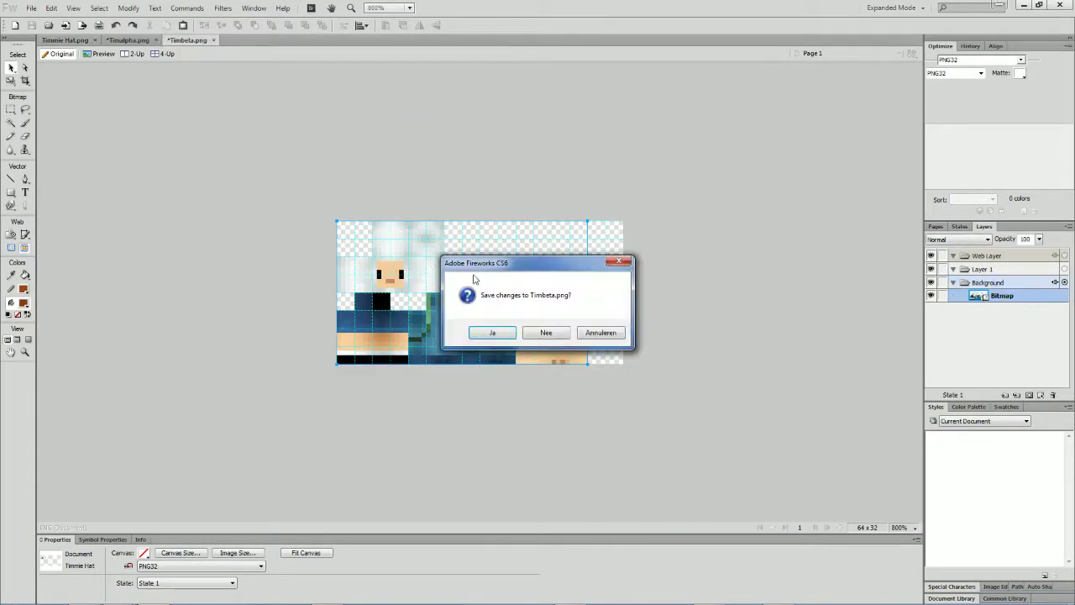
click(546, 333)
click(156, 40)
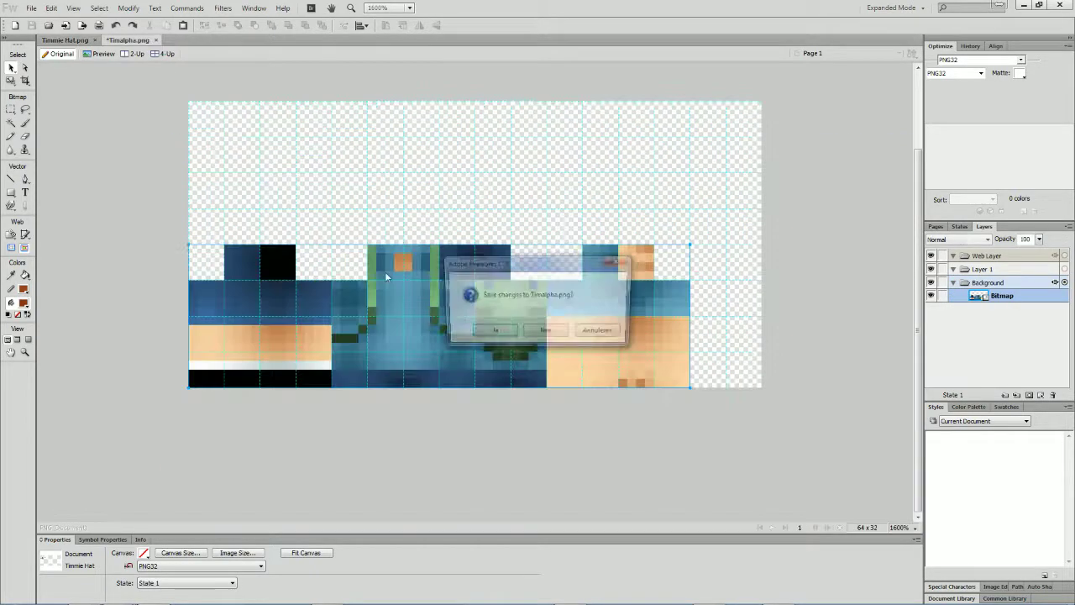
click(546, 331)
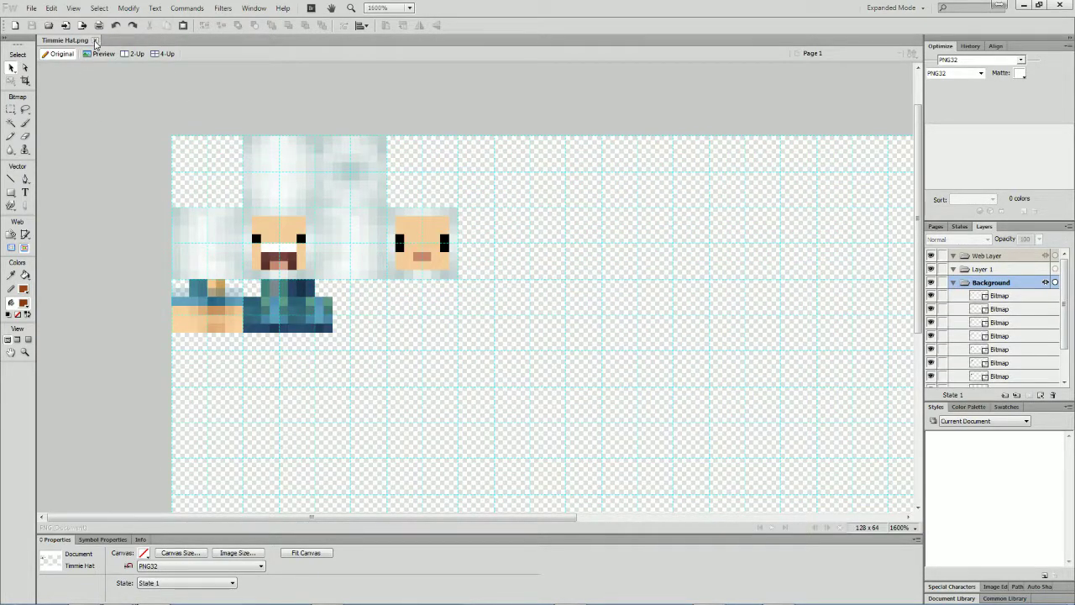
click(94, 40)
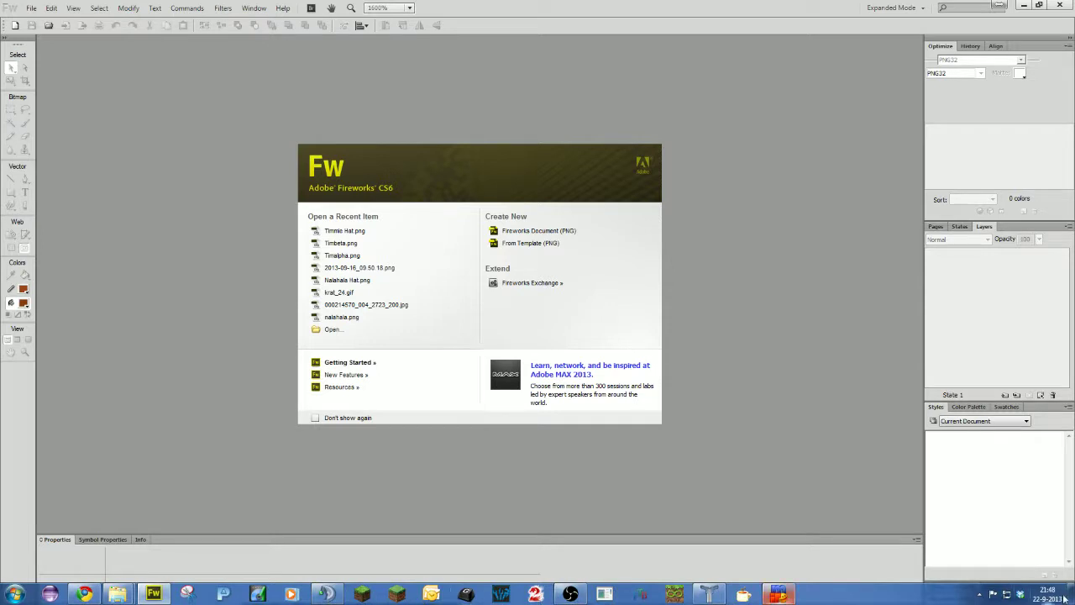
- Open Dropbox's list of recently changed files
click(1025, 594)
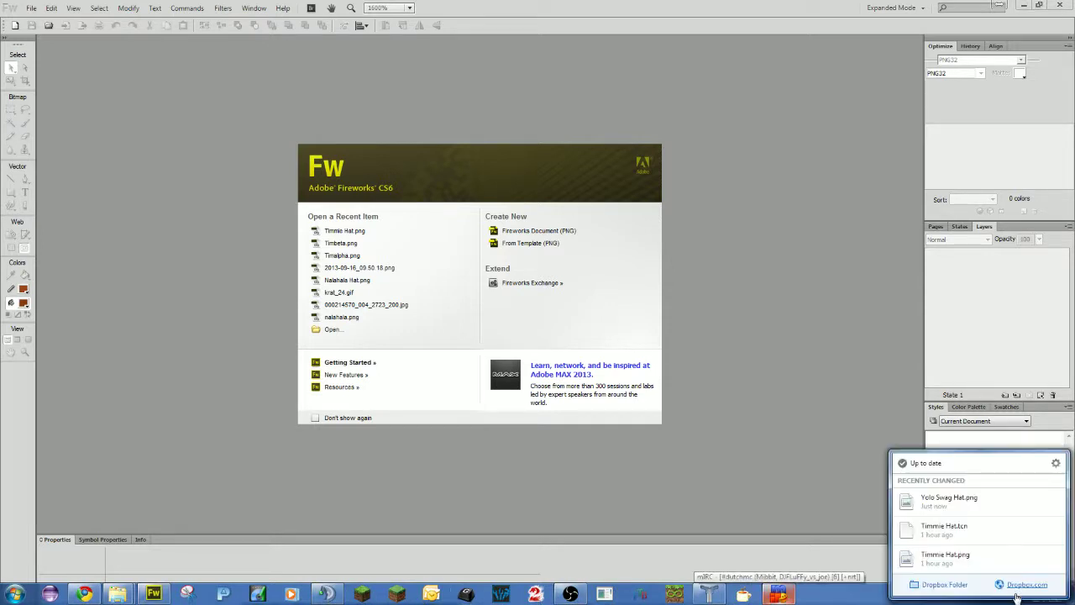
- Open Yolo Swag Hat.png from the Dropbox HAT Models folder in Fireworks and minimise the file window
click(956, 500)
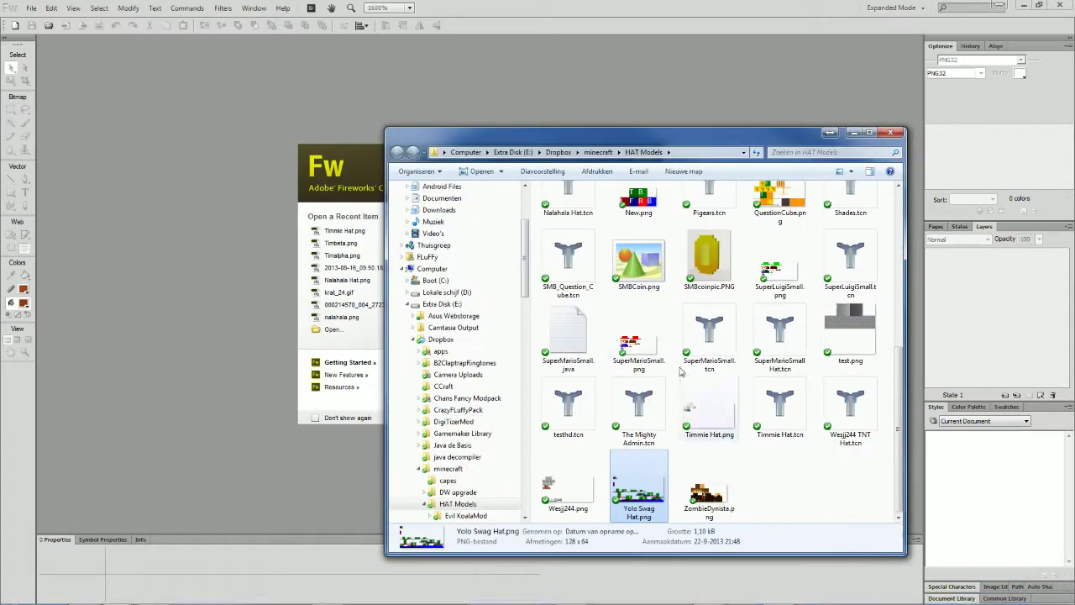
drag(637, 495, 493, 16)
click(852, 132)
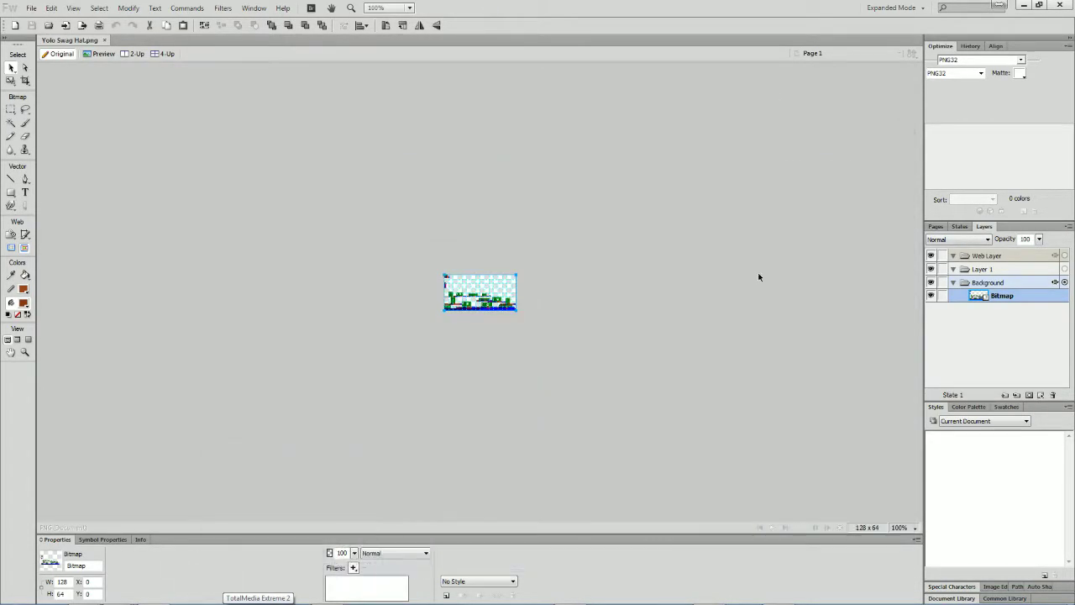
- Draw a brown 4 × 10 px rectangle over the small striped block at the texture's left edge
click(904, 527)
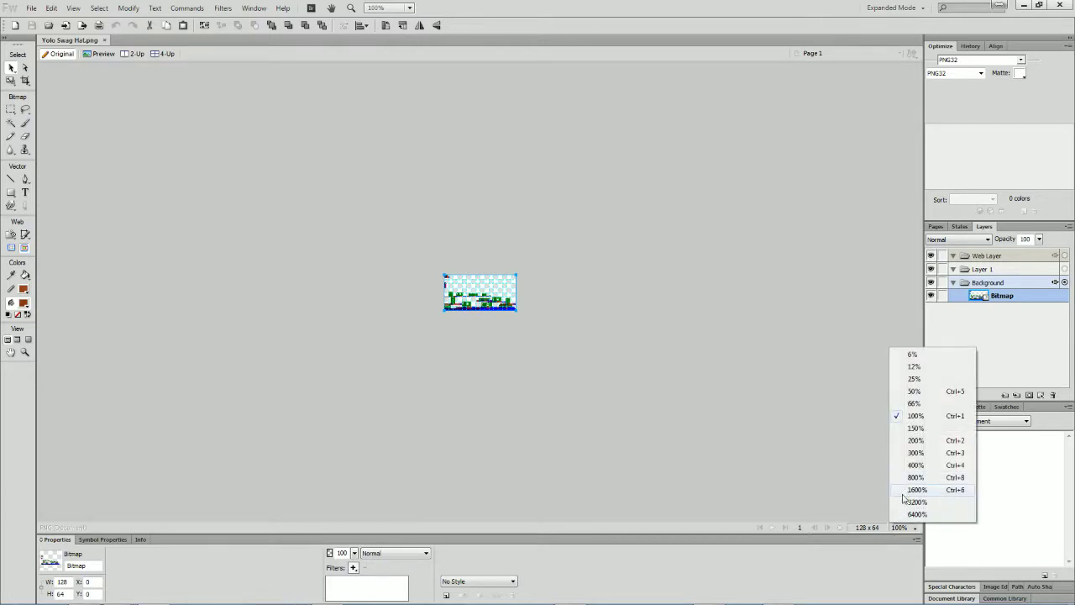
click(906, 488)
scroll(753, 470, down, 3)
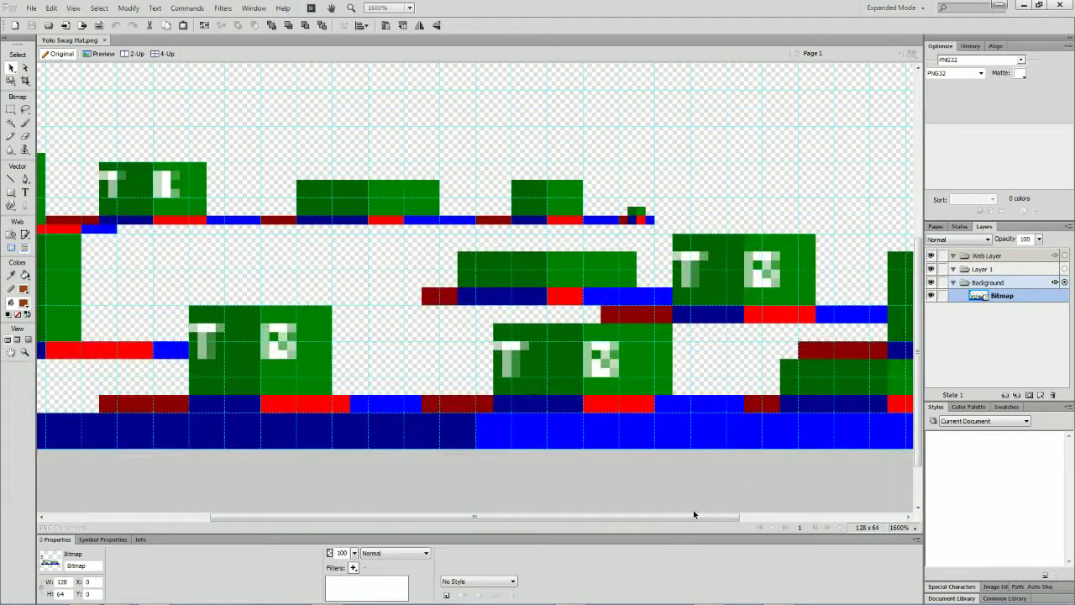
drag(696, 514, 459, 520)
scroll(213, 334, up, 10)
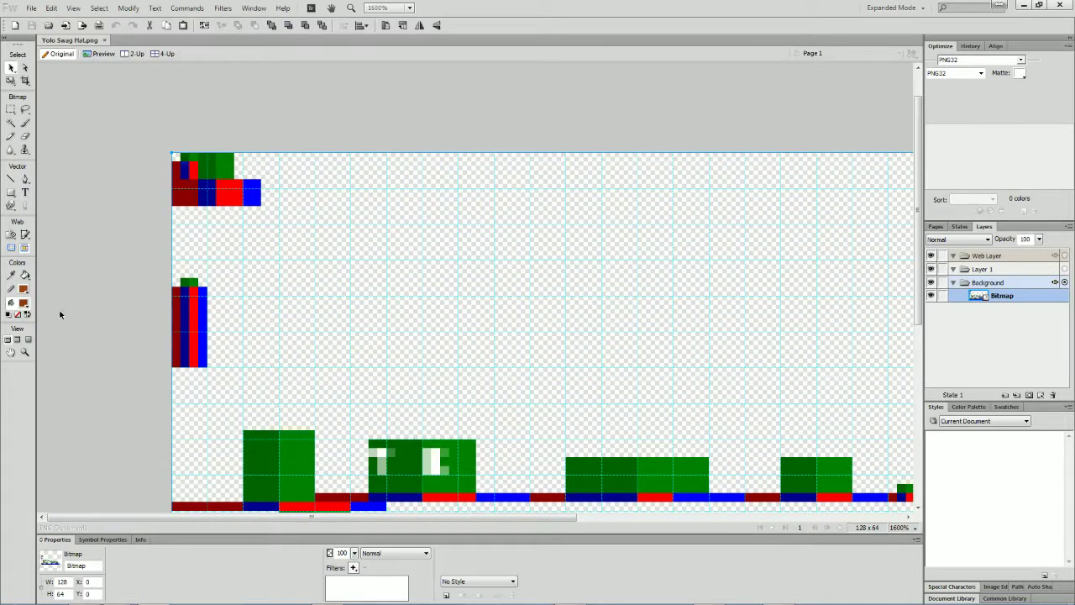
click(95, 312)
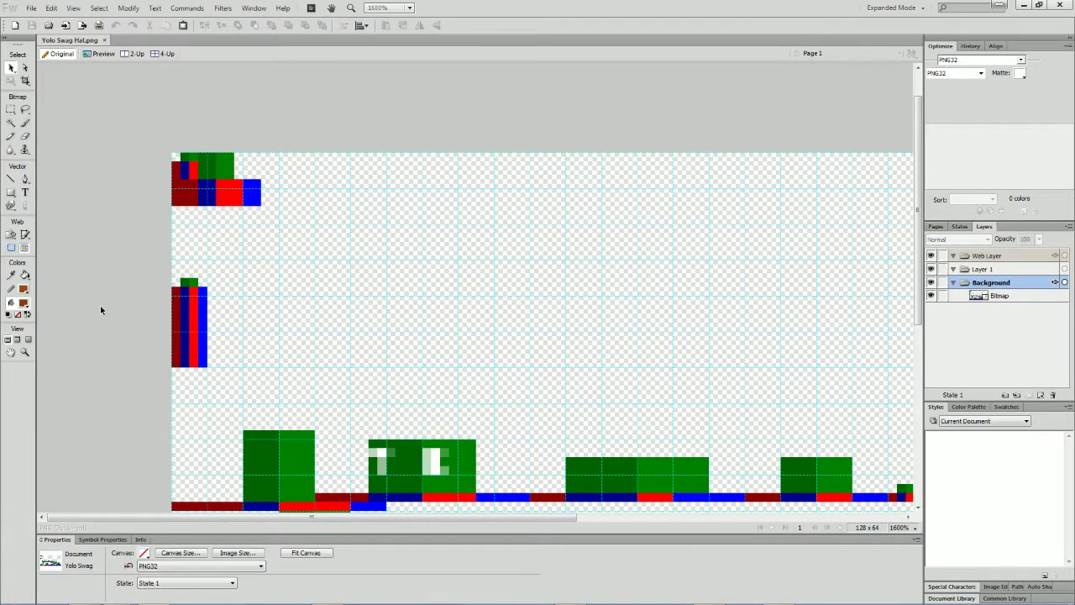
scroll(100, 310, down, 1)
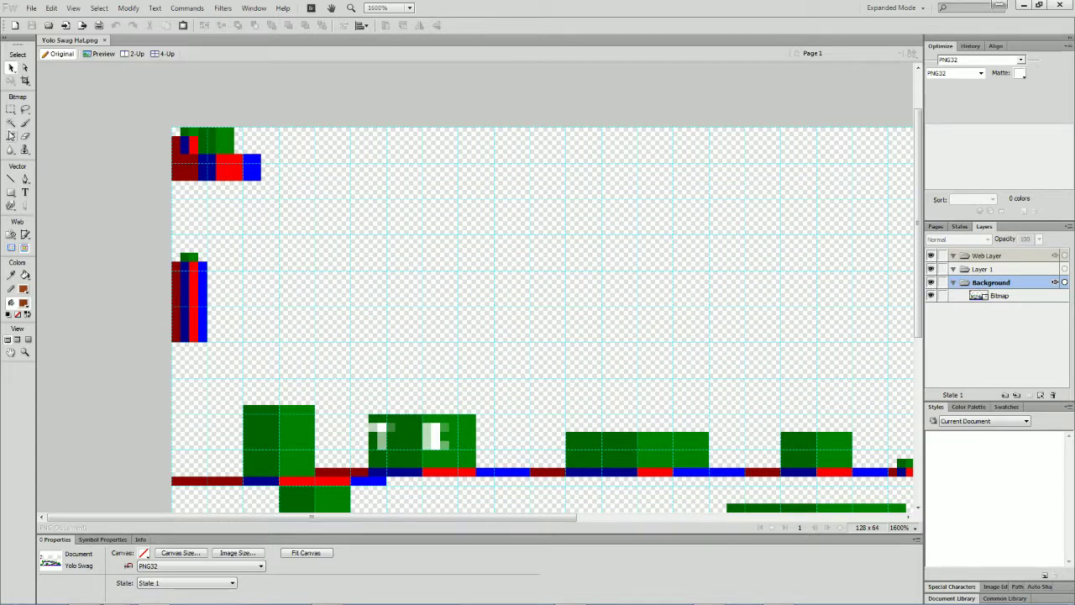
click(11, 192)
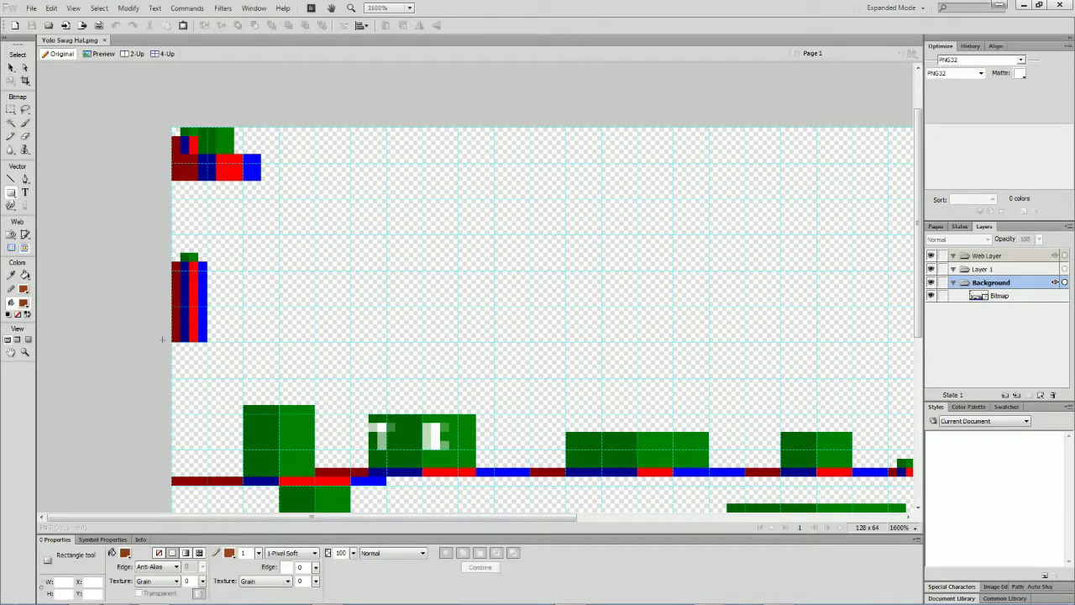
drag(172, 341, 207, 254)
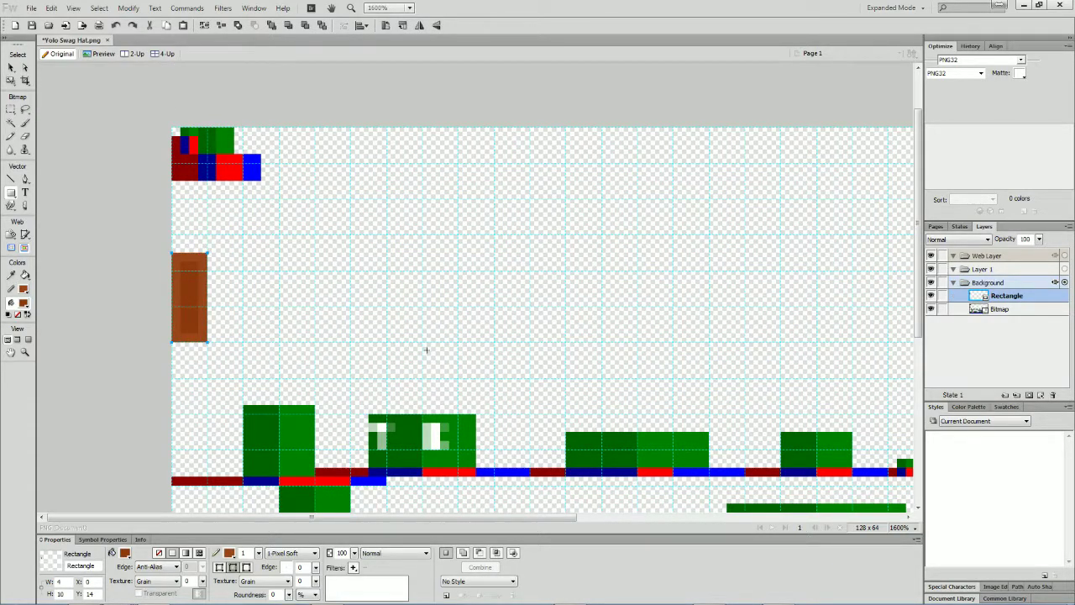
- Remove the stroke from the small brown rectangle
mouse_move(89, 596)
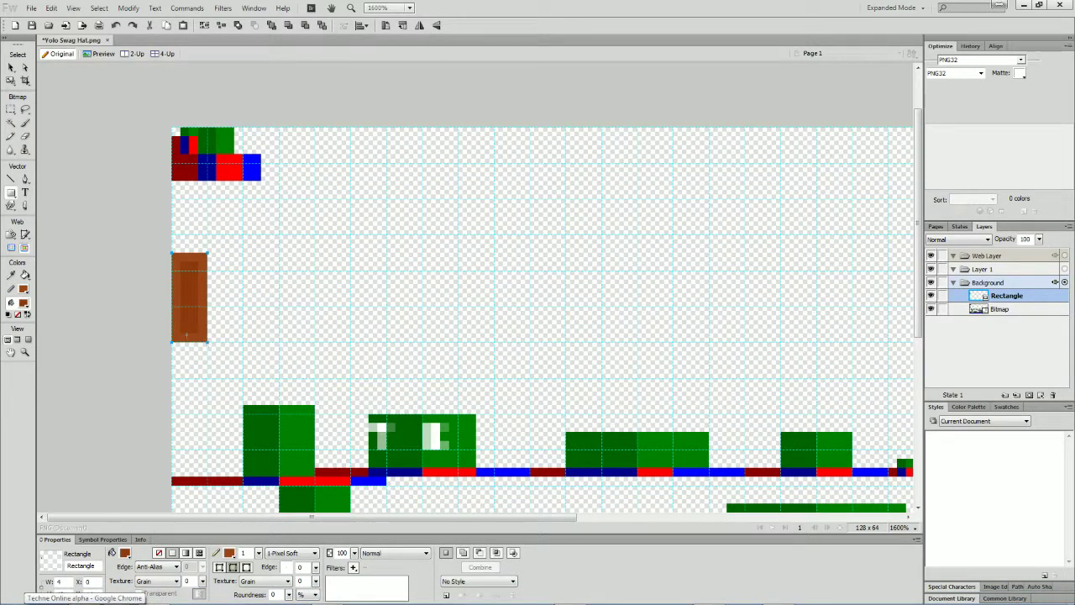
click(229, 552)
click(240, 538)
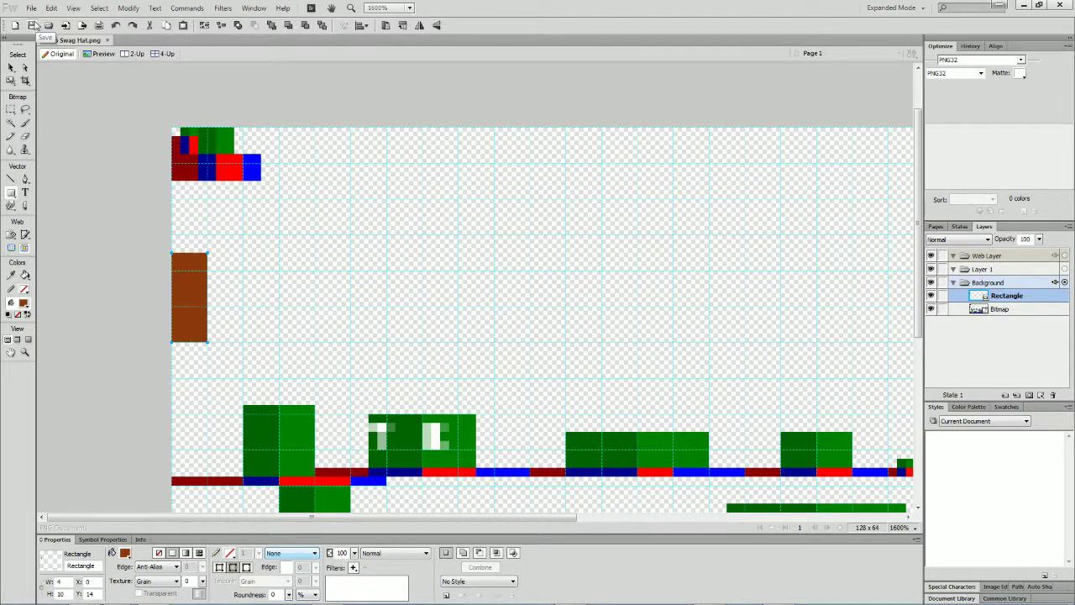
- Switch to Techne to check the hat model and its texture layout, and return to the texture image
mouse_move(494, 598)
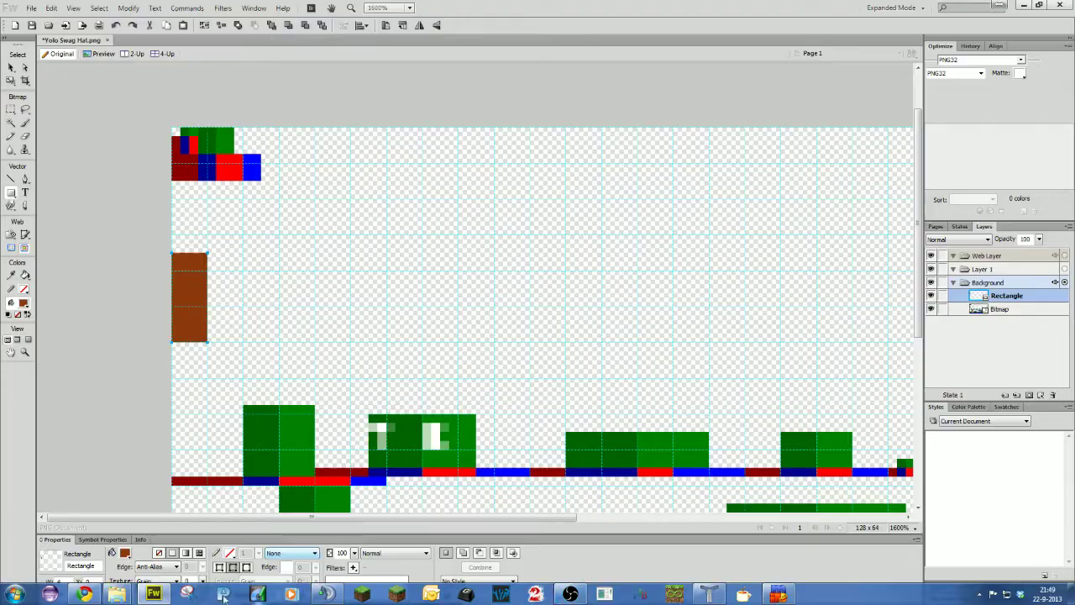
click(709, 595)
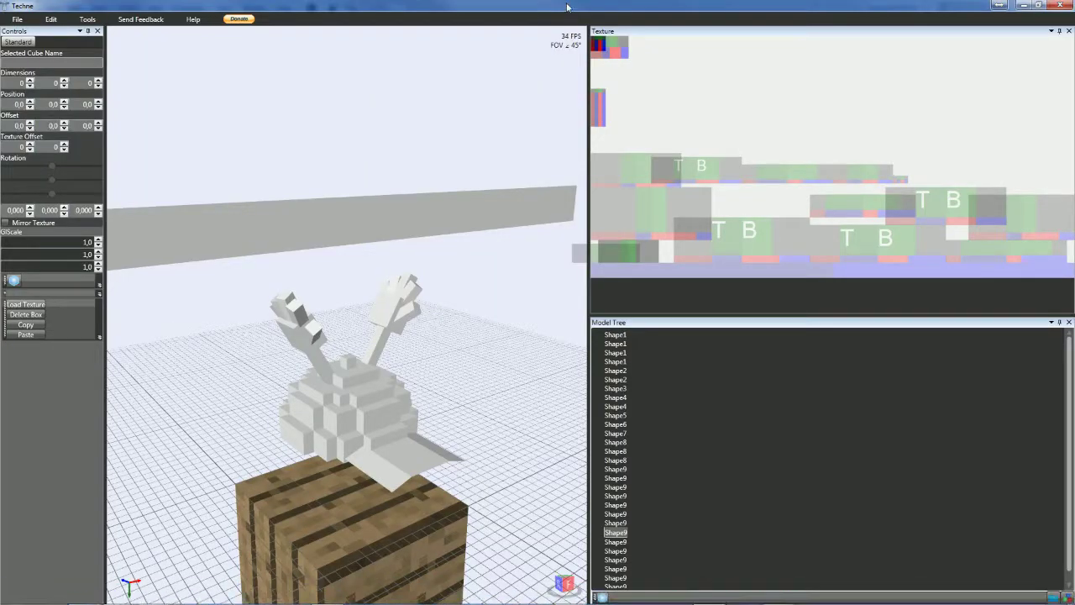
click(999, 5)
mouse_move(733, 600)
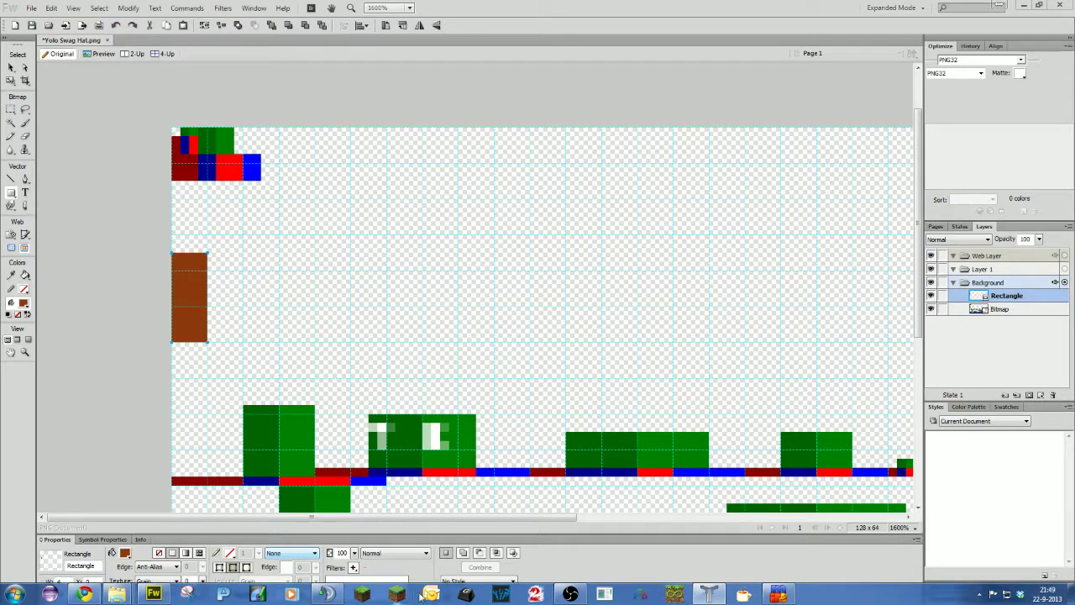
- Switch to TeamSpeak, open the Clapping_hat.png link from the channel chat, and move the image's browser tab out into its own window
click(327, 594)
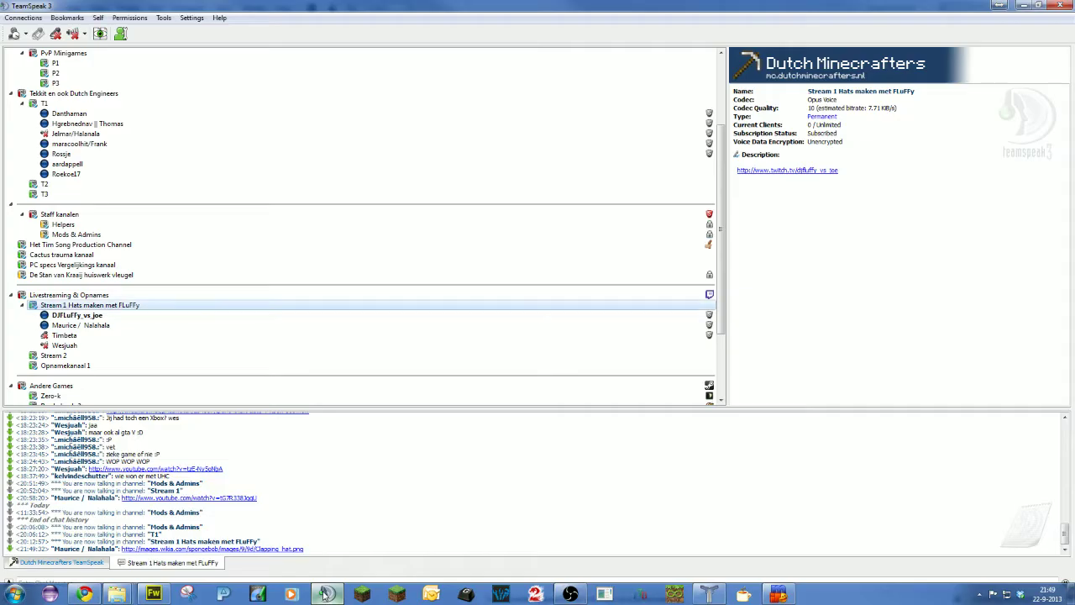
click(269, 548)
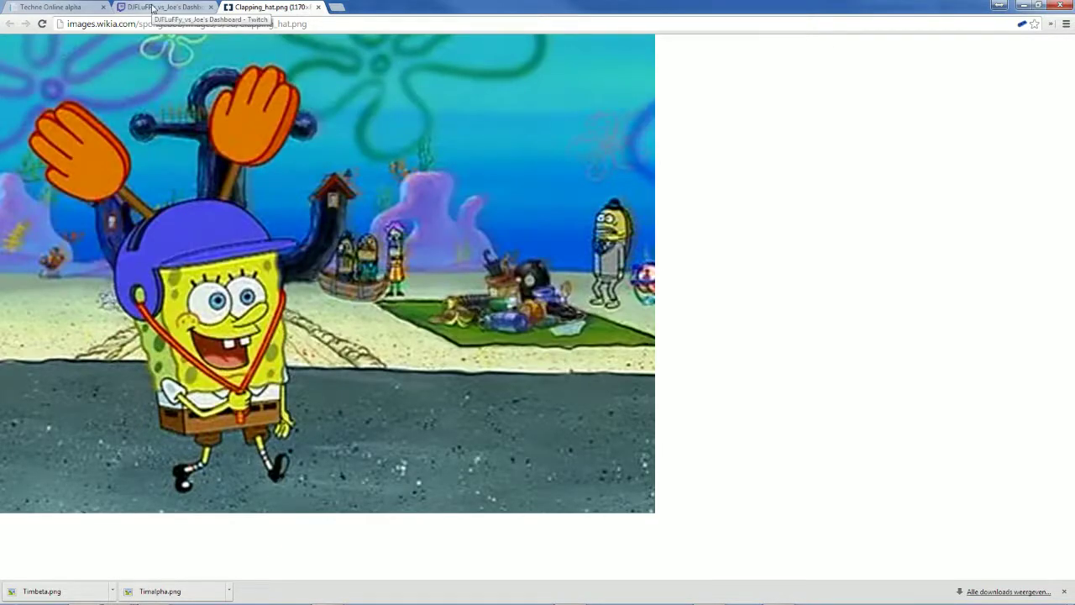
click(211, 7)
click(65, 7)
drag(191, 7, 1074, 105)
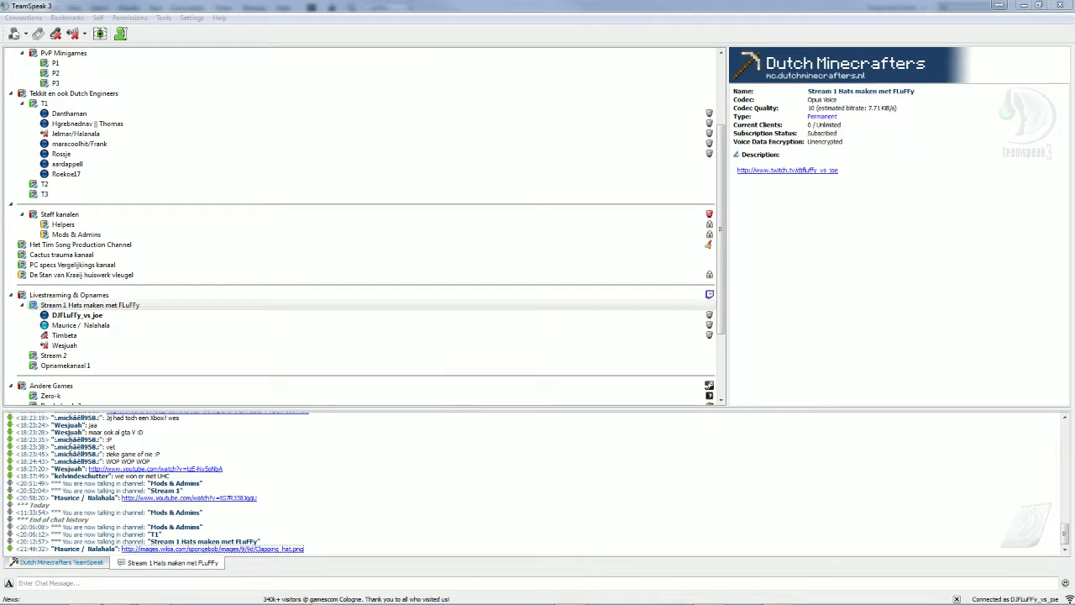
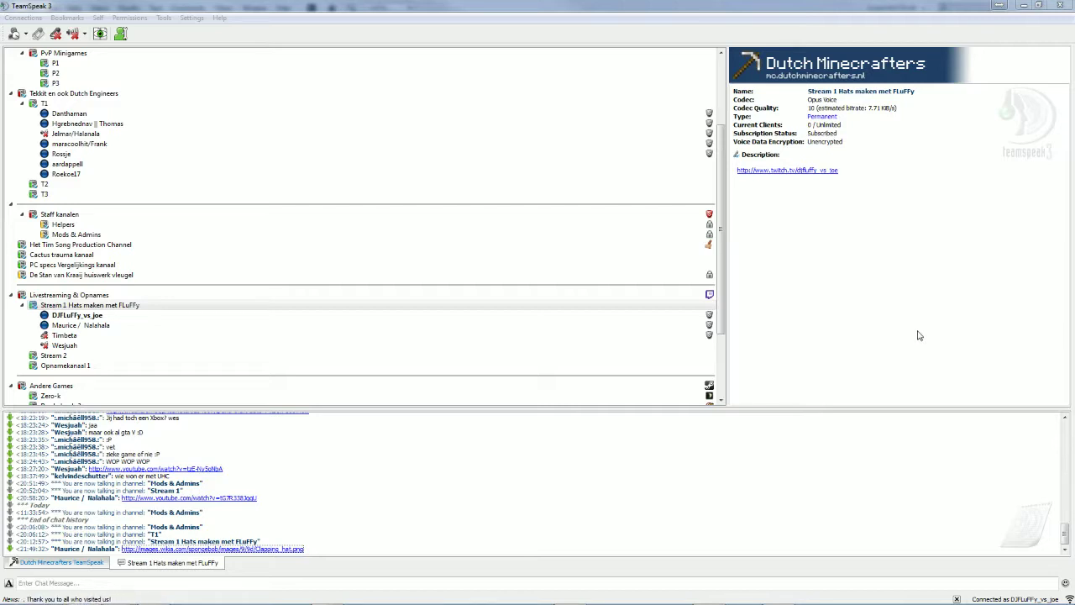
mouse_move(378, 602)
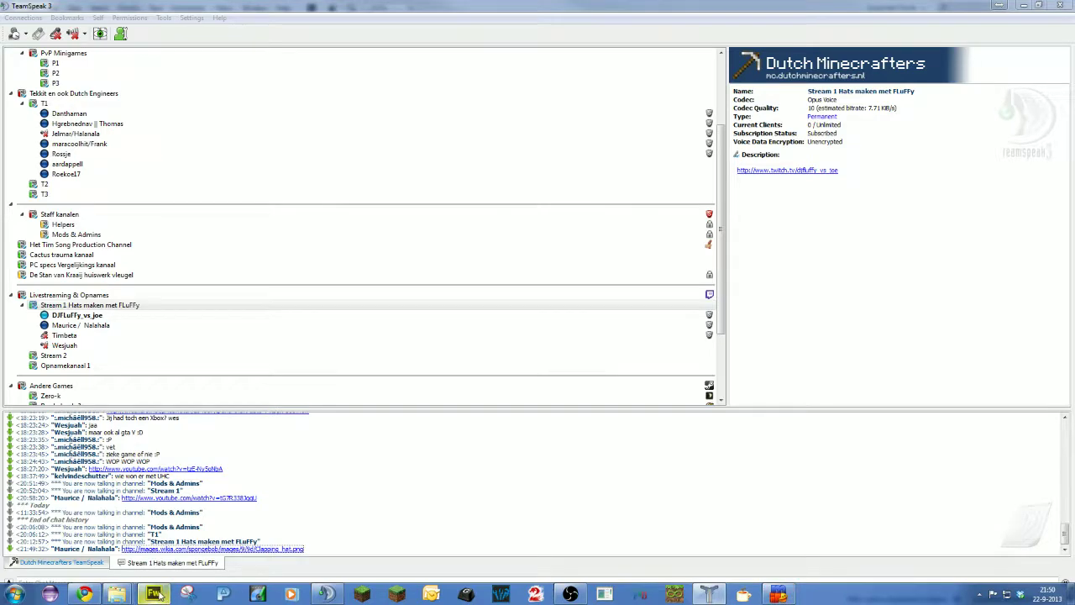
- Switch to Fireworks, draw a 128 × 33 px rectangle across the full lower half of the texture and fill it with yellow #FED911
click(154, 594)
scroll(372, 244, down, 12)
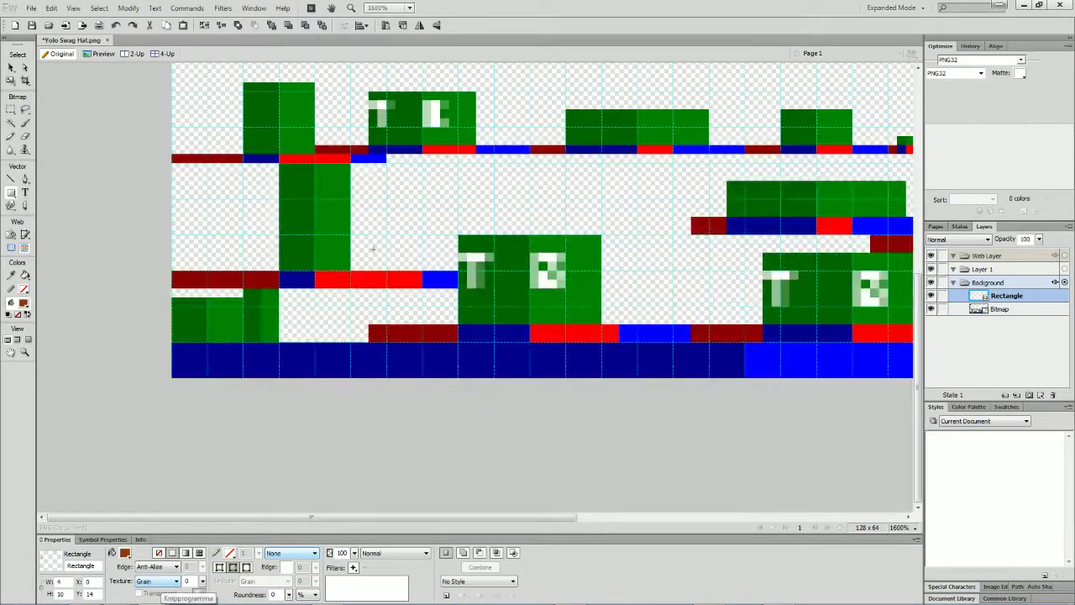
scroll(372, 247, up, 1)
click(914, 527)
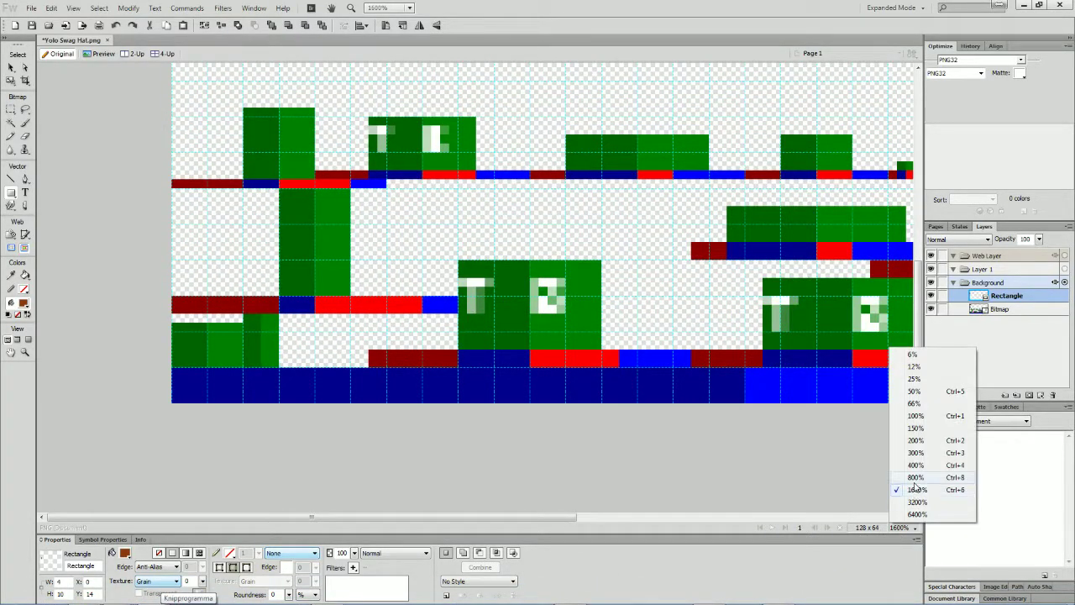
click(914, 478)
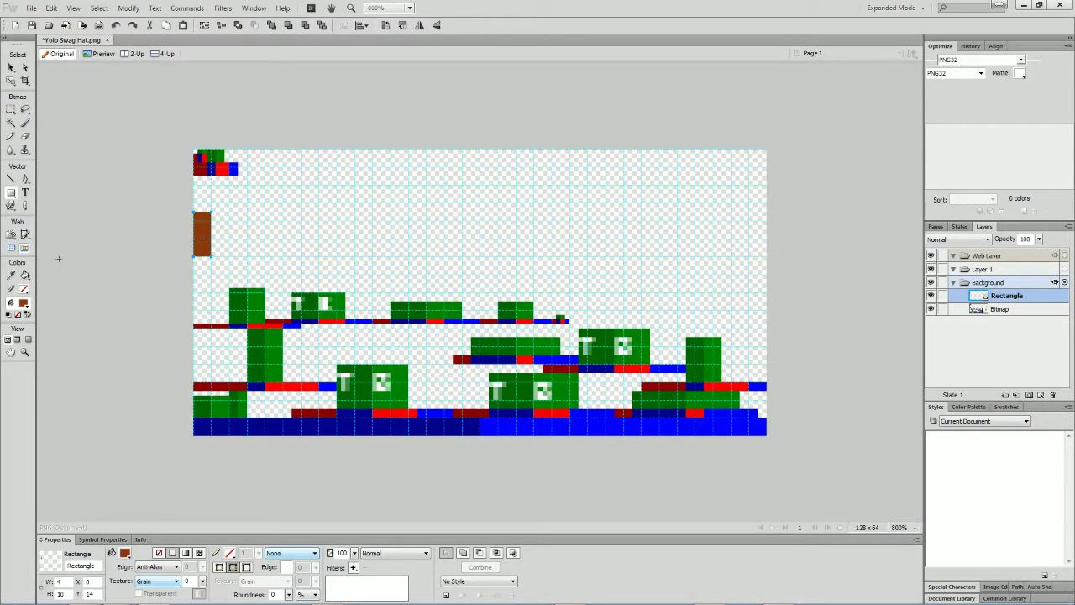
mouse_move(599, 598)
click(11, 192)
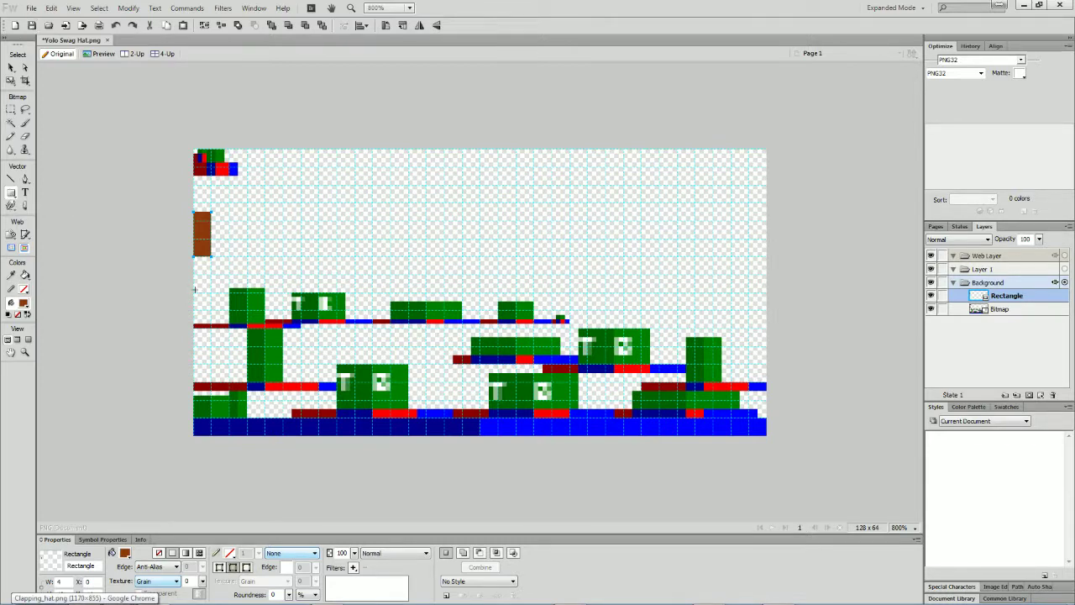
drag(193, 286, 765, 435)
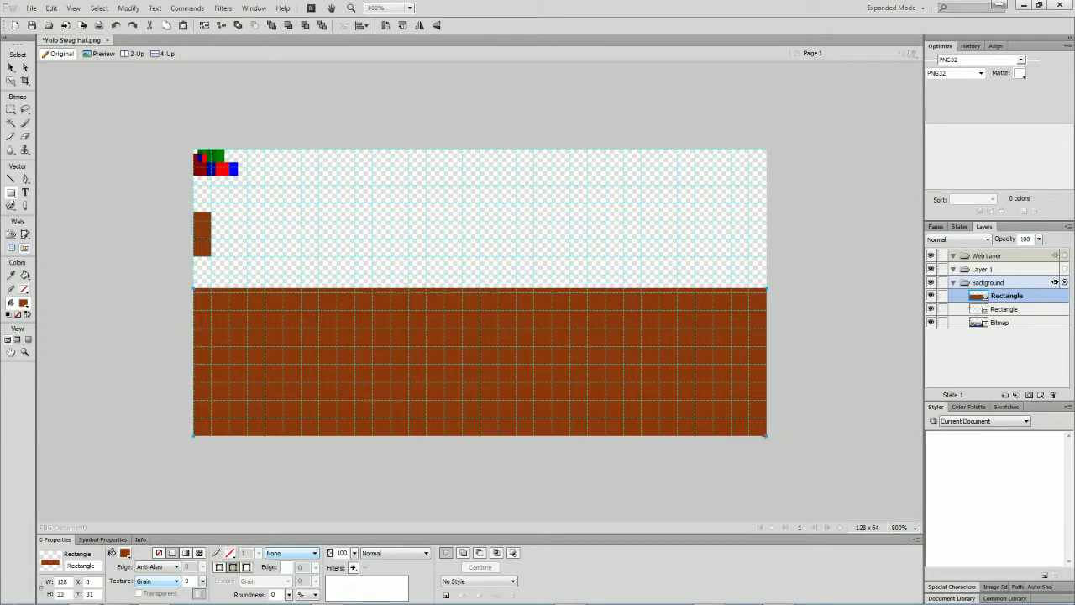
click(125, 553)
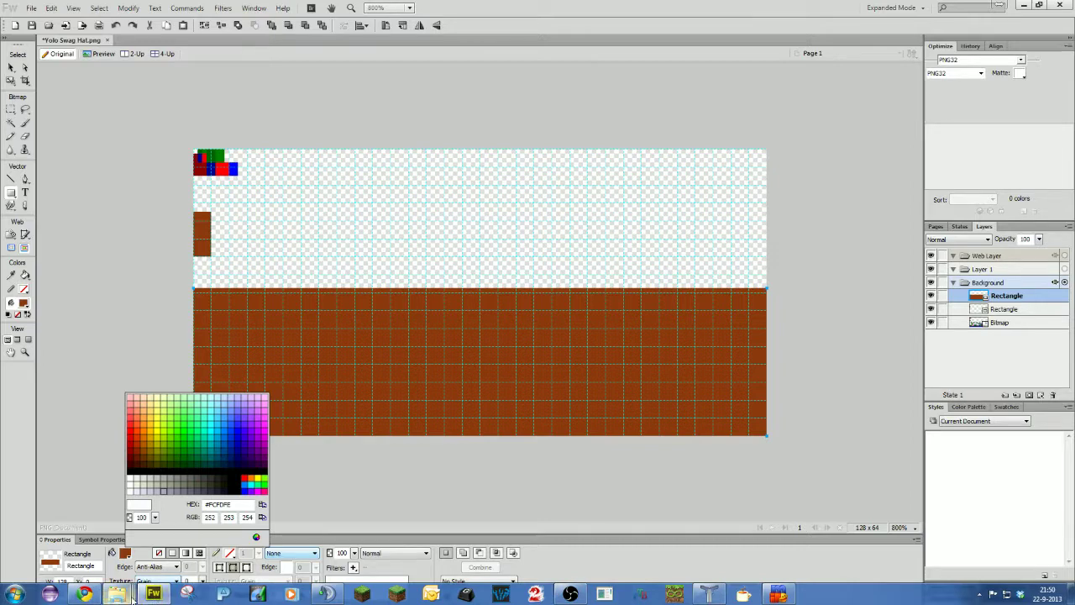
click(87, 595)
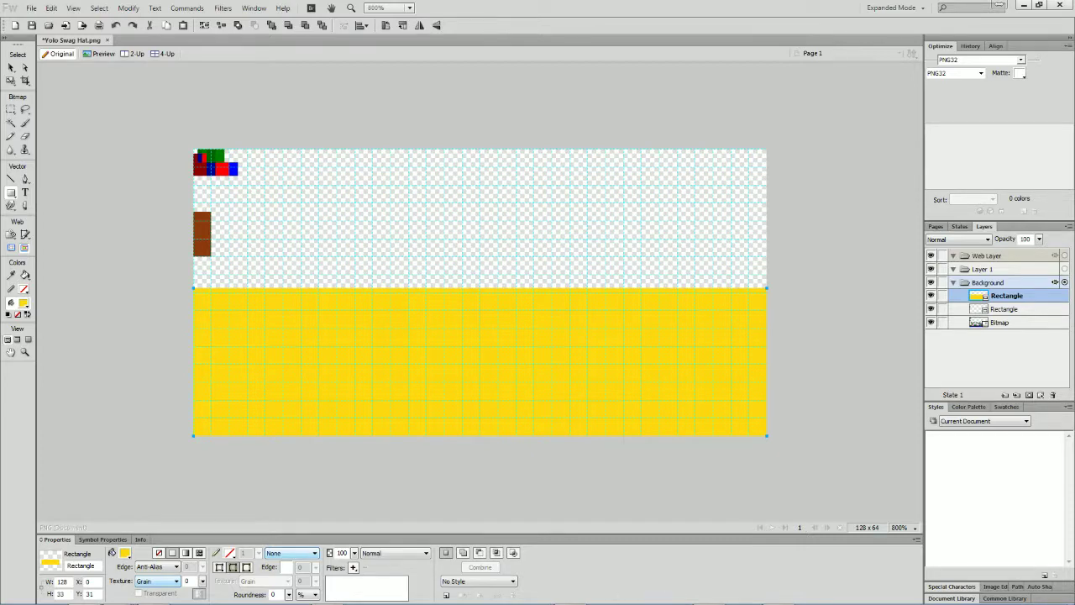
- Open Clapping_hat.png from the Downloads folder in Fireworks and hide the grid
key(alt+Tab)
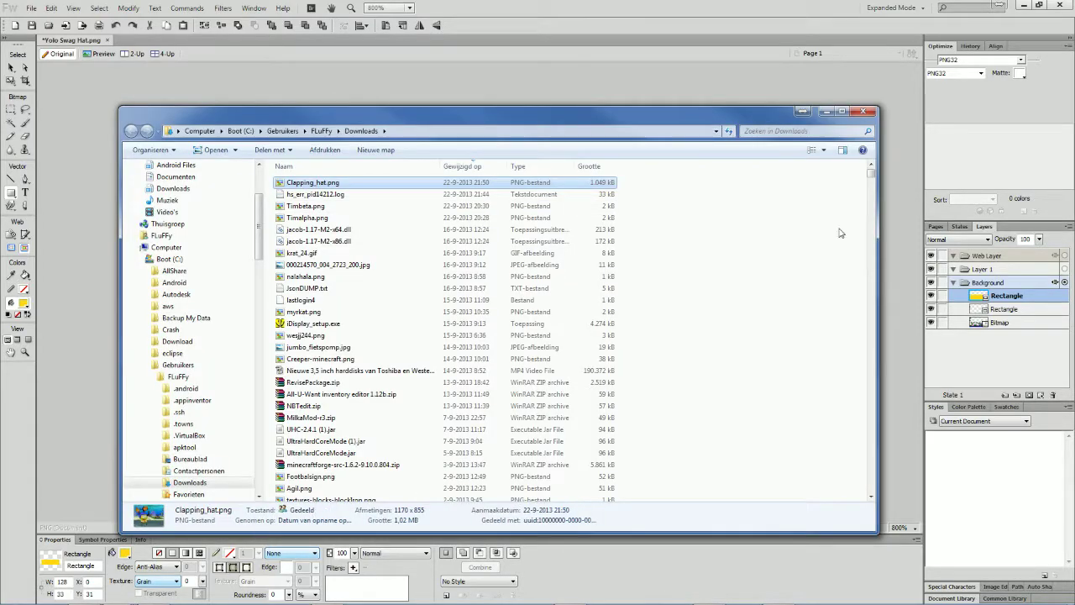
drag(296, 190, 497, 18)
click(826, 112)
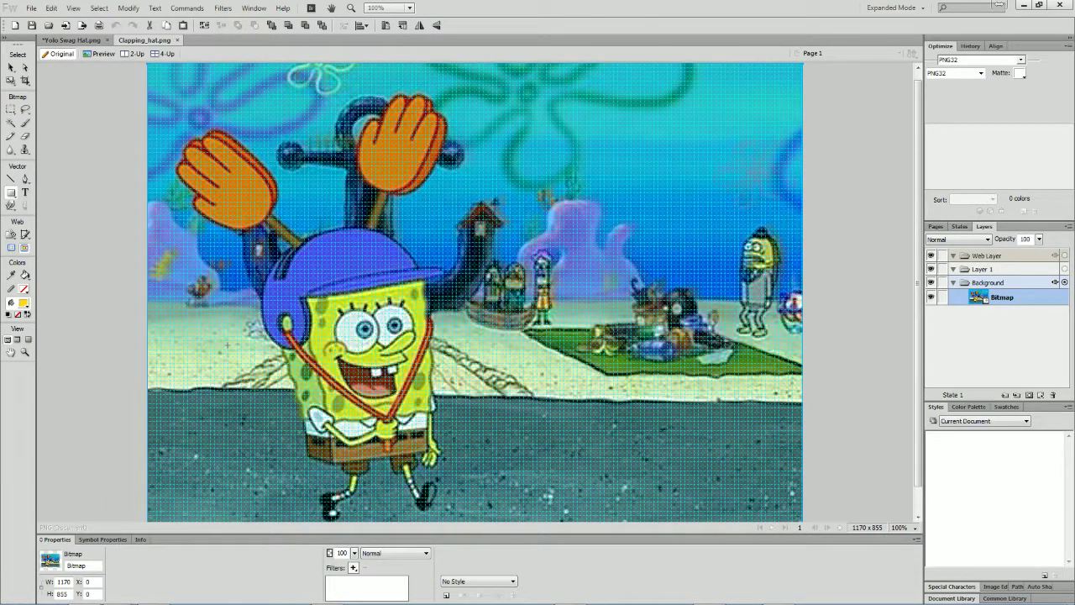
click(73, 7)
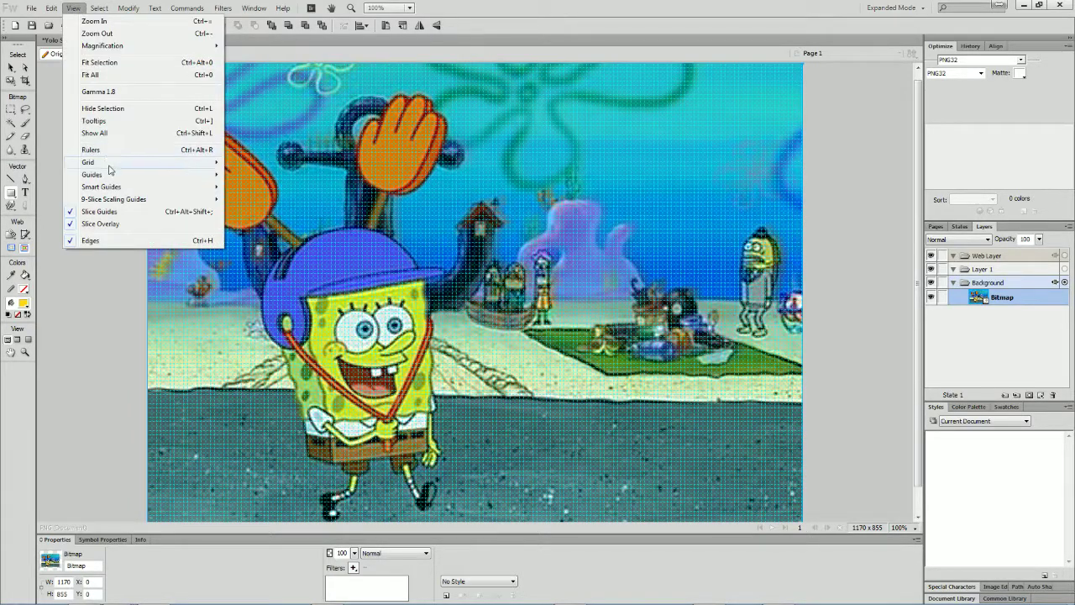
mouse_move(193, 168)
click(255, 162)
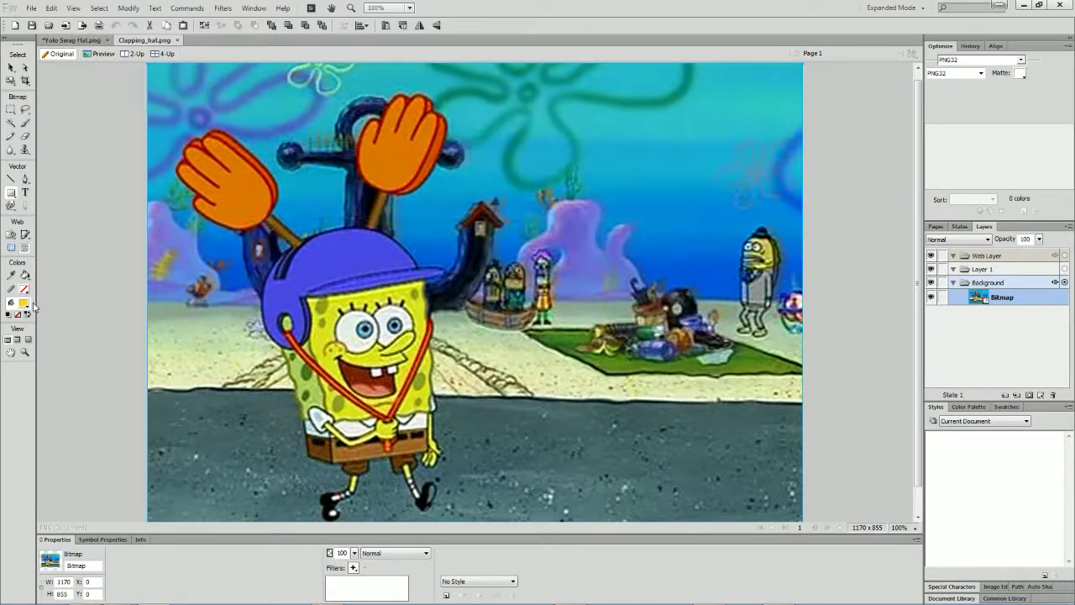
- Sample the helmet's purple-blue as the fill colour and return to the Yolo Swag Hat.png document
click(24, 300)
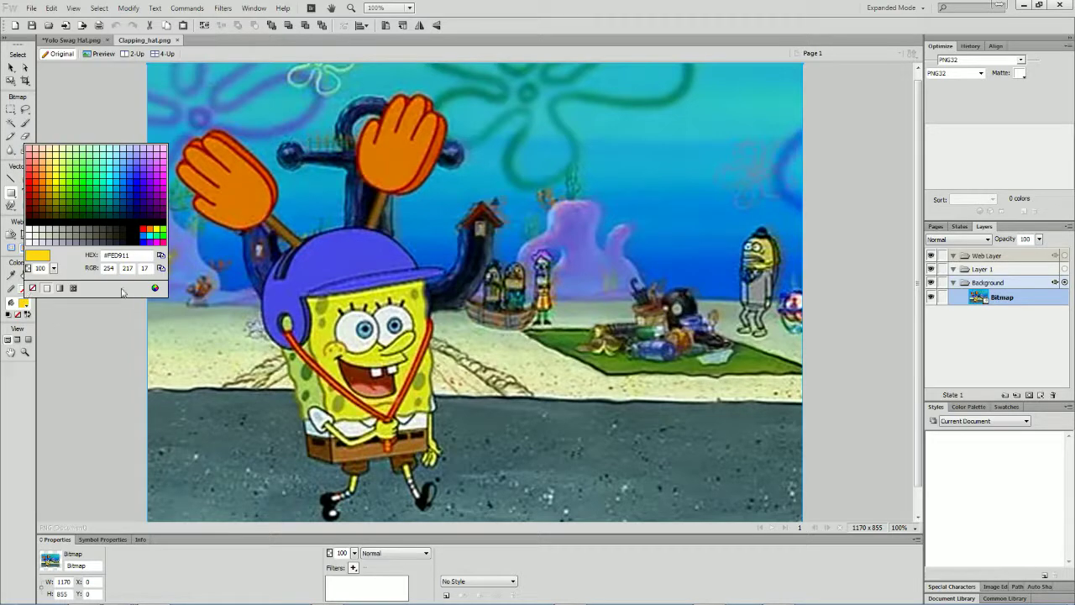
click(320, 271)
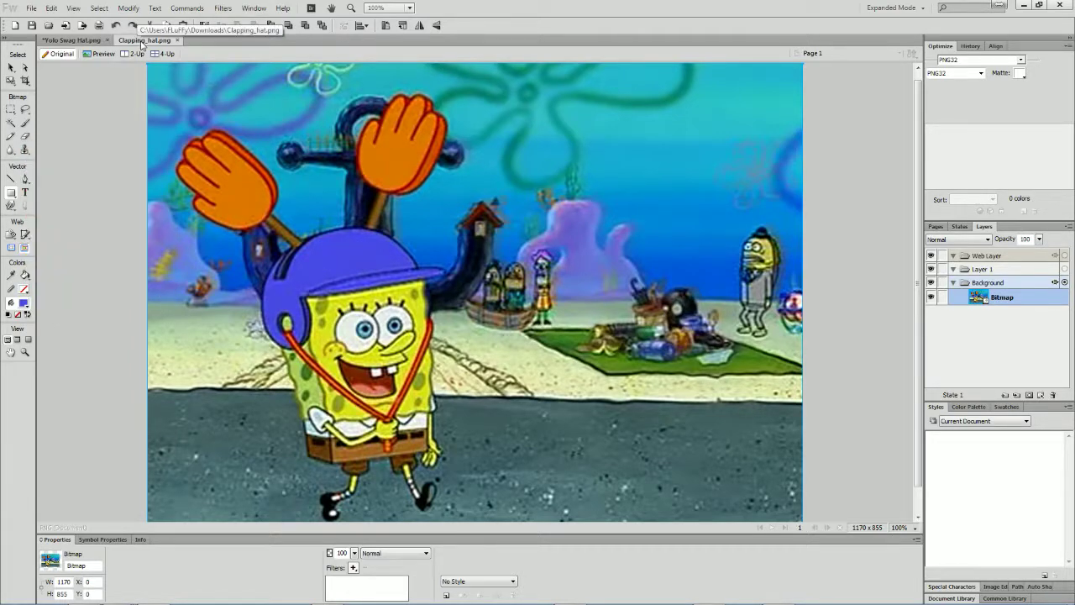
click(94, 42)
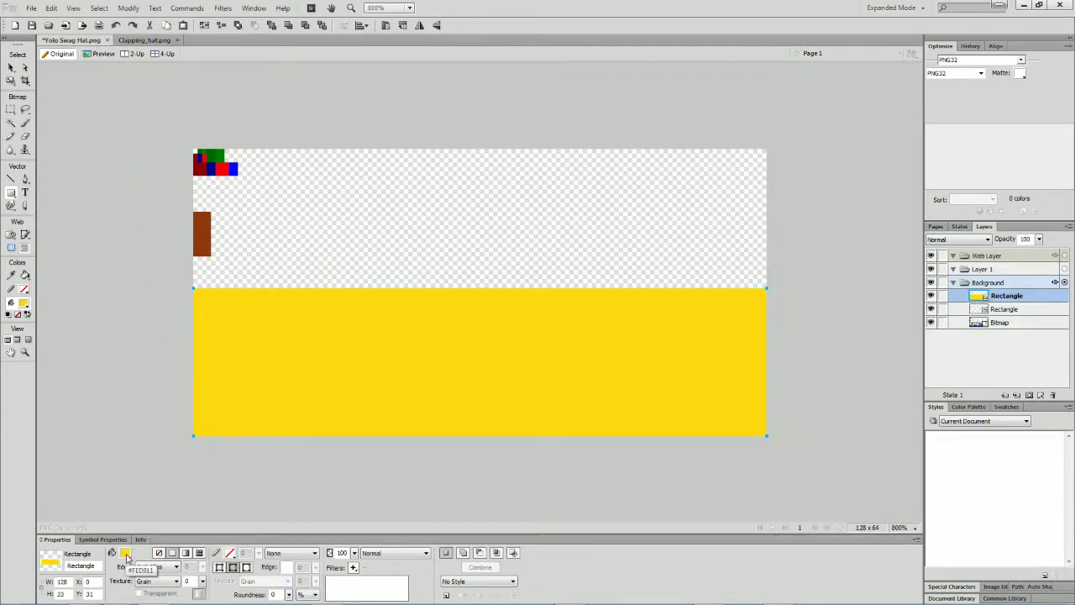
- Copy a 113 × 38 px patch of the helmet's purple-blue from Clapping_hat.png and paste it into Yolo Swag Hat.png
click(145, 41)
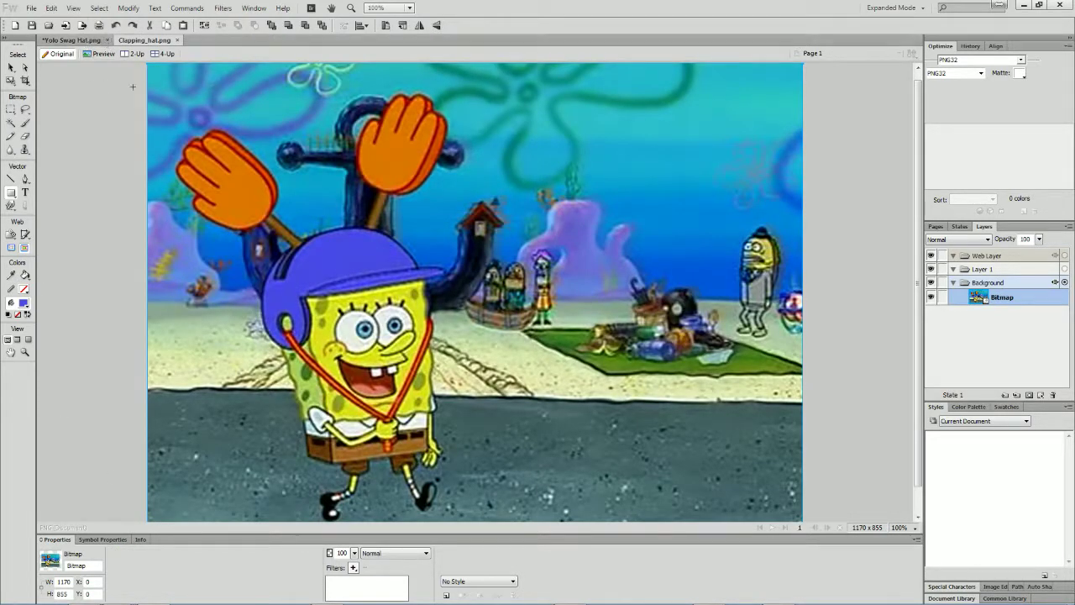
key(m)
drag(317, 246, 380, 270)
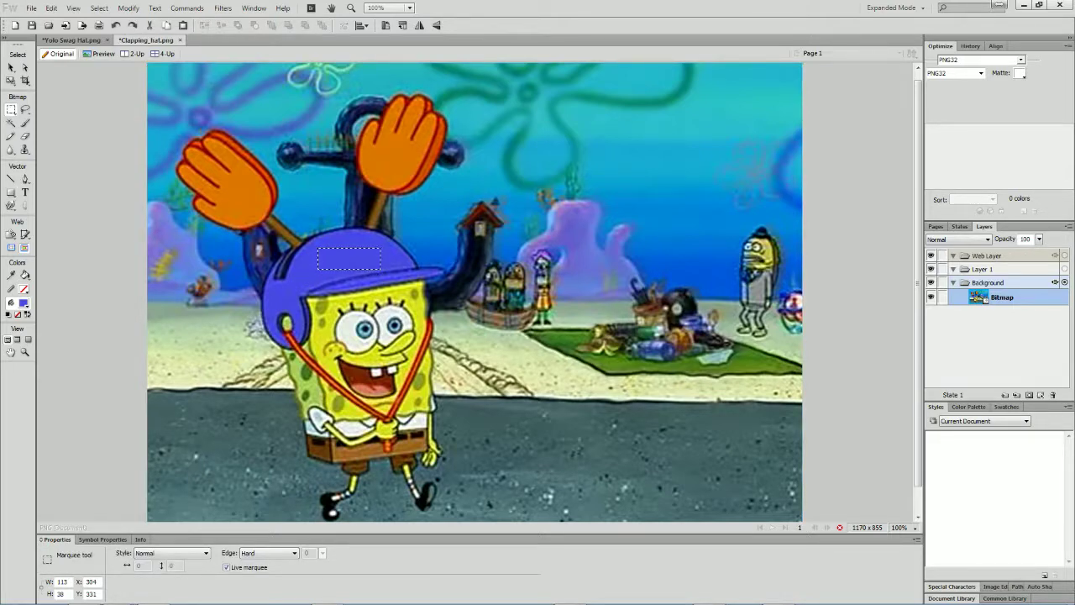
click(66, 40)
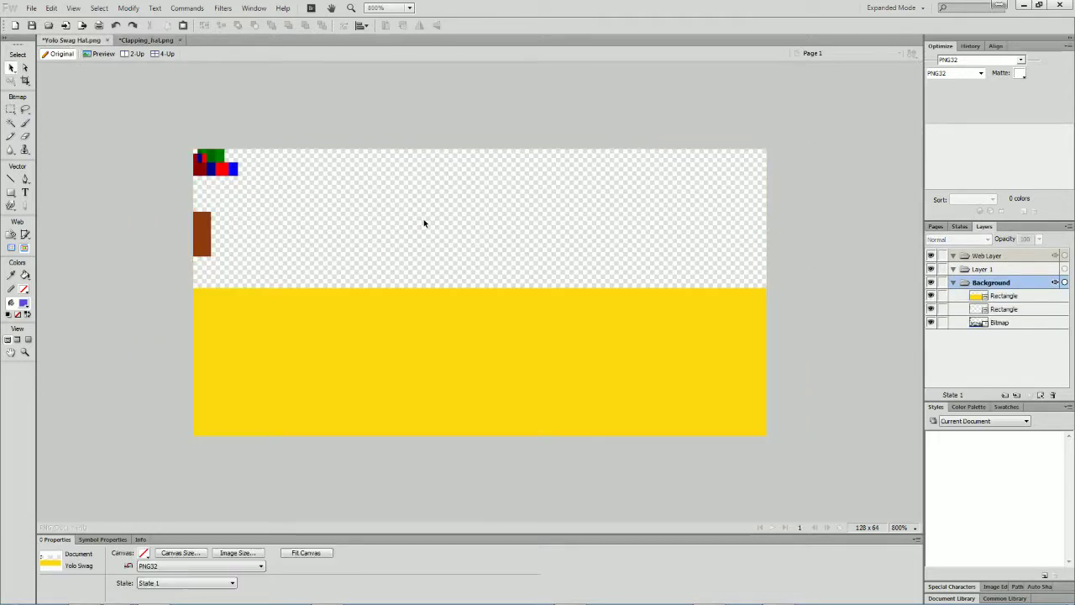
key(ctrl+v)
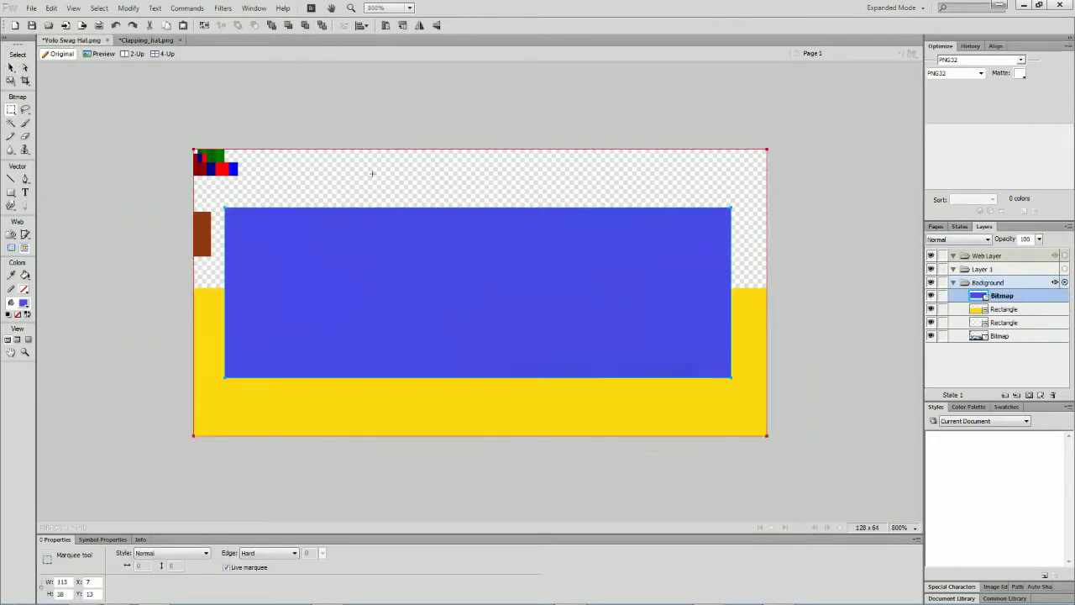
- Move the blue patch to the texture's lower-left corner, stretch it to 129 px wide up to the canvas's far edge, and save the texture
key(v)
drag(415, 269, 379, 331)
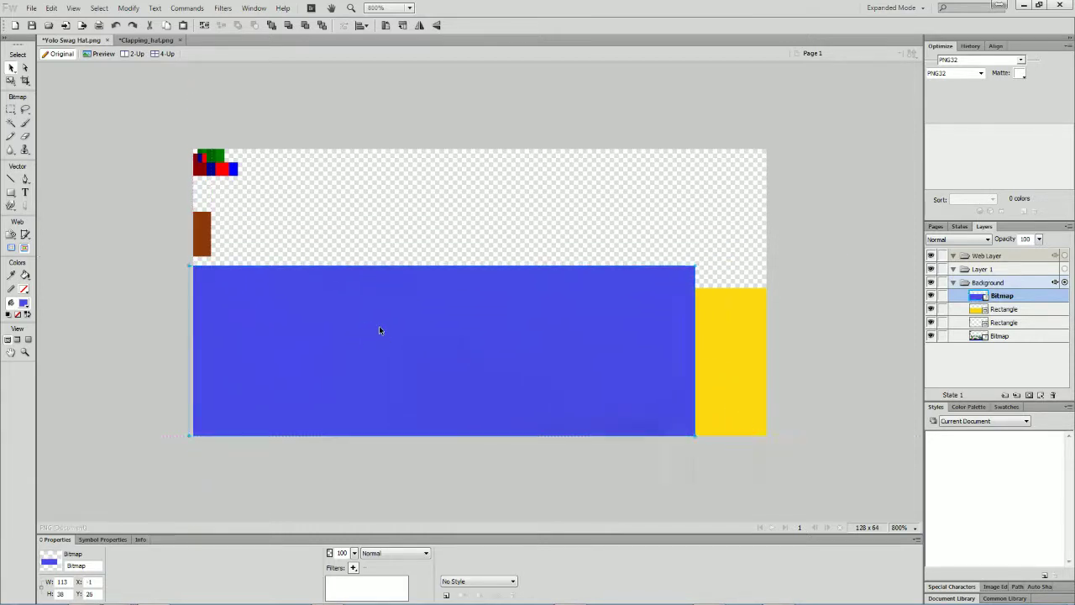
click(13, 81)
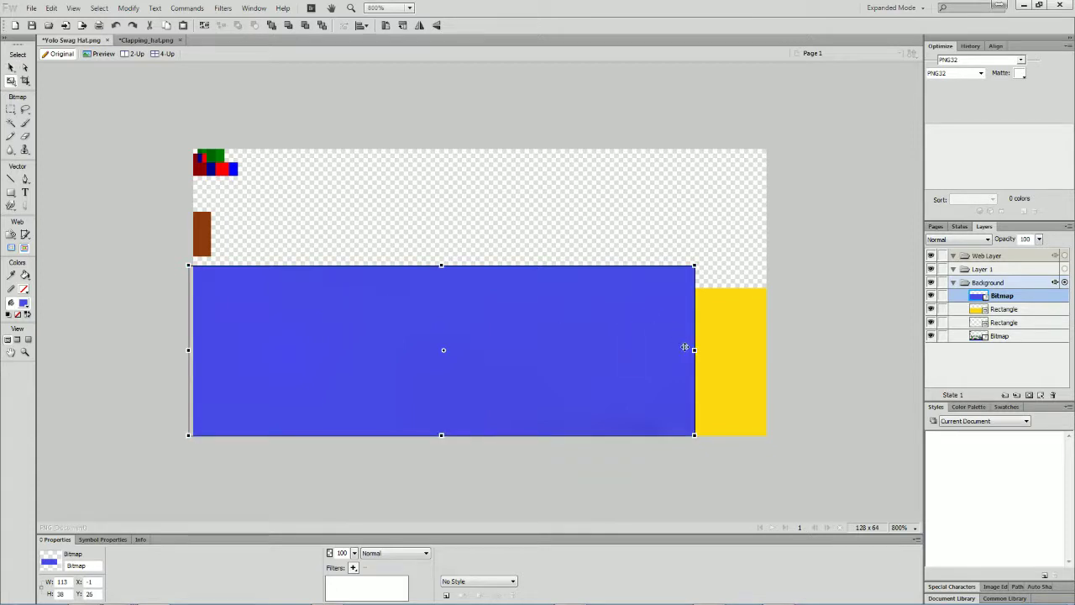
drag(693, 349, 764, 349)
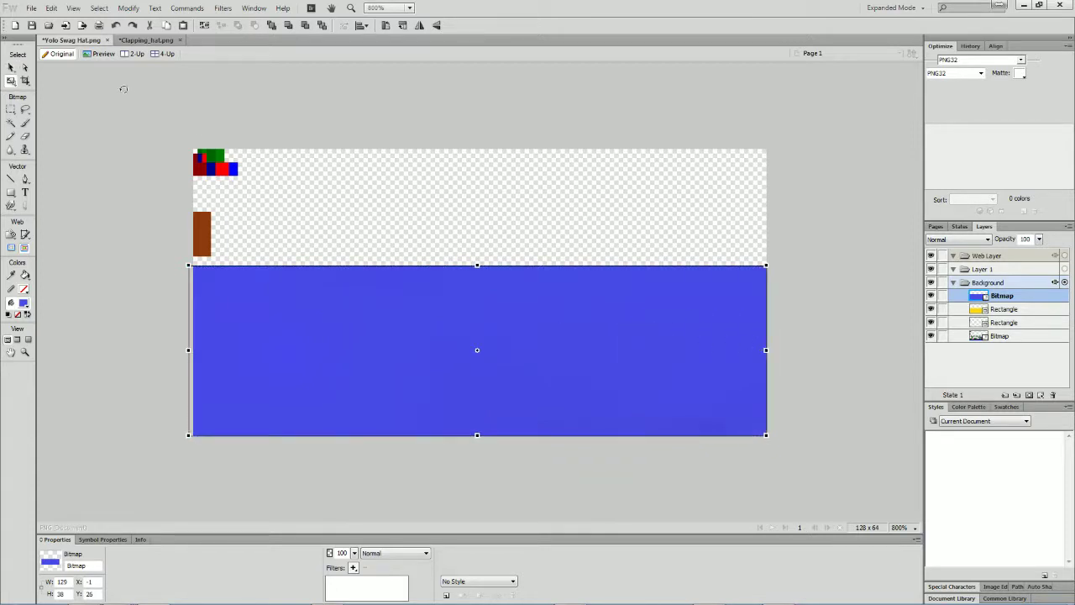
click(31, 25)
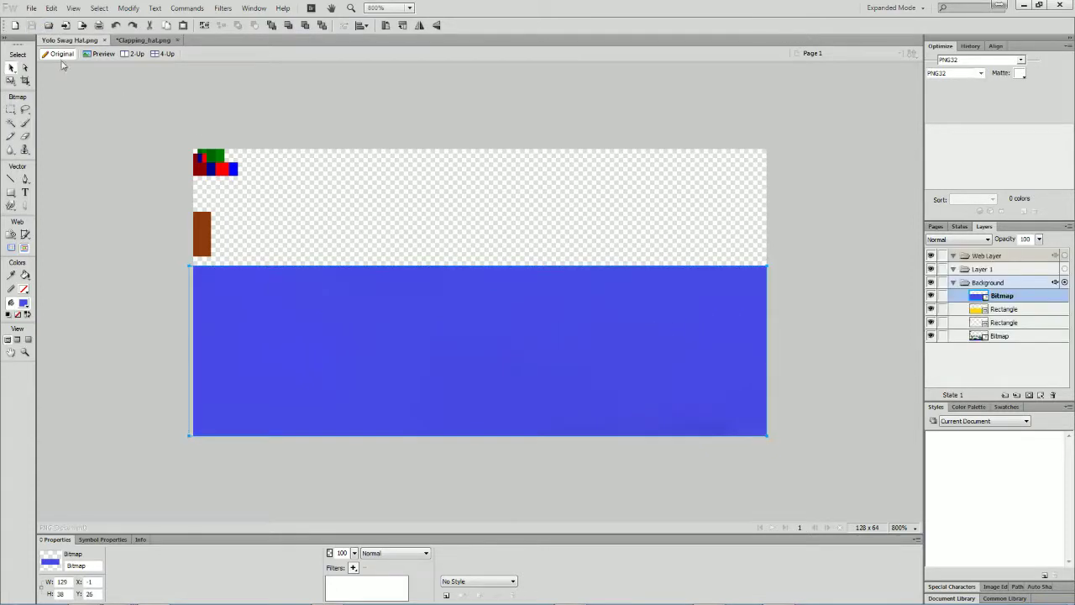
click(143, 226)
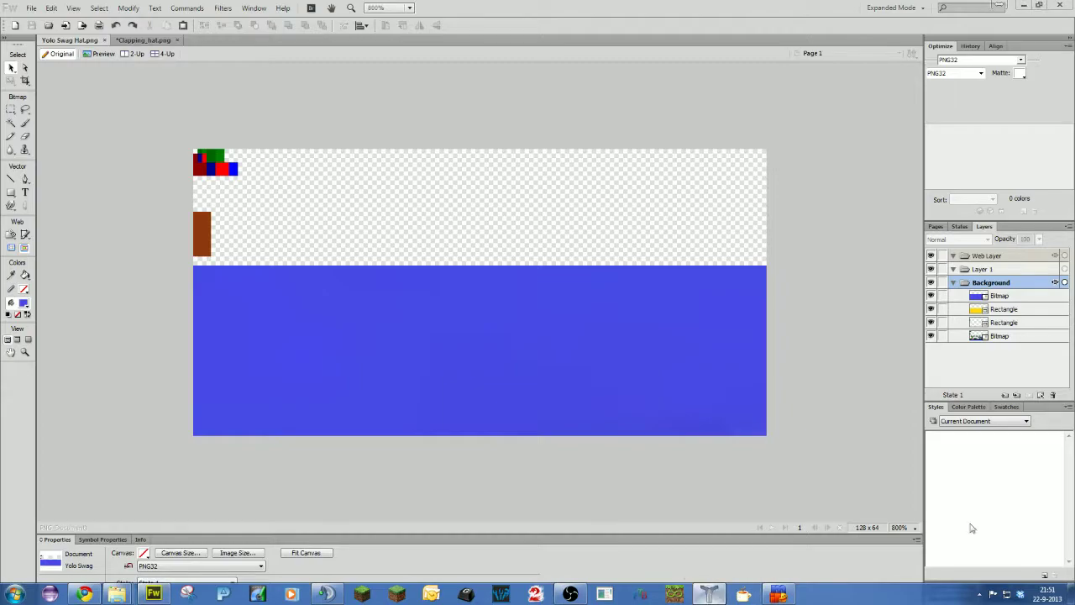
- Switch to Techne, load Yolo Swag Hat.png as the model's texture, and enlarge the 3D view to inspect the hat from several sides
drag(1074, 92, 502, 1)
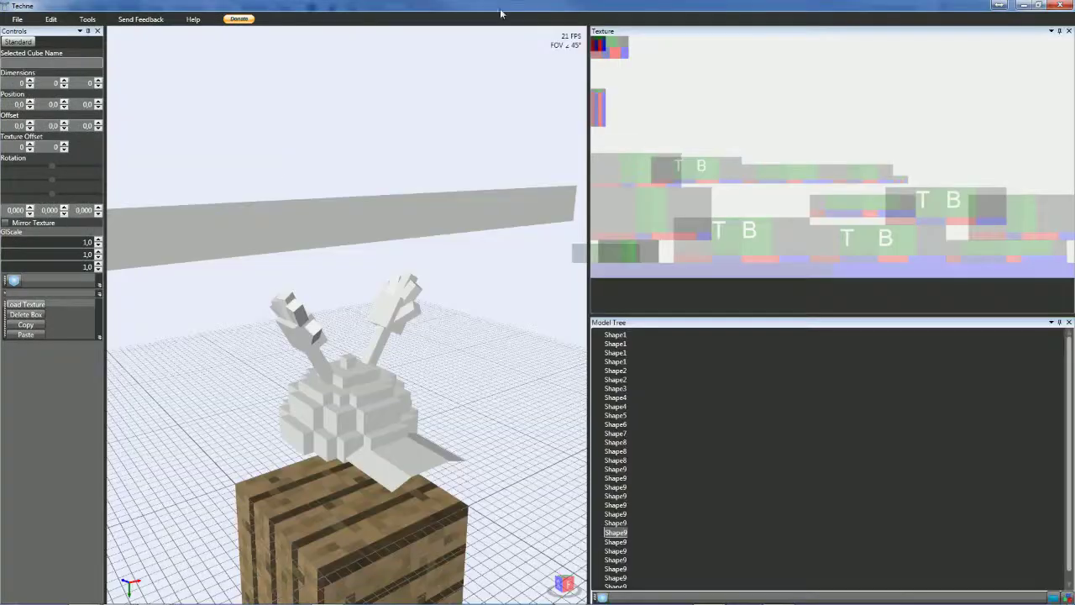
click(25, 304)
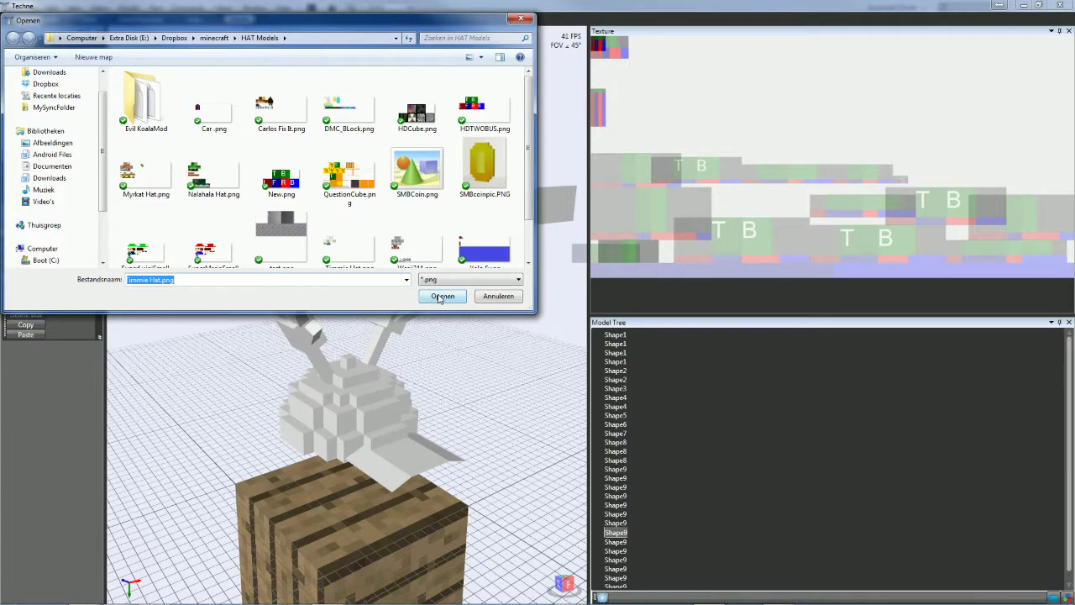
click(494, 246)
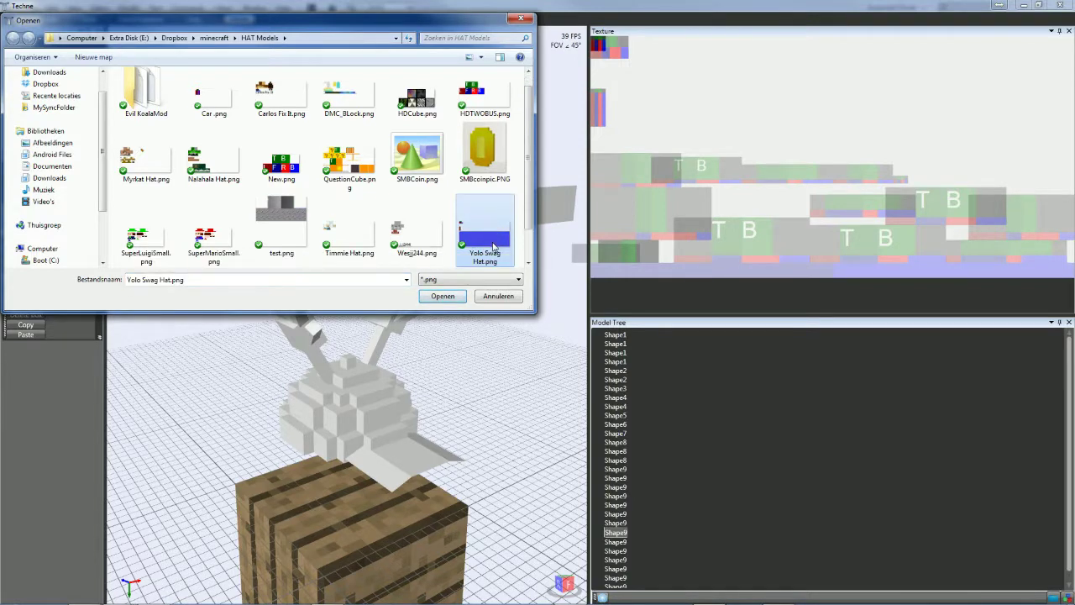
click(459, 298)
right_drag(468, 379, 599, 366)
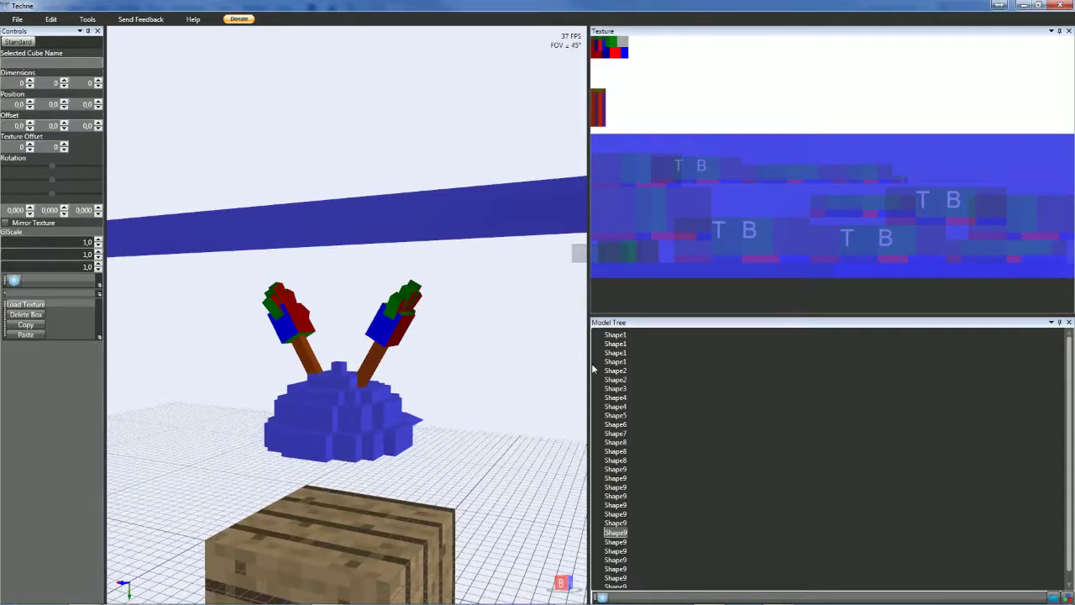
drag(589, 364, 966, 391)
right_drag(757, 397, 618, 448)
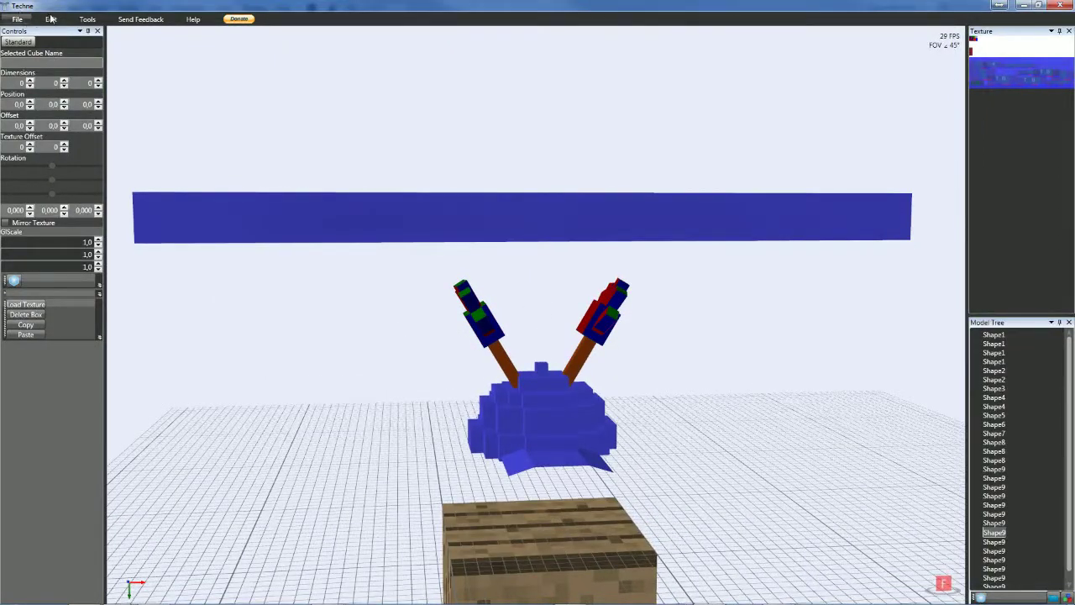
- Switch back to Fireworks and shorten the blue bitmap from its lower edge to a height of 35 px
mouse_move(640, 601)
click(153, 593)
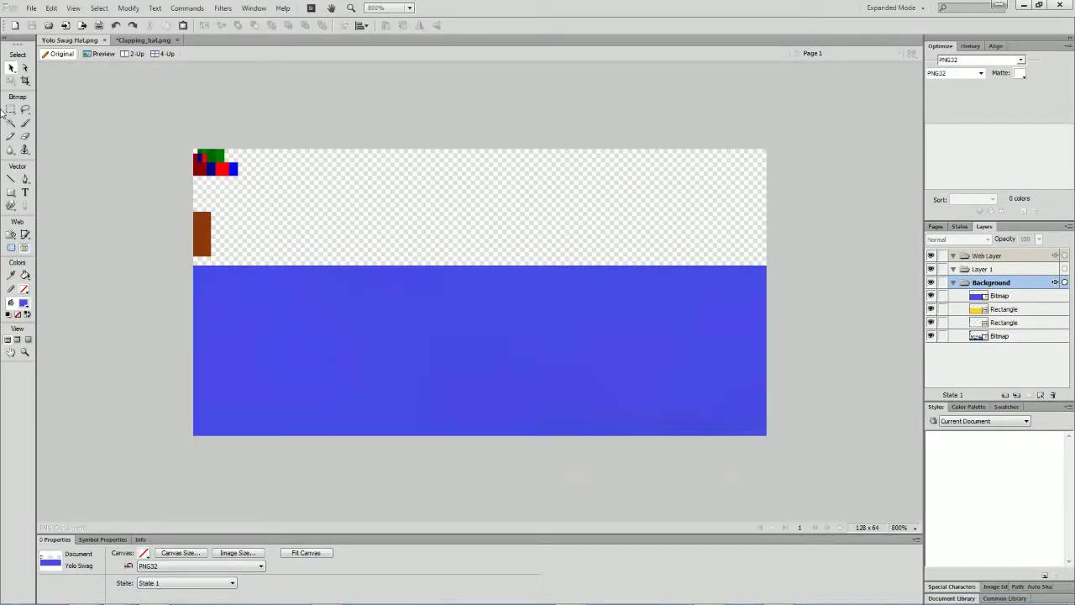
click(409, 330)
click(12, 81)
drag(477, 435, 477, 421)
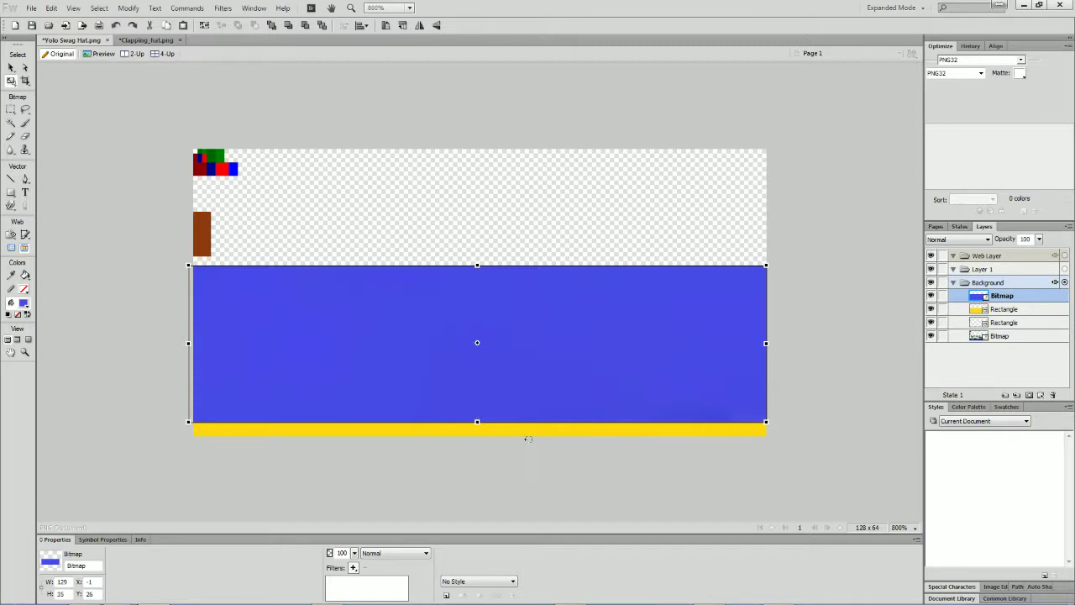
click(10, 67)
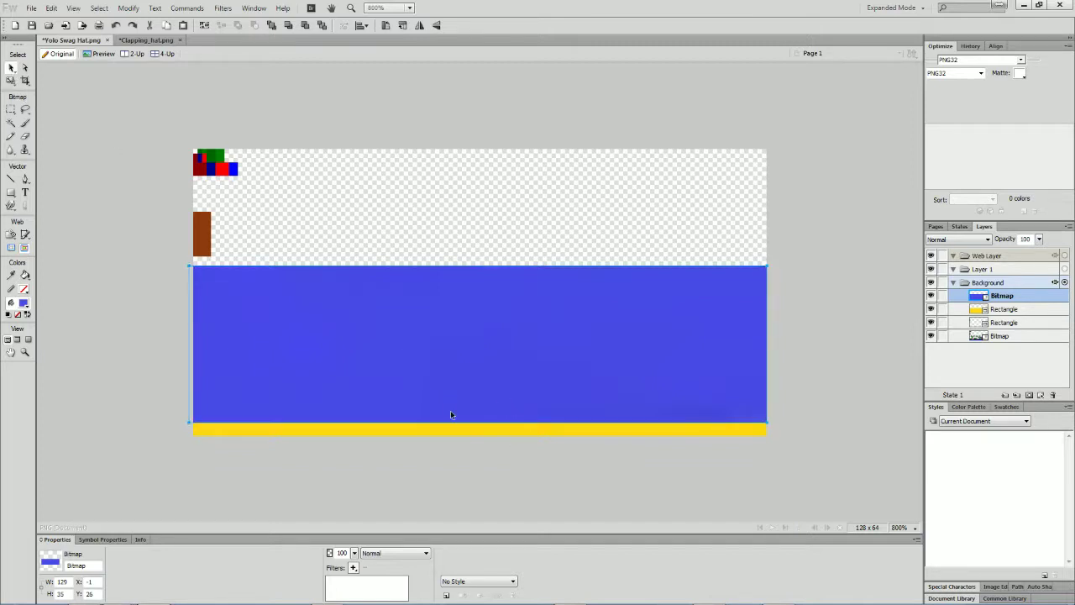
- Delete the yellow rectangle beneath the blue bitmap and nudge the blue bitmap up by 1 px
click(456, 430)
key(Delete)
click(496, 401)
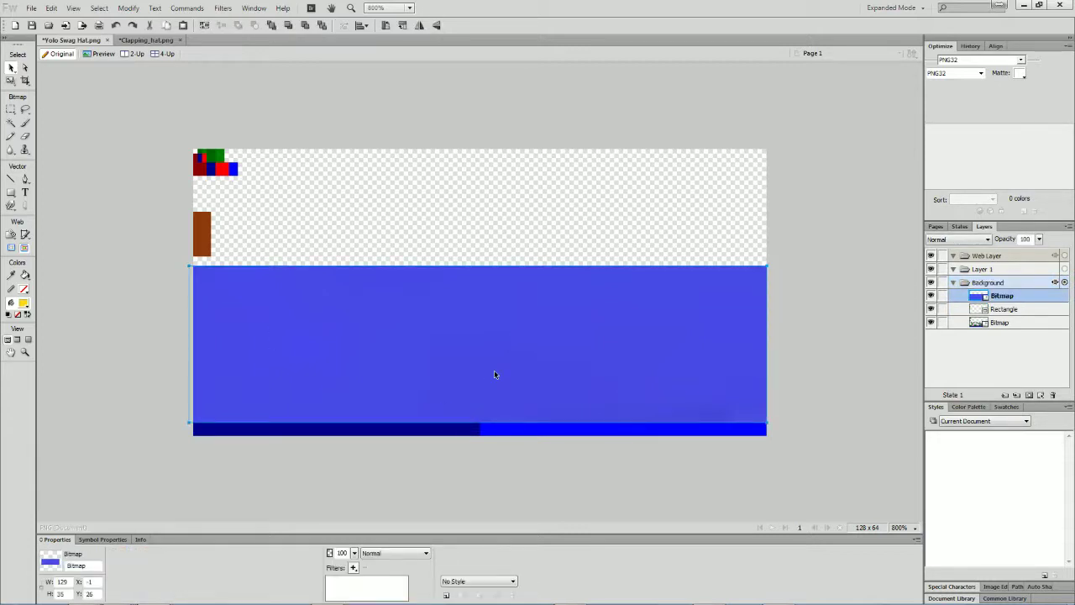
key(Up)
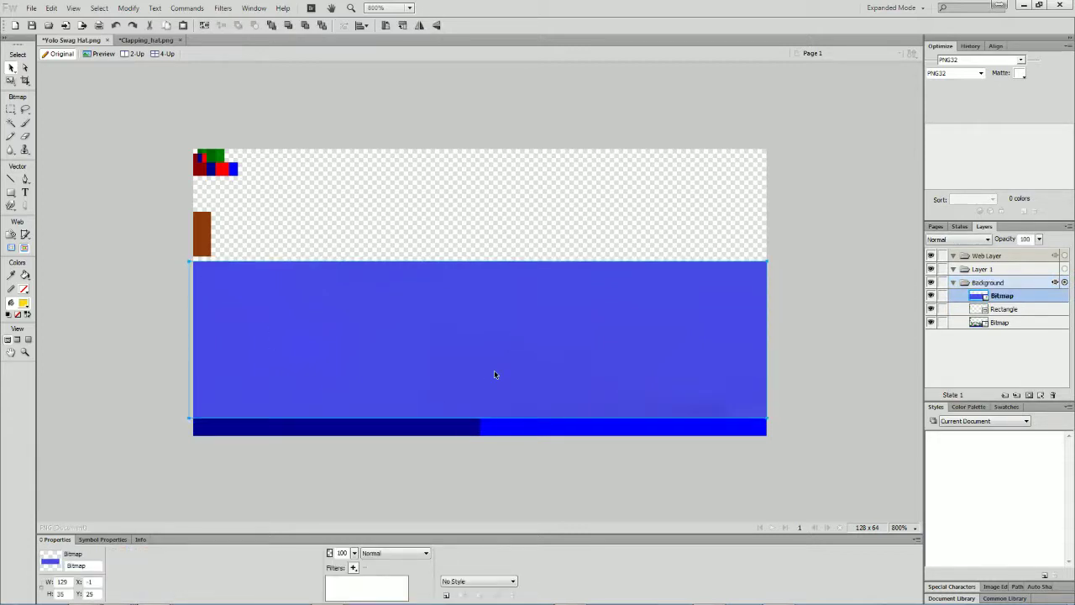
click(391, 202)
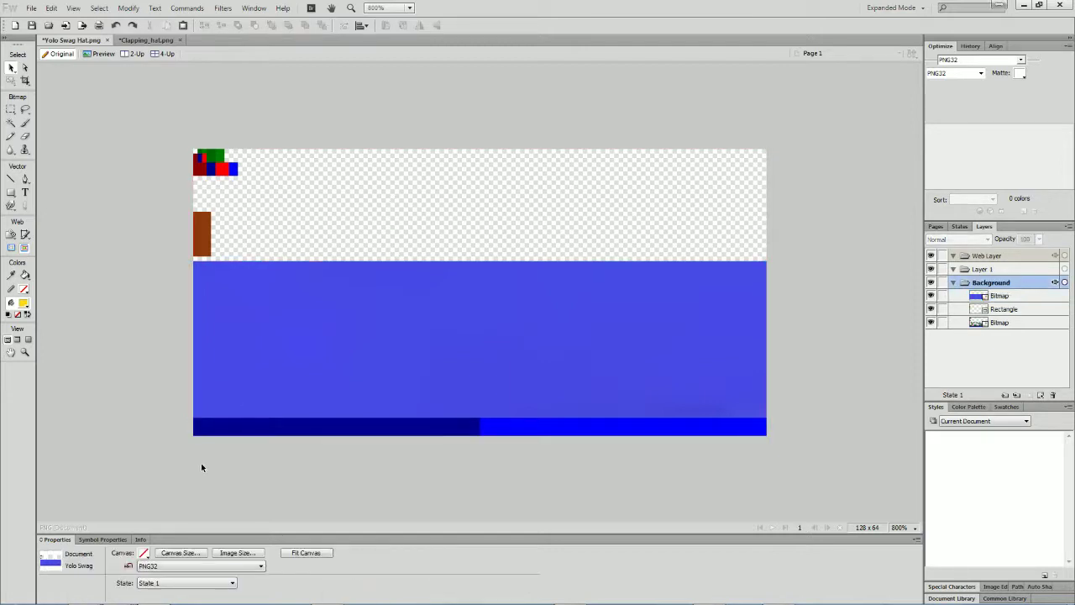
click(195, 225)
key(Delete)
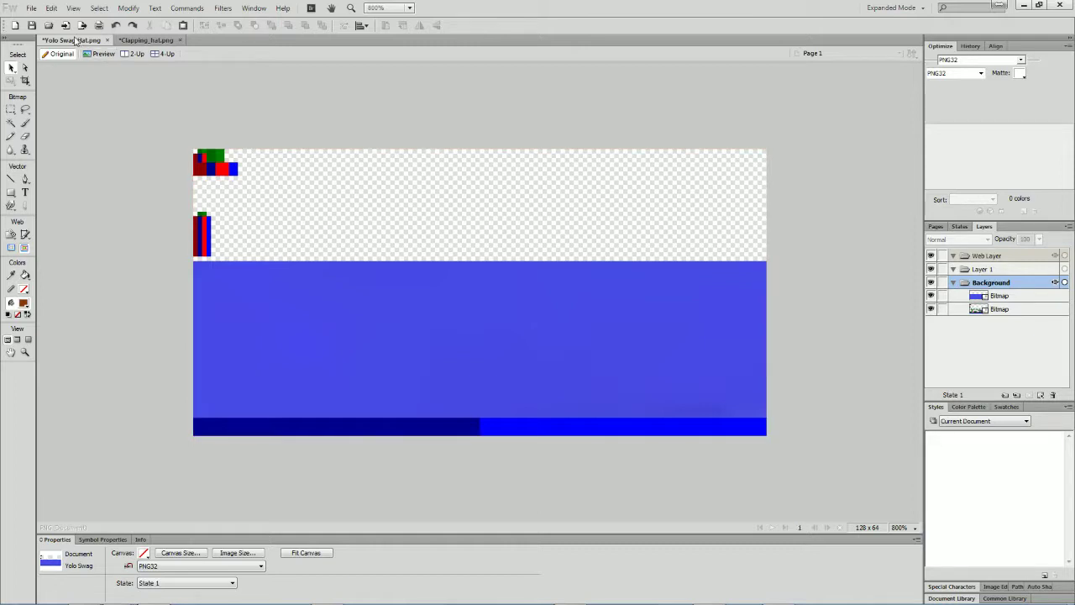
key(ctrl+z)
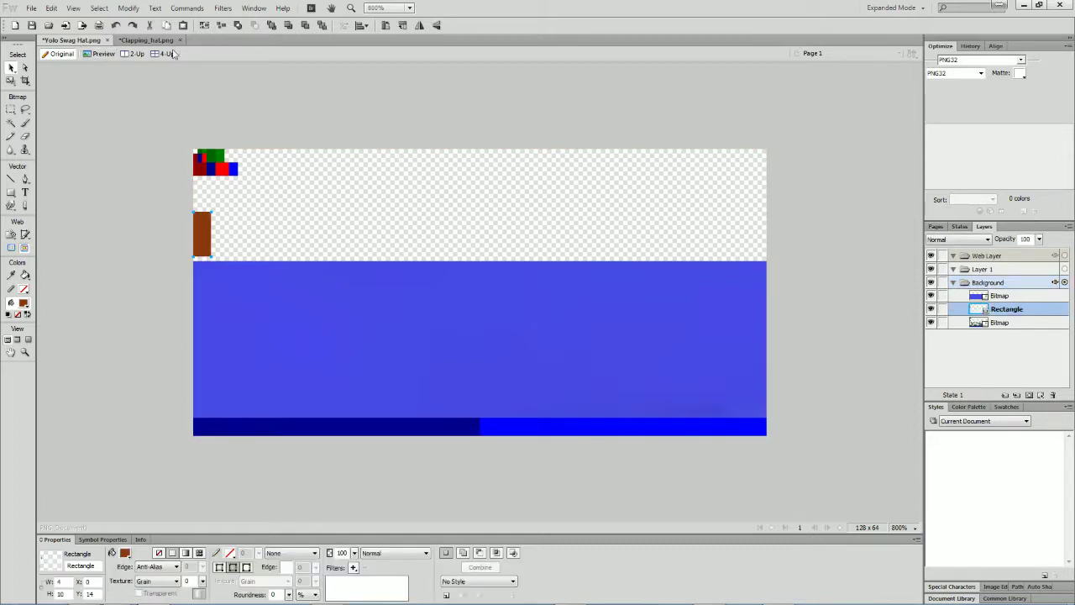
- Copy a 37 × 29 px patch of the left glove's brown stick from Clapping_hat.png, paste it into Yolo Swag Hat.png and move it to X 64, Y 4
click(146, 39)
key(m)
drag(274, 224, 296, 240)
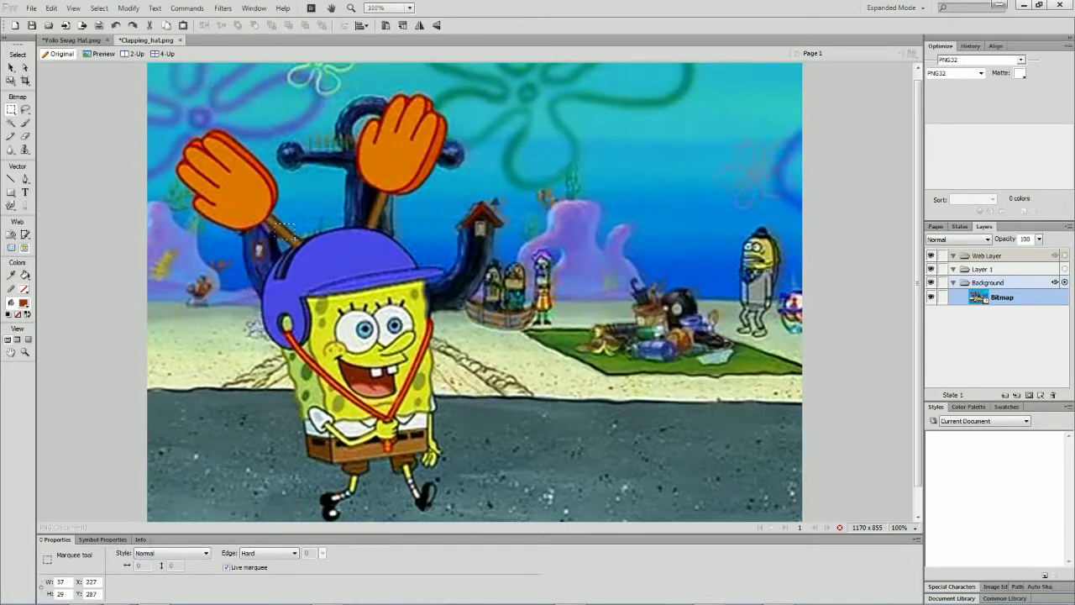
key(ctrl+c)
click(72, 39)
key(v)
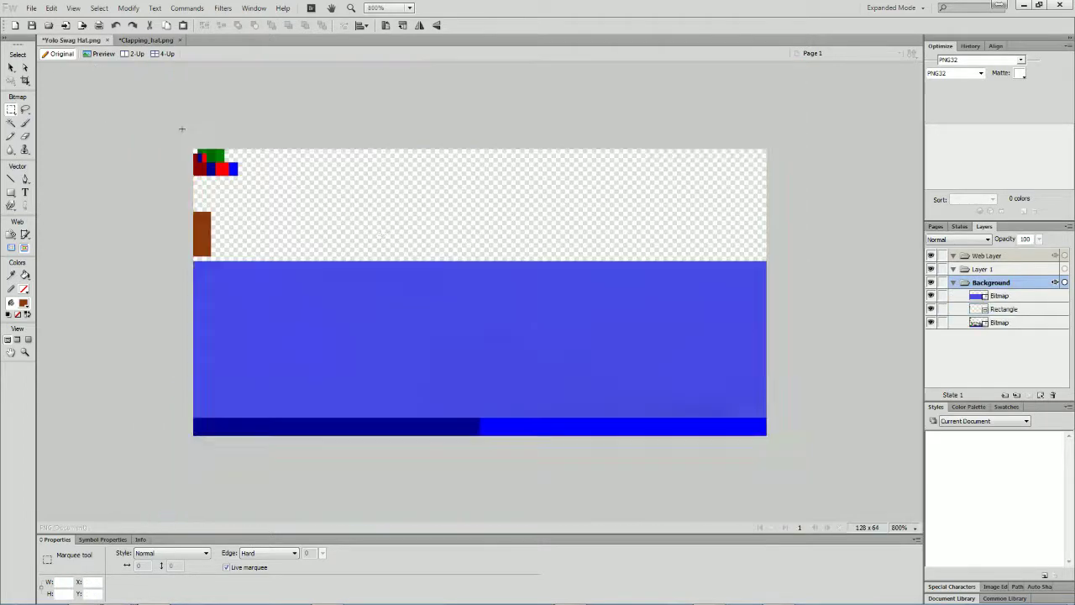
key(ctrl+v)
key(m)
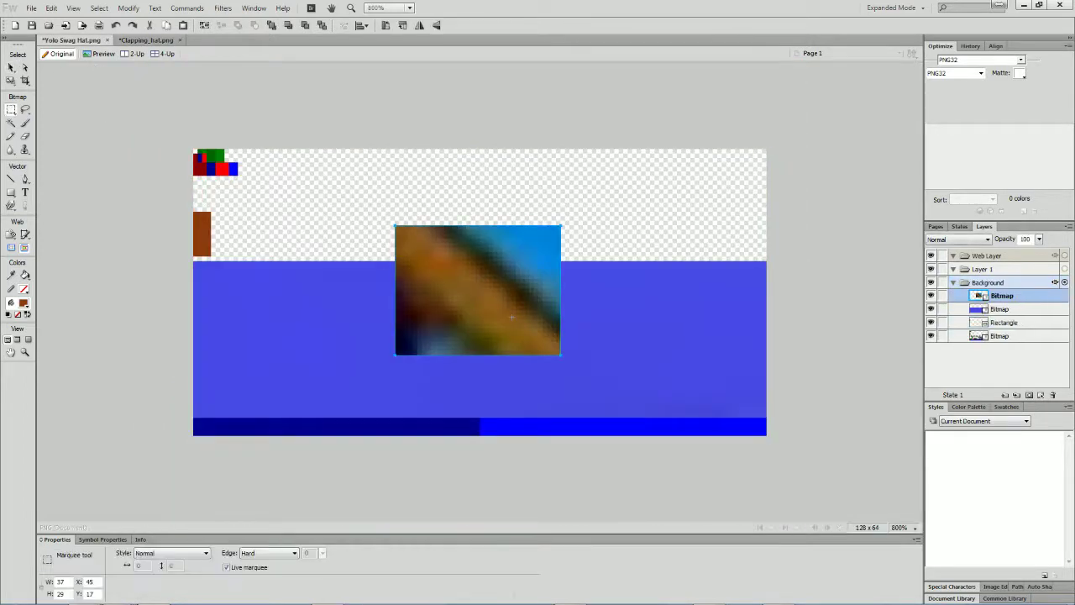
click(10, 67)
drag(493, 314, 571, 257)
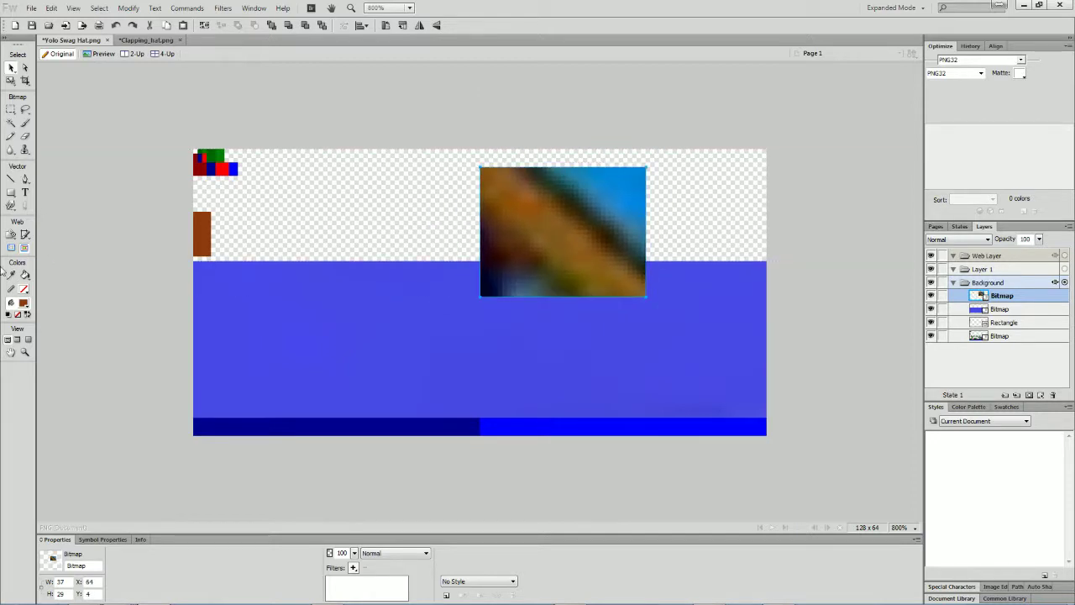
- Recolour the small brown rectangle with the brown sampled from the pasted stick patch, and delete that patch
click(206, 246)
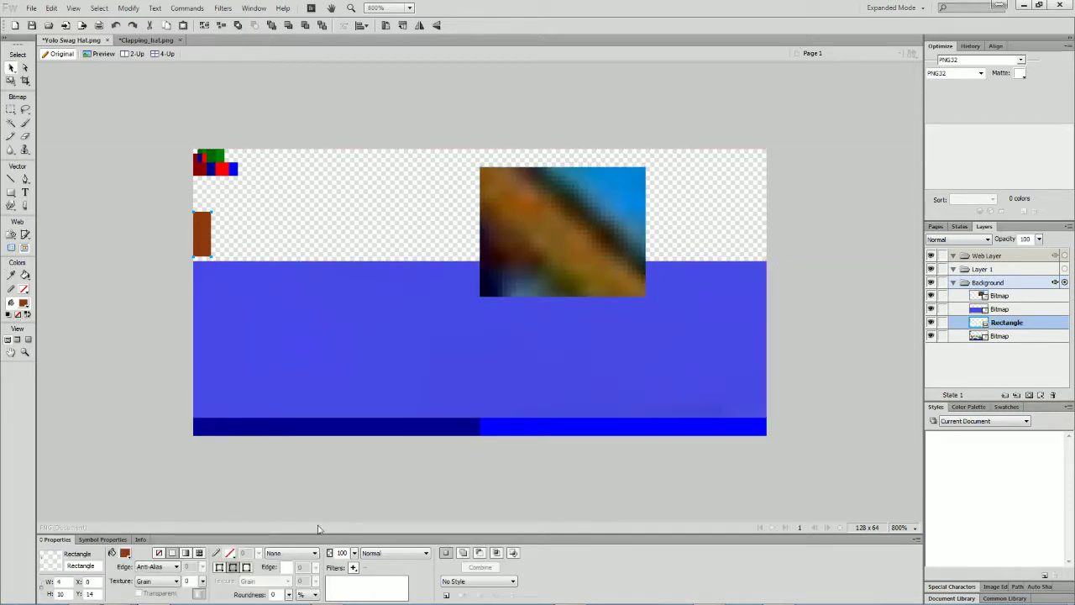
click(124, 554)
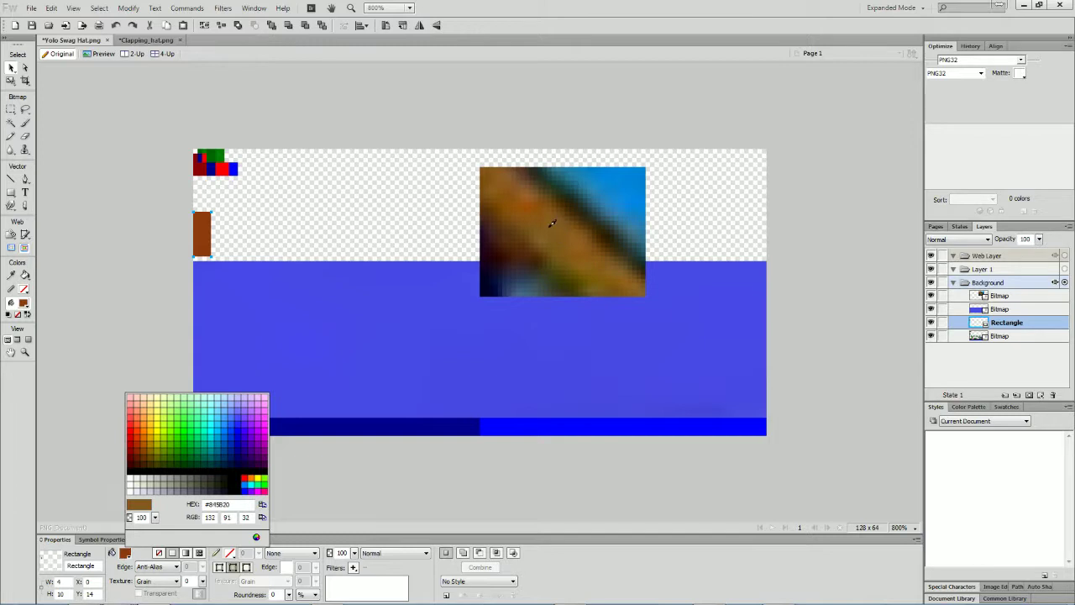
click(548, 221)
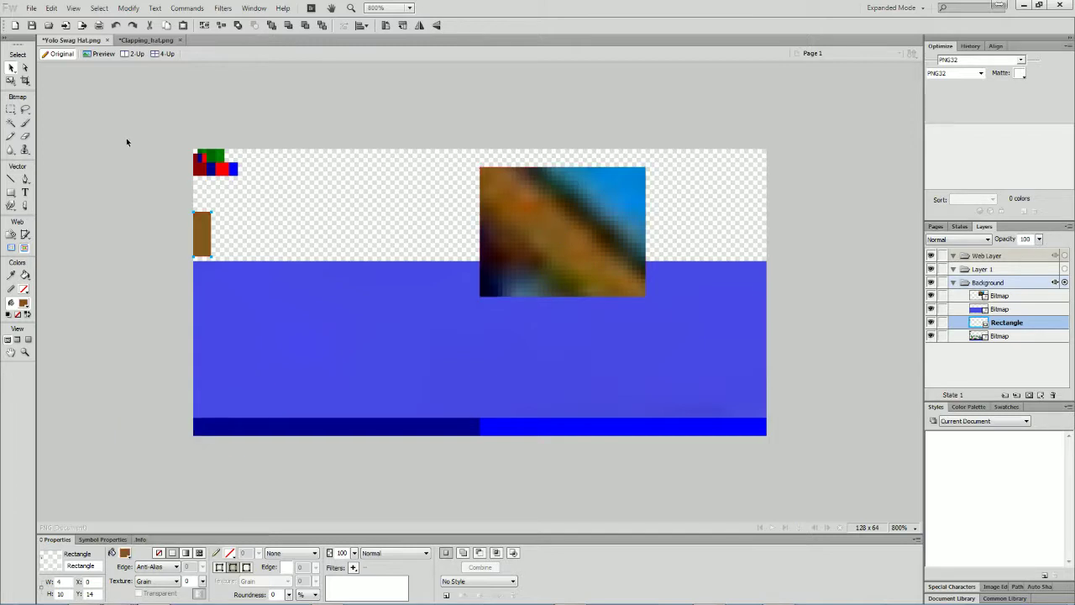
click(13, 67)
drag(545, 254, 488, 245)
key(Delete)
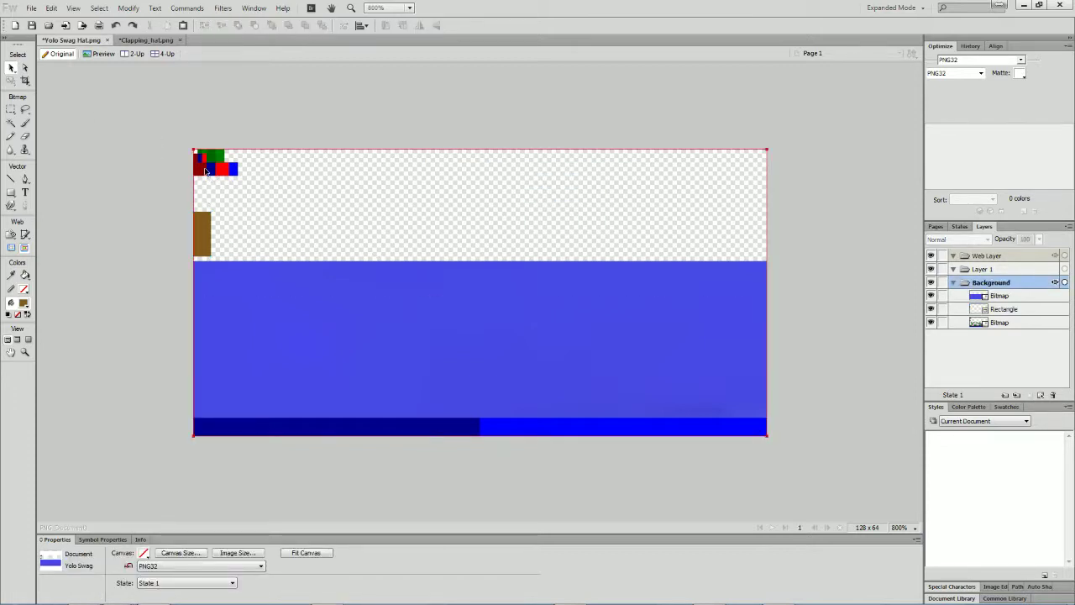
- Copy a 36 × 40 px orange patch from the left glove in Clapping_hat.png and paste it into Yolo Swag Hat.png
click(143, 41)
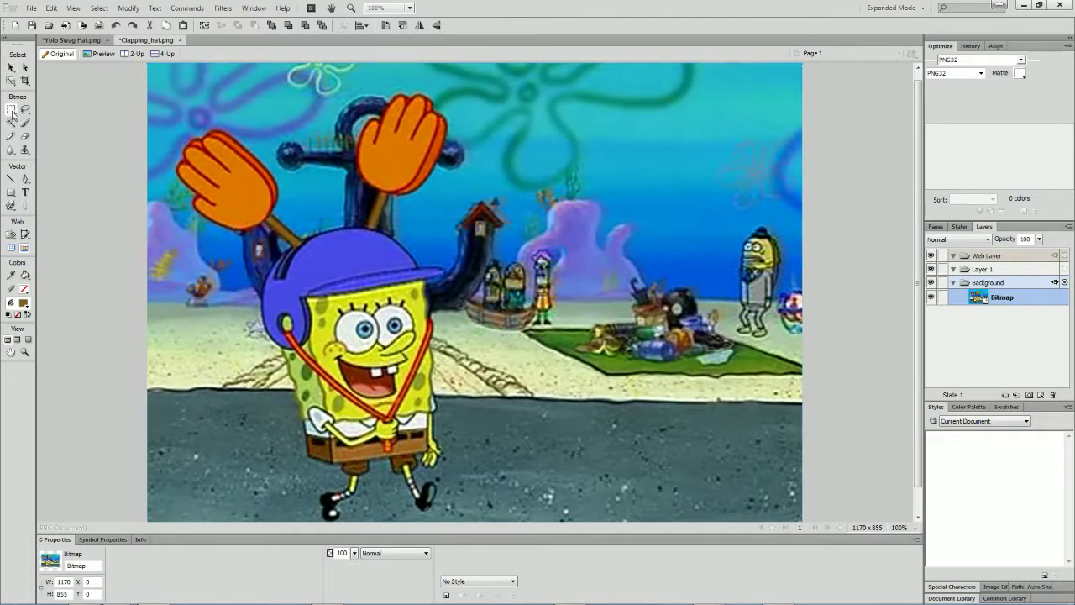
click(10, 109)
drag(230, 183, 245, 206)
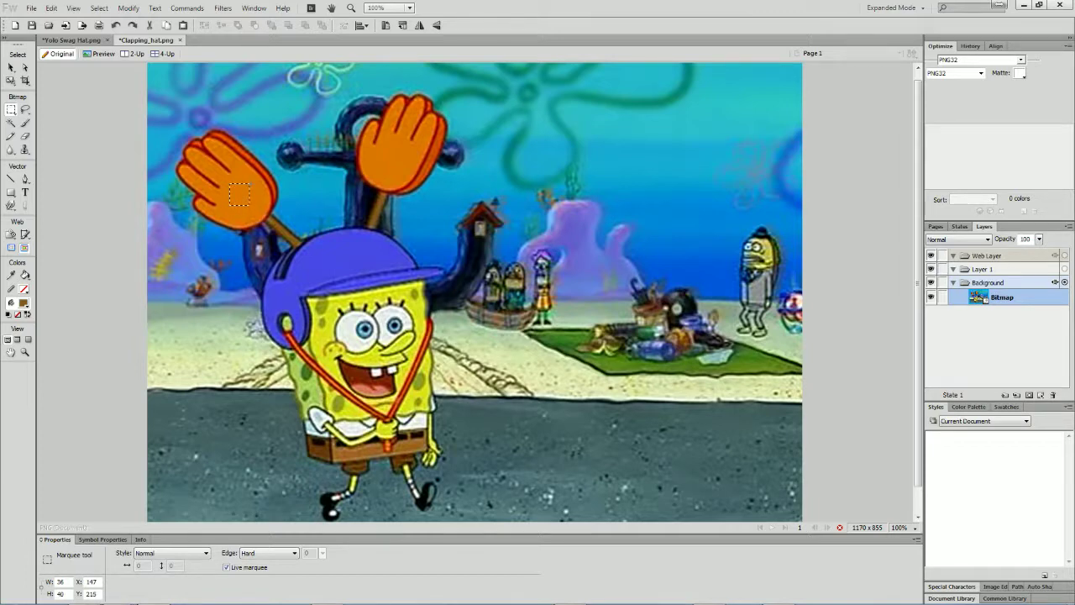
click(72, 41)
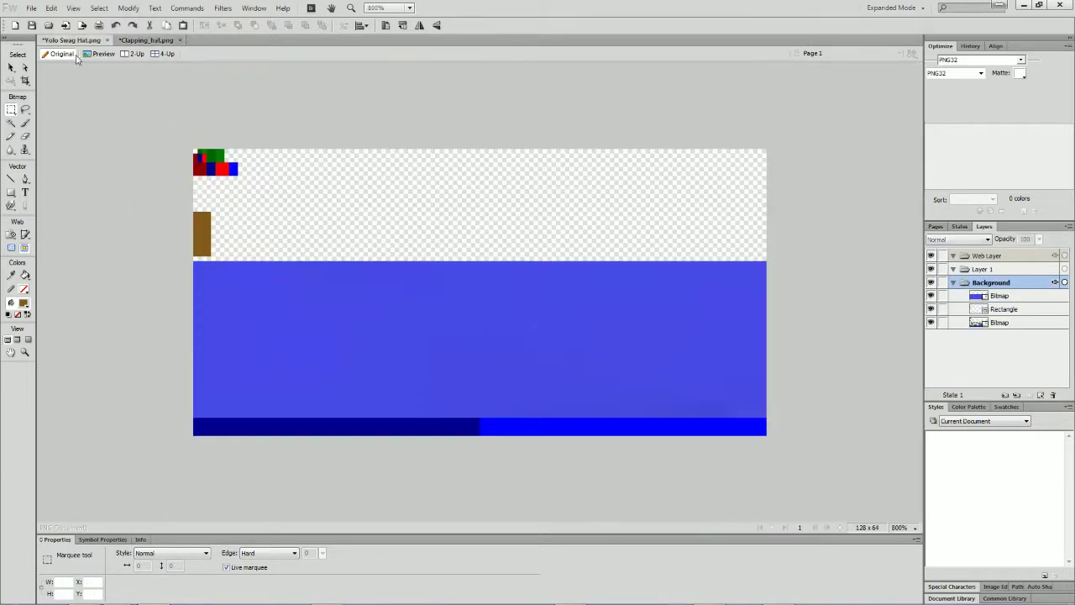
key(ctrl+v)
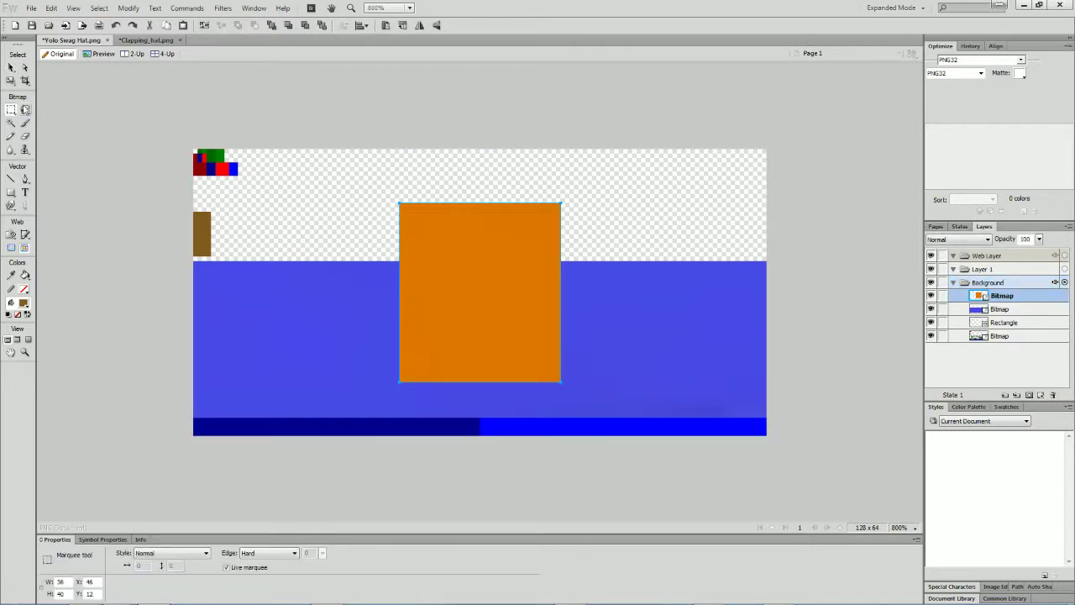
- Move the orange patch to the canvas's upper-left corner and shrink it to about 12 × 9 px over the multicoloured blocks
click(11, 81)
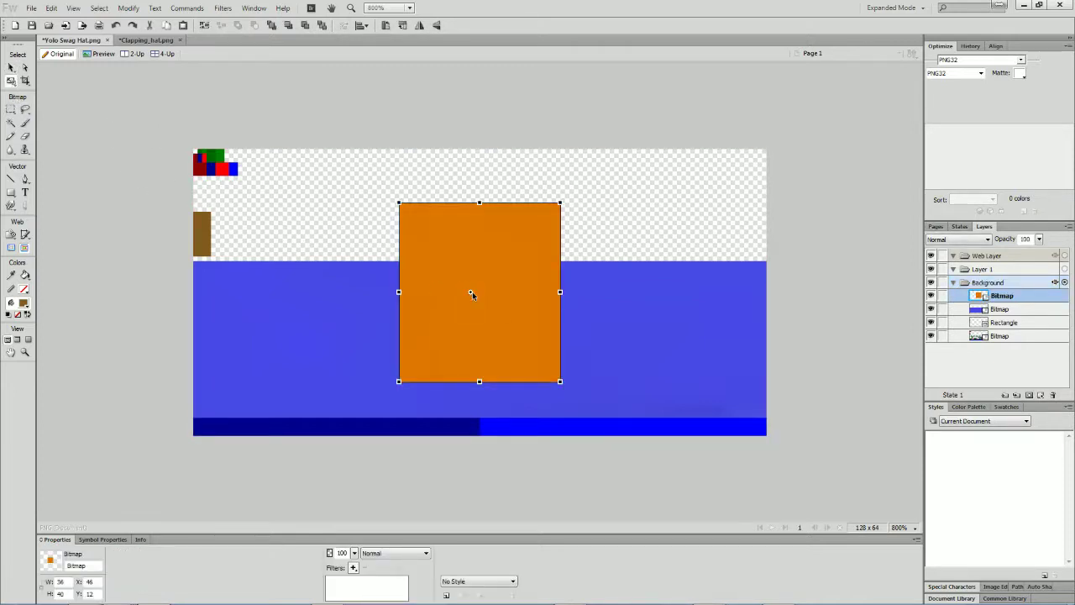
drag(488, 316, 290, 270)
drag(272, 328, 267, 189)
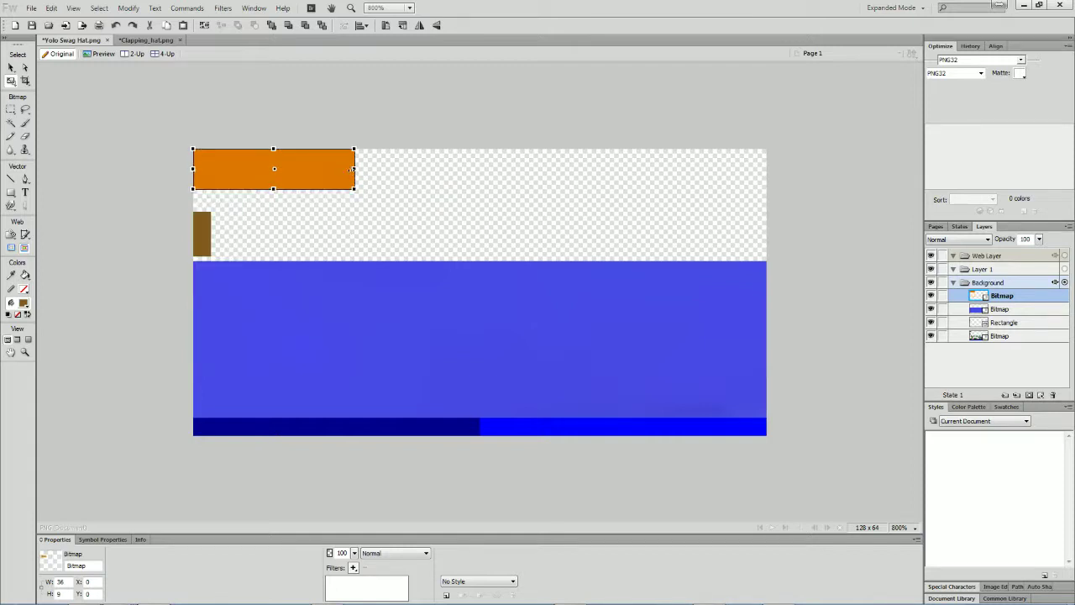
drag(354, 168, 247, 169)
click(11, 67)
click(320, 208)
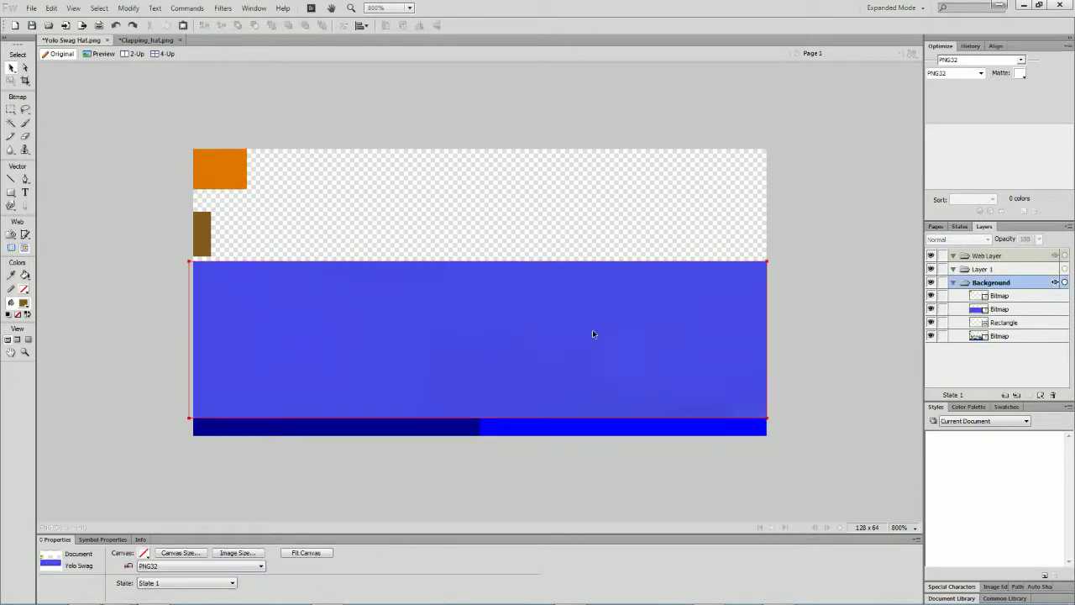
- Hide the lowest bitmap holding the coloured template in the Background layer and save Yolo Swag Hat.png
click(981, 311)
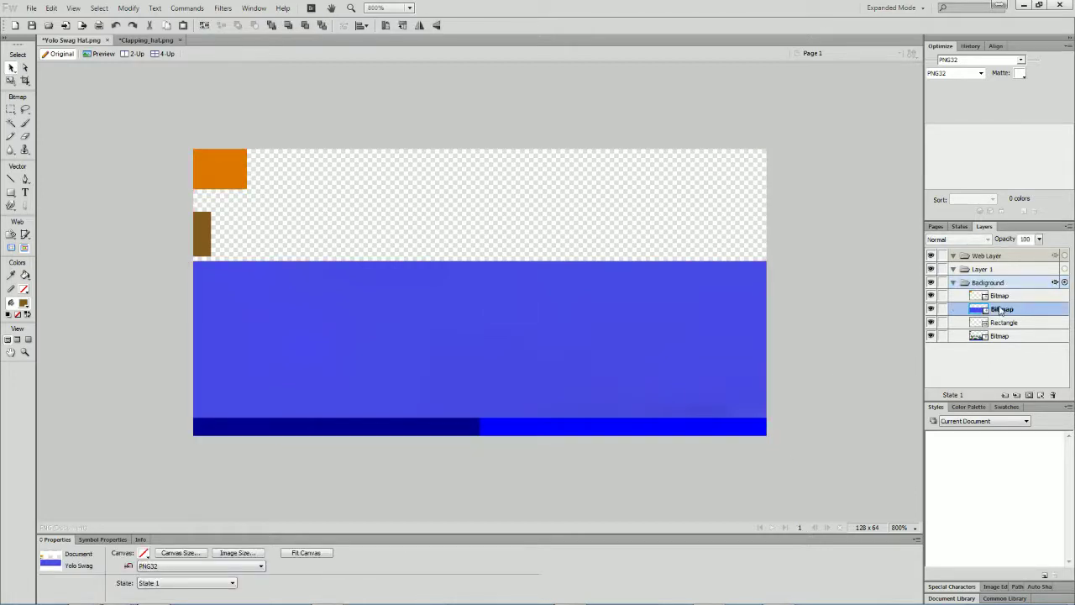
click(930, 309)
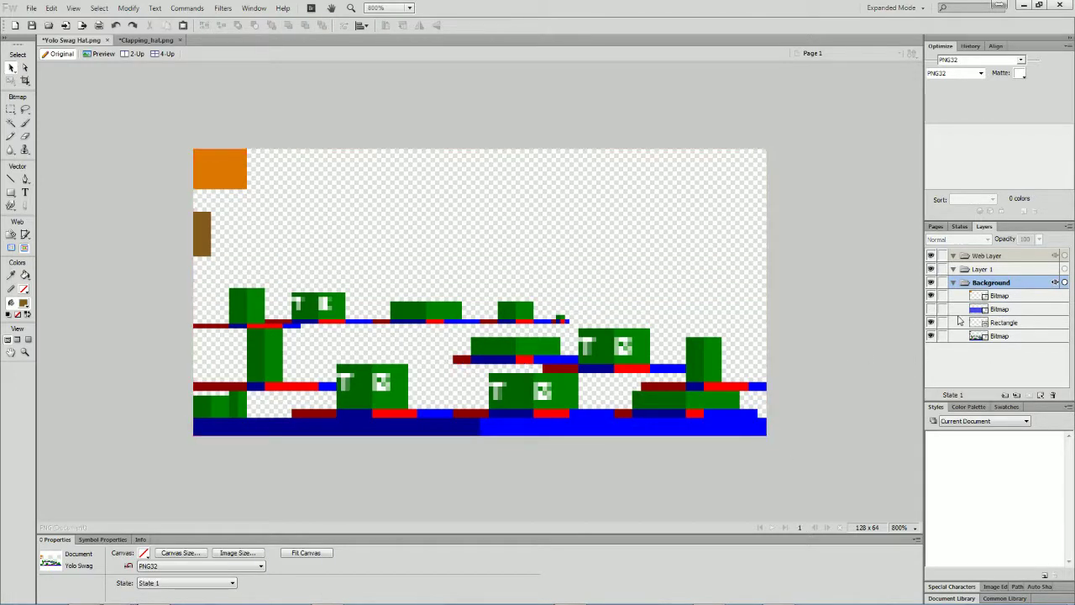
click(930, 309)
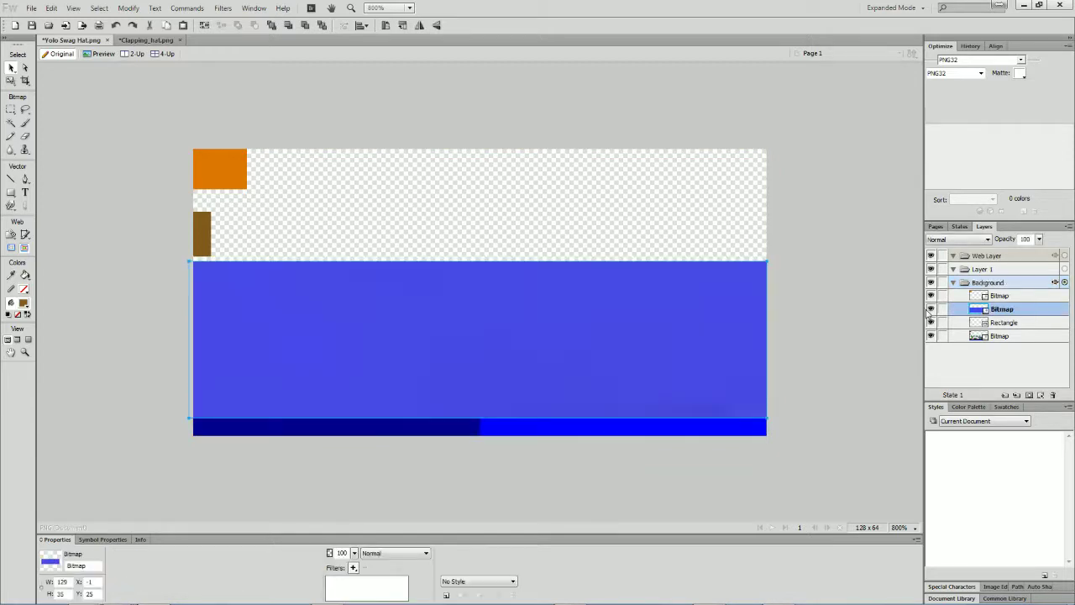
click(931, 336)
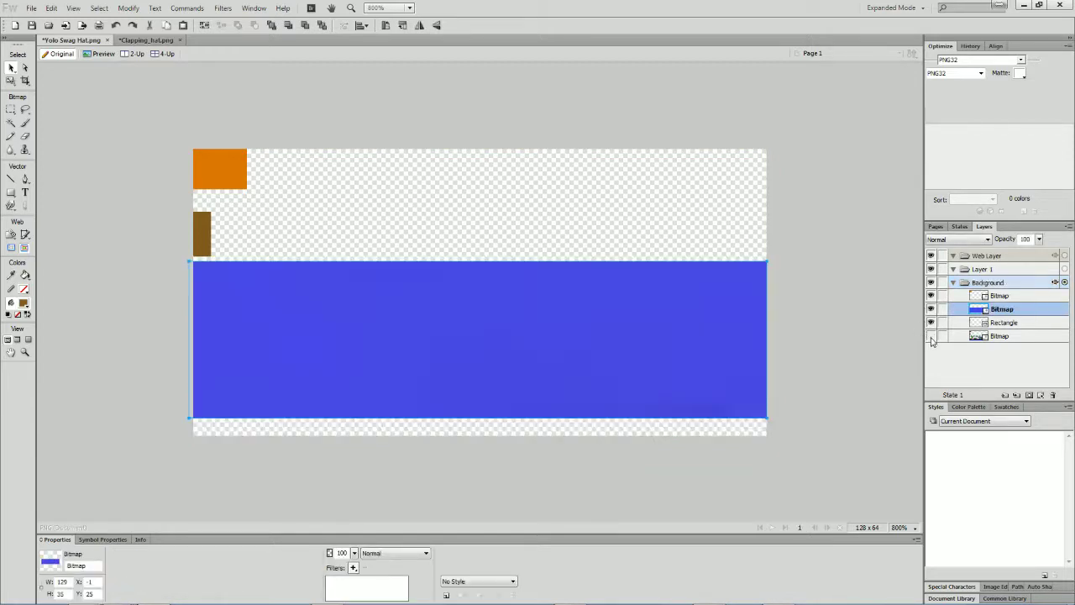
click(32, 26)
- Switch to Techne, reload Yolo Swag Hat.png as the model's texture and inspect the gloves and helmet from several angles
mouse_move(289, 601)
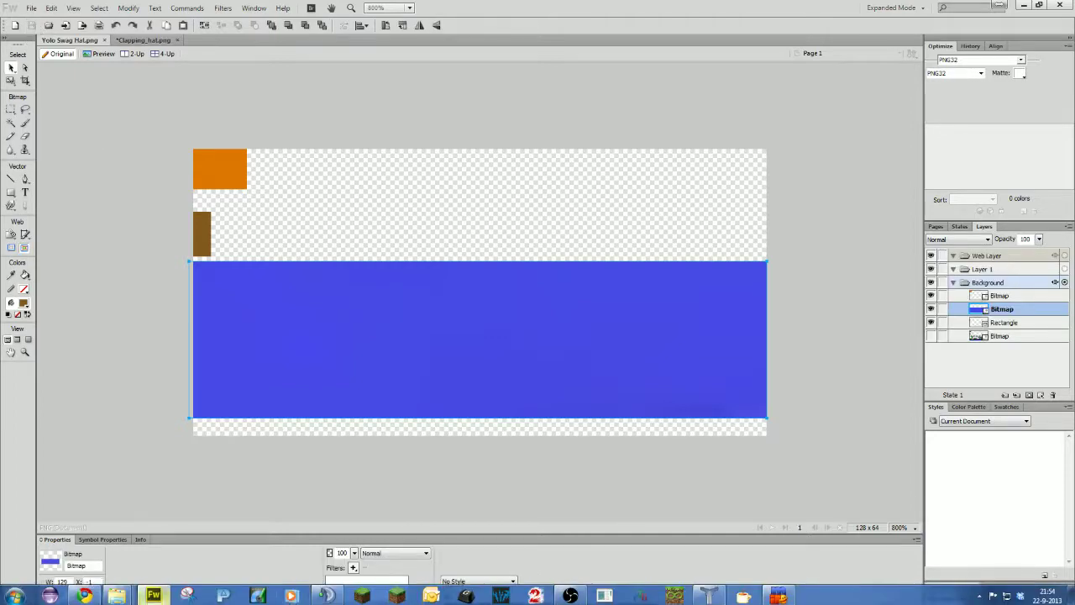
click(678, 597)
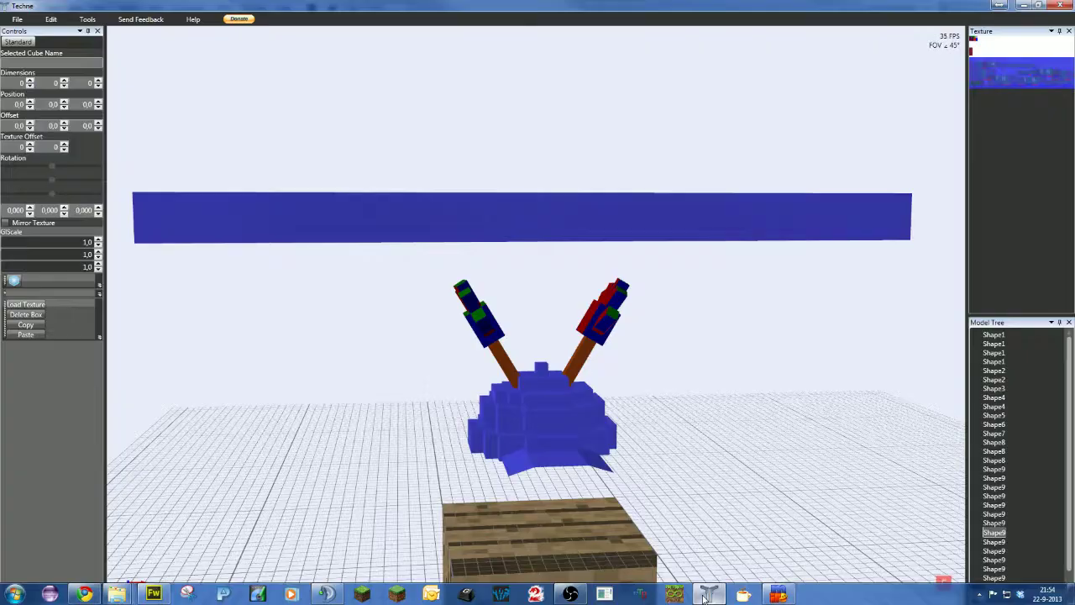
click(26, 305)
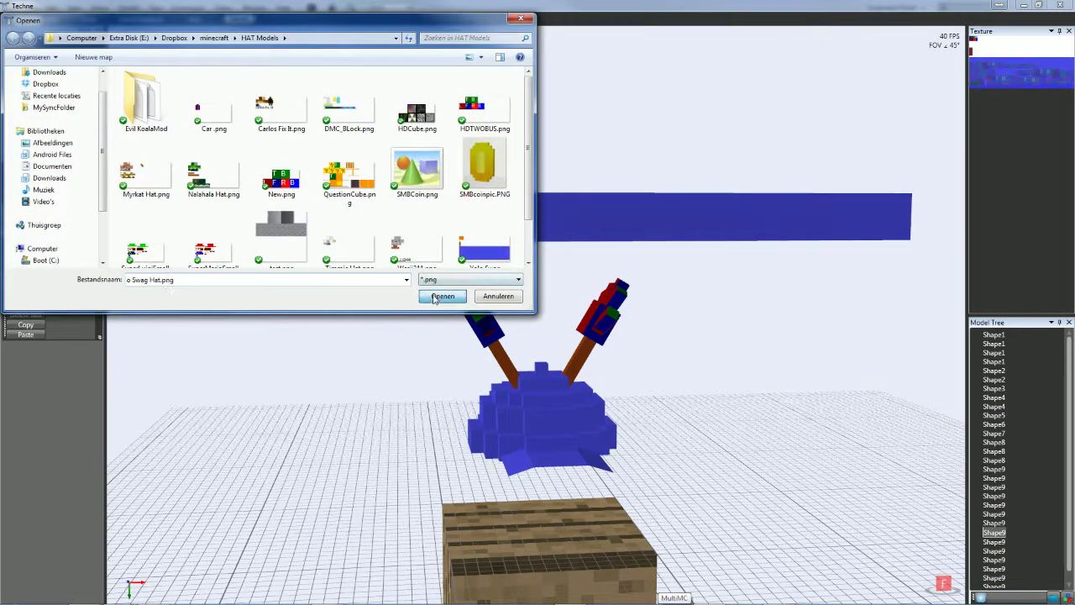
click(435, 298)
right_drag(367, 427, 634, 428)
middle_drag(636, 433, 344, 426)
right_drag(286, 416, 435, 437)
mouse_move(436, 437)
middle_down()
mouse_move(727, 425)
mouse_move(807, 441)
mouse_move(422, 408)
mouse_move(330, 426)
mouse_move(365, 434)
mouse_move(372, 420)
middle_up()
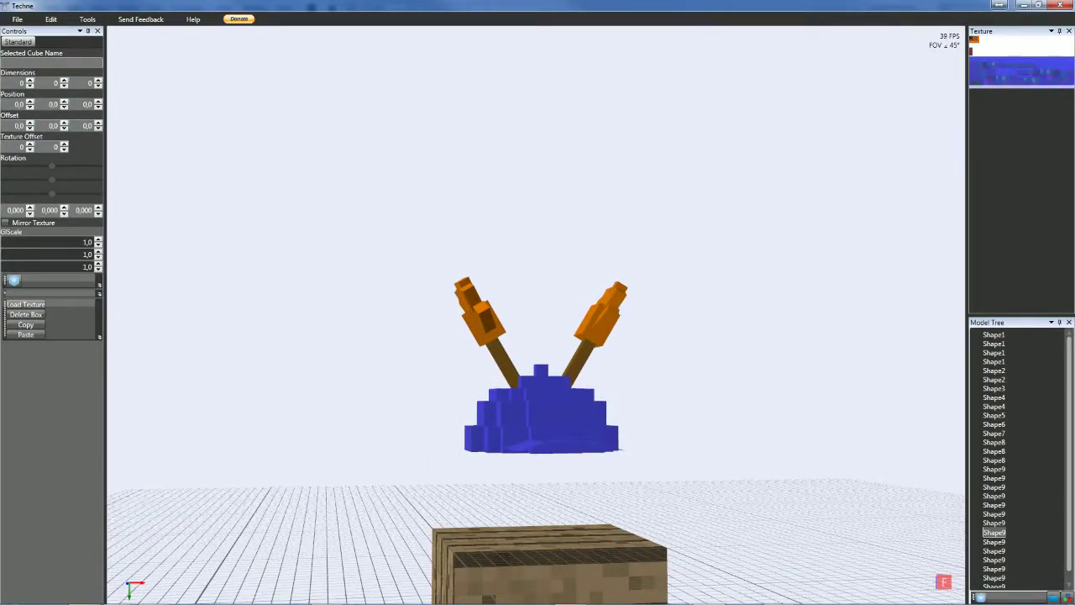
- Switch back to Fireworks and show the hidden template bitmap again
mouse_move(718, 602)
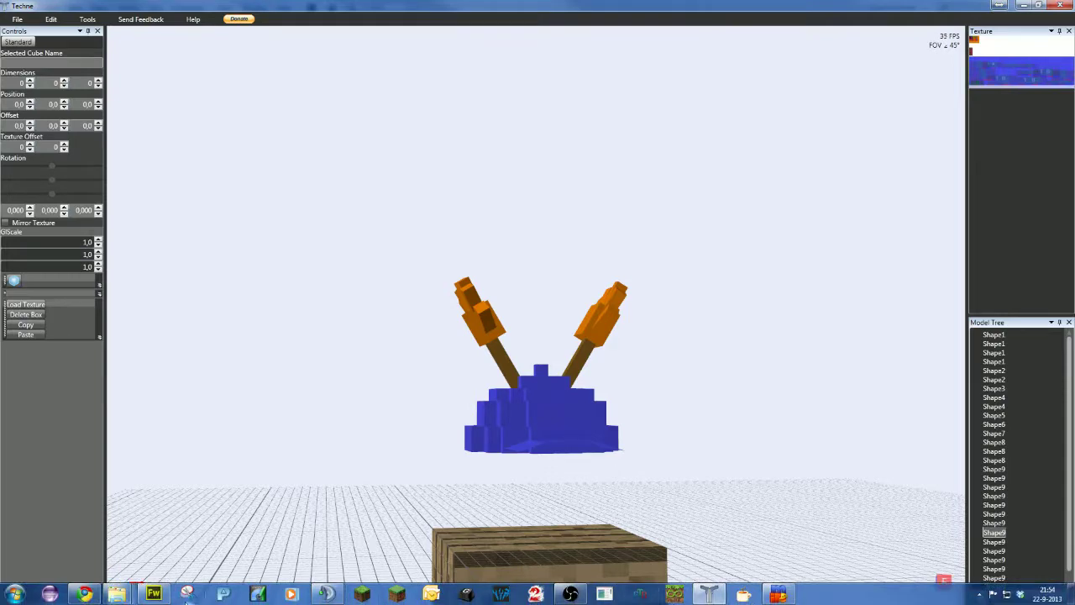
click(153, 594)
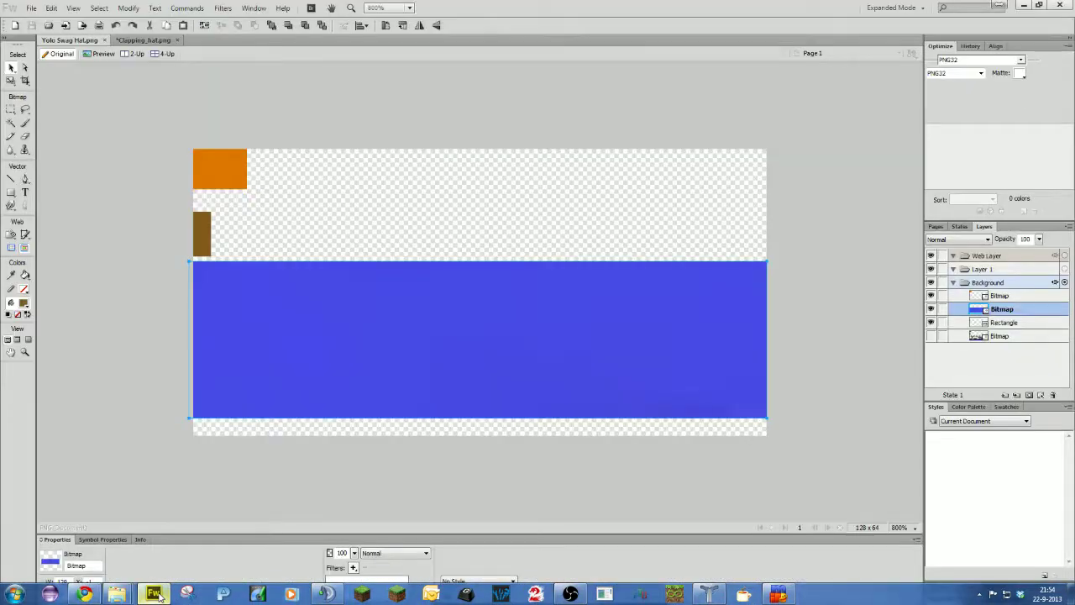
click(931, 336)
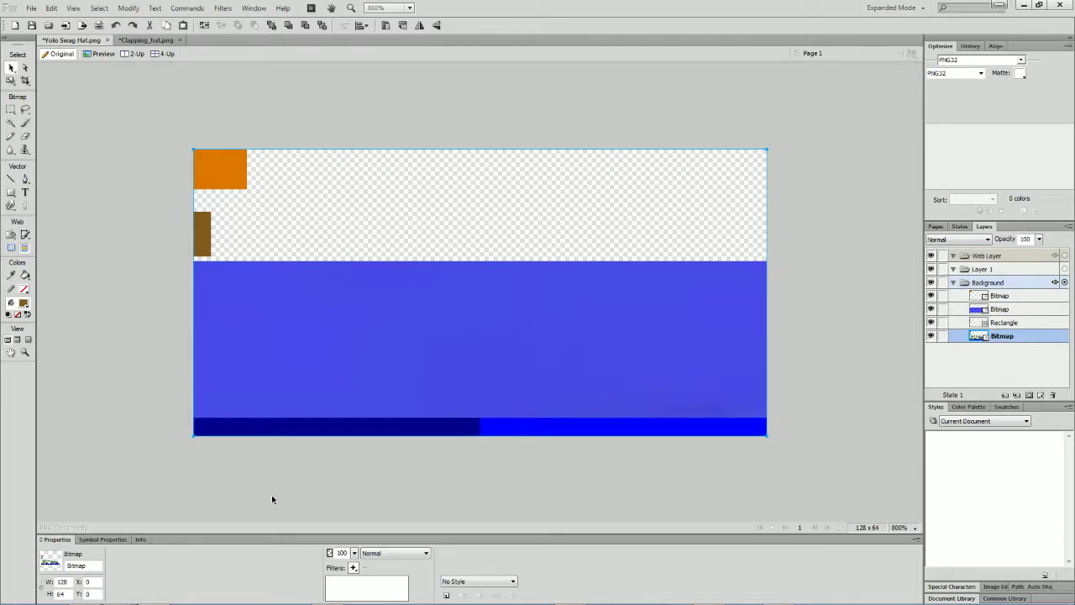
- Start a text object at the left end of the dark blue strip and set its font to Terminal
click(25, 192)
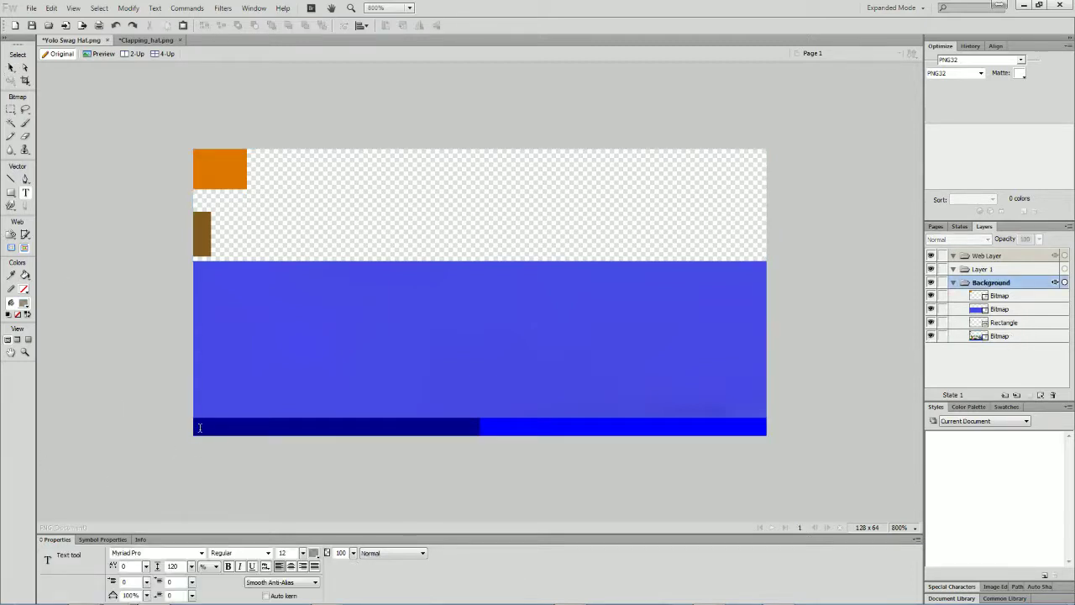
click(211, 433)
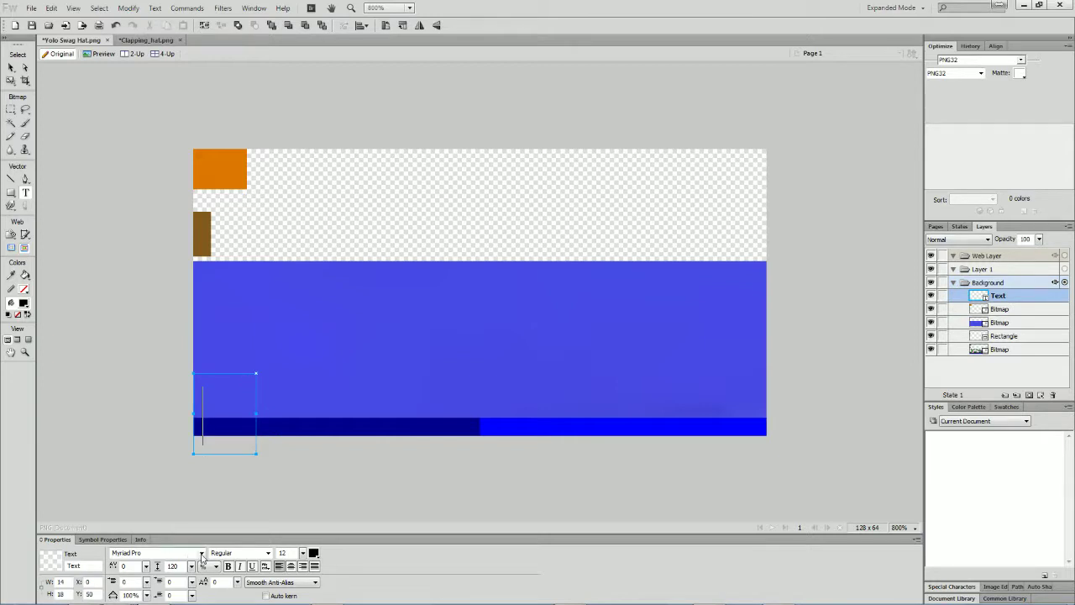
click(201, 552)
scroll(186, 508, down, 15)
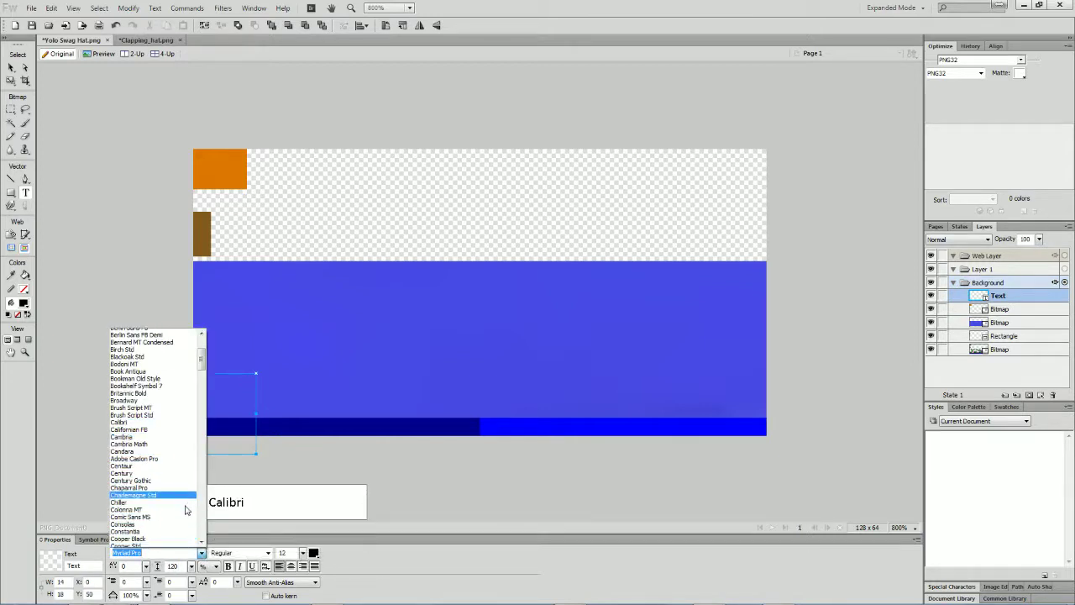
scroll(184, 514, down, 20)
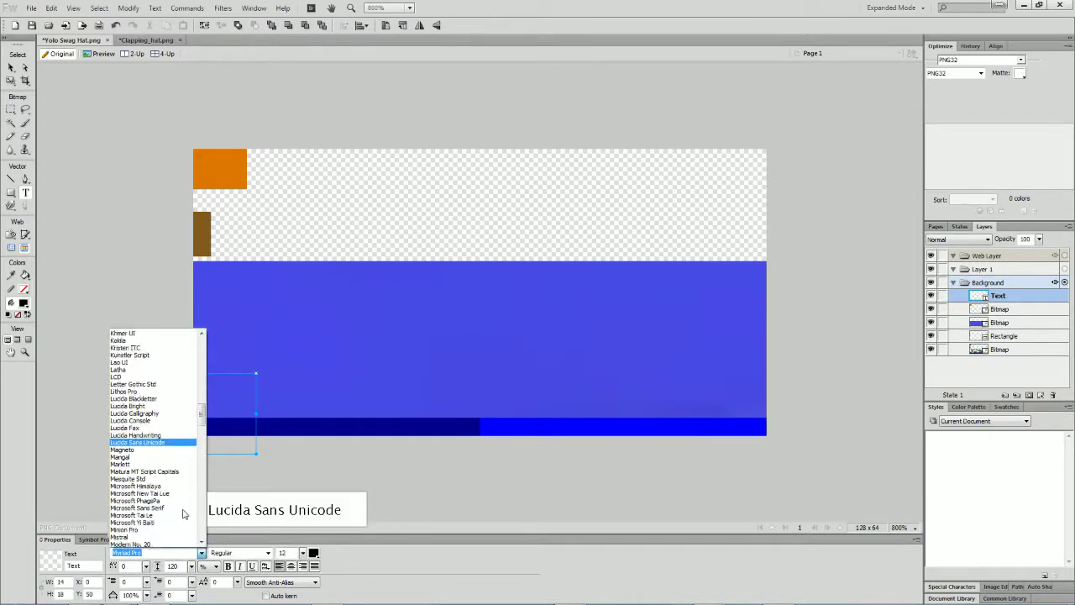
scroll(183, 513, down, 2)
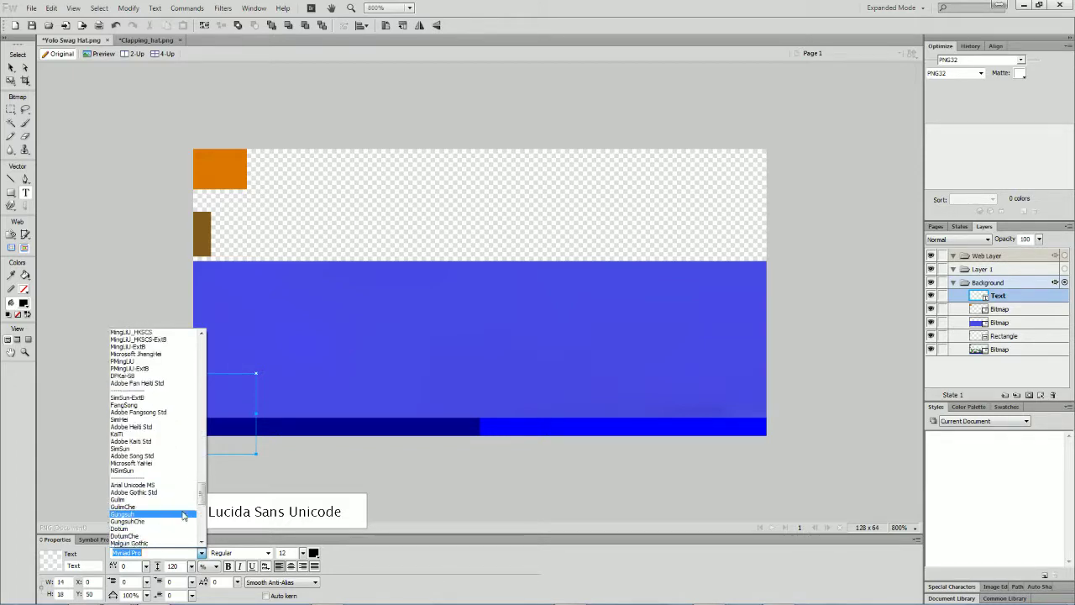
scroll(181, 508, up, 7)
scroll(159, 407, up, 6)
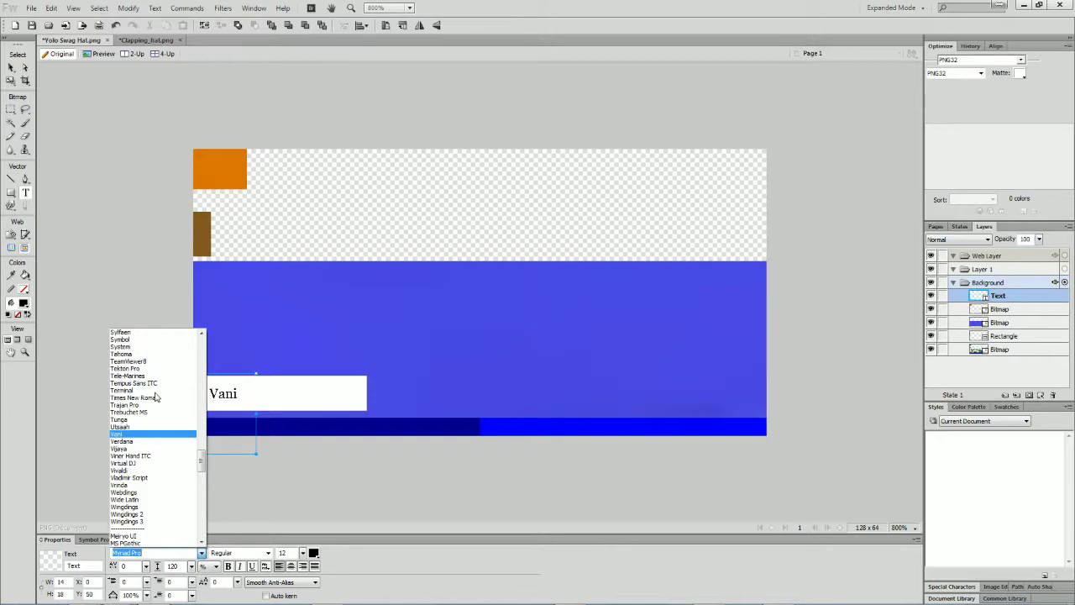
click(137, 386)
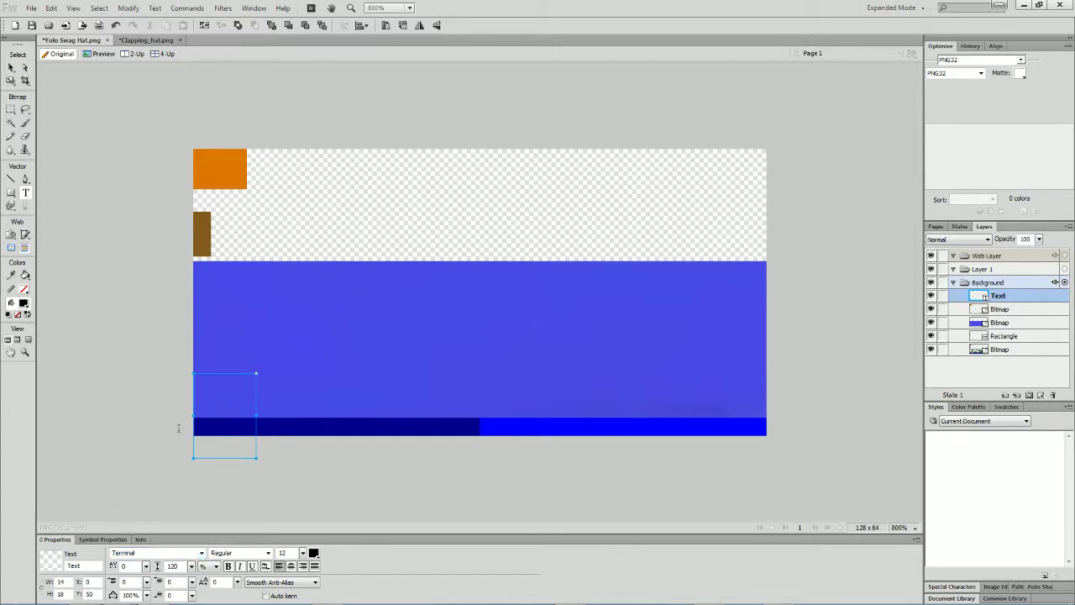
- Enter "#Yolo Swagg" as the text and set its smoothing to No Anti-Alias
text(#)
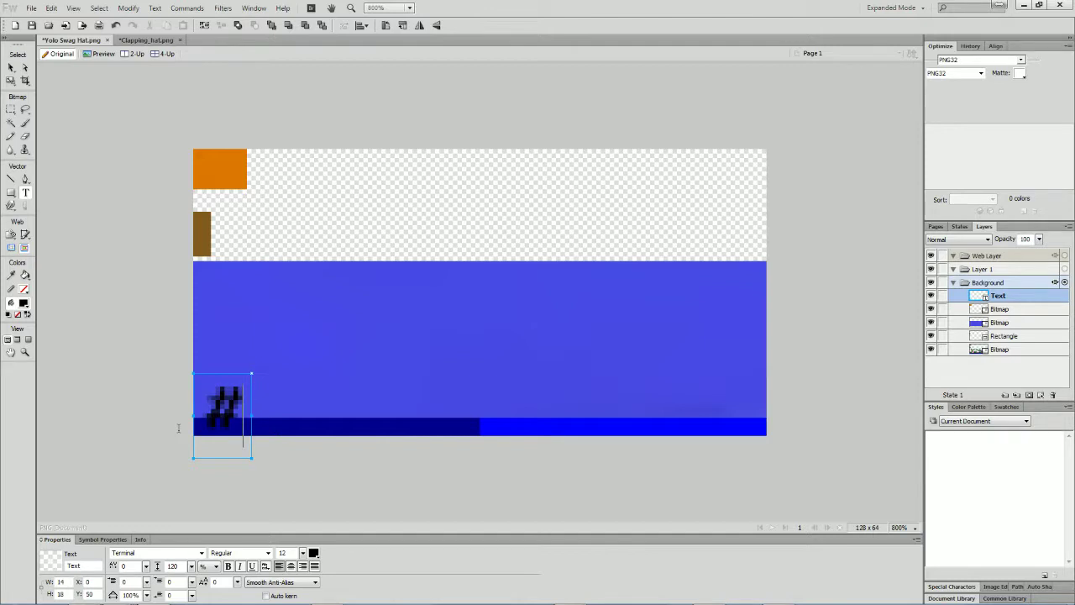
text(Yolo)
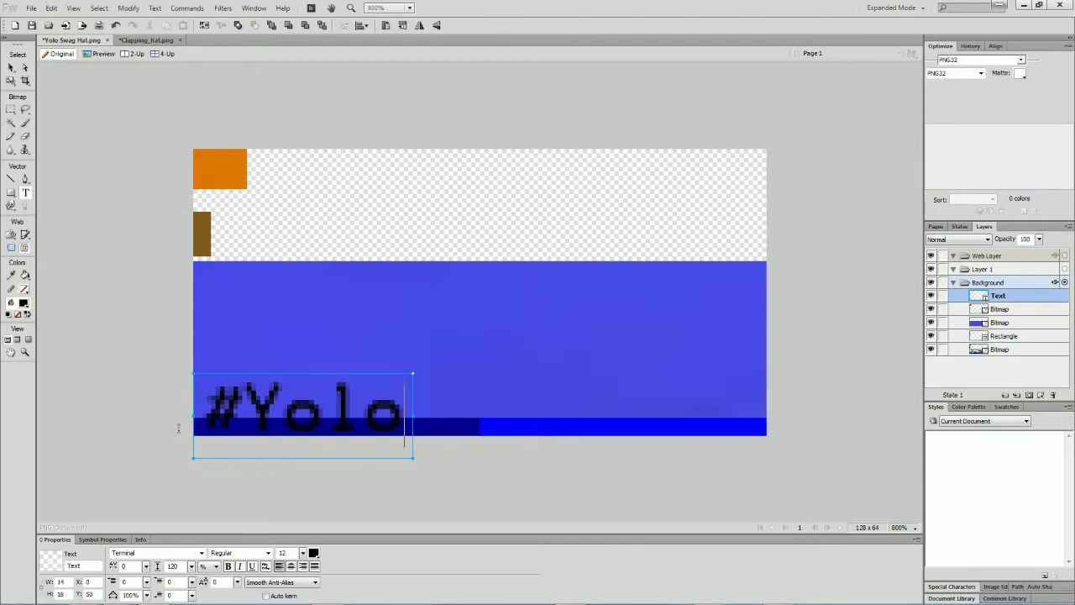
text( Swagg)
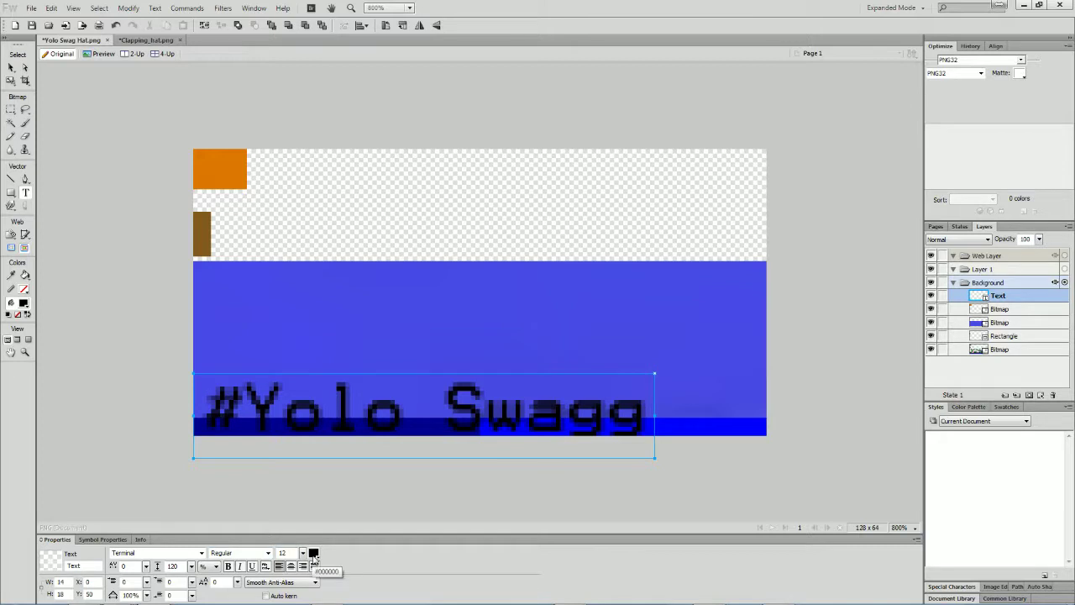
click(252, 583)
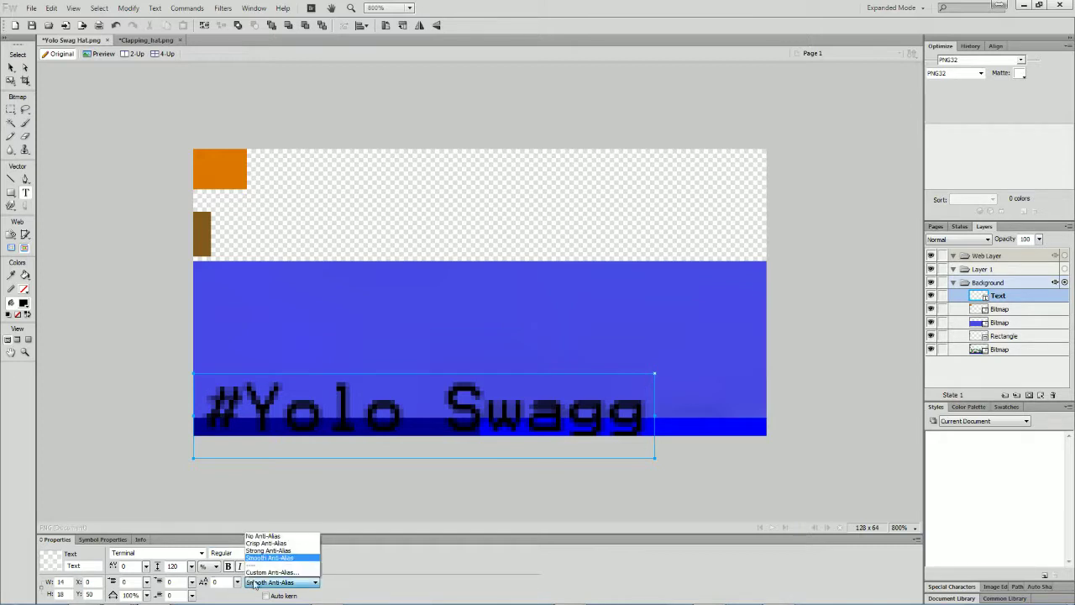
click(262, 536)
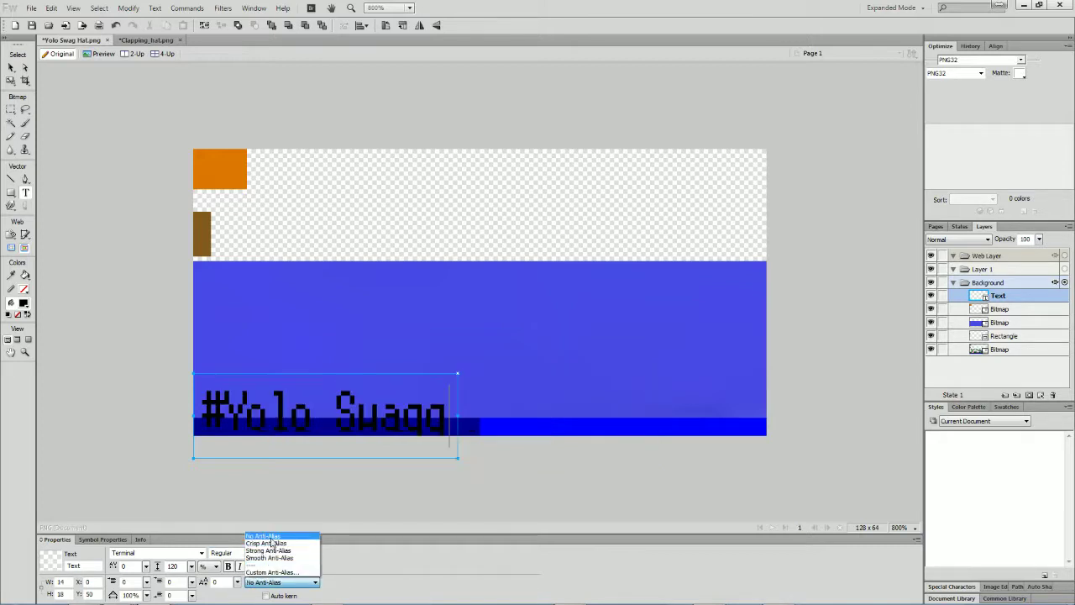
- Remove the space between the two words so the text reads "#YoloSwagg"
double_click(338, 406)
click(337, 407)
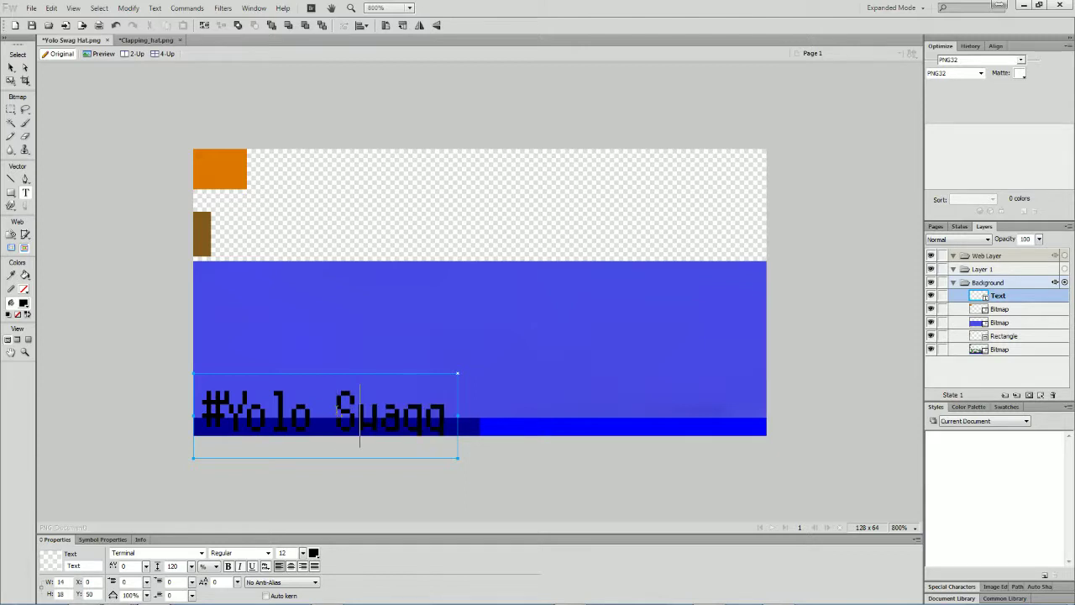
key(BackSpace)
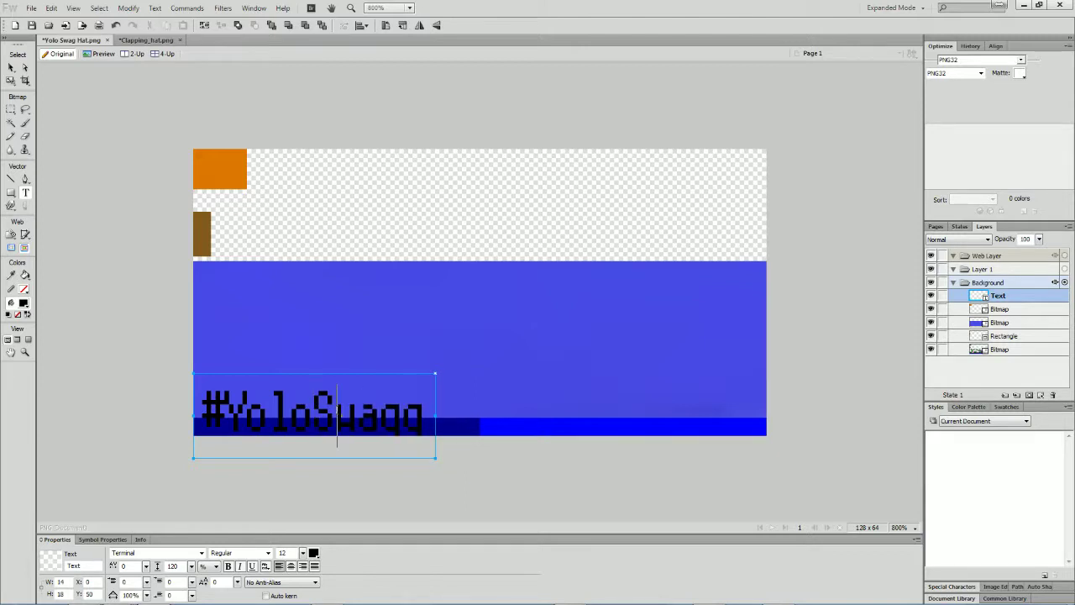
key(Left)
key(Left)
key(Left)
key(Right)
key(Right)
key(Right)
key(Right)
- Reduce the #YoloSwagg text's font size until its box is 64 × 15 px, and move it to X -2, Y 53
drag(302, 553, 306, 567)
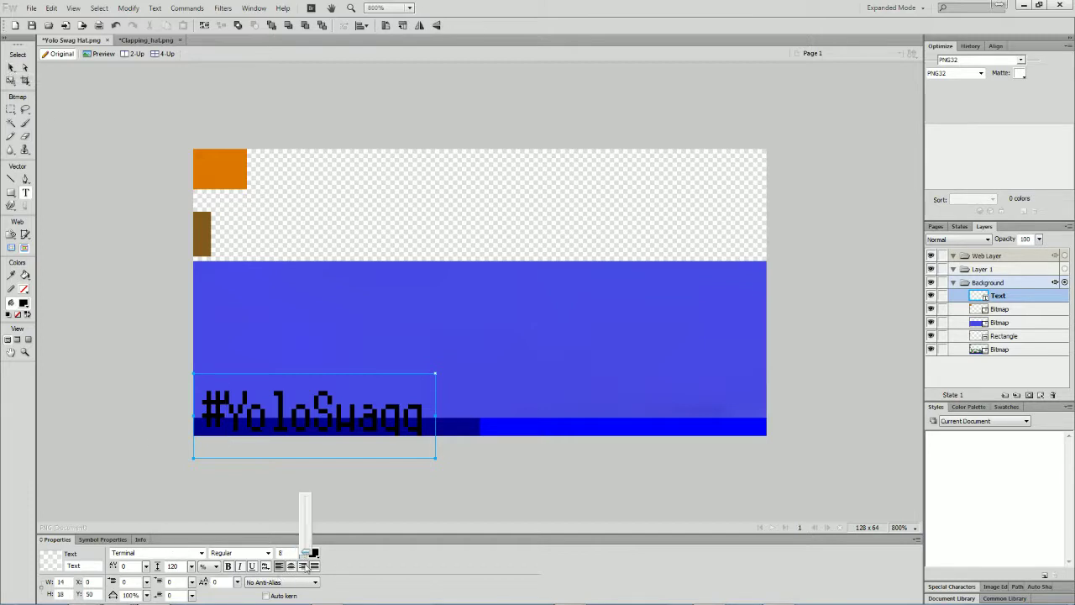
click(334, 507)
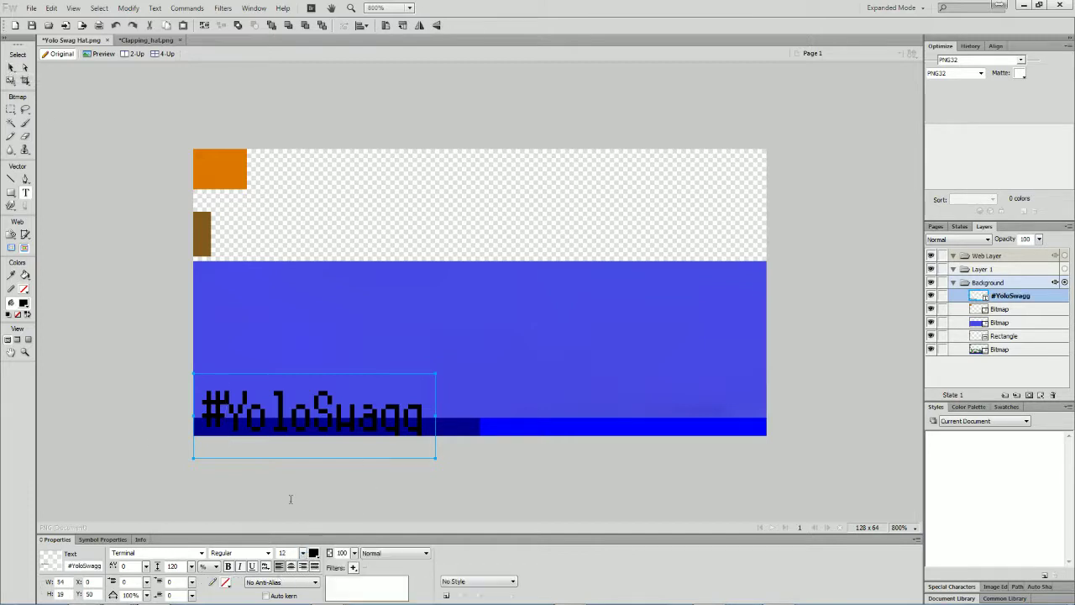
click(11, 68)
drag(345, 424, 353, 424)
drag(303, 553, 305, 571)
click(383, 460)
drag(386, 423, 365, 424)
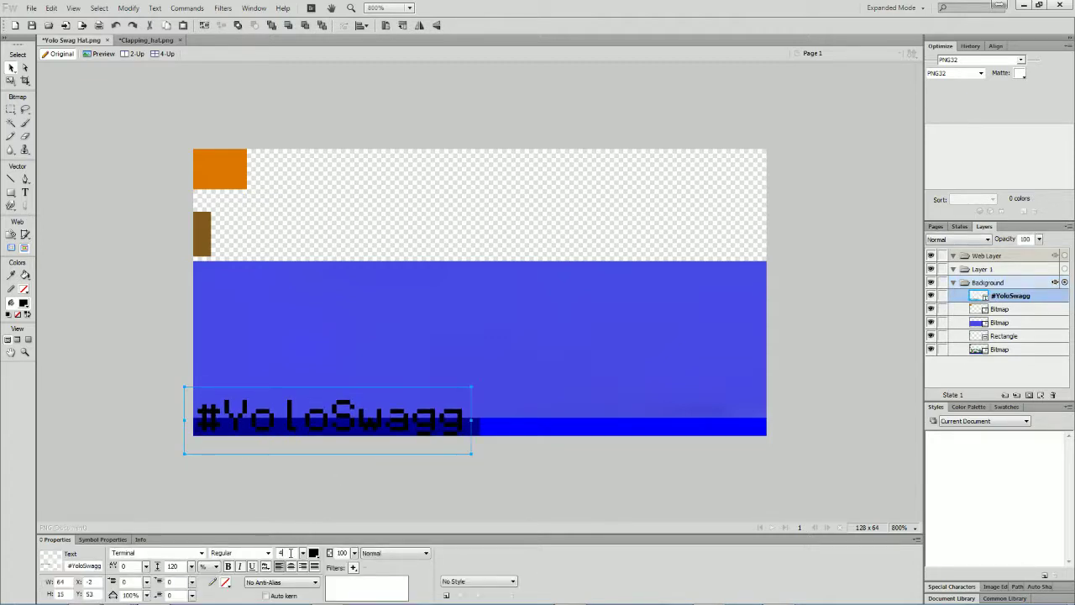
- Try the #YoloSwagg text at font size 4 and move it above the dark blue strip
key(Return)
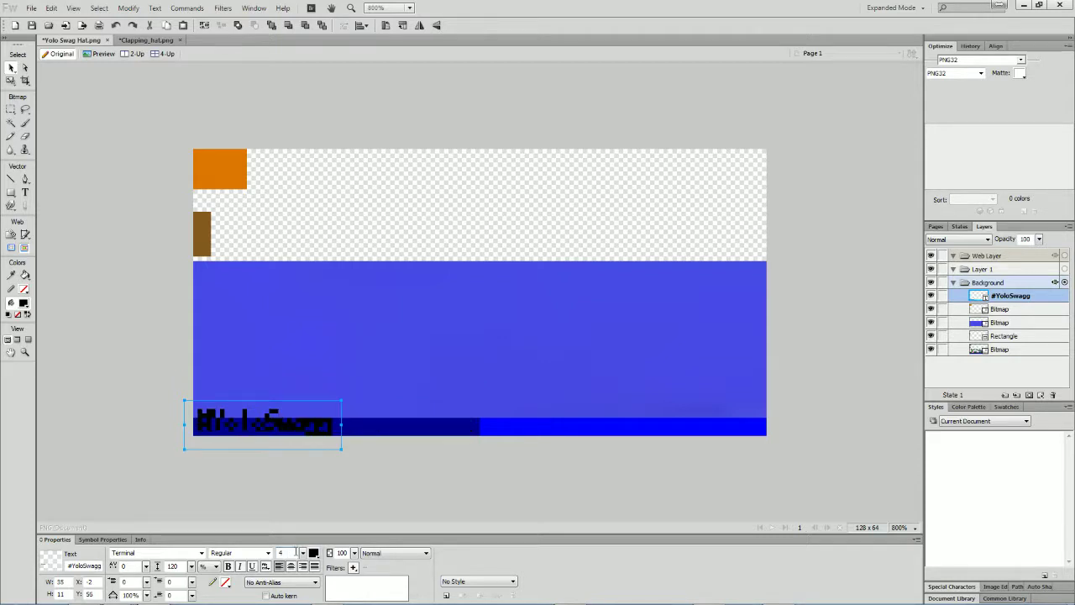
click(379, 477)
drag(304, 430, 350, 382)
click(342, 432)
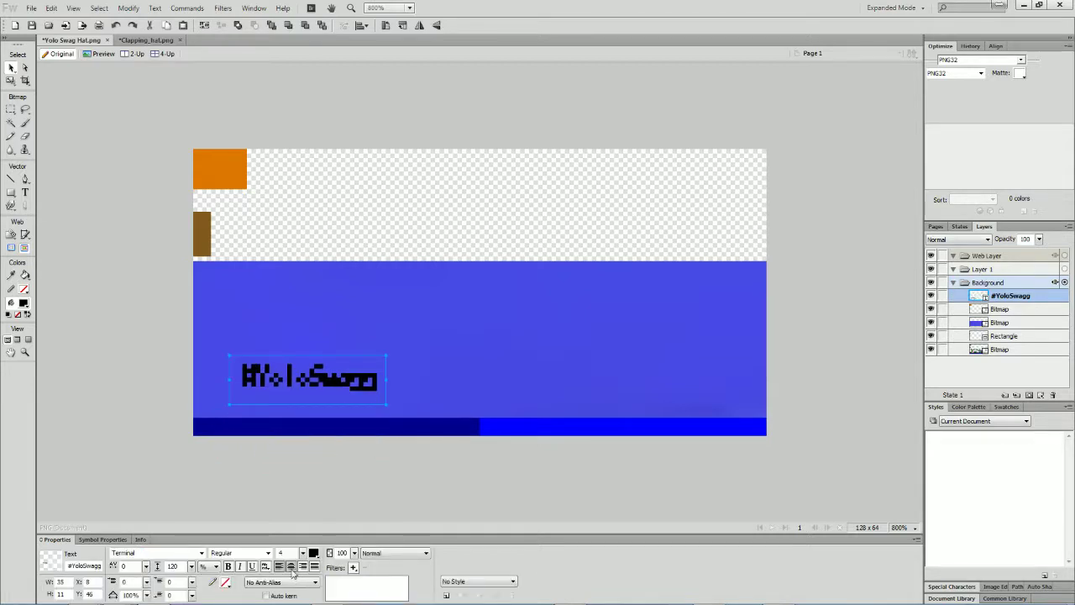
- Enlarge the #YoloSwagg text back to its former size and move it onto the dark blue strip at its original position
drag(304, 553, 306, 504)
click(408, 449)
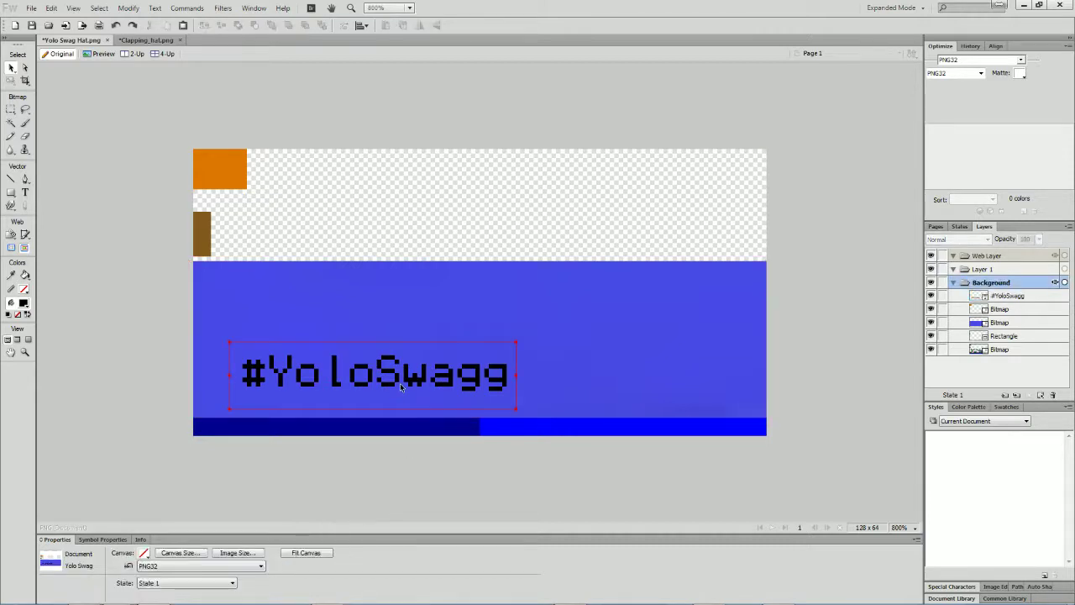
drag(375, 393, 352, 429)
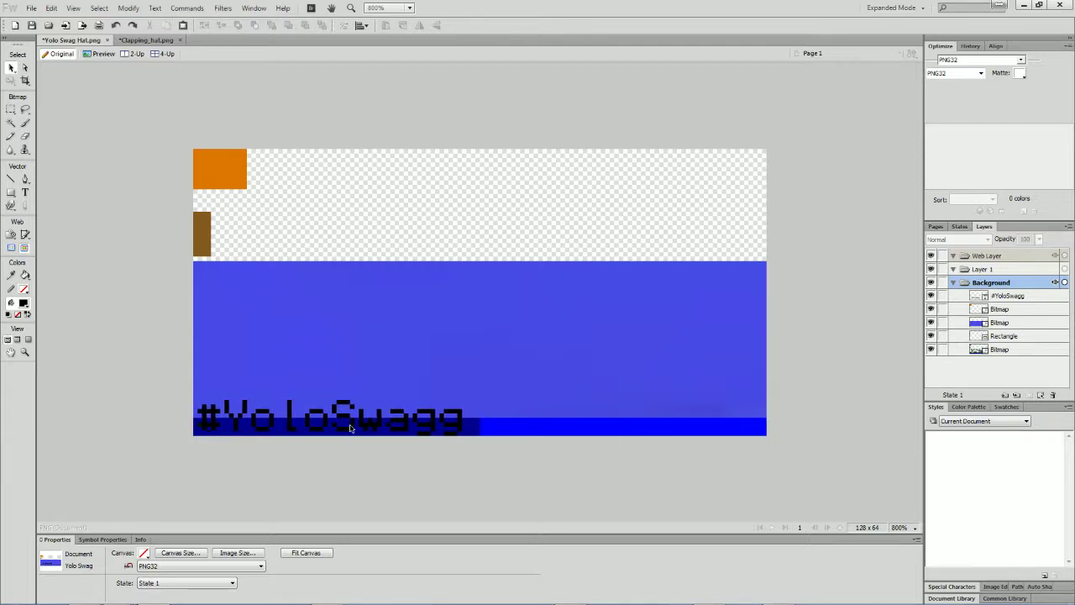
click(353, 428)
click(505, 429)
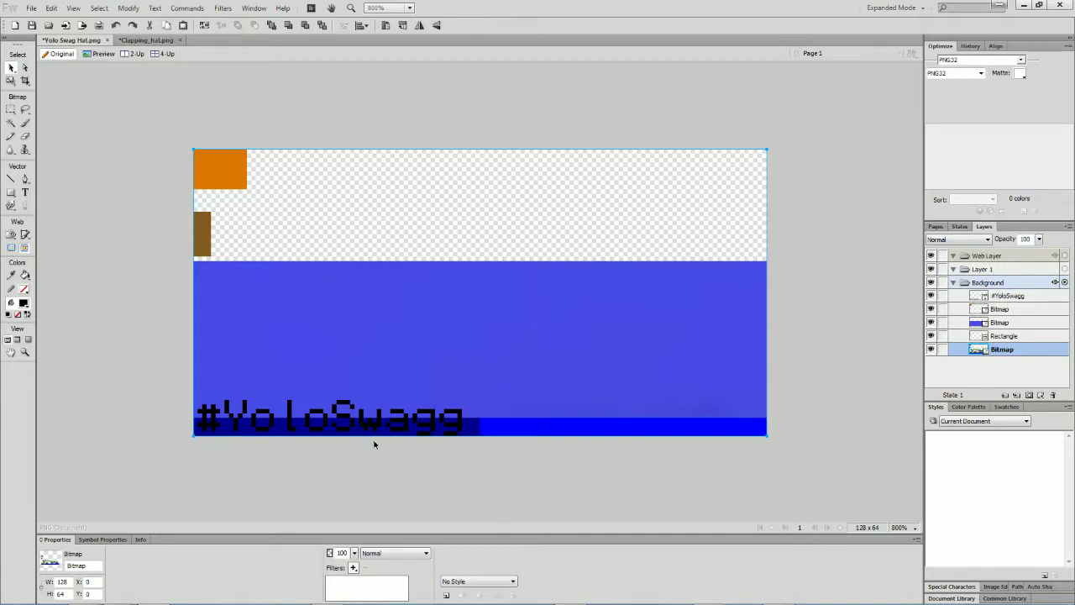
- Save the Yolo Swag Hat.png texture, switch to Techne and reload the texture onto the hat model
click(31, 26)
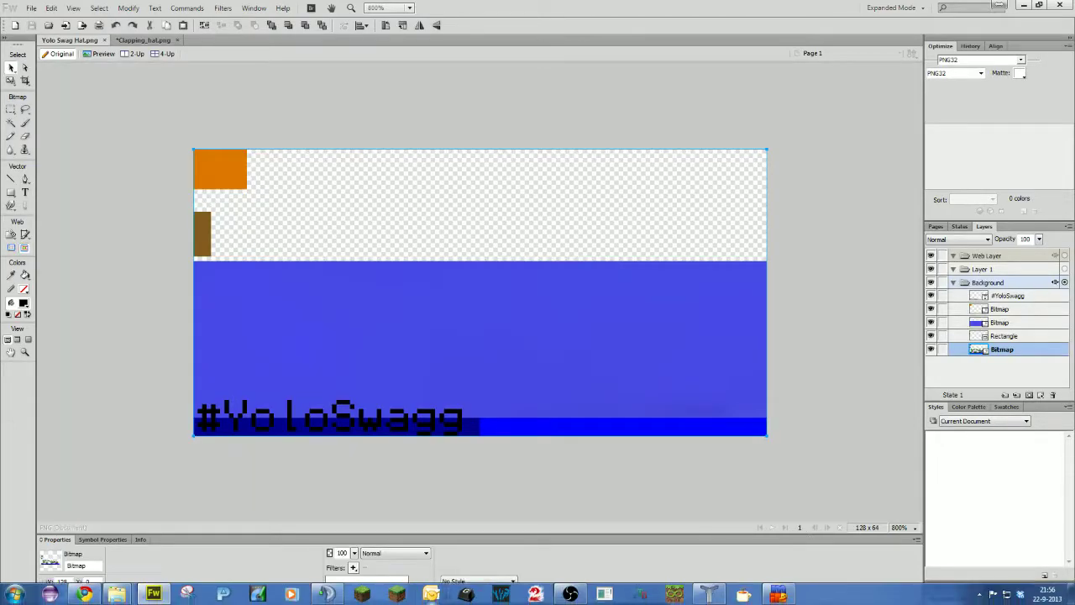
click(709, 595)
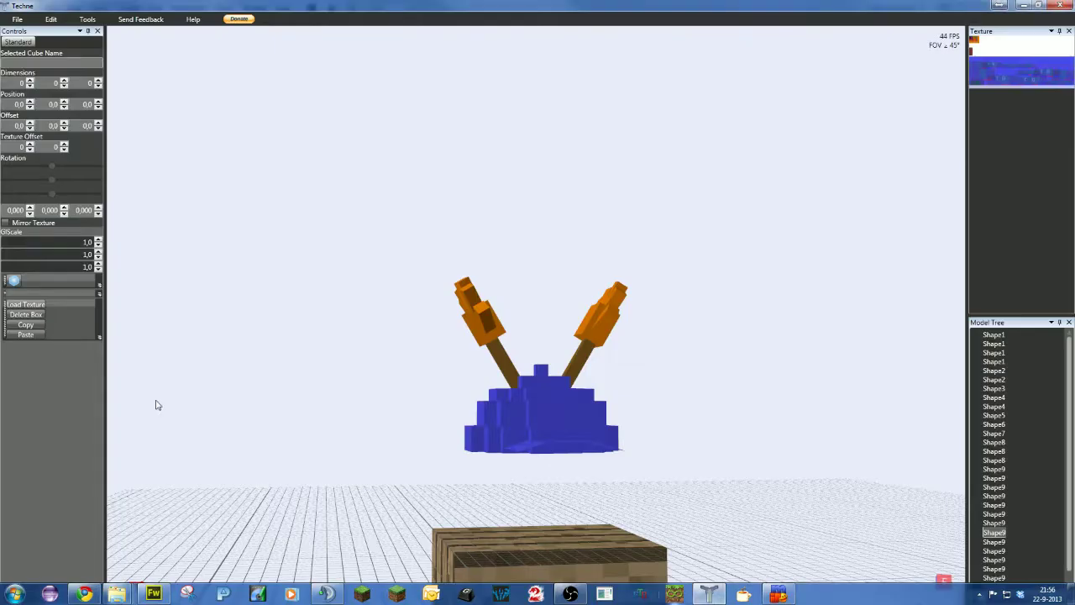
click(25, 304)
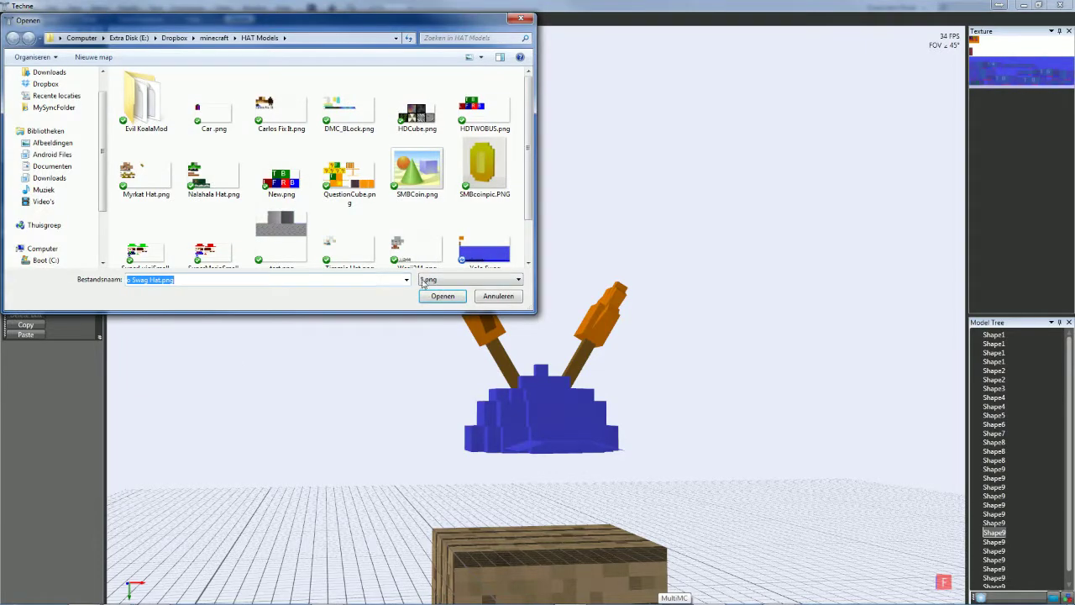
click(442, 295)
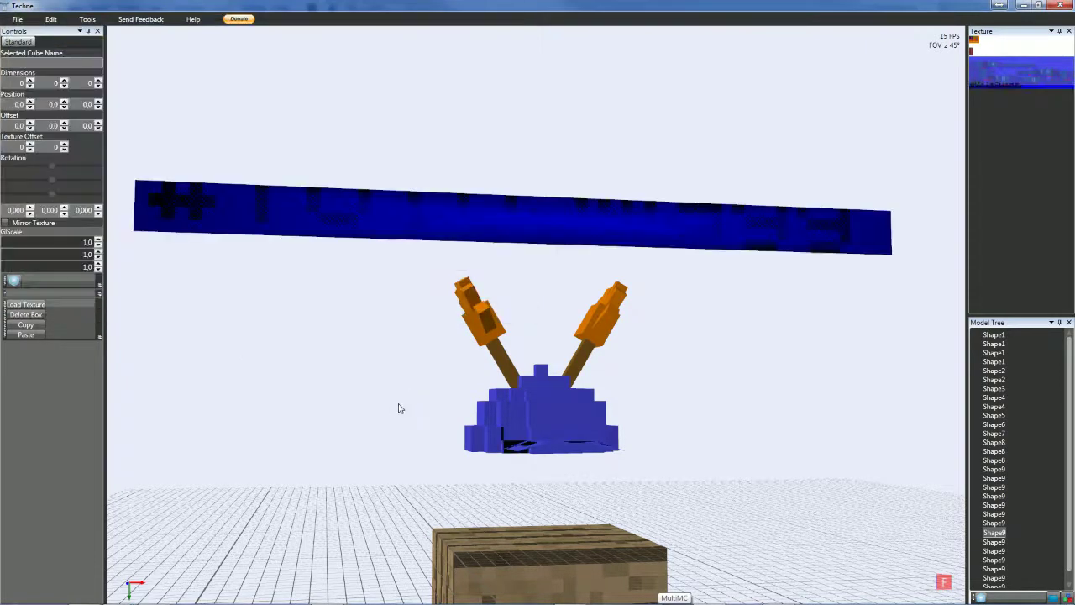
- Examine the lettering on the banner and hat from several angles, and widen the texture map view
mouse_move(365, 404)
middle_down()
mouse_move(352, 418)
mouse_move(369, 408)
mouse_move(369, 418)
mouse_move(368, 406)
middle_up()
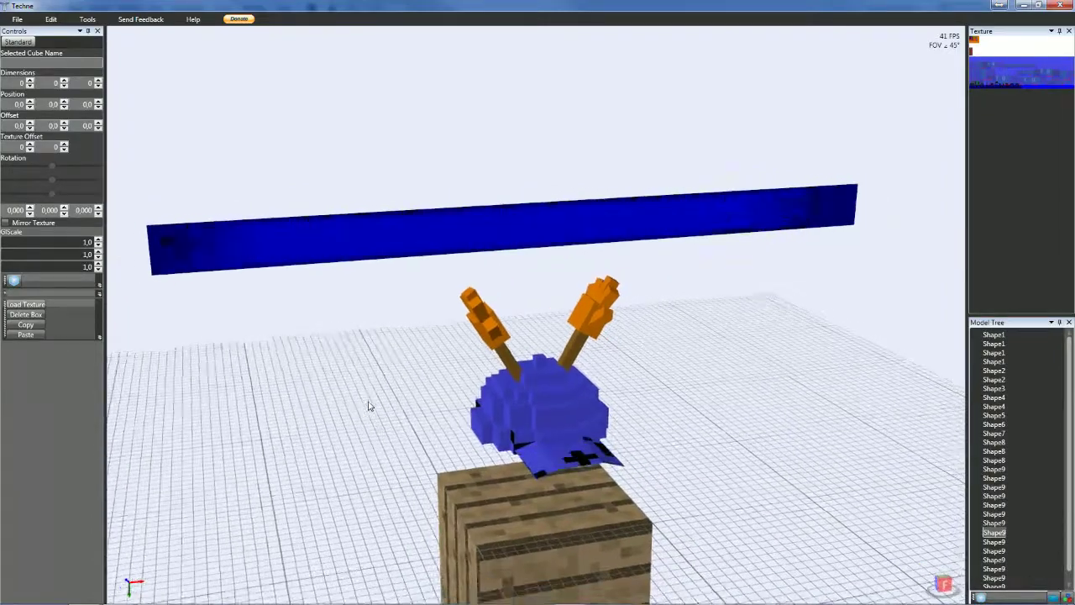
scroll(368, 405, down, 1)
right_drag(242, 362, 389, 346)
middle_drag(389, 346, 242, 357)
right_drag(243, 356, 242, 355)
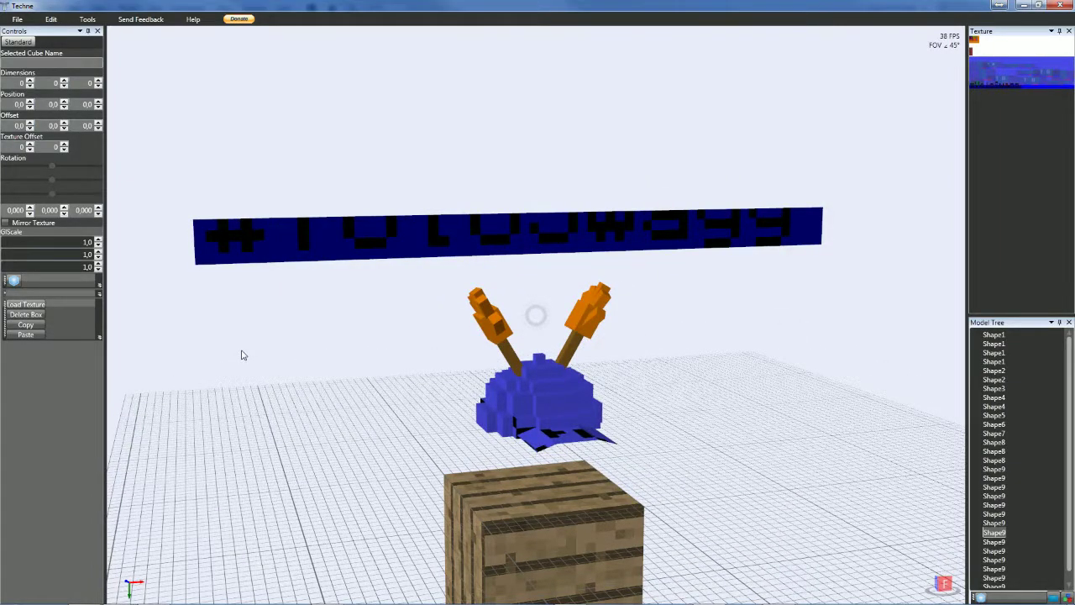
mouse_move(241, 355)
middle_down()
mouse_move(243, 372)
mouse_move(235, 360)
middle_up()
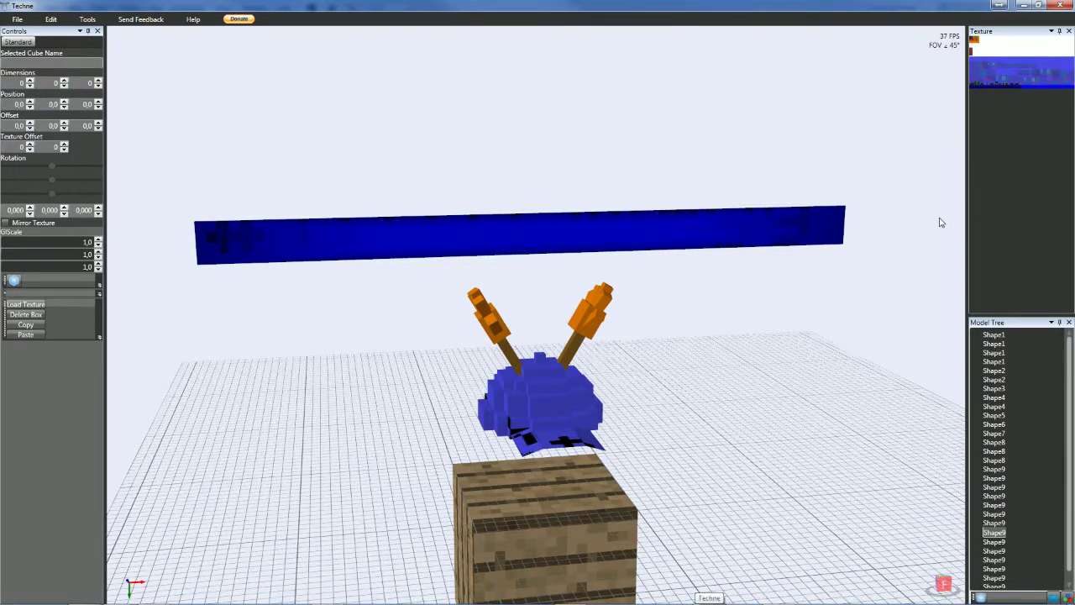
drag(964, 184, 601, 187)
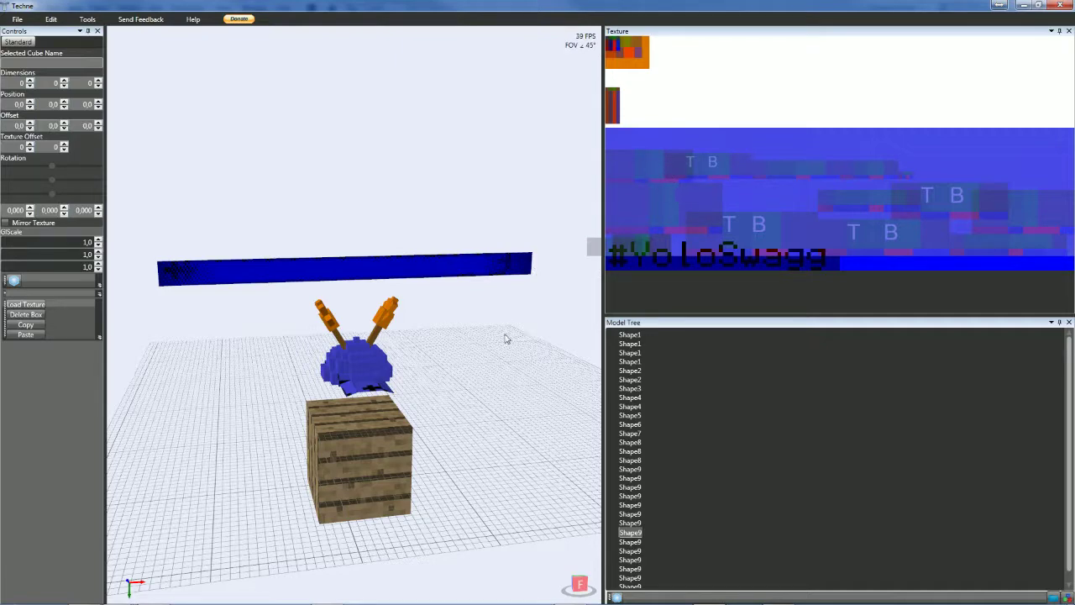
- Set the texture offset of the hat's 8 × 2 × 10 box to 92, 25, away from the #YoloSwagg lettering
click(340, 376)
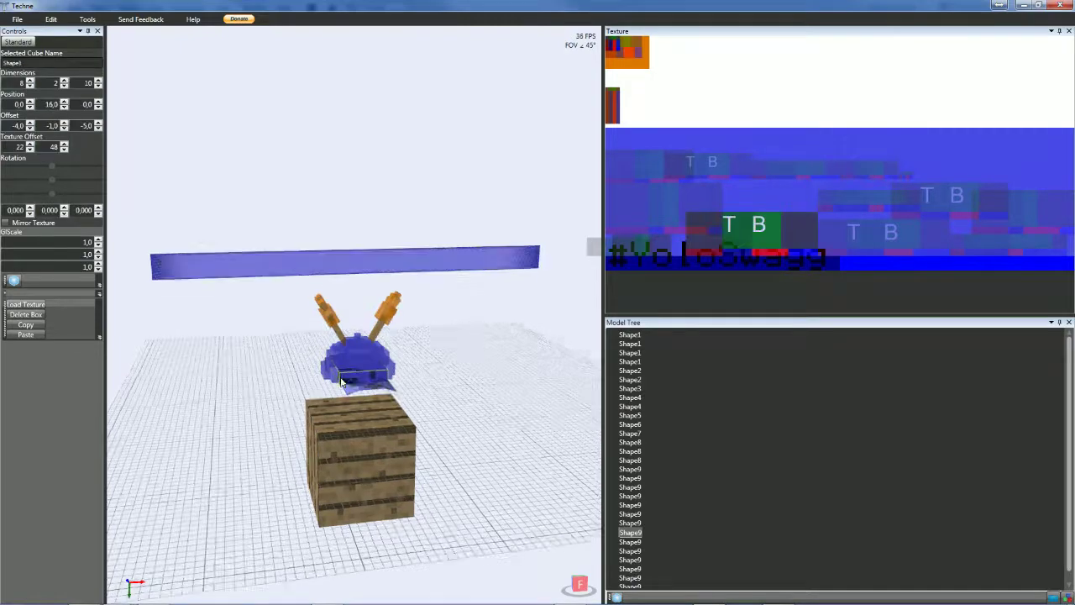
scroll(341, 377, up, 3)
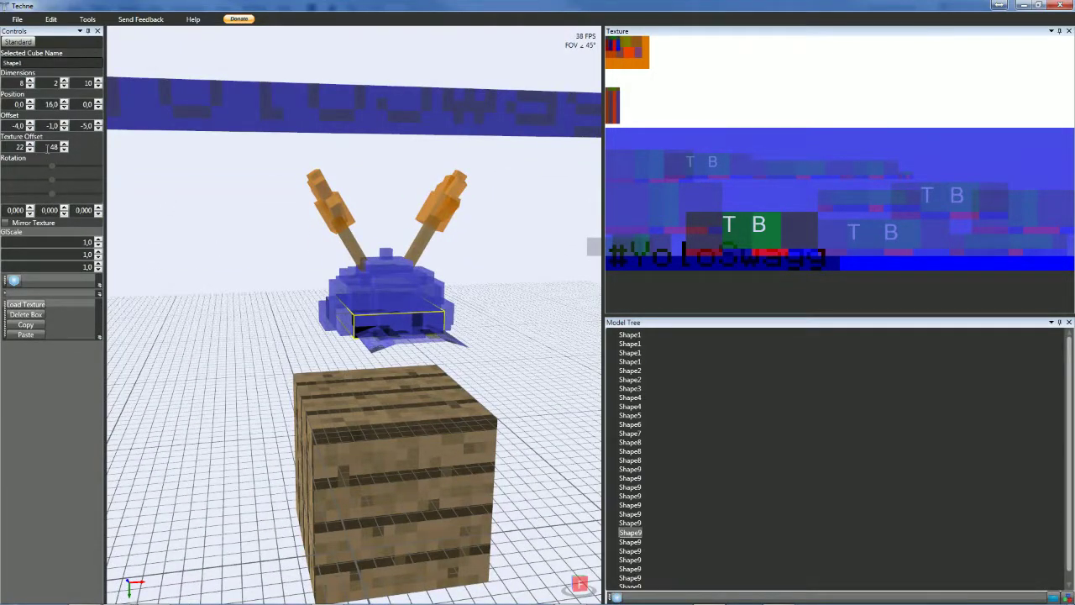
scroll(48, 147, down, 16)
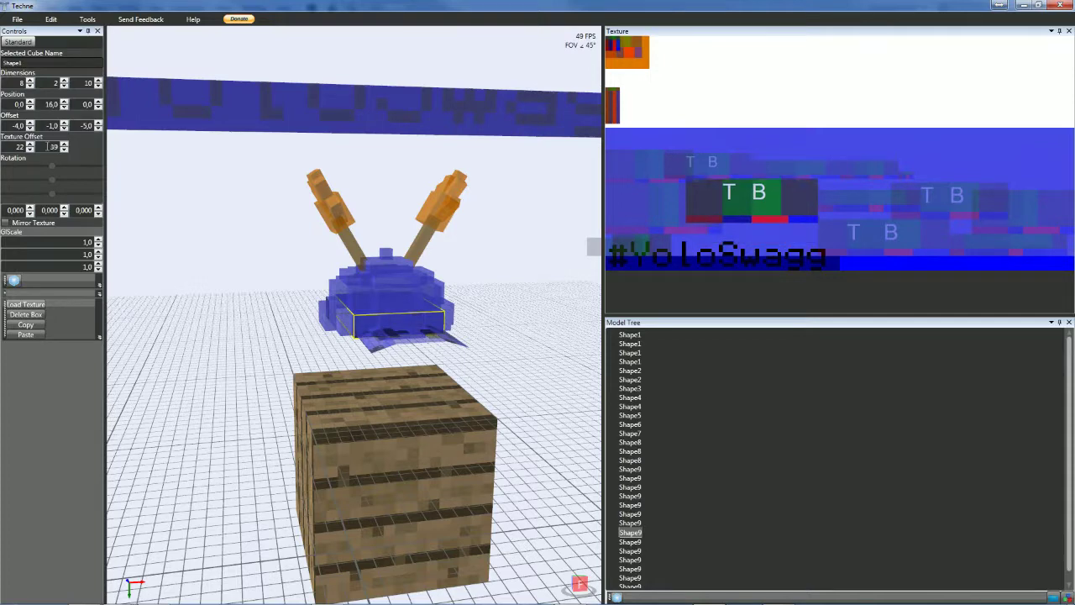
scroll(48, 146, down, 12)
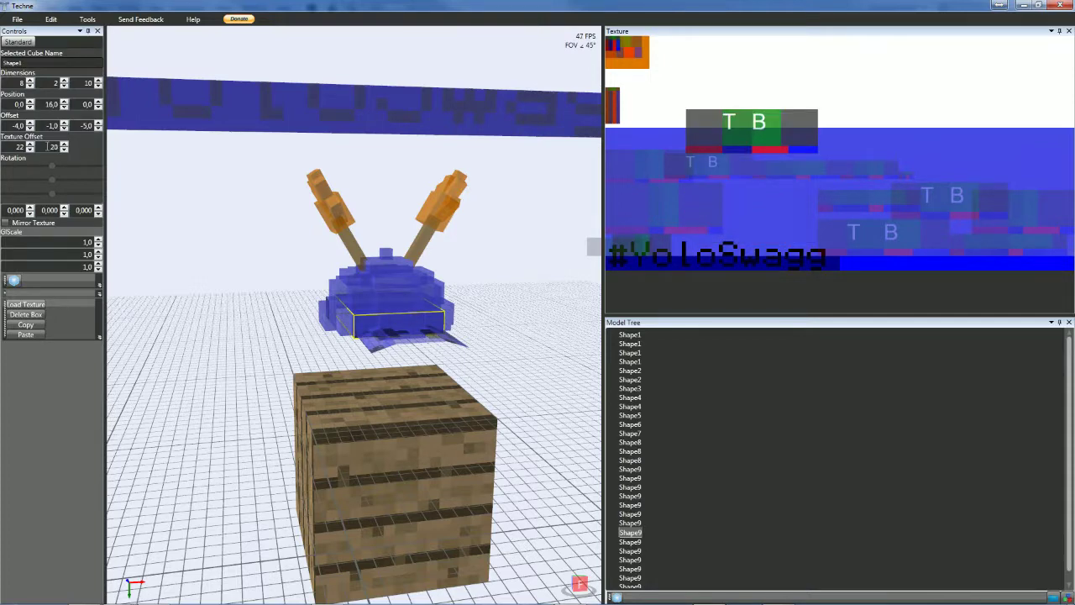
scroll(48, 146, down, 3)
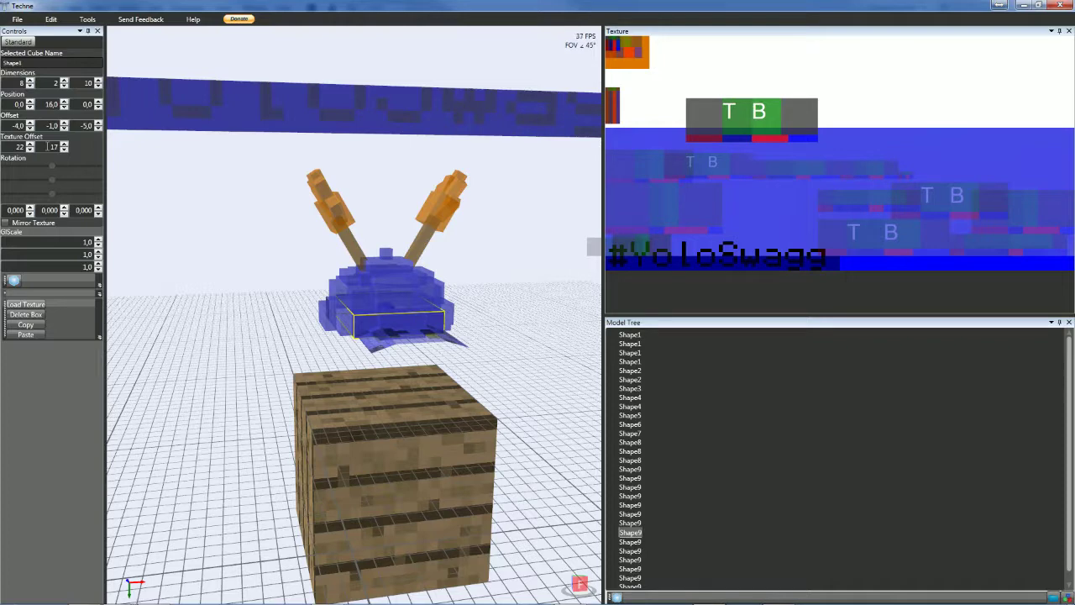
scroll(48, 146, down, 4)
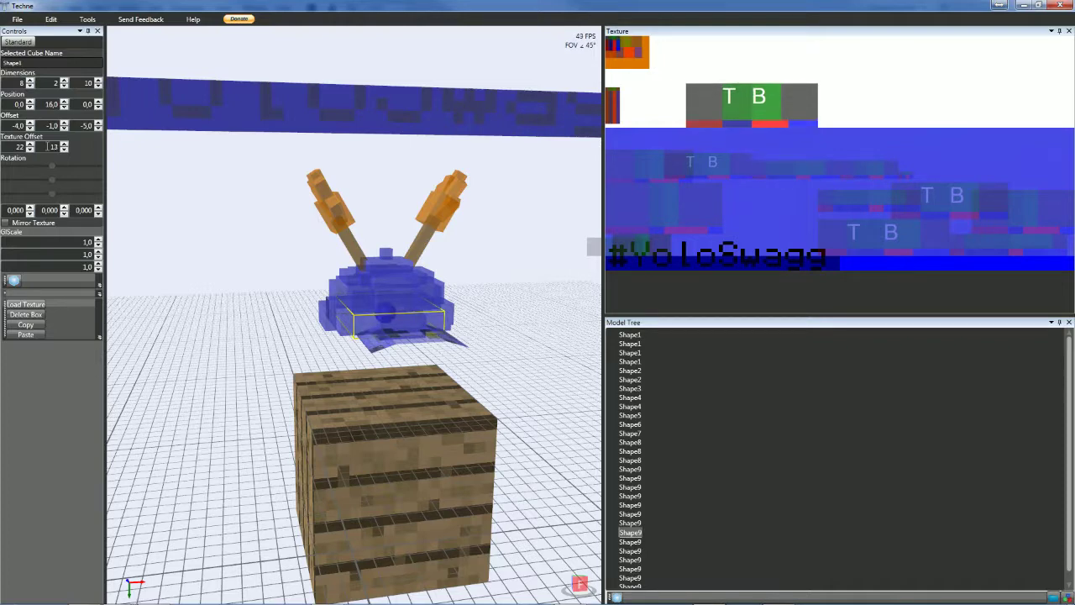
scroll(48, 146, up, 8)
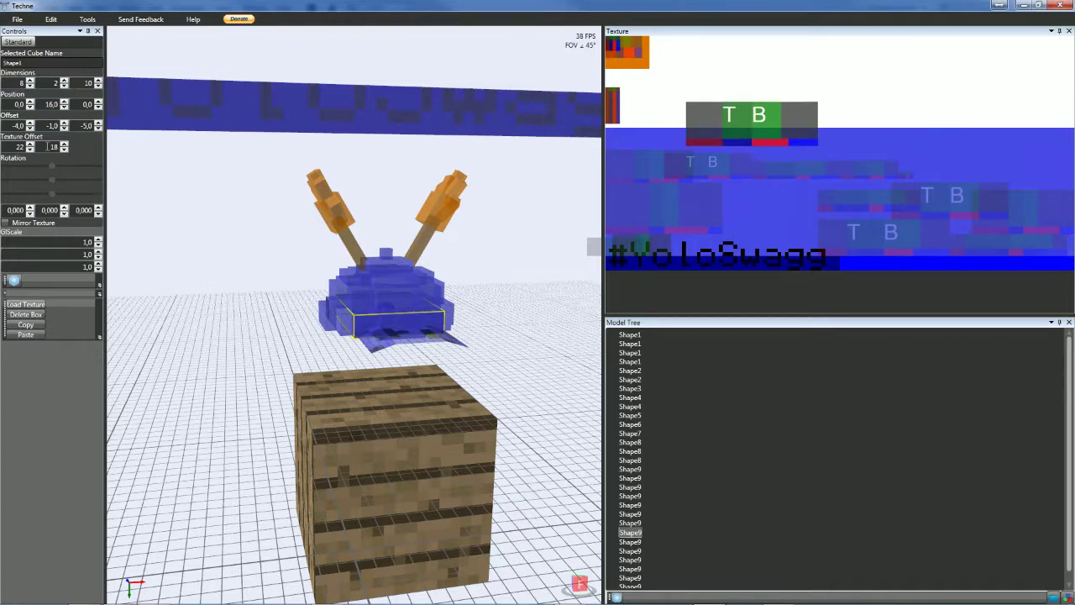
scroll(48, 146, up, 1)
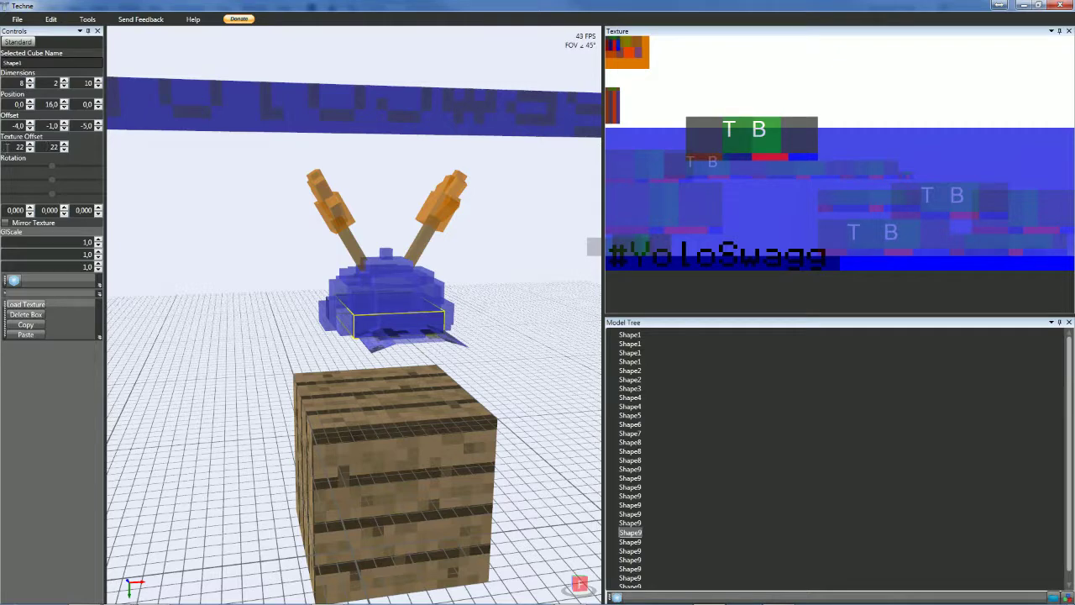
scroll(8, 147, up, 20)
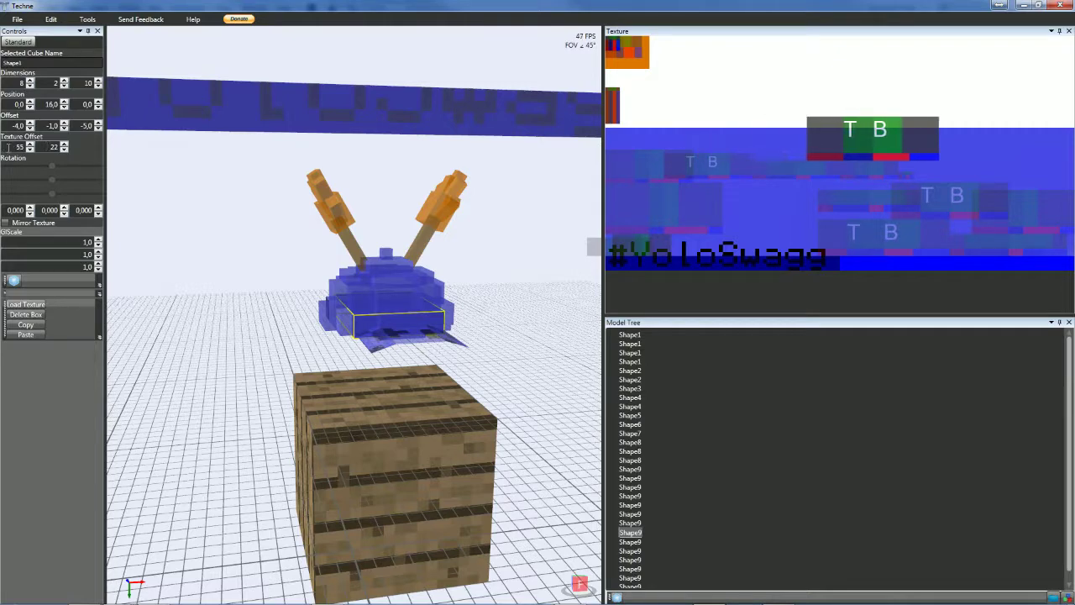
scroll(8, 147, up, 20)
scroll(7, 147, up, 7)
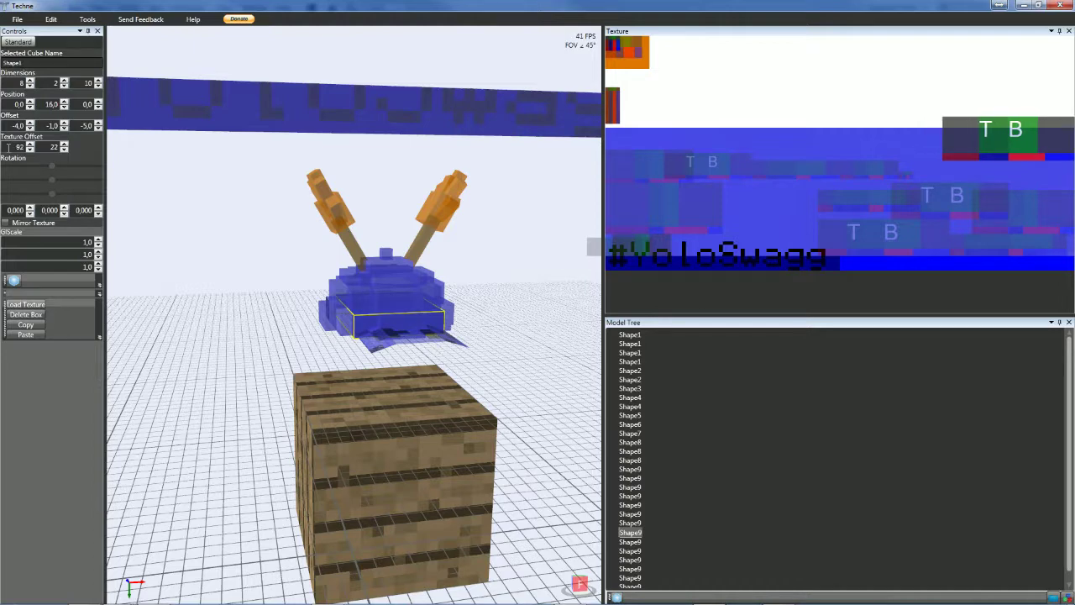
scroll(43, 147, up, 5)
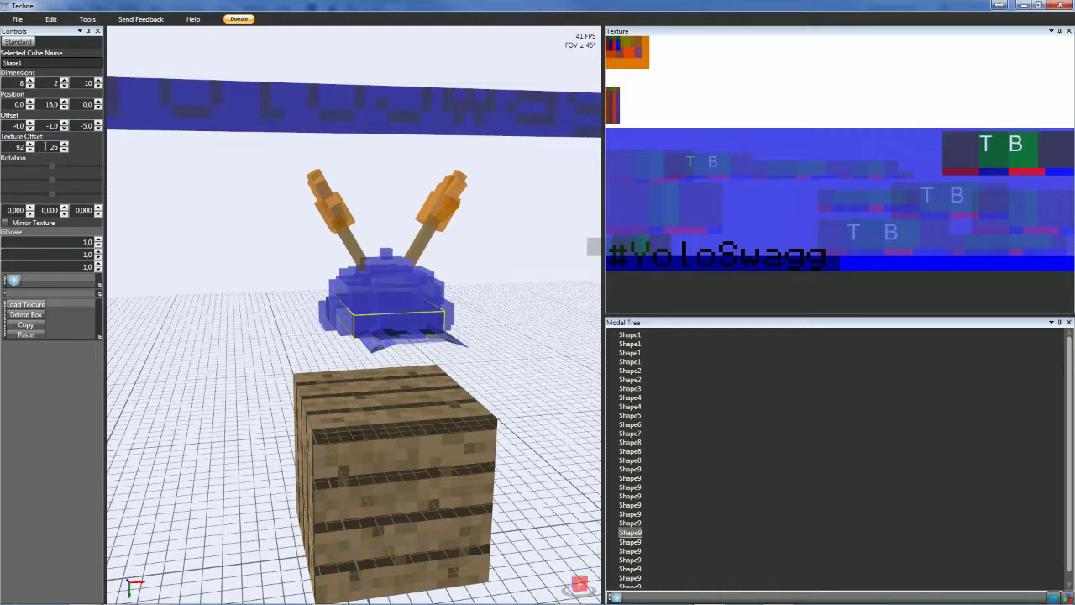
scroll(46, 147, down, 2)
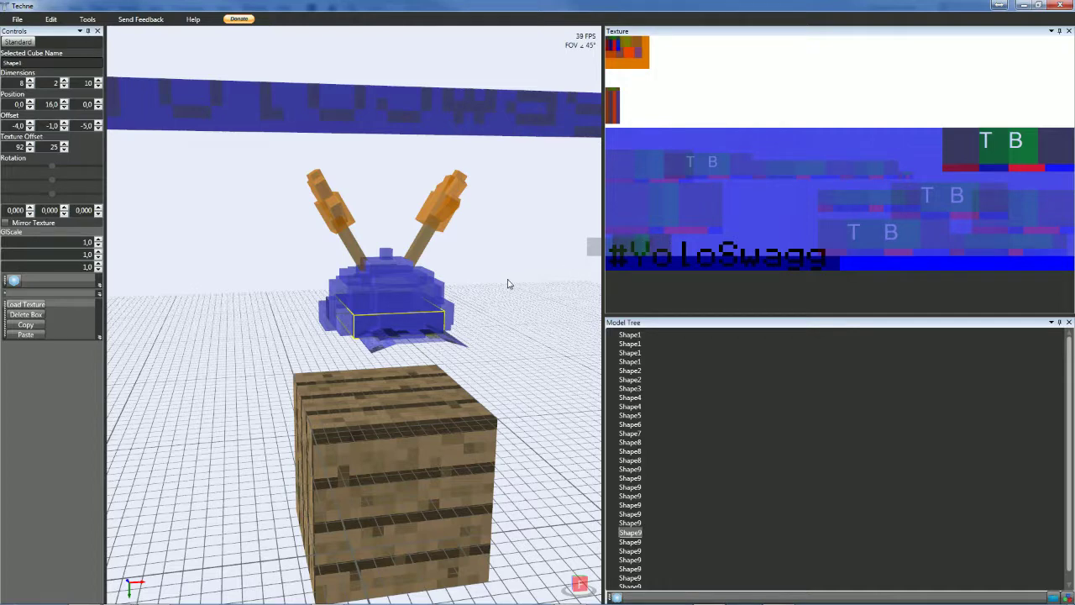
- Set the vertical texture offset of the brim's middle plate and left flap to 25, shifting the flap's area sideways
click(413, 344)
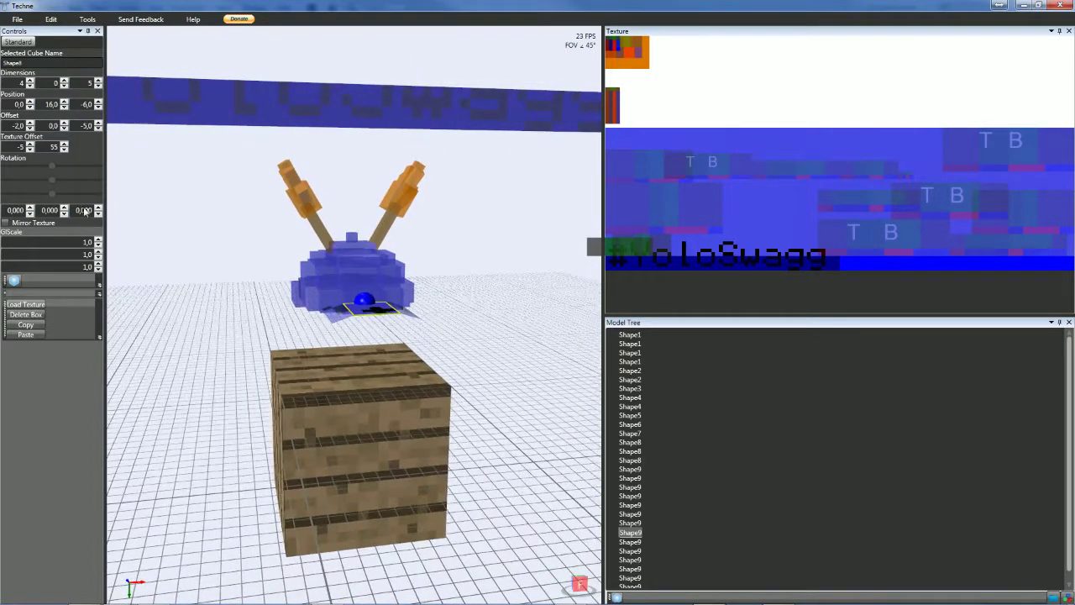
scroll(50, 146, down, 20)
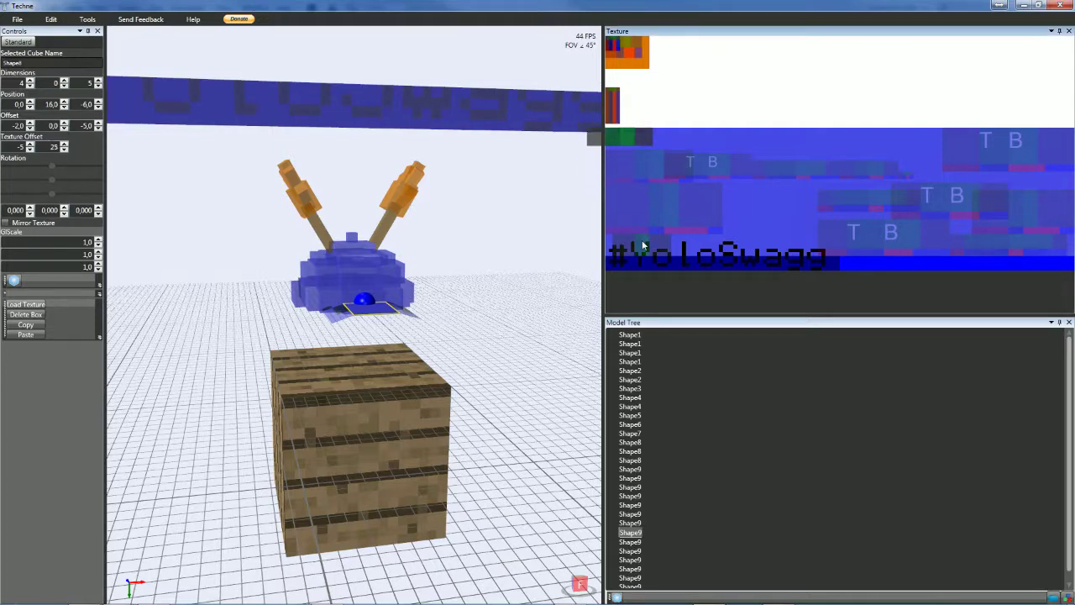
click(338, 316)
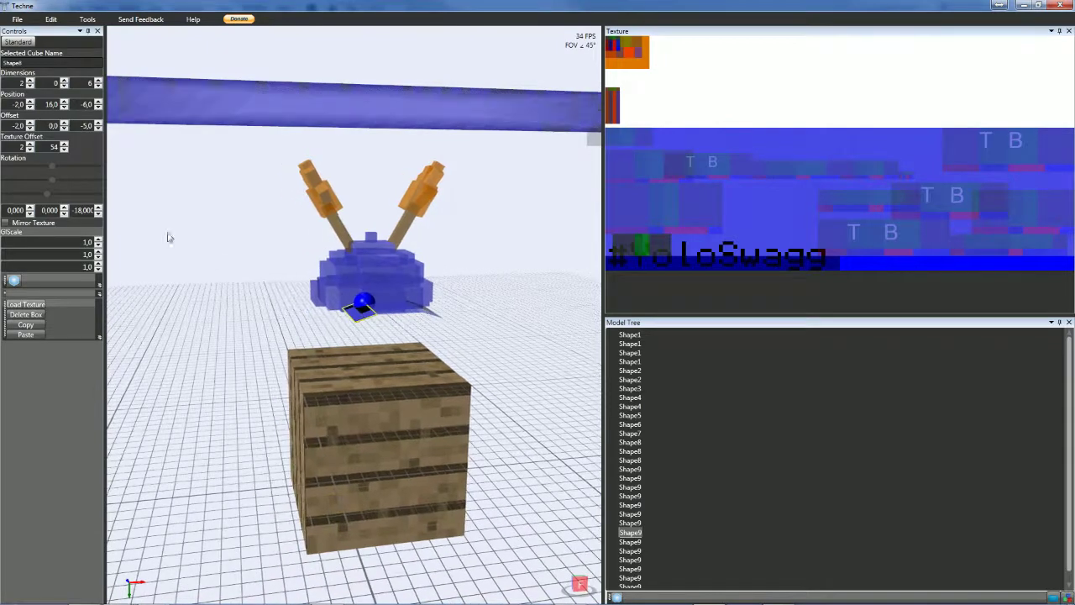
scroll(14, 145, up, 3)
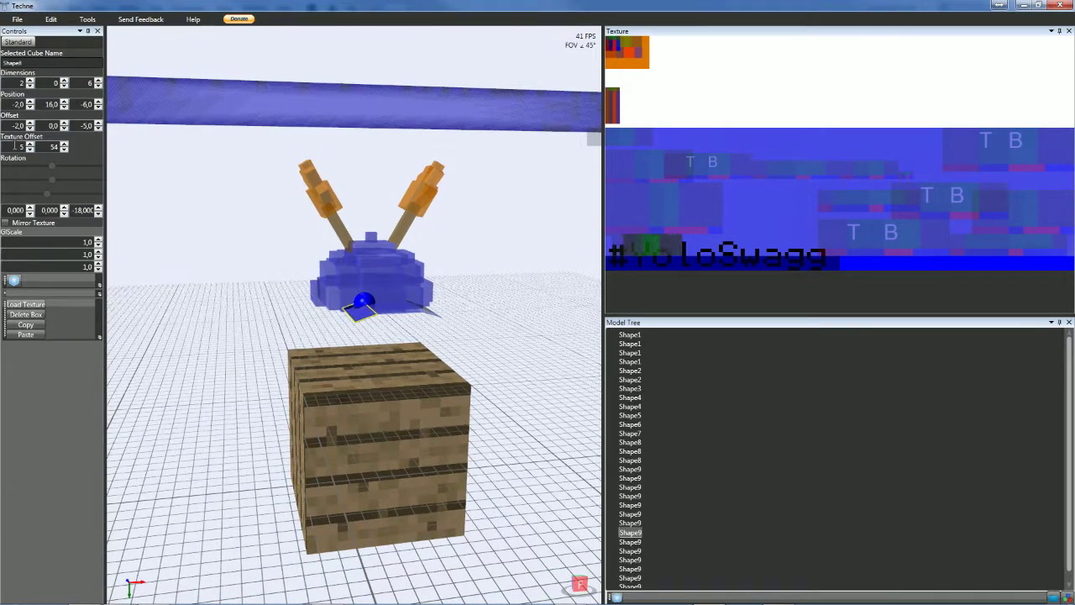
scroll(39, 146, down, 18)
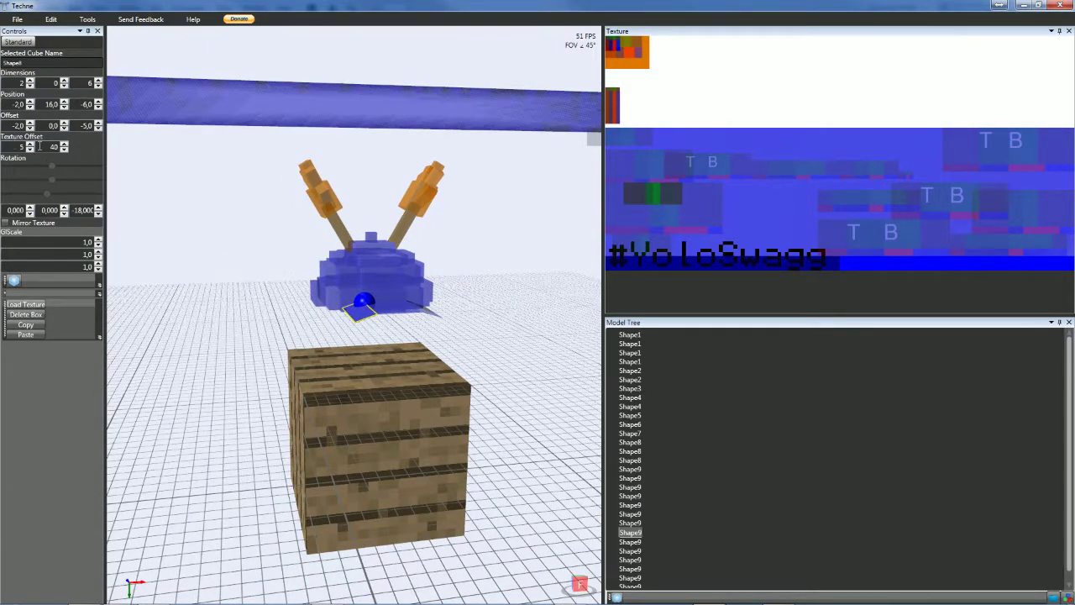
scroll(39, 146, down, 11)
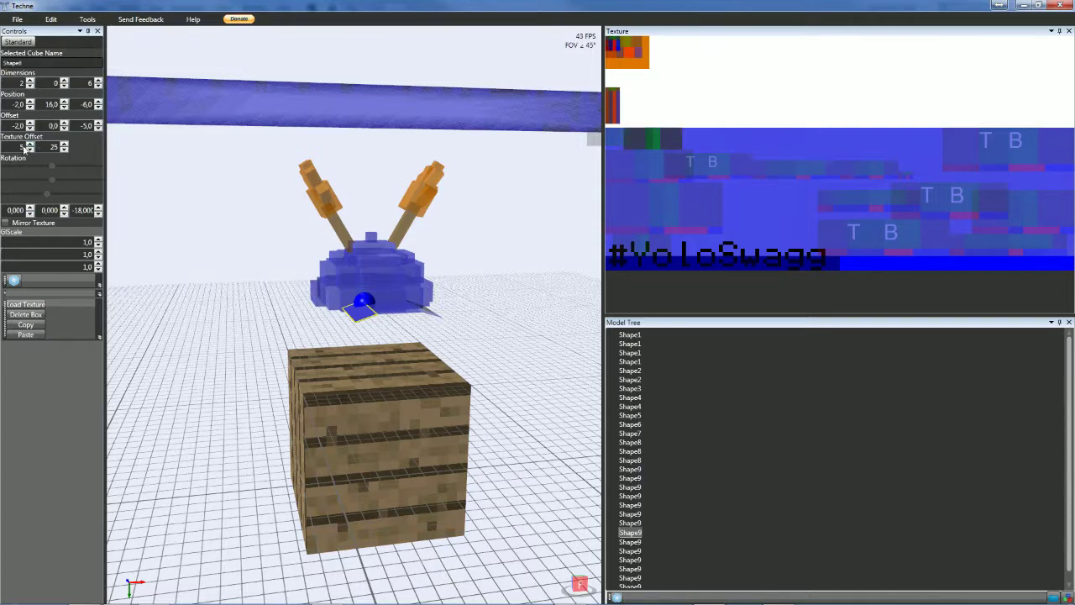
scroll(15, 146, up, 3)
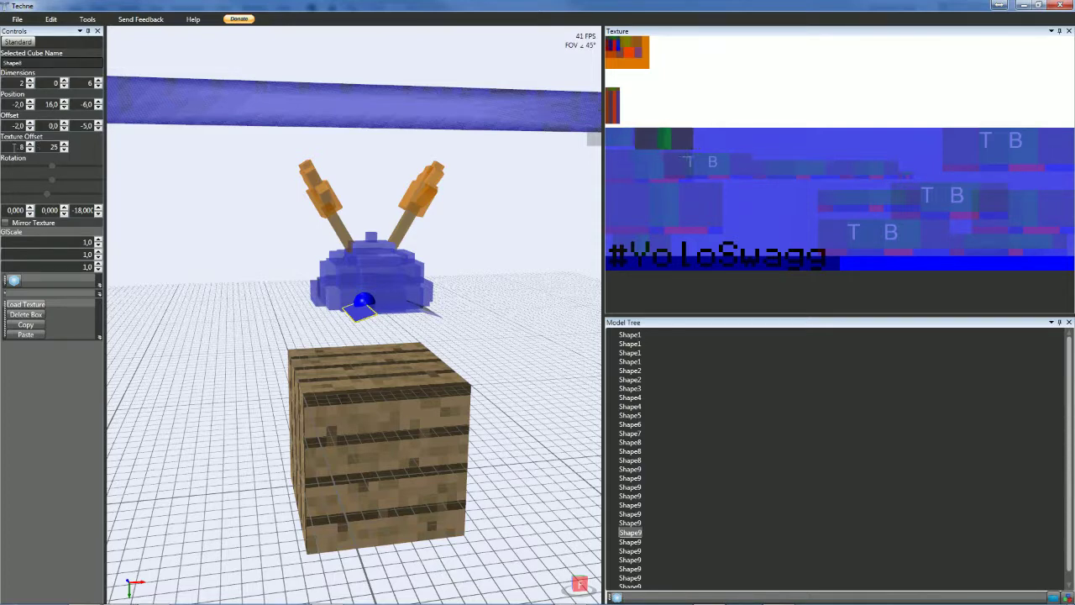
scroll(14, 146, down, 1)
- Set the texture offset of the brim's right flap to 2, 25, moving it off the #YoloSwagg lettering
click(428, 316)
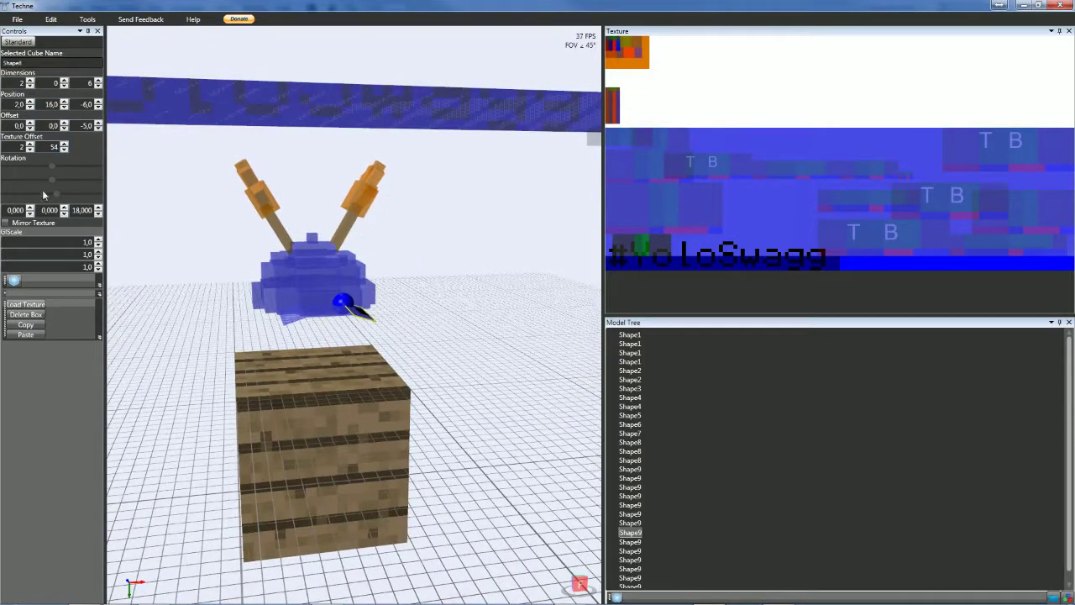
scroll(48, 147, down, 20)
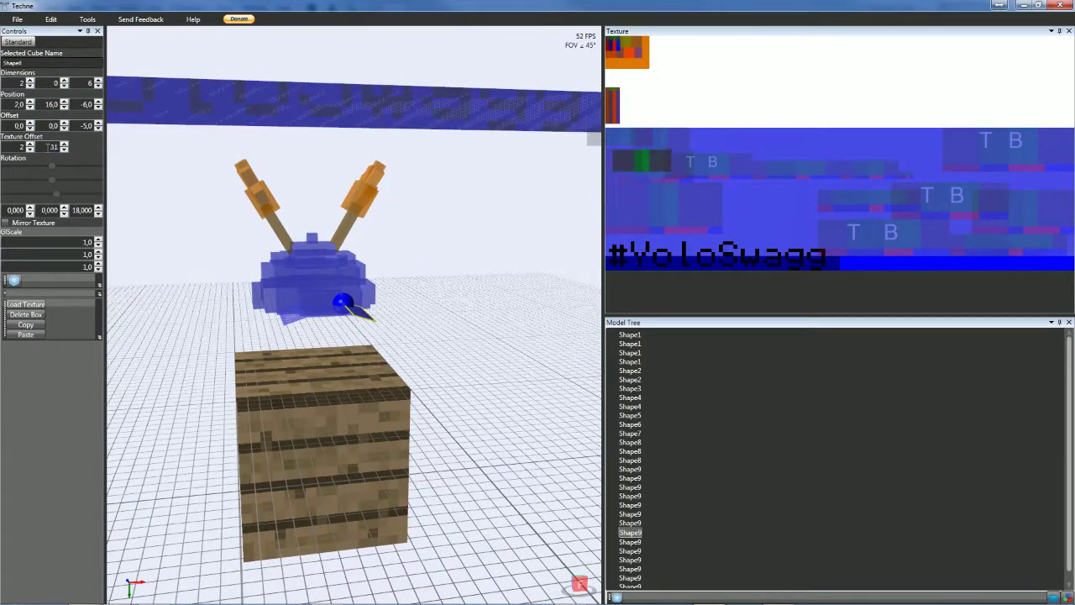
scroll(47, 146, down, 2)
scroll(11, 146, up, 4)
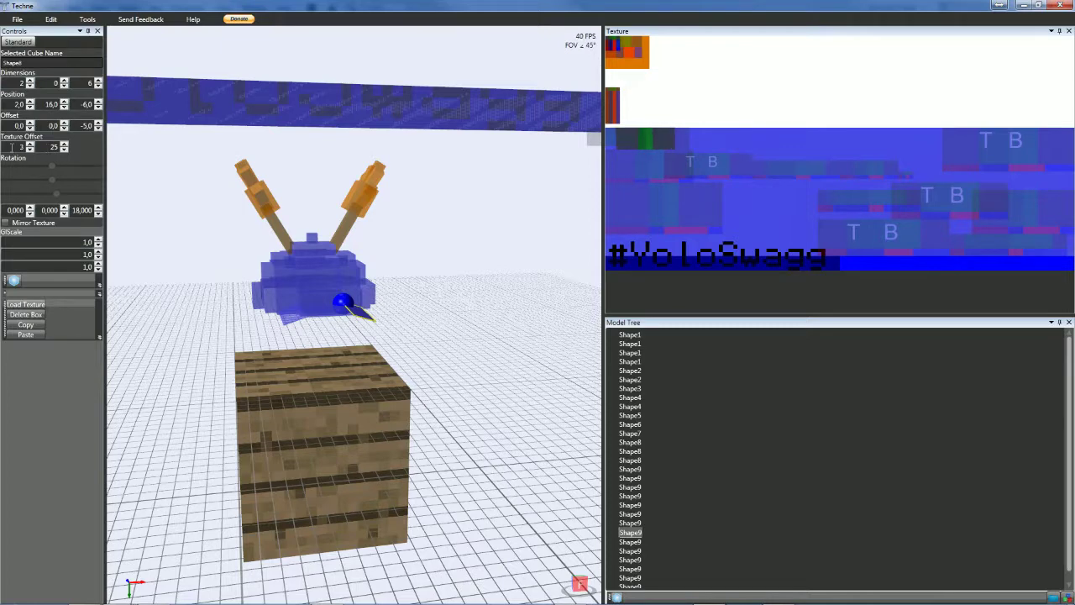
scroll(11, 147, down, 7)
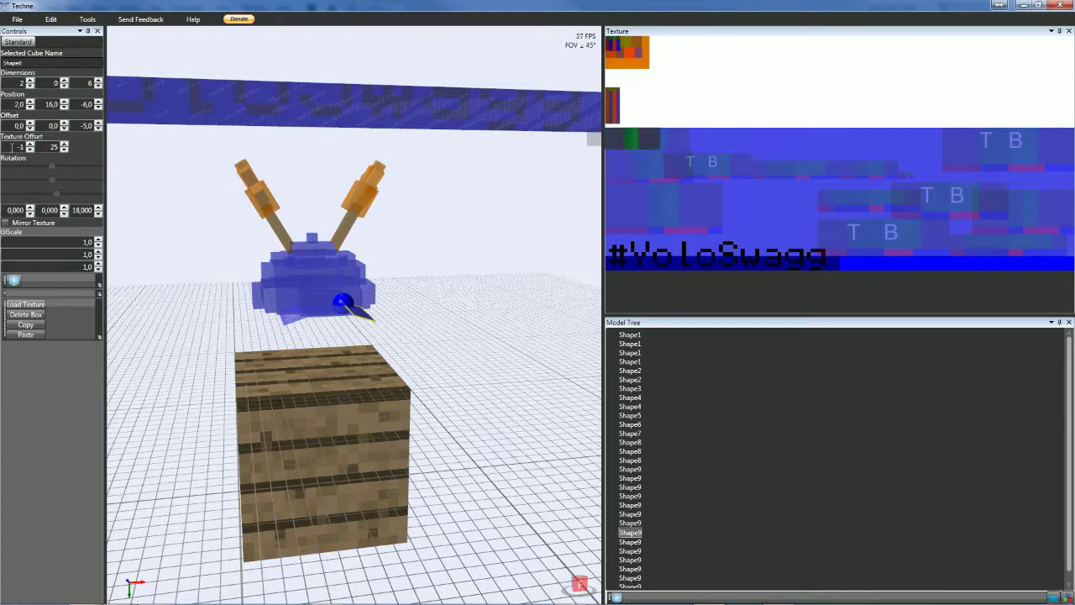
scroll(11, 147, up, 3)
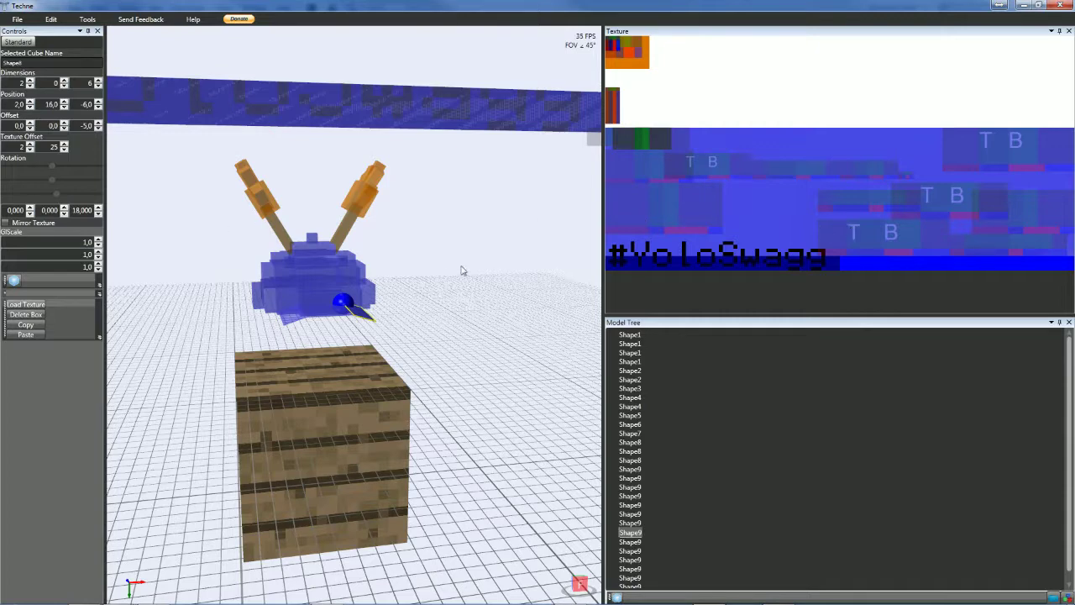
- Set the vertical texture offset of the hat's 10 × 2 × 8 box to 44
click(362, 301)
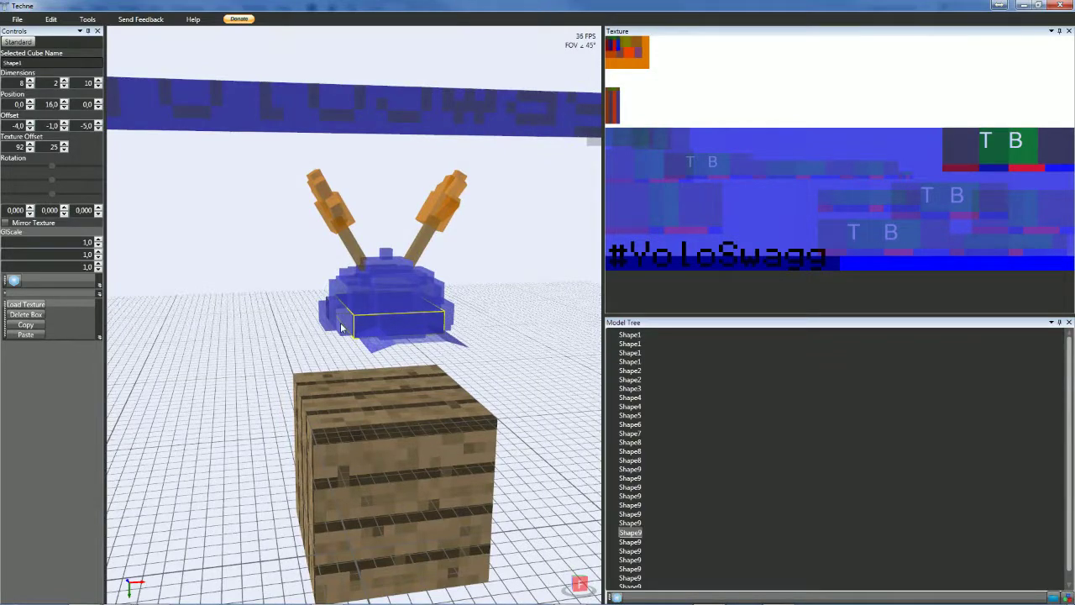
click(341, 328)
scroll(42, 147, down, 9)
scroll(42, 147, up, 3)
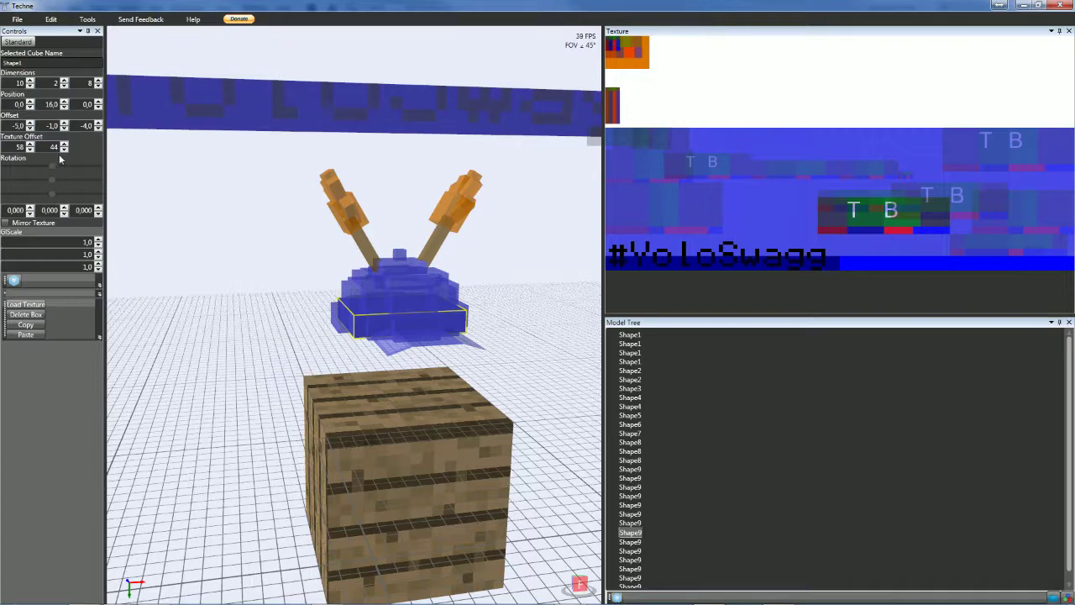
- Set the vertical texture offset of the hat's 12 × 2 × 4 box to 48, above the lettering
click(406, 330)
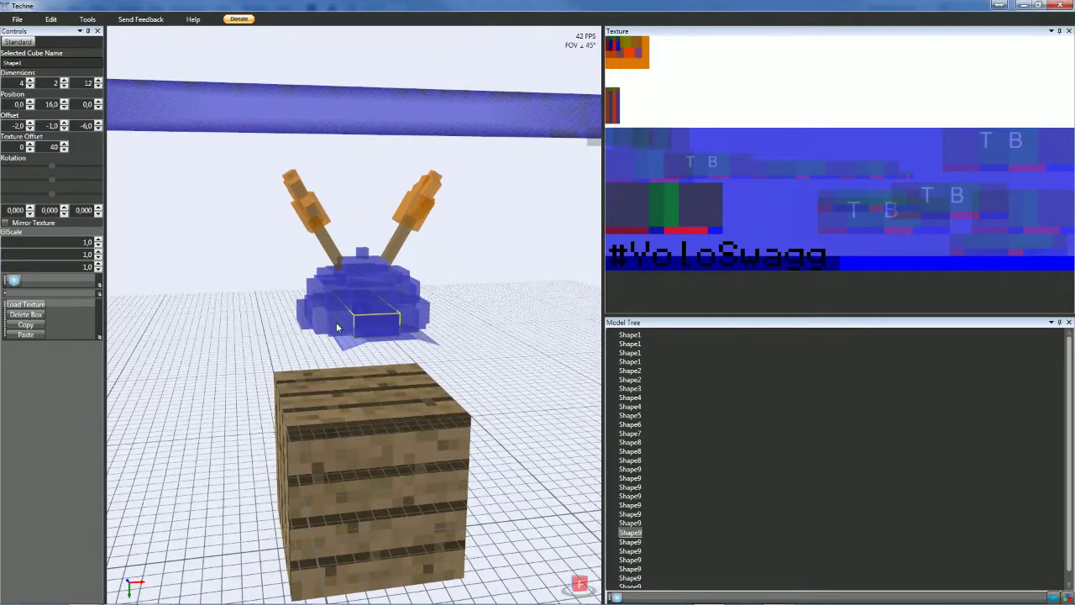
click(333, 327)
click(331, 320)
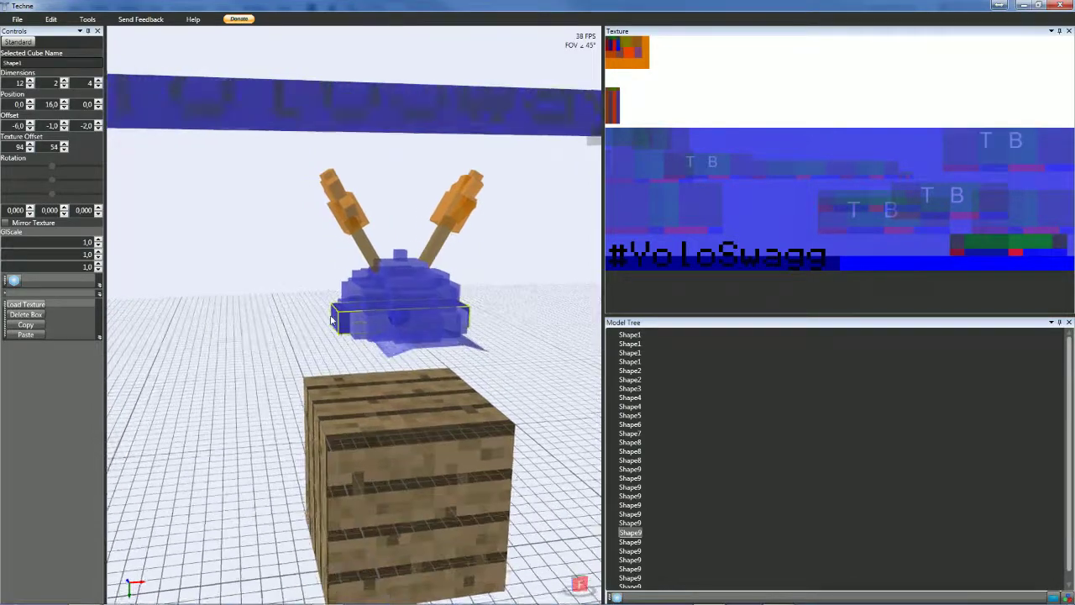
scroll(48, 147, down, 7)
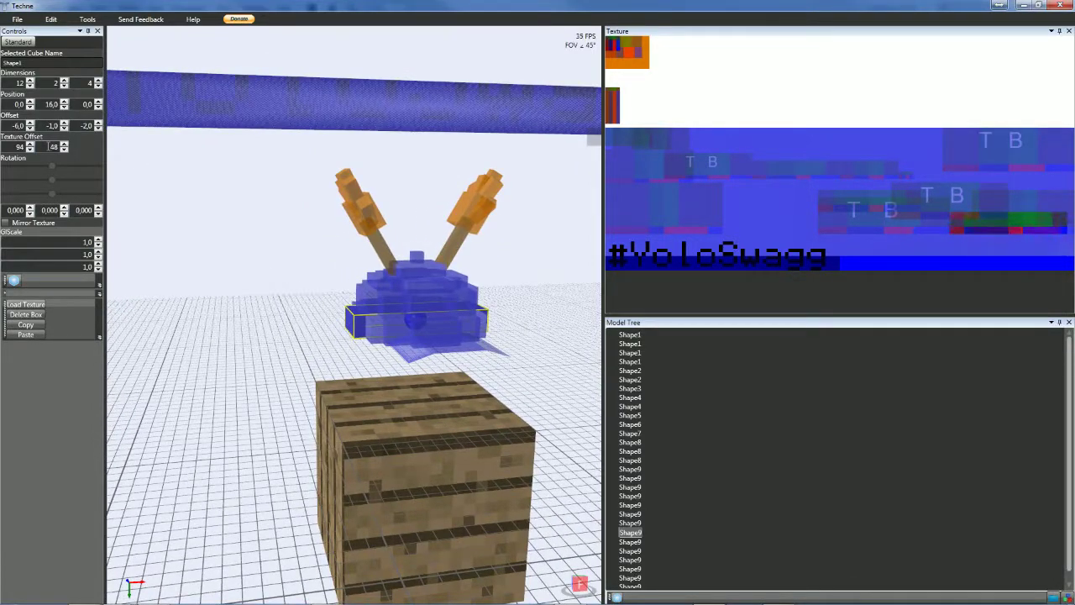
key(Up)
- Switch to Fireworks, shrink the large blue bitmap to a height of 30 px and hide the lowest bitmap with the template
mouse_move(323, 599)
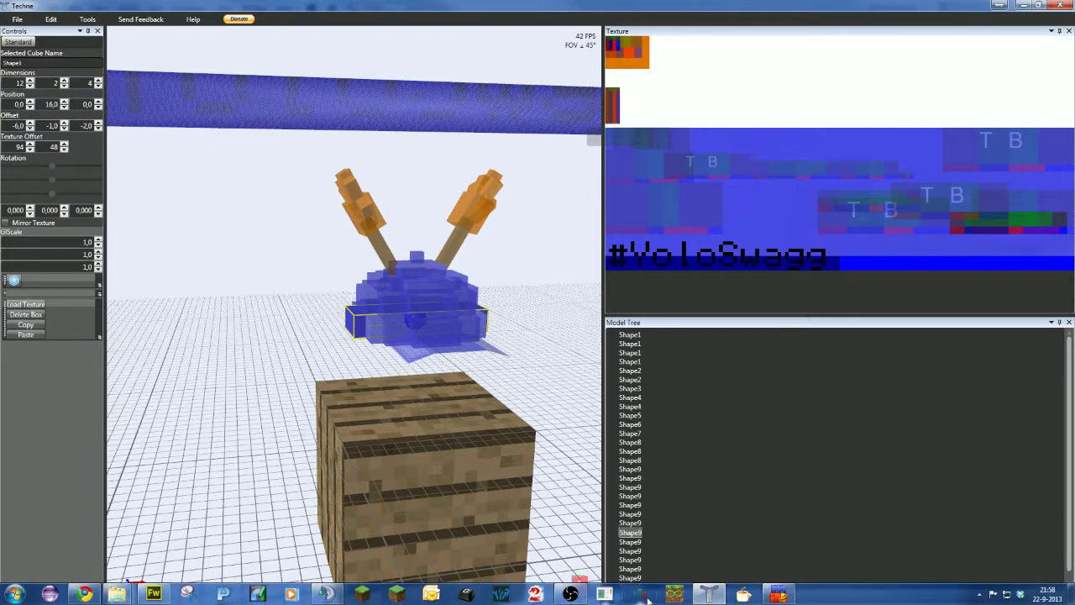
click(154, 594)
click(290, 360)
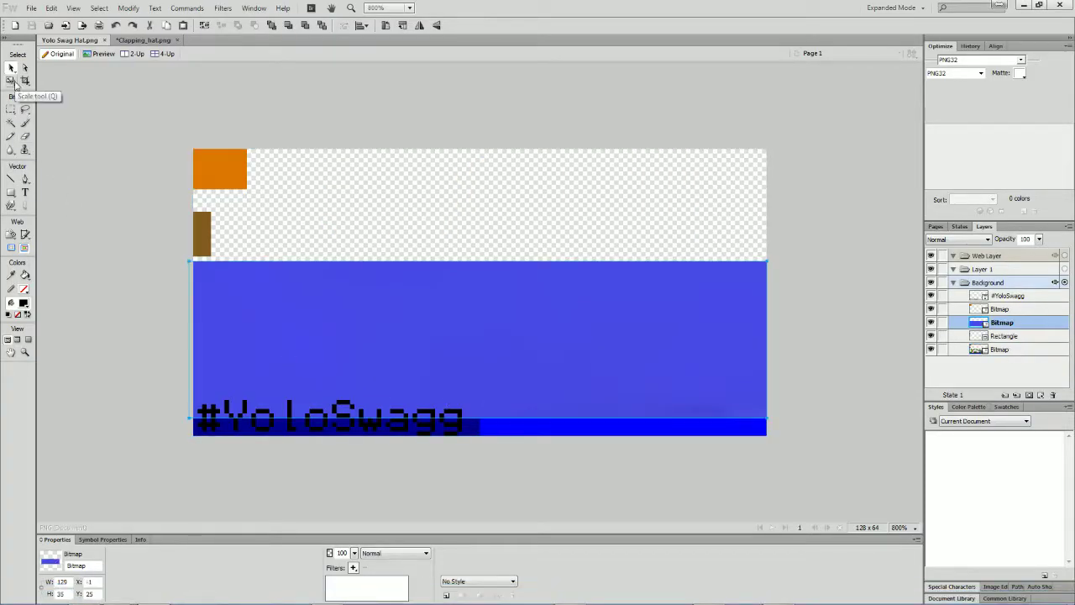
click(12, 82)
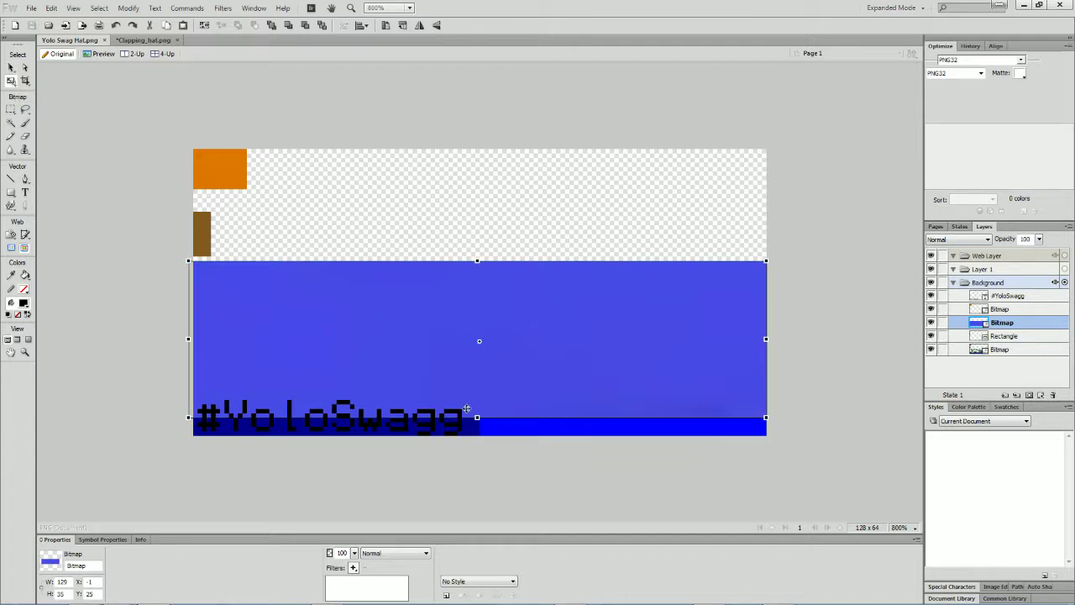
drag(477, 417, 483, 394)
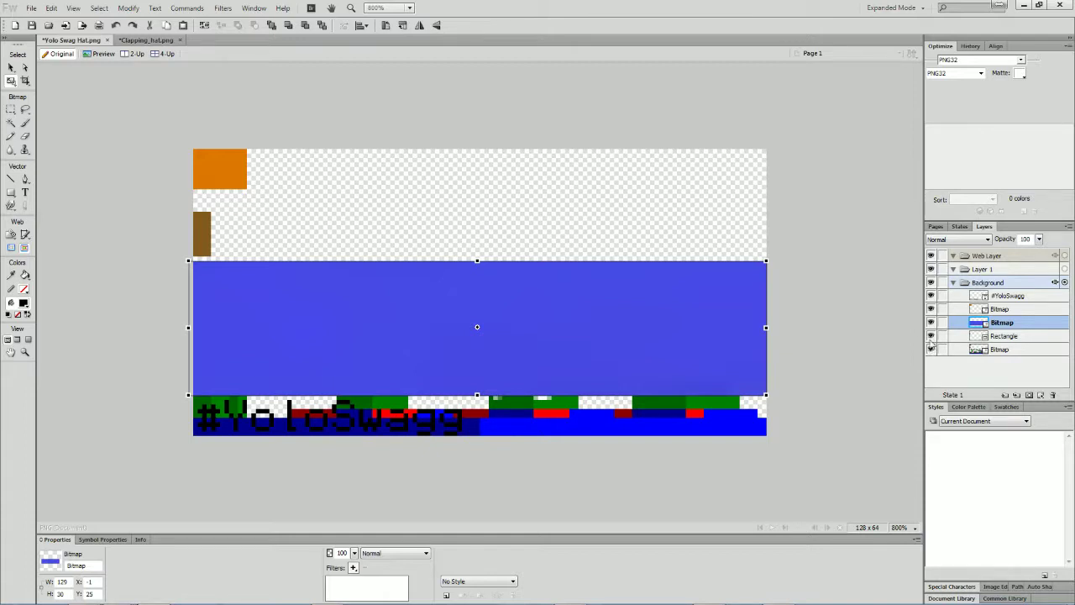
click(930, 349)
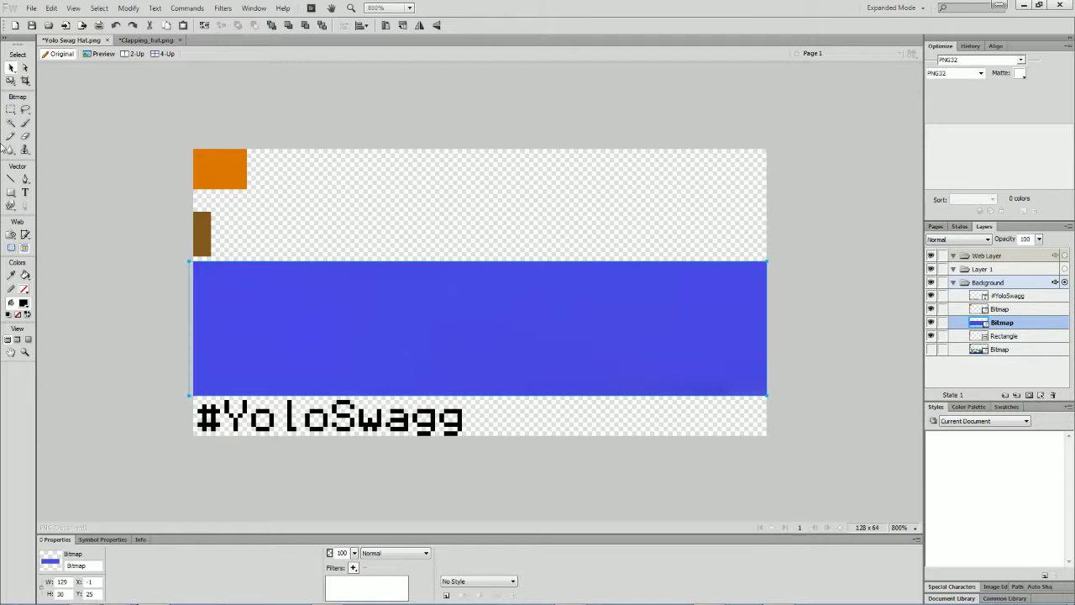
- Save Yolo Swag Hat.png, switch to Techne and load it again as the model's texture
click(31, 26)
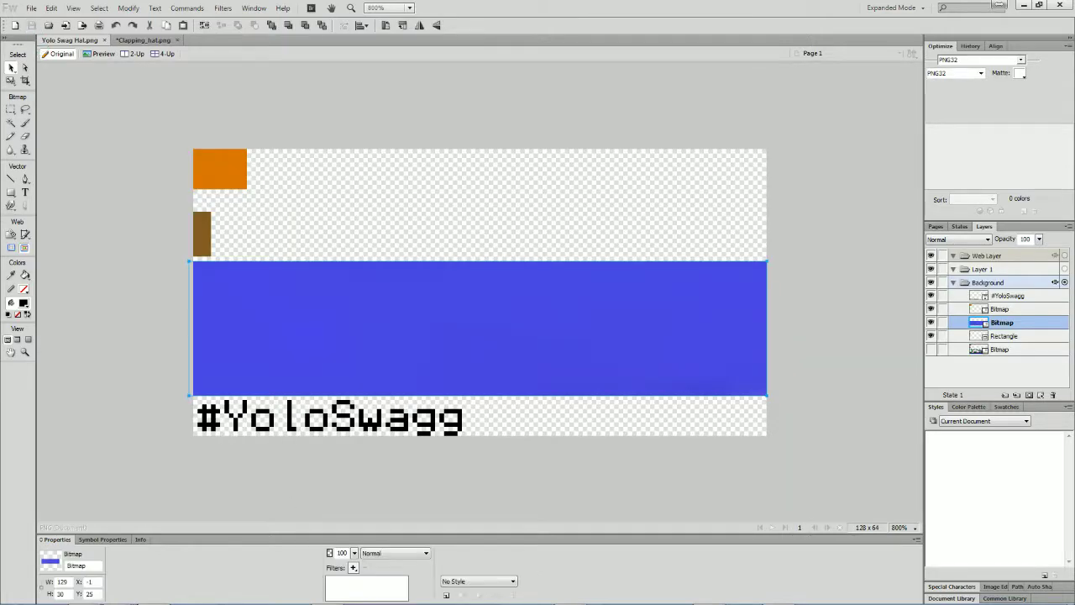
mouse_move(370, 601)
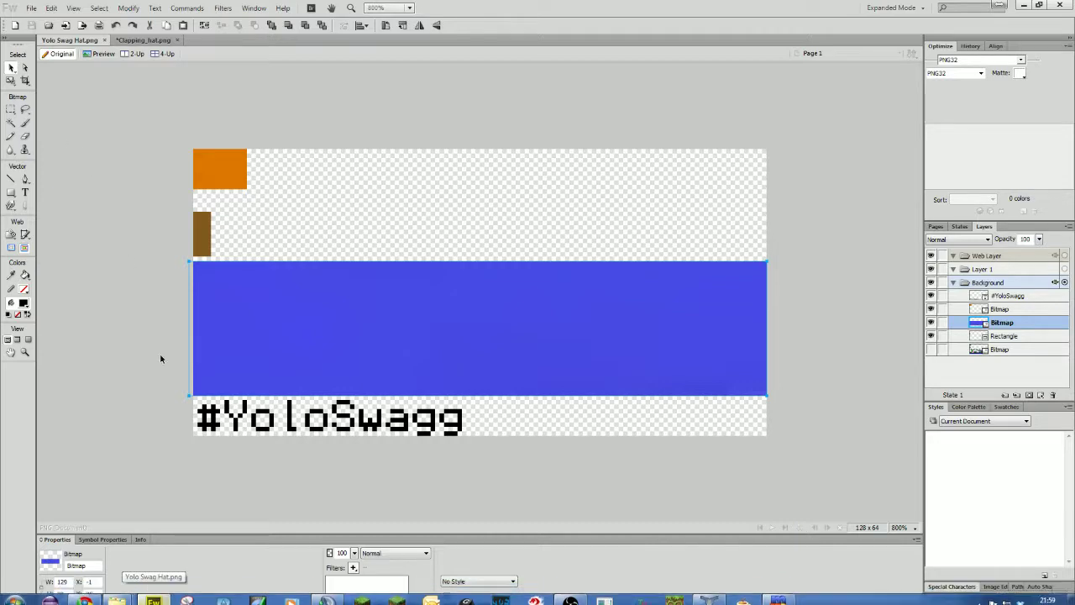
click(696, 597)
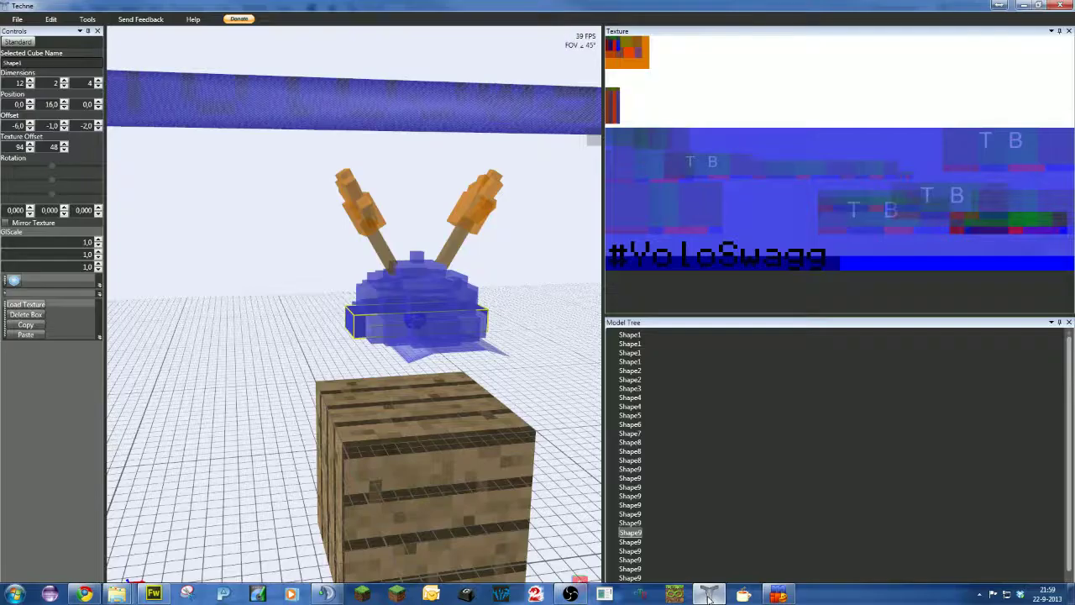
click(42, 306)
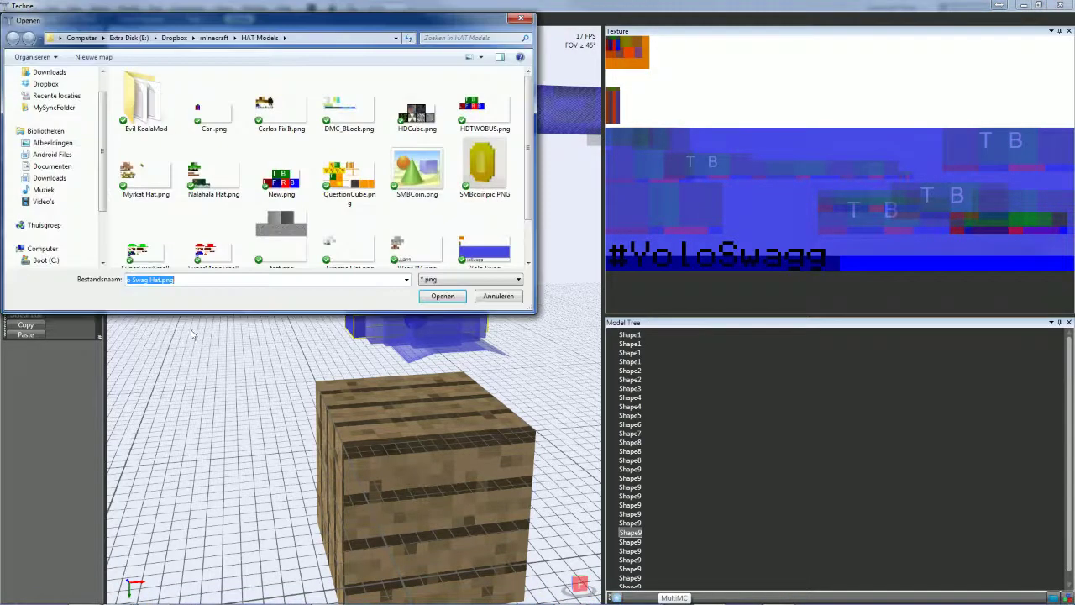
click(443, 292)
mouse_move(498, 378)
right_down()
mouse_move(475, 388)
mouse_move(480, 377)
right_up()
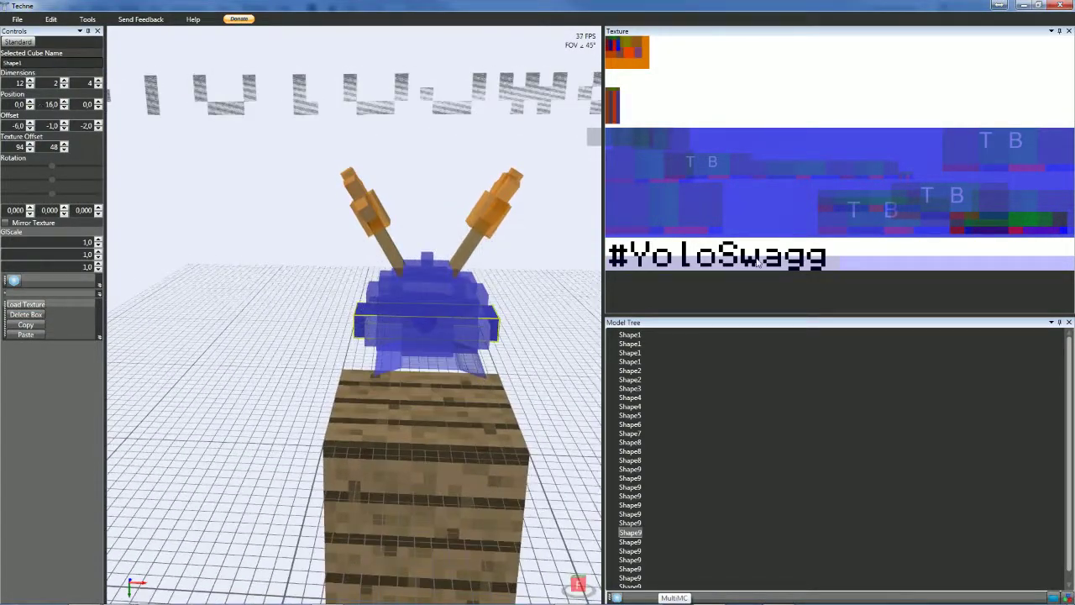
- Increase the height of the 64-wide lettering banner to 8, keeping its vertical offset at -4
click(438, 100)
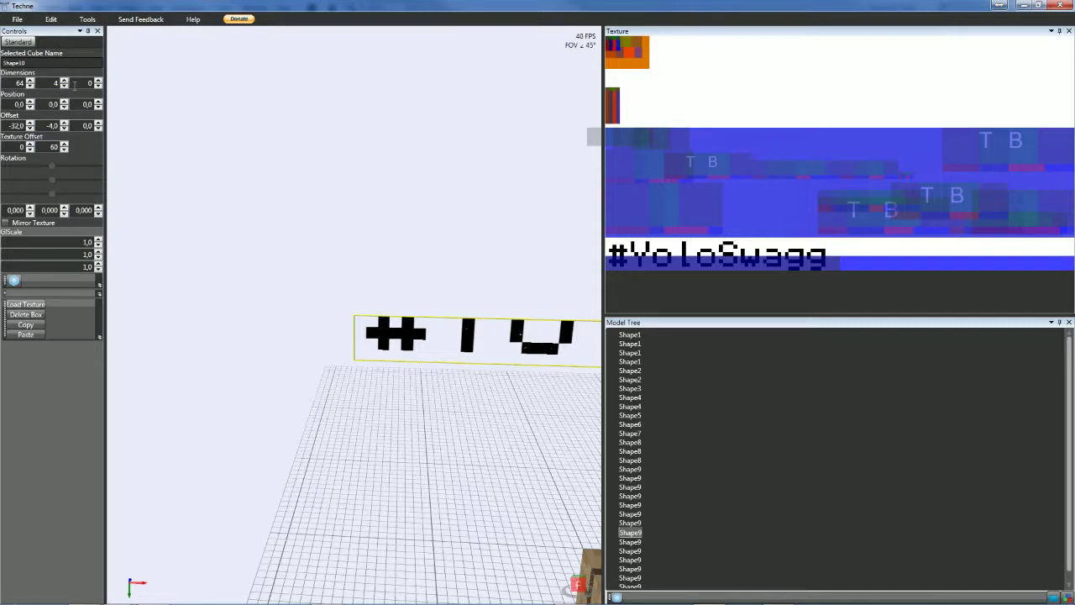
scroll(52, 84, up, 1)
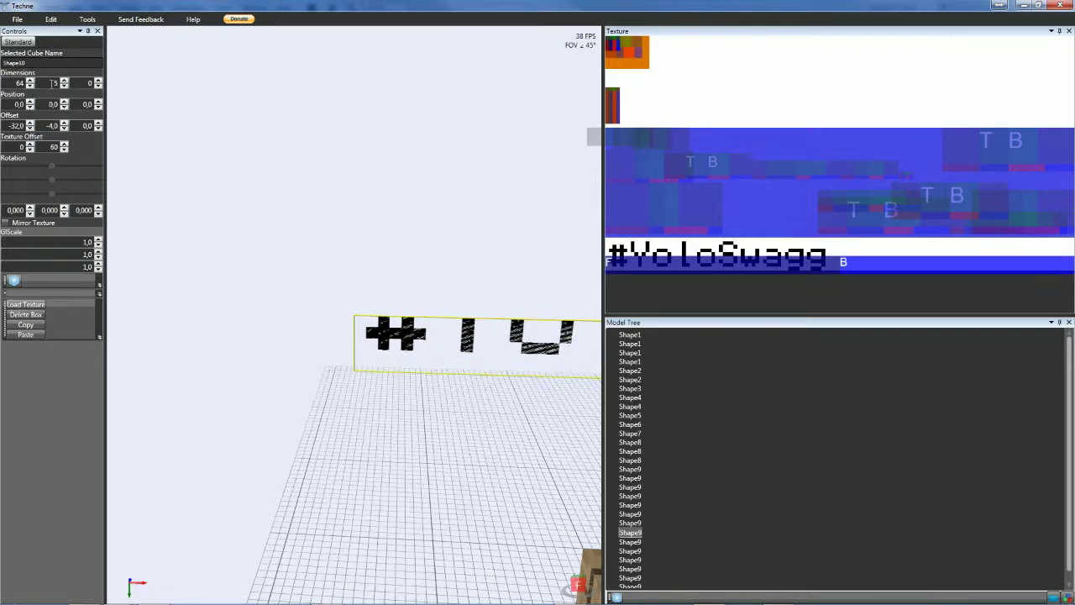
scroll(53, 83, down, 1)
scroll(53, 83, up, 1)
scroll(53, 83, down, 1)
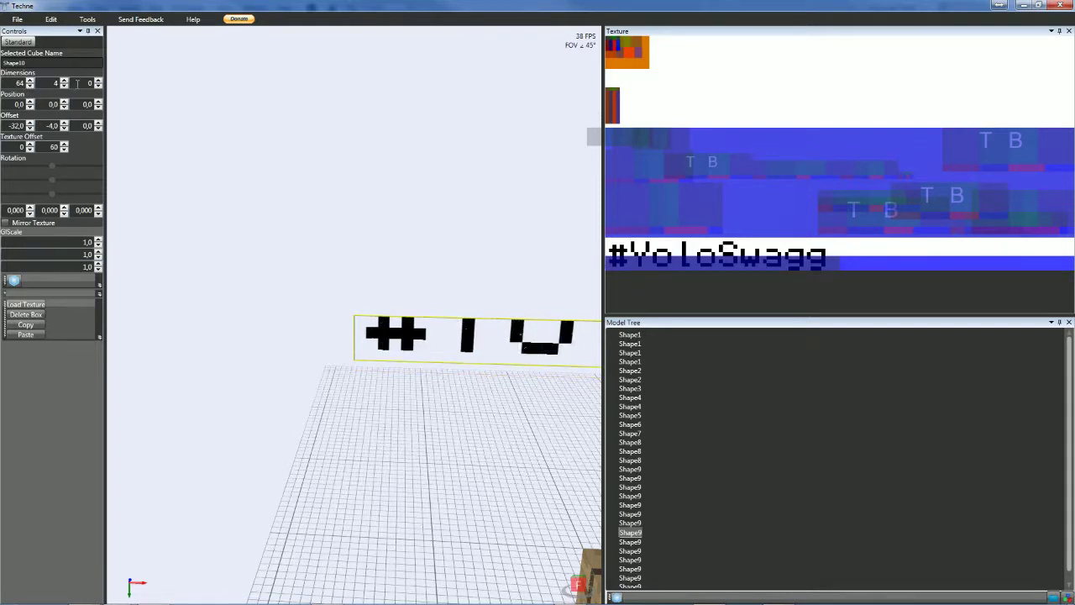
scroll(47, 84, up, 1)
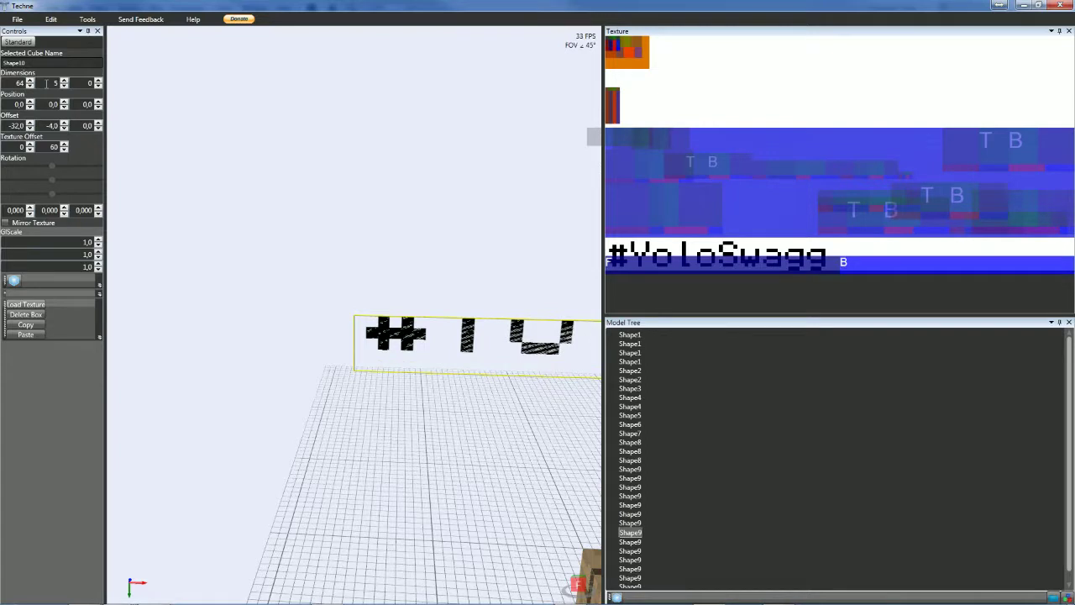
scroll(47, 83, up, 1)
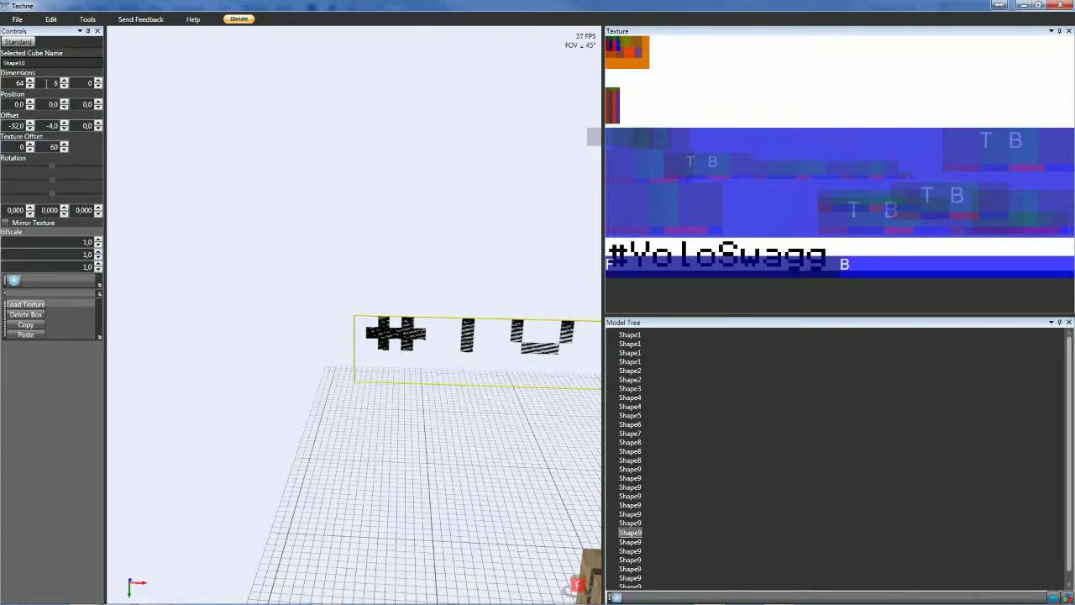
scroll(47, 83, up, 1)
scroll(47, 83, up, 1)
scroll(48, 125, down, 1)
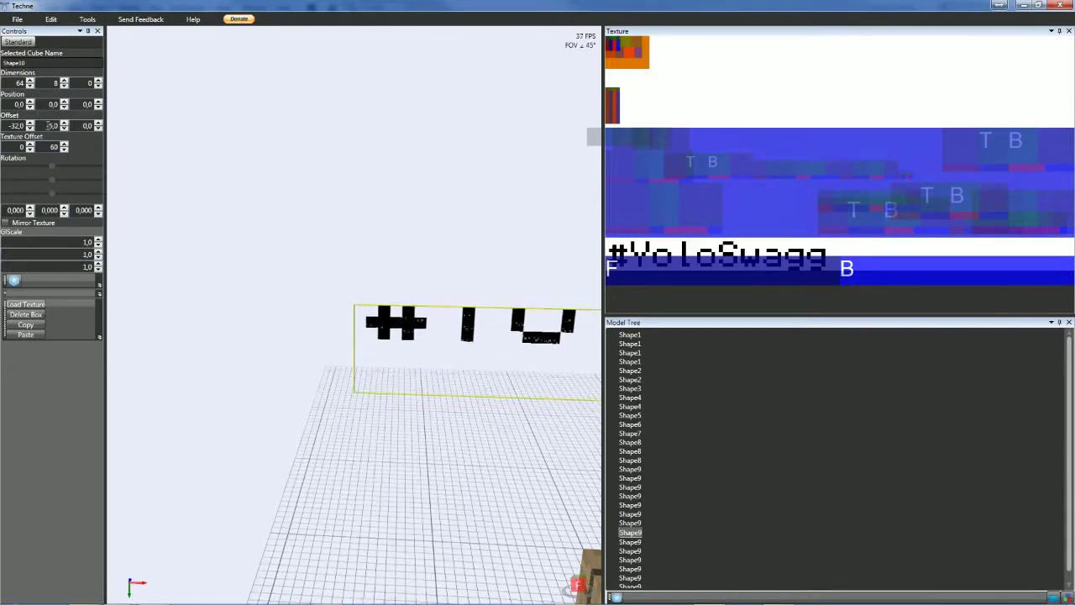
scroll(48, 125, up, 1)
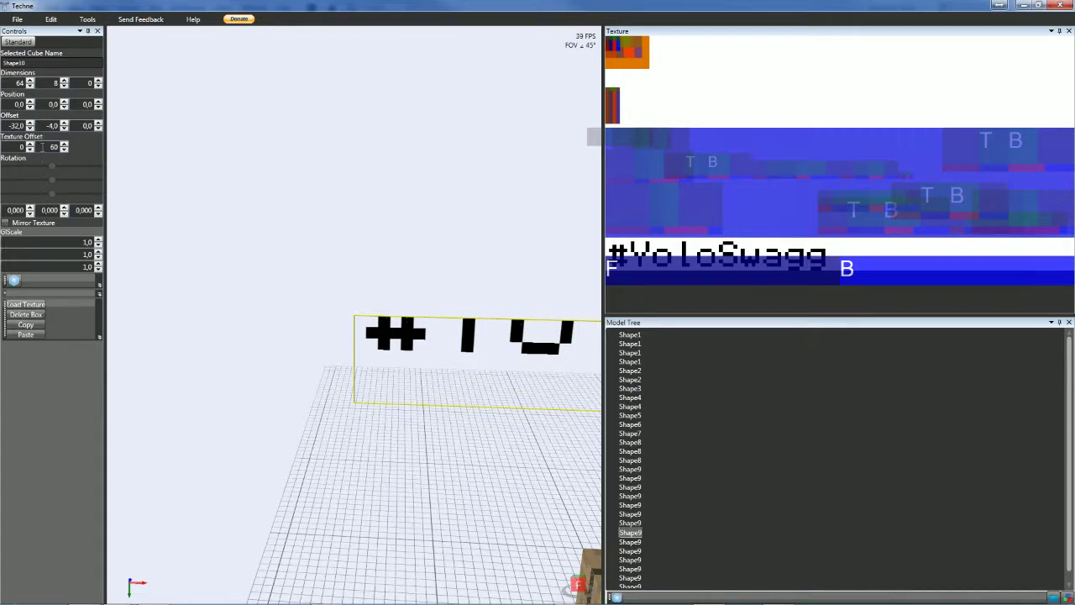
- Set the banner's vertical texture offset to 55 and its height to 9 to fit the full #YoloSwagg text
scroll(42, 147, down, 4)
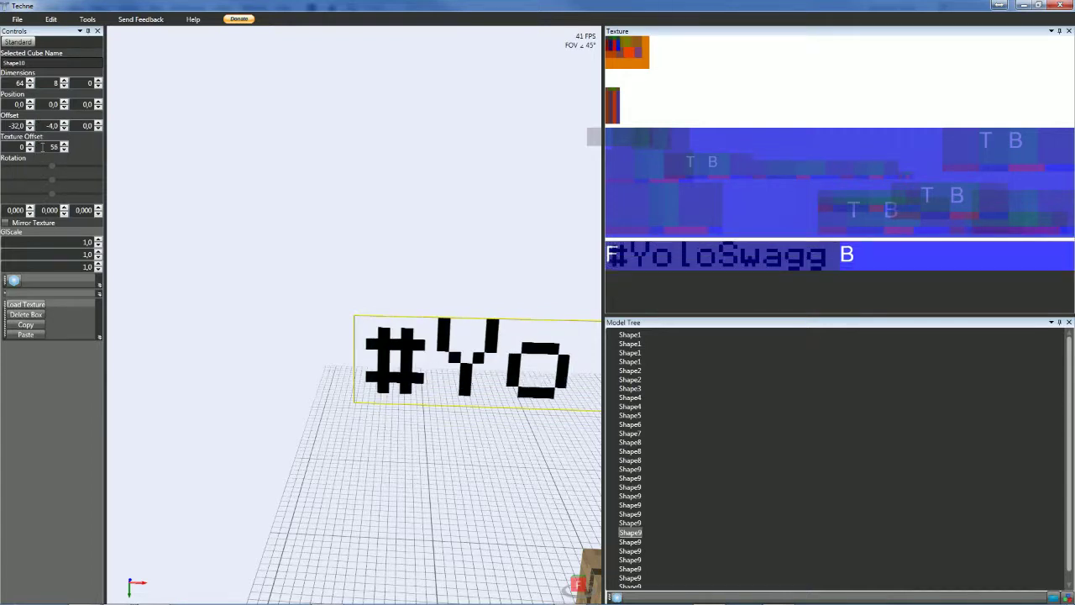
scroll(42, 147, down, 1)
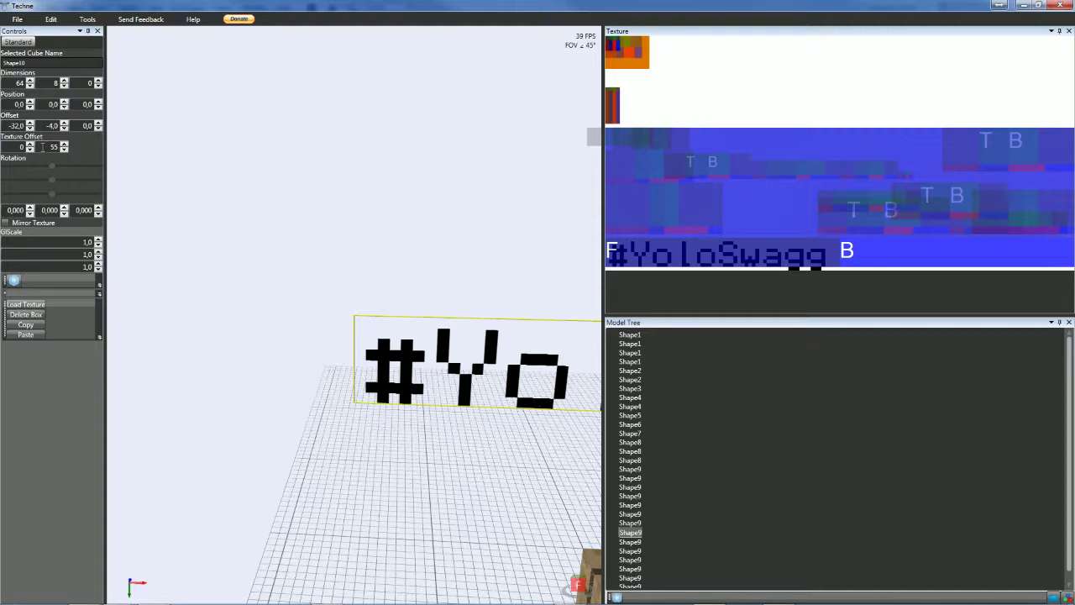
scroll(42, 147, up, 1)
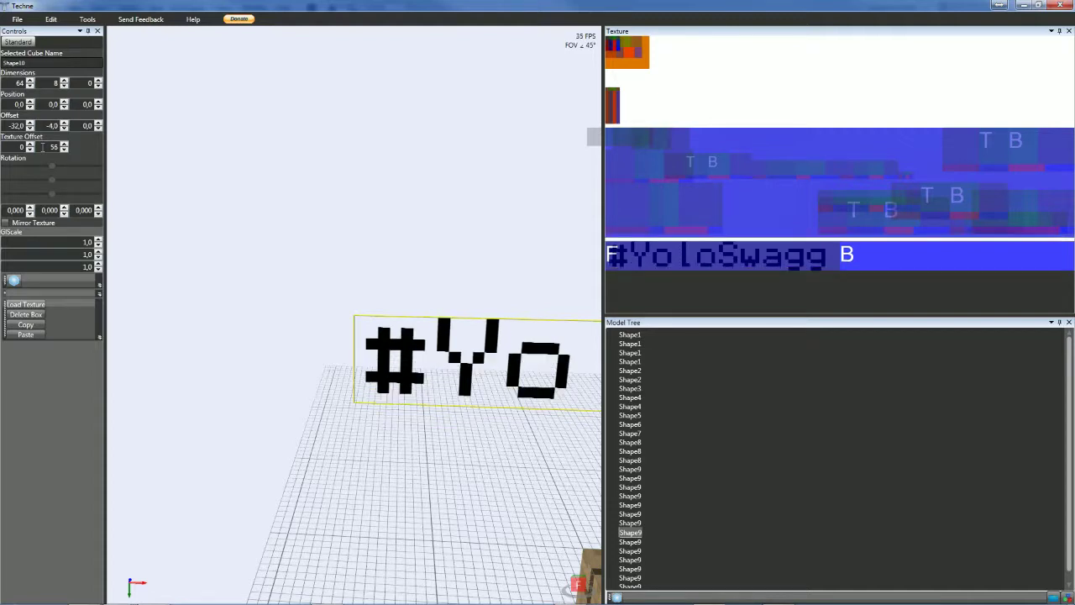
scroll(54, 85, down, 1)
scroll(48, 83, up, 2)
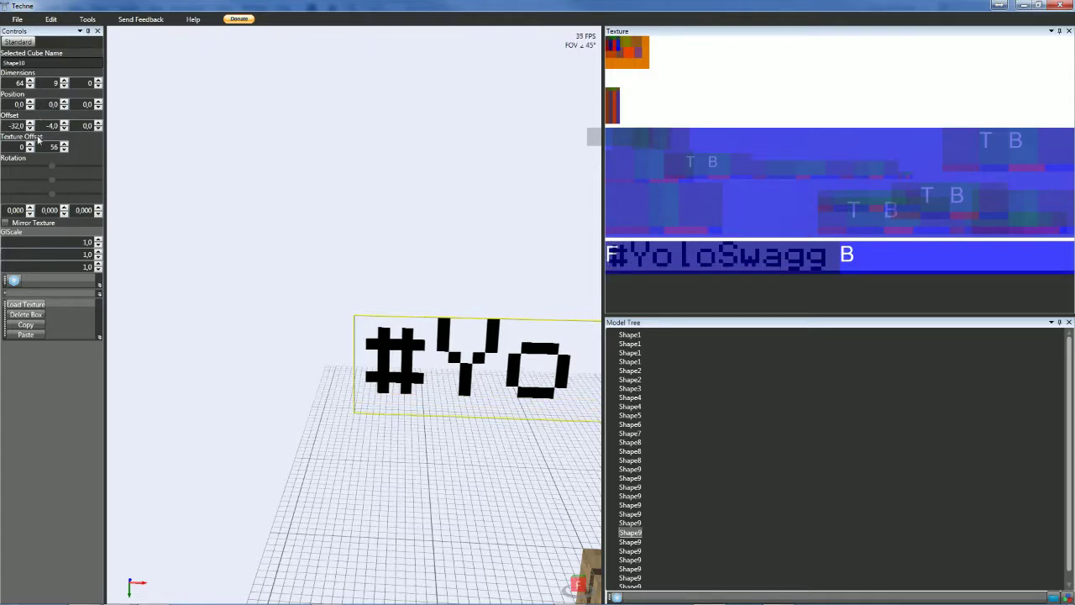
click(233, 380)
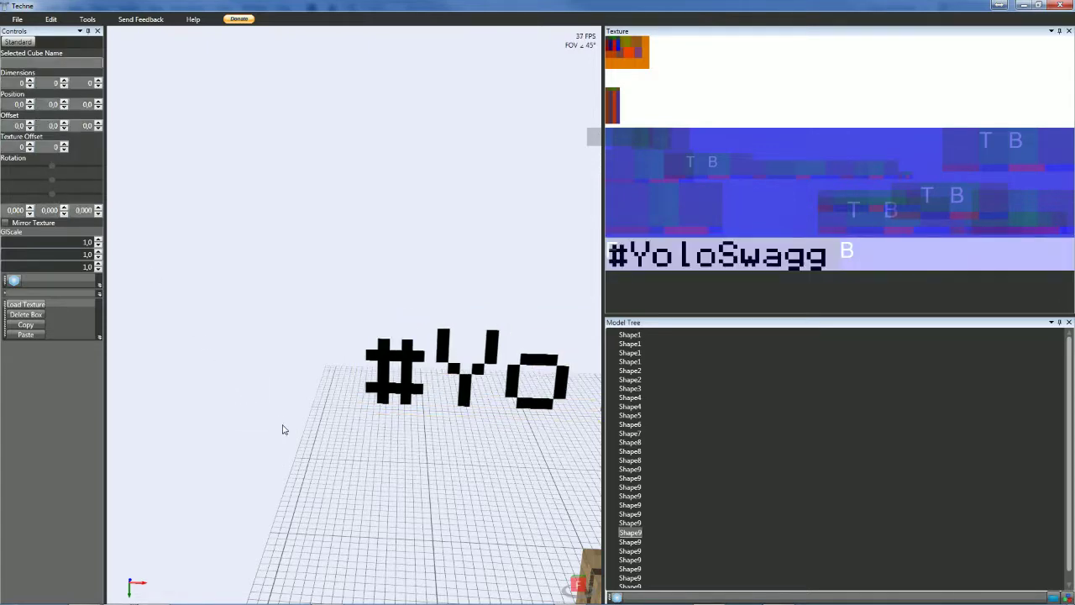
- Enlarge the 3D view and examine the whole #YoloSwagg banner above the hat from the front
drag(602, 286, 966, 294)
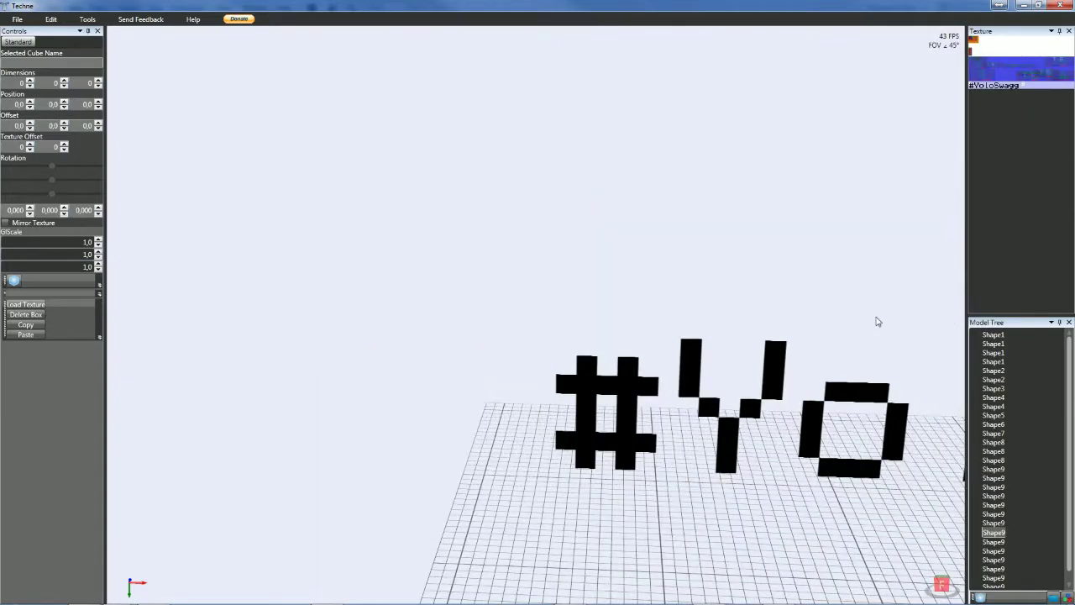
scroll(882, 335, down, 6)
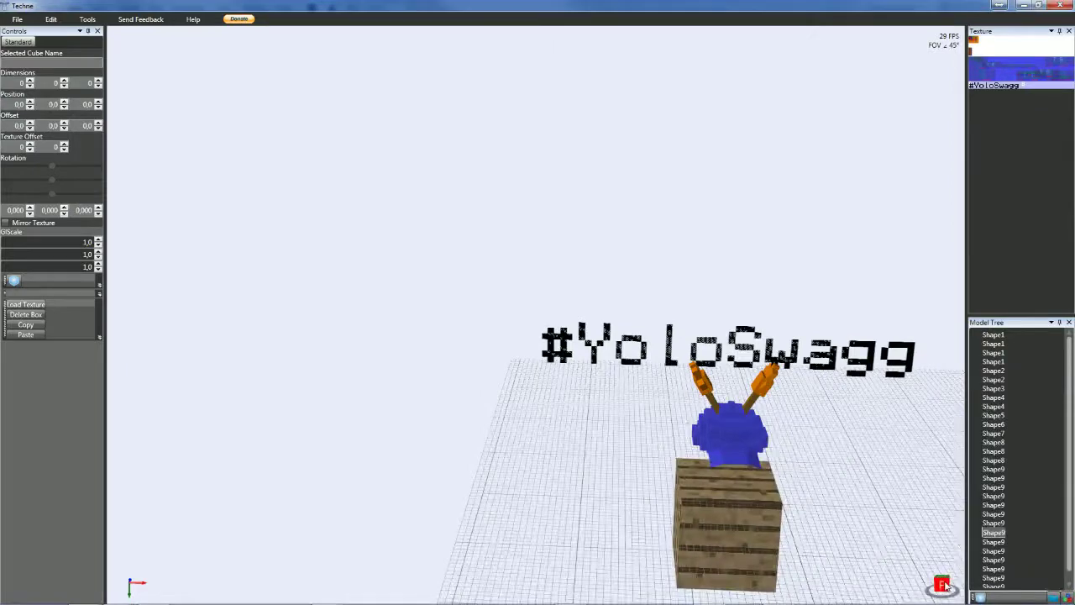
click(945, 585)
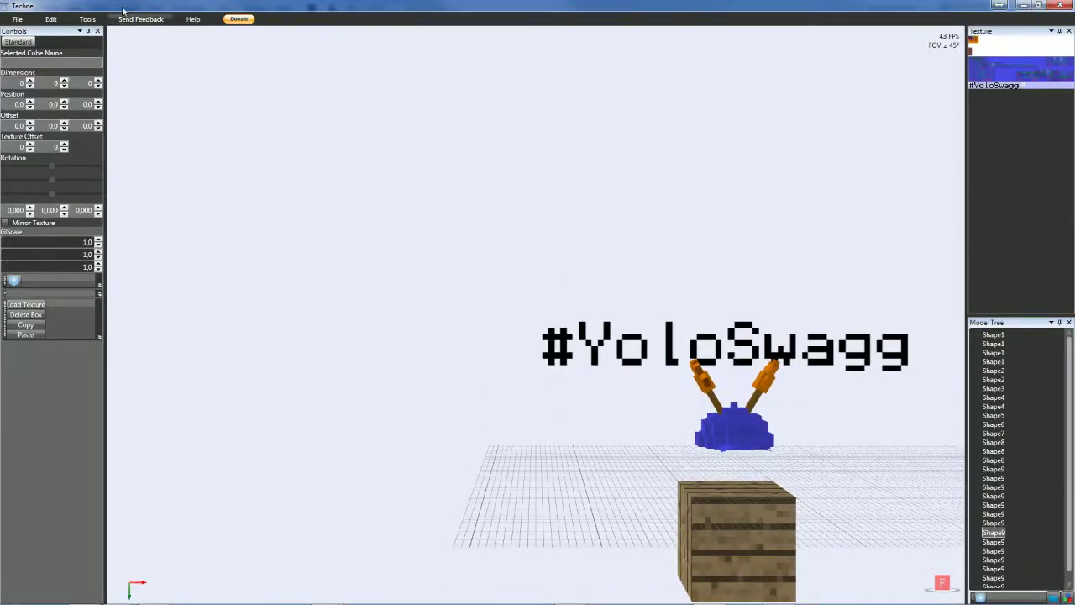
- Switch Showcase mode on to examine the banner and hat without the grid and block, and switch it off again
click(87, 19)
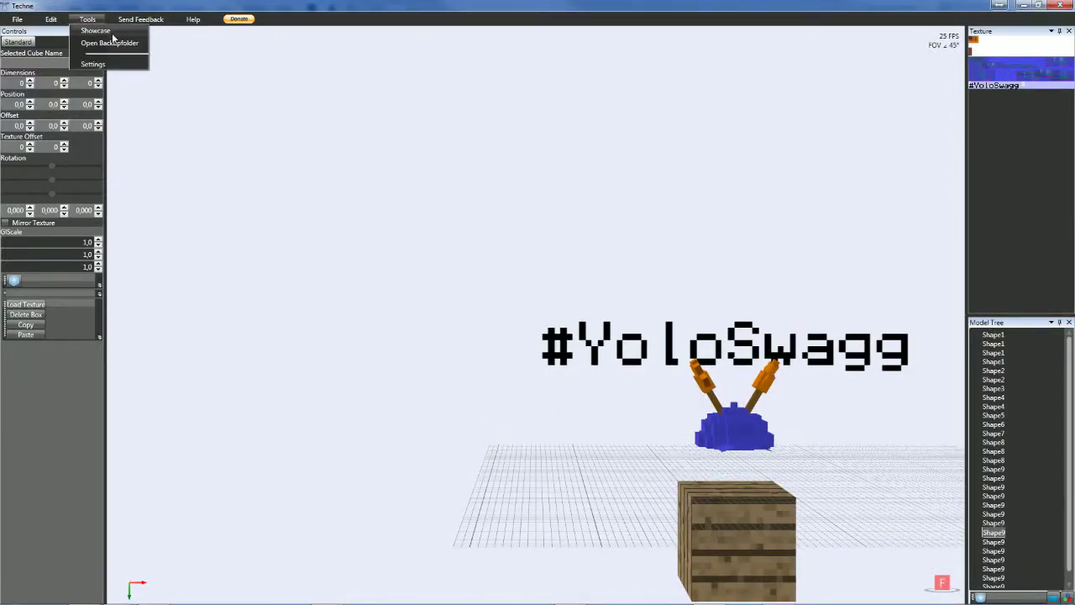
click(110, 32)
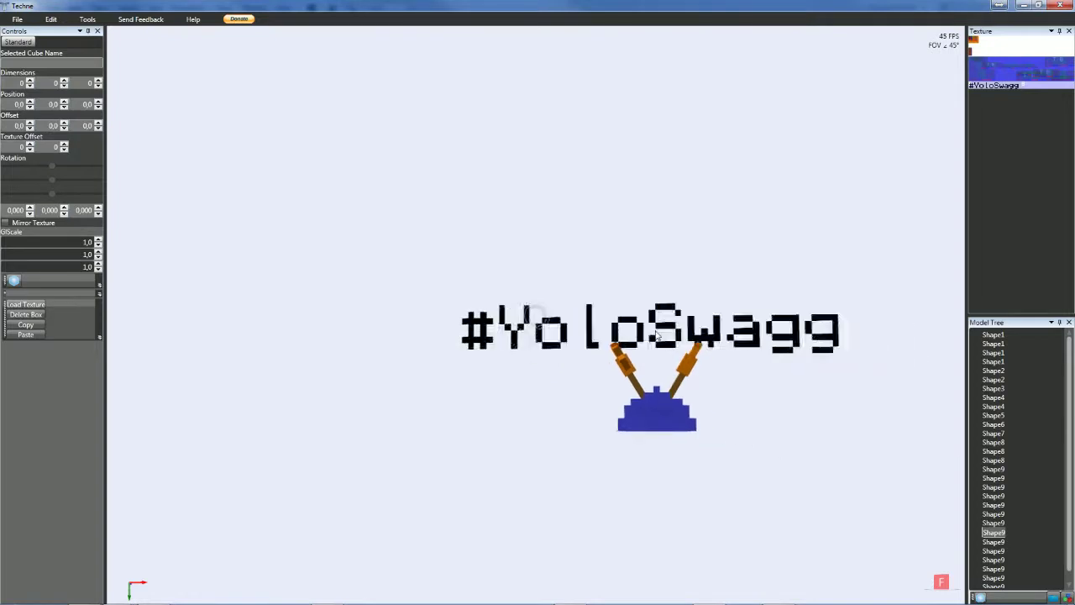
click(87, 18)
click(99, 32)
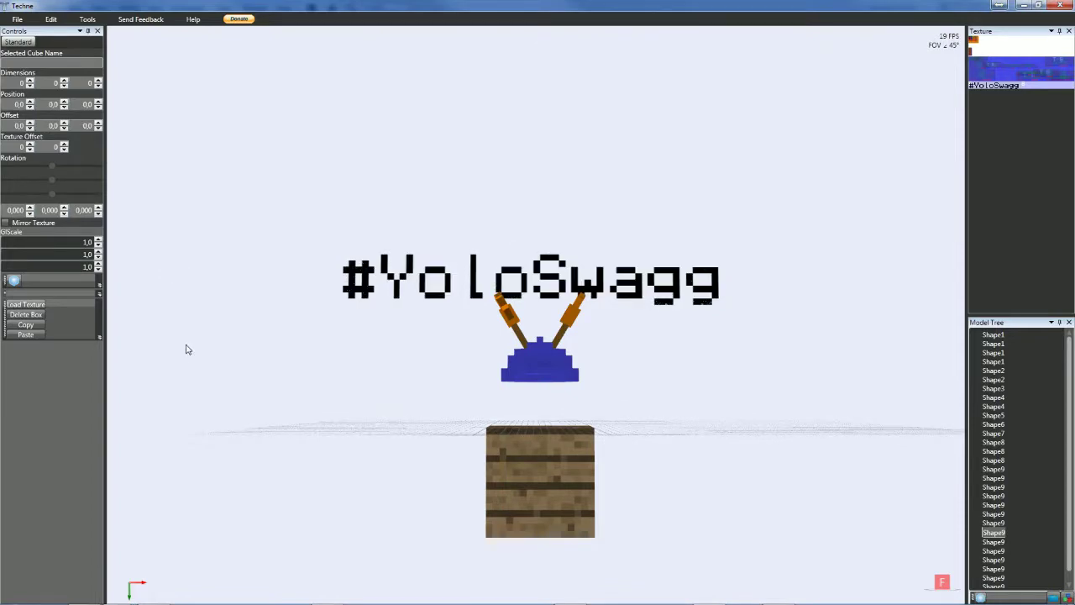
- Select the #YoloSwagg banner and set its vertical offset to -7 to raise it above the hands
mouse_move(546, 315)
right_down()
mouse_move(548, 359)
mouse_move(546, 332)
right_up()
double_click(548, 294)
scroll(549, 310, down, 6)
scroll(550, 309, down, 3)
right_drag(678, 403, 700, 417)
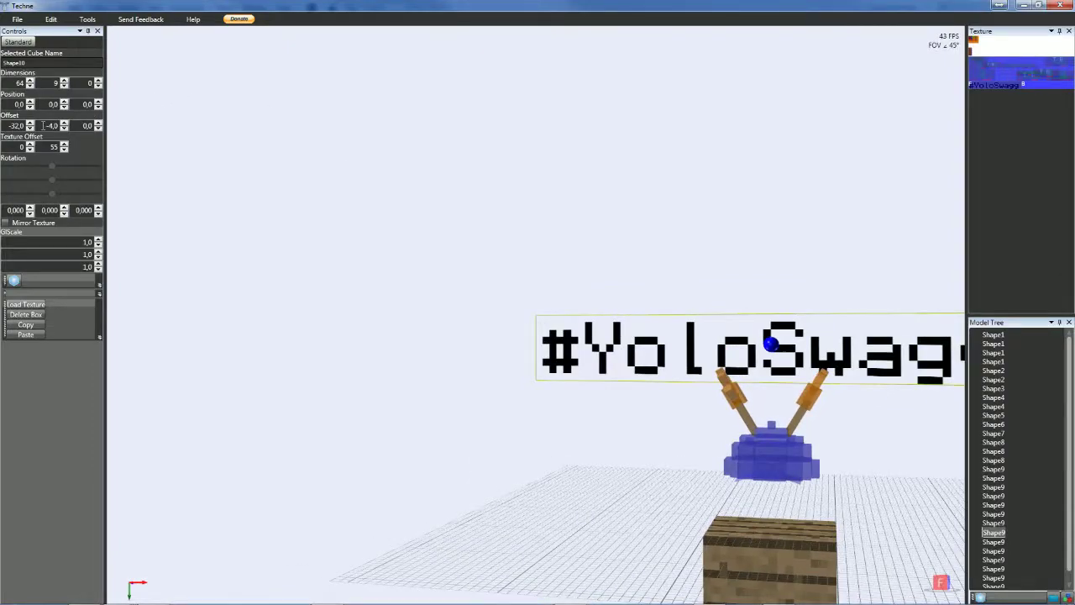
scroll(43, 125, down, 3)
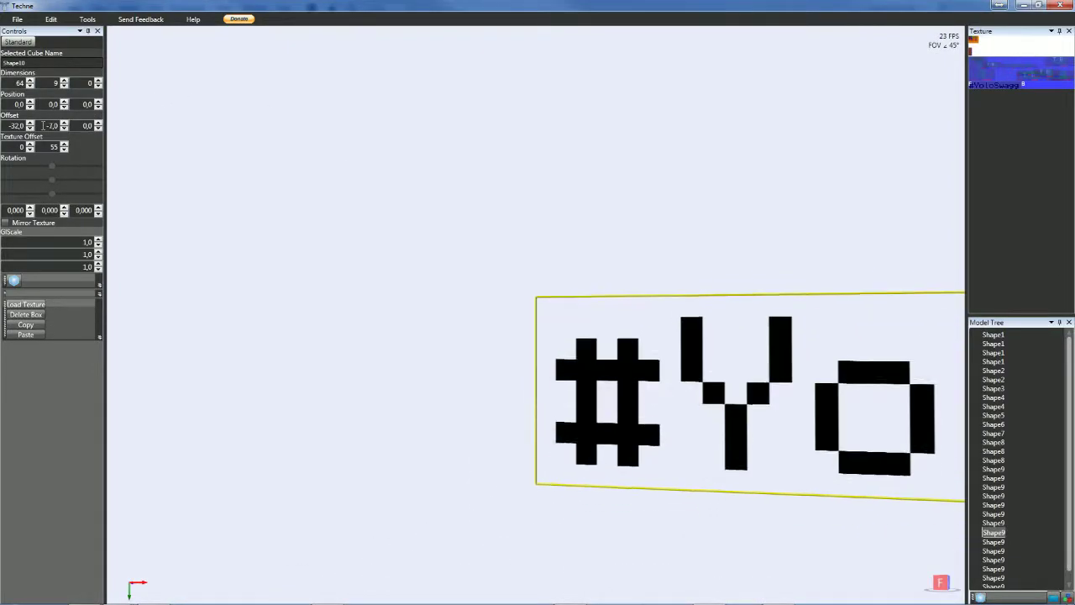
- Turn on Showcase mode and examine the raised banner and the hat from behind, the side and the front
right_drag(400, 339, 429, 350)
middle_drag(756, 386, 187, 154)
click(50, 21)
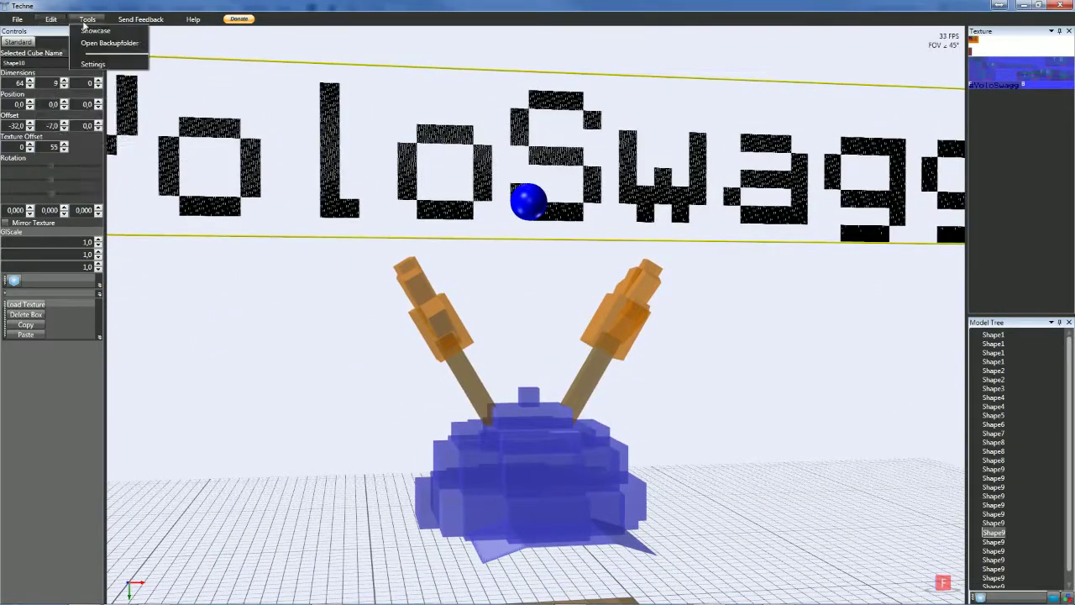
click(89, 32)
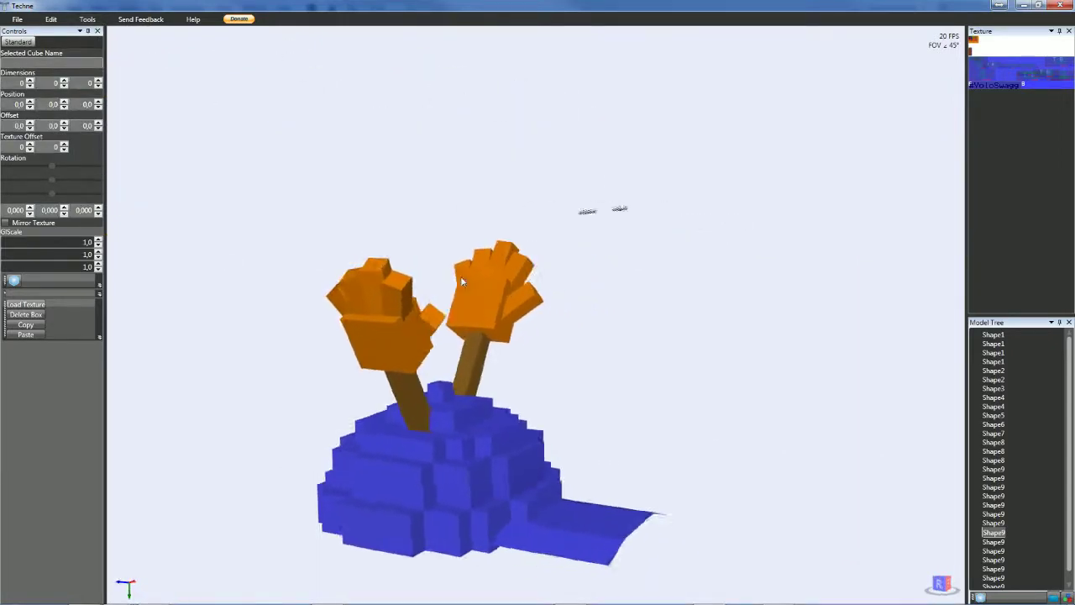
scroll(460, 276, down, 5)
right_drag(456, 317, 420, 404)
key(Left)
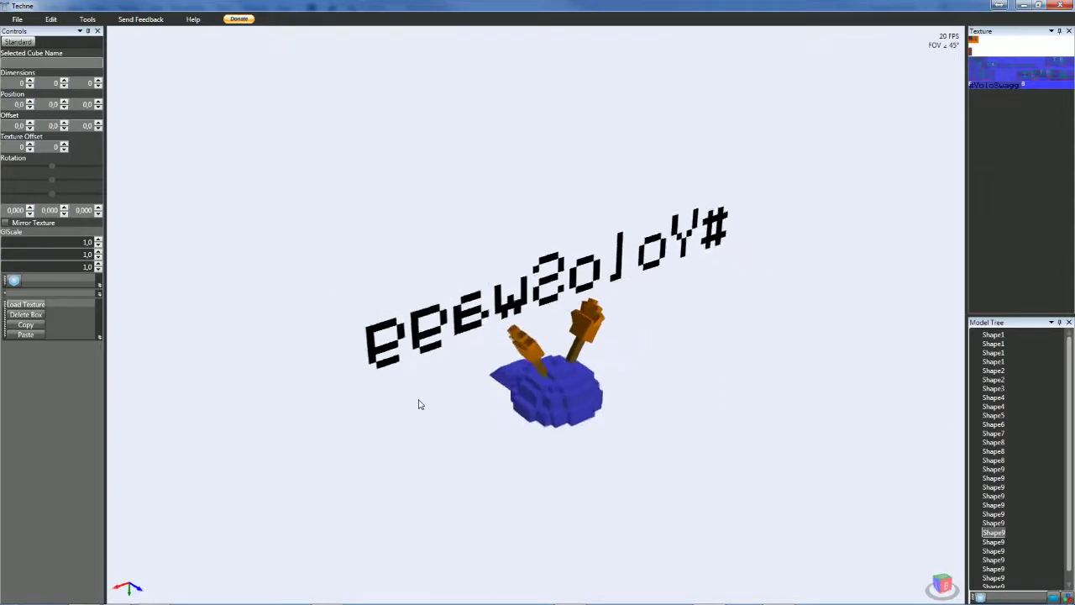
right_drag(458, 405, 498, 364)
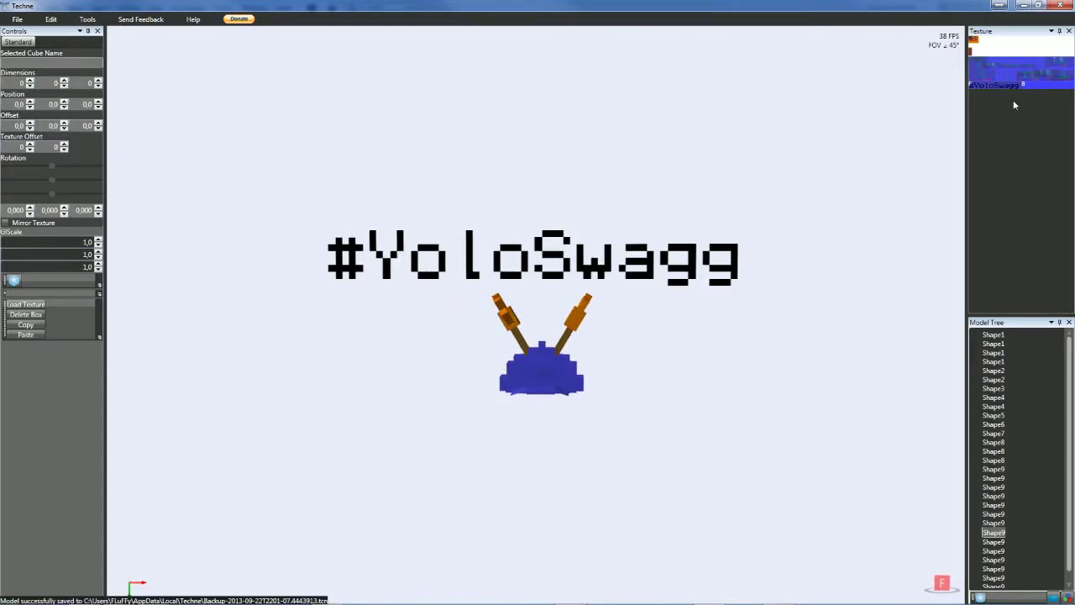
- Enlarge the texture preview and reduce the #YoloSwagg banner's width to 61
drag(964, 159, 819, 183)
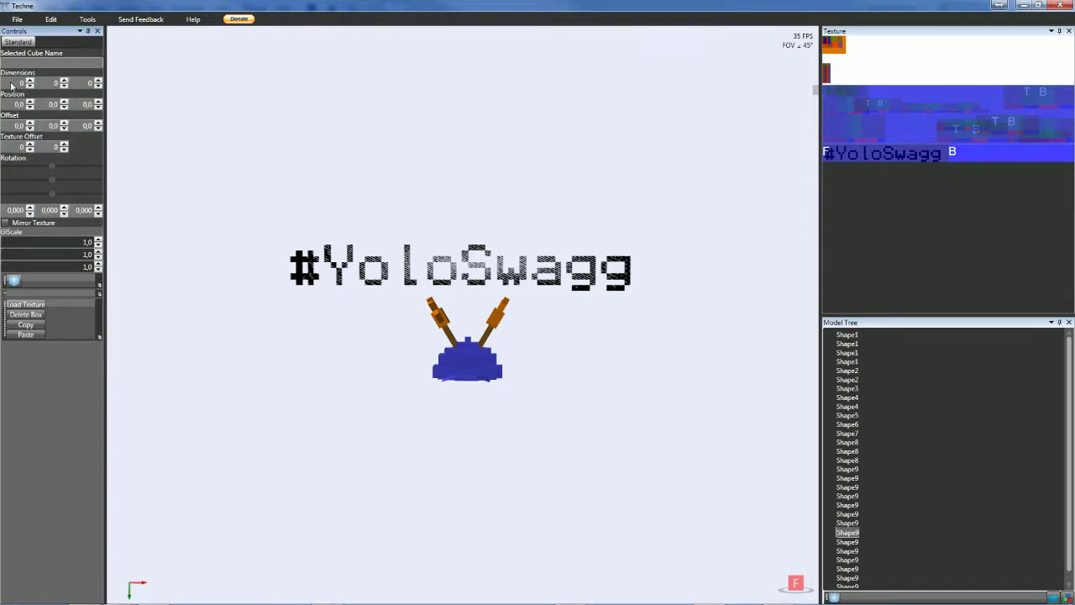
click(366, 281)
scroll(353, 302, up, 5)
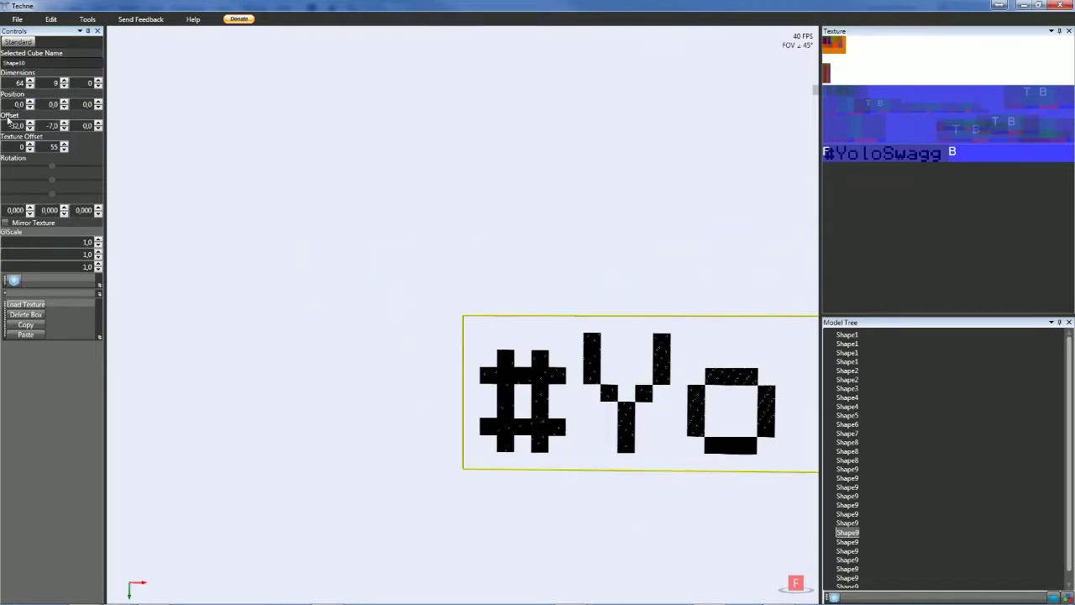
scroll(11, 84, down, 1)
scroll(11, 83, down, 2)
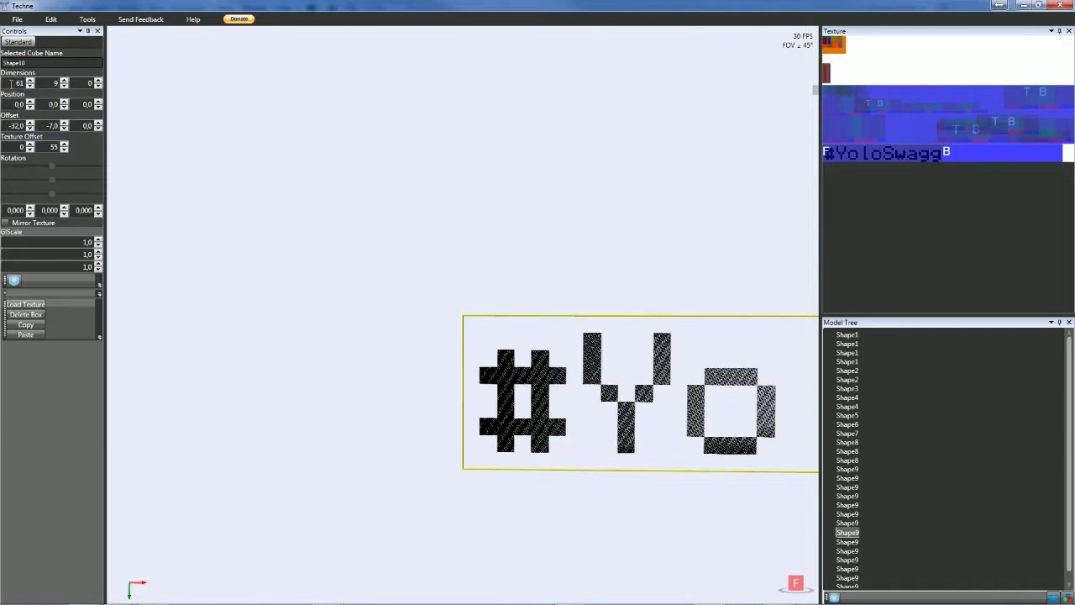
click(234, 428)
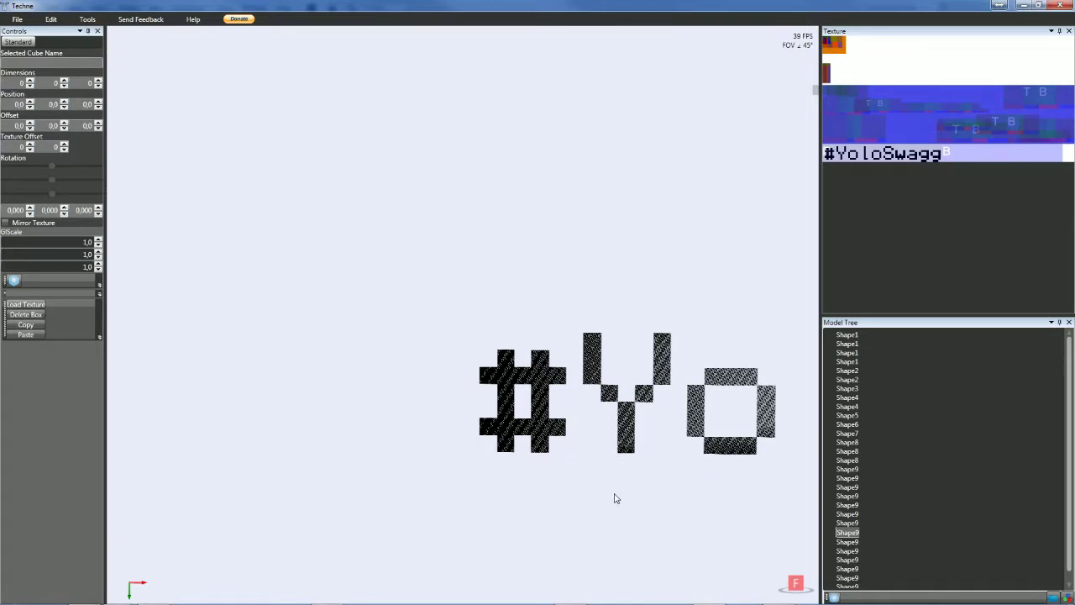
scroll(682, 500, down, 6)
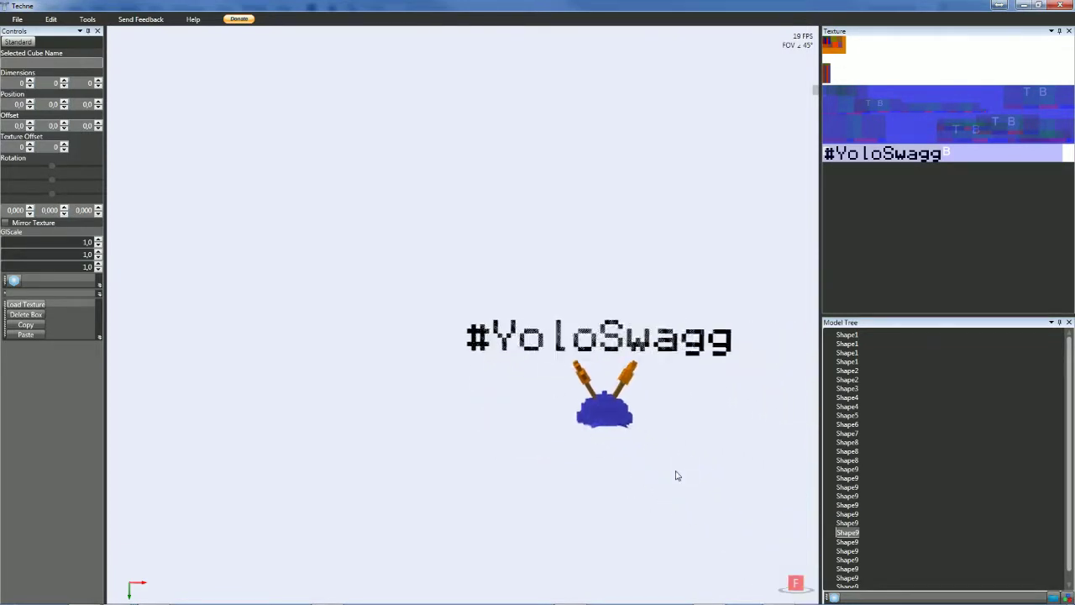
right_drag(662, 464, 670, 460)
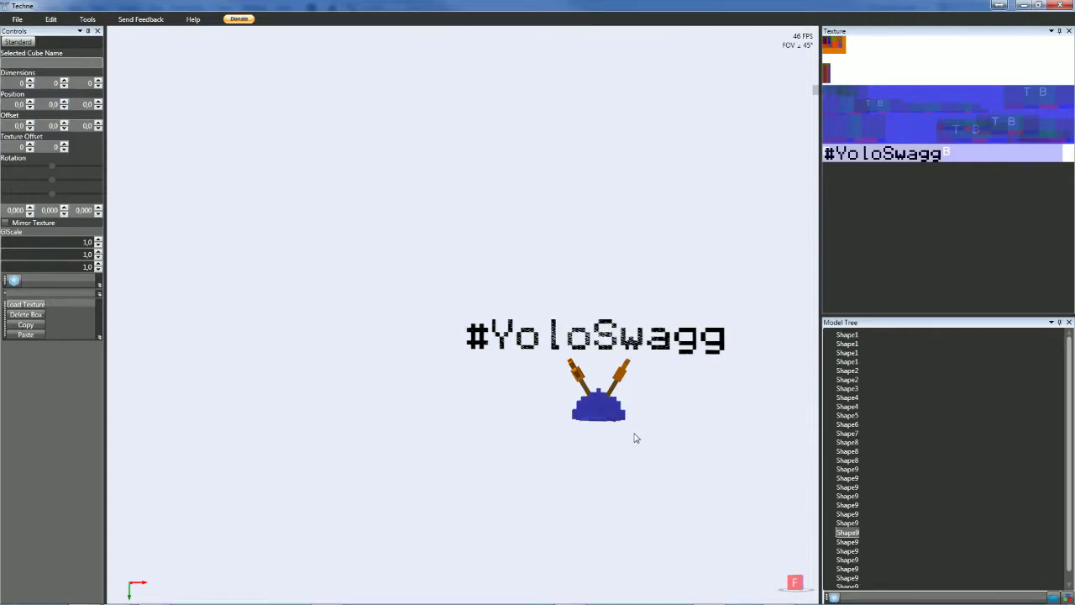
- Reselect the #YoloSwagg banner and set its width to 60
click(638, 346)
scroll(639, 346, up, 6)
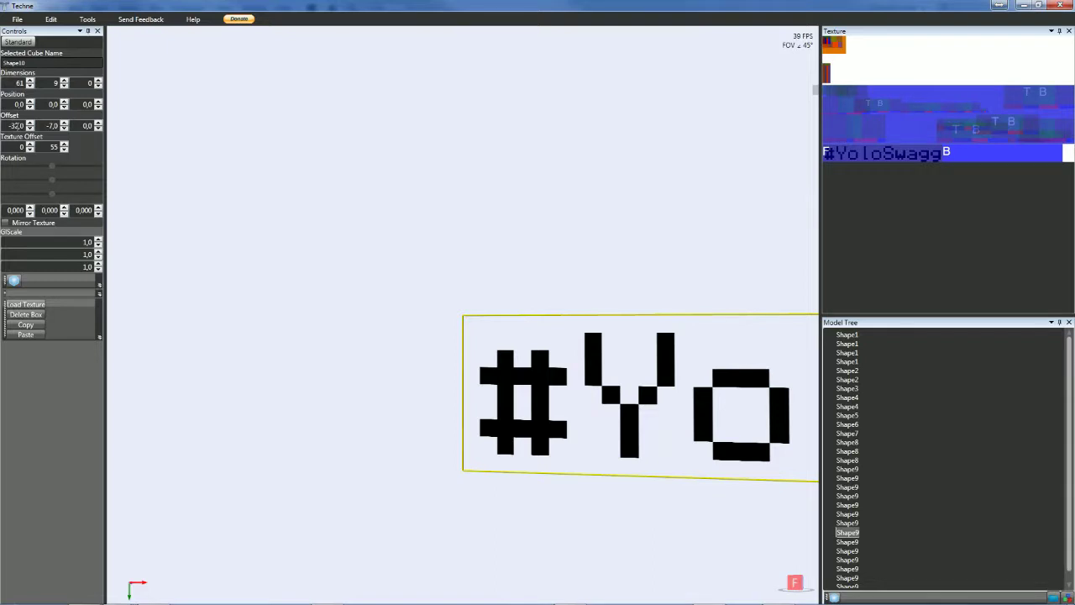
scroll(11, 82, up, 1)
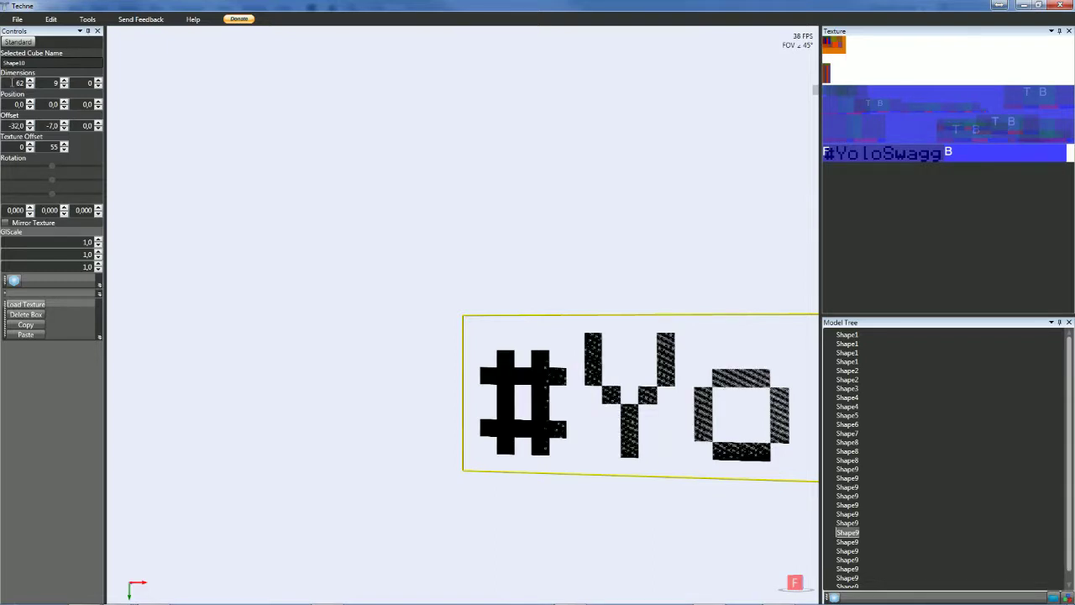
key(Down)
key(Down)
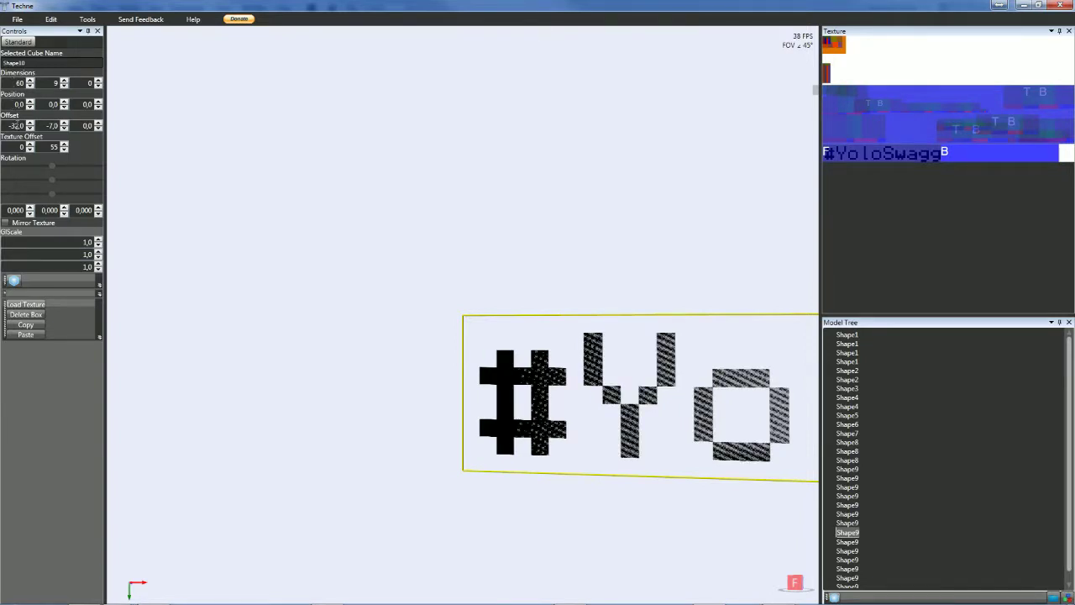
- Set the banner's horizontal offset to -31 to centre the lettering over the hat
click(16, 124)
scroll(15, 124, down, 1)
scroll(16, 125, up, 1)
scroll(16, 124, down, 1)
key(Up)
key(Up)
key(Up)
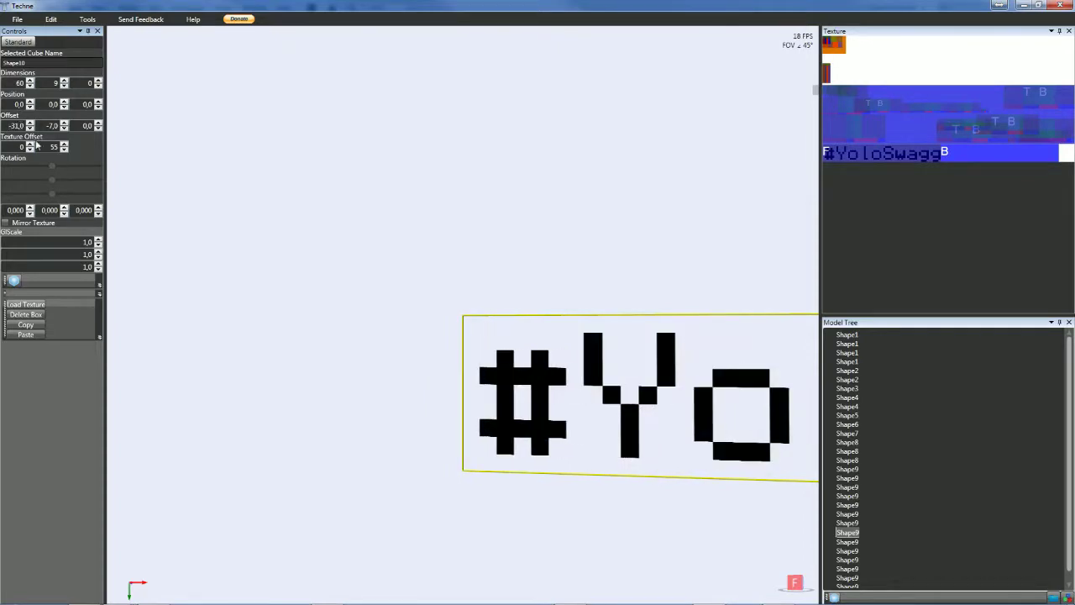
- Examine the banner's centring above the hat from several angles and bring the Clapping_hat.png reference picture beside the model
click(182, 256)
right_drag(183, 296, 210, 296)
scroll(210, 297, down, 3)
scroll(210, 300, down, 3)
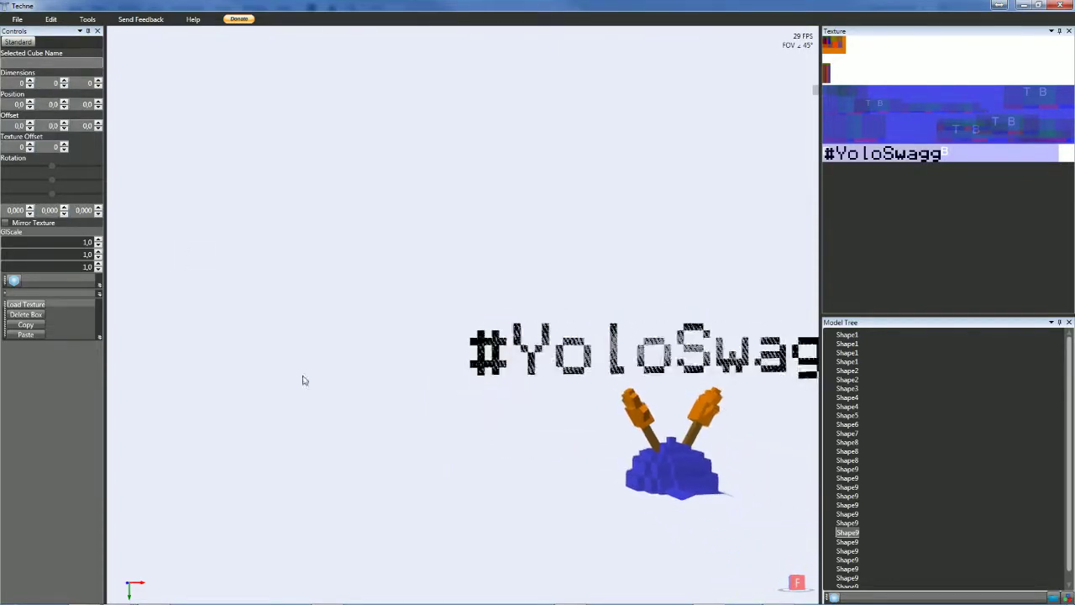
middle_drag(650, 470, 434, 442)
right_drag(537, 454, 527, 457)
drag(527, 456, 529, 449)
scroll(534, 479, down, 3)
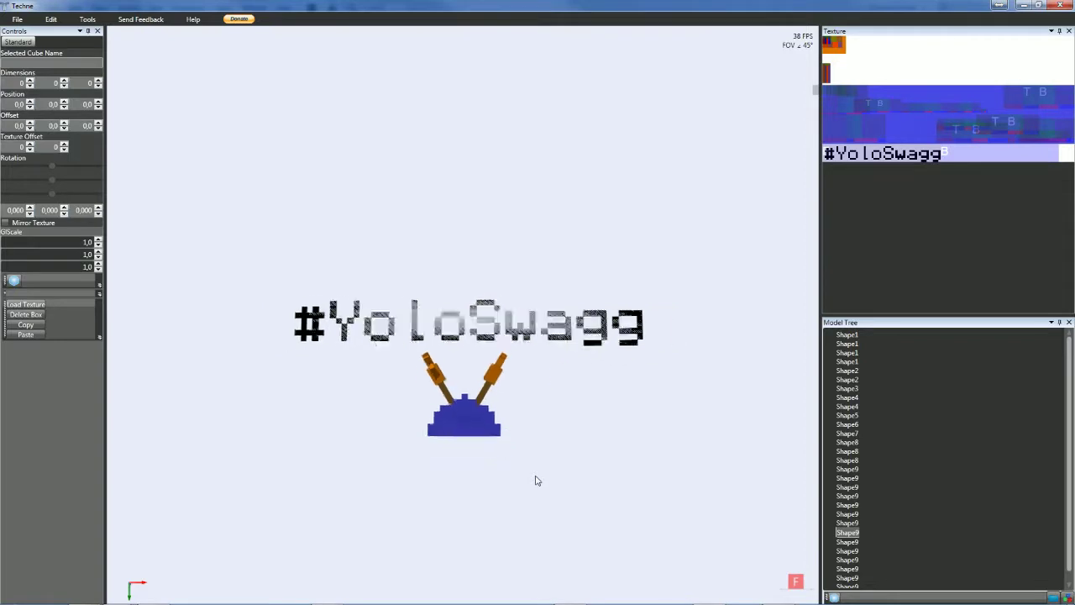
mouse_move(506, 432)
mouse_down()
mouse_move(516, 452)
mouse_move(540, 442)
mouse_move(528, 453)
mouse_move(514, 433)
mouse_up()
scroll(513, 428, up, 2)
right_drag(526, 433, 511, 437)
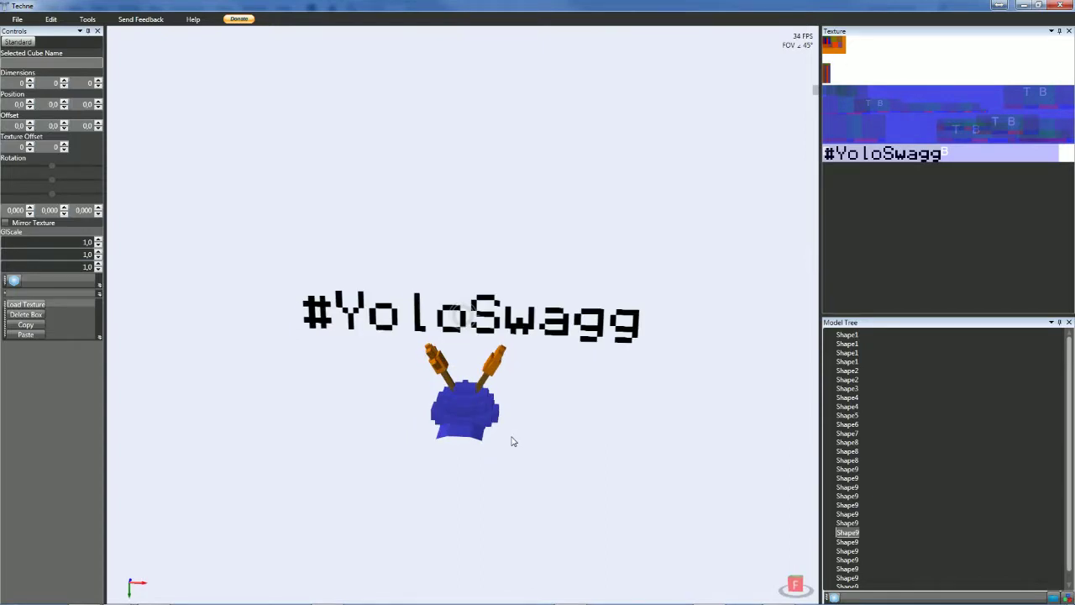
drag(513, 441, 516, 437)
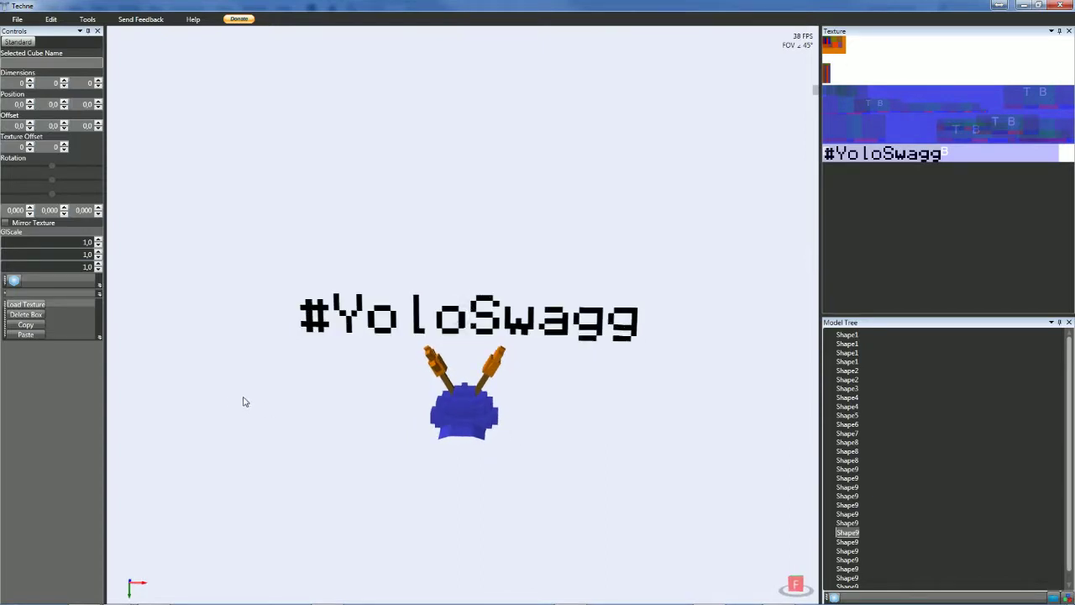
drag(350, 424, 378, 424)
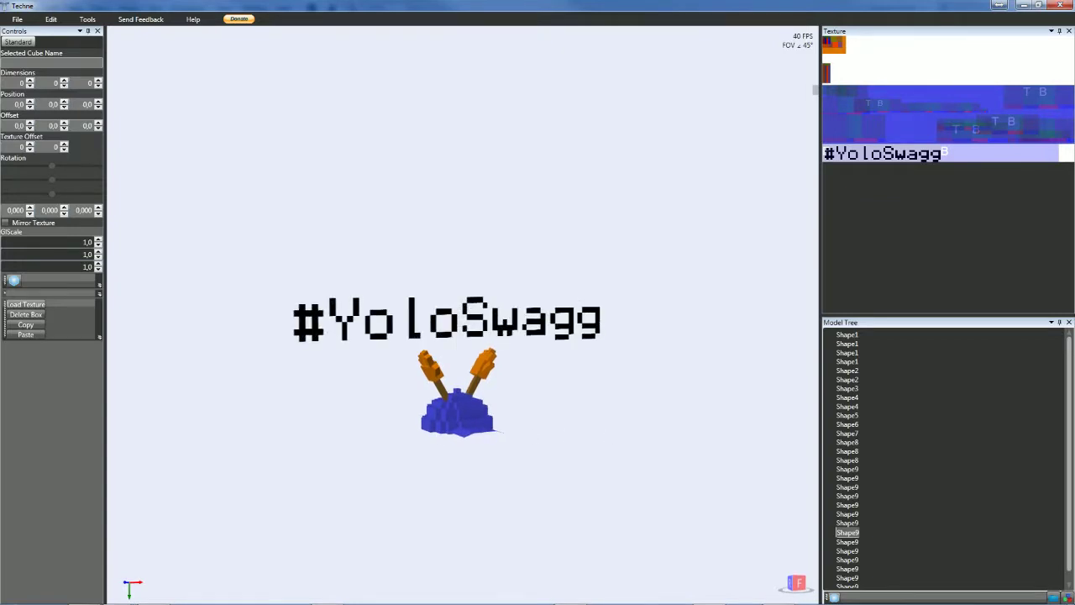
drag(1074, 155, 865, 130)
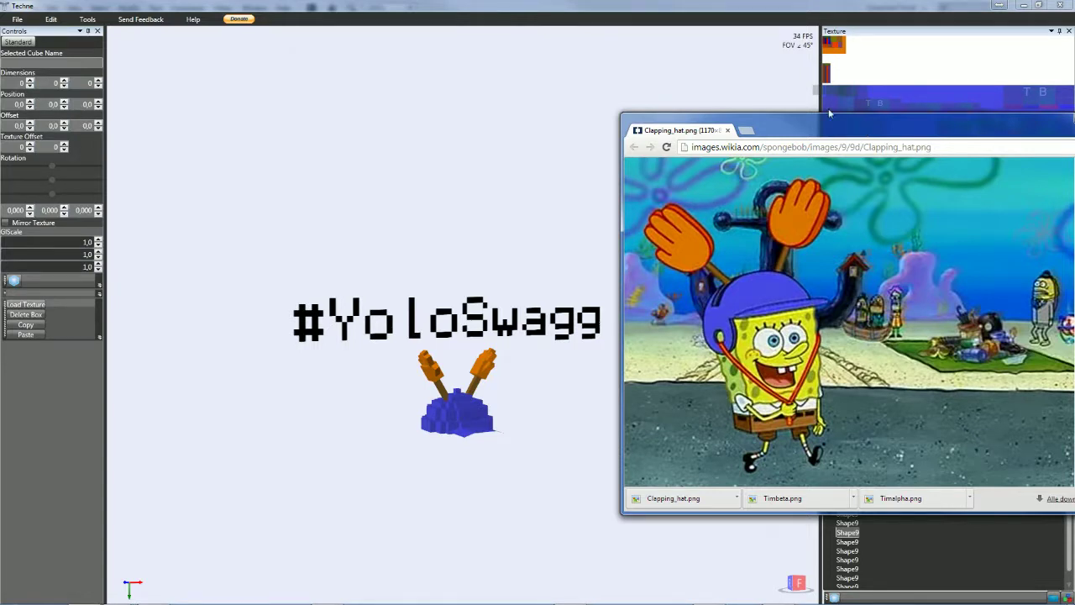
- Save the model as a Techne Model named Yolo Swag Hat in the HAT Models folder, removing the .png extension
click(17, 19)
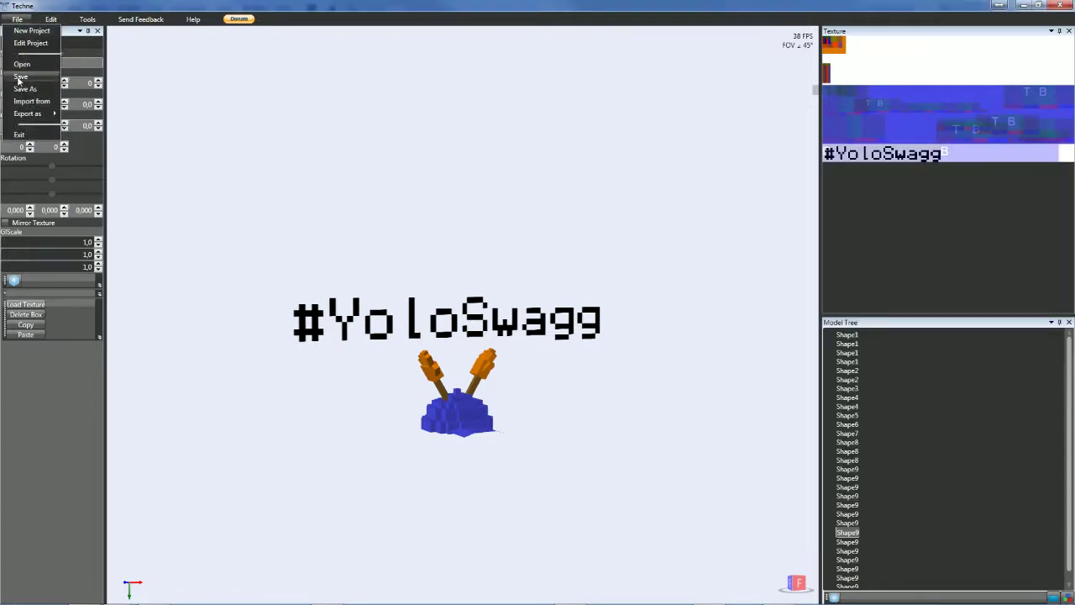
click(19, 77)
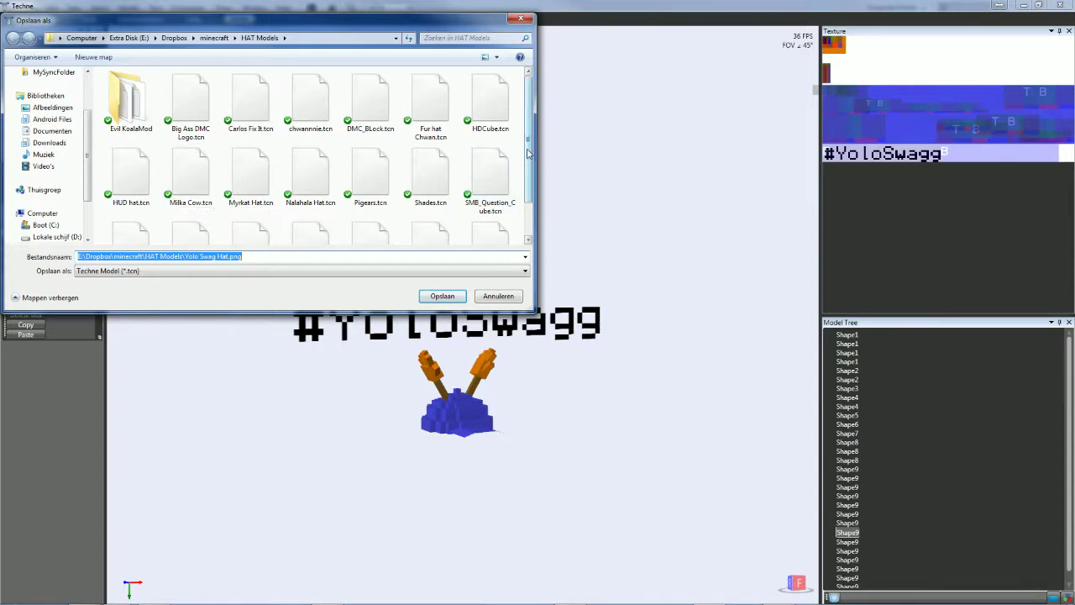
scroll(520, 214, down, 2)
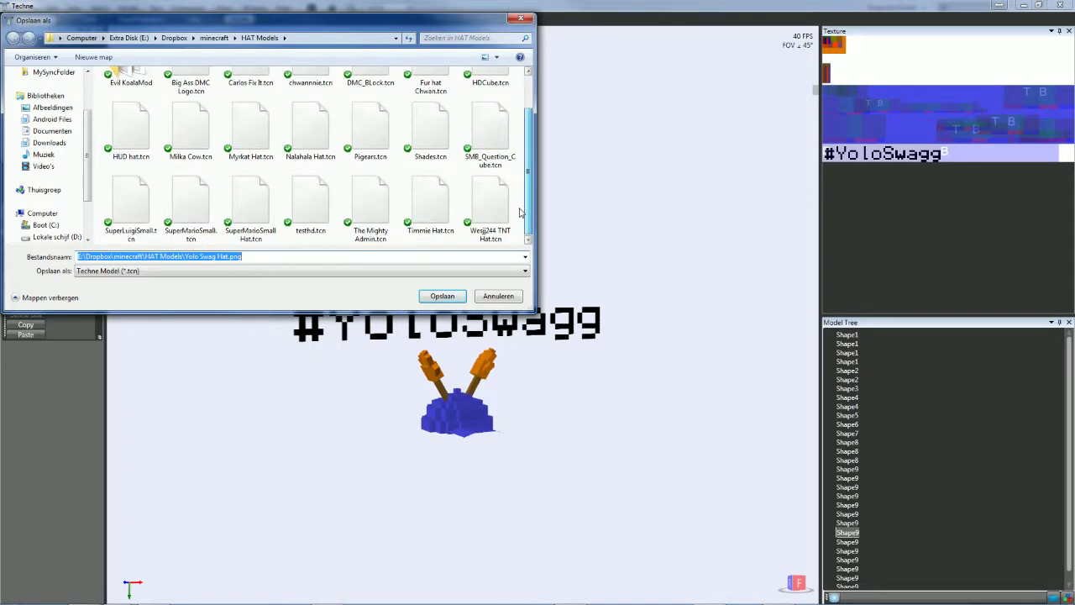
click(258, 256)
key(BackSpace)
key(BackSpace)
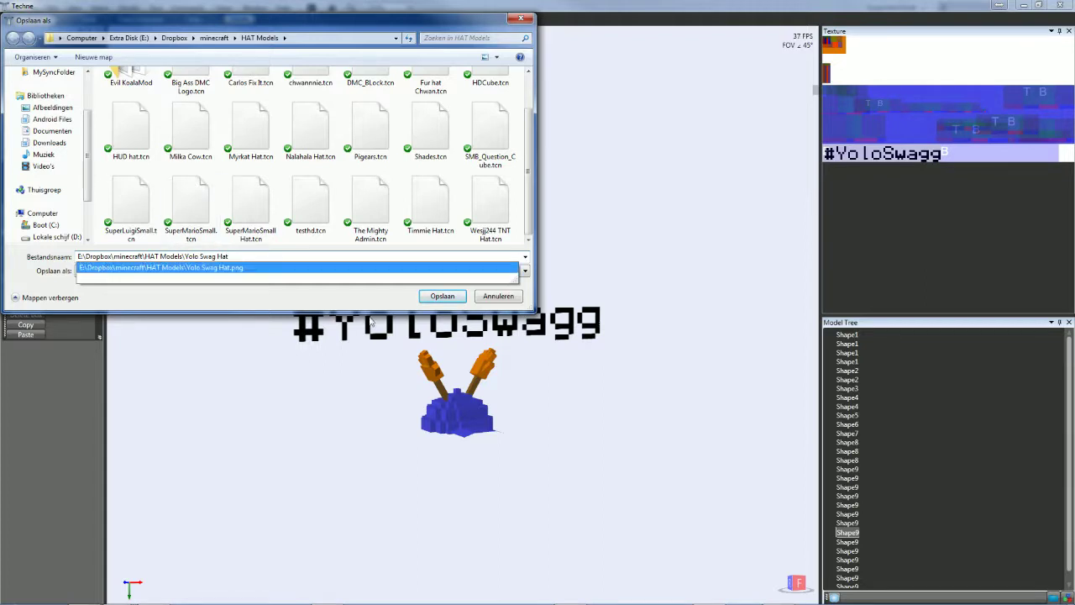
click(443, 297)
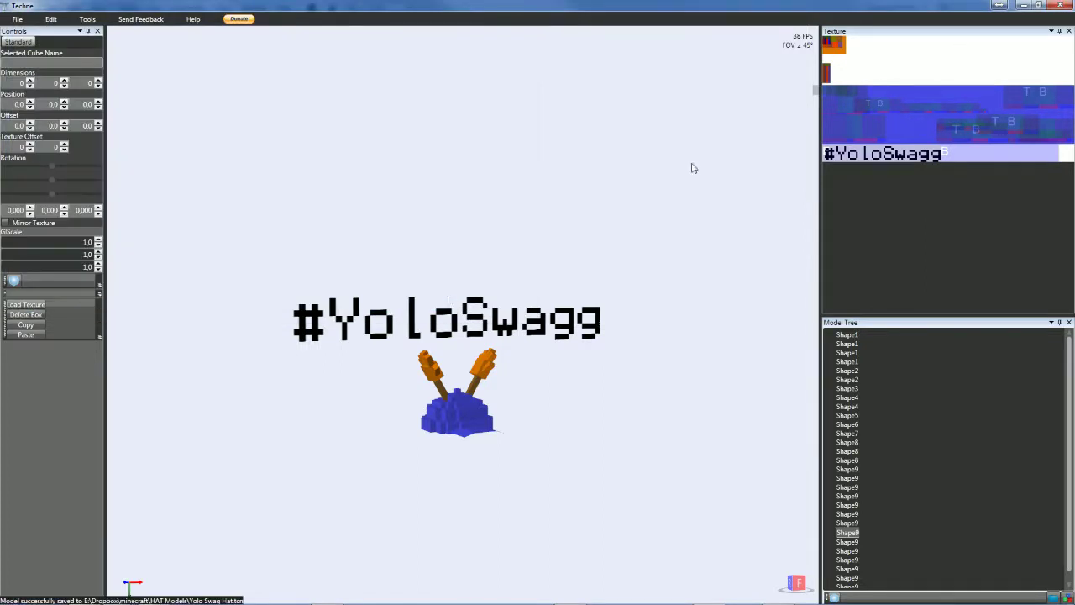
- Minimize Techne, Fireworks and the Clapping_hat.png browser window, and open a file explorer window showing the computer's drives
click(1026, 5)
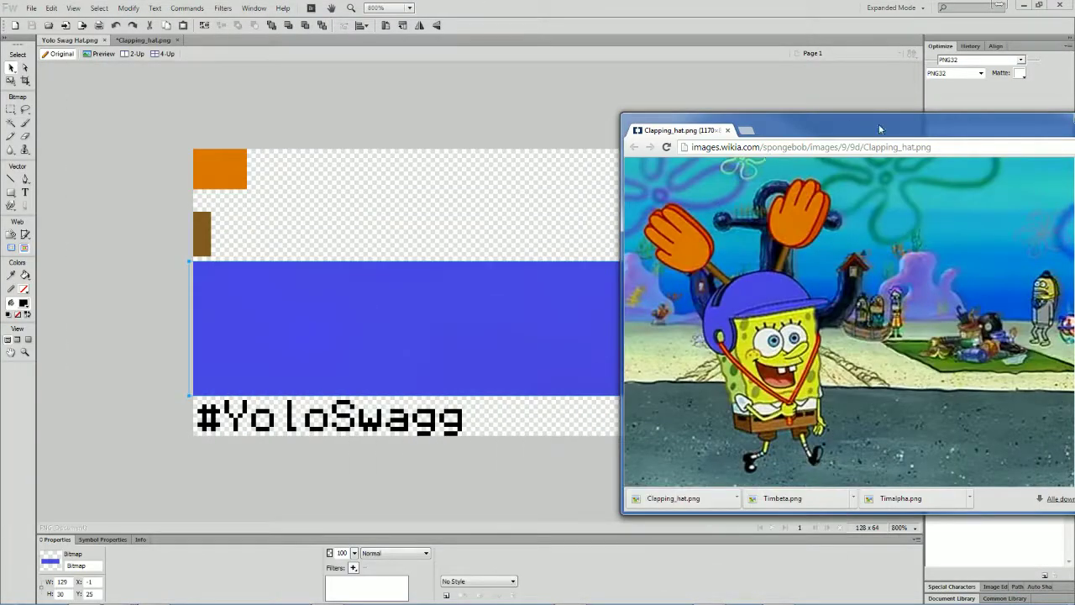
click(1024, 5)
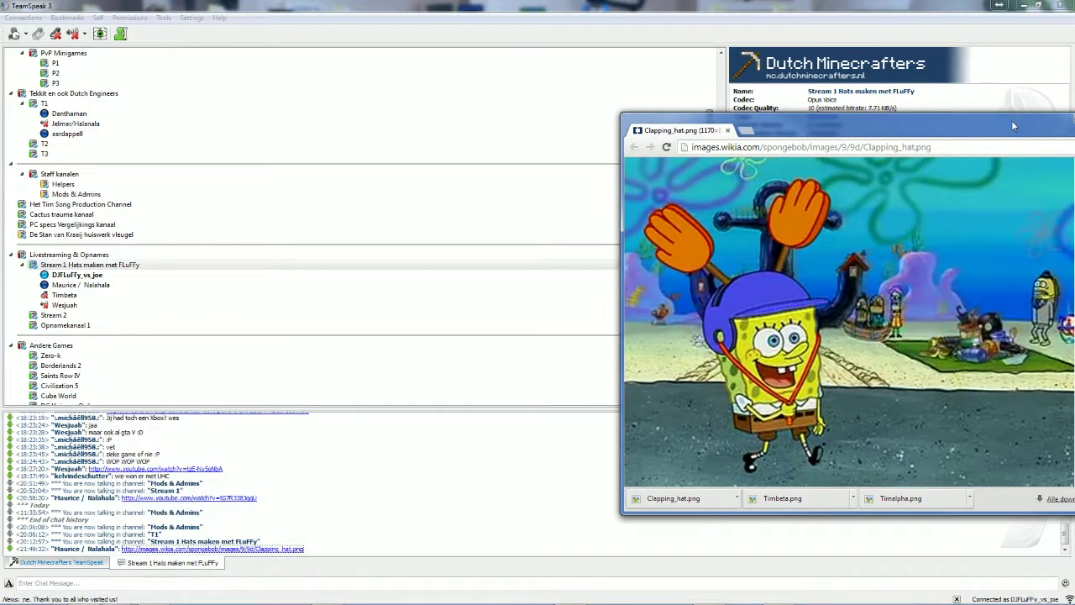
drag(1013, 126, 704, 131)
click(774, 124)
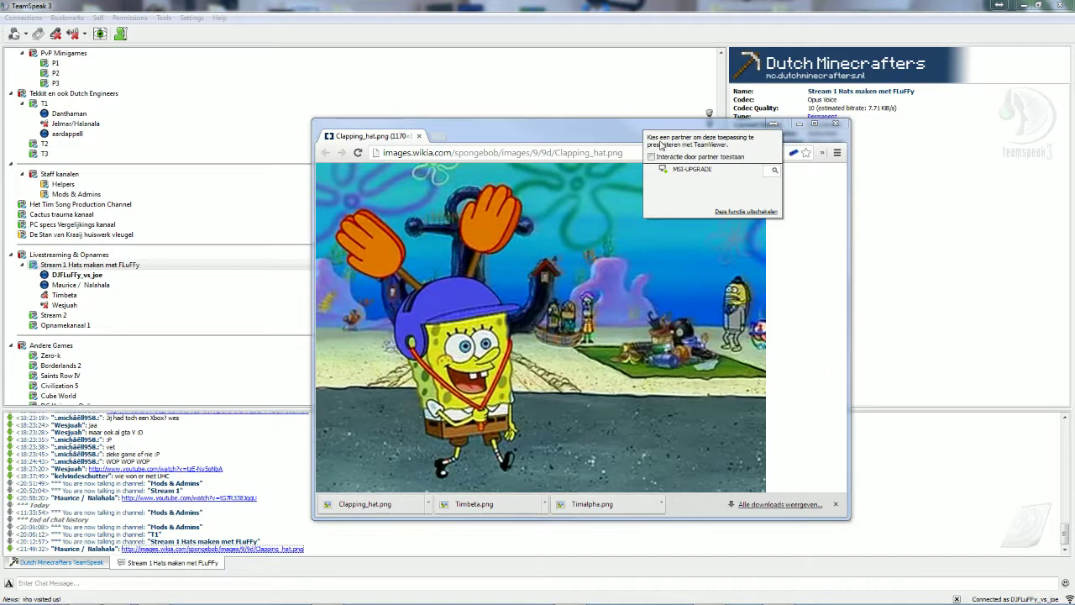
click(628, 138)
click(795, 125)
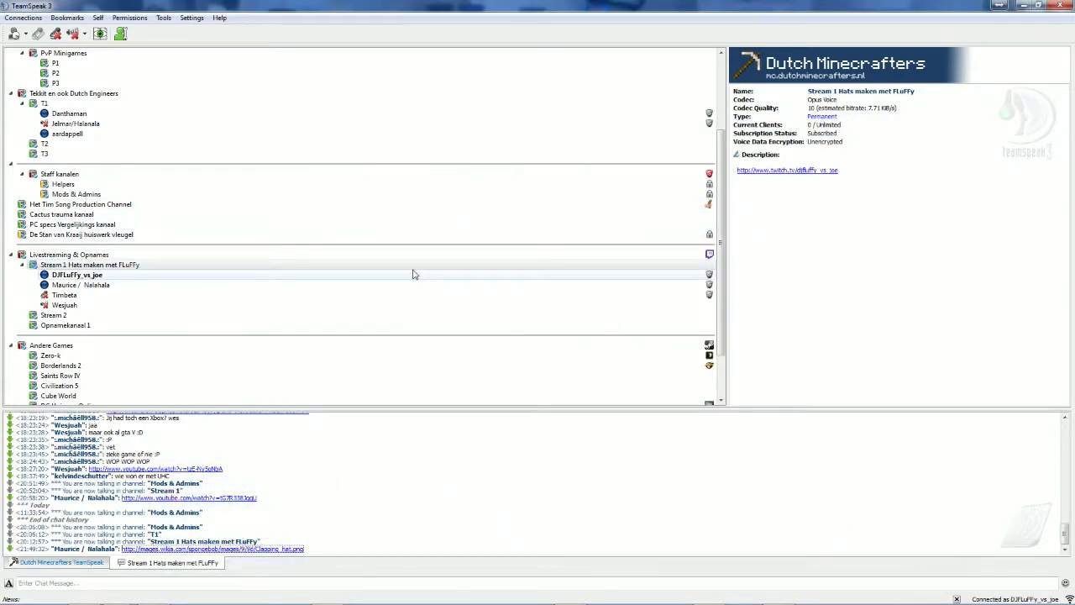
key(super+e)
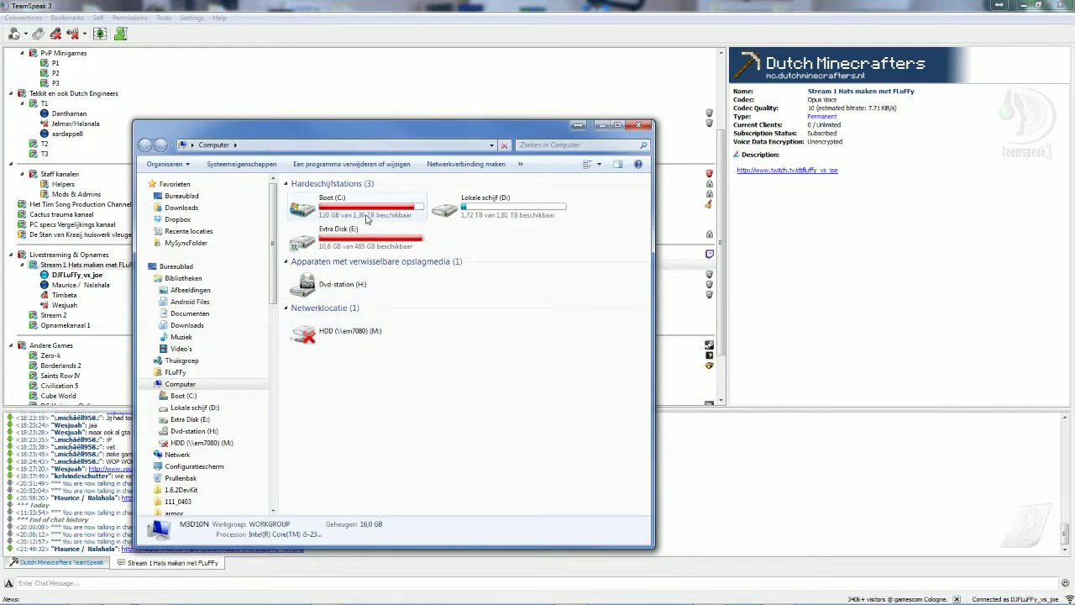
- Go to the Roaming application data folder using the path %appdata%
click(384, 146)
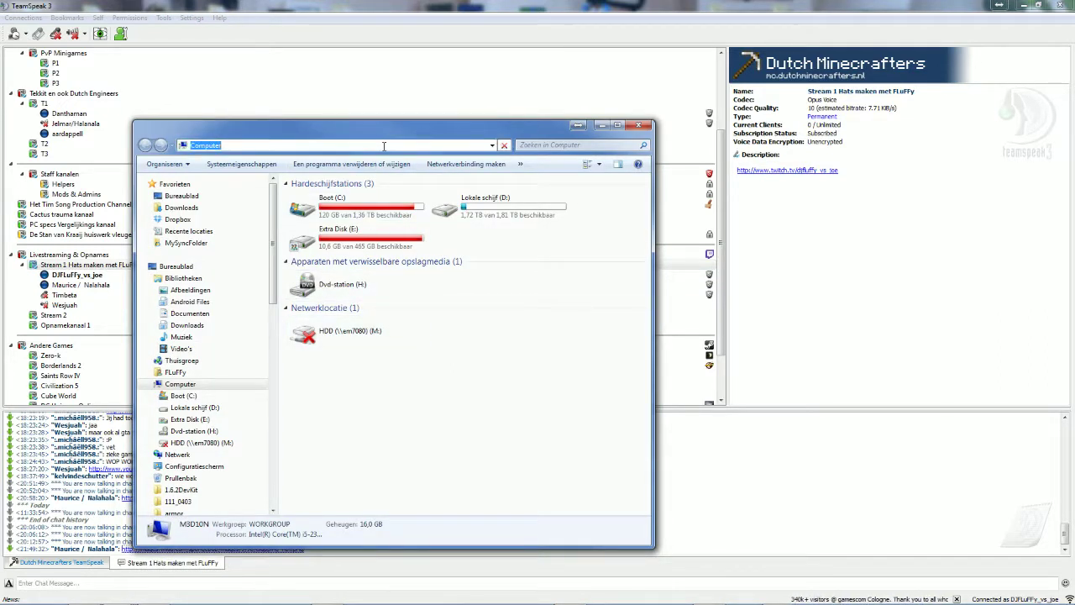
text(%appdata)
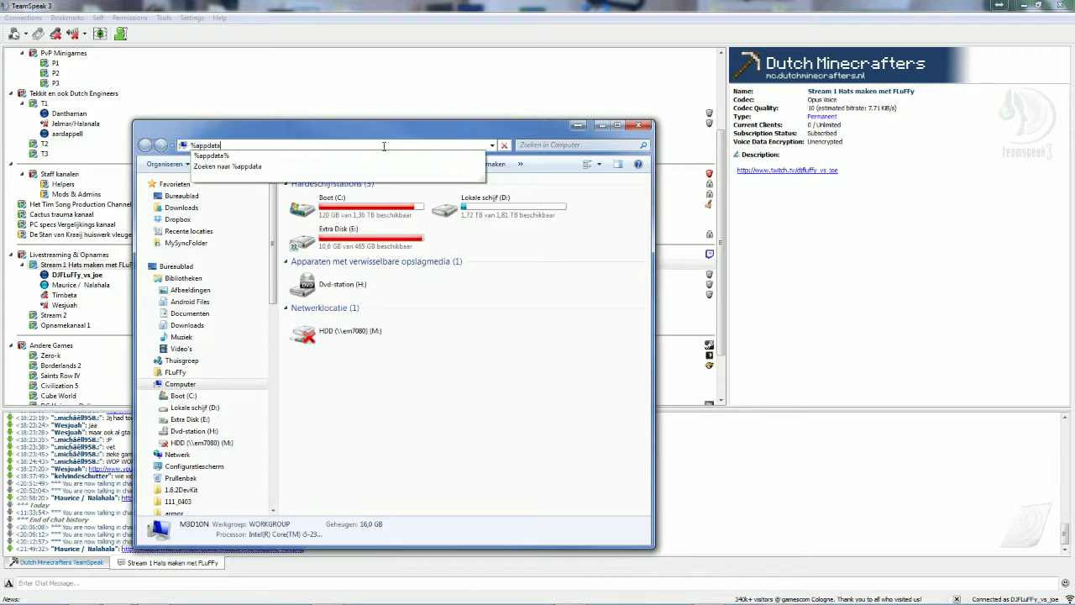
key(Return)
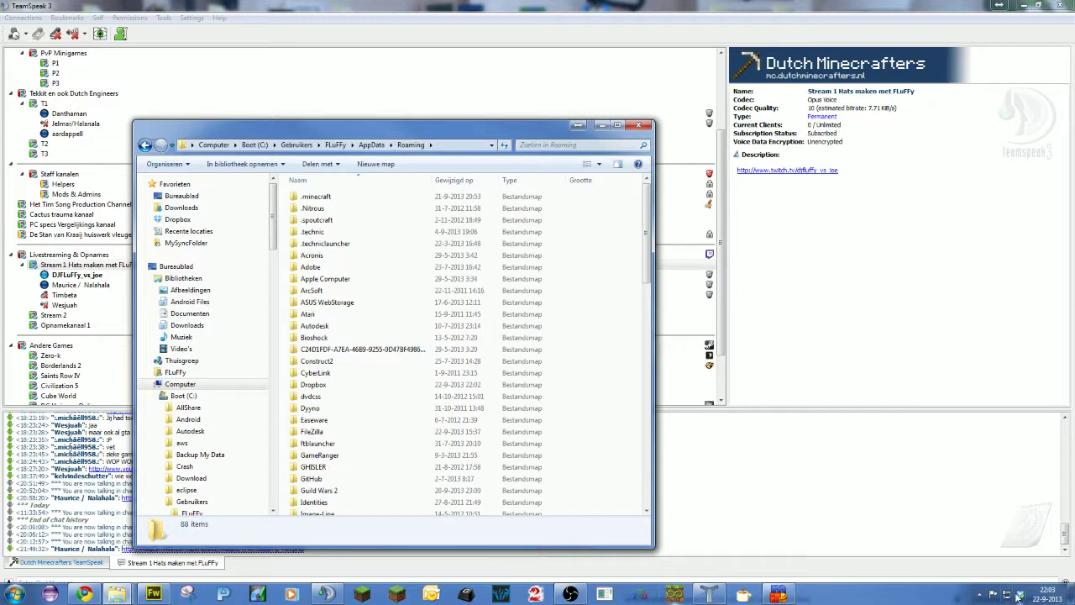
- Open the HAT Models folder from Dropbox's recently changed Yolo Swag Hat.tcn and place its window beside the Roaming folder
click(1018, 595)
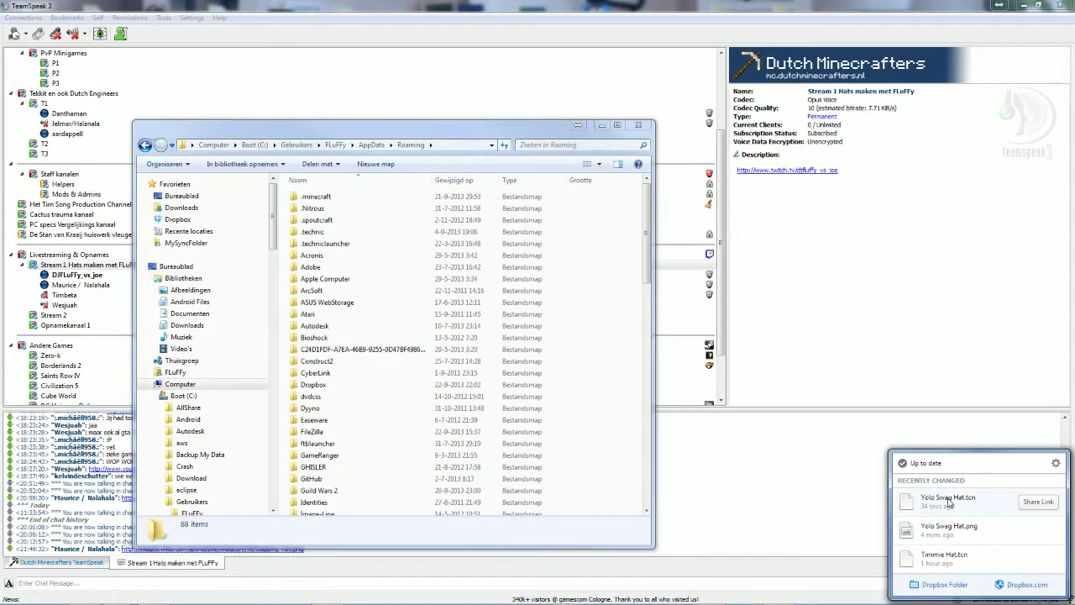
click(949, 501)
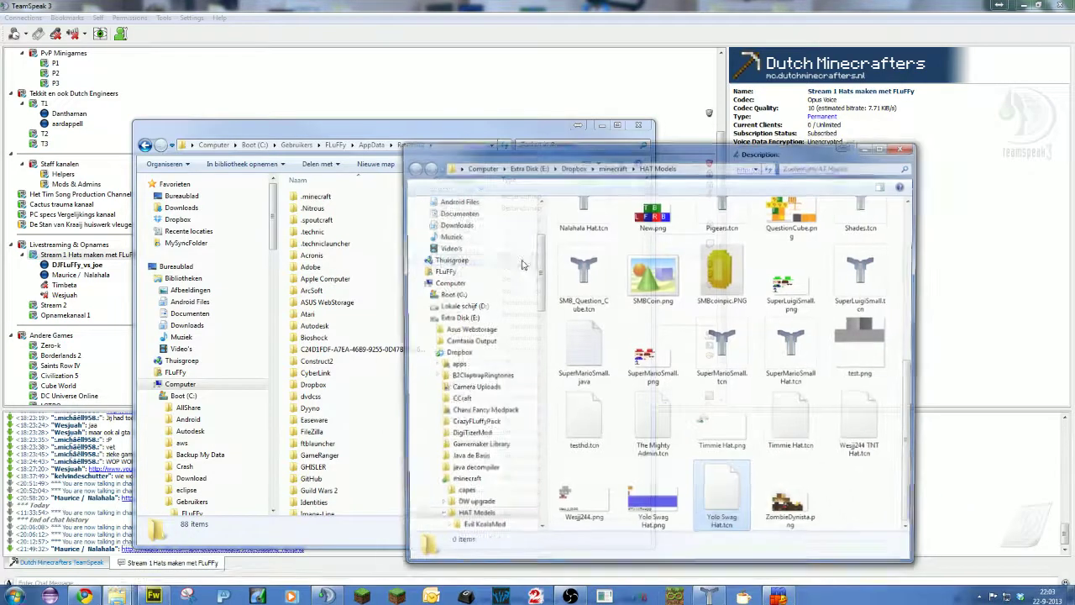
drag(615, 156, 753, 149)
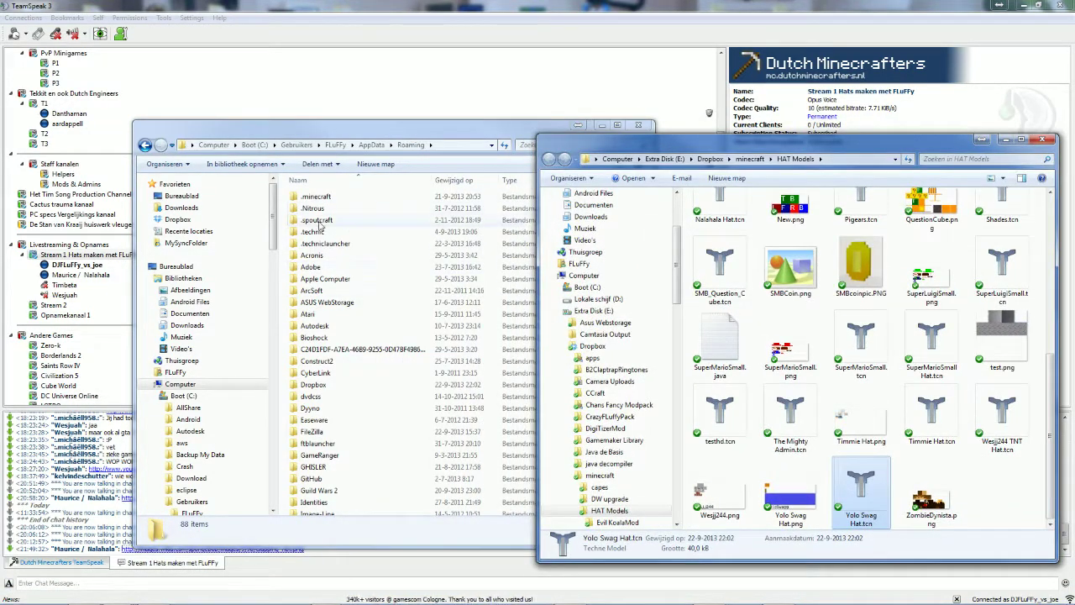
- Copy Yolo Swag Hat.tcn from HAT Models into the hats folder of dmc-uhc-scavenger-hunt-pack inside .technic
double_click(318, 230)
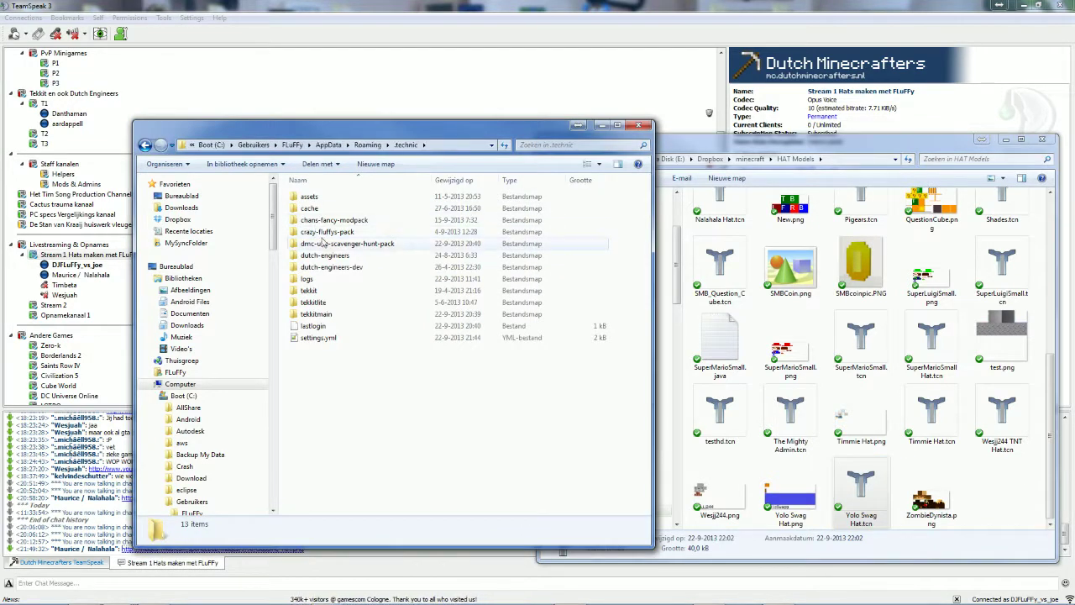
double_click(326, 245)
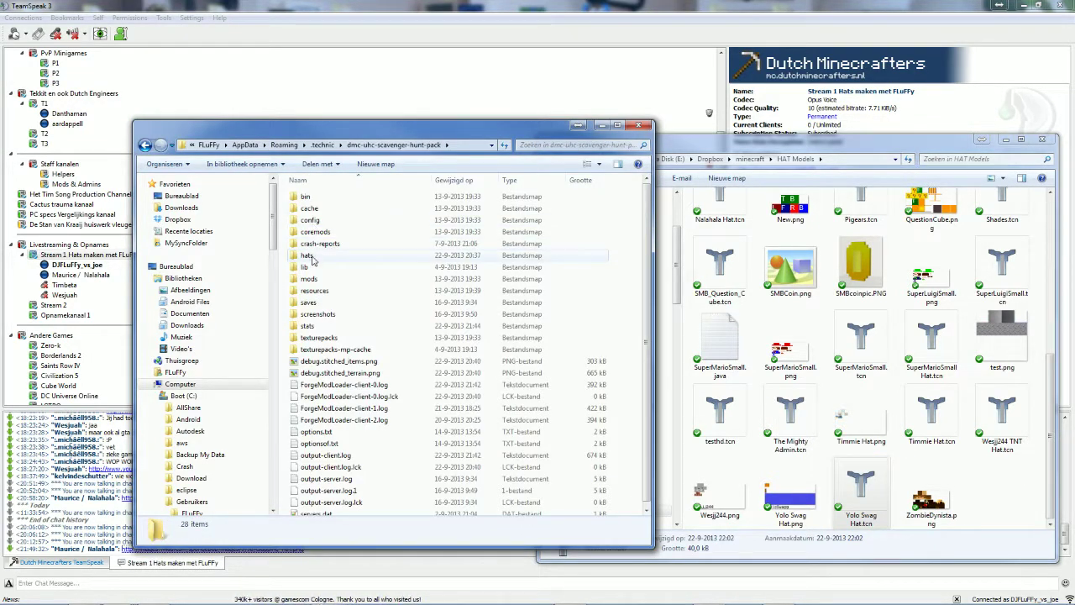
double_click(314, 259)
drag(860, 495, 386, 454)
right_drag(386, 453, 395, 427)
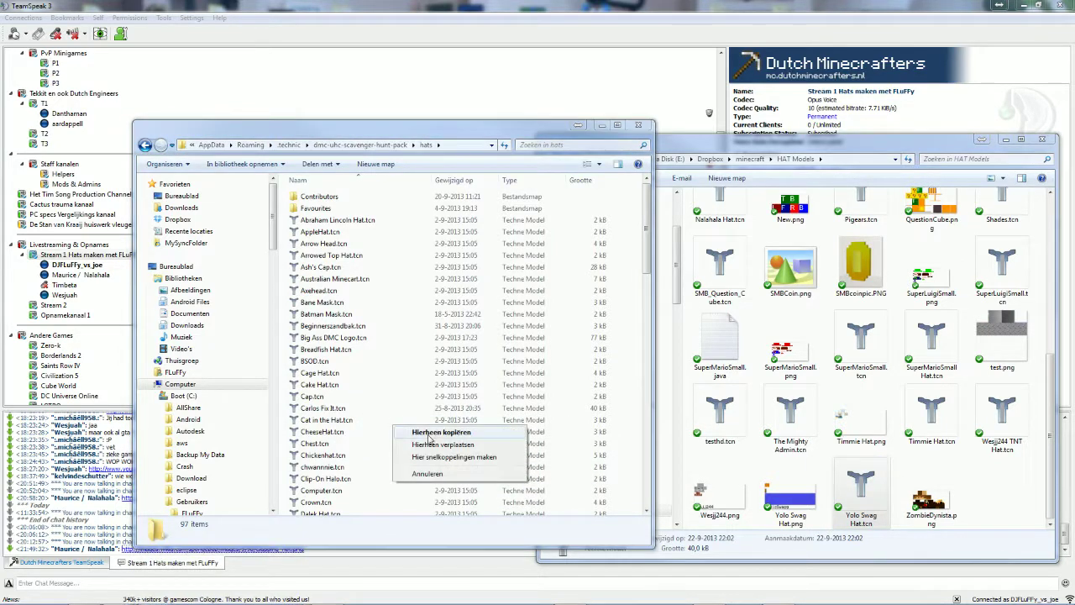
click(435, 432)
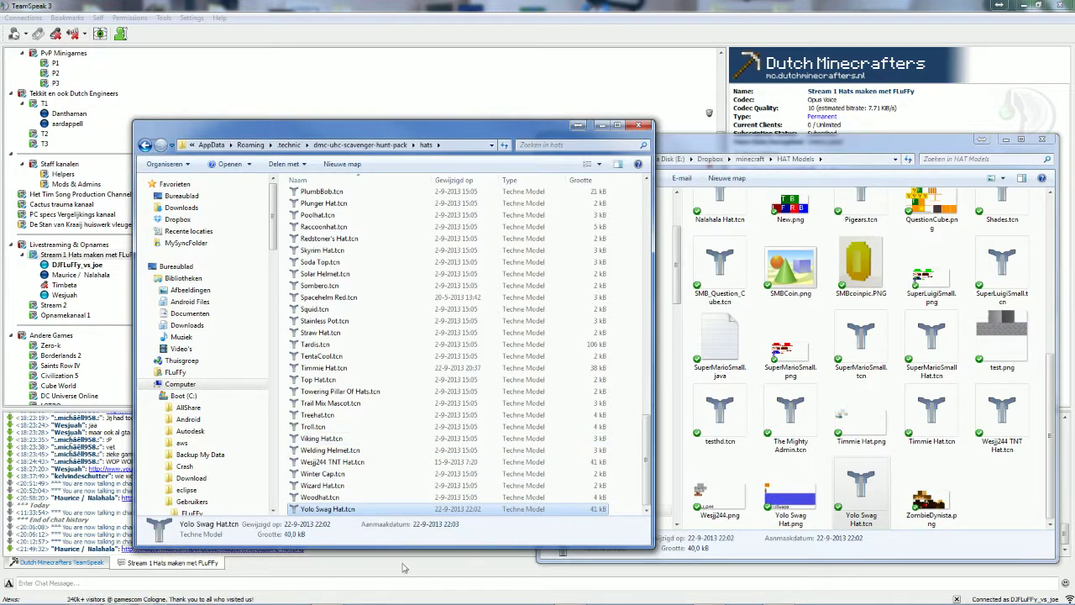
- Open Technic Launcher and launch the dmc-uhc-scavenger-hunt-pack modpack in offline mode
click(500, 593)
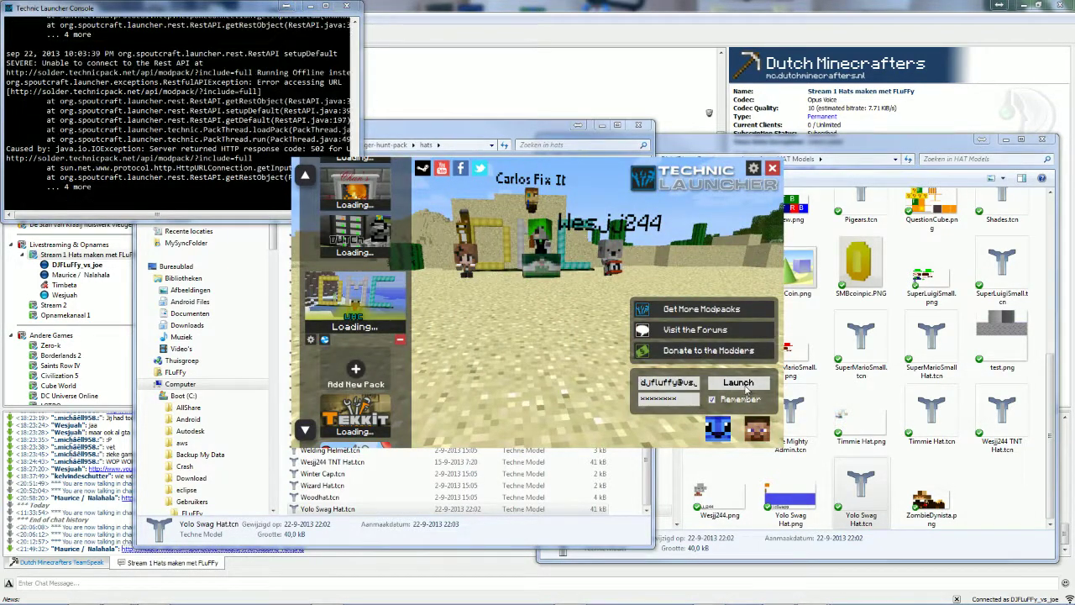
click(746, 388)
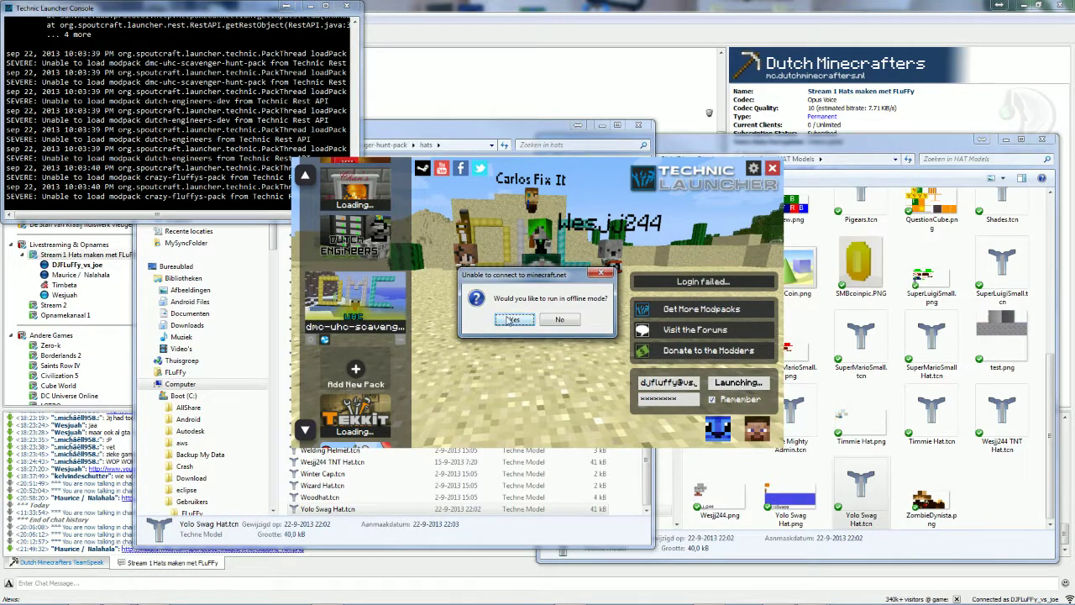
click(513, 319)
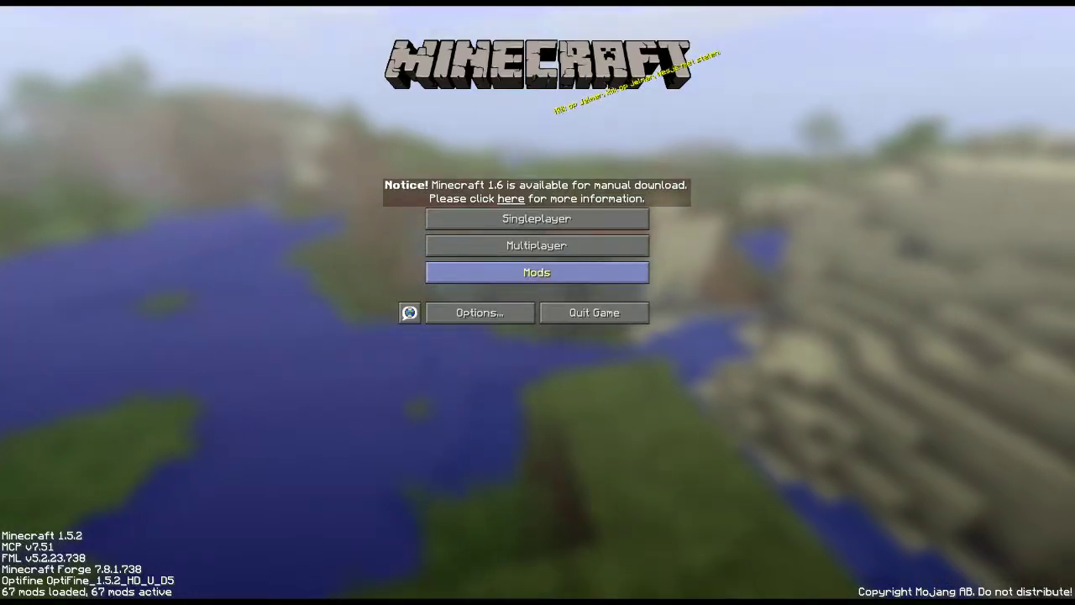
- Open Minecraft's multiplayer server list, try to join DMC UHC Scavenger Hunt, and refresh the list
click(519, 252)
double_click(492, 257)
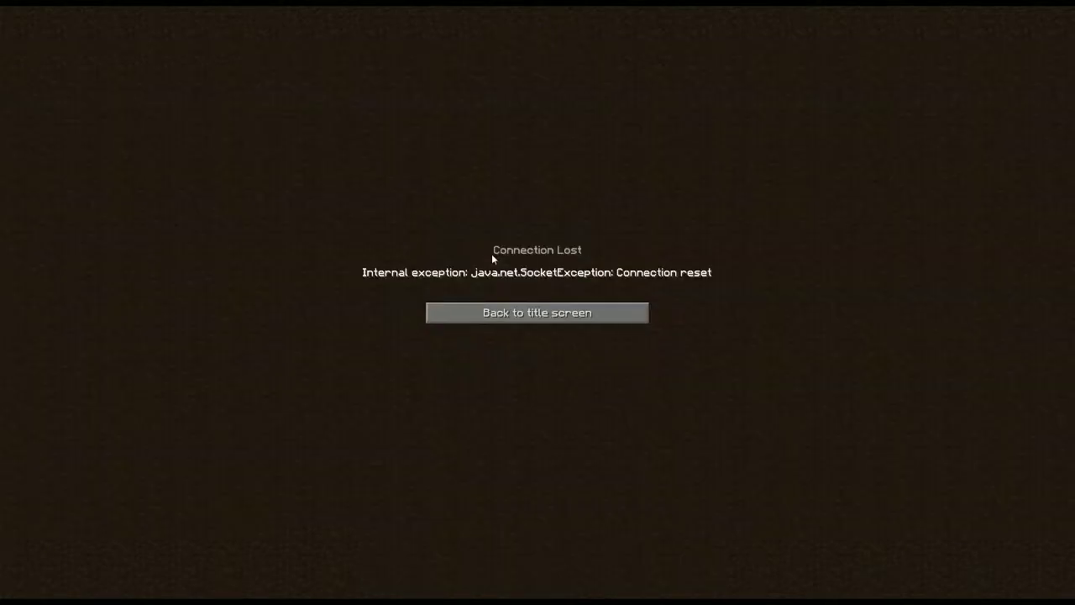
click(531, 313)
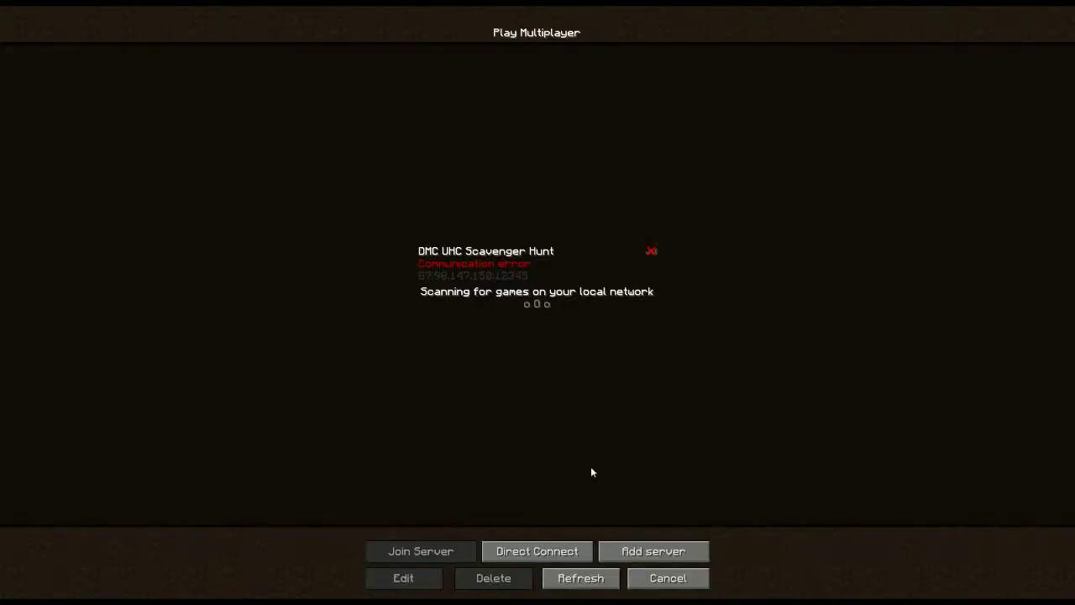
click(595, 576)
click(537, 263)
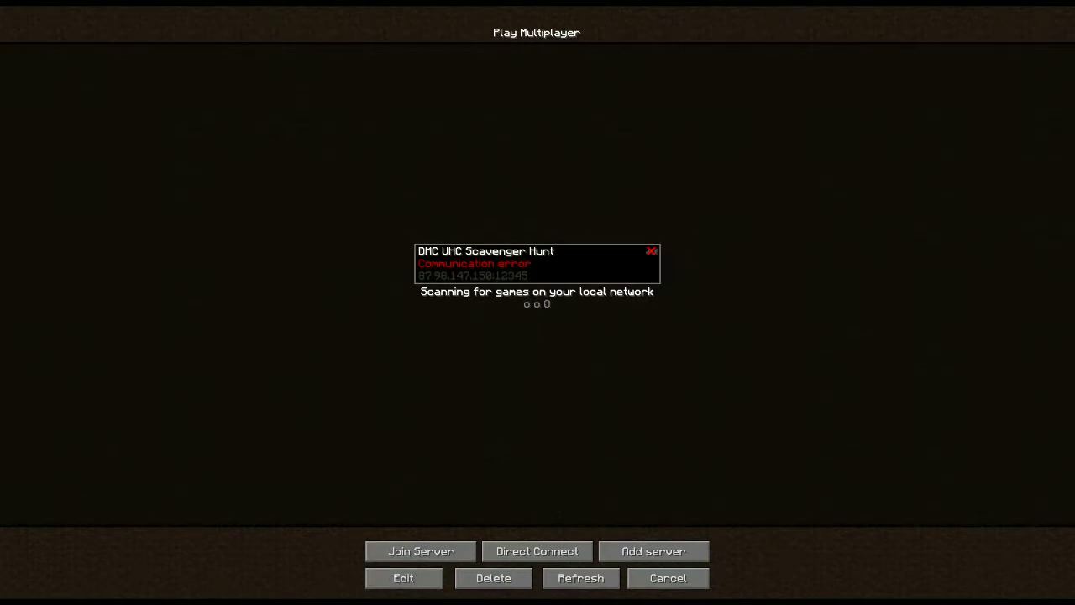
click(583, 578)
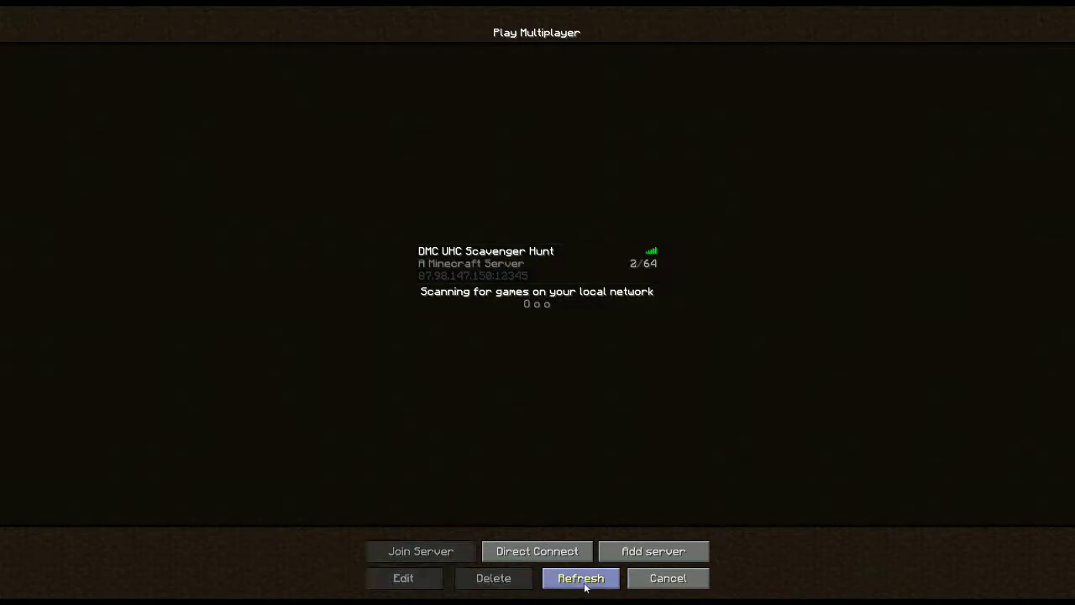
- Try again to join the DMC UHC Scavenger Hunt server, returning to the server list after each attempt
double_click(474, 255)
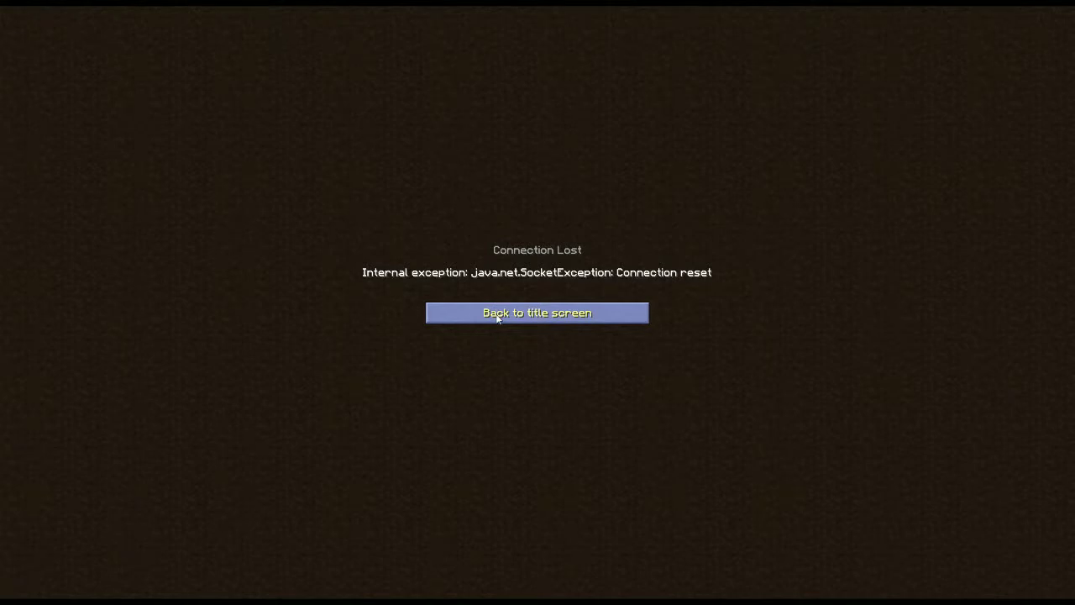
click(497, 316)
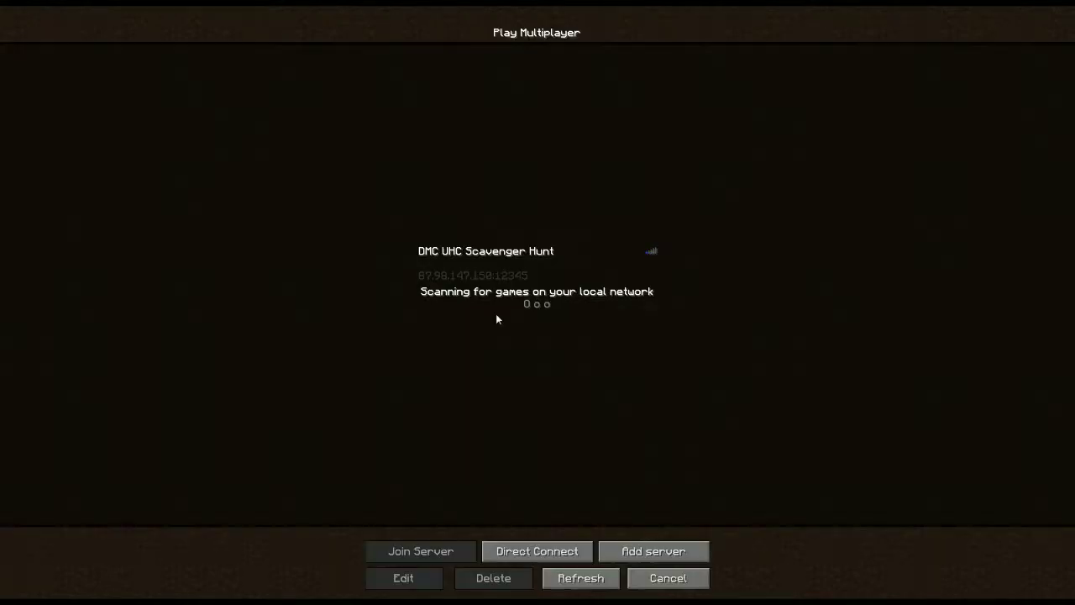
click(499, 269)
double_click(498, 268)
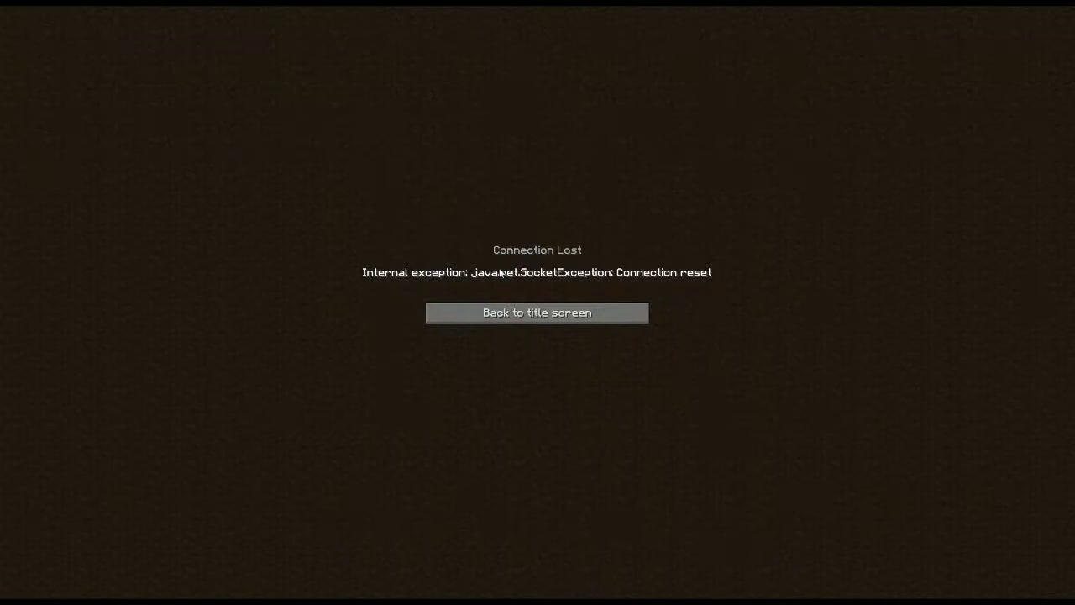
click(556, 317)
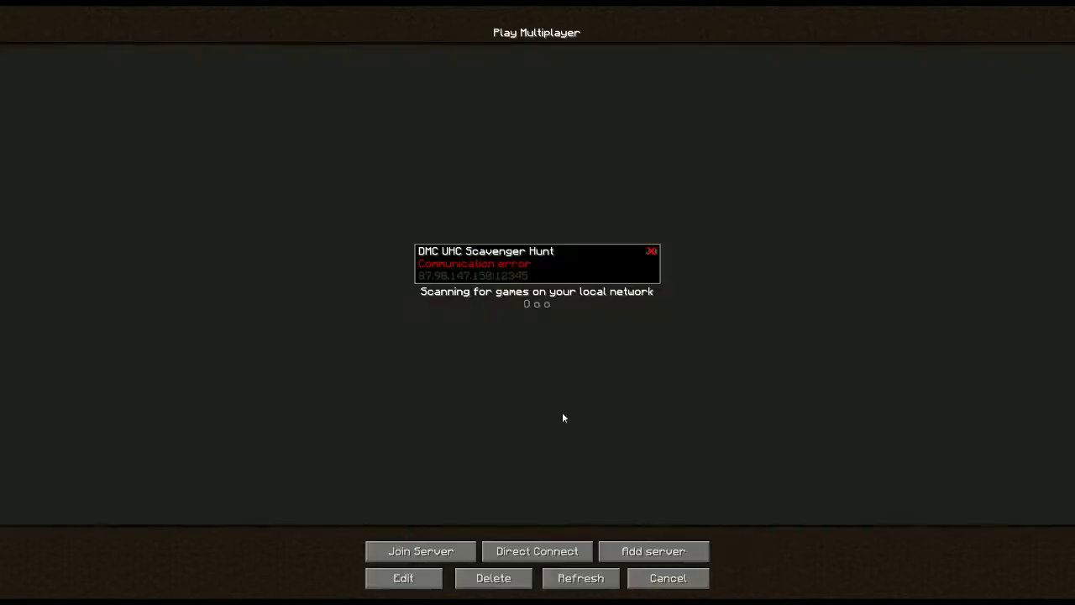
key(Return)
click(541, 313)
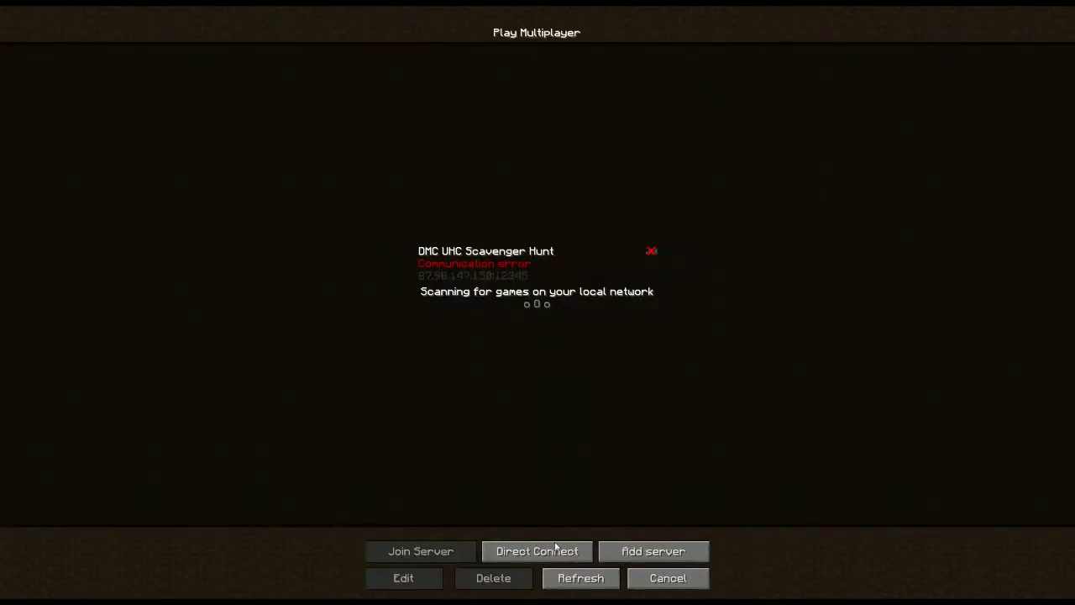
double_click(496, 264)
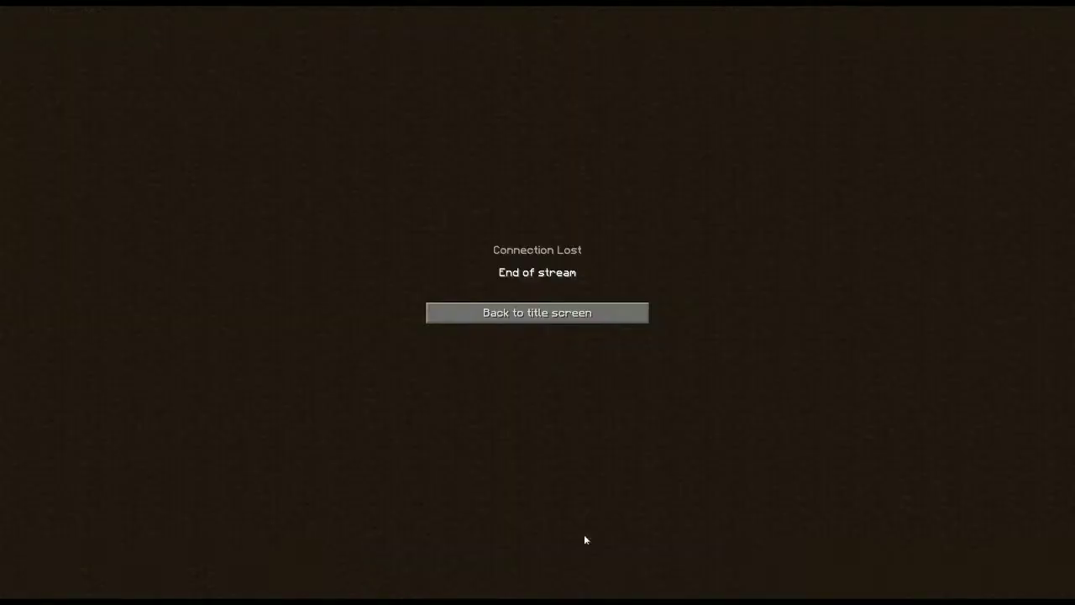
click(560, 318)
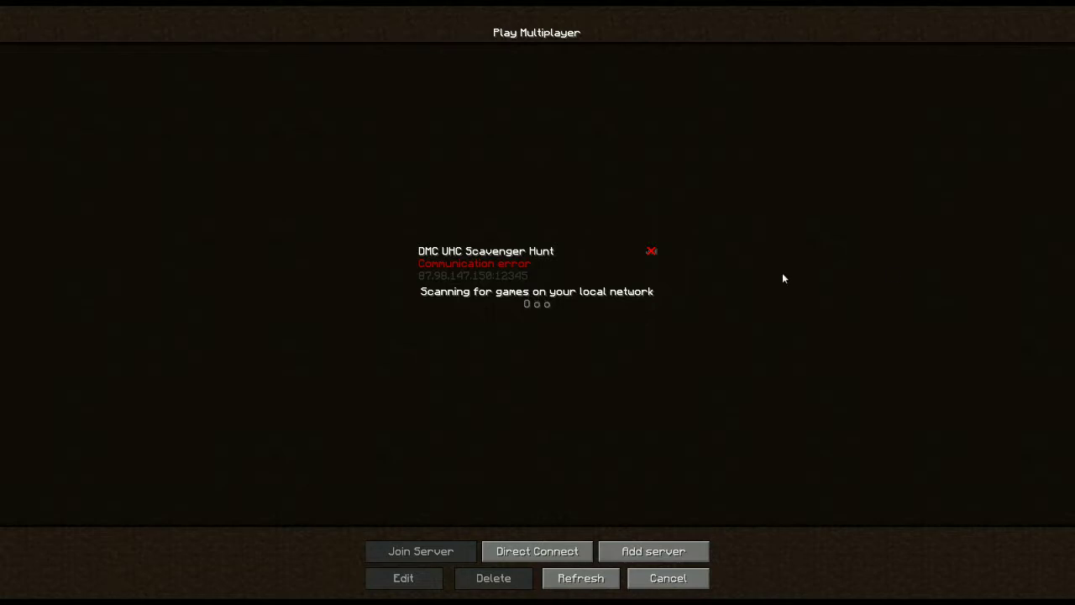
- Refresh the server list and repeatedly try to join DMC UHC Scavenger Hunt, returning to the list after each attempt
click(580, 578)
double_click(483, 263)
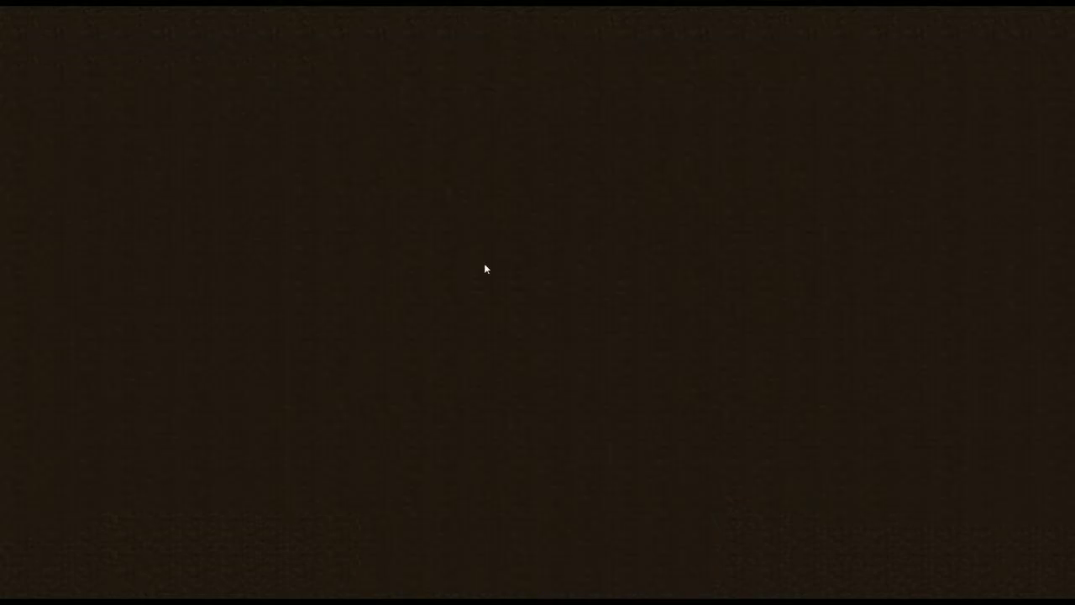
click(503, 313)
double_click(480, 272)
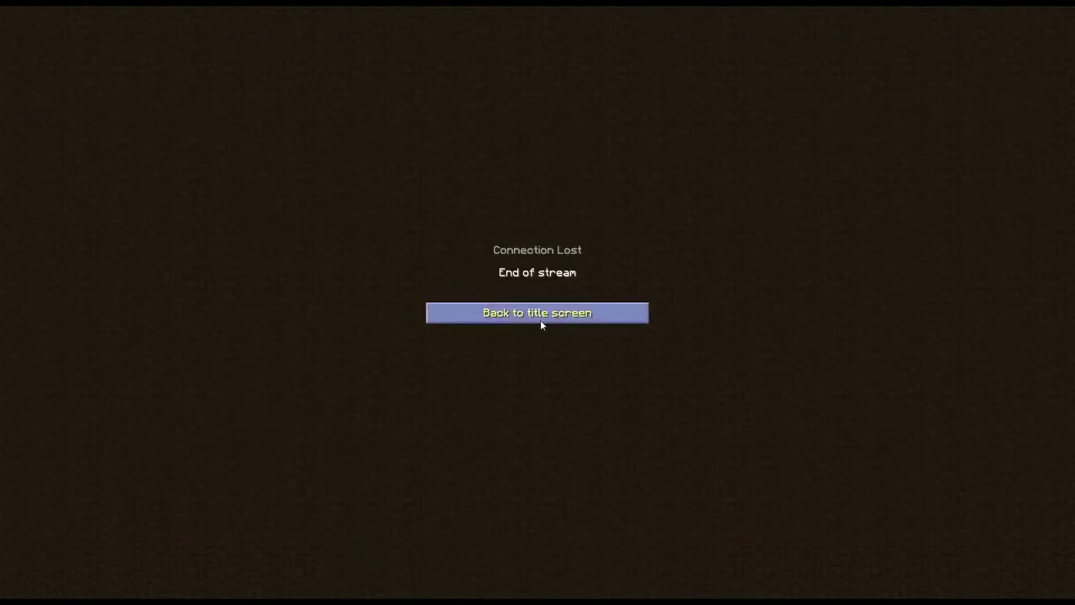
click(540, 318)
double_click(508, 272)
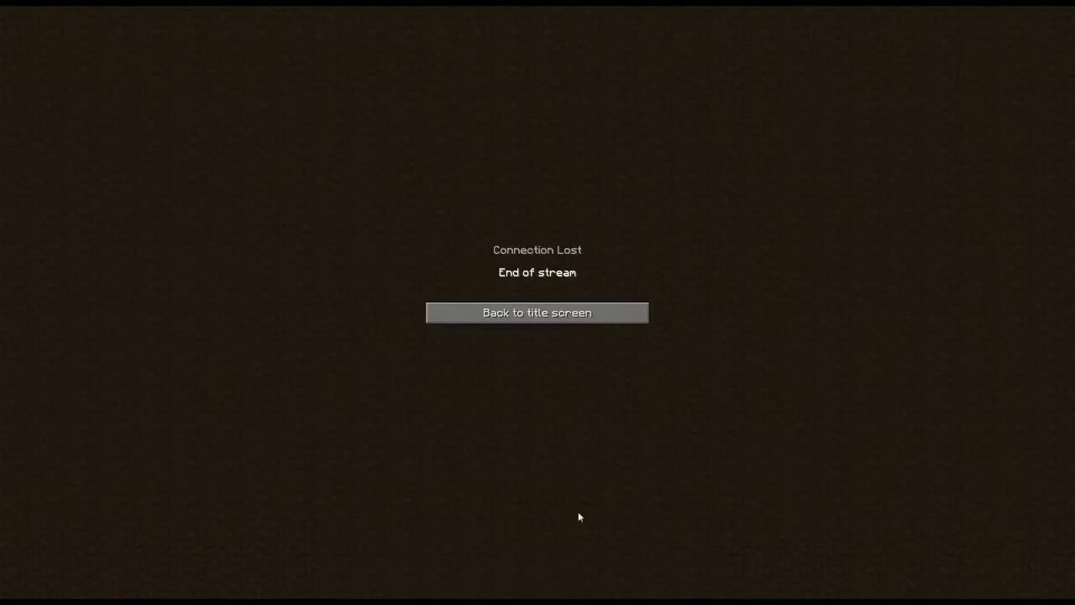
click(572, 317)
double_click(532, 267)
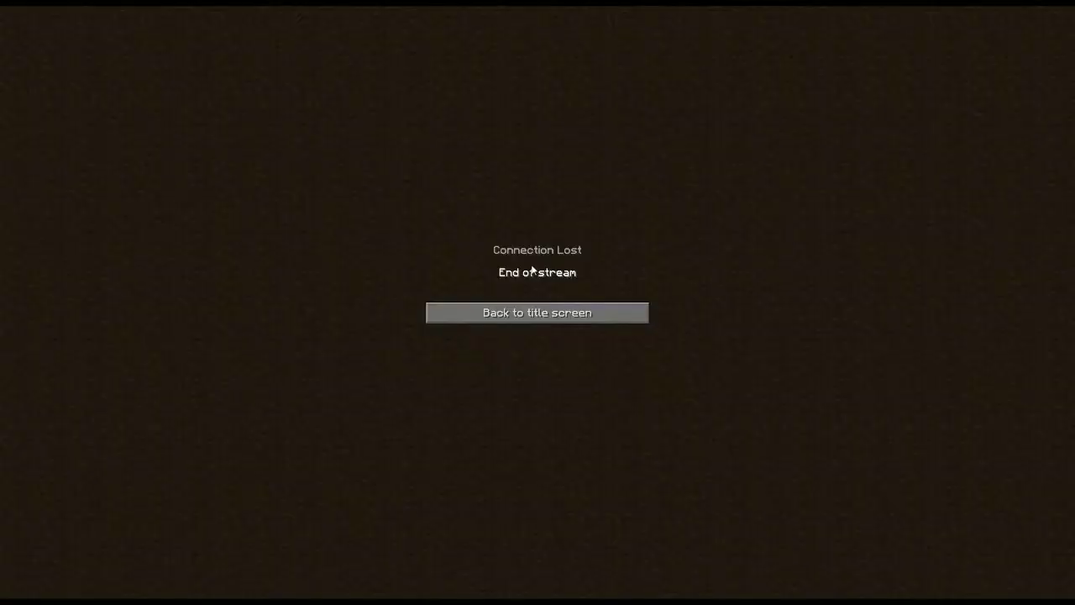
click(544, 321)
double_click(518, 269)
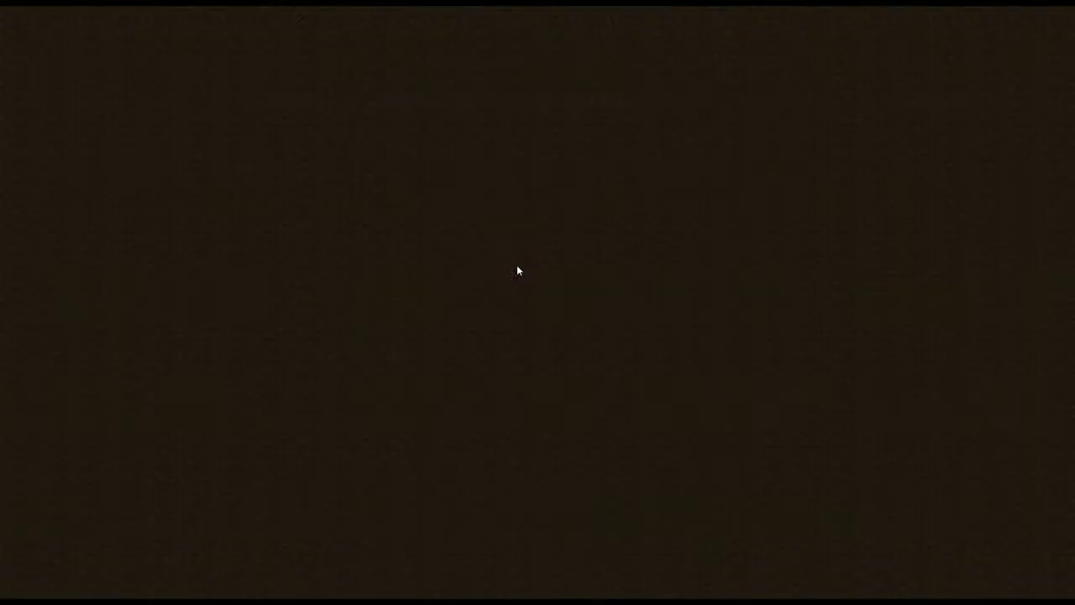
double_click(516, 265)
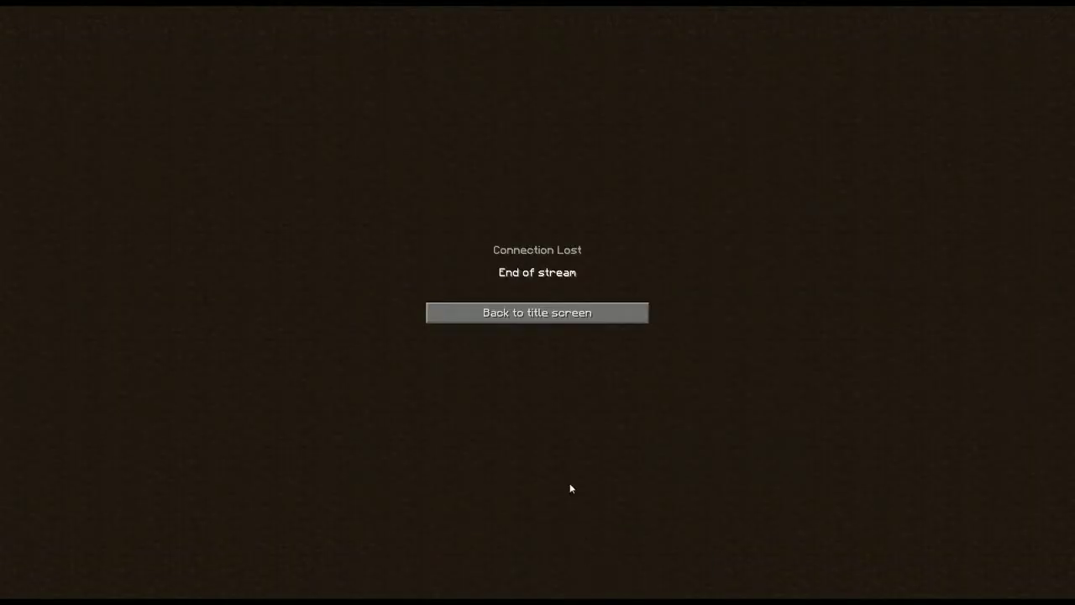
click(567, 313)
click(540, 257)
double_click(539, 259)
click(575, 321)
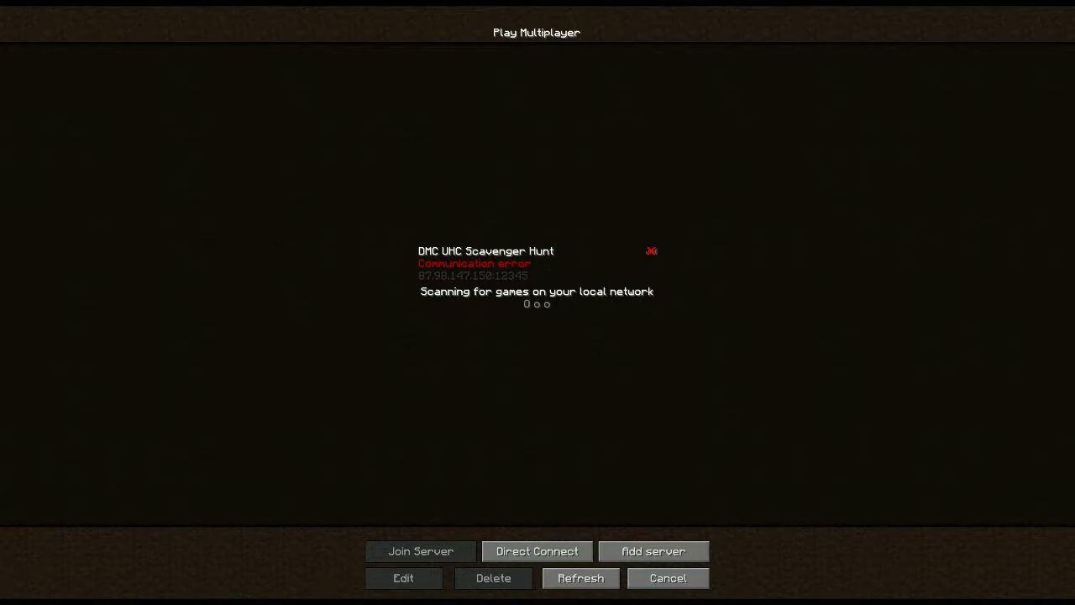
click(511, 263)
click(511, 263)
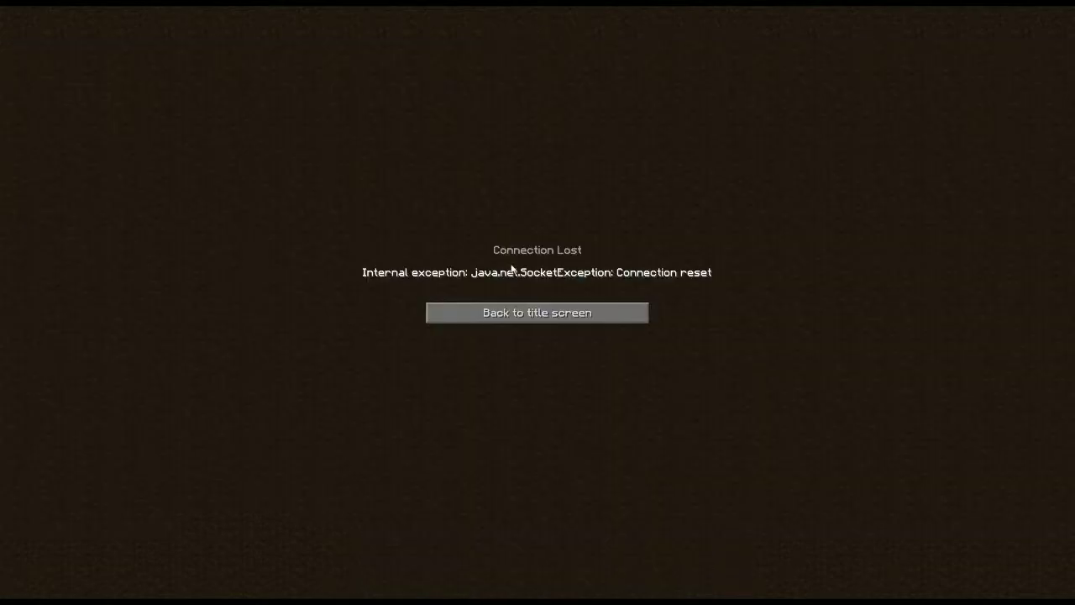
click(557, 323)
double_click(523, 256)
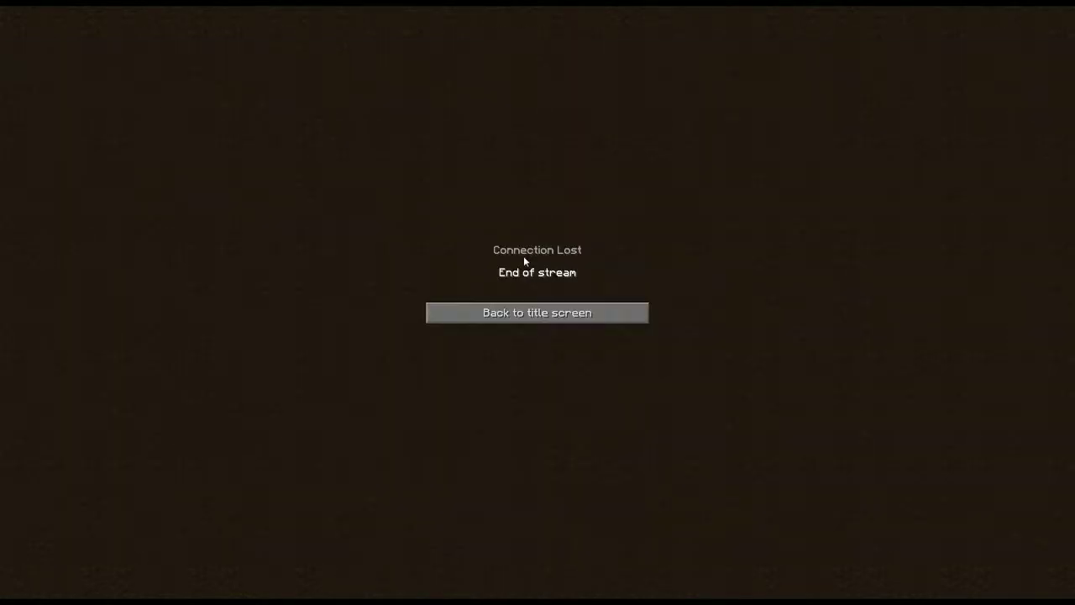
click(544, 311)
double_click(521, 267)
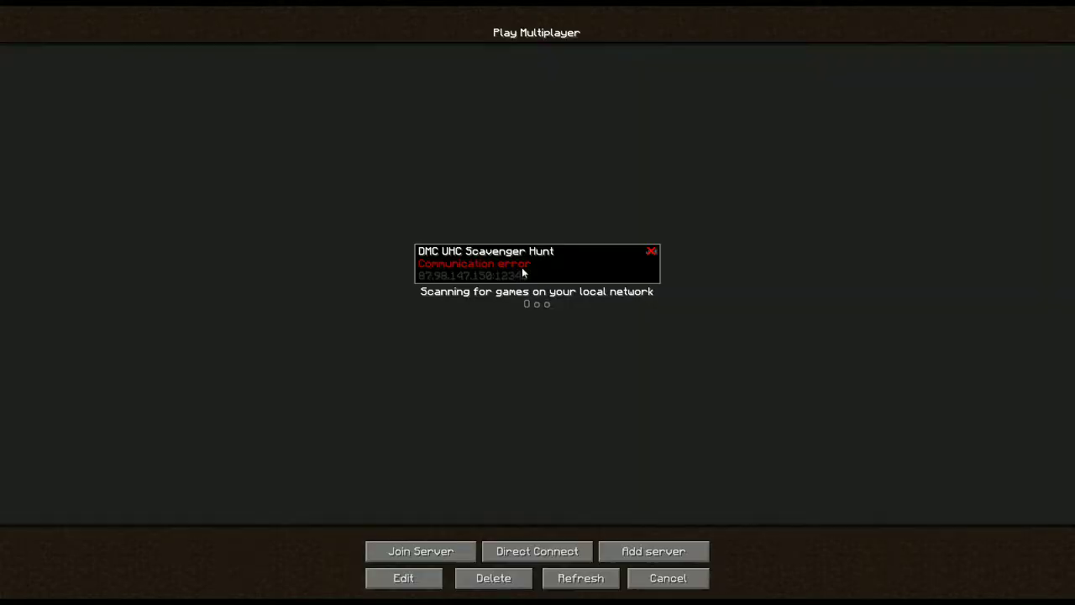
click(554, 313)
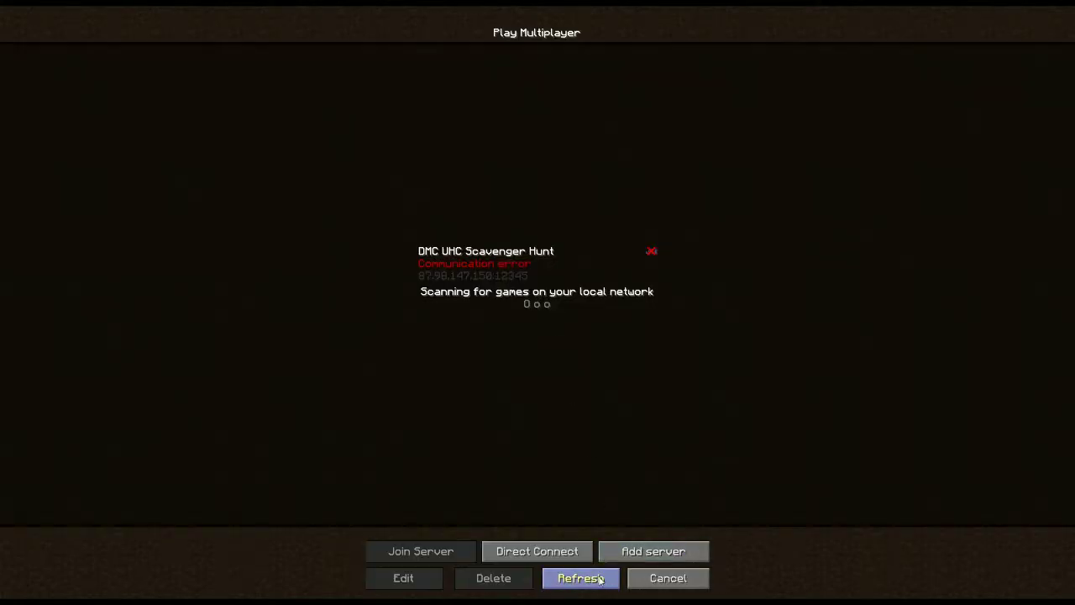
double_click(493, 268)
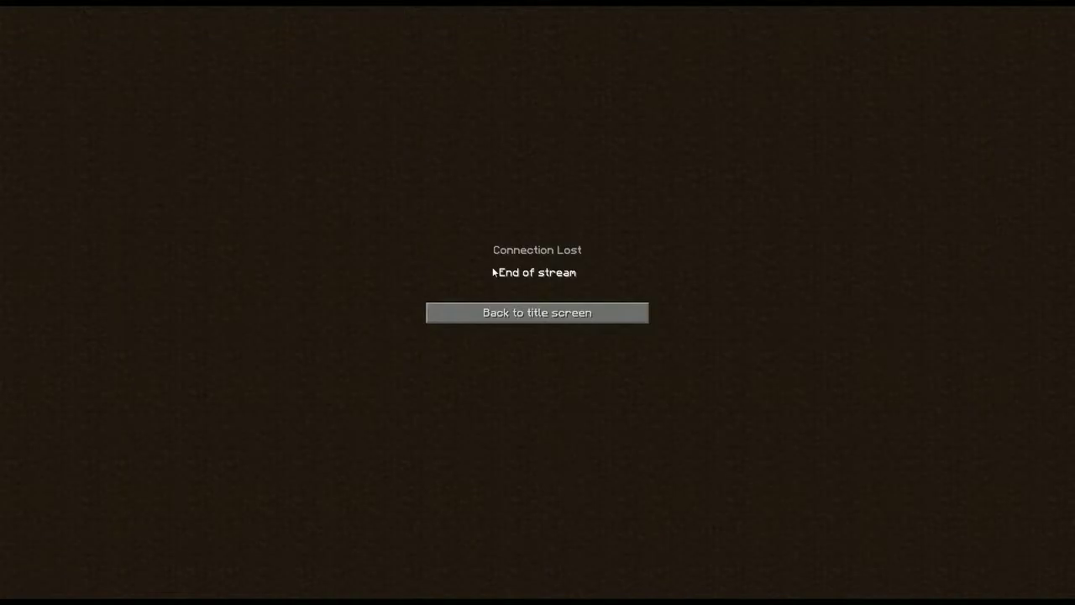
click(536, 312)
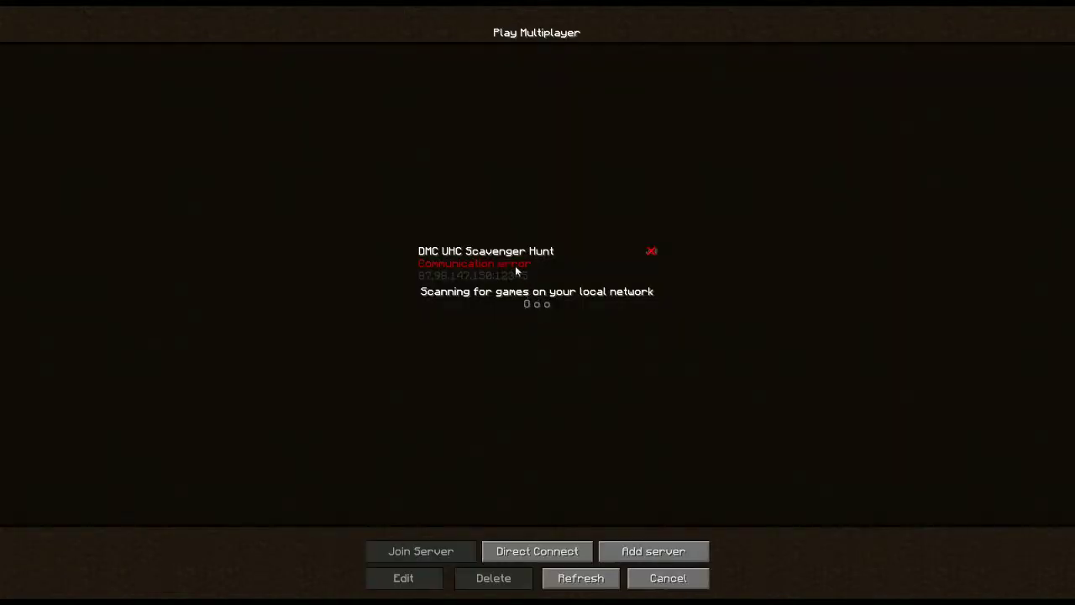
click(515, 265)
click(515, 266)
click(545, 318)
click(535, 268)
double_click(536, 269)
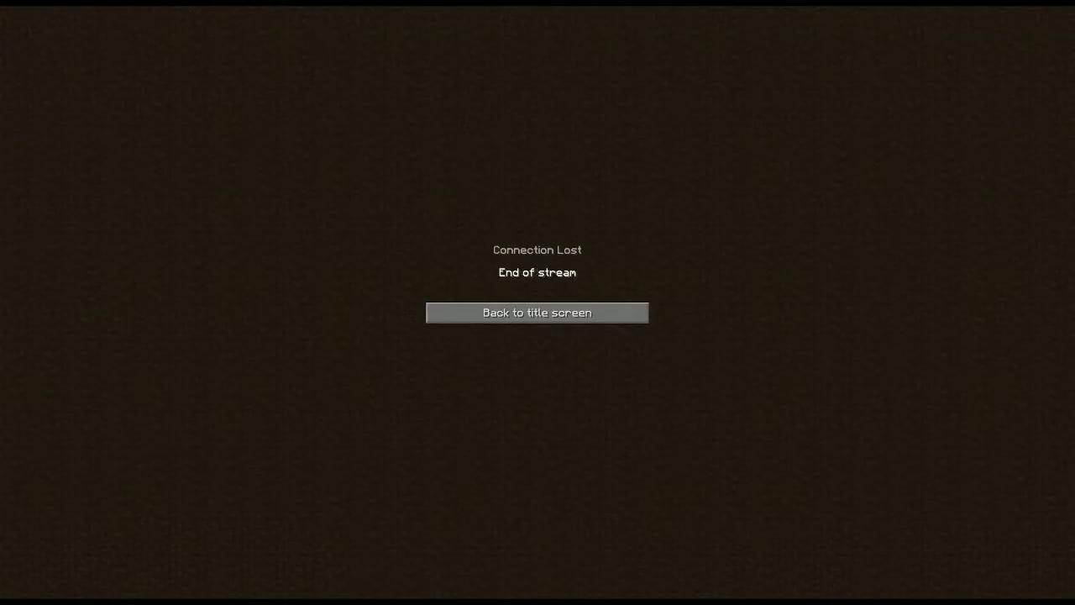
click(550, 312)
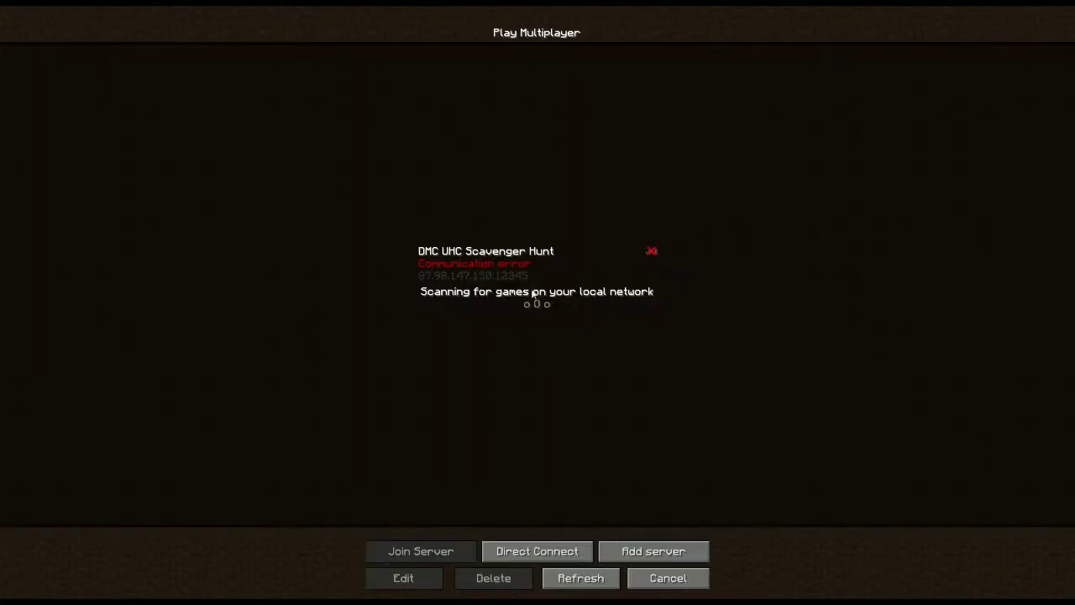
double_click(527, 271)
click(571, 328)
double_click(550, 278)
click(568, 308)
- Refresh the server list, try joining DMC UHC Scavenger Hunt once more, and return to Minecraft's main menu
click(583, 578)
double_click(543, 277)
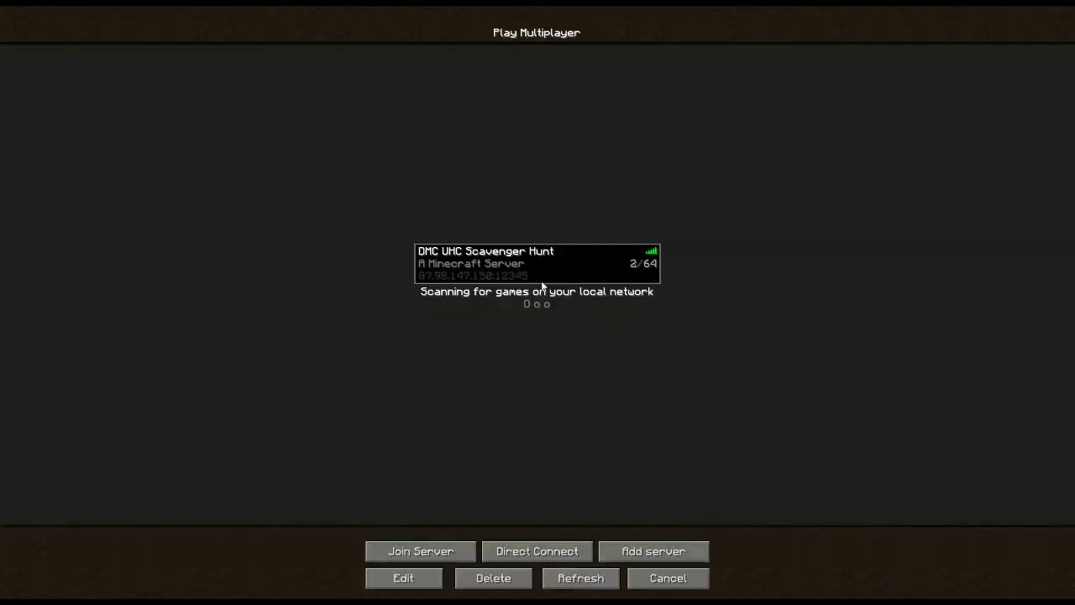
click(552, 310)
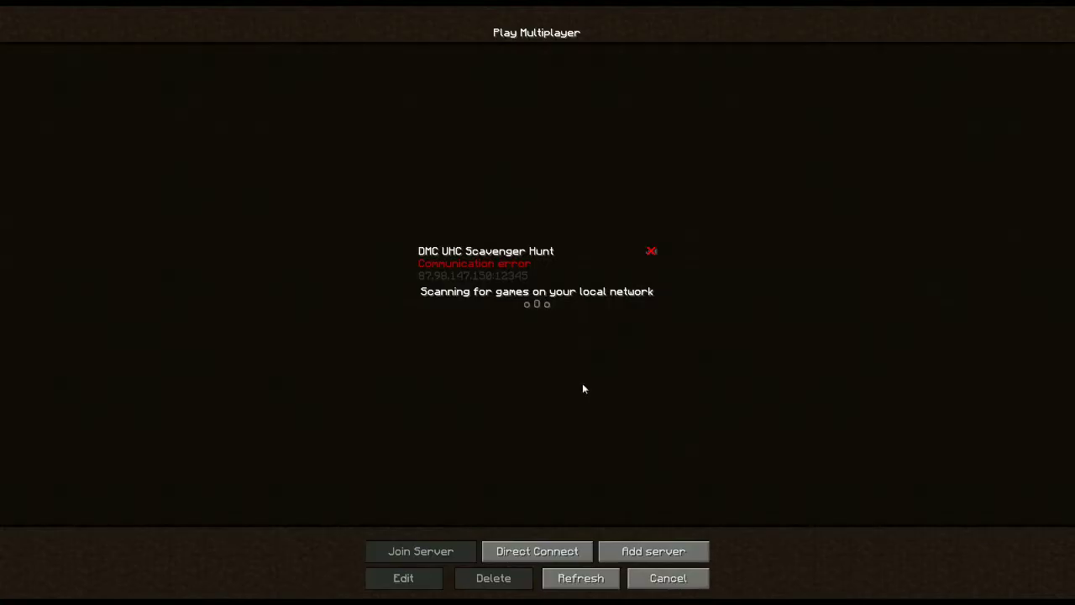
click(666, 579)
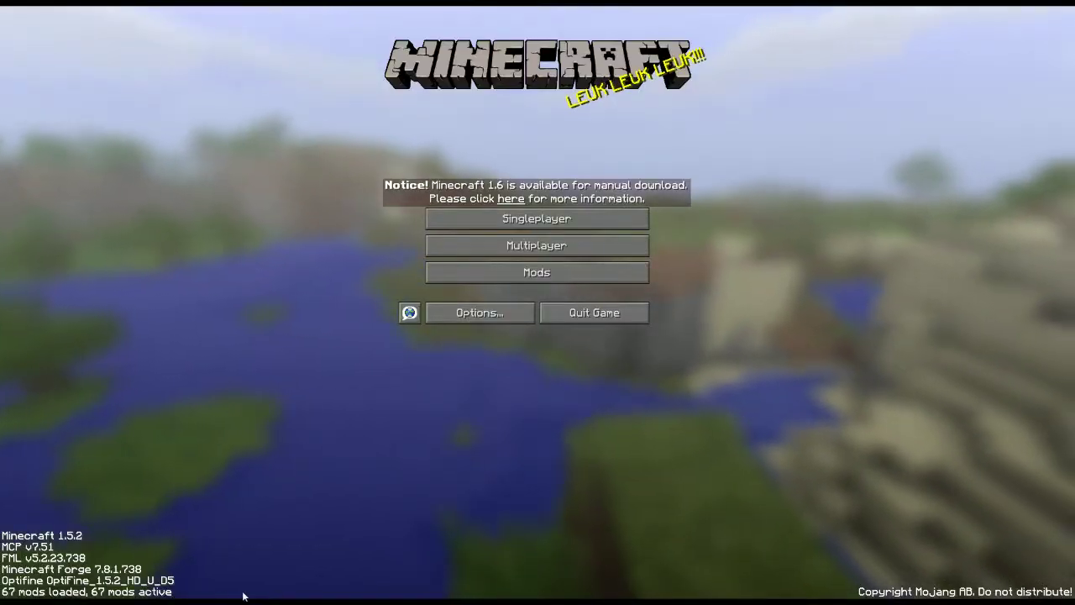
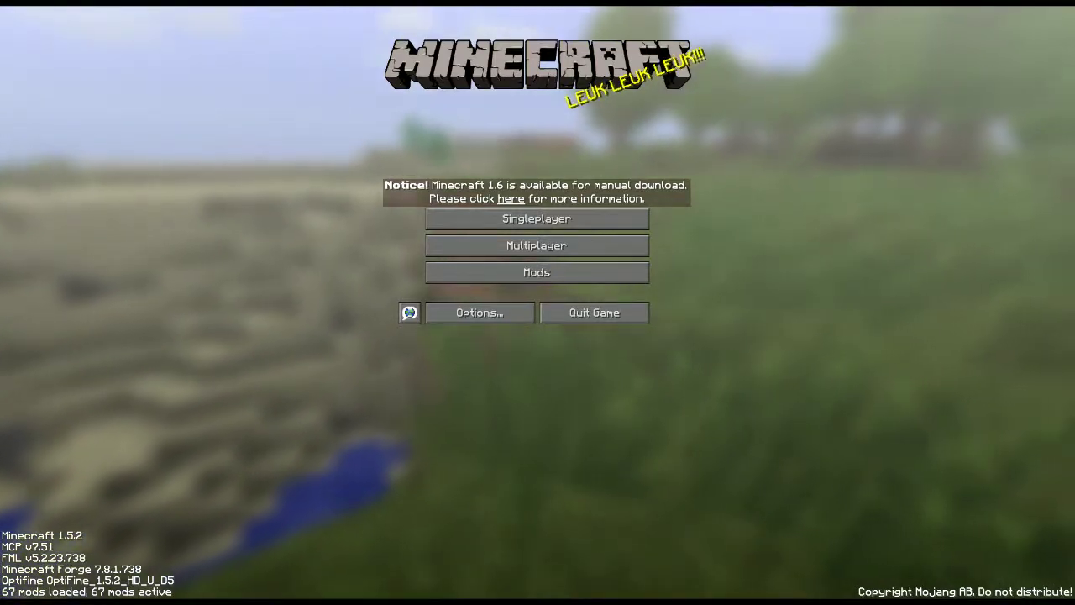
- Reopen the multiplayer server list, refresh it several times, and retry joining the DMC UHC Scavenger Hunt server
click(512, 249)
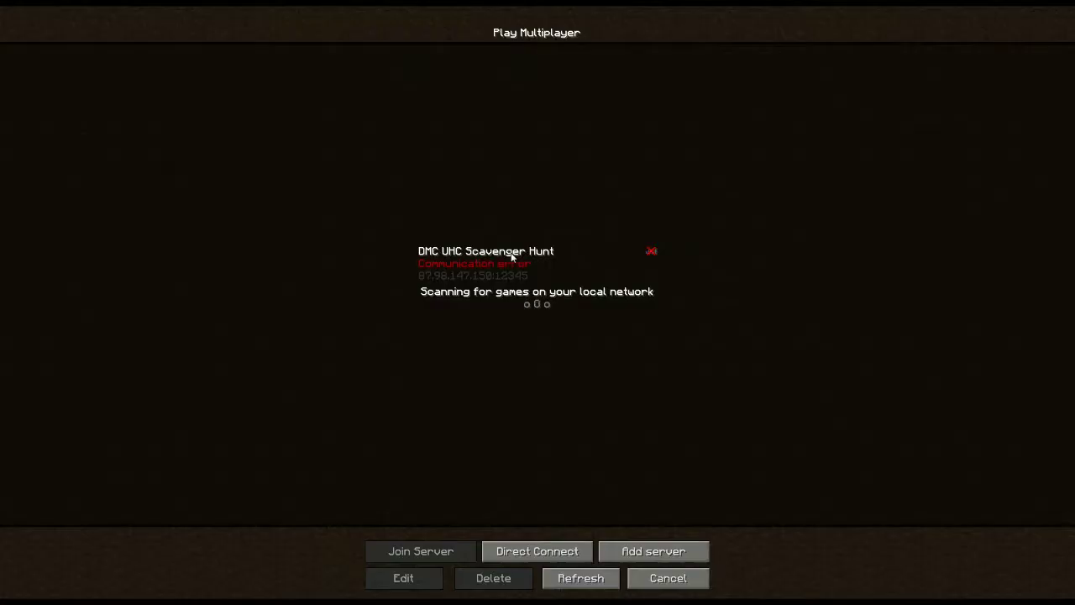
click(580, 578)
click(575, 574)
click(579, 577)
double_click(474, 275)
click(480, 323)
double_click(470, 274)
click(494, 314)
double_click(484, 267)
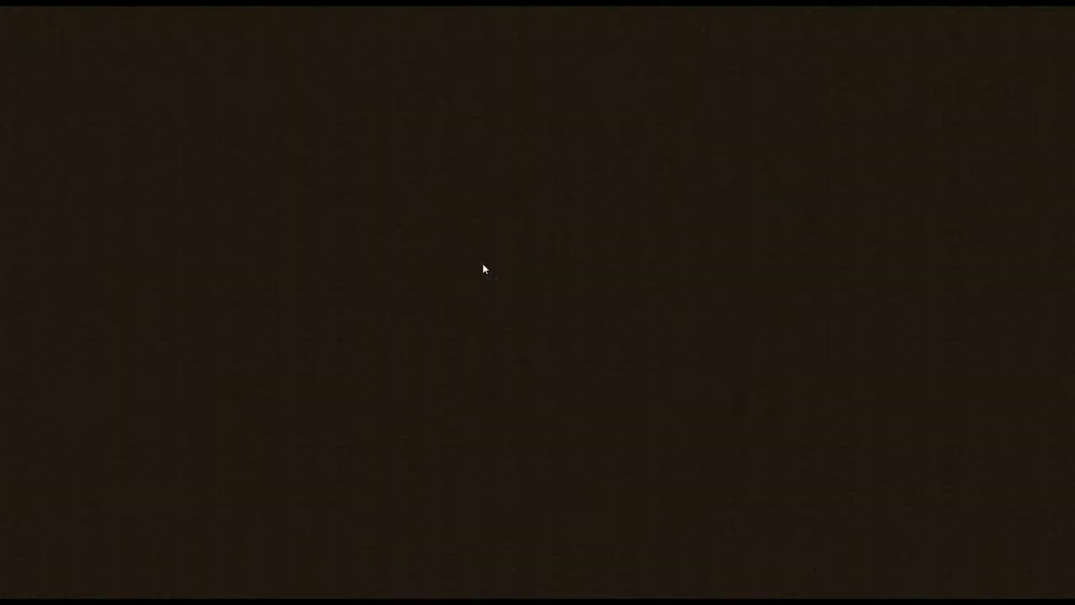
click(507, 312)
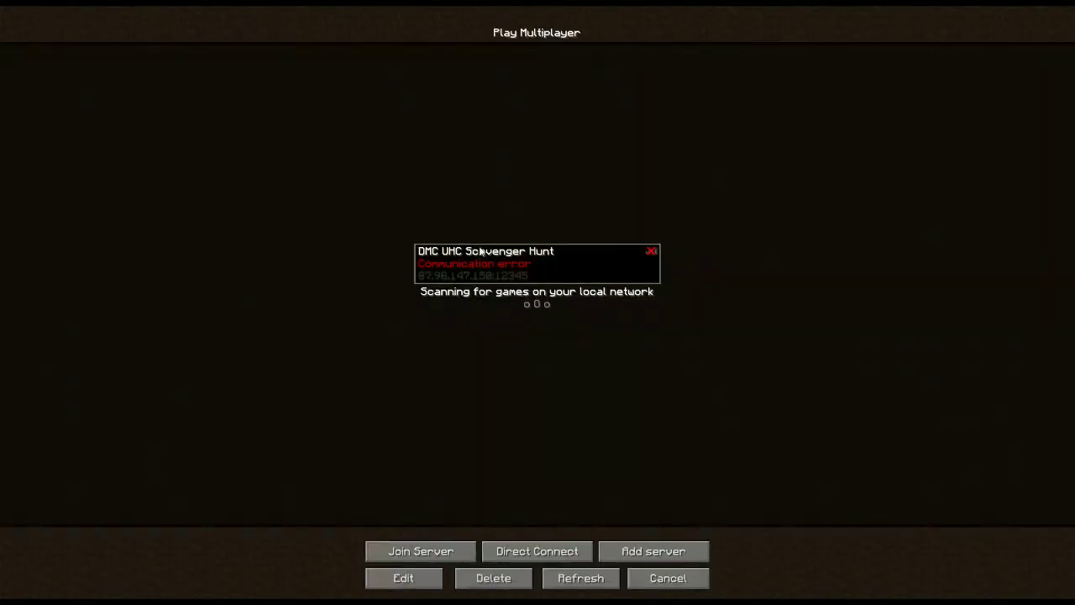
double_click(515, 282)
click(516, 309)
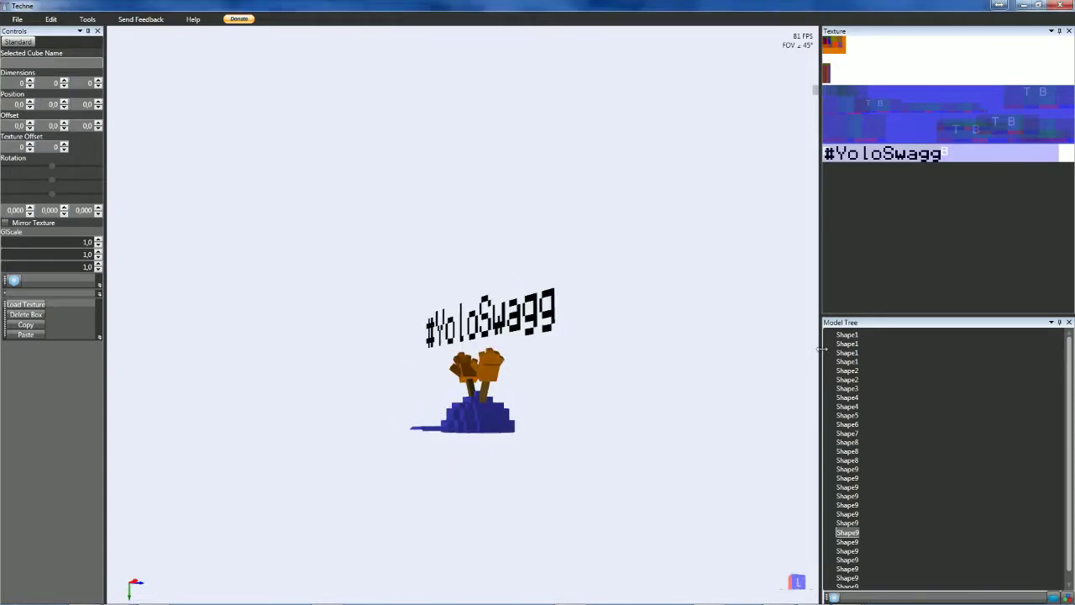
- In Techne, widen the 3D view of the hat model and display the ground grid and wooden block beneath it
drag(816, 351, 1003, 350)
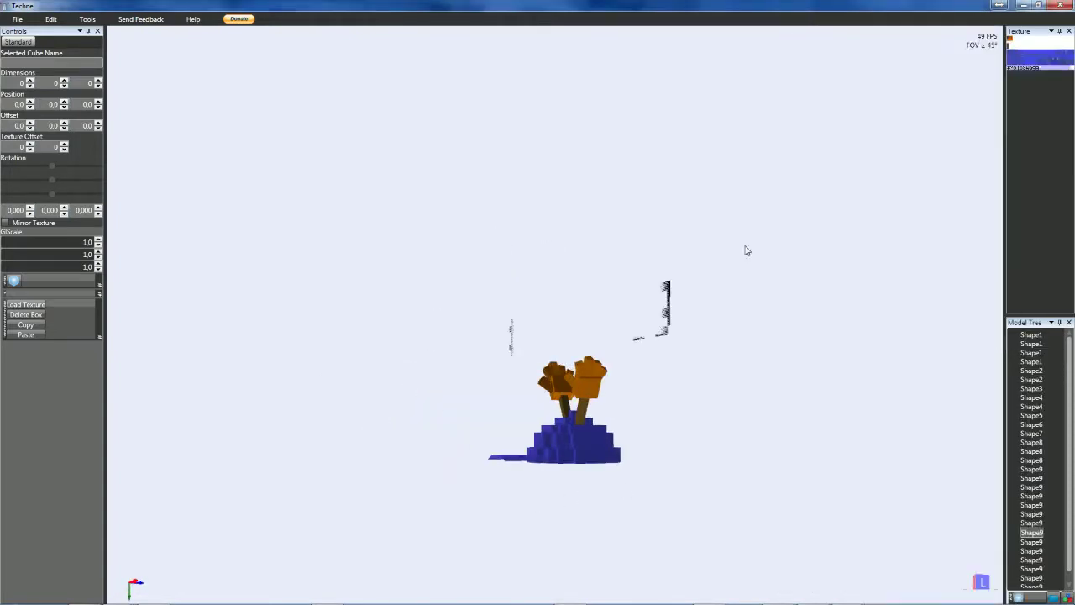
click(89, 20)
click(107, 33)
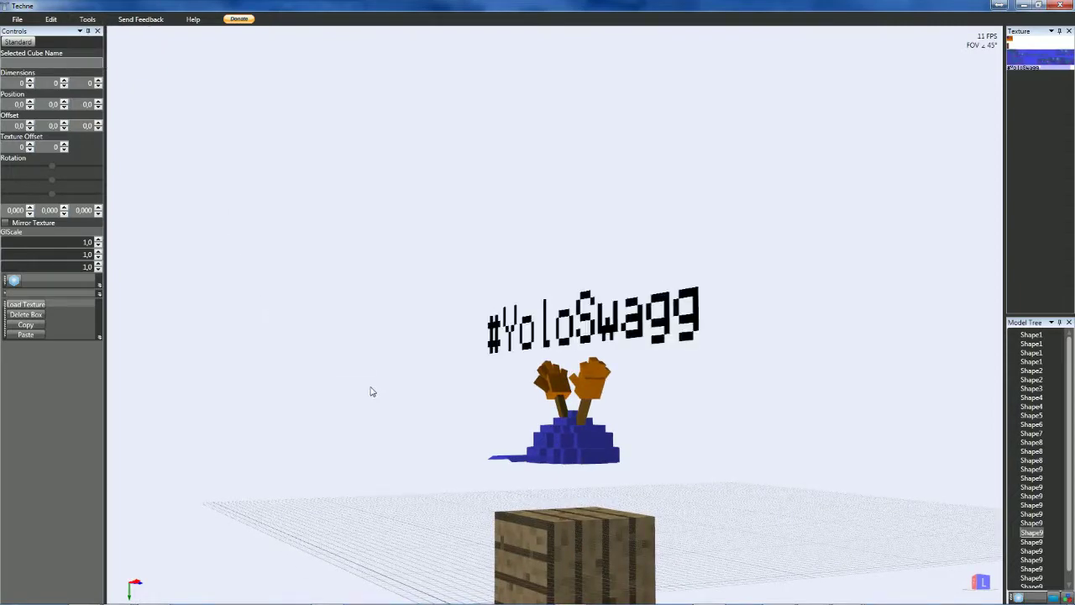
right_drag(434, 391, 511, 398)
middle_drag(512, 398, 461, 398)
- Agree to run the dmc-uhc-scavenger-hunt-pack modpack in offline mode
mouse_move(472, 603)
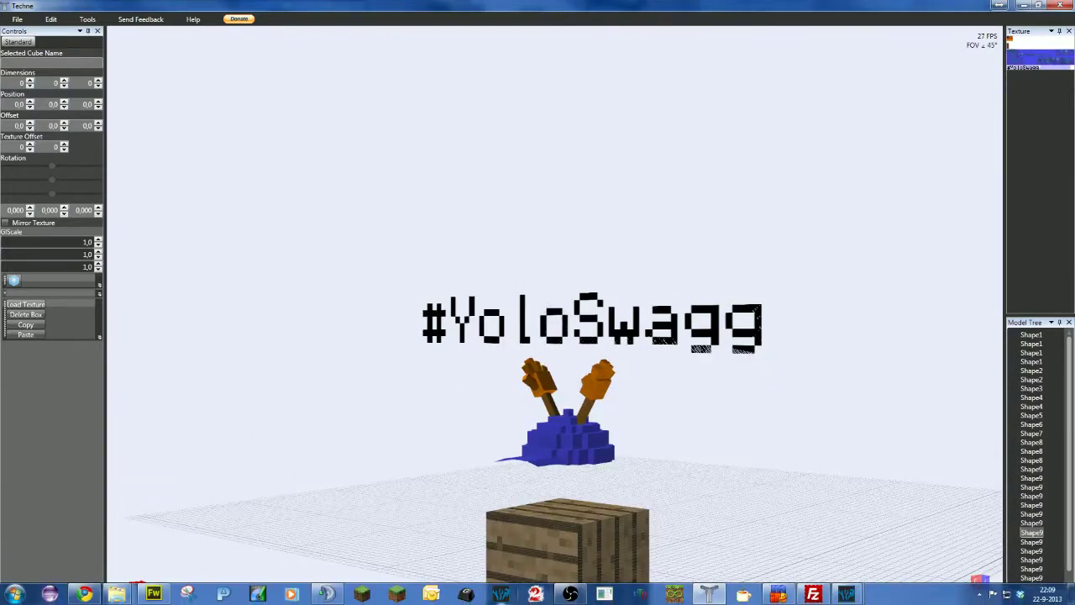
mouse_move(846, 593)
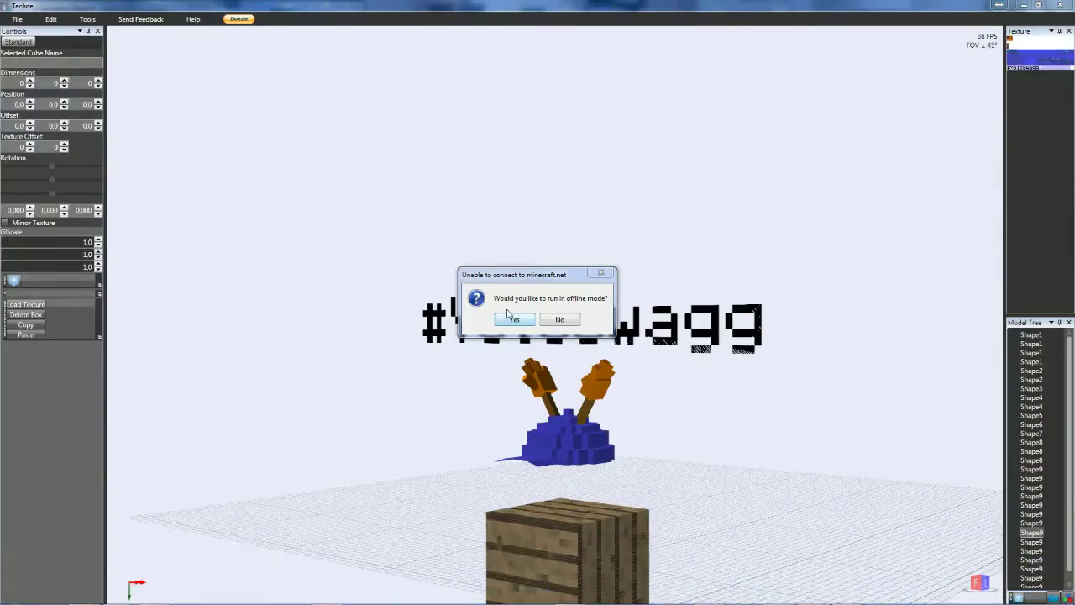
click(510, 318)
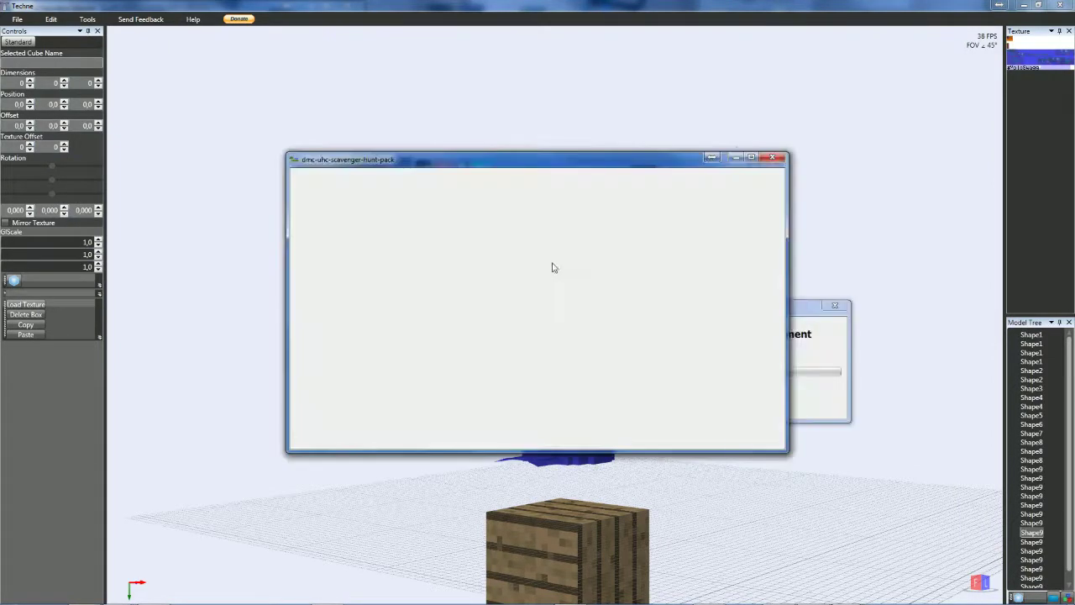
- Switch to Fireworks and bring up the Clapping_hat.png reference image while the modpack loads
mouse_move(384, 599)
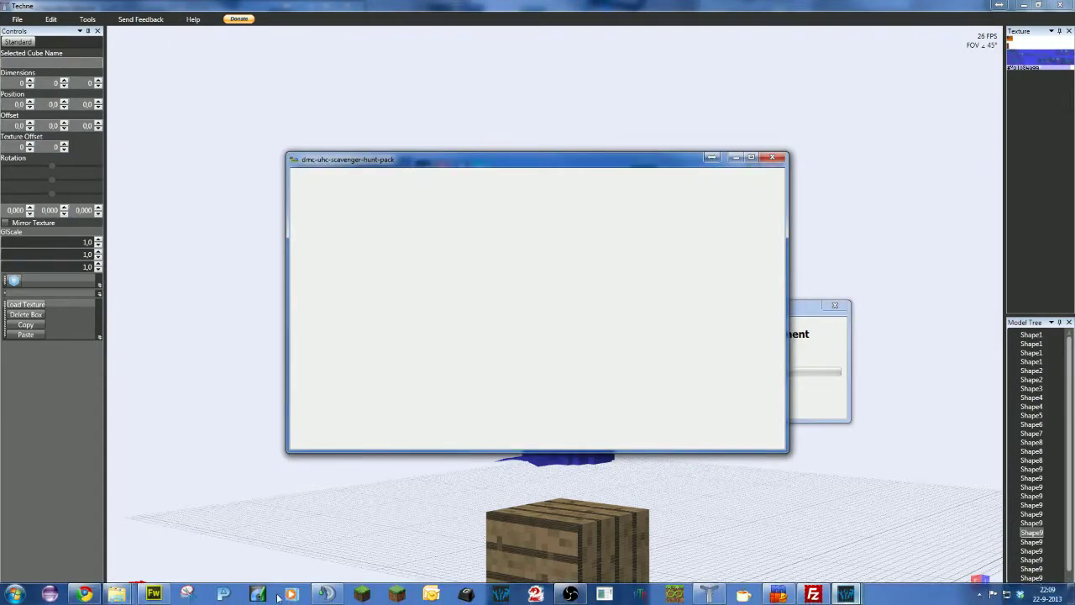
mouse_move(84, 594)
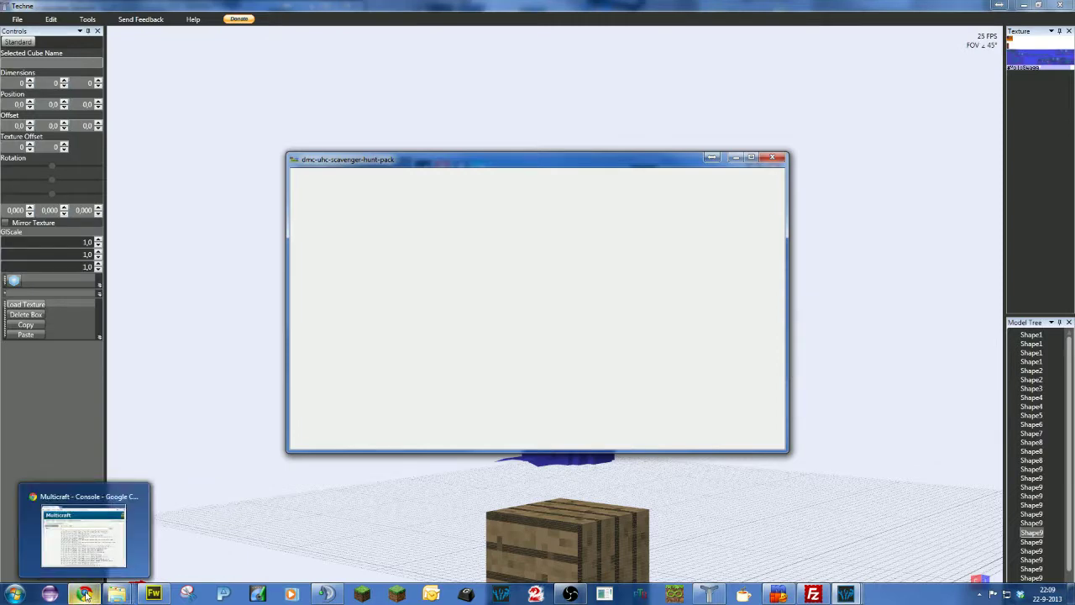
click(298, 519)
mouse_move(193, 601)
click(161, 593)
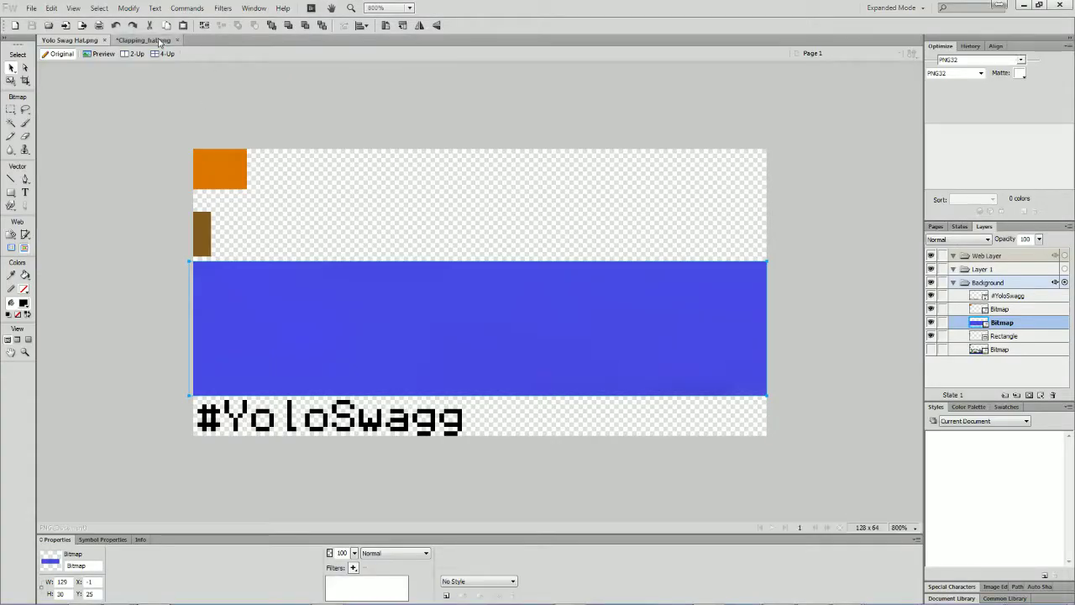
click(143, 39)
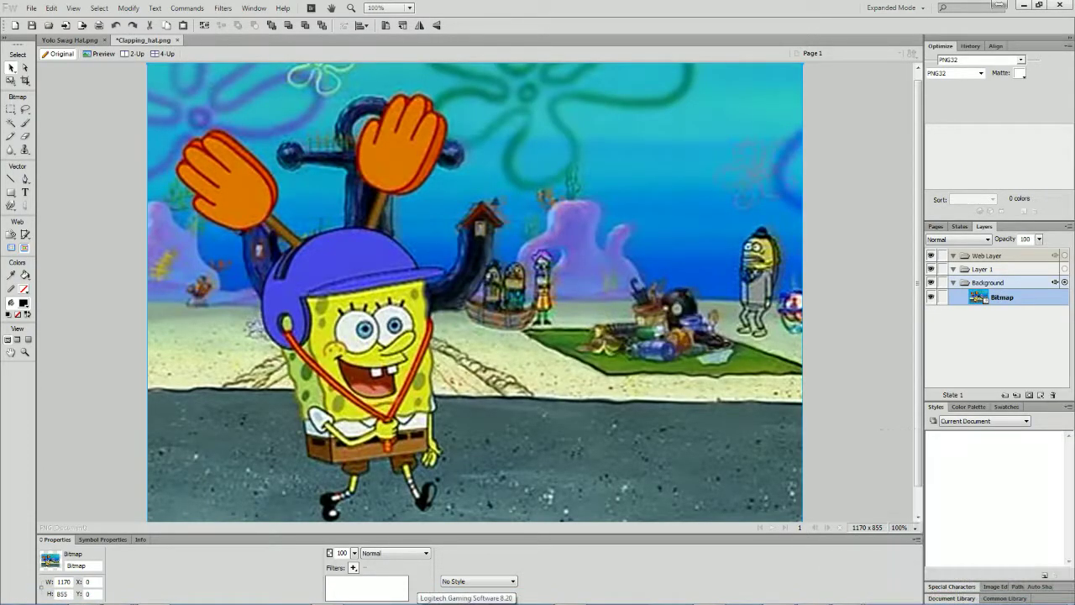
- In Open Broadcaster Software, switch the streamed scene to Scherm Rechts and back to Scherm Links
drag(1074, 233, 834, 231)
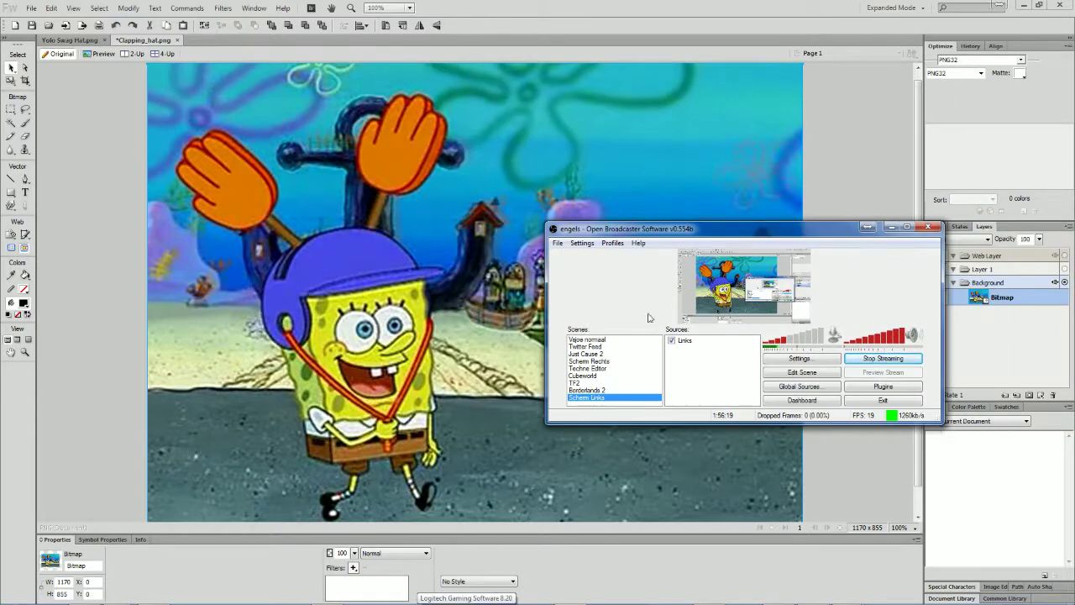
click(587, 361)
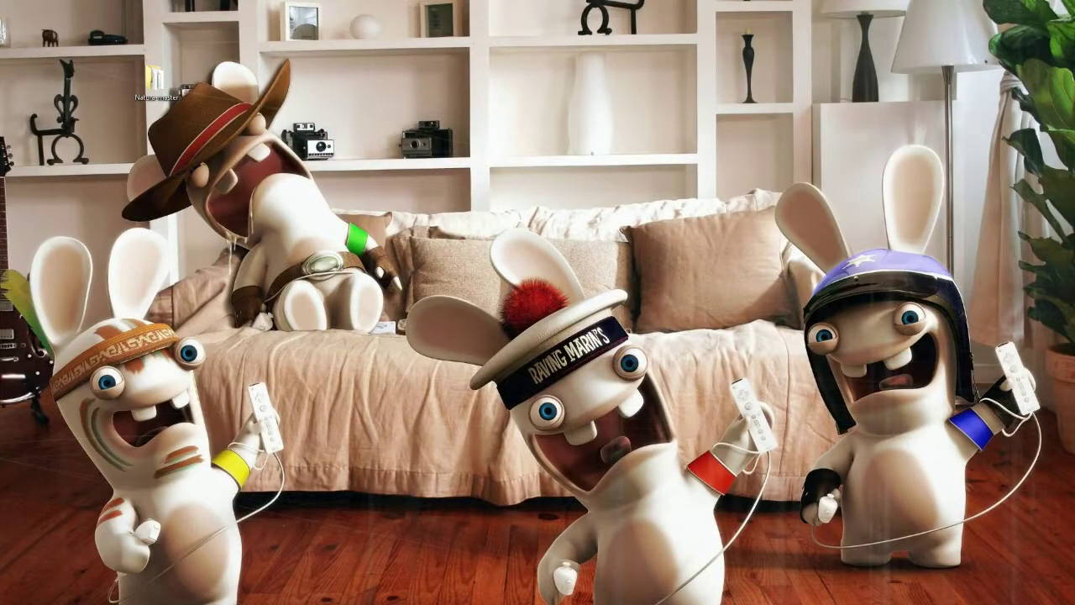
drag(0, 247, 449, 250)
click(299, 414)
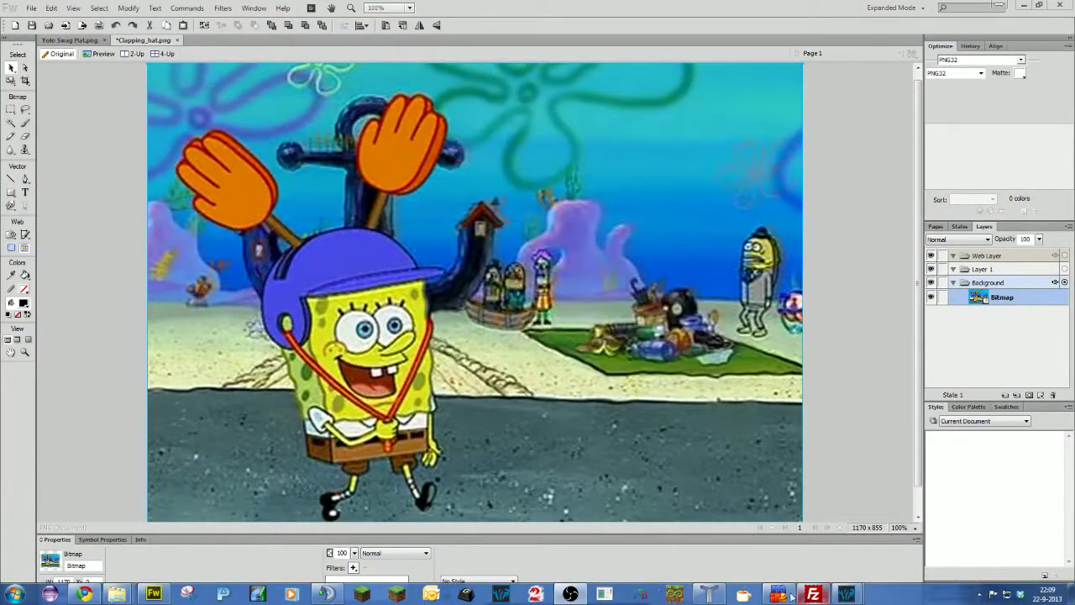
- Switch to the loaded Minecraft modpack, try to join the DMC UHC Scavenger Hunt multiplayer server, and return to the title screen
click(845, 593)
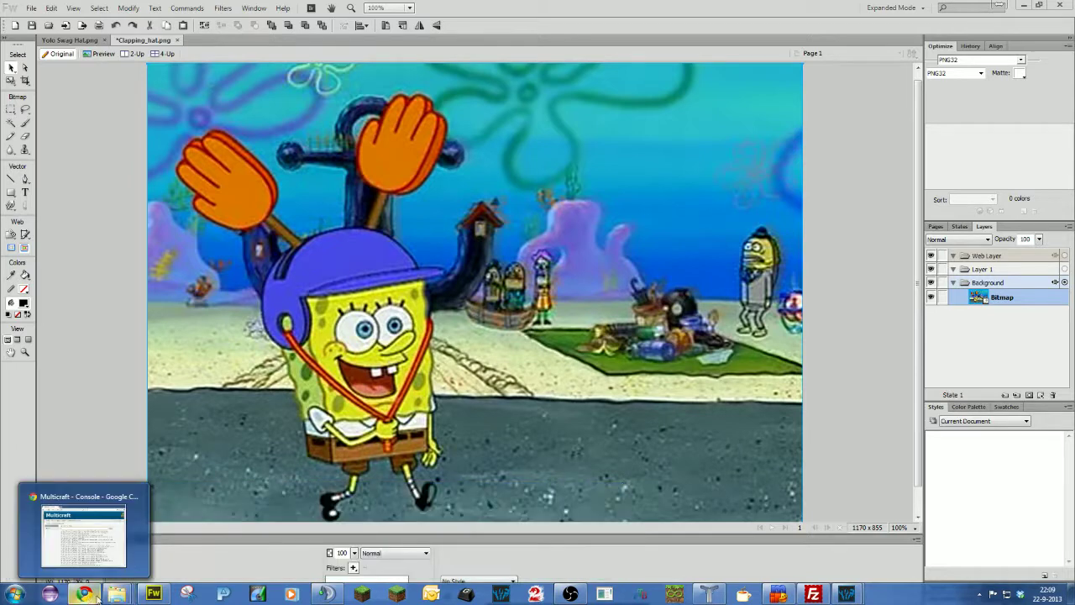
mouse_move(157, 594)
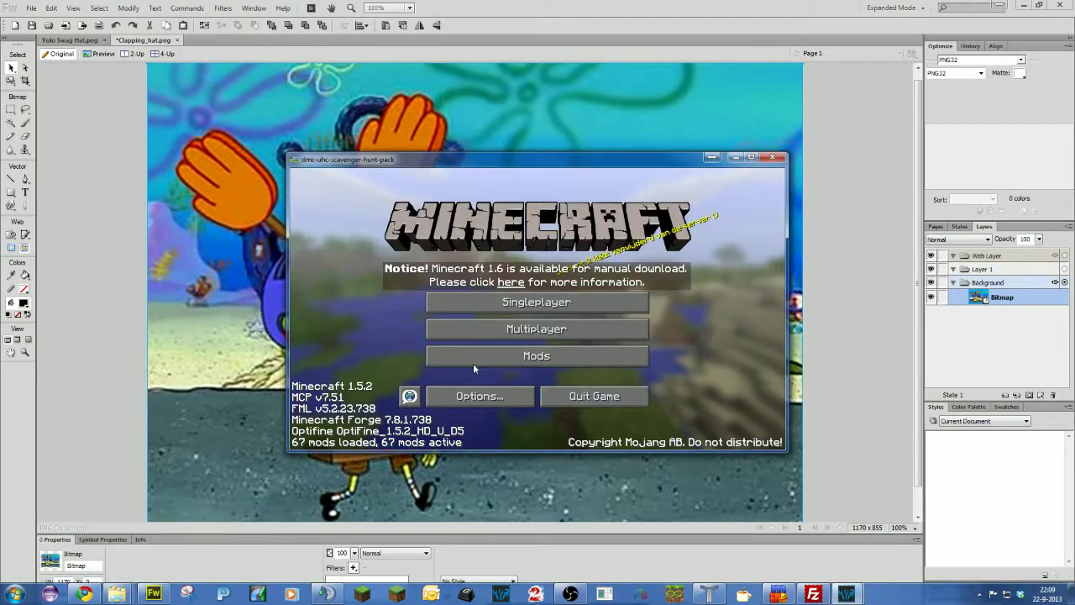
click(474, 370)
click(545, 417)
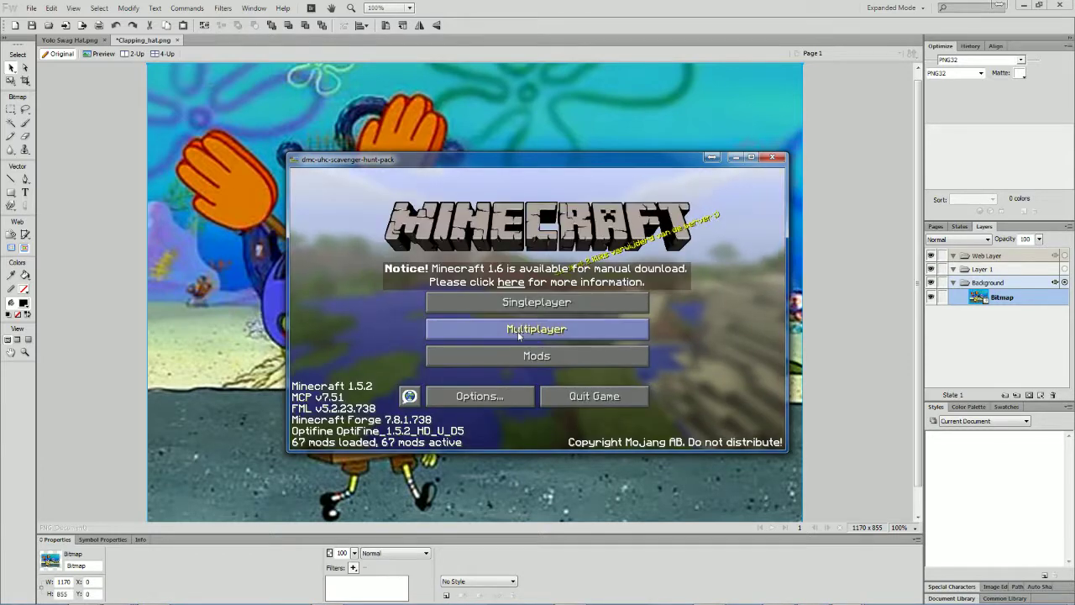
click(518, 327)
double_click(494, 274)
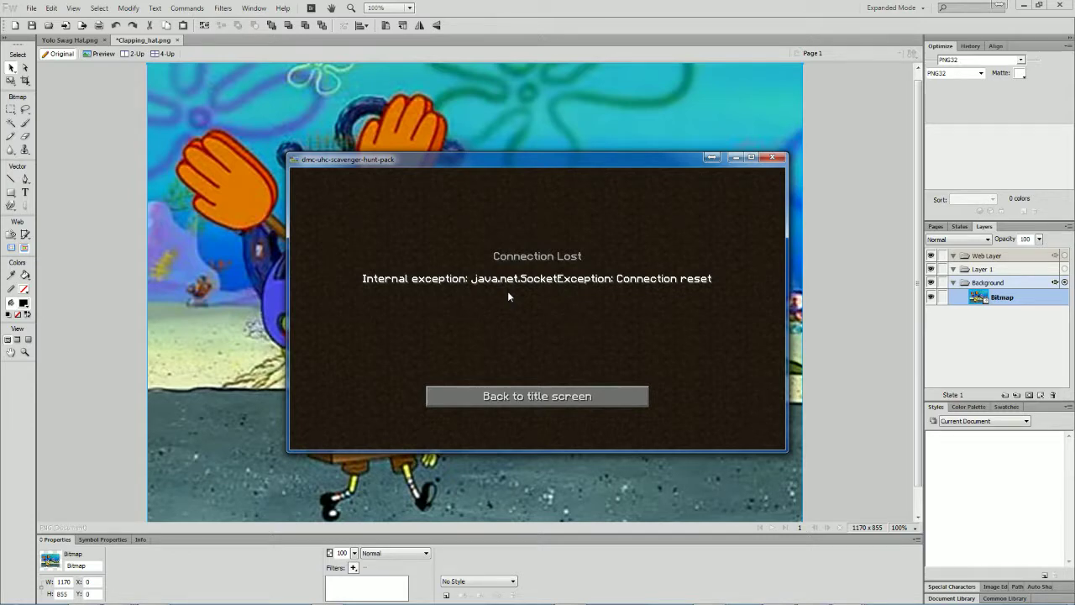
click(532, 397)
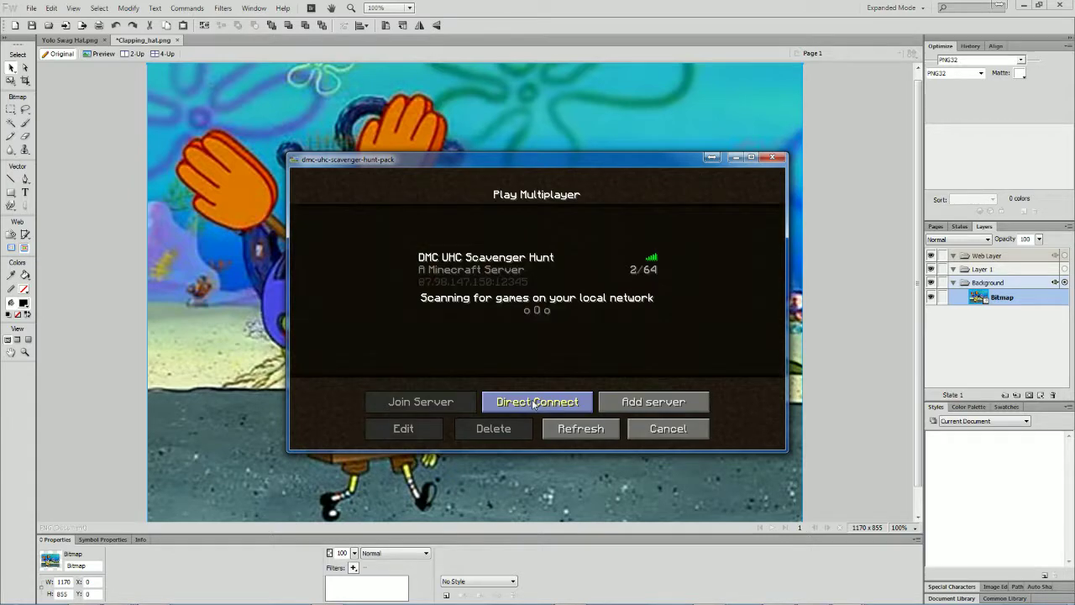
click(668, 429)
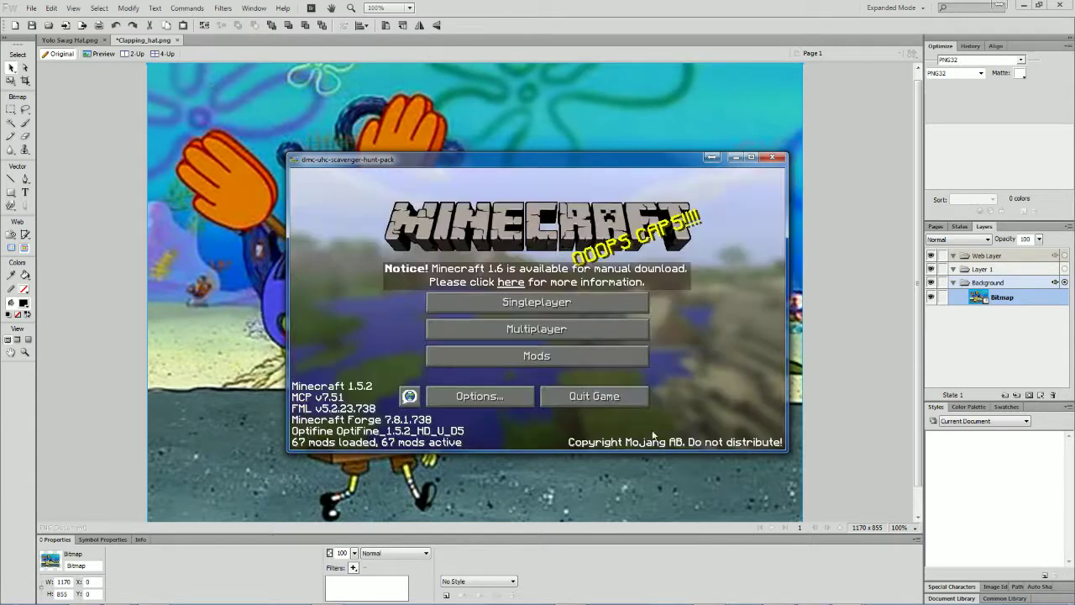
- Load the single-player creative world New World and maximize the game window
click(496, 307)
click(494, 298)
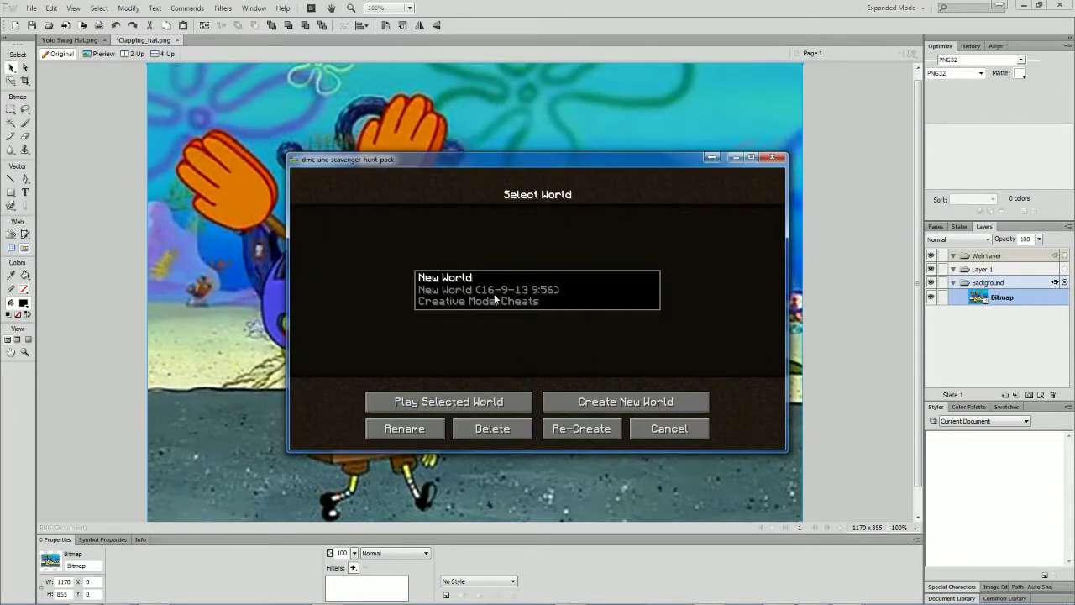
click(495, 299)
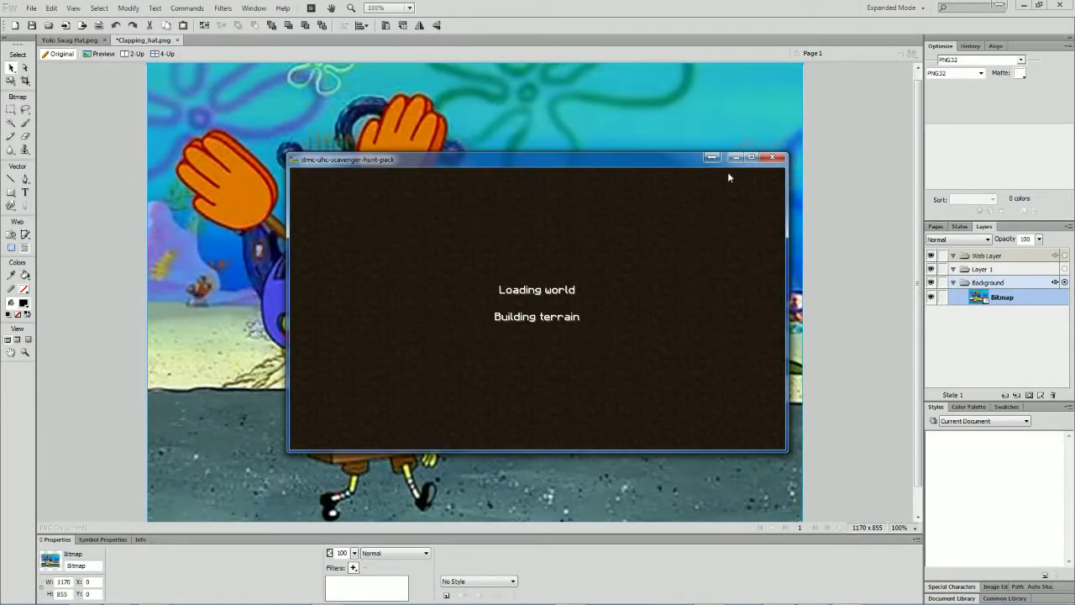
click(750, 157)
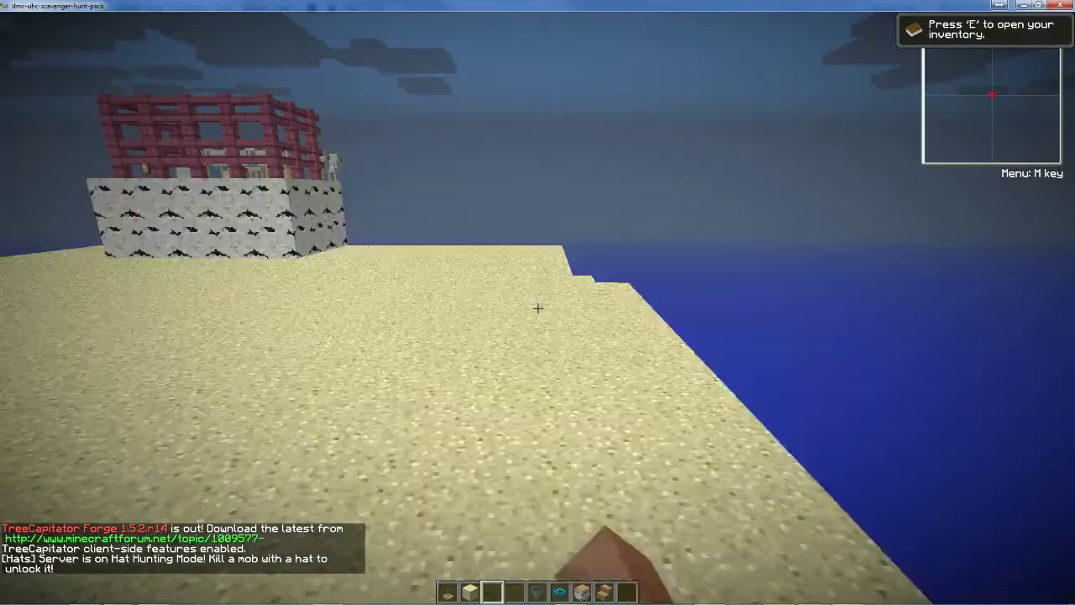
- Fly up to and around the purple fenced pen in the desert and examine the hats on the chickens inside
key(w)
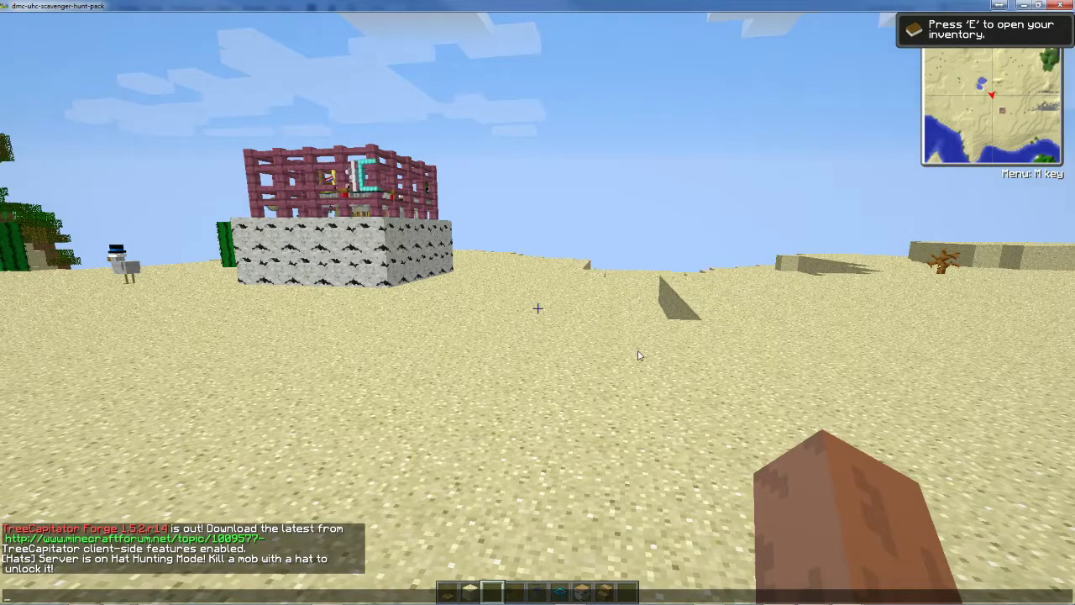
key(Escape)
key(w)
key(w)
key(space)
key(space)
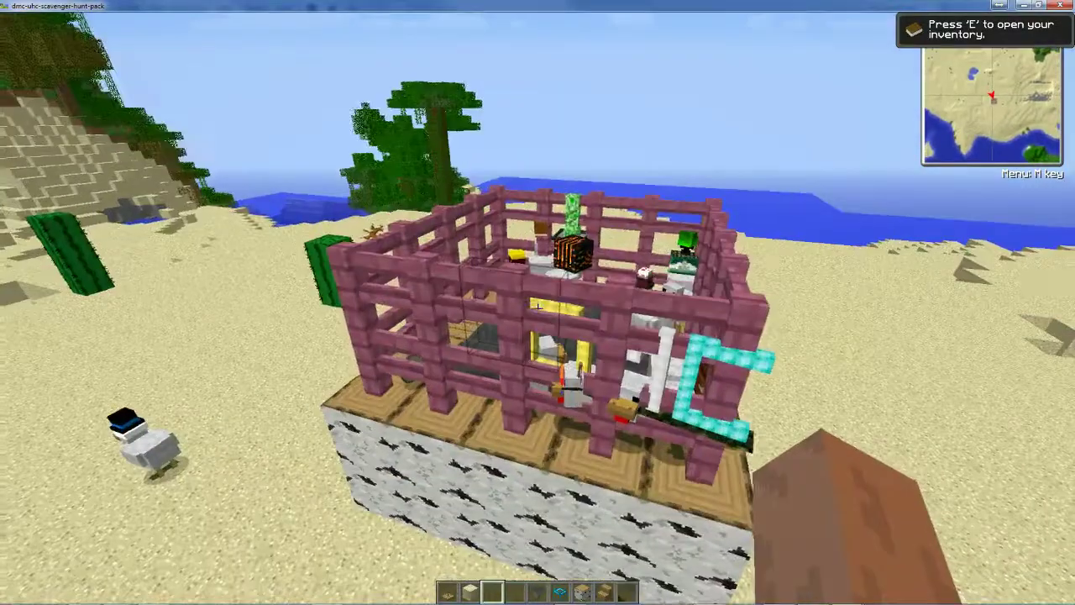
key(w)
key(space)
key(a)
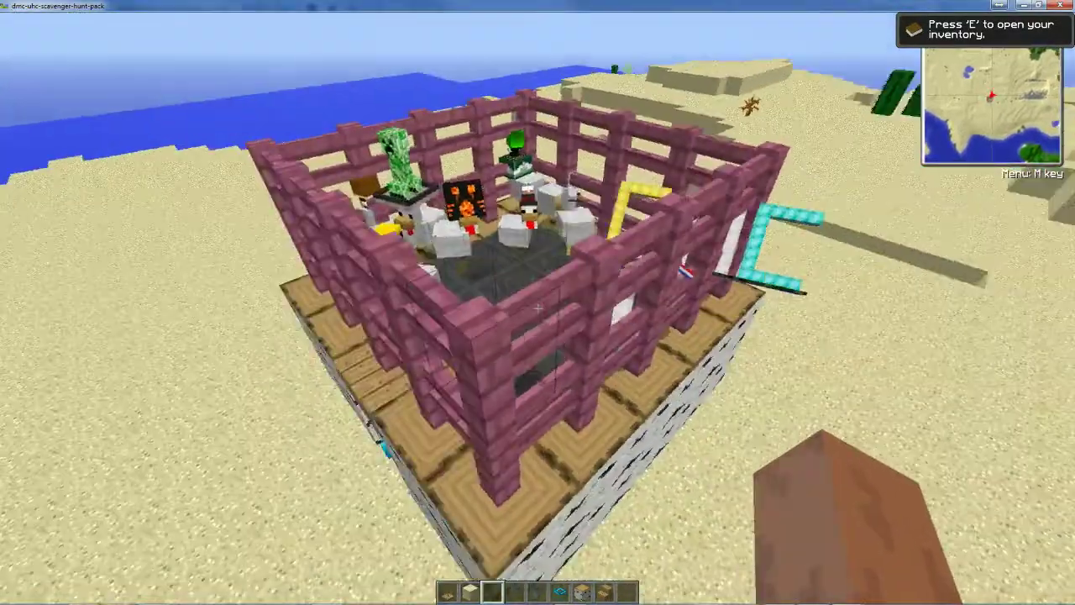
key(space)
key(shift)
key(w)
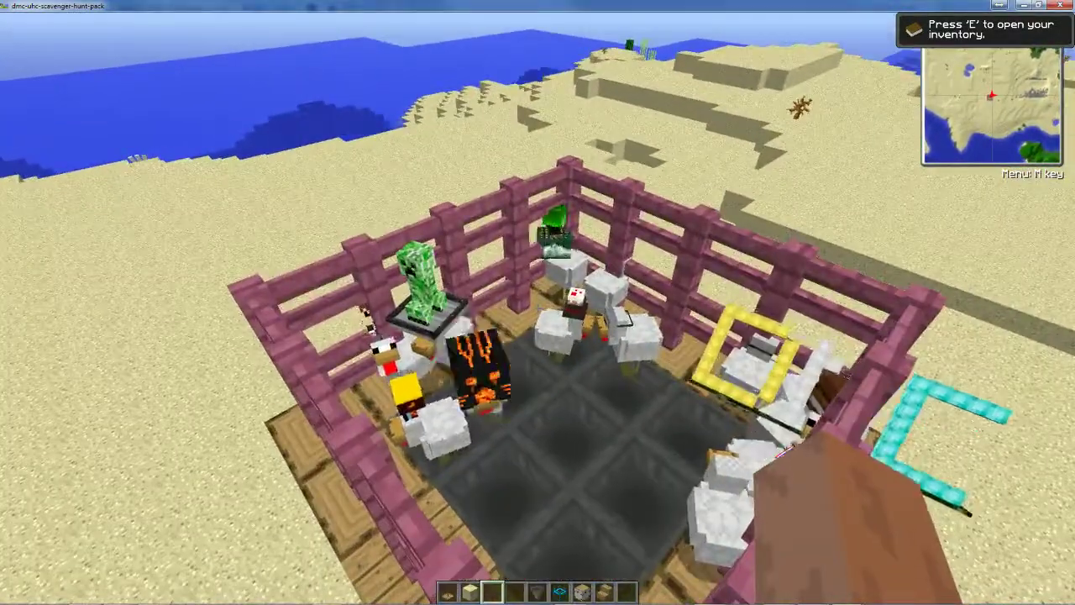
key(space)
key(w)
key(shift)
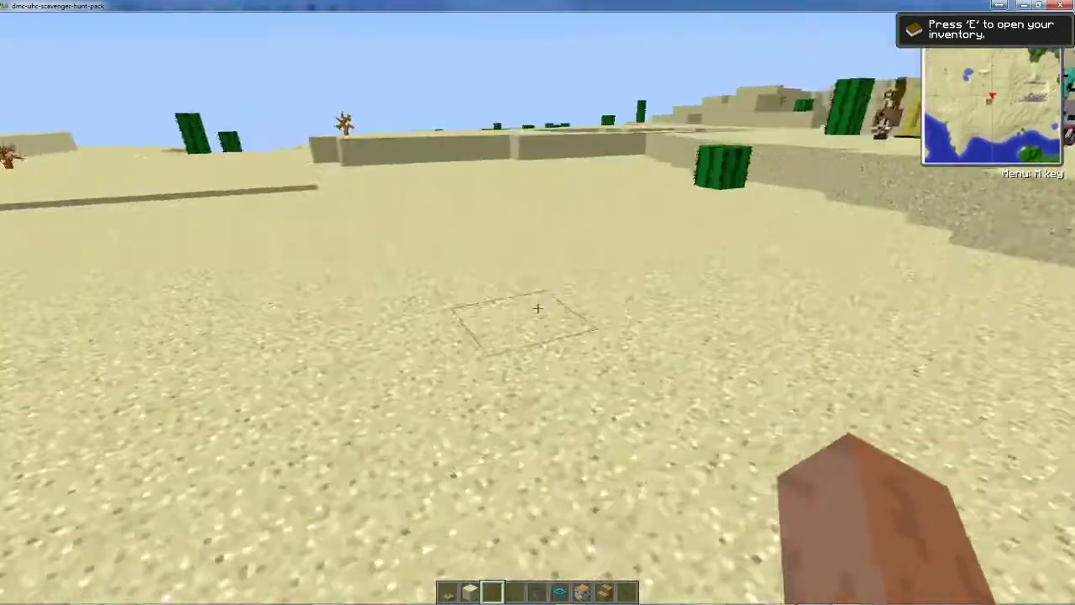
- Place a Hat Stand on open sand and put the Yolo Swag Hat on it, searching the hats for "yo"
key(w)
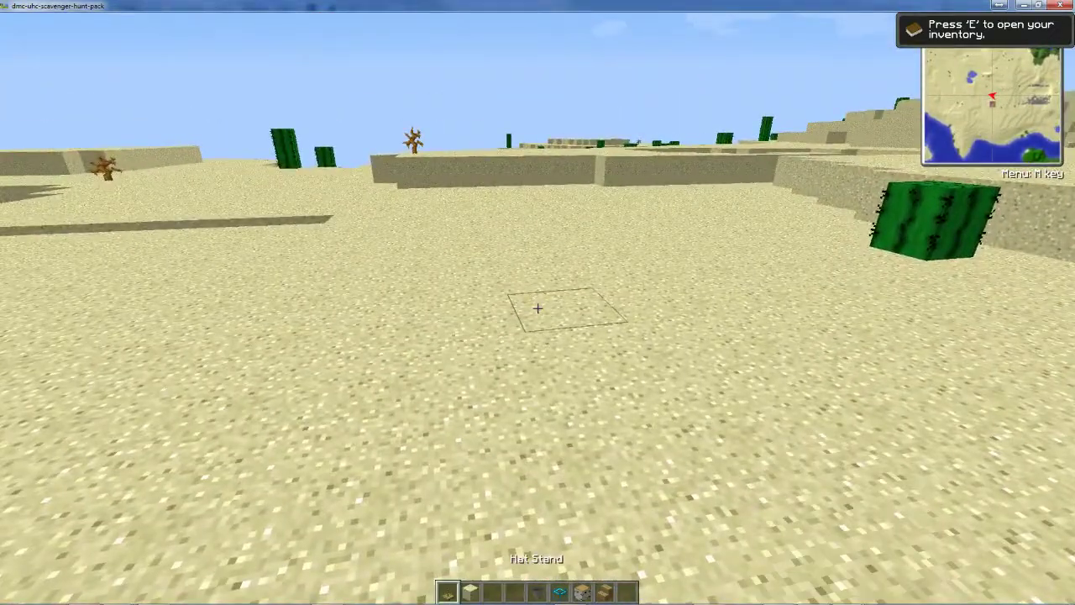
key(w)
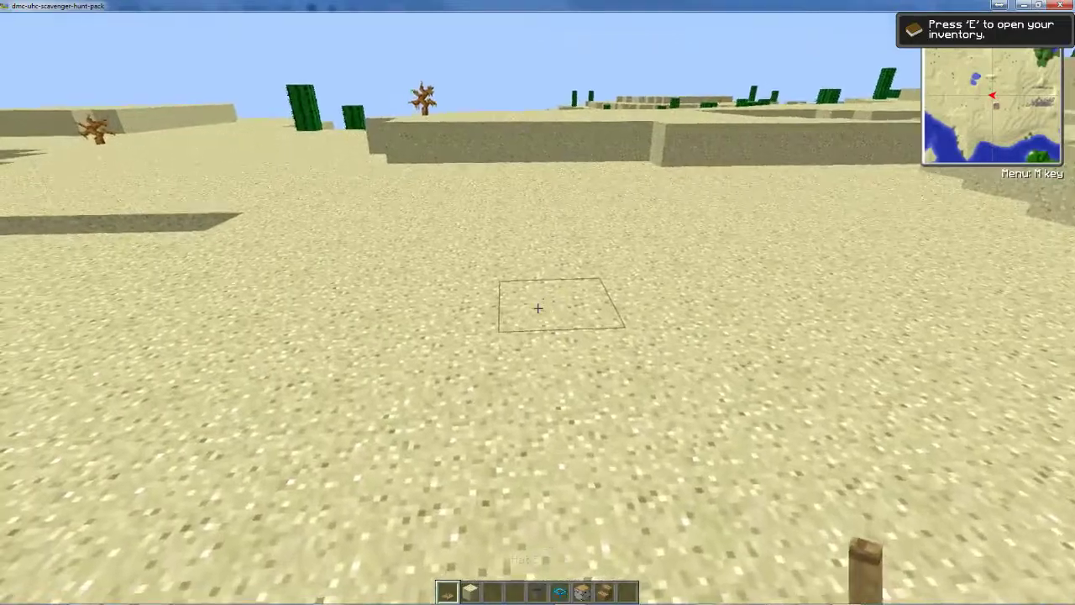
right_click(537, 308)
right_click(538, 308)
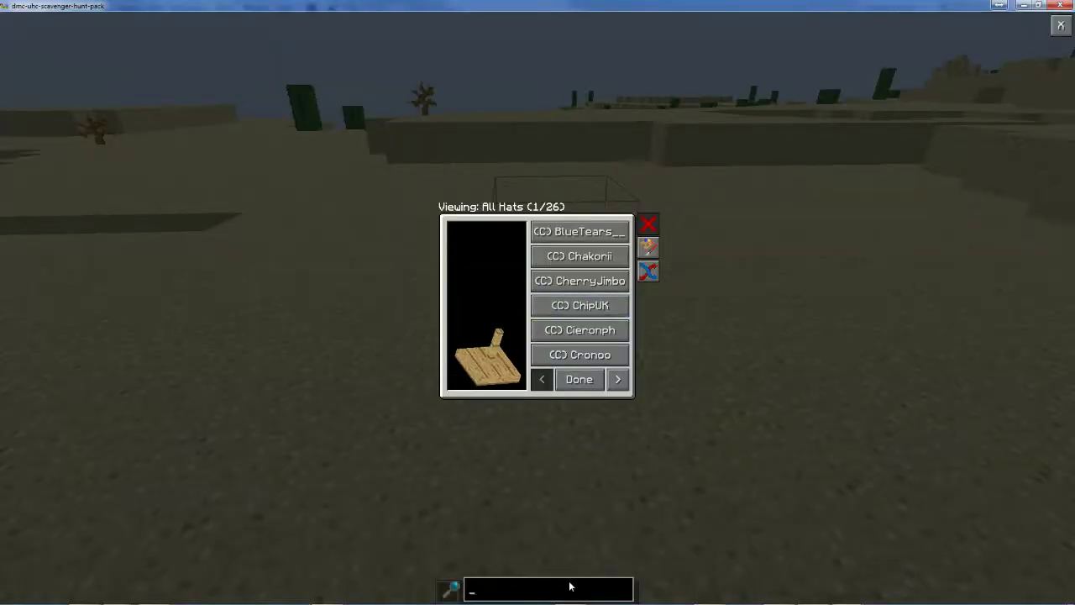
text(yo)
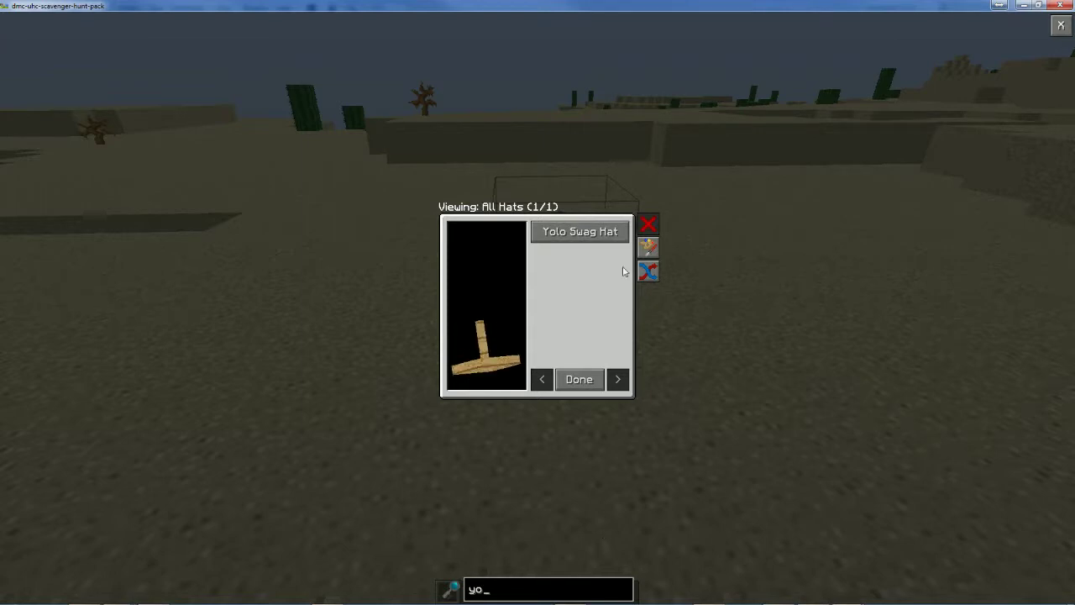
click(591, 239)
click(588, 374)
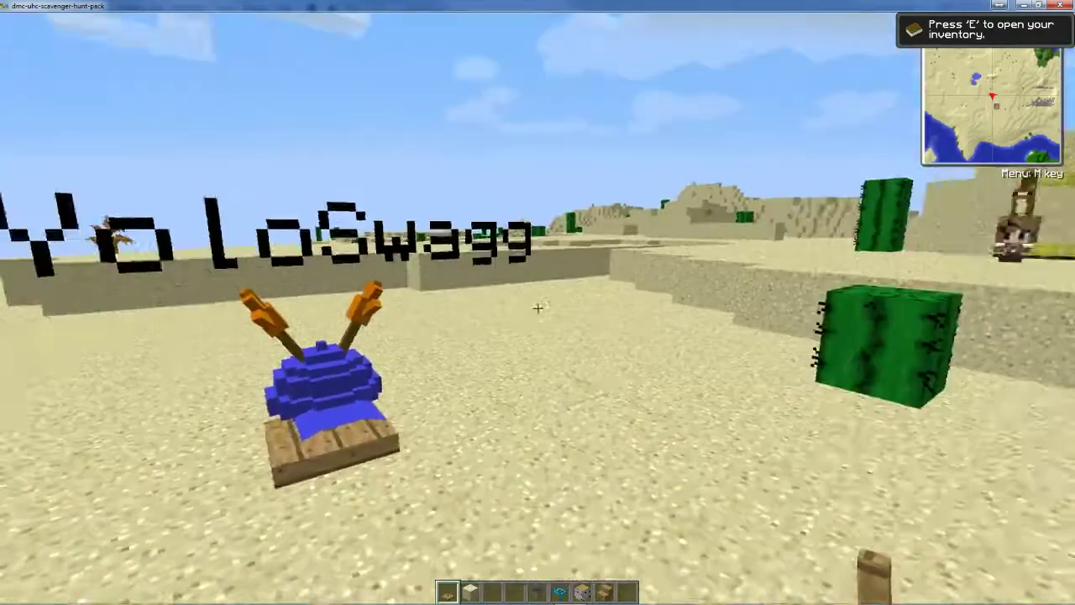
- Walk around the hat stand with an empty hand and inspect the Yolo Swag Hat from the front, sides and back
key(d)
scroll(537, 308, down, 4)
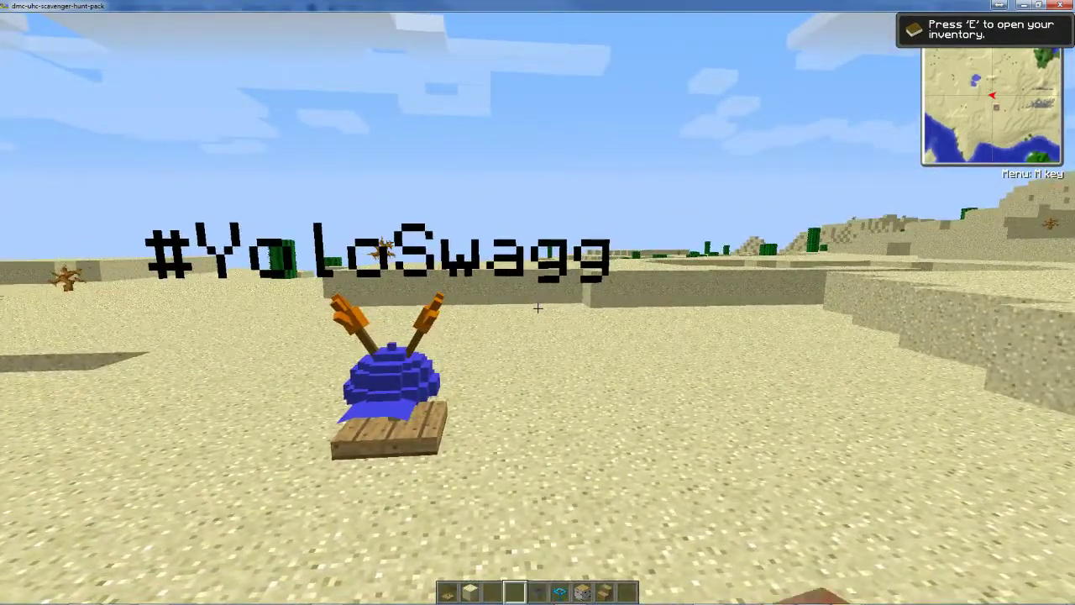
key(w)
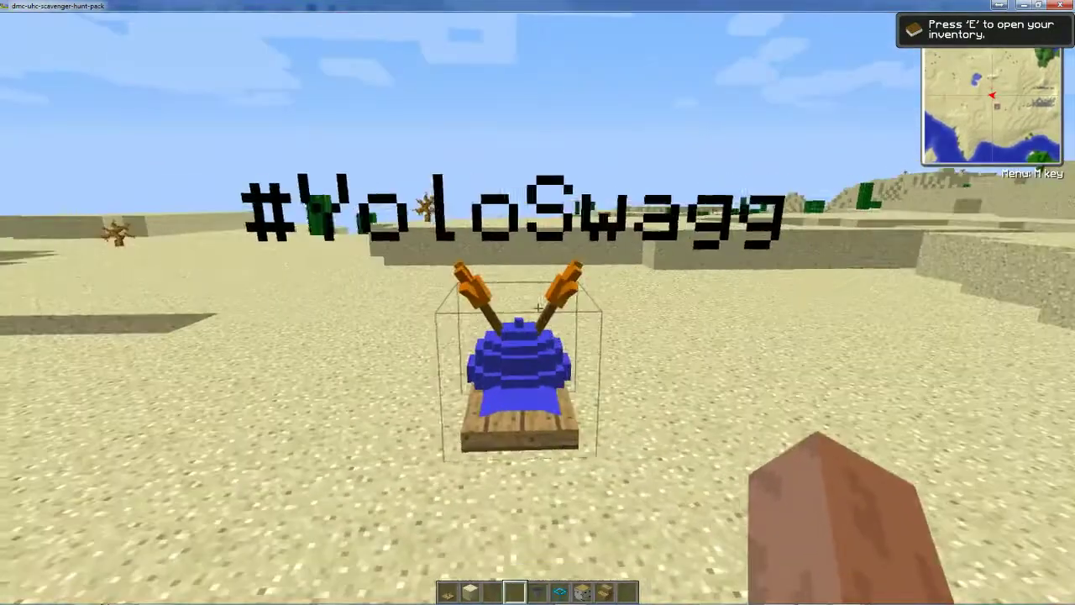
key(d)
key(w)
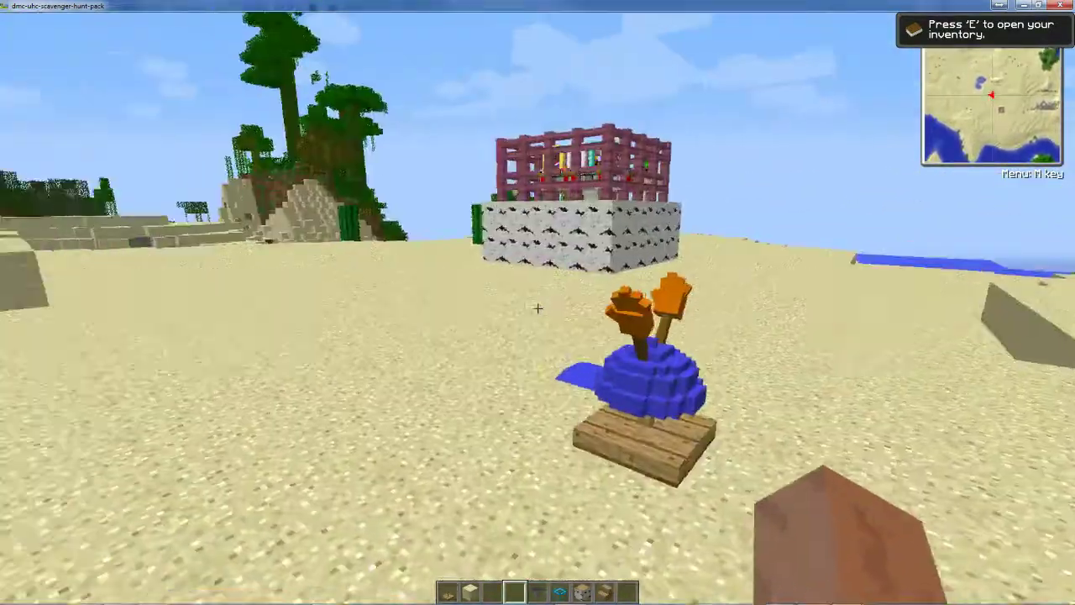
key(d)
key(w)
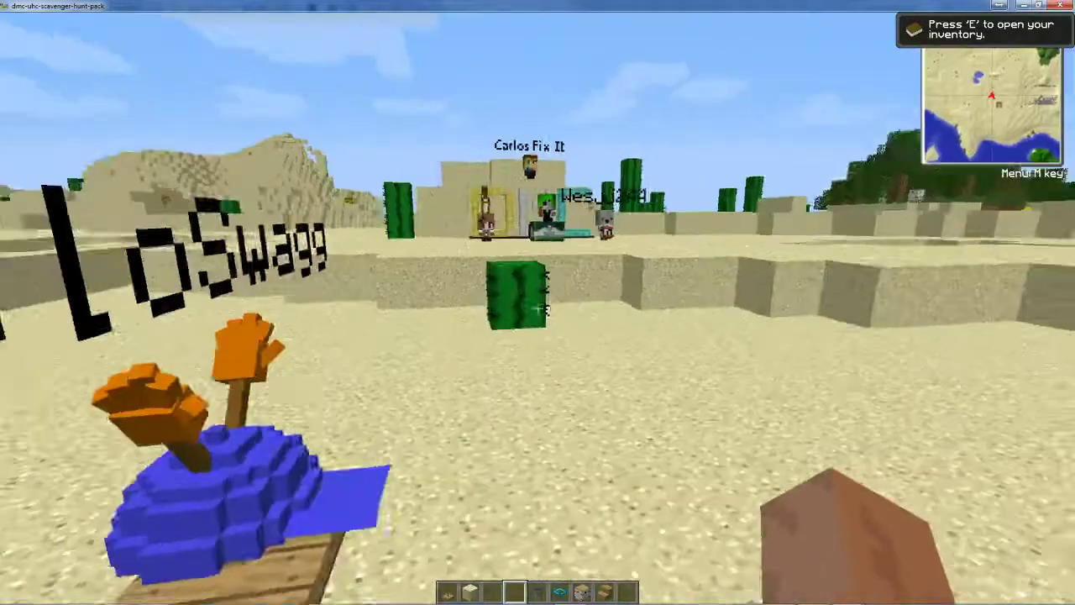
key(d)
key(s)
key(w)
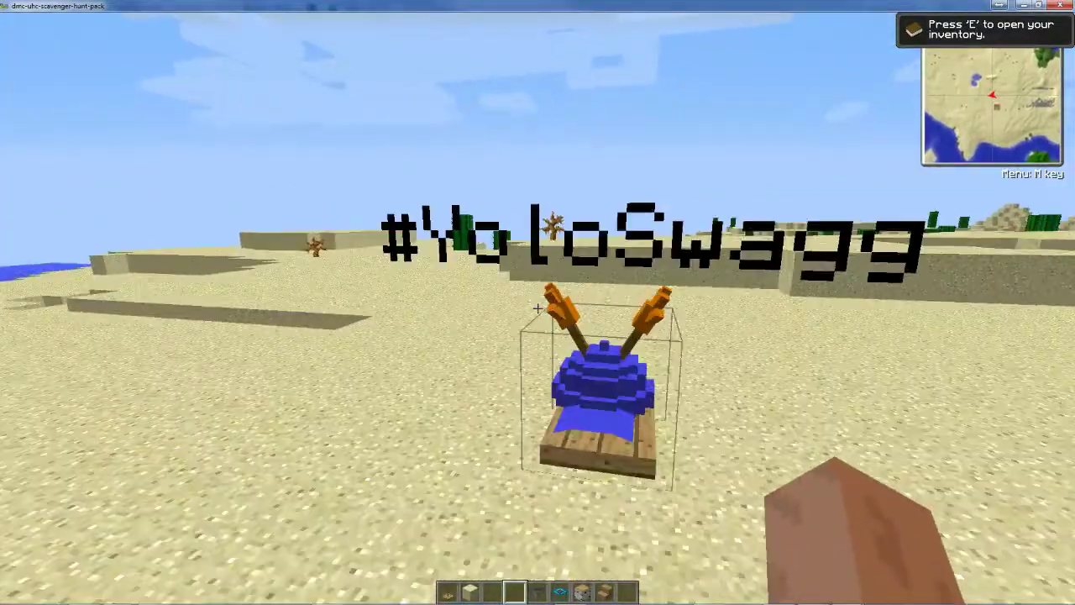
- Equip the player character with the Yolo Swag Hat, searching the hats for "yol"
key(s)
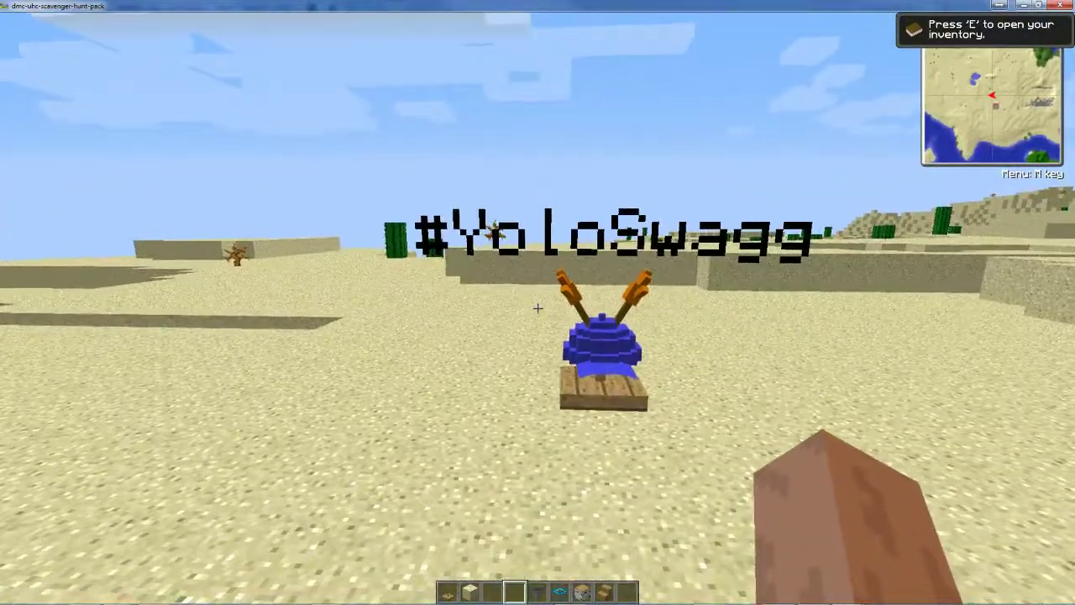
key(h)
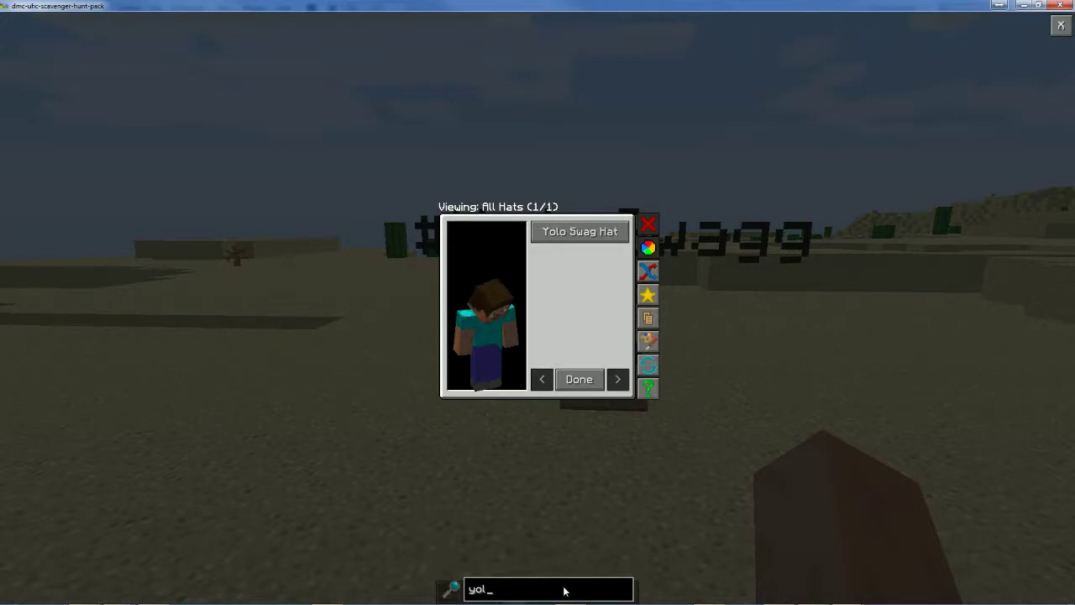
click(579, 380)
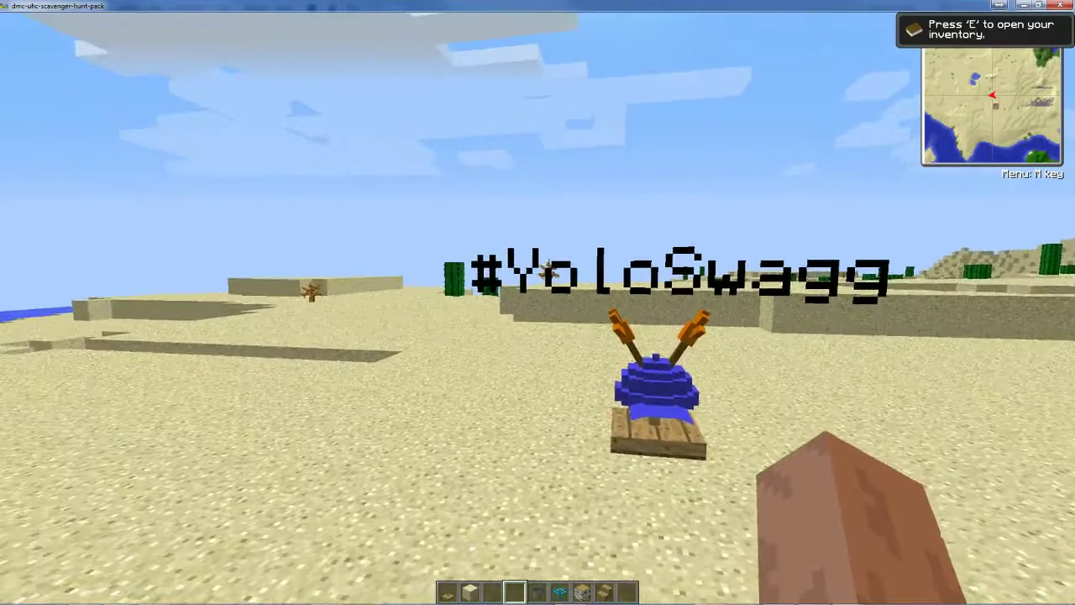
- Circle the hat stand again and inspect the worn Yolo Swag Hat from behind and in front in third-person view while moving
key(a)
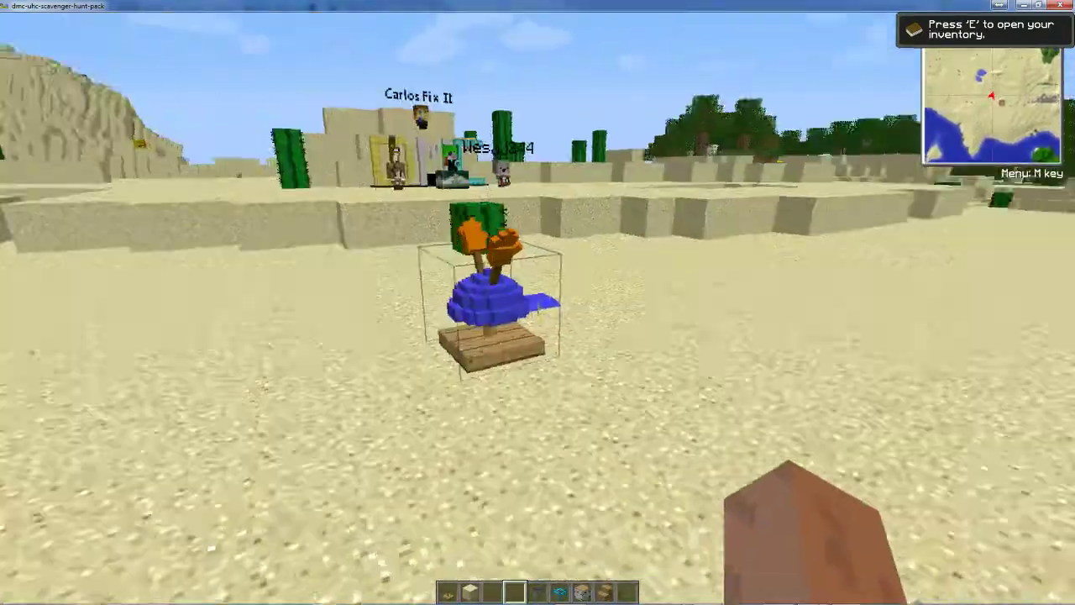
key(w)
key(a)
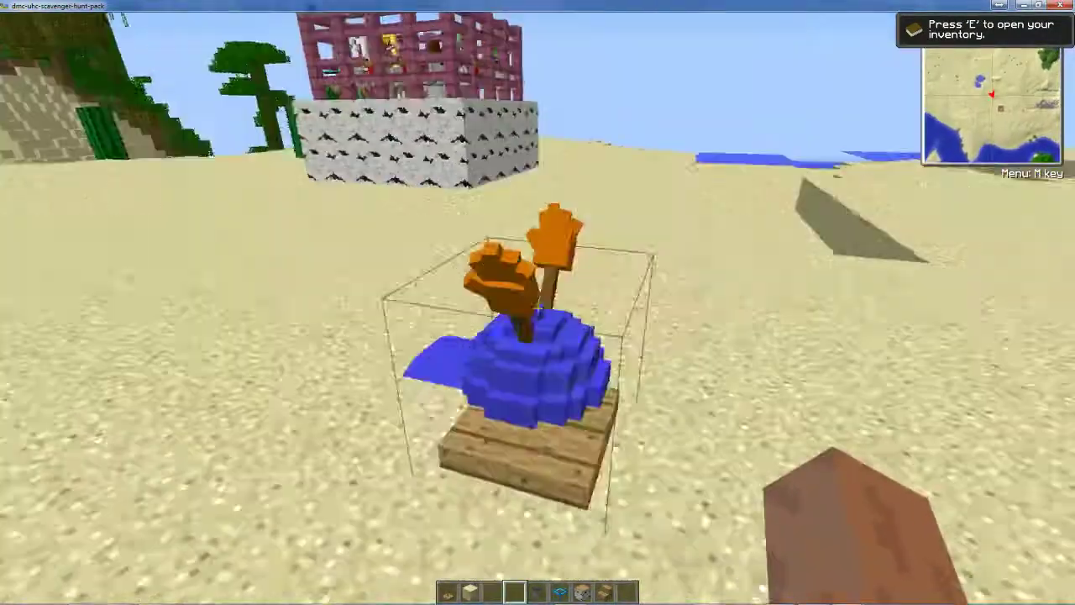
key(s)
key(s)
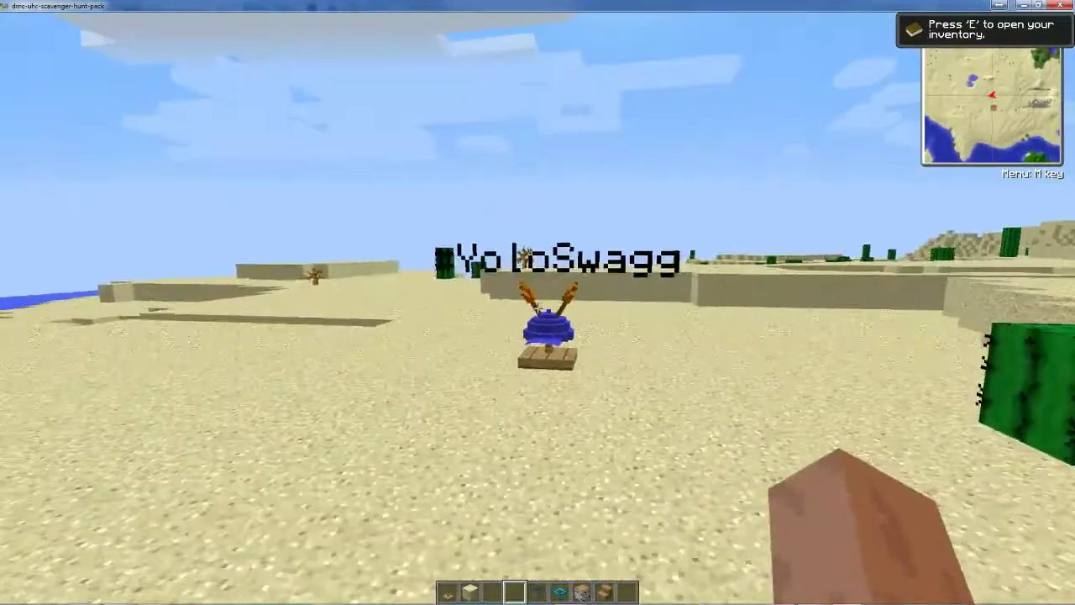
key(F5)
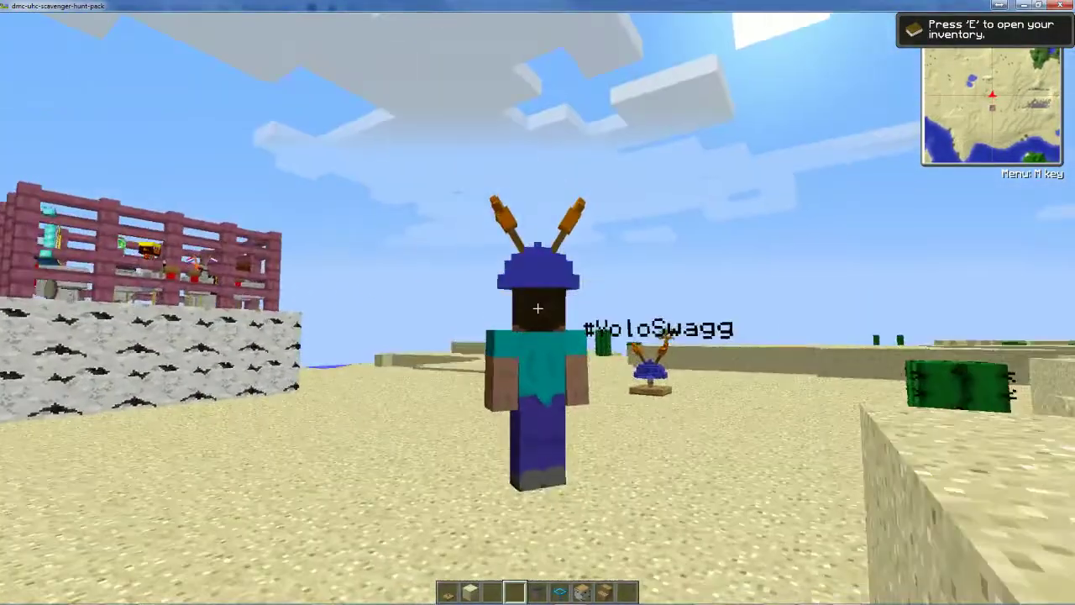
key(F5)
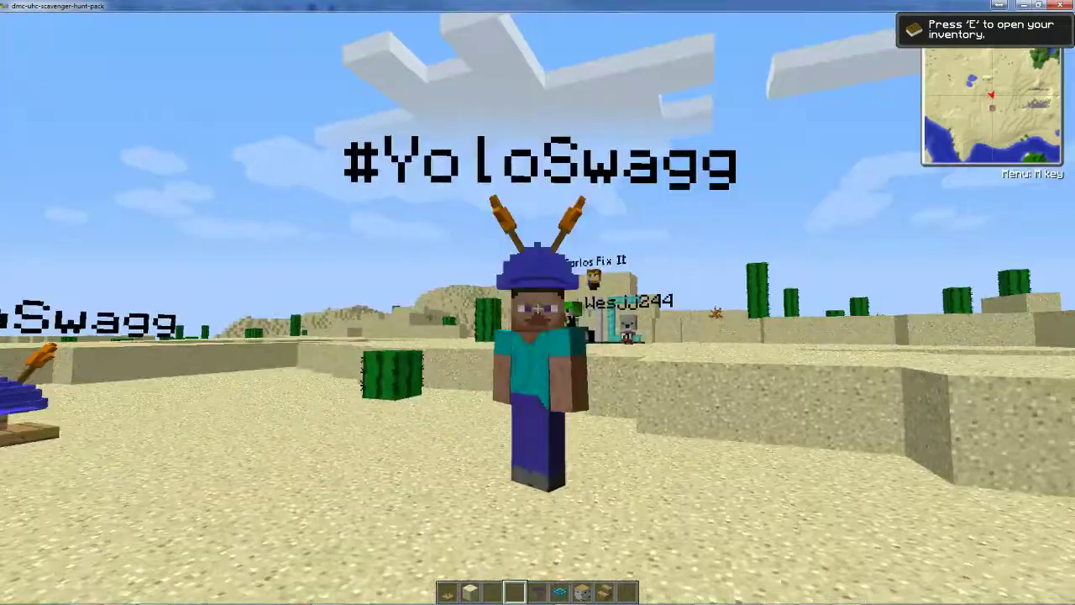
click(537, 308)
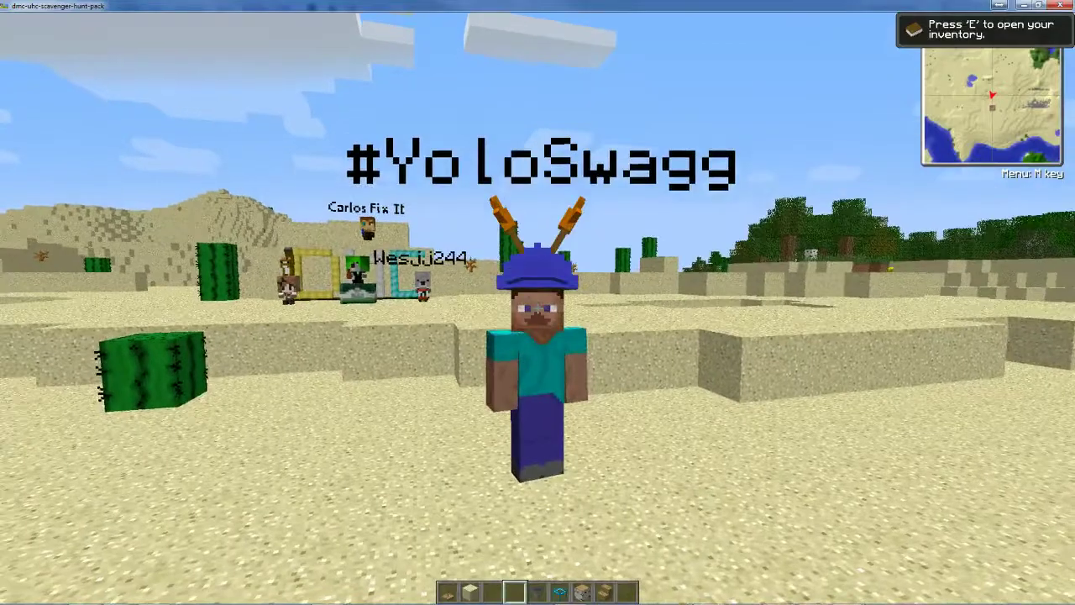
key(d)
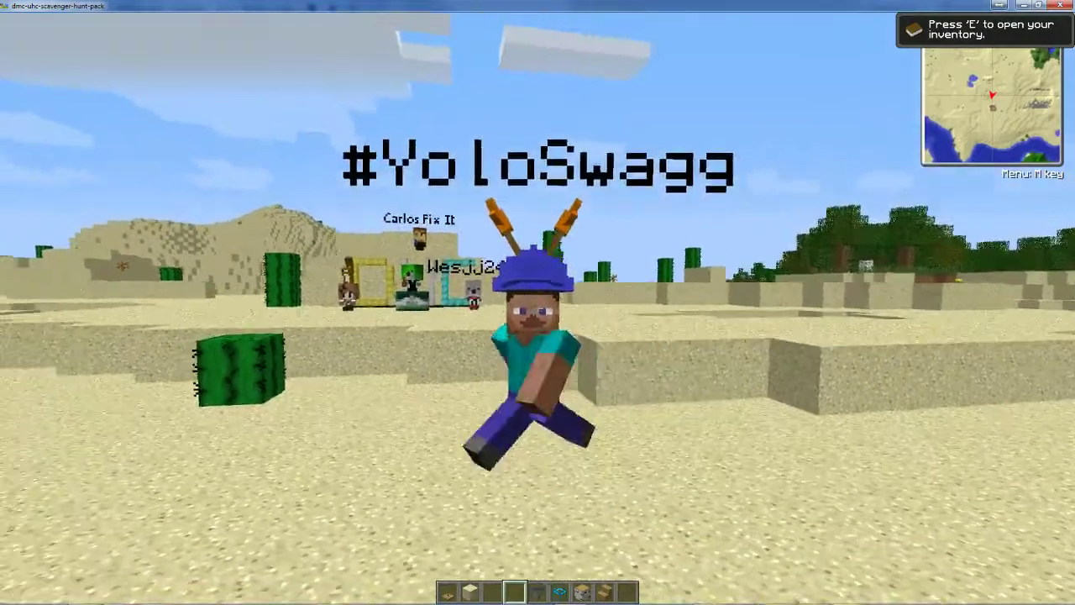
key(space)
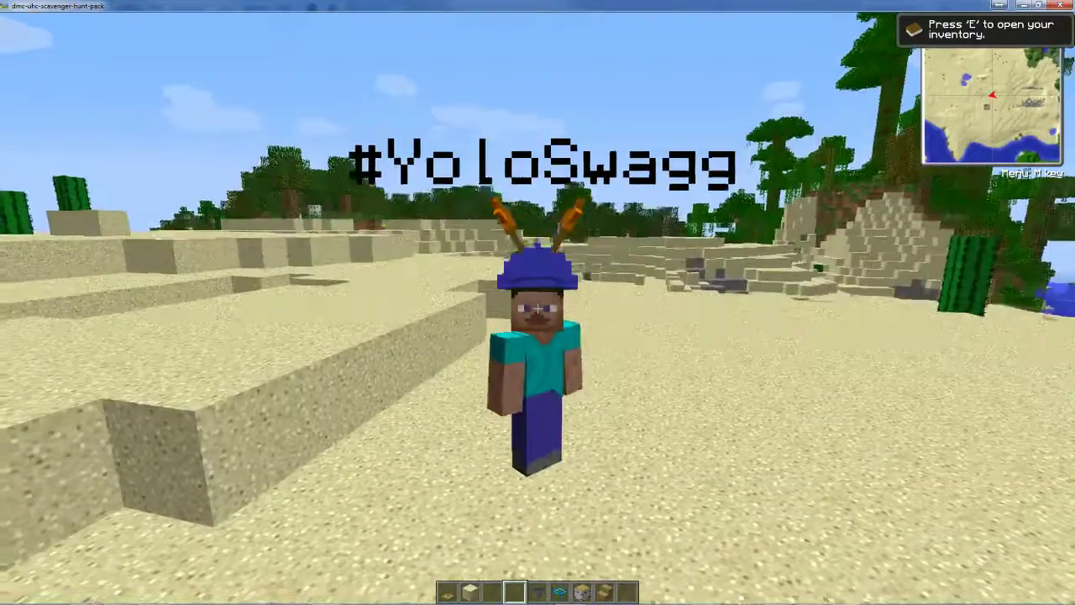
- Return to first-person view and stack a three-block-high Birch Wood pillar on the open sand
key(F5)
scroll(537, 308, down, 3)
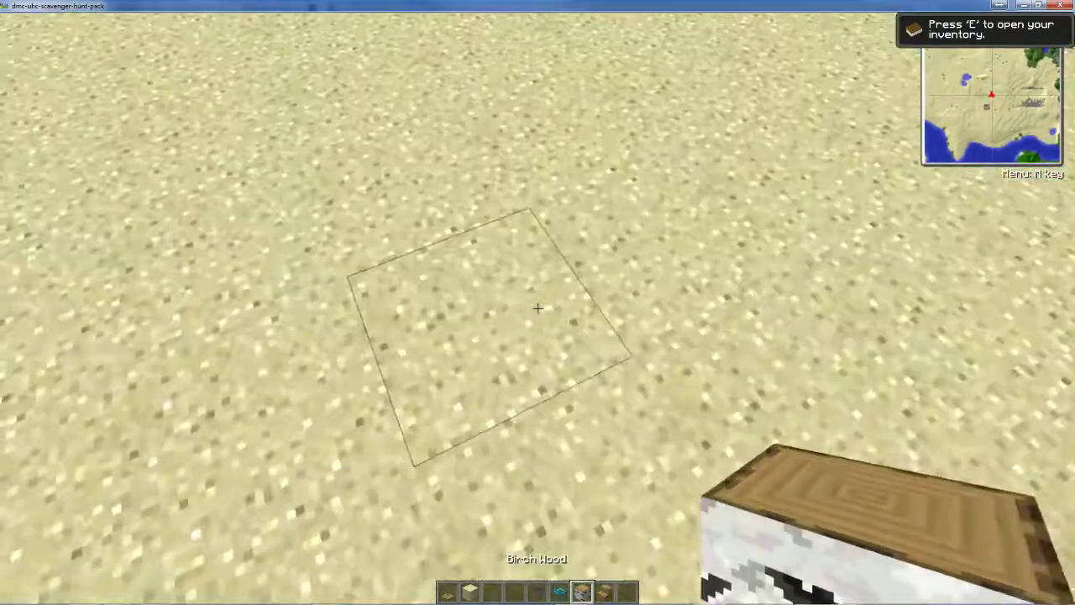
right_click(538, 308)
right_click(538, 308)
key(s)
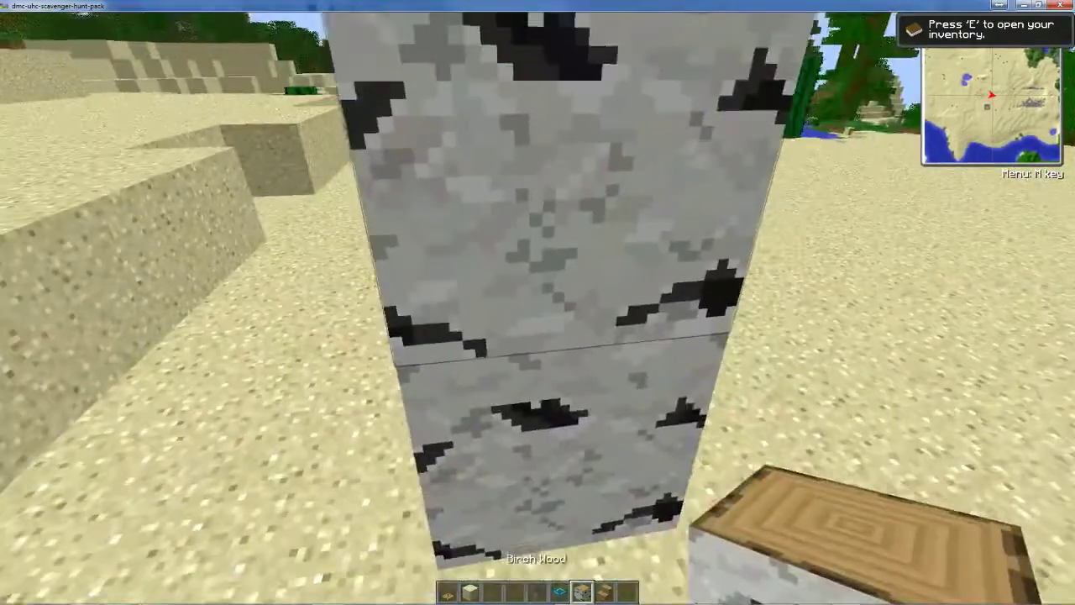
key(space)
key(space)
right_click(537, 308)
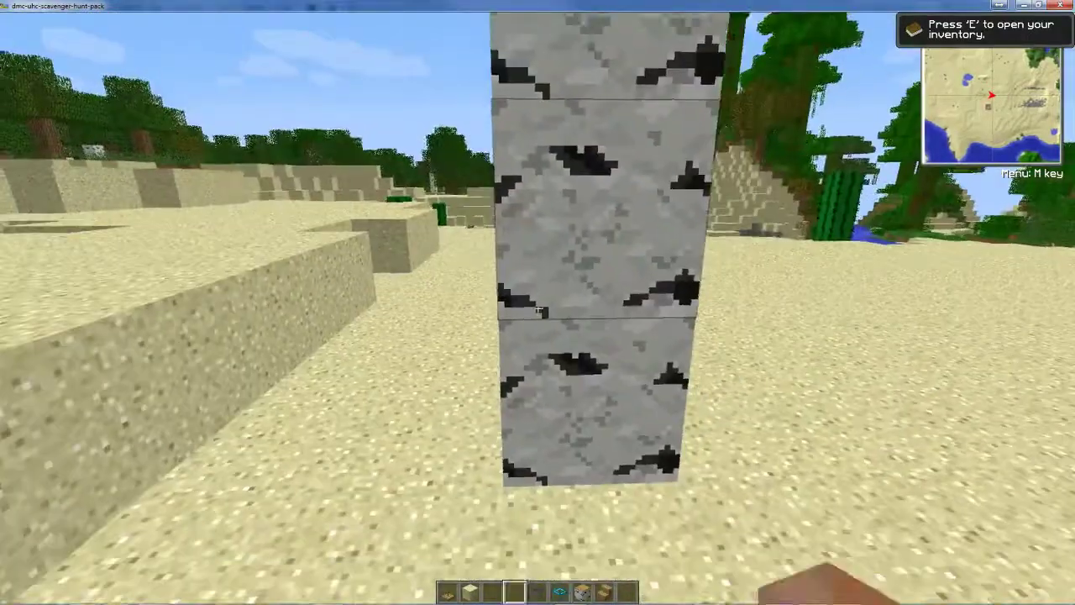
- Mount a Hat Stand on the pillar's lowest block and put the Wesjj244 TNT Hat on it, searching the hats for "wes"
key(1)
right_click(538, 302)
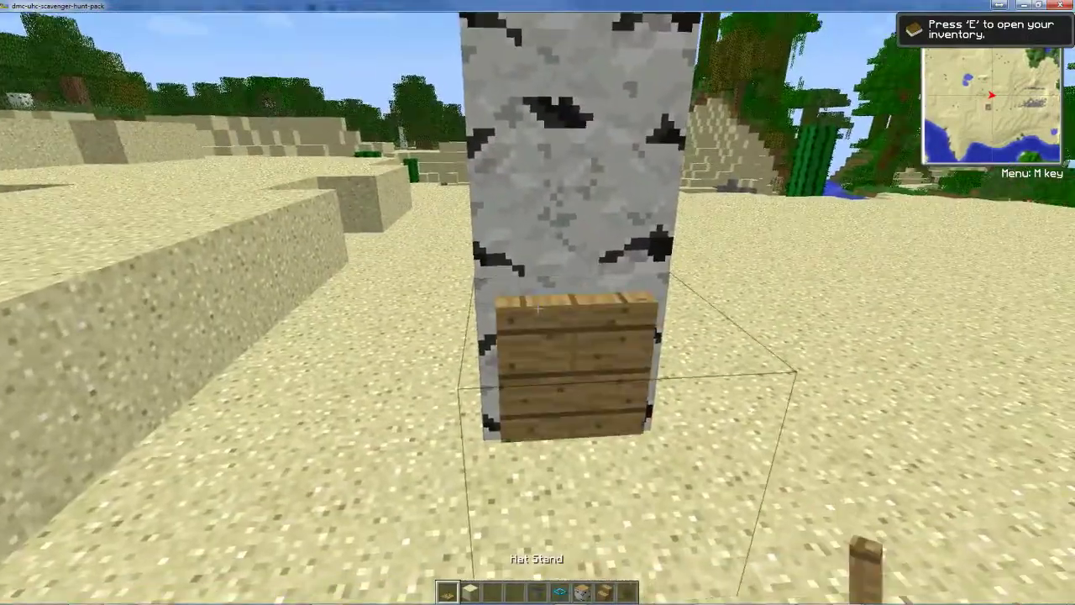
right_click(538, 308)
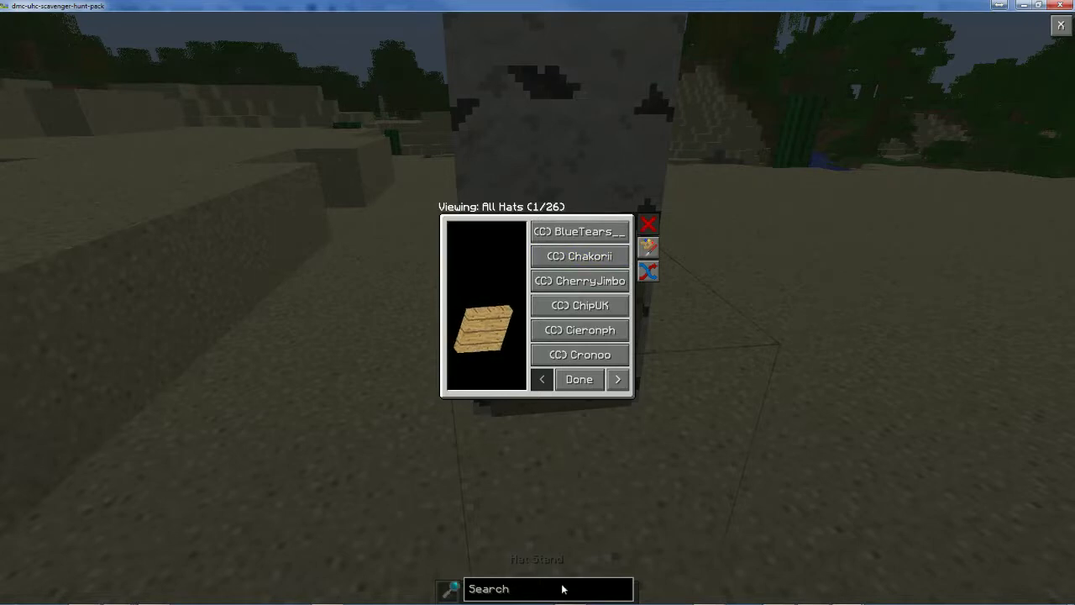
text(wes)
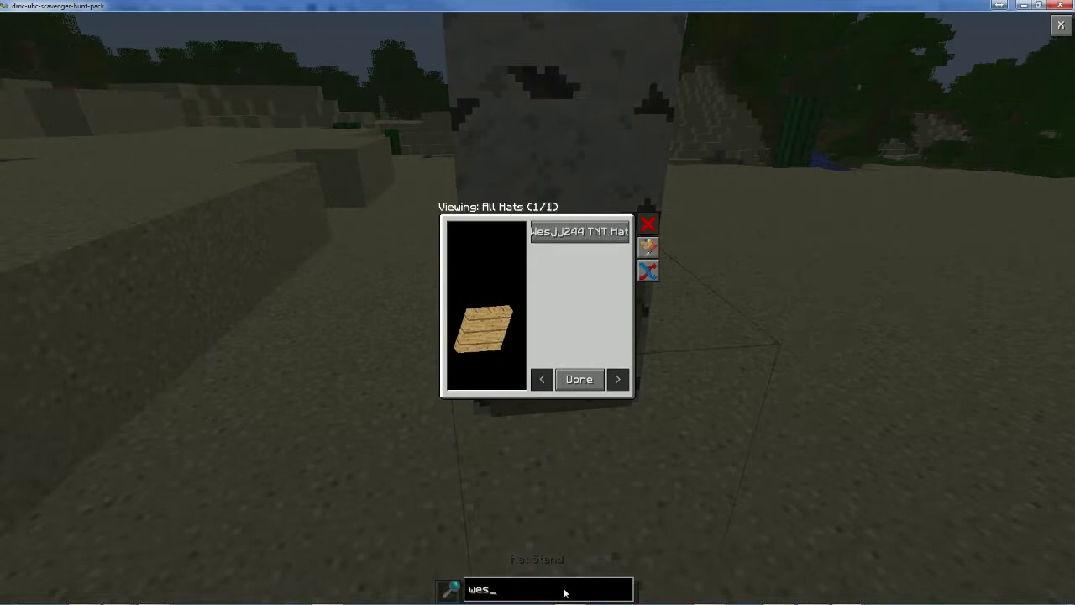
click(575, 241)
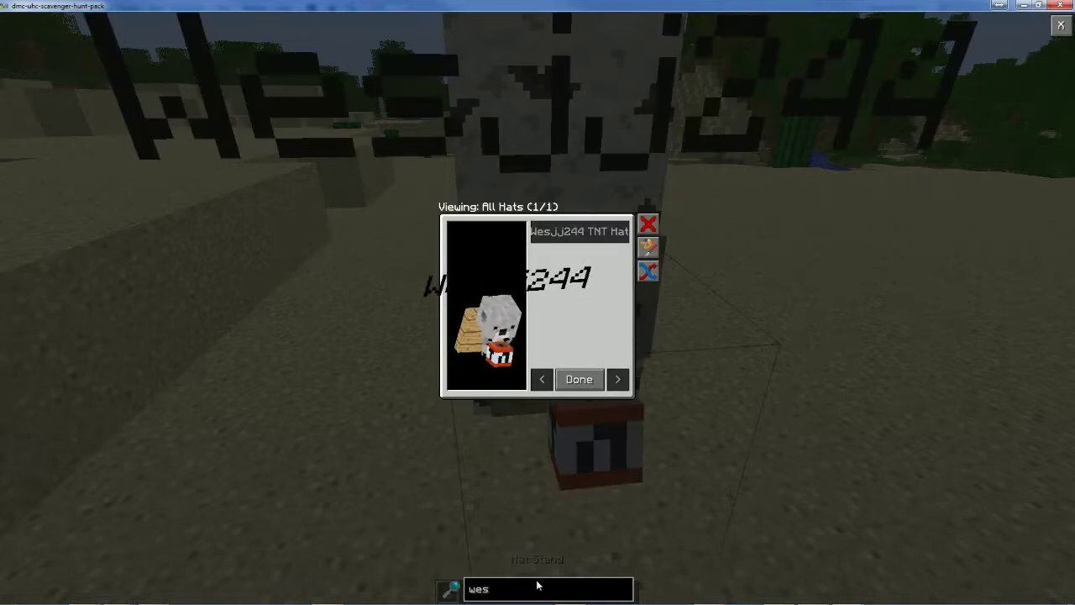
click(578, 380)
- Mount another Hat Stand directly above the TNT Hat and put the Yolo Swag Hat on it, searching the hats for "yo"
right_click(538, 308)
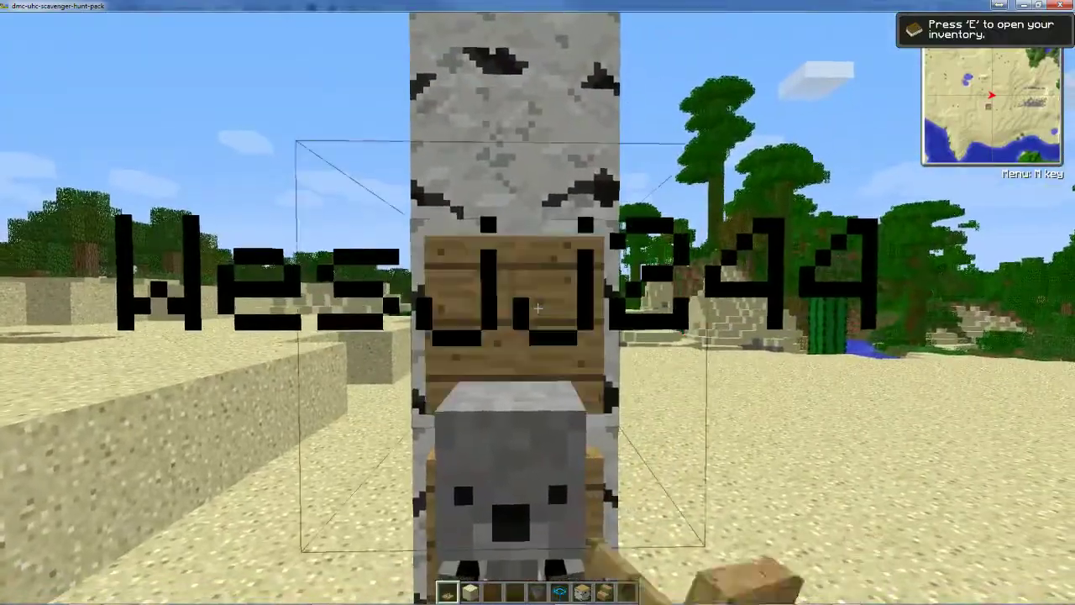
right_click(537, 307)
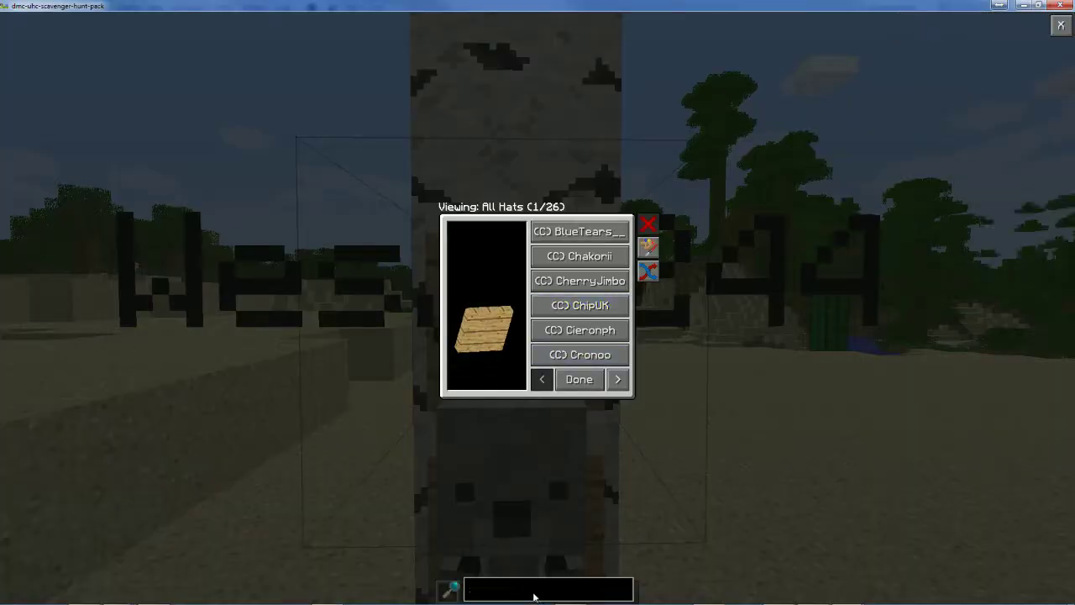
text(yo)
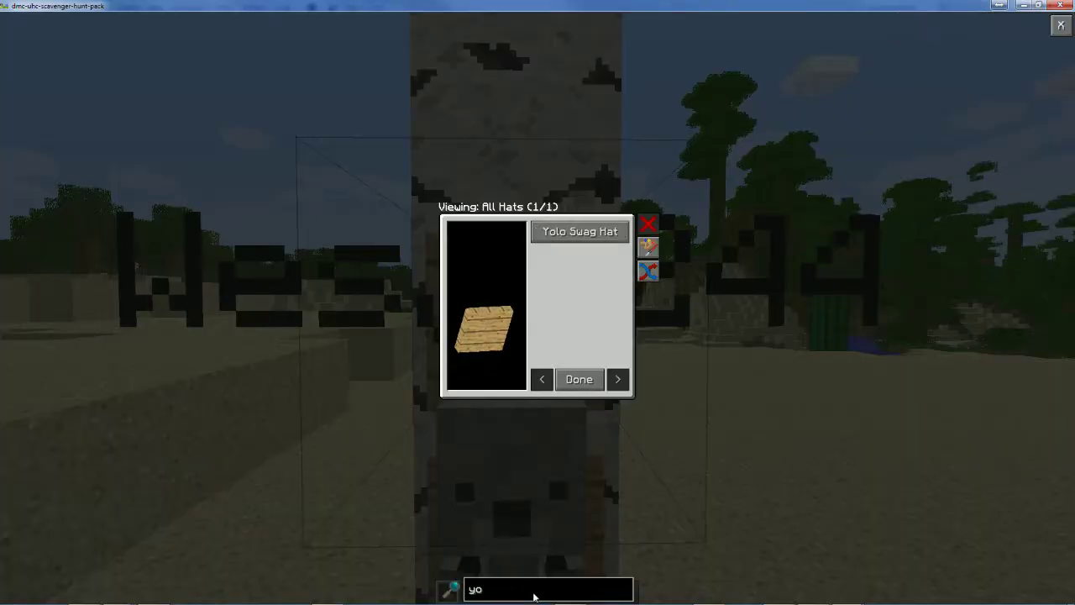
click(590, 235)
click(568, 383)
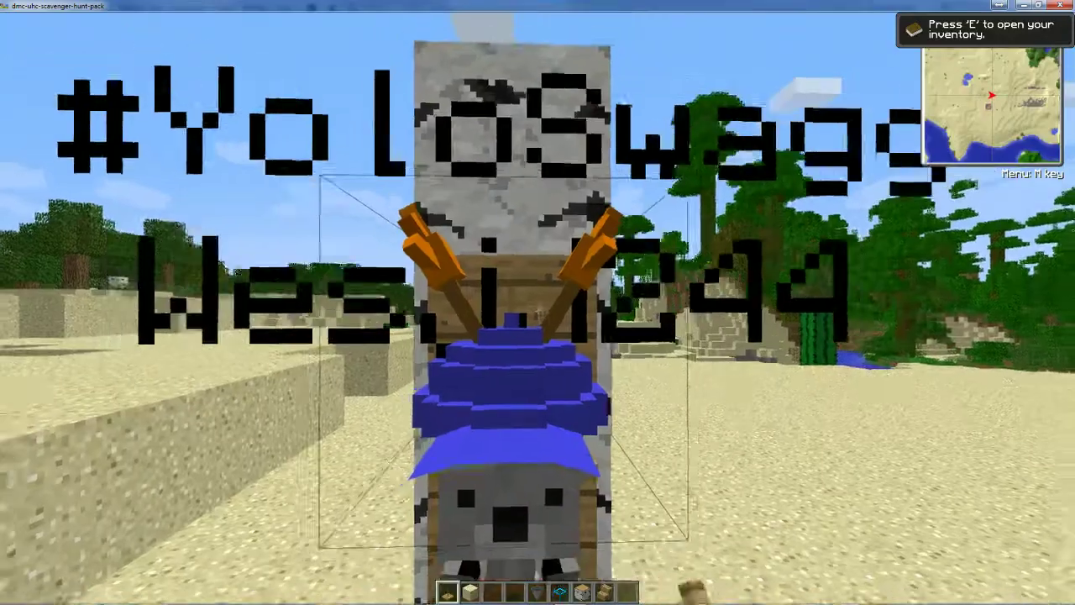
- Move around the pillar with an empty hand and inspect the Yolo Swag Hat above the TNT Hat from the front and both sides
key(d)
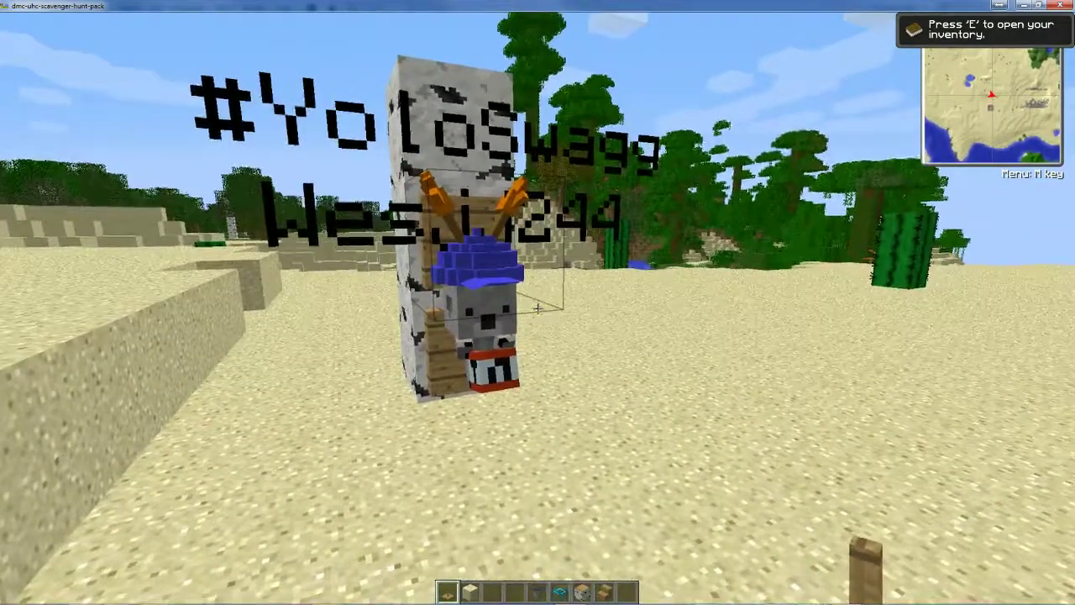
key(a)
key(w)
scroll(537, 308, down, 2)
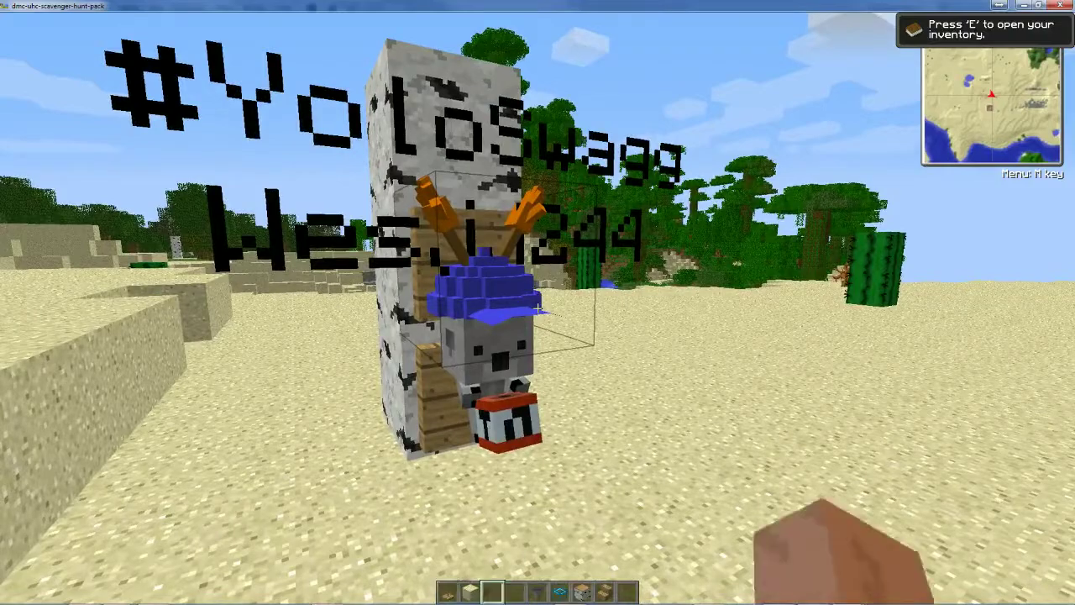
key(s)
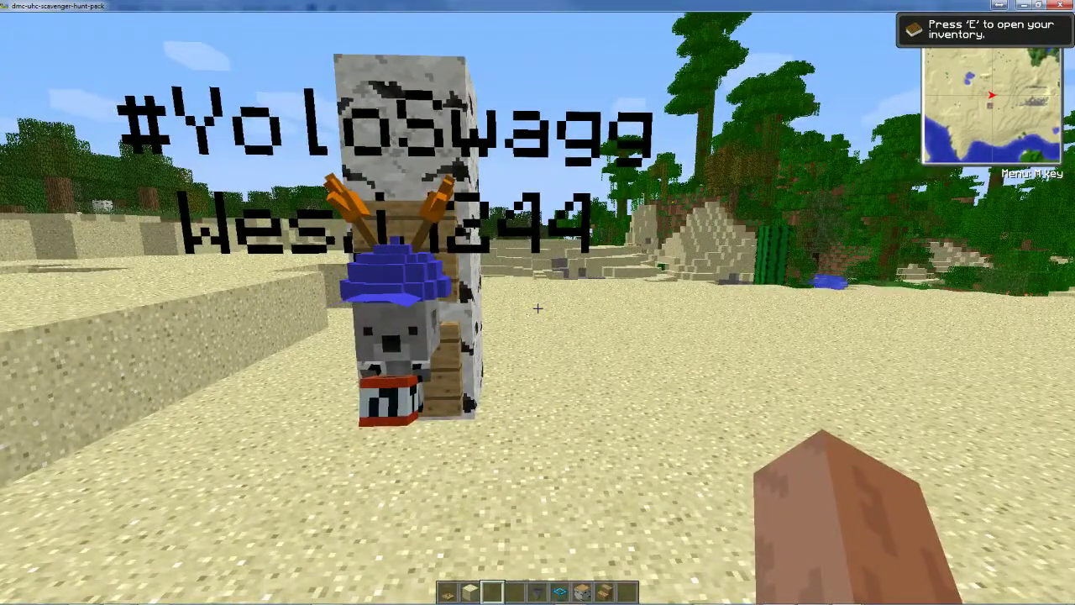
key(w)
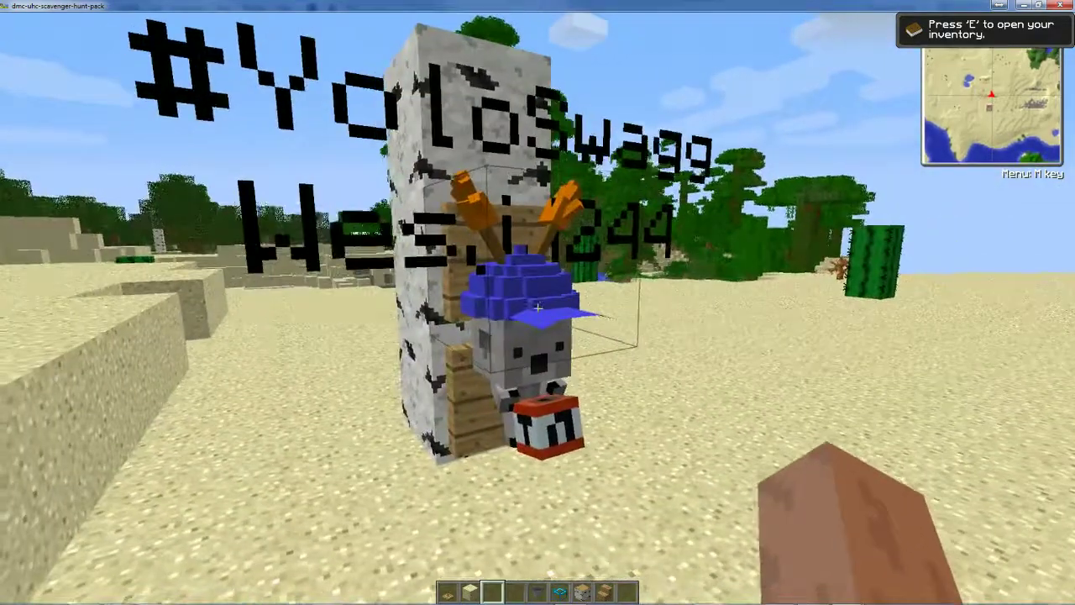
key(d)
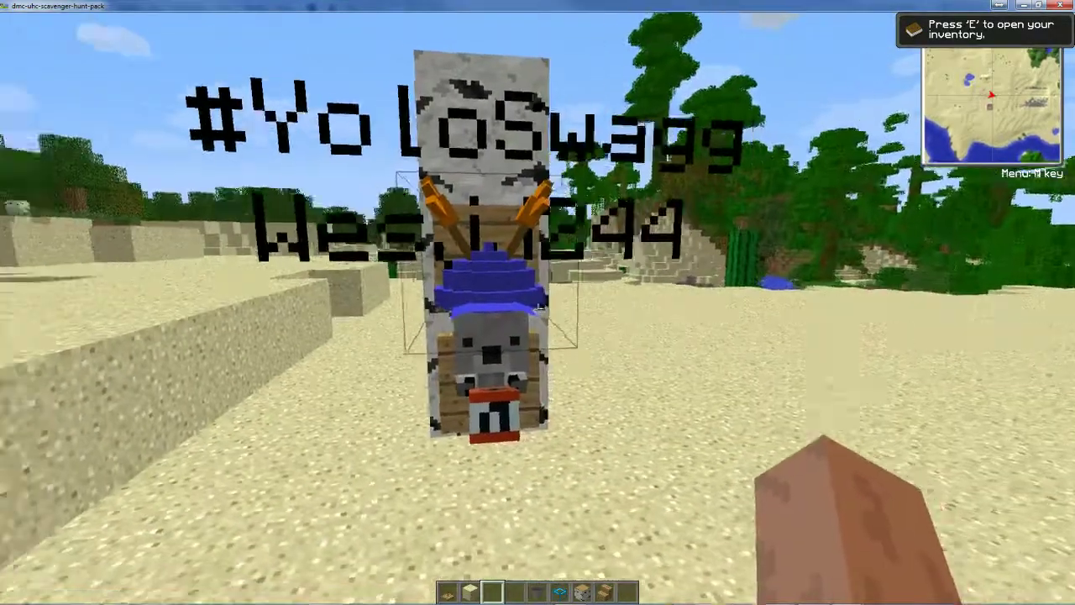
key(d)
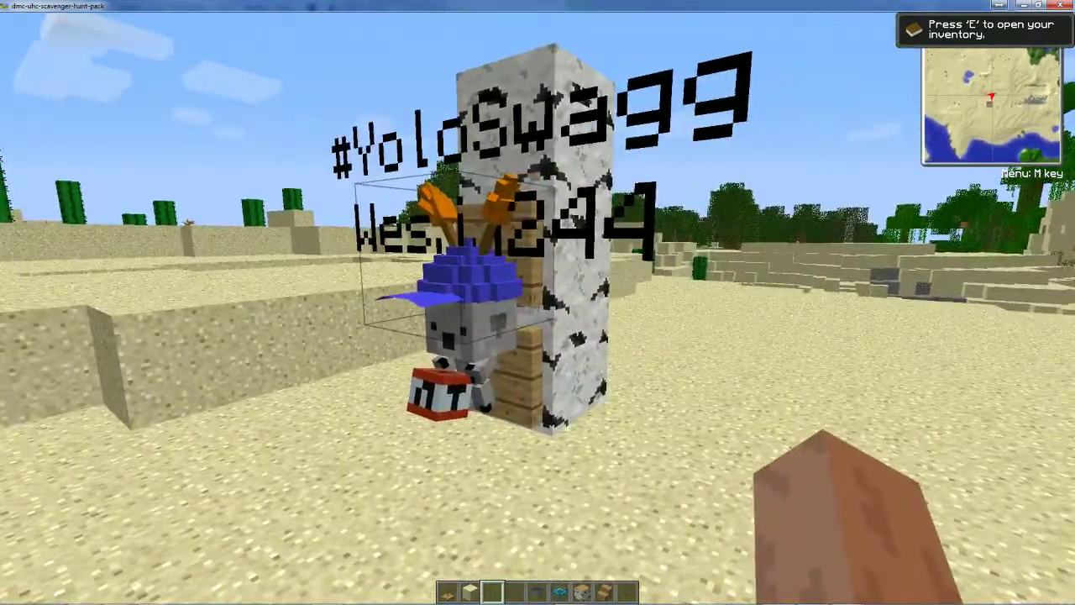
key(a)
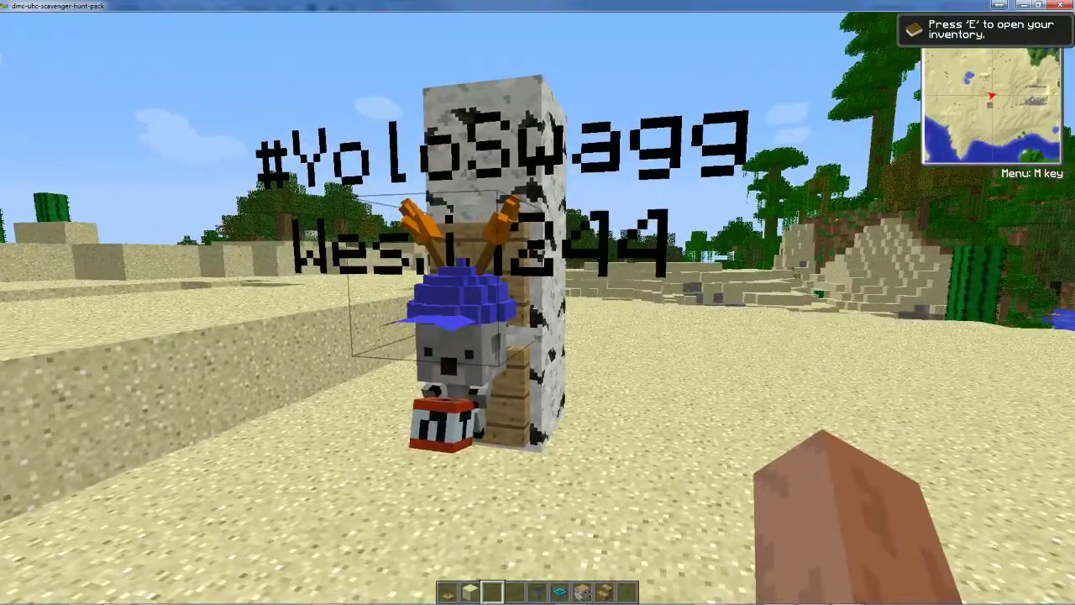
key(a)
key(d)
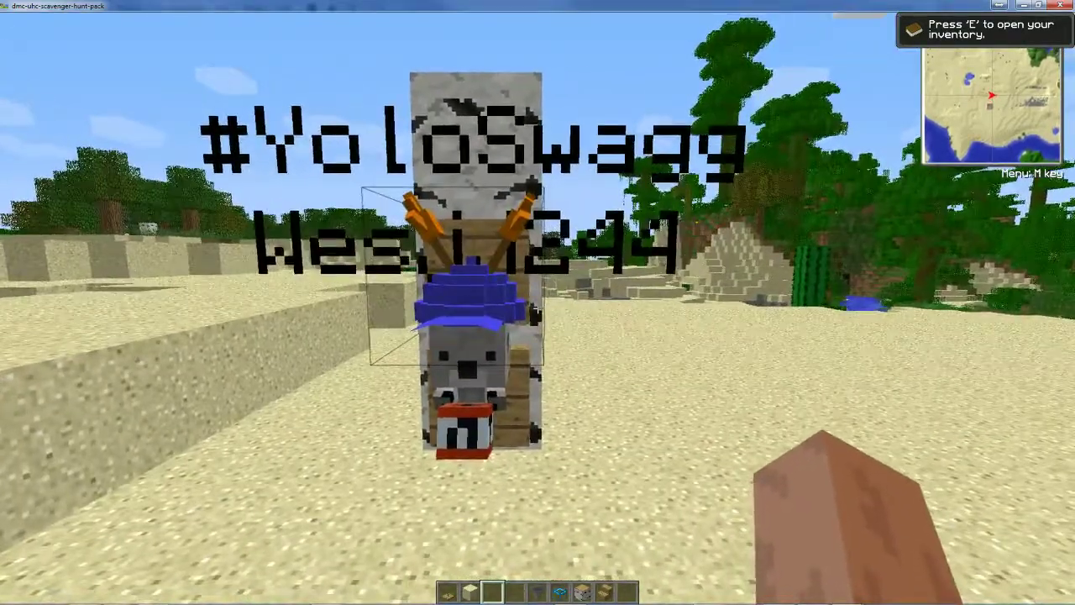
key(d)
key(w)
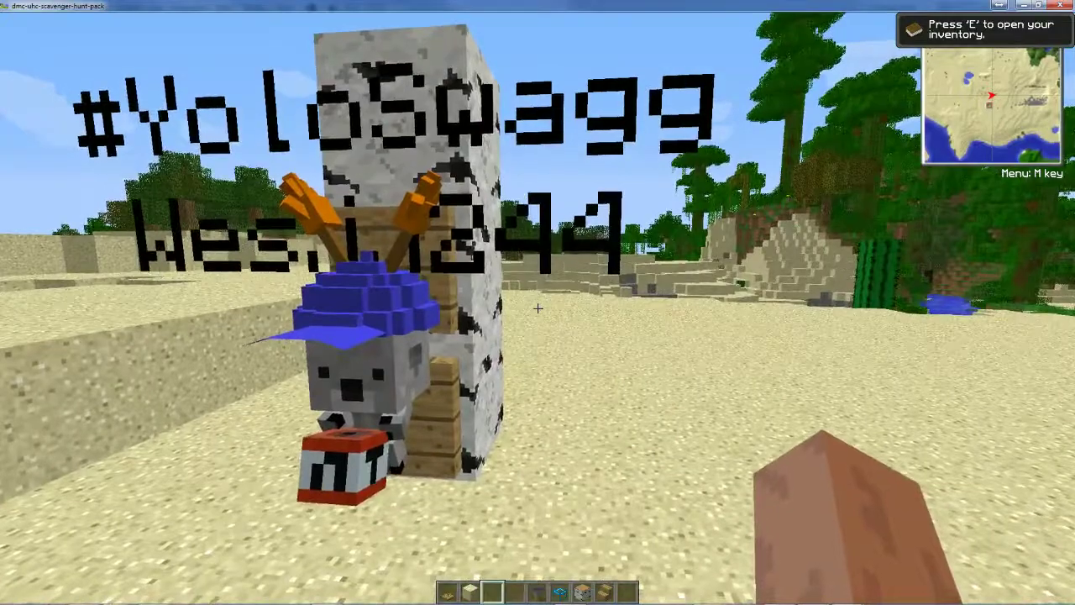
key(a)
key(s)
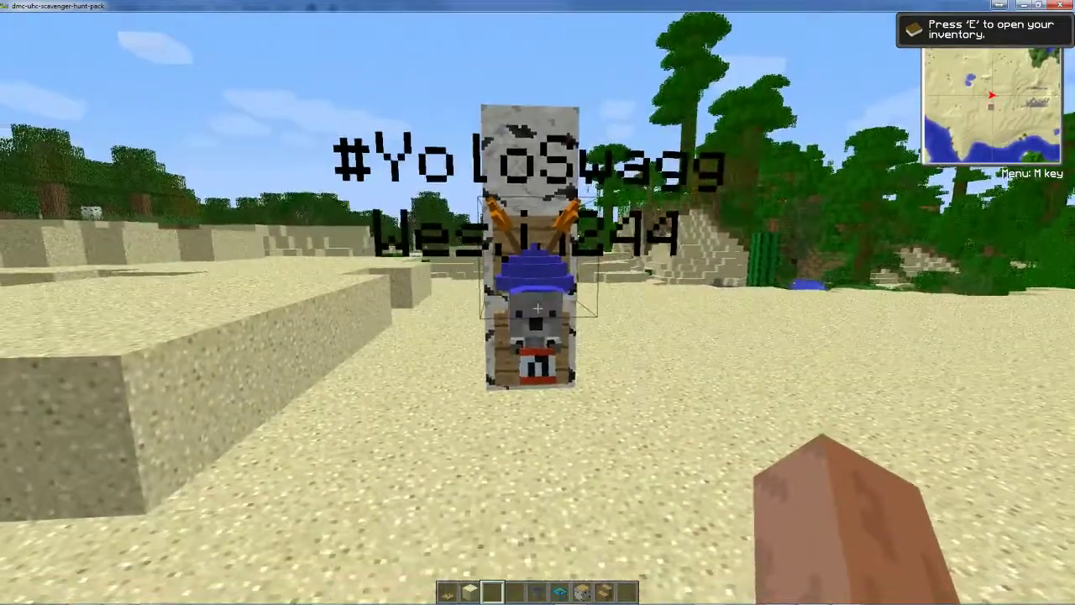
key(d)
key(w)
key(d)
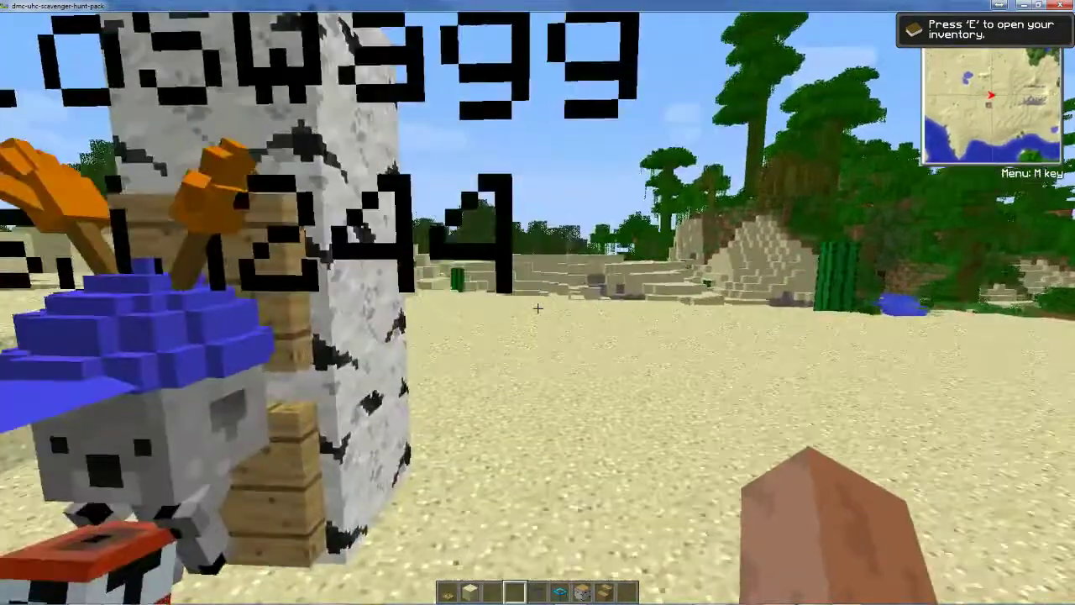
- Mount a Hat Stand on the lowest block of the pillar's opposite side and give it the Nalahala Hat, searching for "nal"
key(1)
key(s)
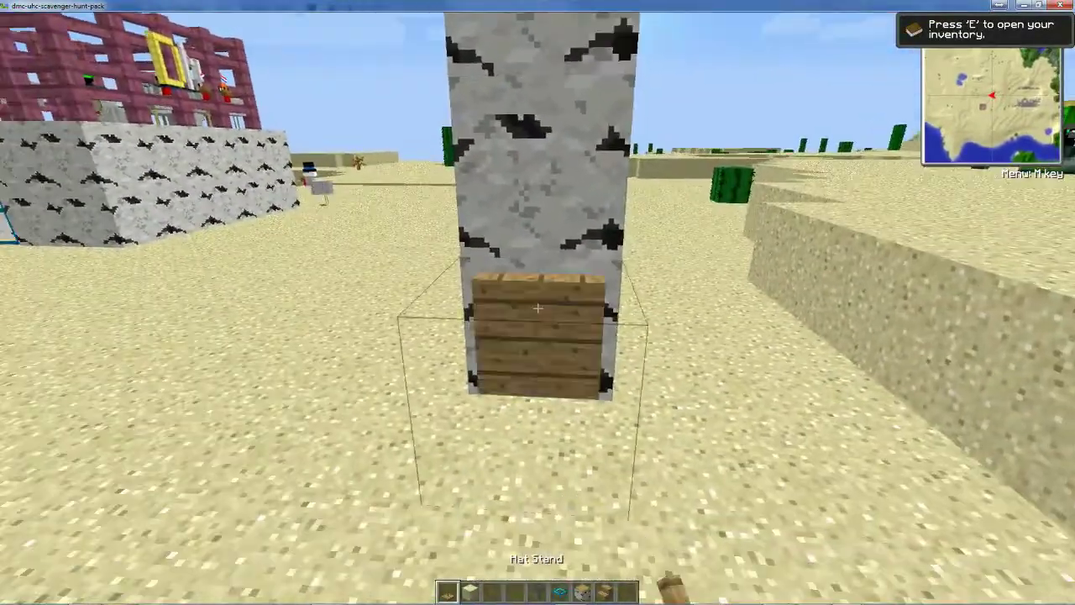
right_click(537, 309)
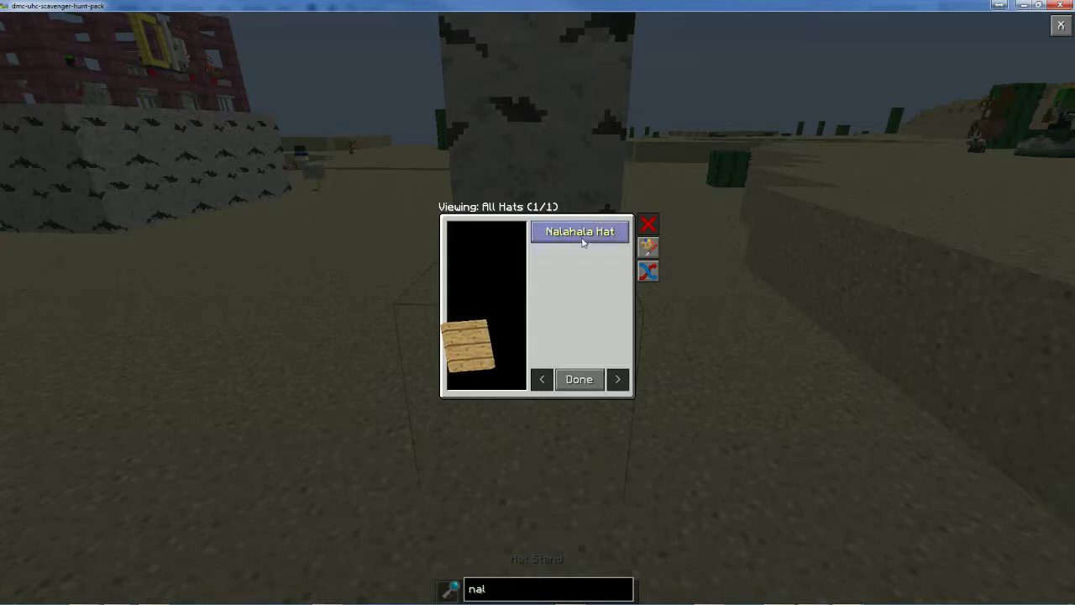
click(587, 385)
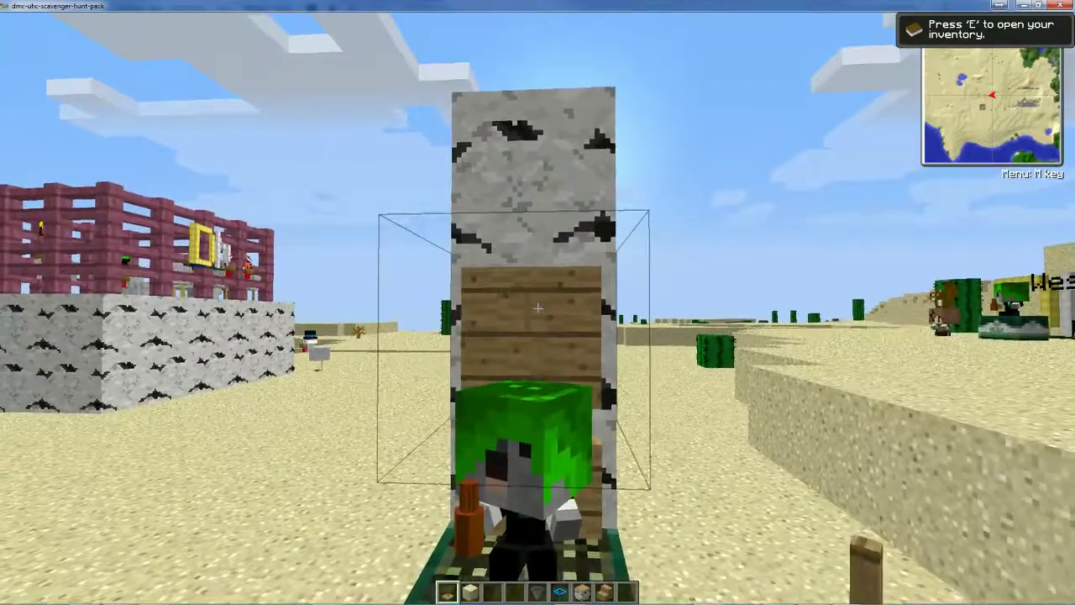
- Give the Hat Stand above the Nalahala Hat the Yolo Swag Hat, searching the hats for "yo"
right_click(538, 309)
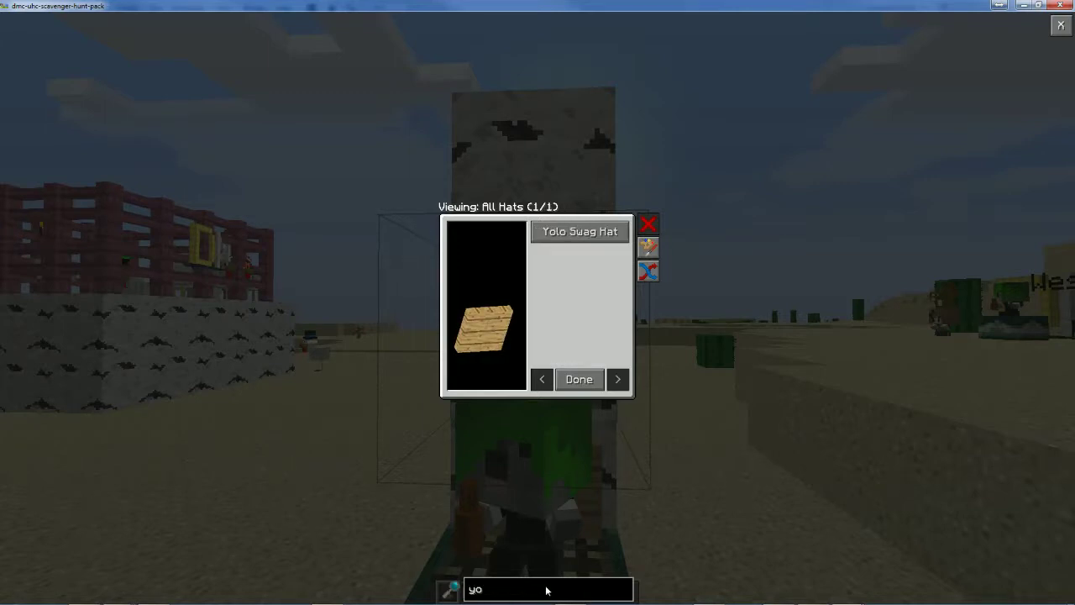
click(589, 234)
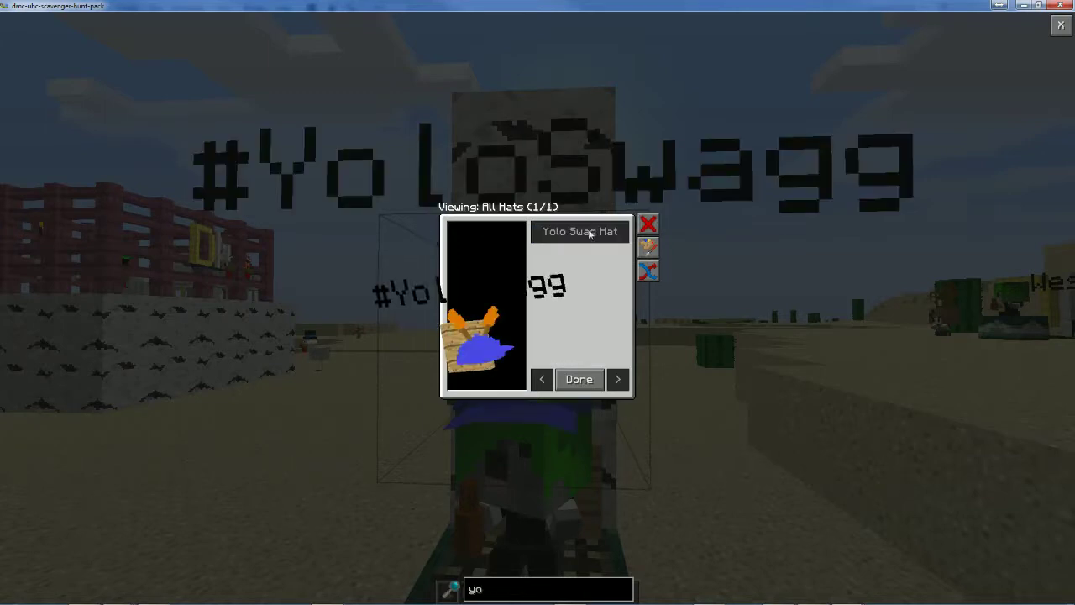
click(583, 378)
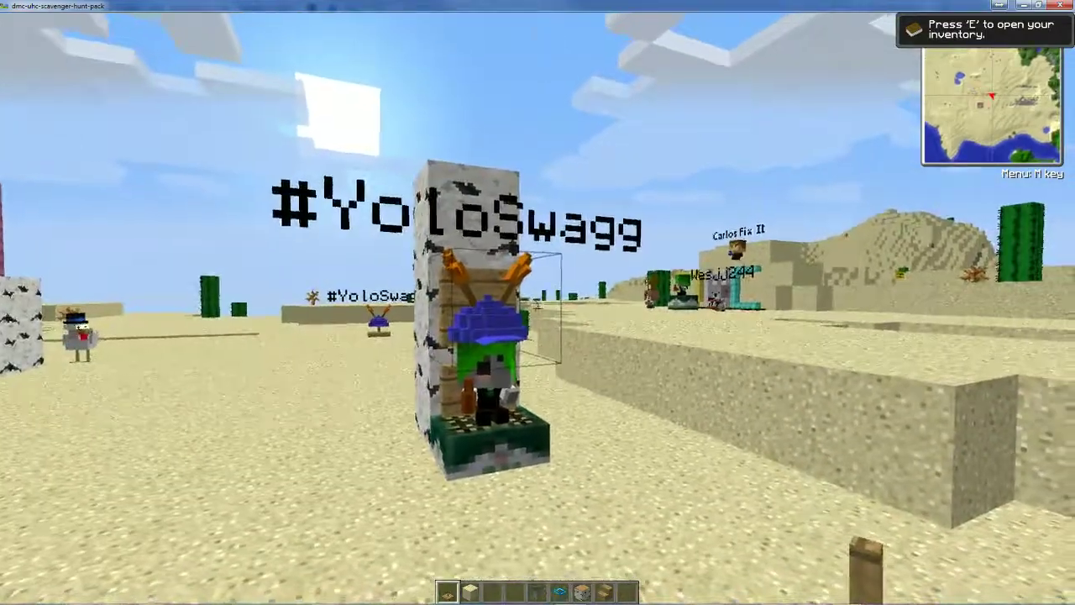
- Circle the pillar with an empty hand and inspect the Yolo Swag Hat above the Nalahala Hat from the front and sides
key(w)
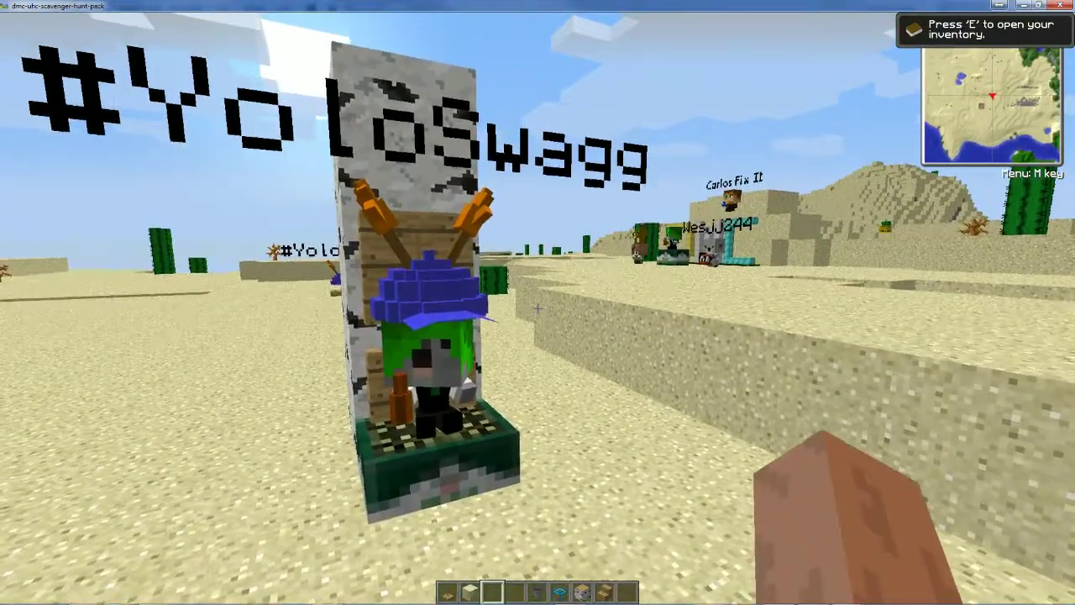
key(d)
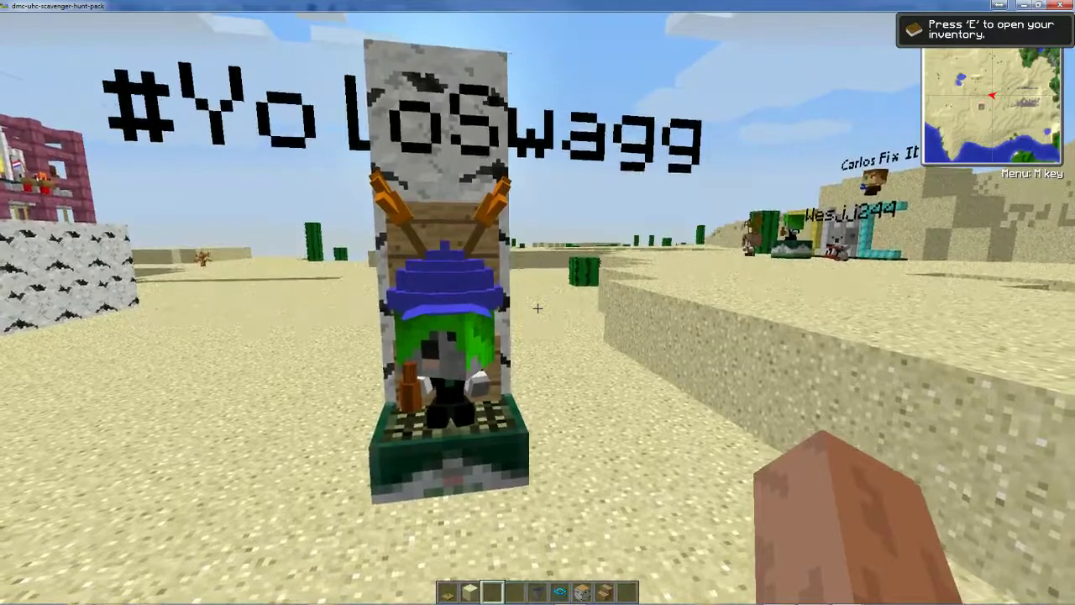
key(a)
key(d)
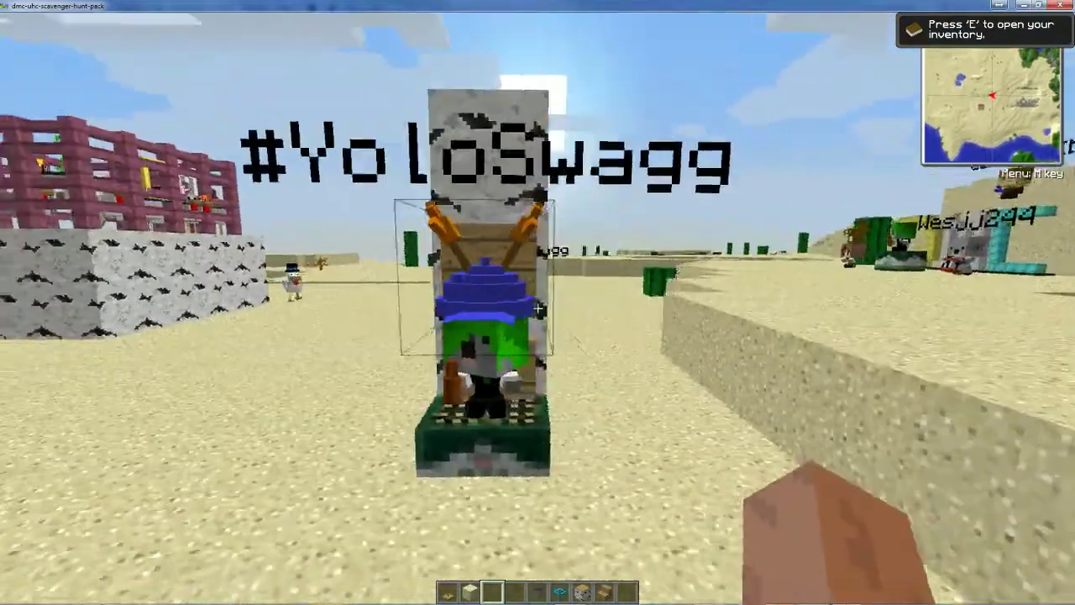
key(w)
key(s)
key(a)
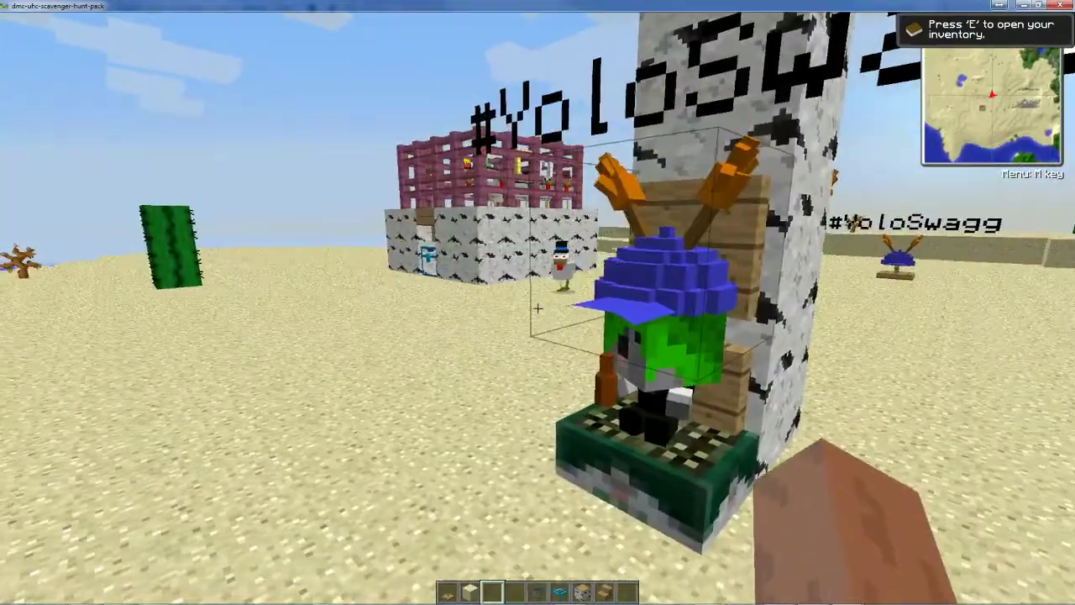
key(a)
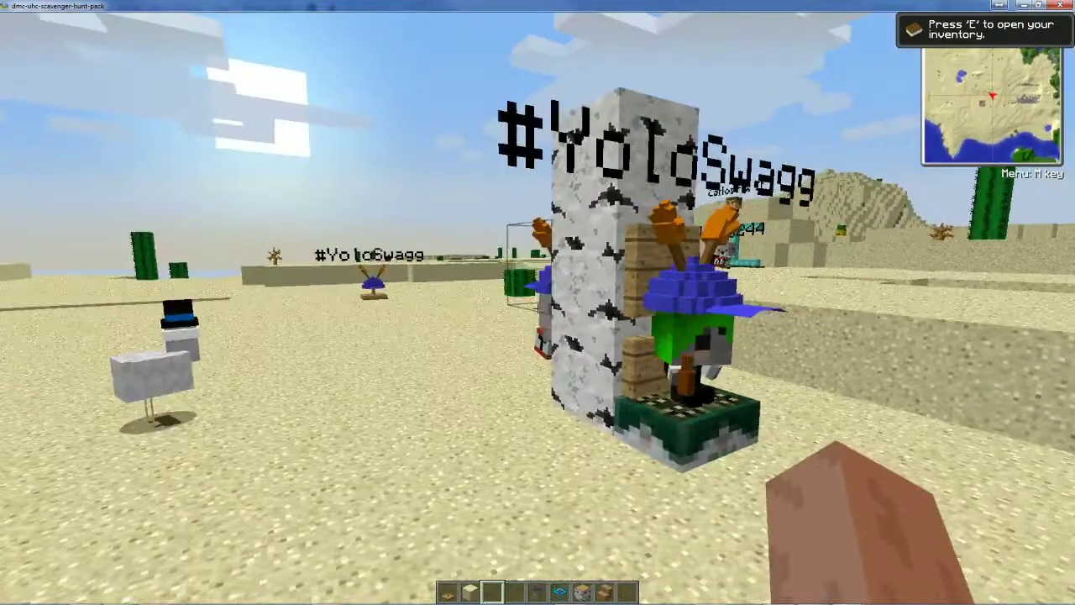
- Mount a Hat Stand on the lowest block of the pillar's third side and give it the Timmie Hat, searching for "tim"
scroll(538, 308, down, 3)
key(1)
key(s)
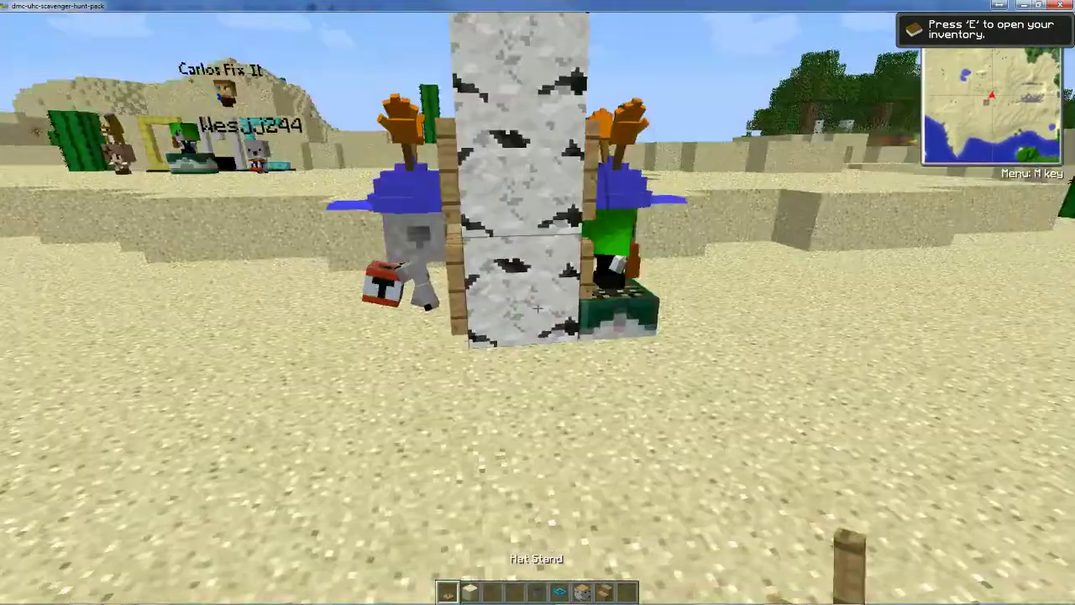
right_click(538, 302)
right_click(537, 302)
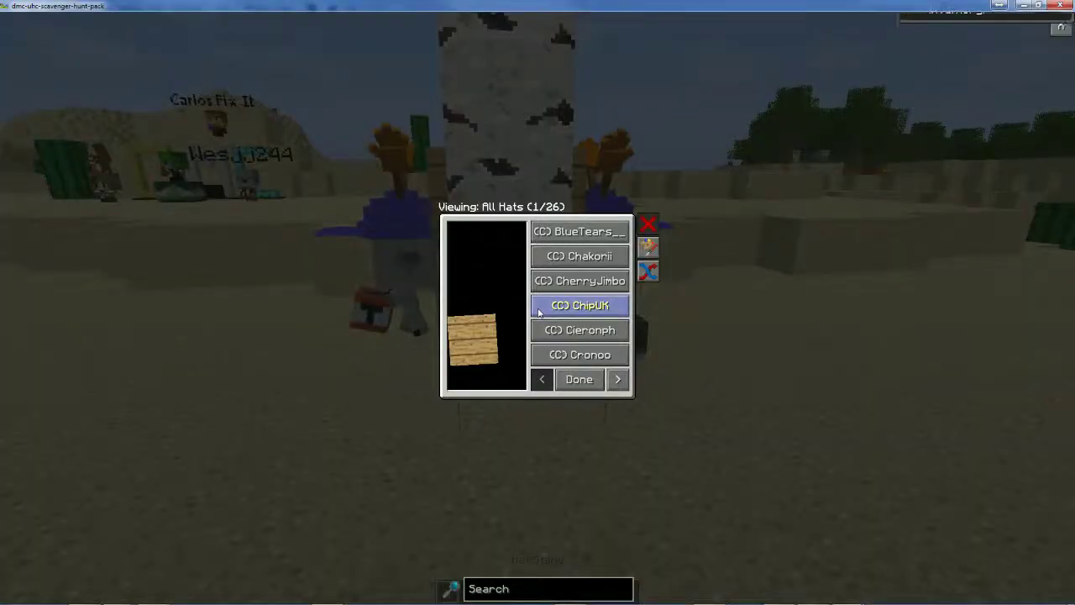
click(564, 590)
text(tim)
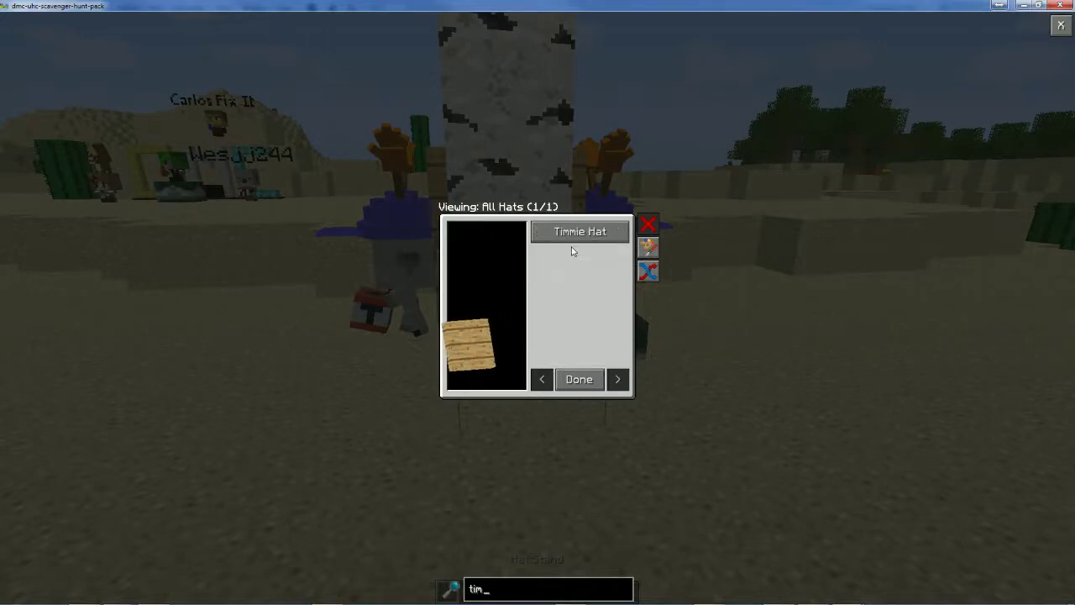
click(578, 379)
key(s)
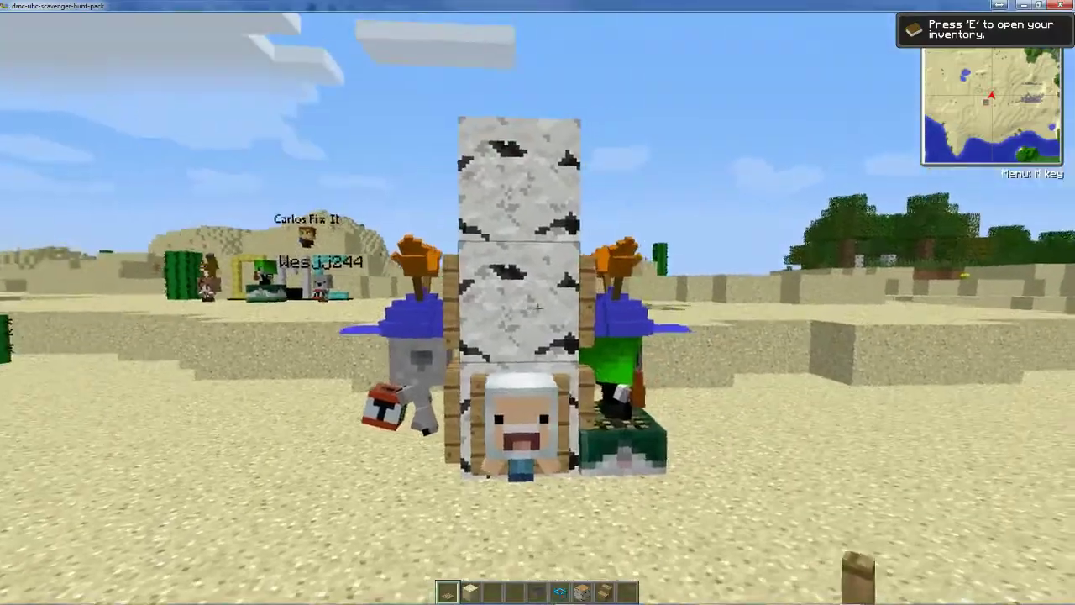
- Give the Hat Stand directly above the Timmie Hat the Yolo Swag Hat, searching the hats for "yolo"
right_click(537, 302)
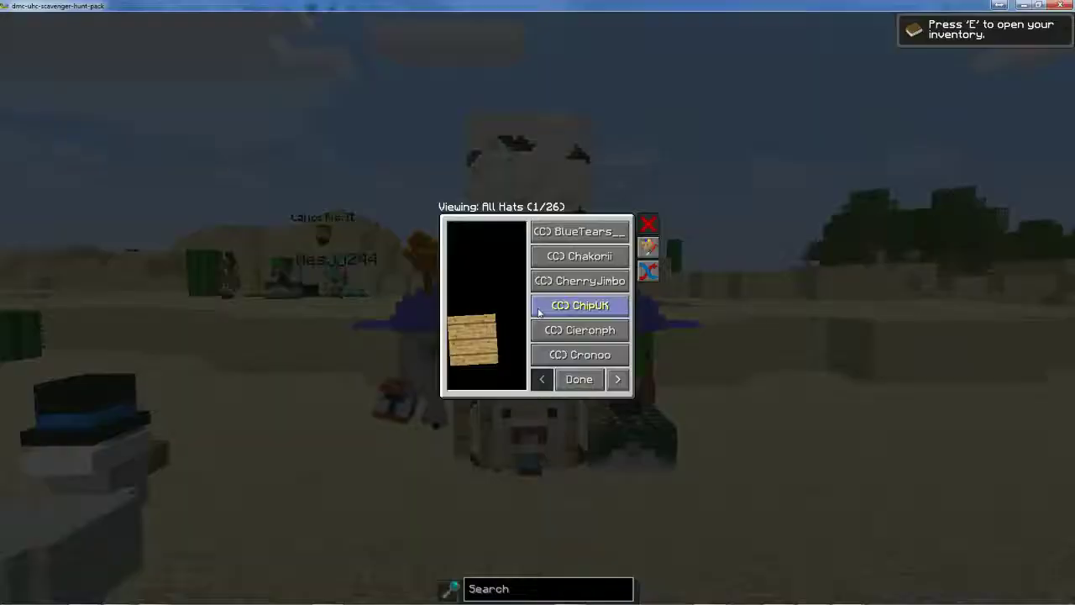
click(567, 593)
text(yolo)
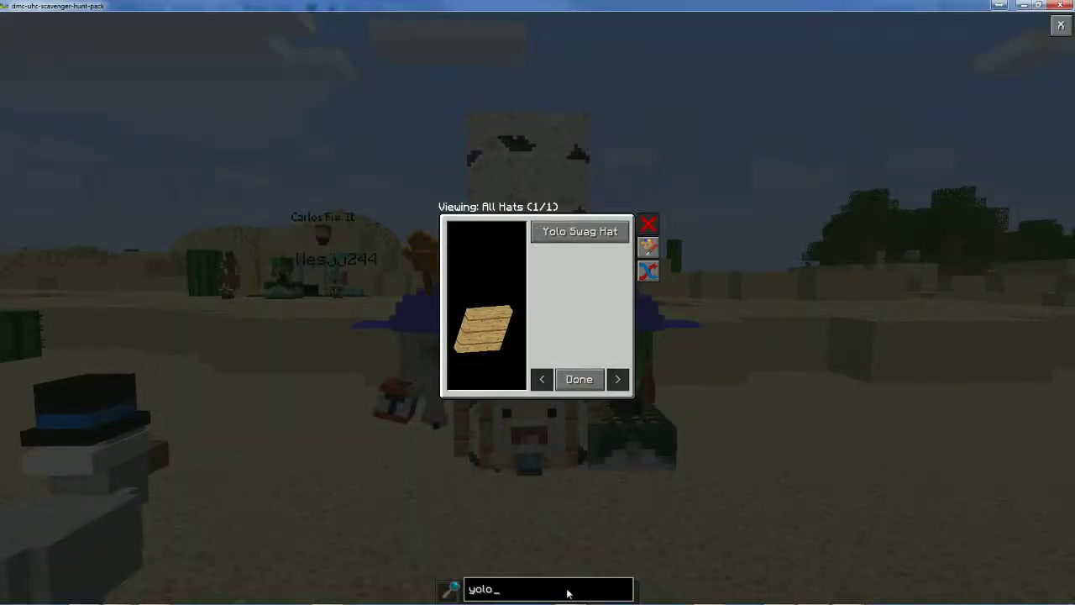
click(534, 227)
click(588, 380)
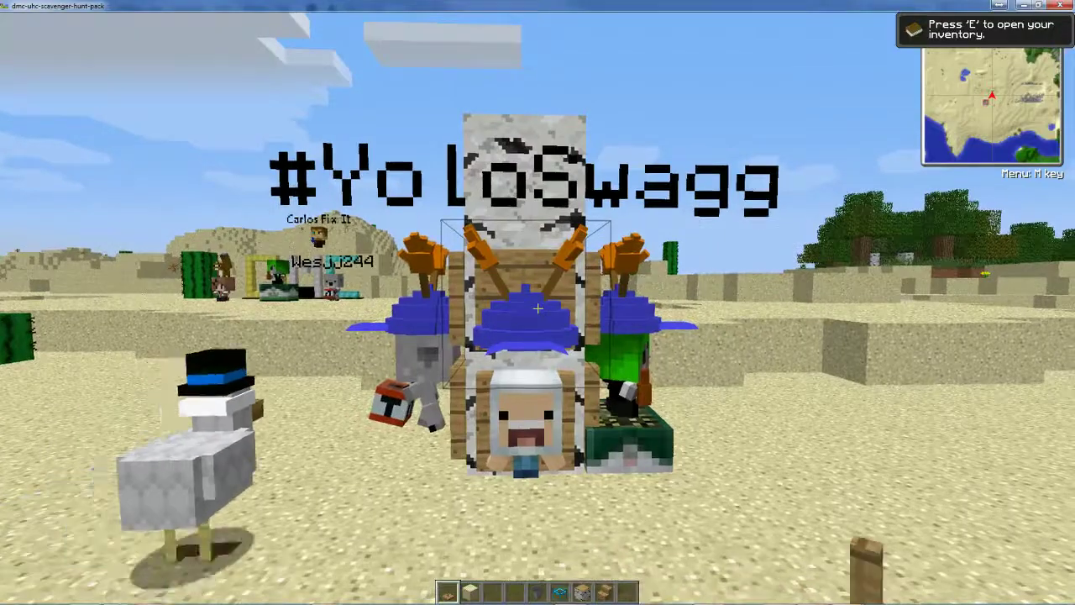
- Circle the pillar with an empty hand and inspect the Yolo Swag Hat above the Timmie Hat from the front and side
key(a)
scroll(538, 308, down, 2)
key(s)
key(w)
key(d)
key(d)
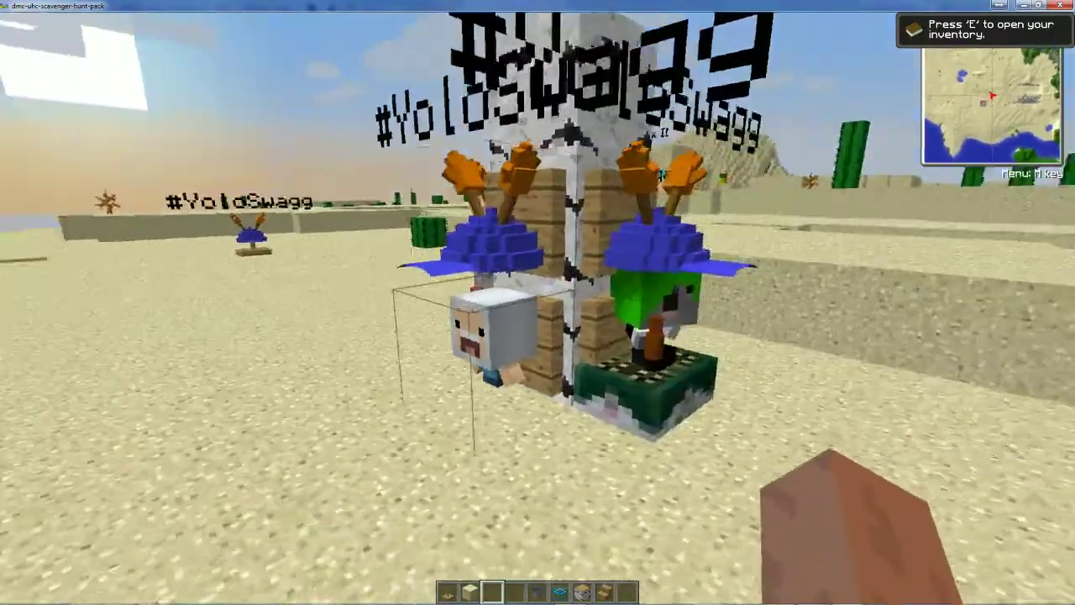
key(a)
key(s)
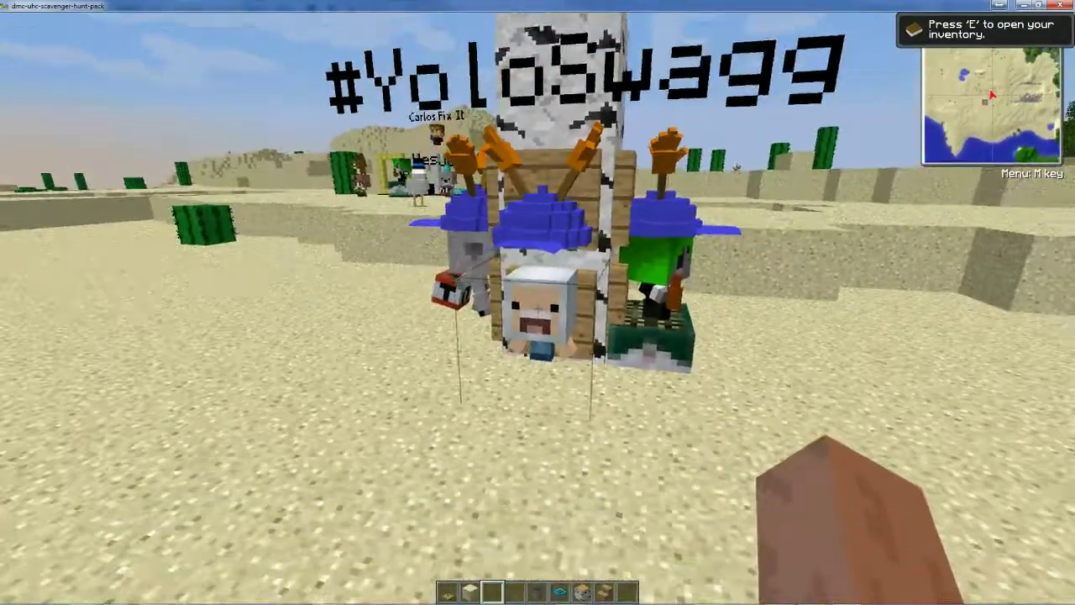
- Personalize the Timmie Hat's stand by cycling through the head types and giving it a black head beneath the hat
right_click(537, 303)
click(647, 247)
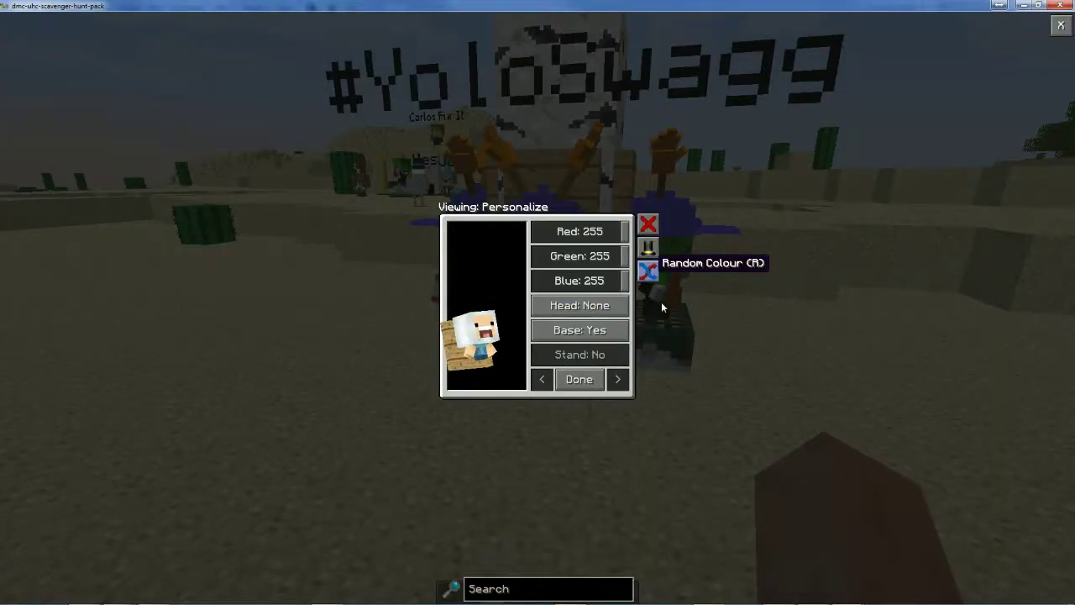
click(595, 312)
click(595, 313)
click(595, 313)
click(595, 312)
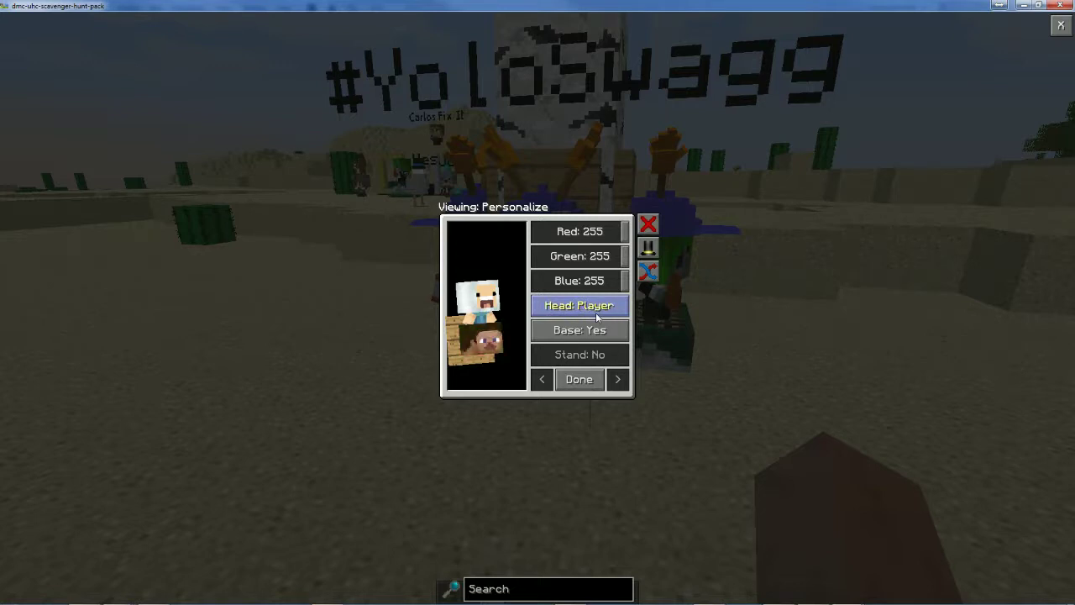
click(596, 313)
click(595, 312)
click(595, 312)
click(595, 313)
click(596, 312)
click(596, 312)
click(596, 312)
click(579, 379)
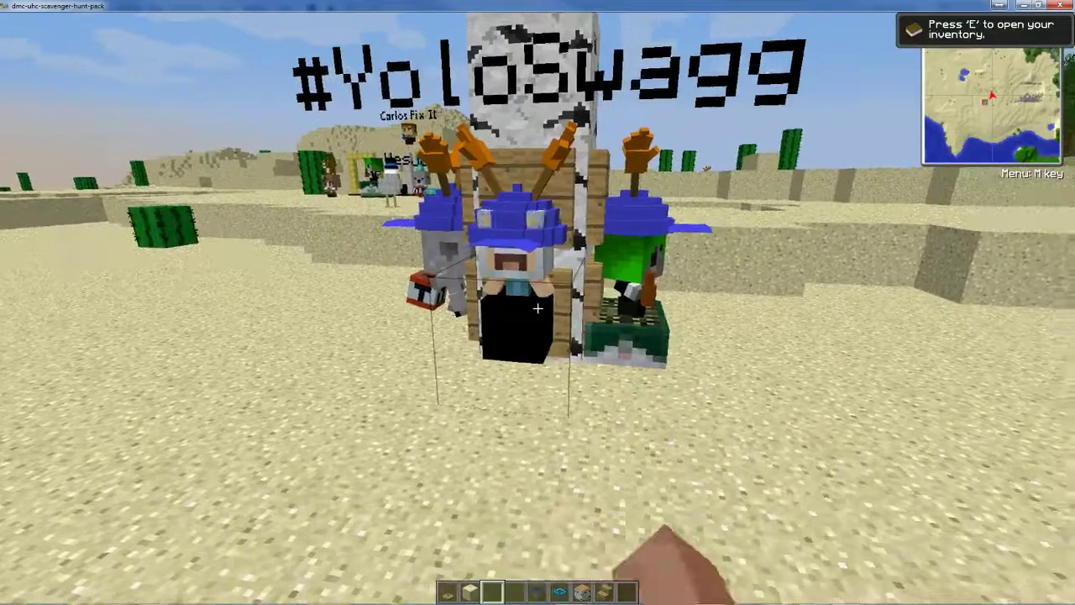
- Walk around the pillar to inspect the raised Timmie Hat under the Yolo Swag Hat, and look towards the other hat displays
key(w)
key(d)
key(a)
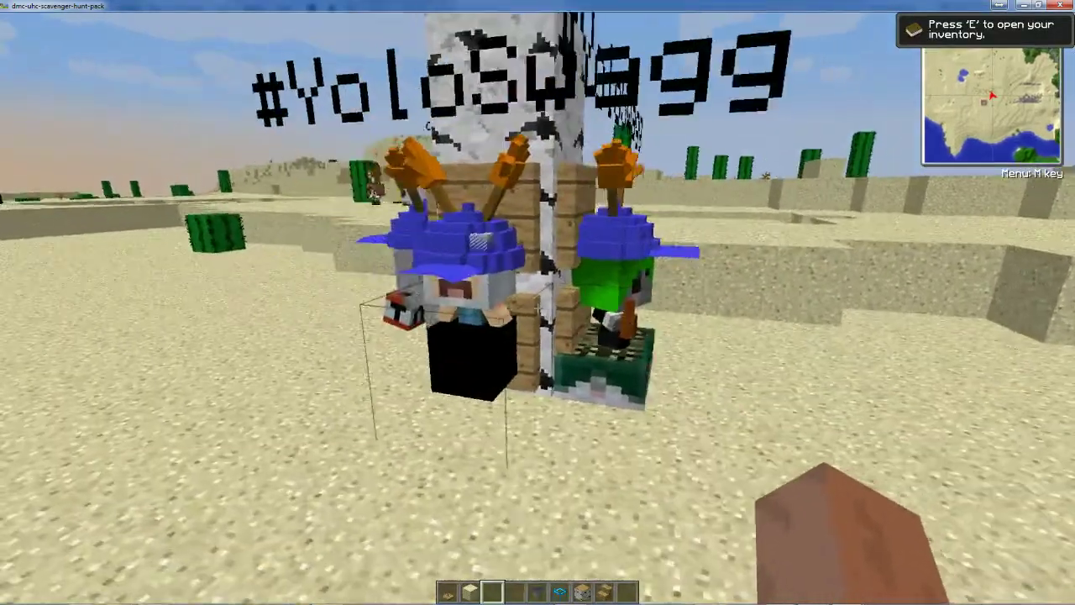
key(a)
key(w)
key(w)
key(w)
key(s)
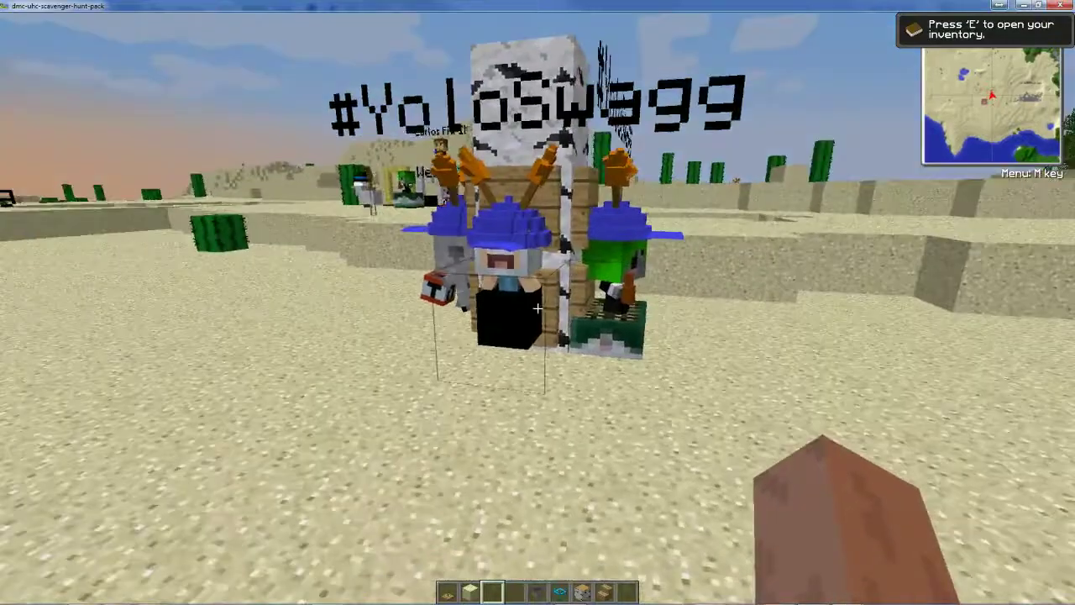
key(w)
key(s)
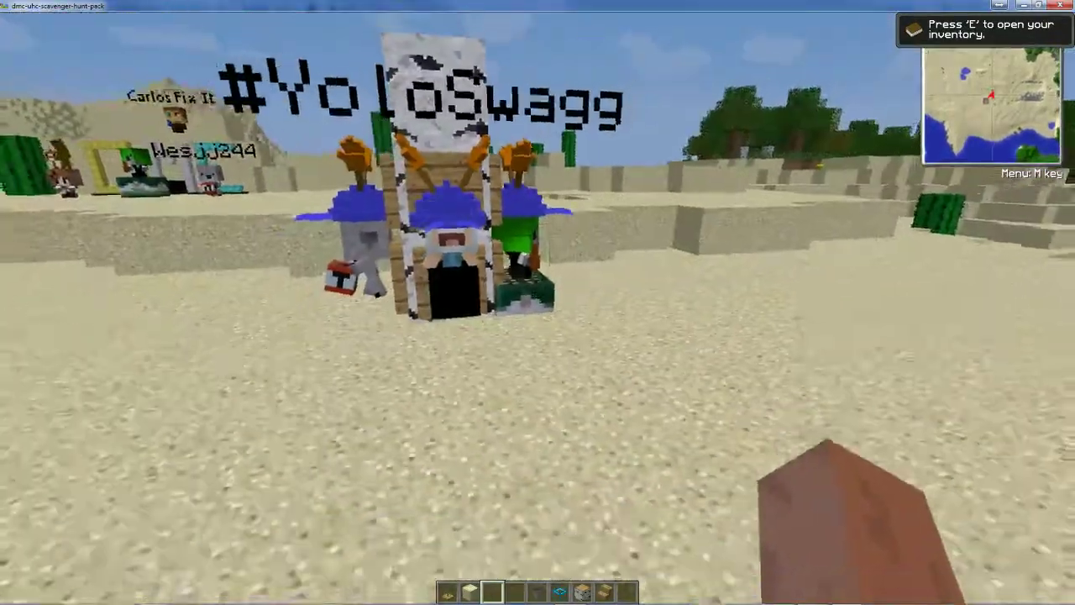
key(a)
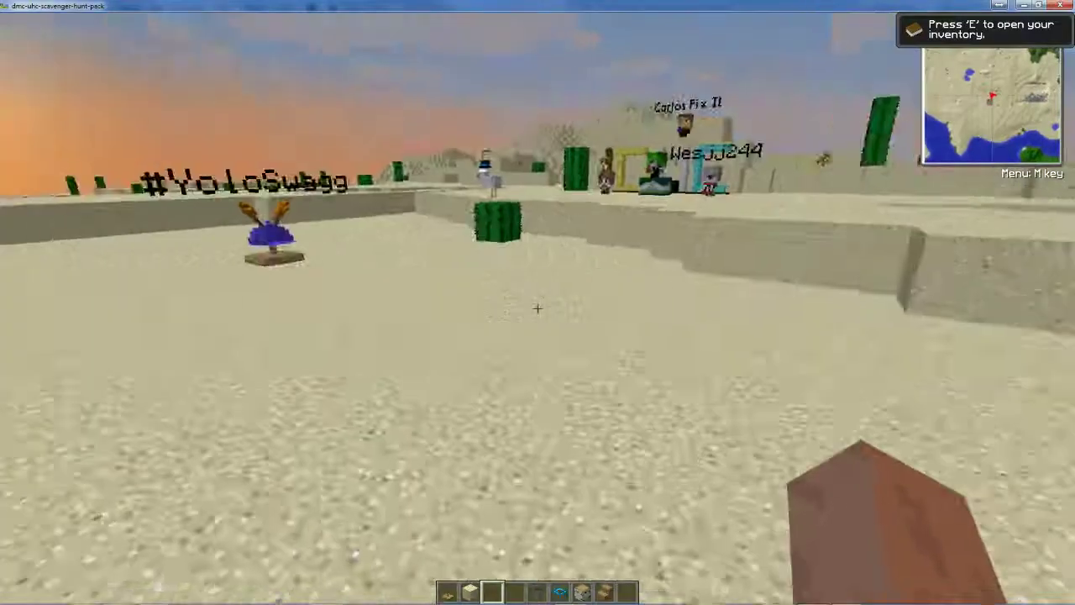
key(w)
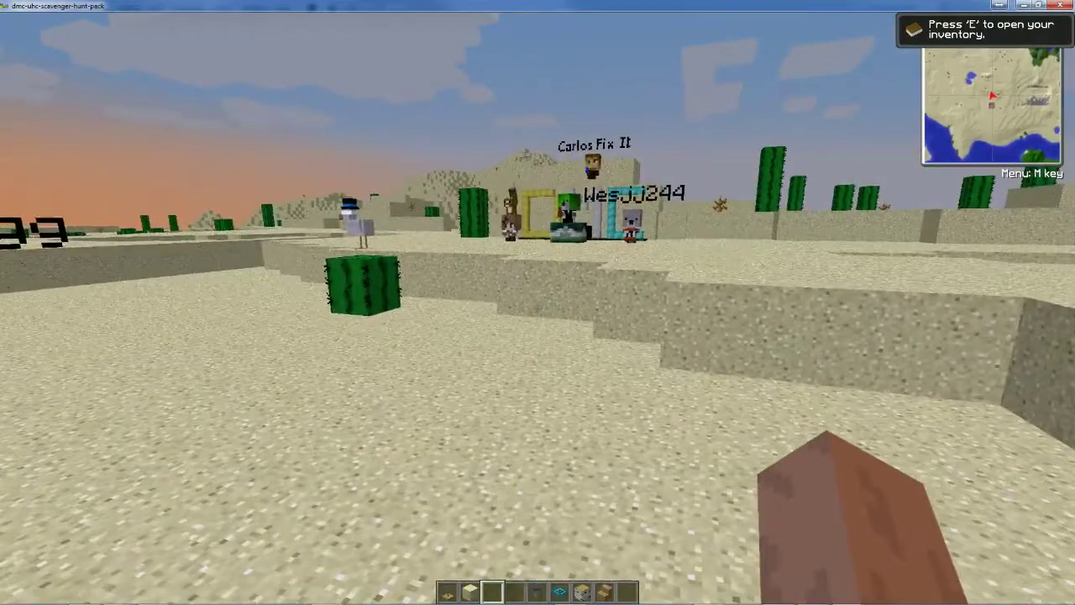
- Close Adobe Fireworks and discard the changes to Clapping_hat.png
key(t)
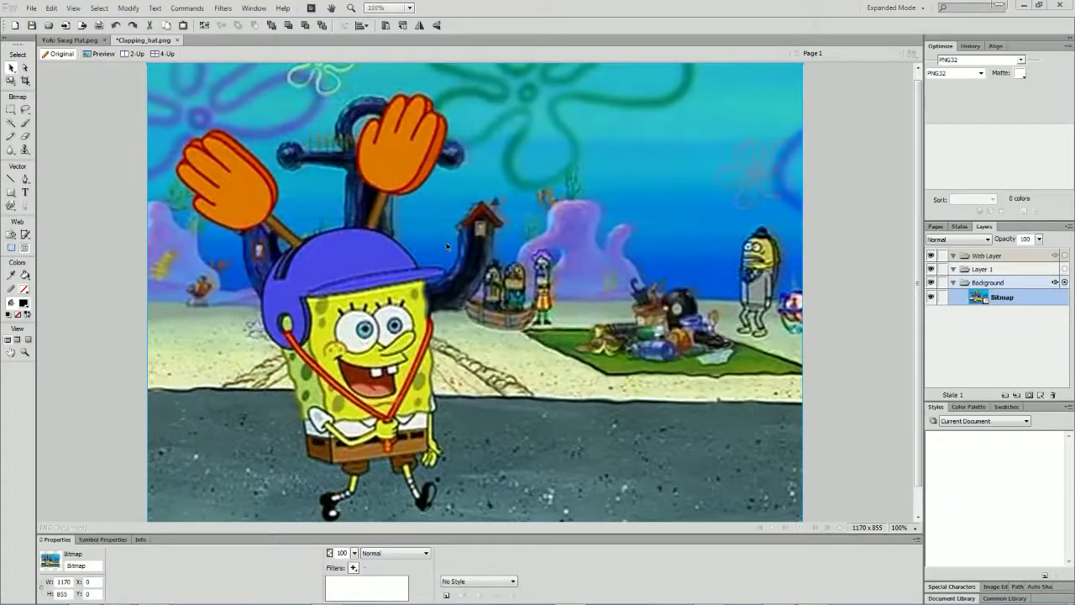
click(1059, 6)
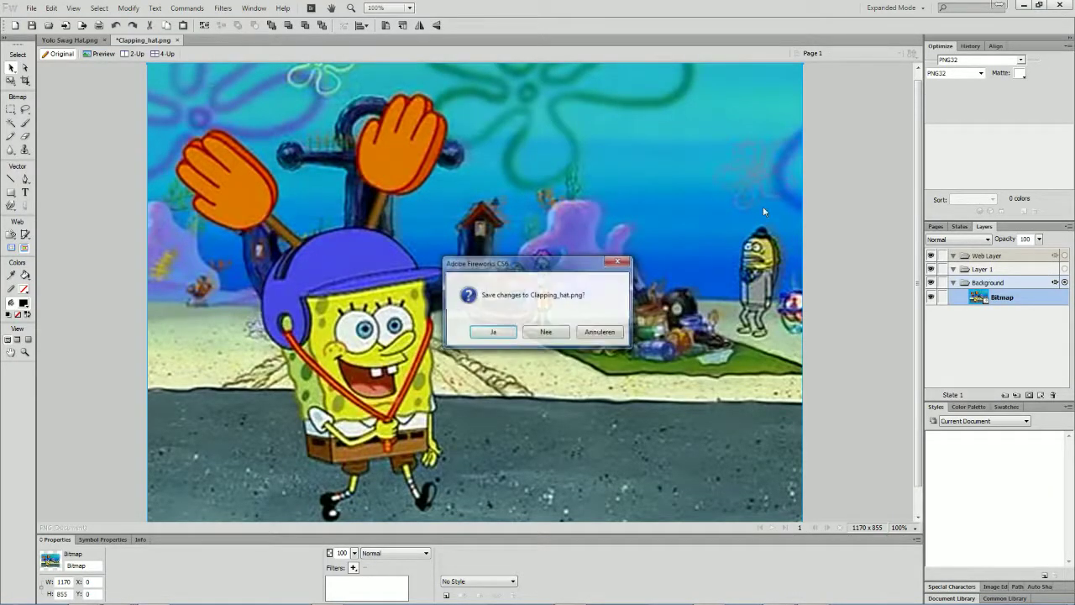
click(547, 334)
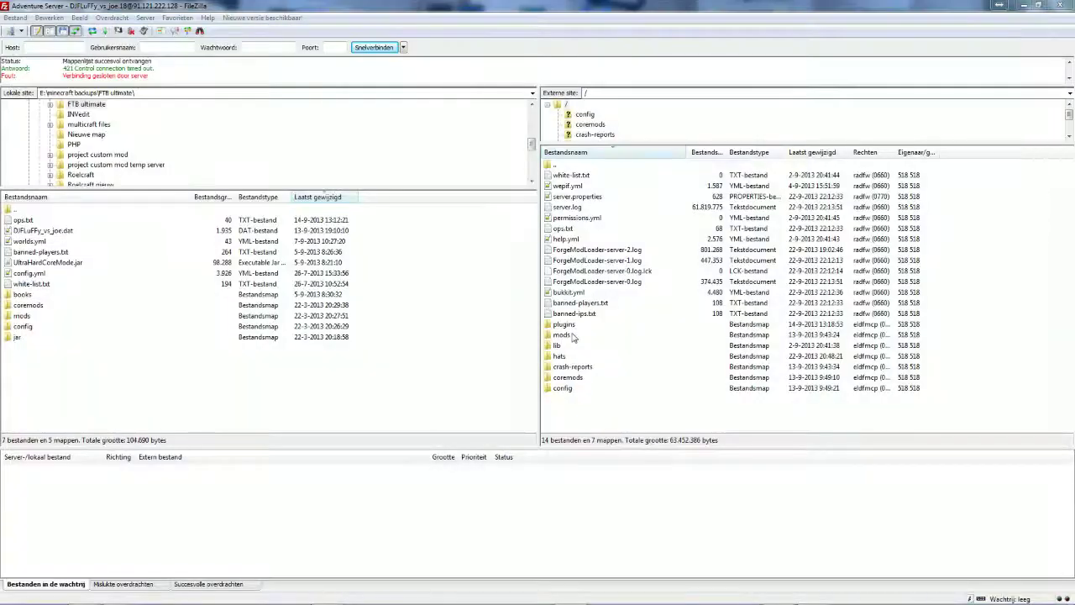
- Open the server's hats folder in FileZilla and upload Yolo Swag Hat.tcn to it from the modpack's local hats folder
double_click(561, 354)
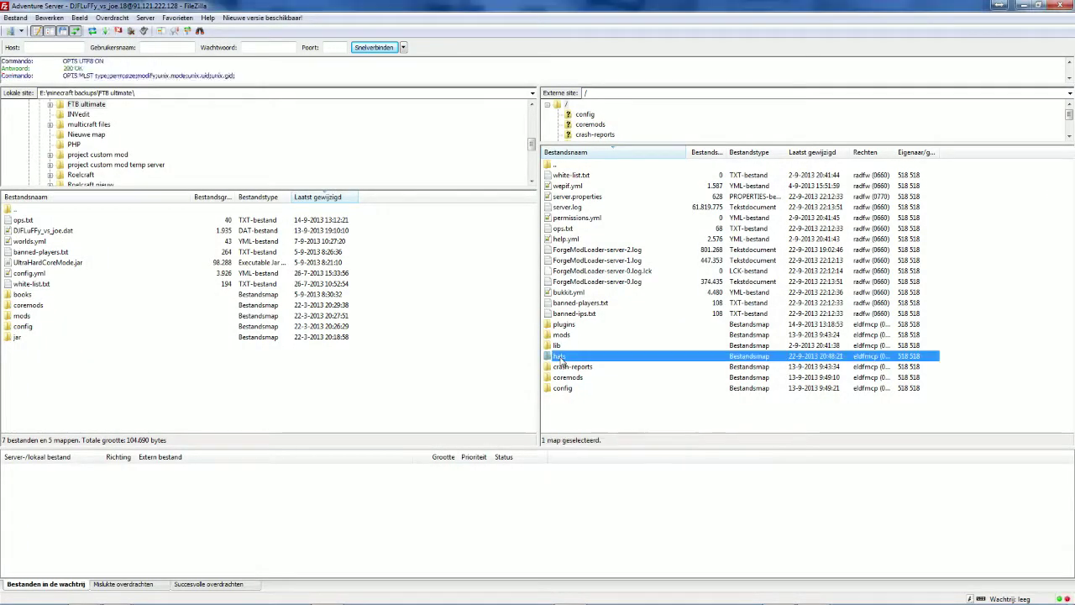
scroll(561, 359, down, 7)
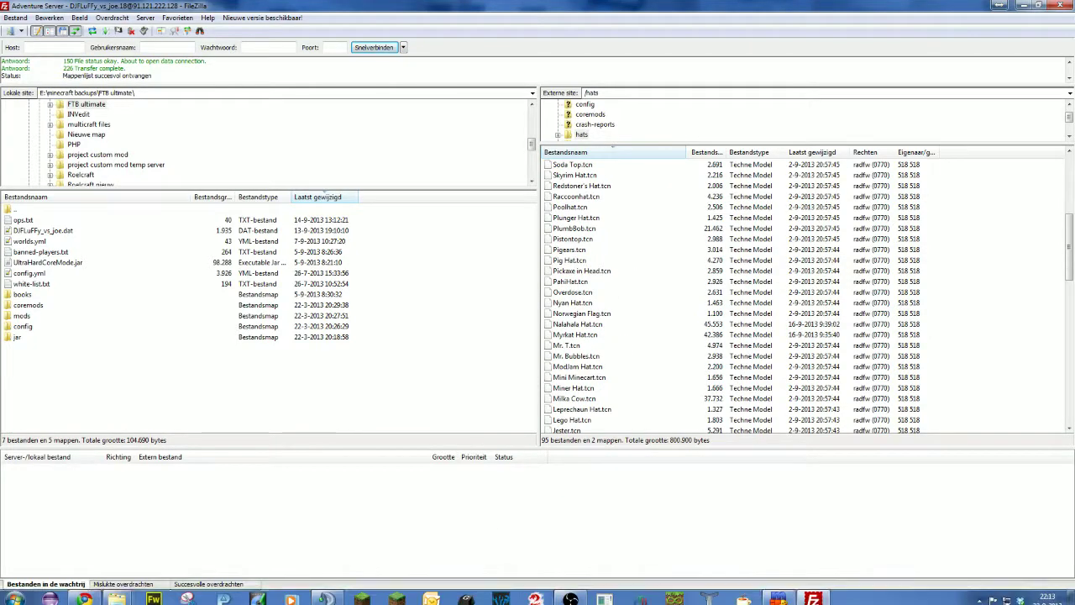
mouse_move(109, 596)
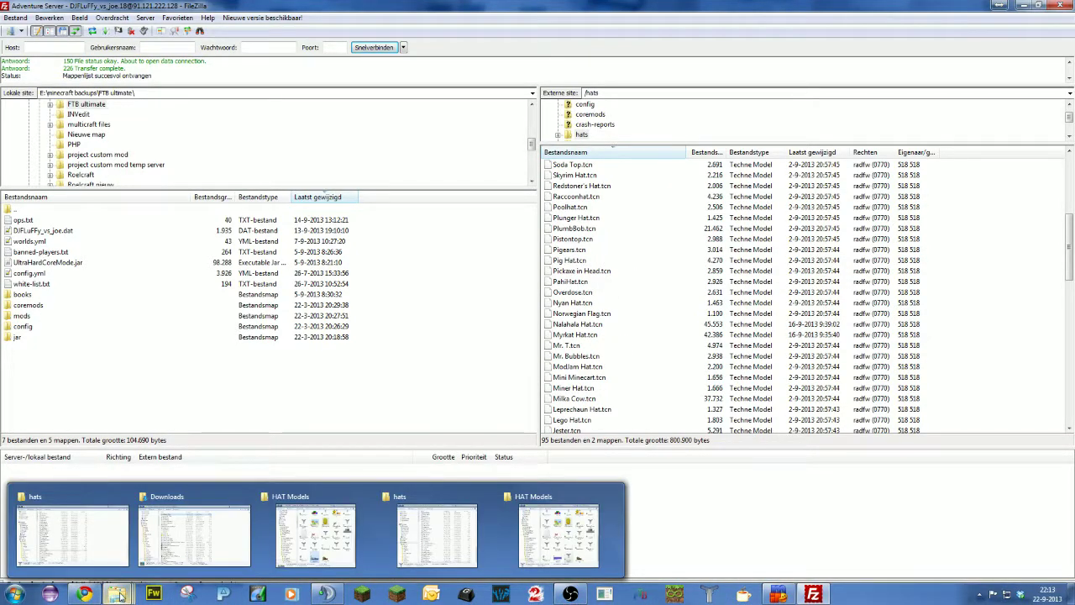
click(76, 535)
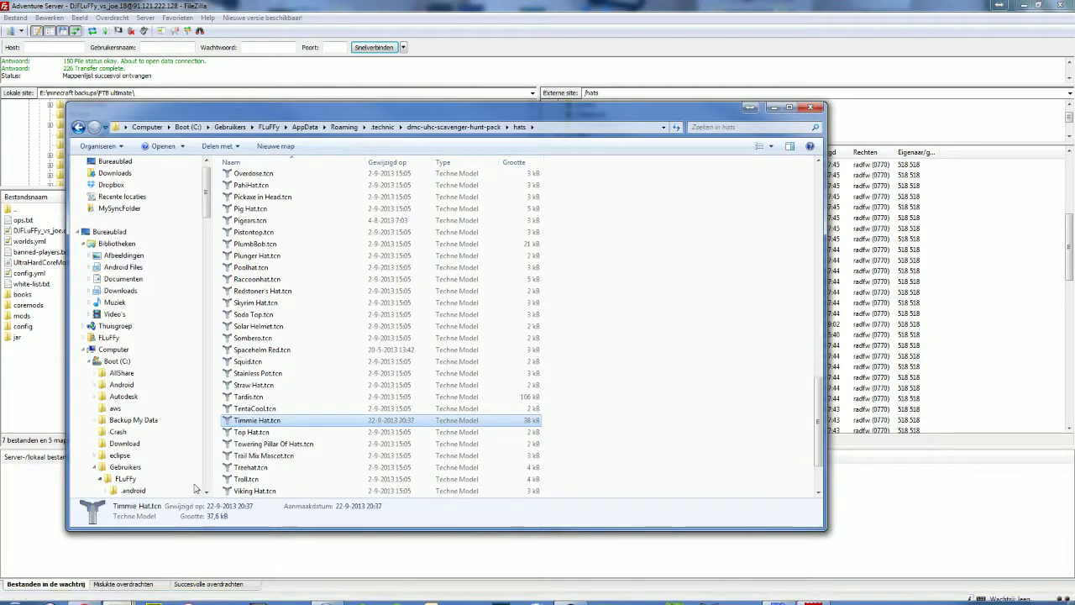
click(267, 479)
scroll(269, 483, down, 2)
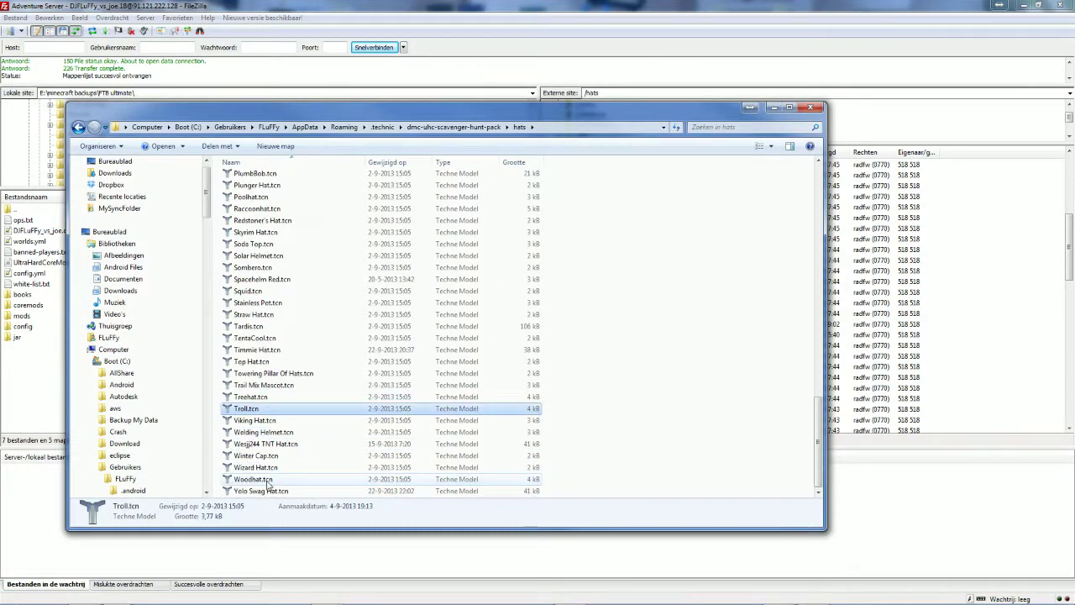
drag(261, 494, 934, 439)
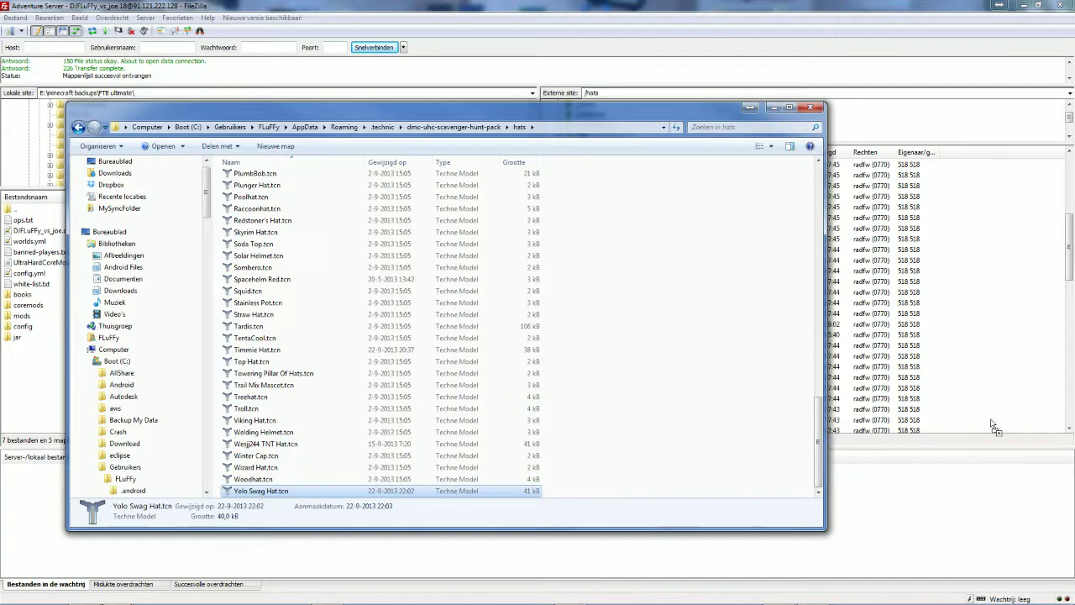
drag(996, 392, 993, 388)
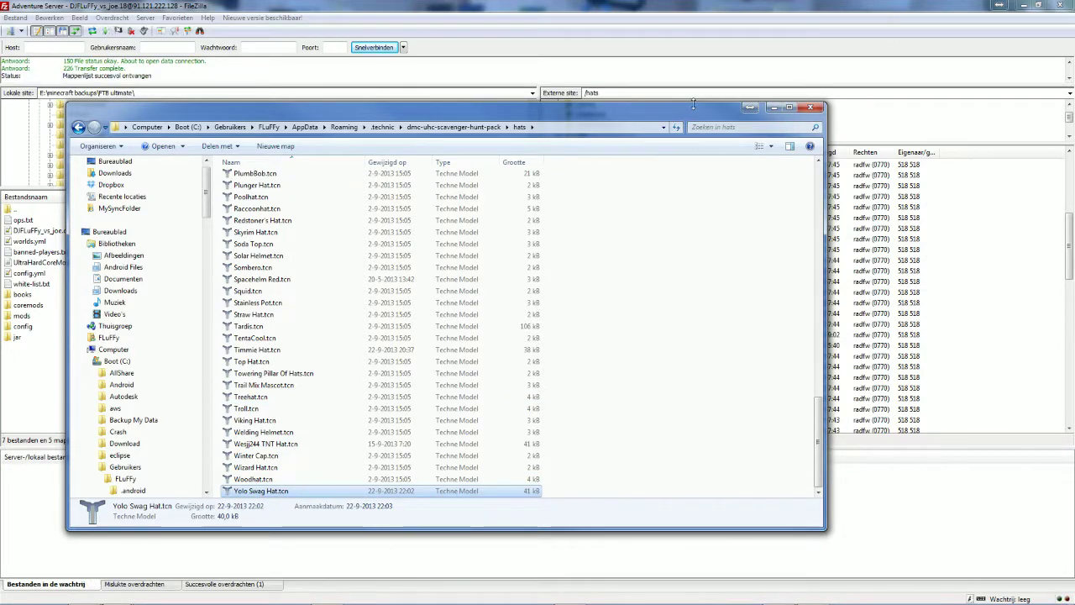
- Check the server's hats folder for Yolo Swag Hat.tcn
drag(691, 104, 357, 239)
click(565, 368)
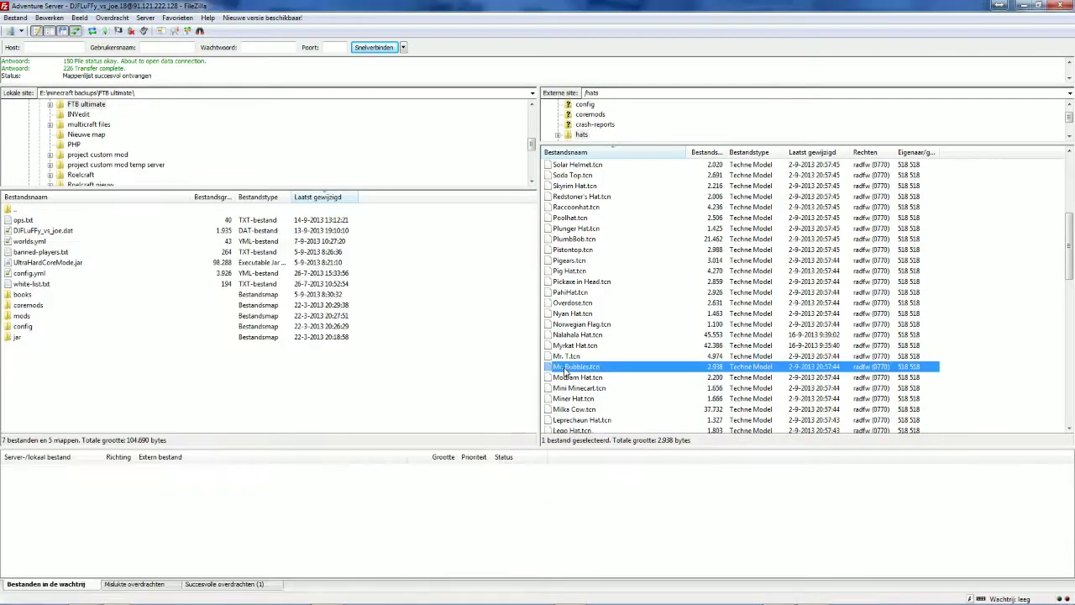
scroll(634, 398, down, 15)
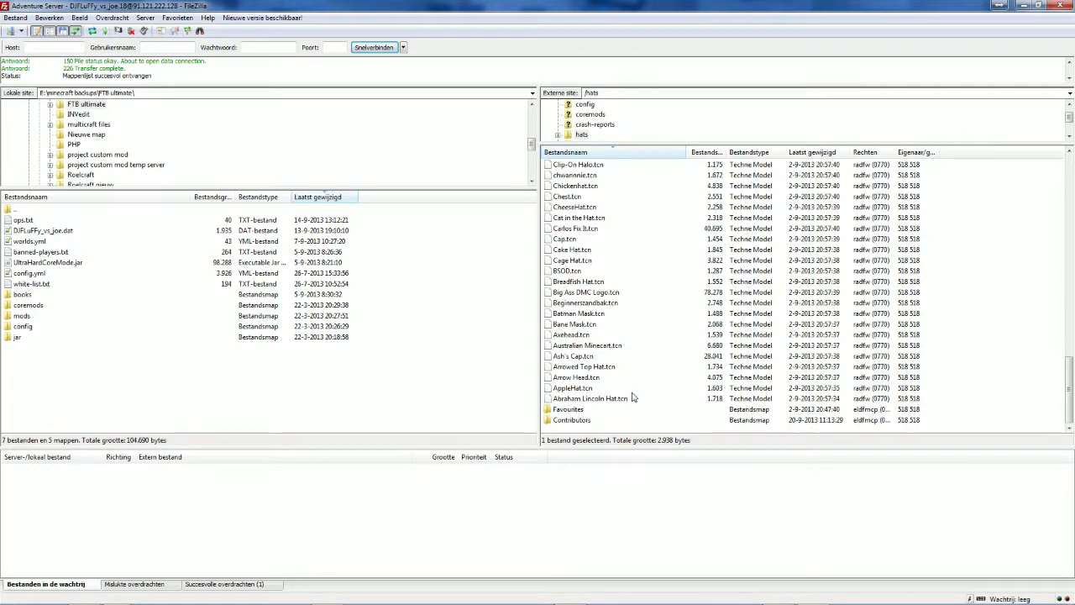
scroll(634, 397, up, 15)
scroll(632, 399, up, 9)
scroll(632, 400, up, 5)
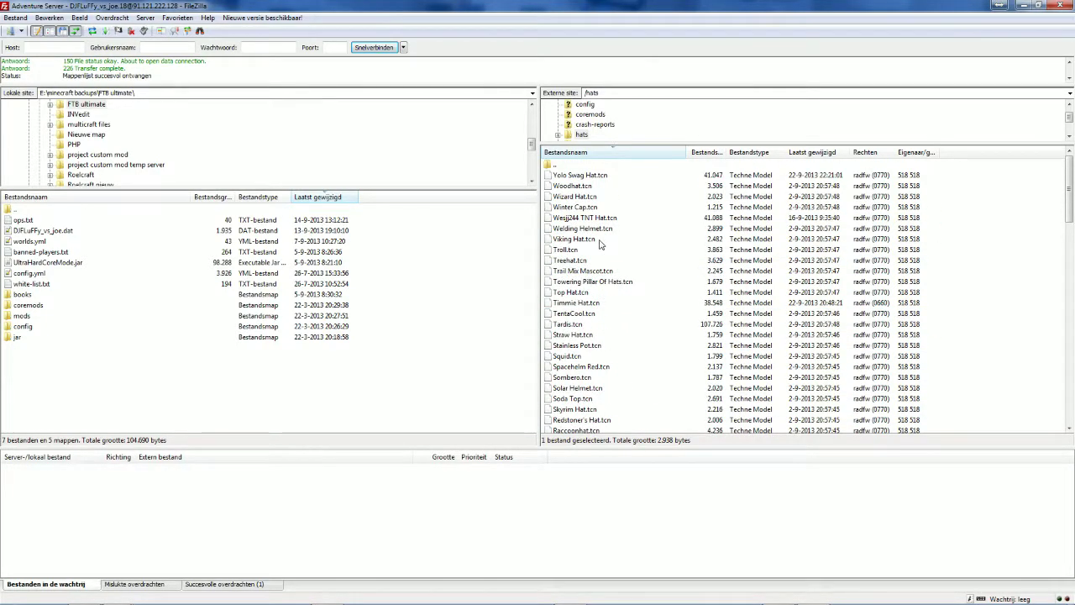
click(591, 178)
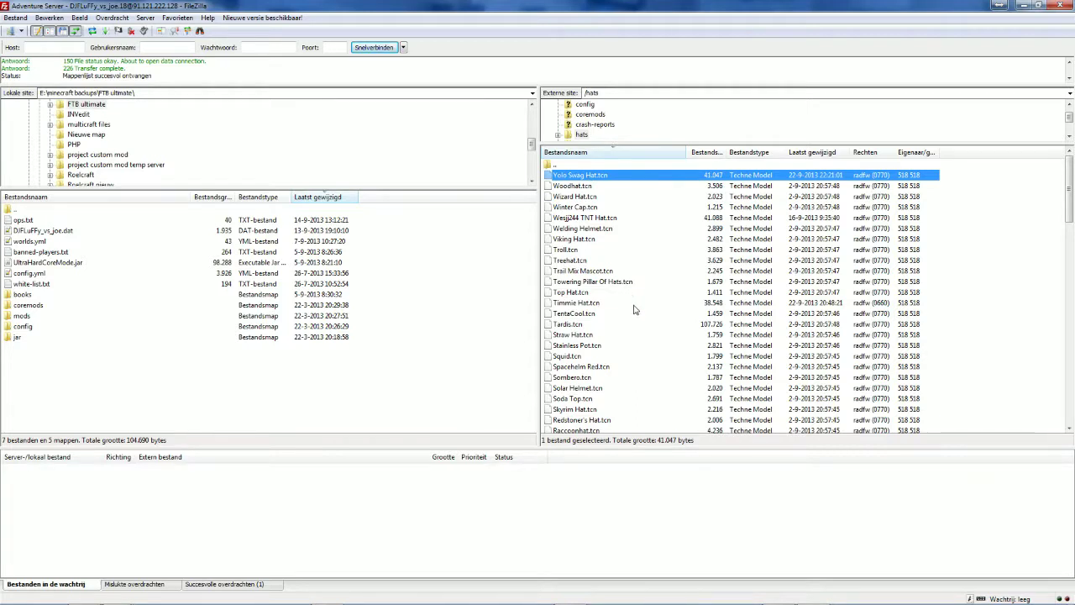
- Close FileZilla and all the open hats and HAT Models folder windows
click(1060, 6)
drag(340, 253, 700, 106)
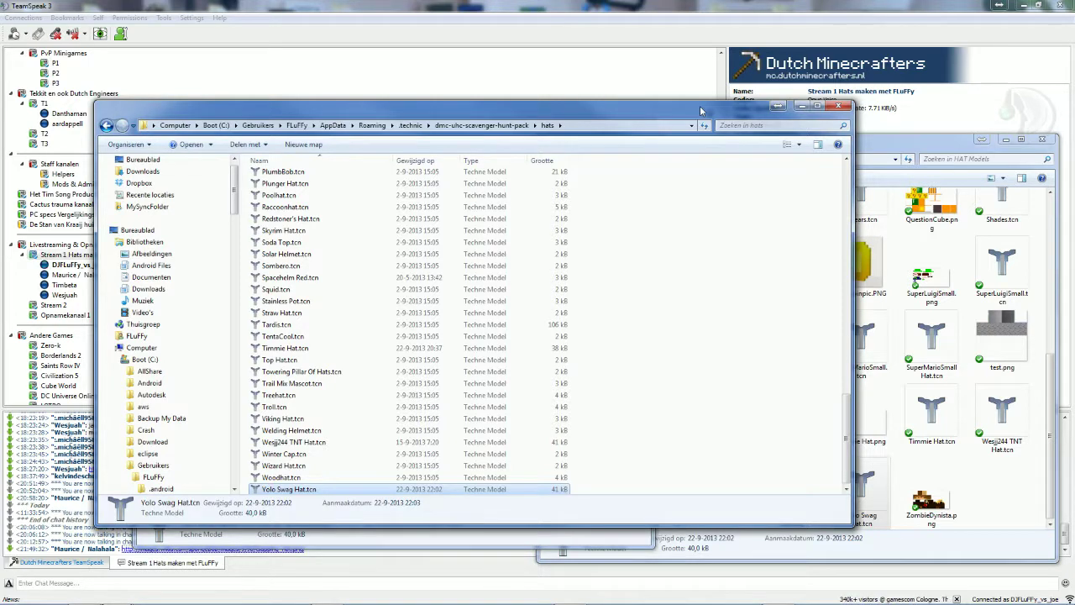
click(845, 108)
click(1041, 139)
click(637, 125)
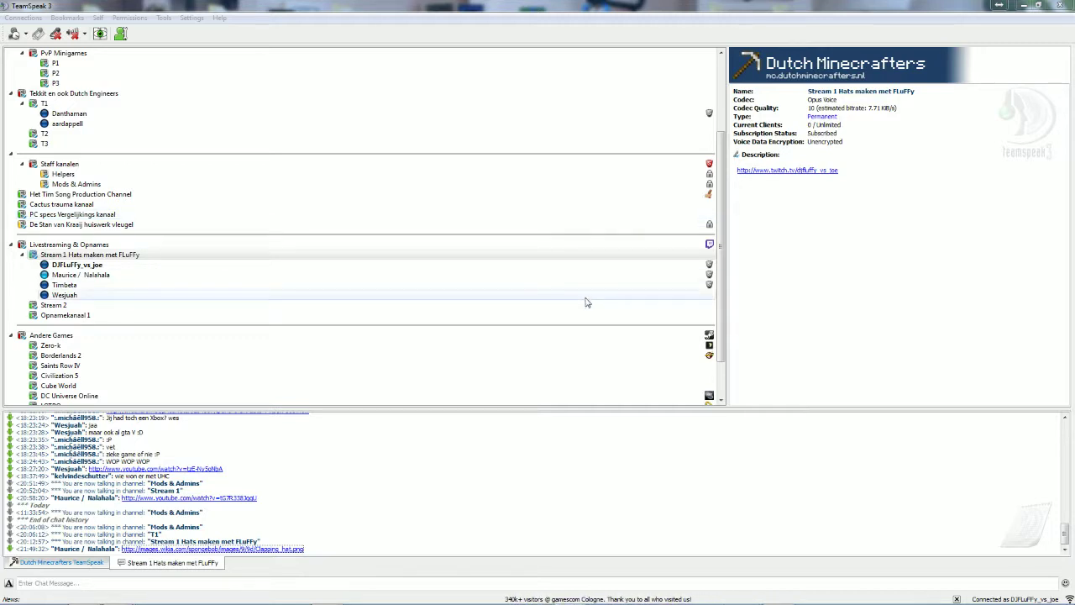
- Bring Open Broadcaster Software into view and switch the stream to the Scherm Rechts scene
mouse_move(534, 596)
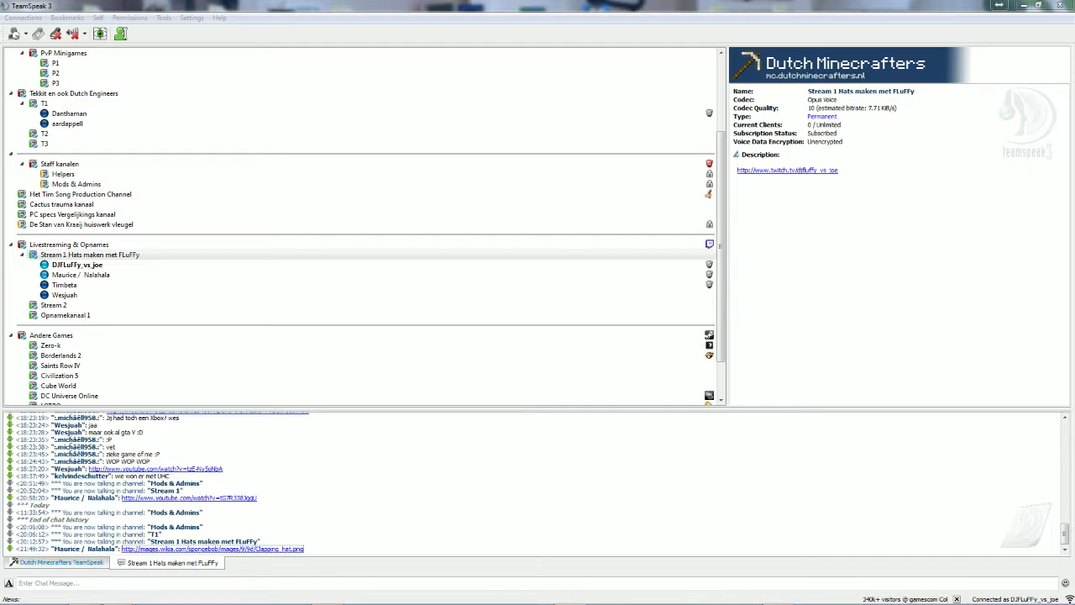
drag(1074, 256, 526, 266)
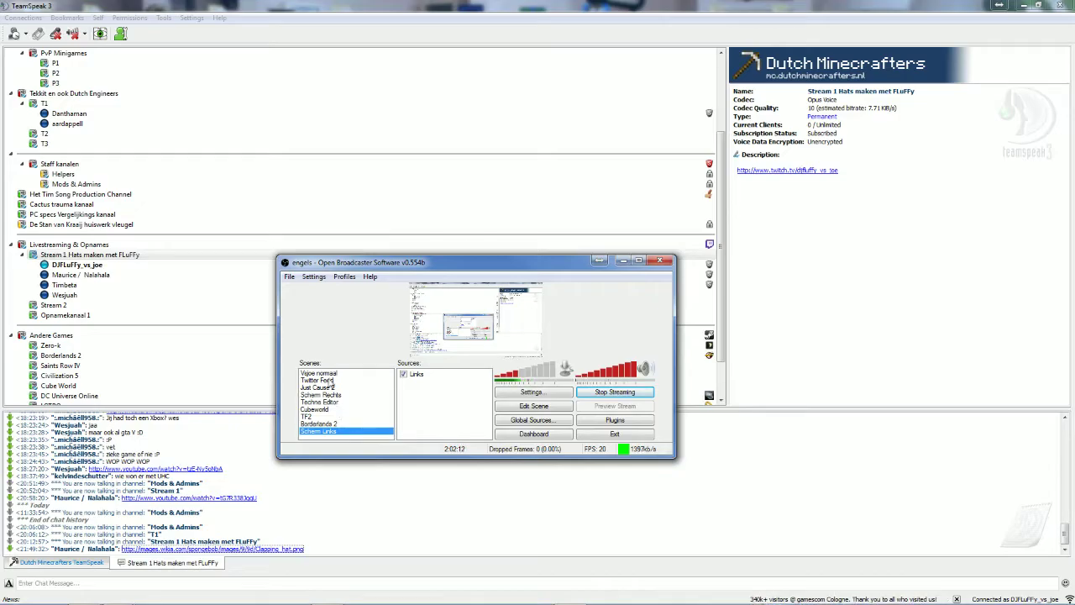
click(333, 394)
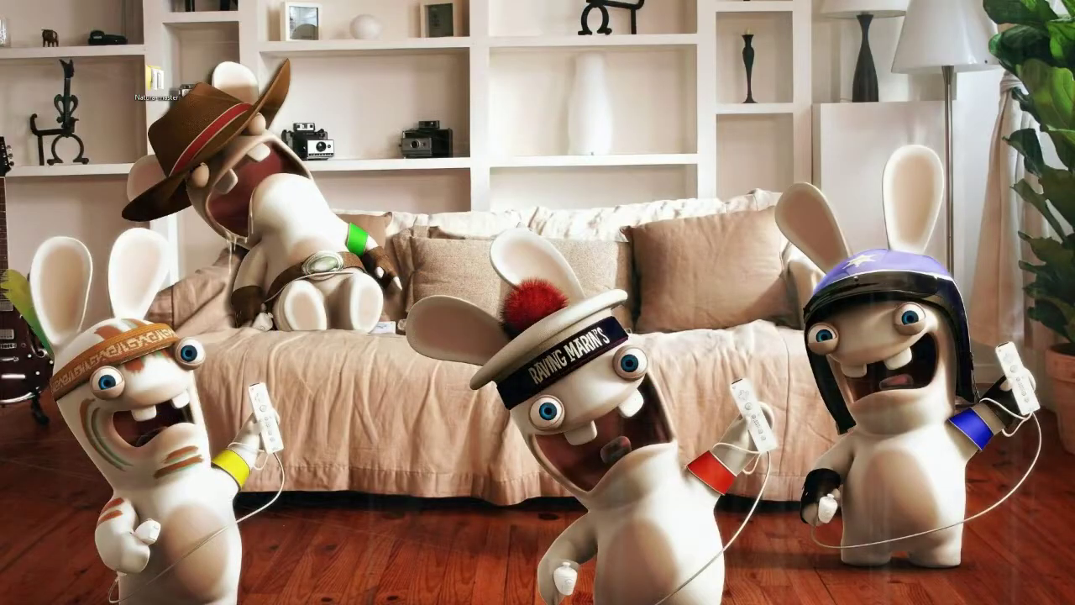